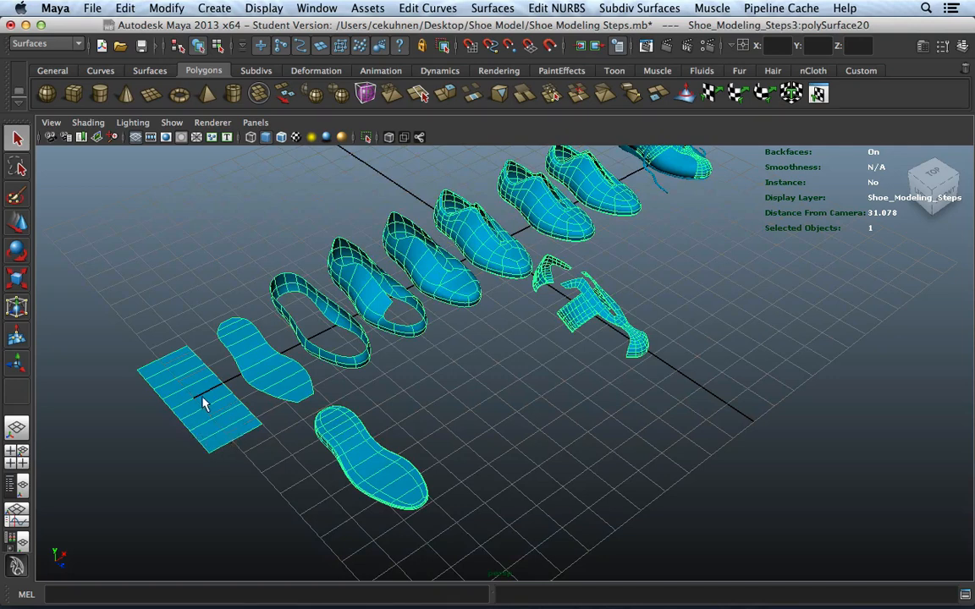
scroll(227, 383, up, 2)
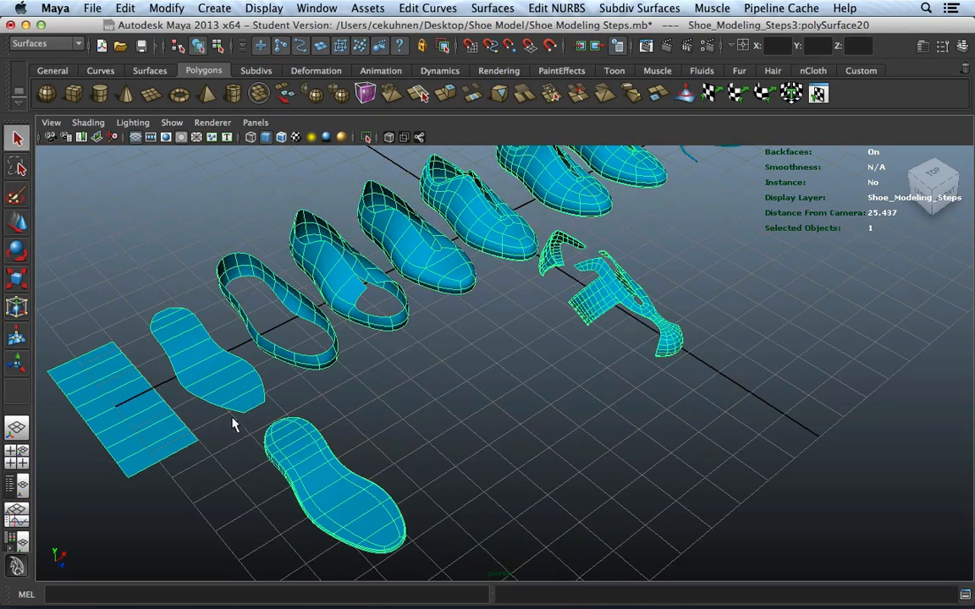
alt+drag(290, 391, 551, 345)
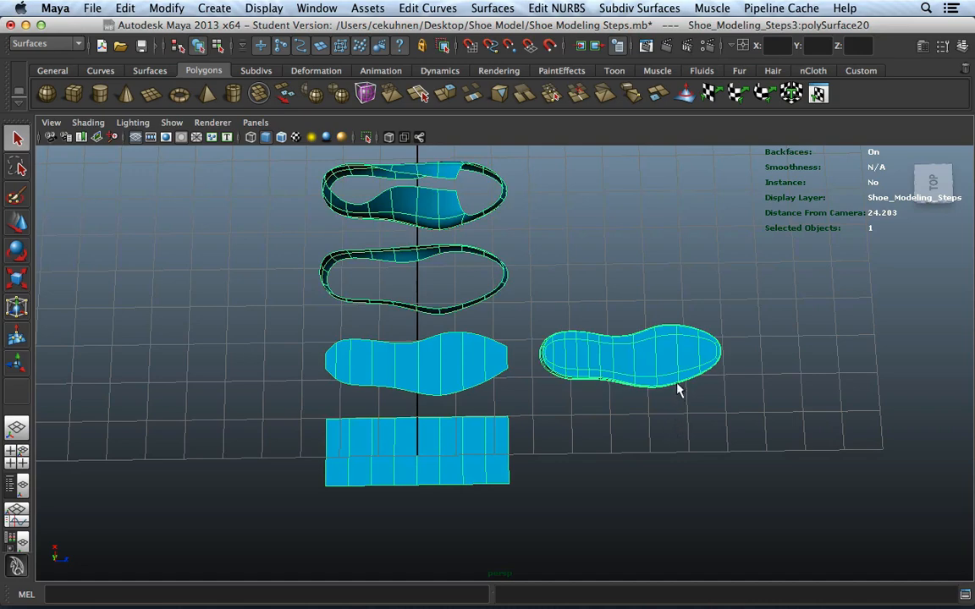
alt+drag(677, 389, 521, 388)
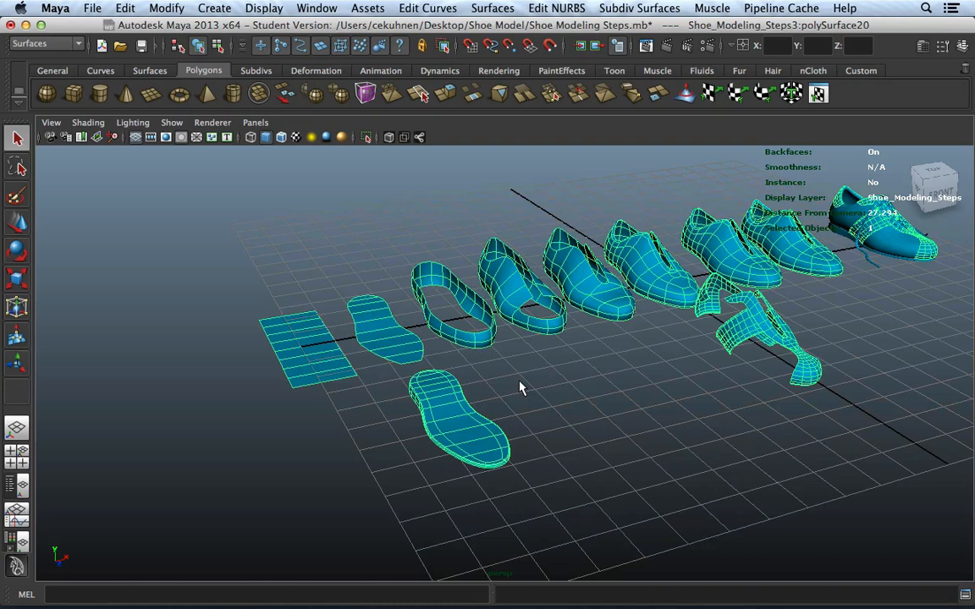
Switch to Finder and expand the 3D References and Profile Sketches folders inside the Shoe Model folder
click(83, 575)
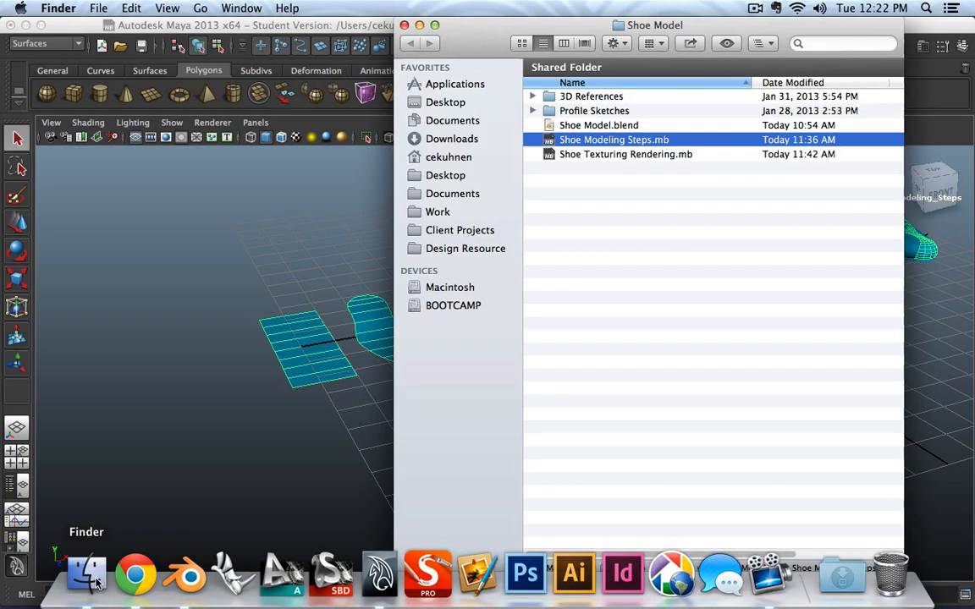
click(532, 95)
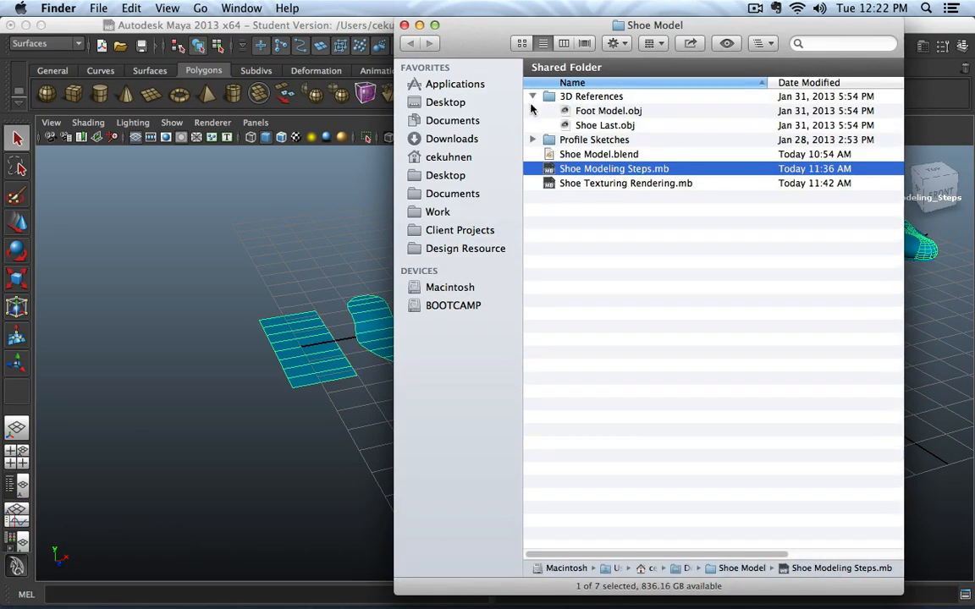
click(532, 139)
Preview the profile sketch files from Back.png through Side.png, including Shoe Outlines.ai, and return to Maya
click(584, 154)
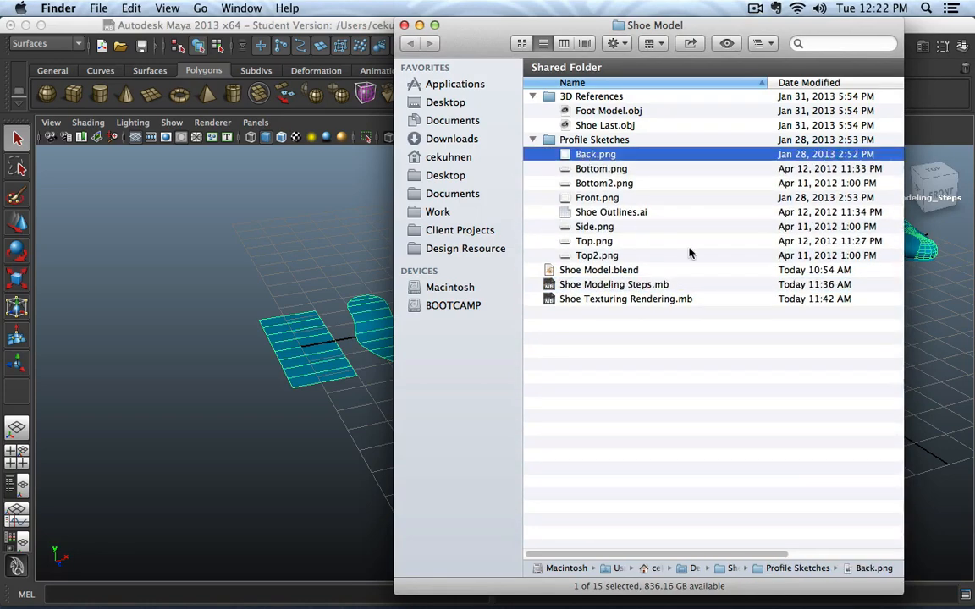
key(space)
key(Down)
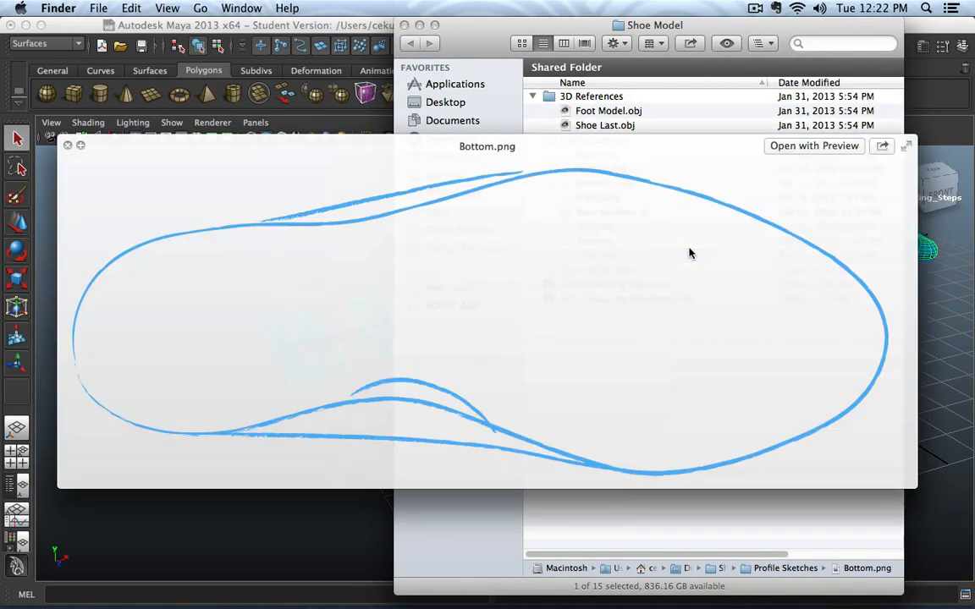
key(Down)
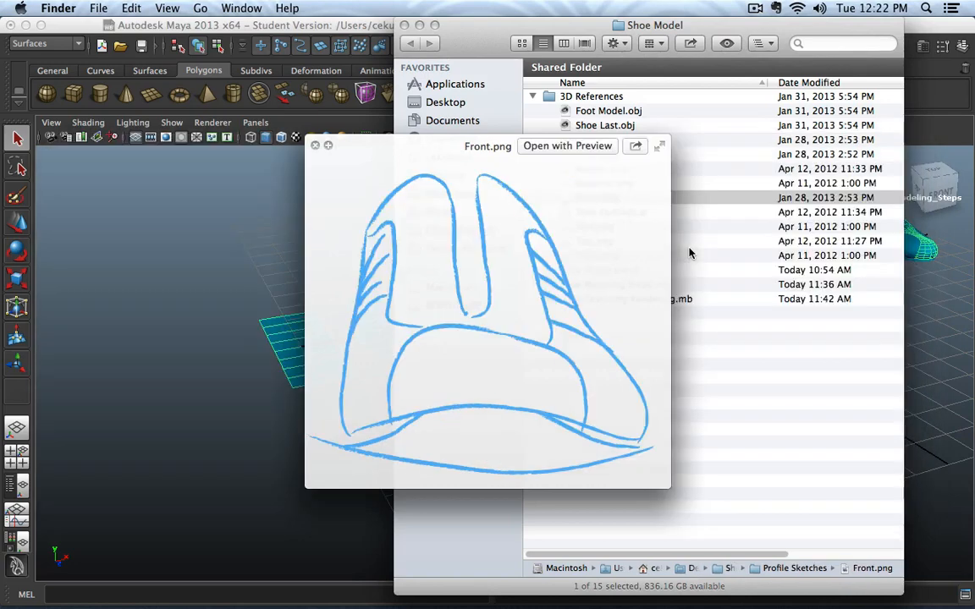
key(Down)
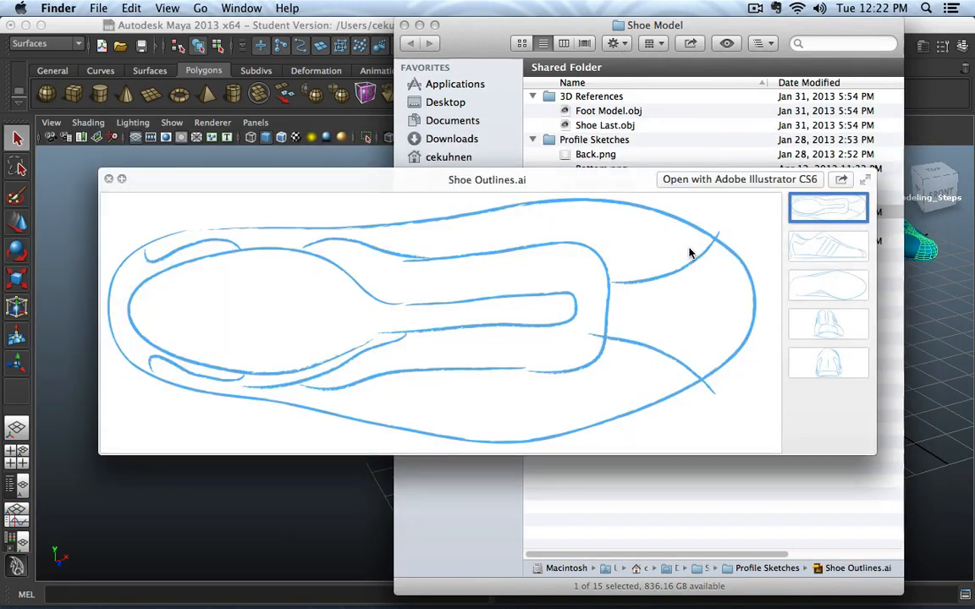
key(Down)
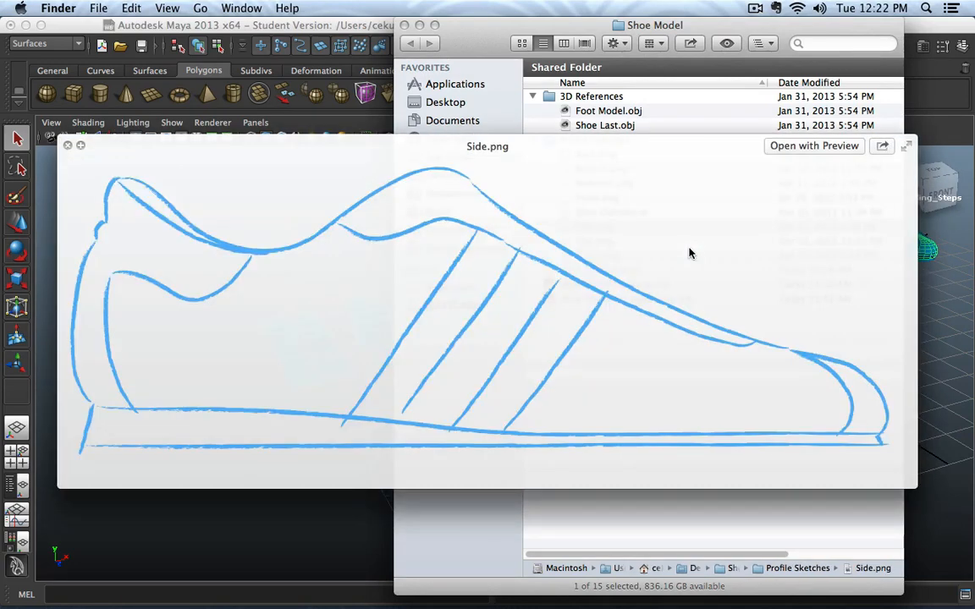
key(space)
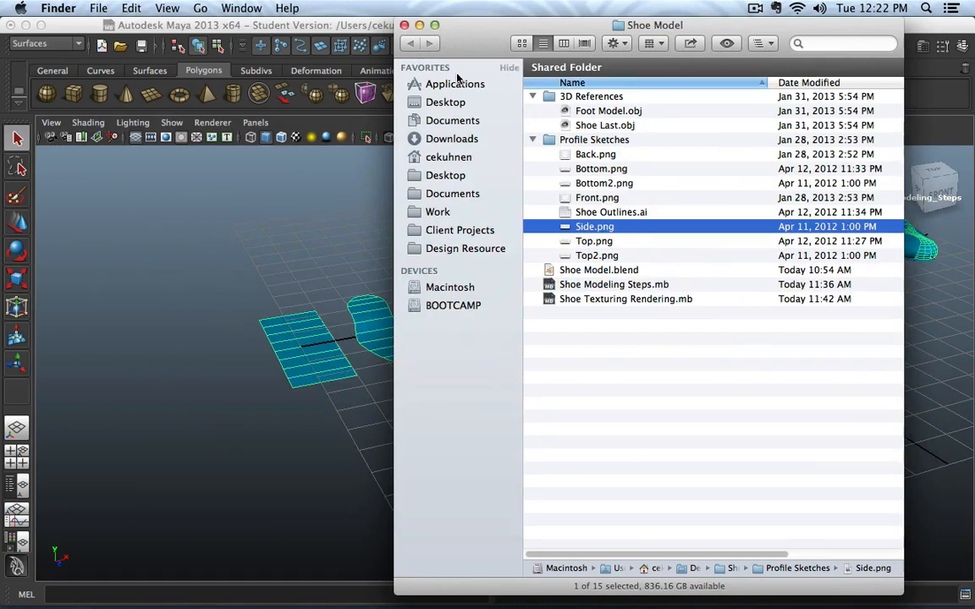
click(371, 26)
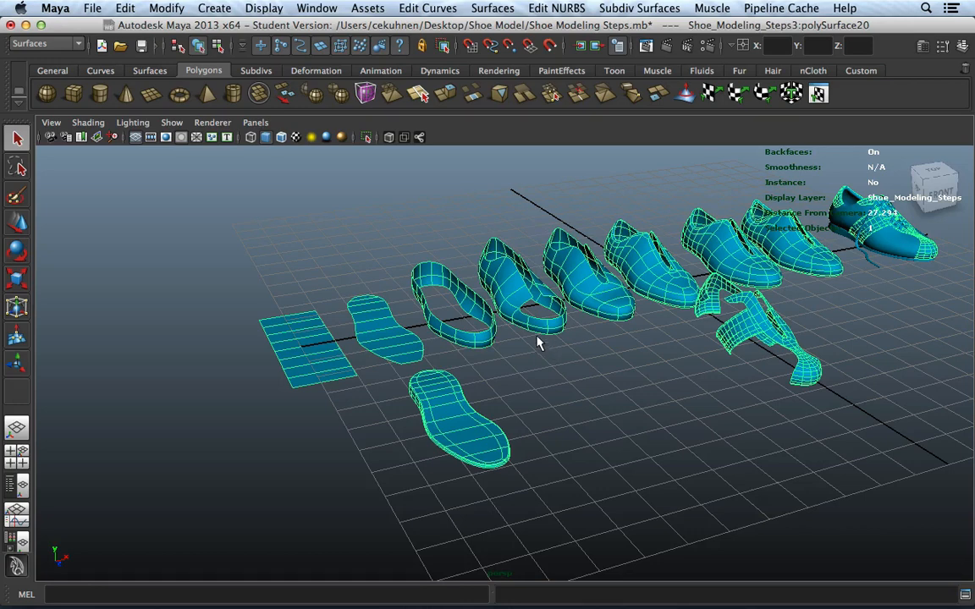
Select all faces of the shaped flat sole beside the rectangular plane and inspect its curvature from the side
alt+drag(542, 342, 503, 354)
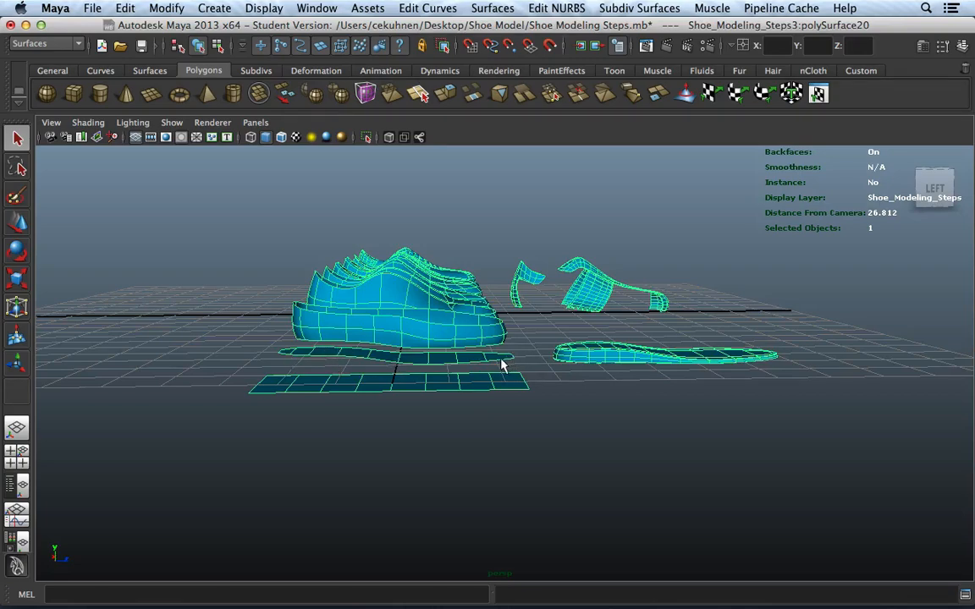
alt+drag(441, 370, 460, 311)
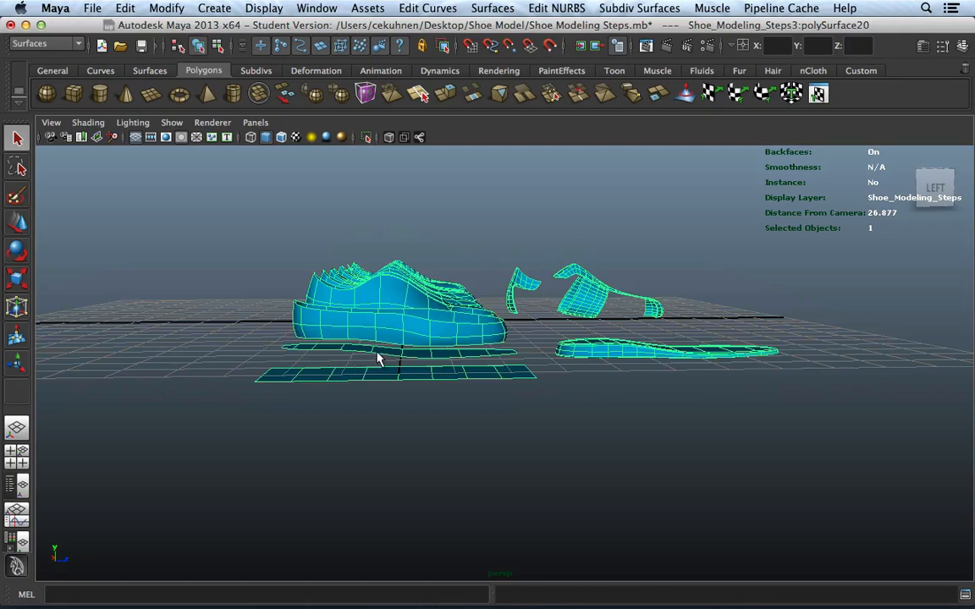
alt+drag(376, 360, 348, 339)
right_drag(348, 329, 355, 373)
alt+drag(376, 374, 296, 373)
drag(283, 243, 467, 415)
alt+drag(470, 374, 542, 363)
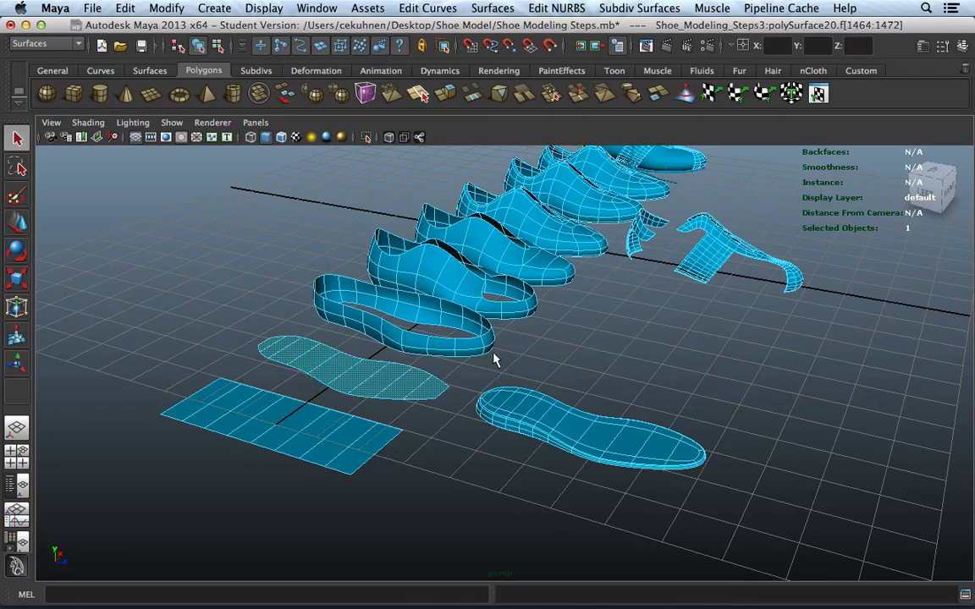
alt+drag(496, 360, 531, 333)
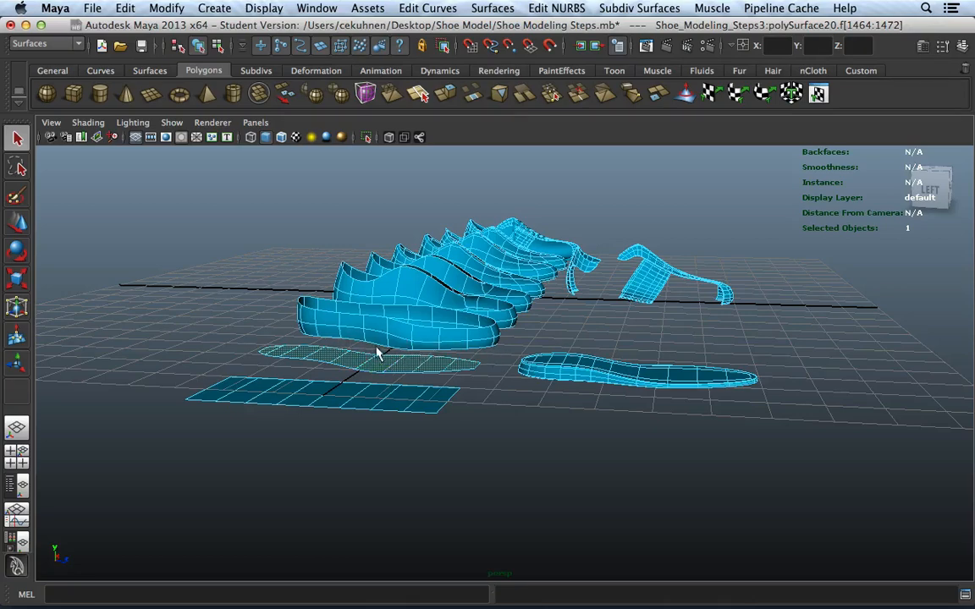
Change the menu set from Surfaces to Polygons
alt+drag(322, 348, 465, 432)
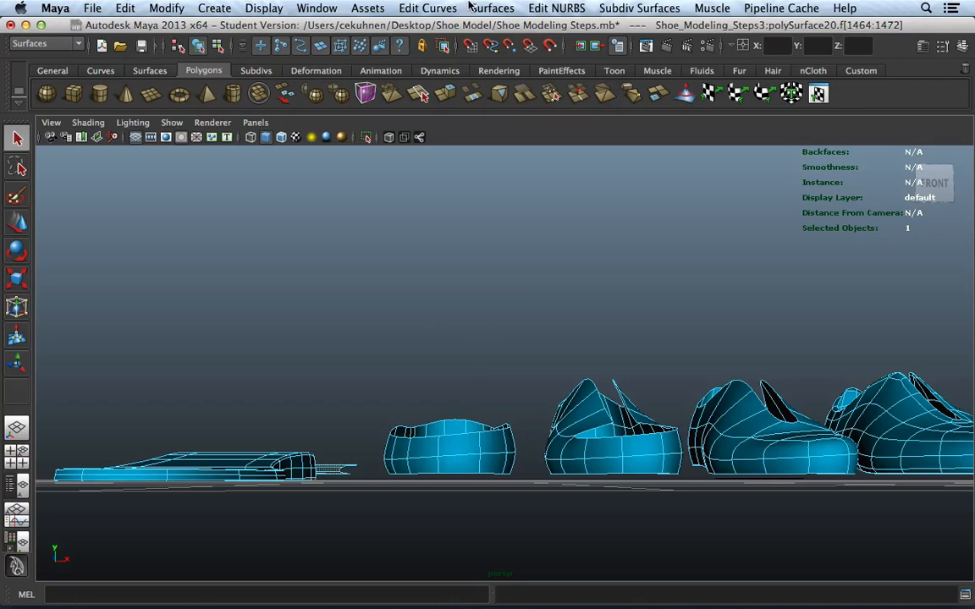
click(49, 43)
click(48, 60)
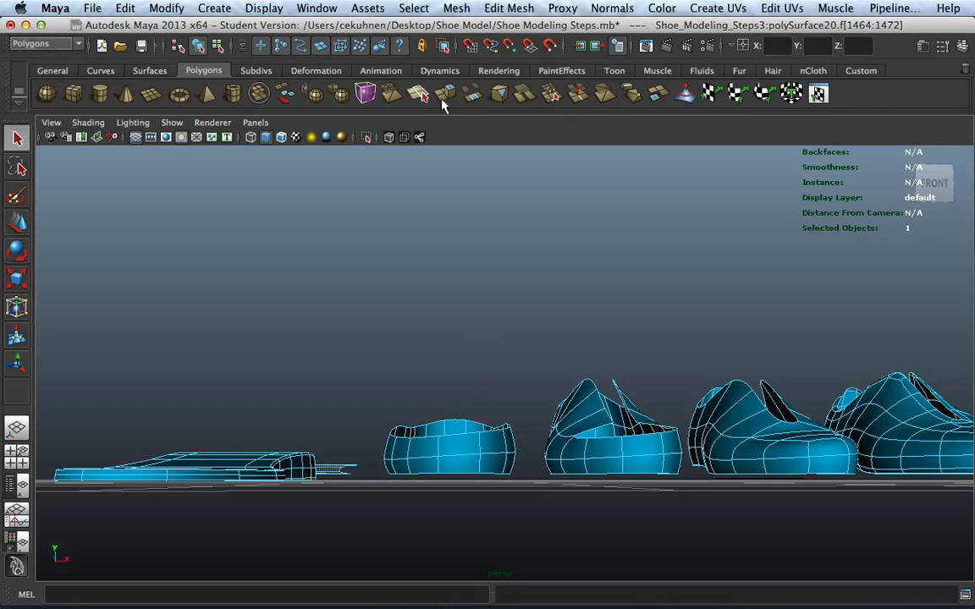
Insert an edge loop around the upper band of the open sidewall ring with the Insert Edge Loop Tool
click(506, 8)
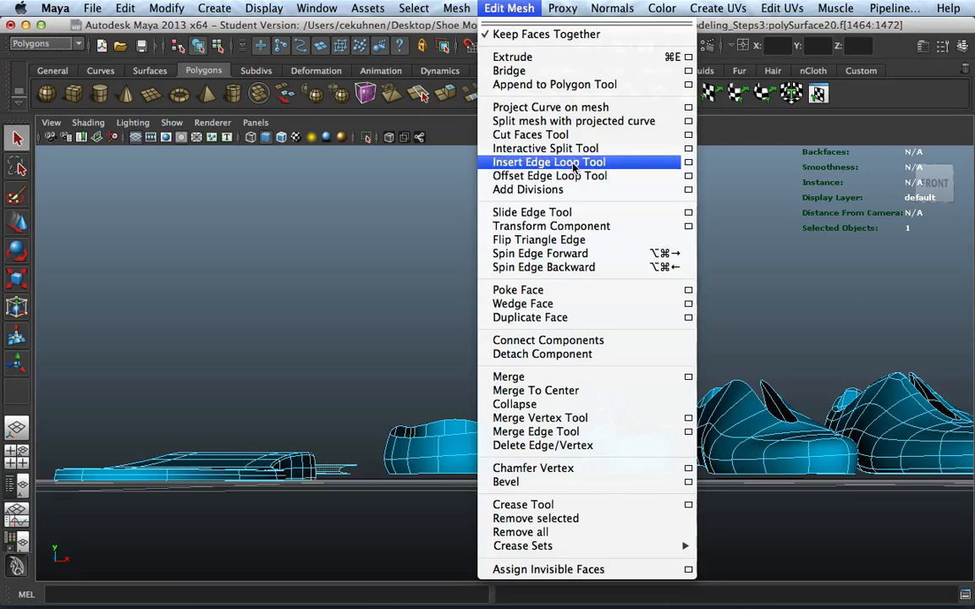
click(442, 449)
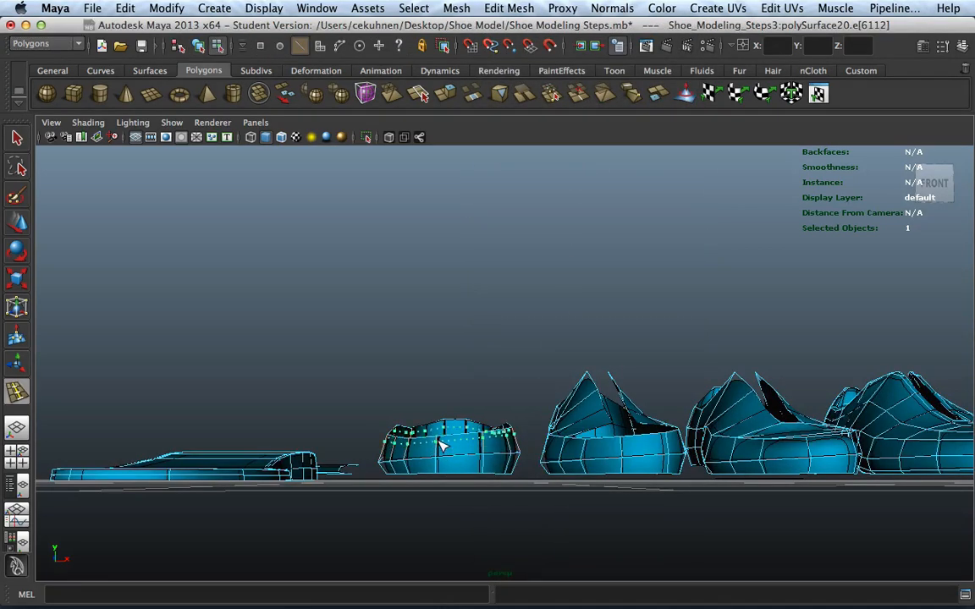
drag(442, 449, 455, 460)
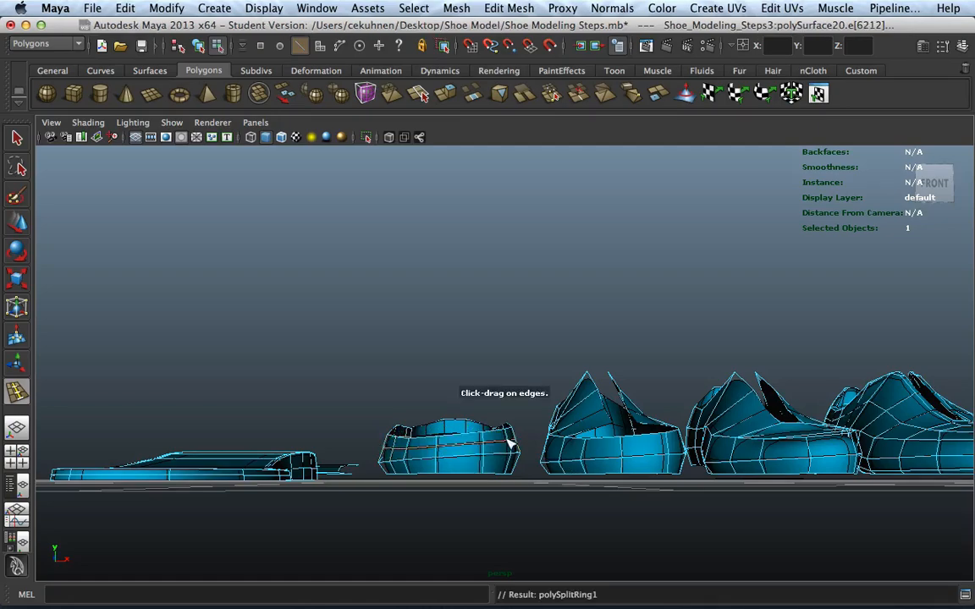
alt+drag(390, 318, 443, 330)
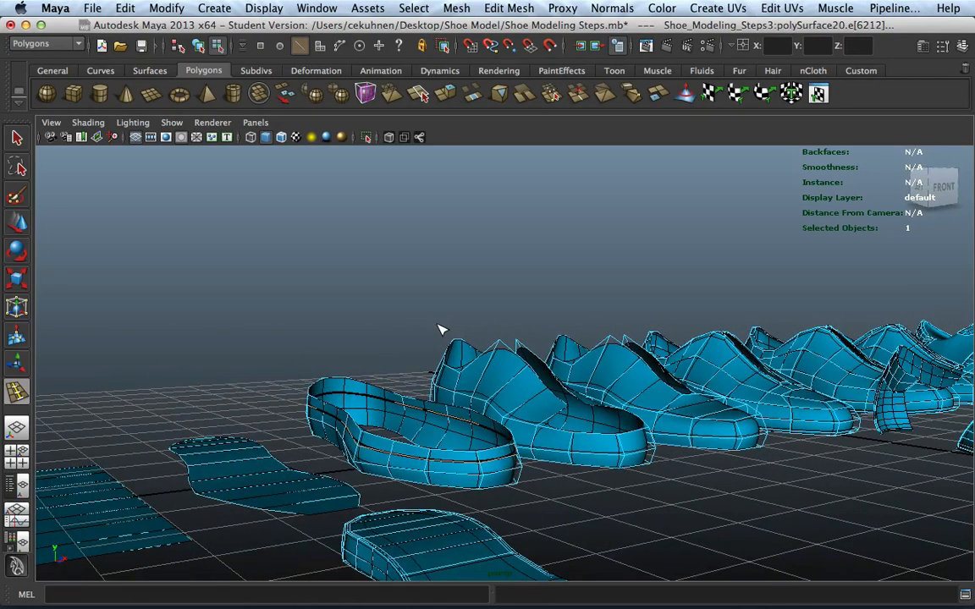
Undo the edge selections and the edge loop inserted in the sidewall ring
click(18, 133)
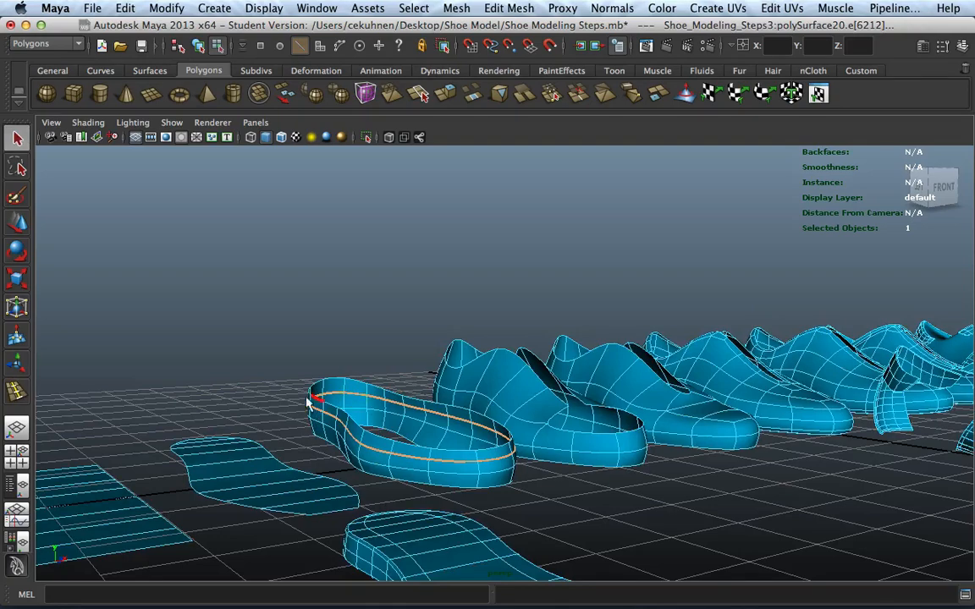
click(317, 396)
click(330, 395)
key(super+z)
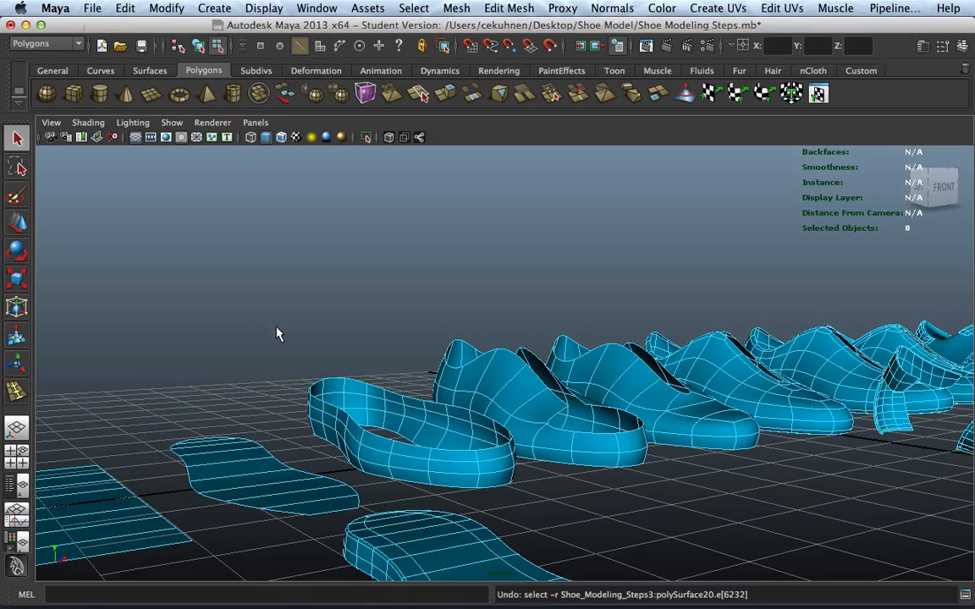
key(super+z)
key(super+z)
Examine the sidewall ring's profile and edge flow from the front, side and back
mouse_move(365, 315)
alt+mouse_down()
mouse_move(399, 337)
mouse_move(351, 326)
alt+mouse_up()
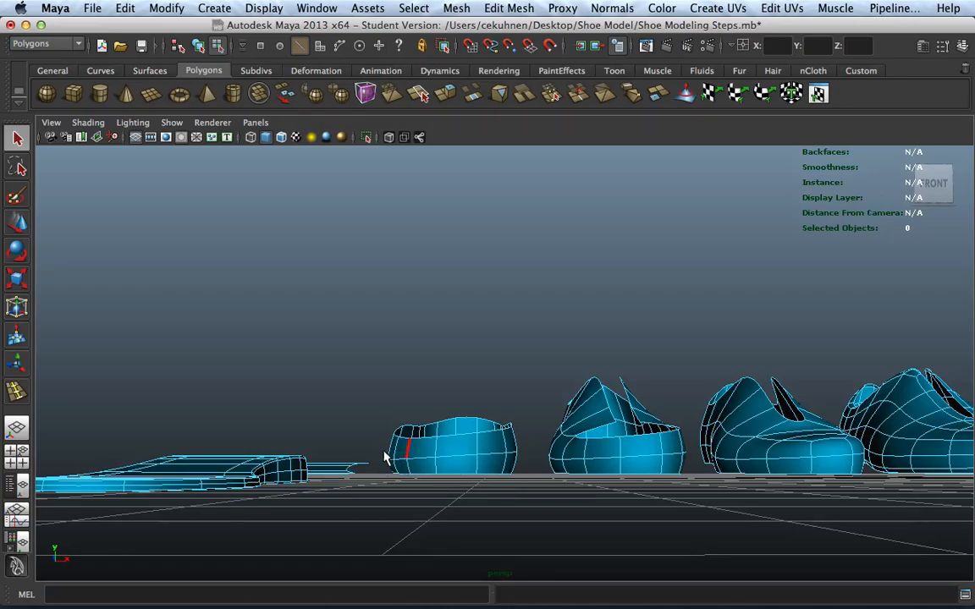
alt+drag(385, 457, 563, 464)
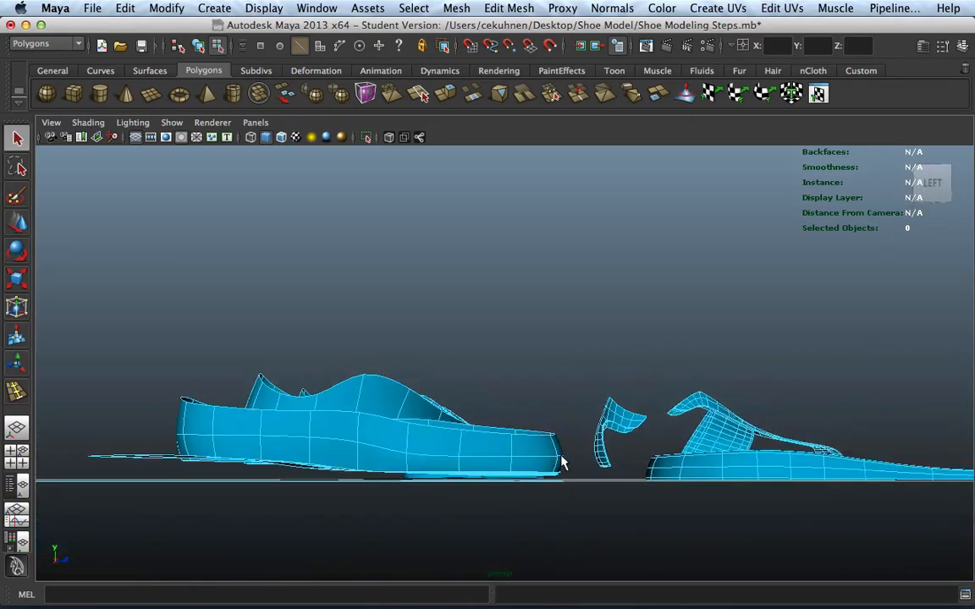
alt+drag(488, 450, 478, 422)
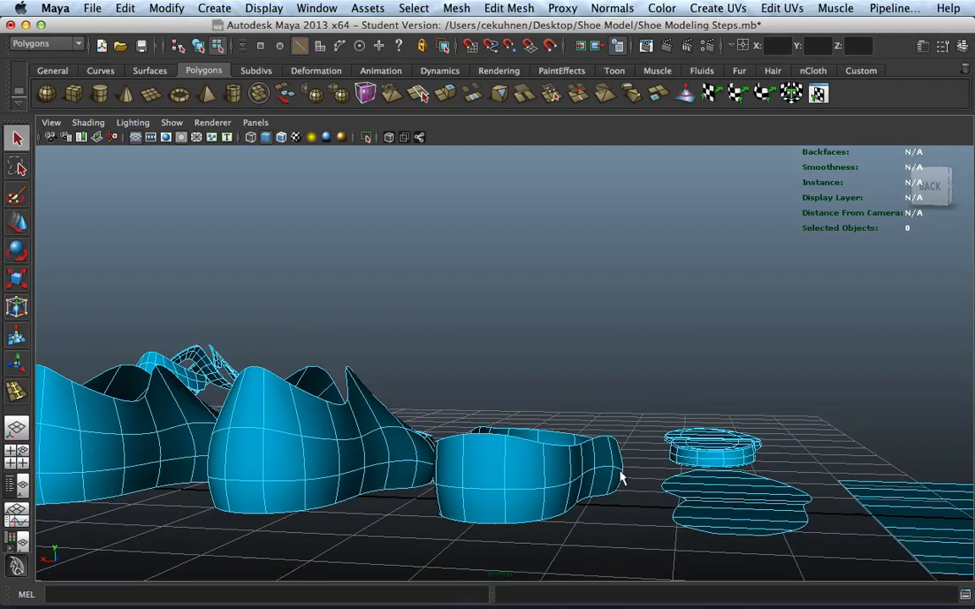
alt+drag(621, 458, 440, 453)
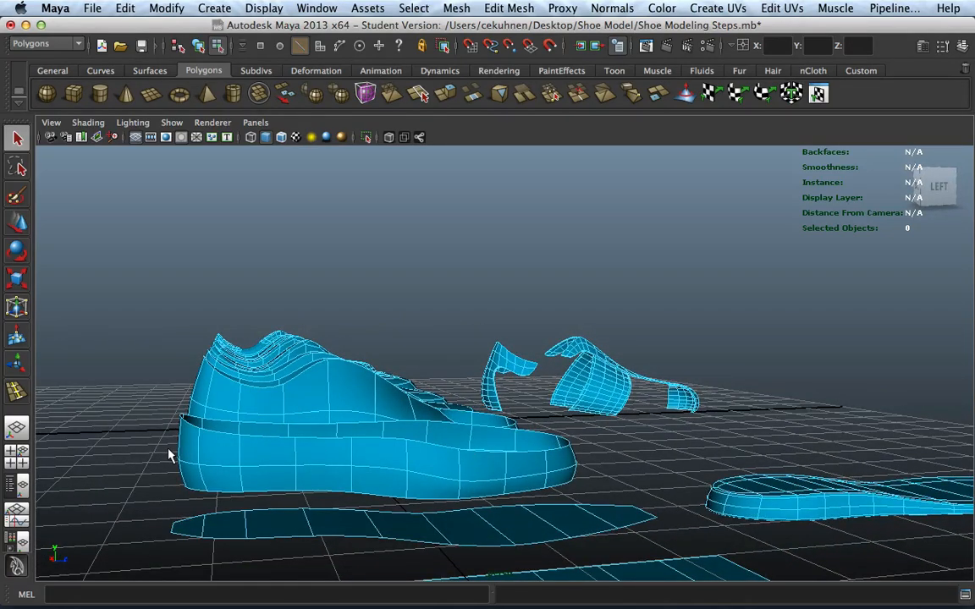
alt+drag(191, 435, 185, 424)
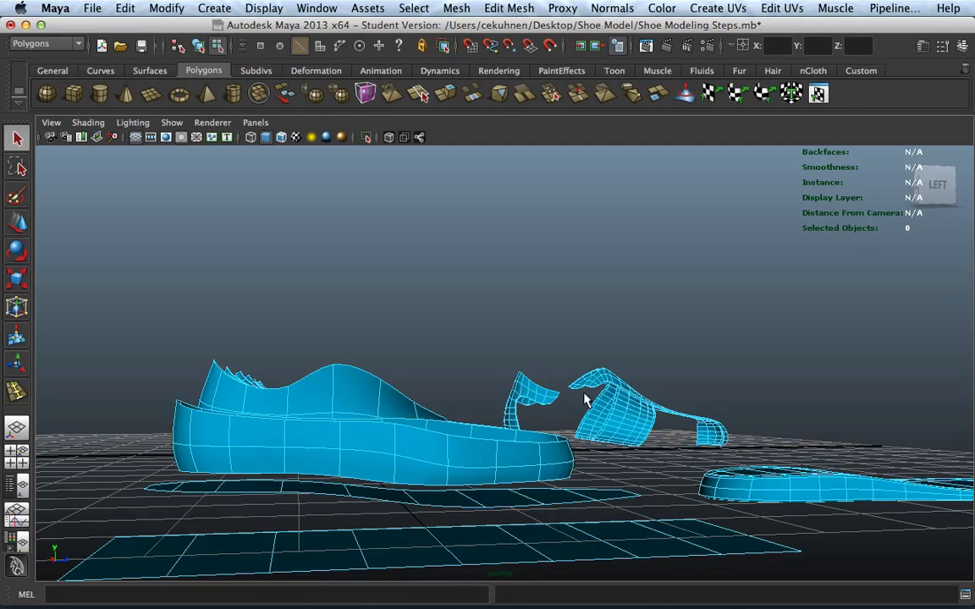
Select the upper faces along one side of the open-toed shoe next to the sidewall ring
alt+drag(585, 399, 583, 430)
alt+middle_drag(583, 430, 516, 503)
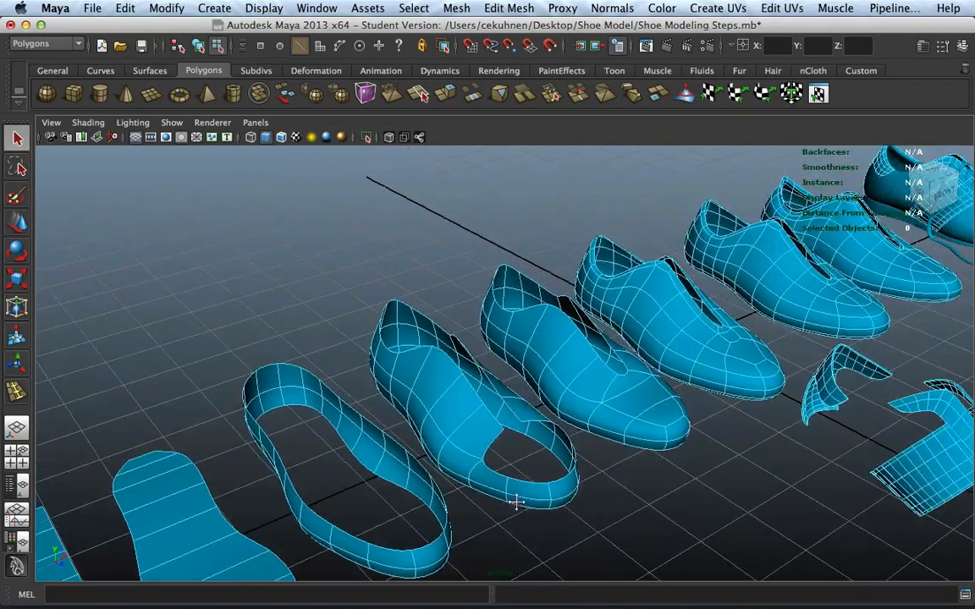
right_drag(489, 330, 489, 364)
click(453, 405)
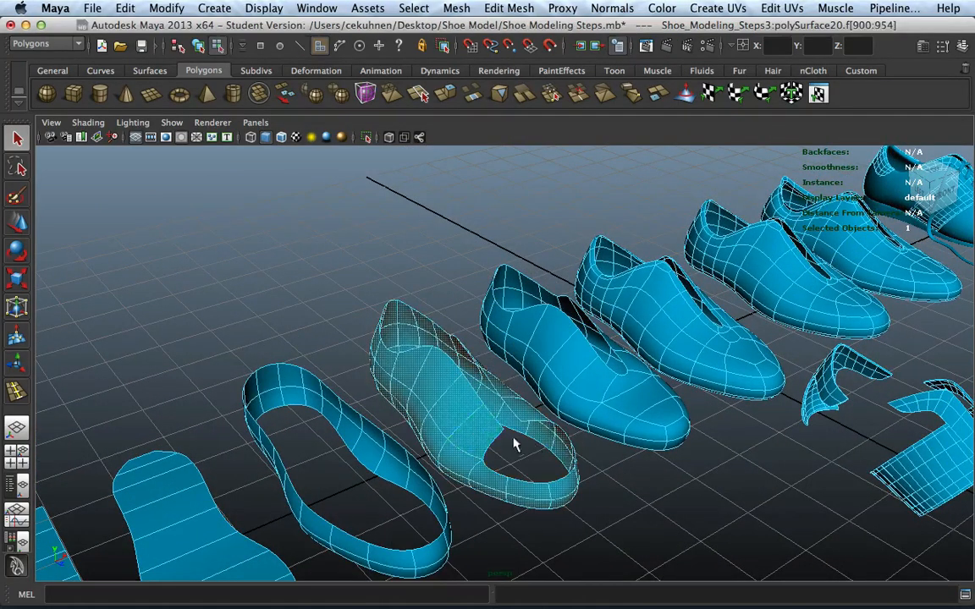
drag(474, 427, 409, 364)
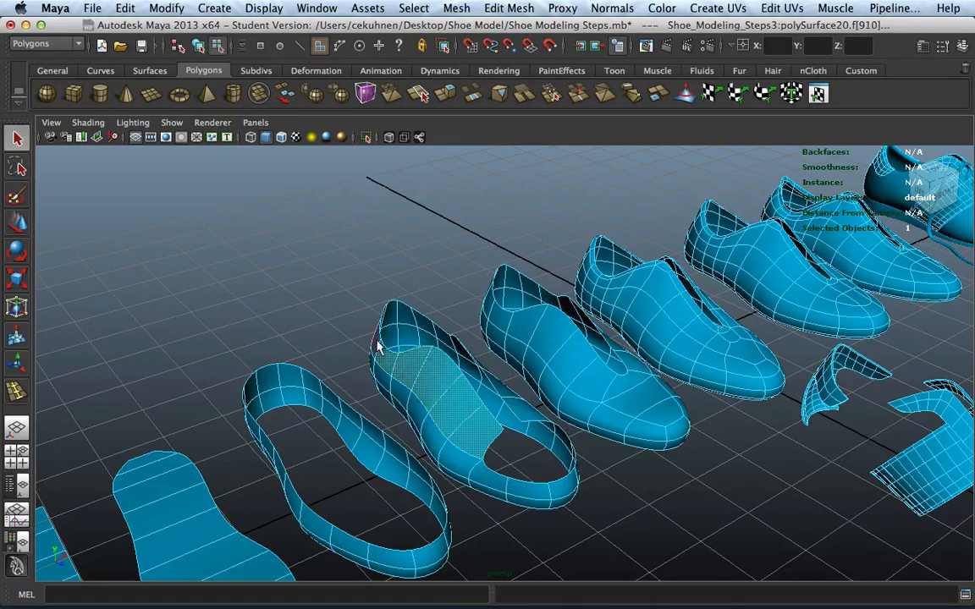
Add the upper faces along the opposite side of the open-toed shoe to the face selection
alt+drag(561, 430, 599, 478)
shift+click(656, 437)
shift+click(693, 422)
shift+click(728, 412)
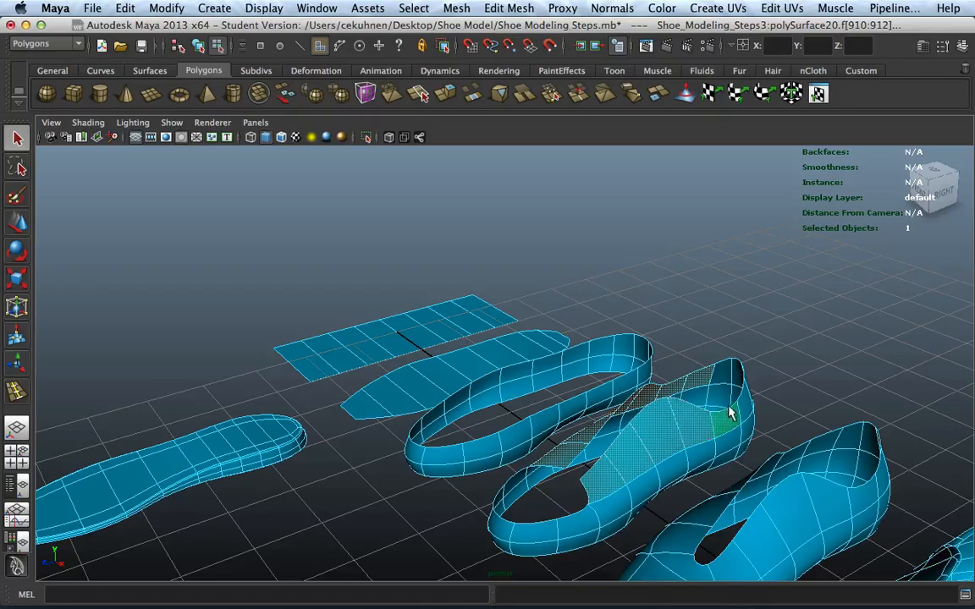
shift+click(744, 401)
Add the upper heel faces of the open-toed shoe to the selection so it wraps around the back
alt+drag(813, 384, 627, 346)
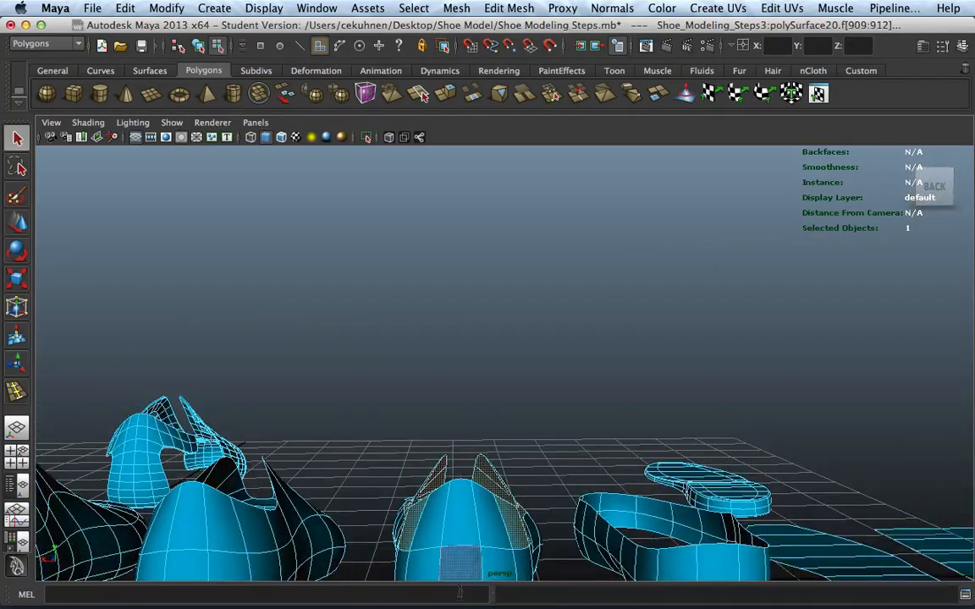
shift+click(464, 519)
shift+click(446, 519)
shift+click(440, 516)
alt+drag(439, 516, 642, 425)
key(1)
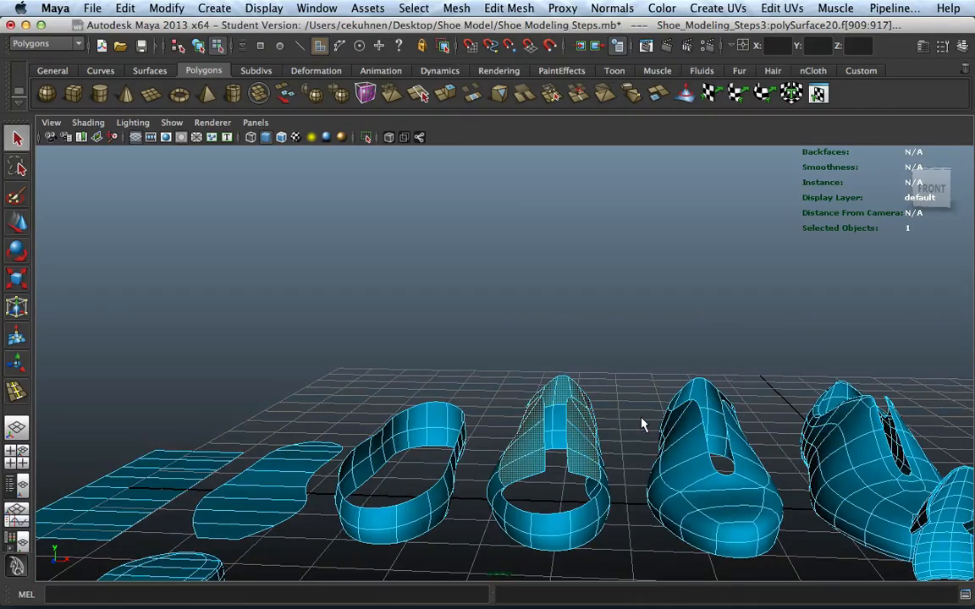
Examine the selected upper faces of the open-toed shoe from the front, both sides and above
alt+drag(526, 386, 480, 363)
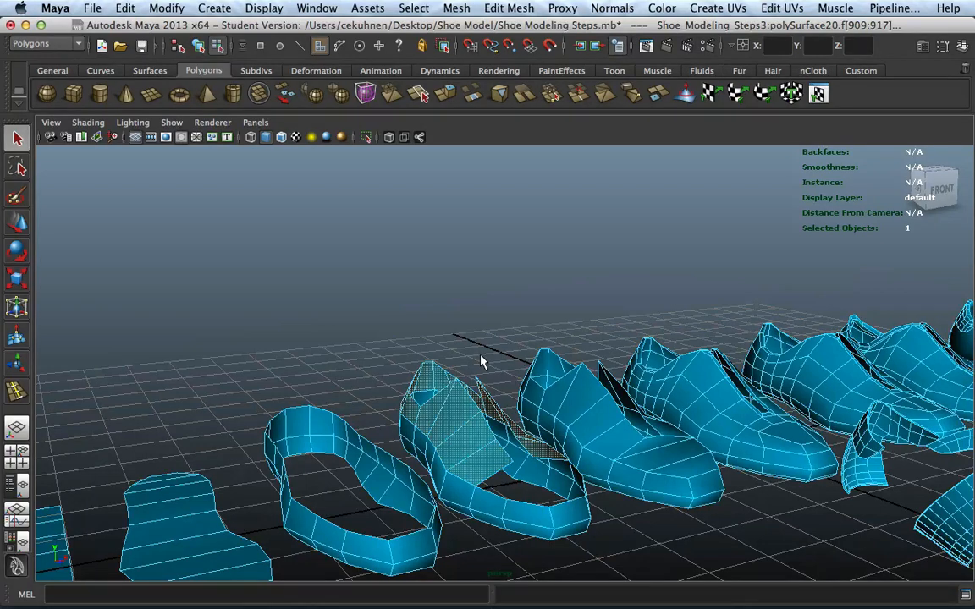
alt+drag(375, 496, 507, 460)
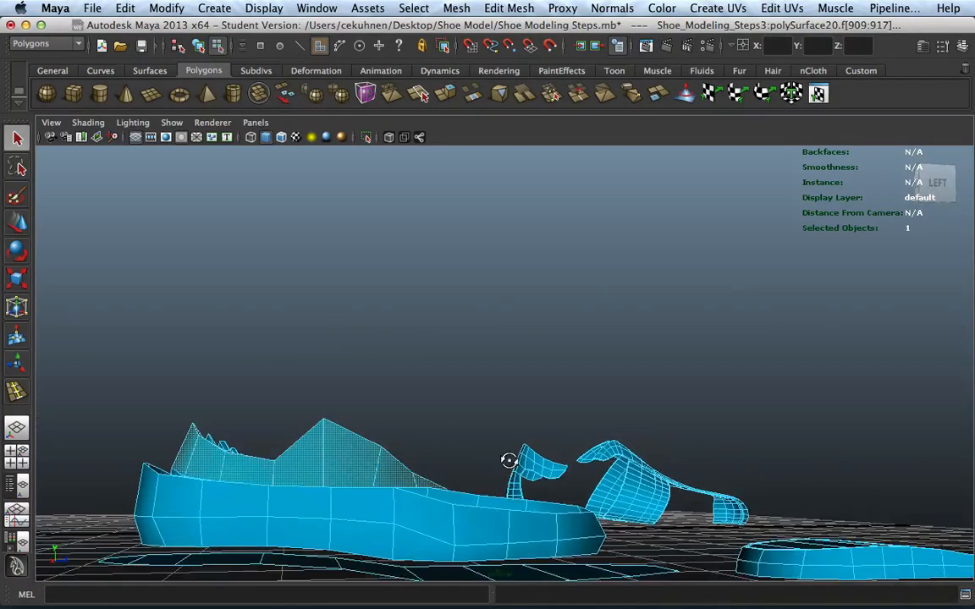
alt+drag(275, 427, 355, 410)
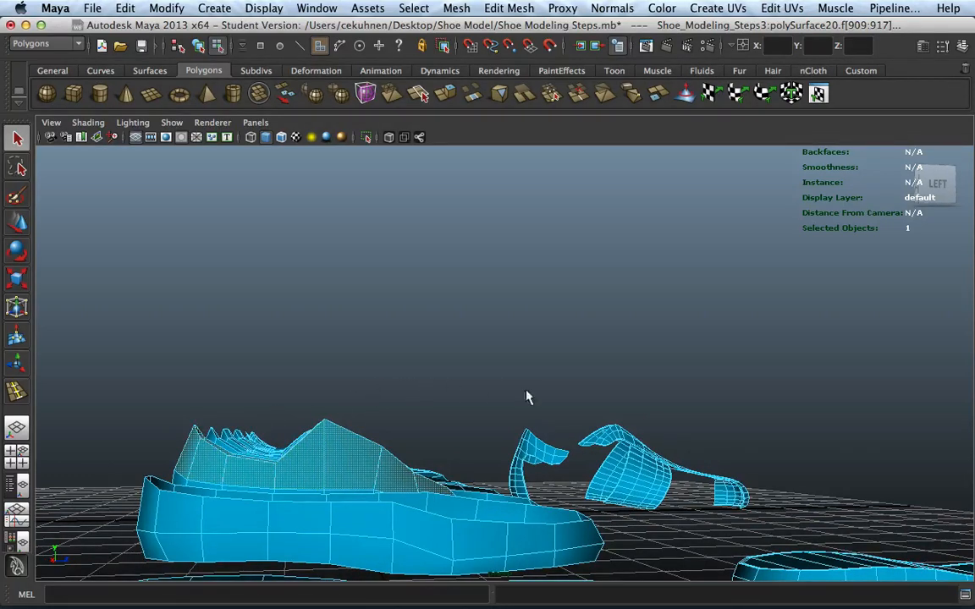
alt+drag(526, 395, 322, 416)
alt+drag(597, 343, 478, 427)
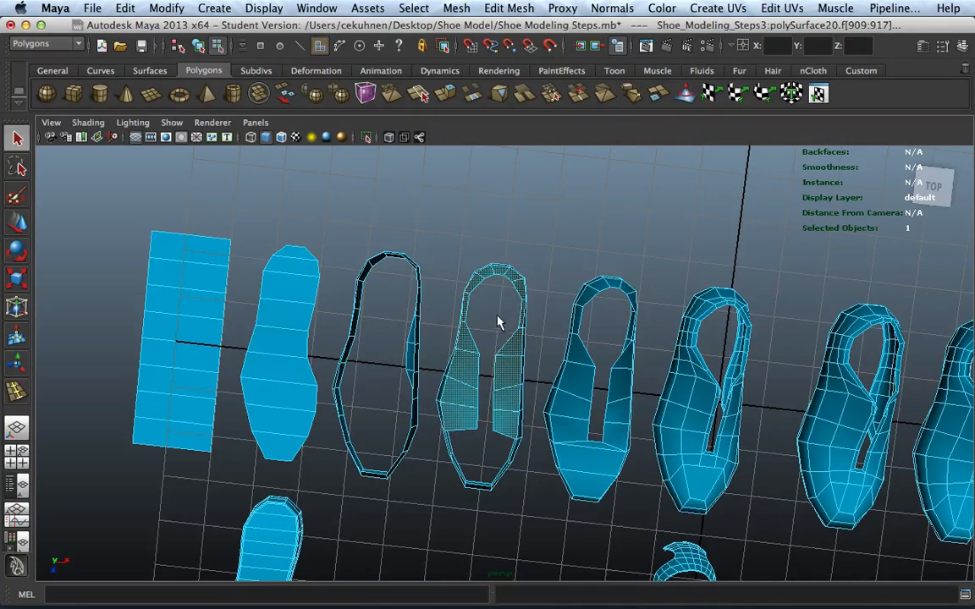
alt+drag(464, 378, 612, 281)
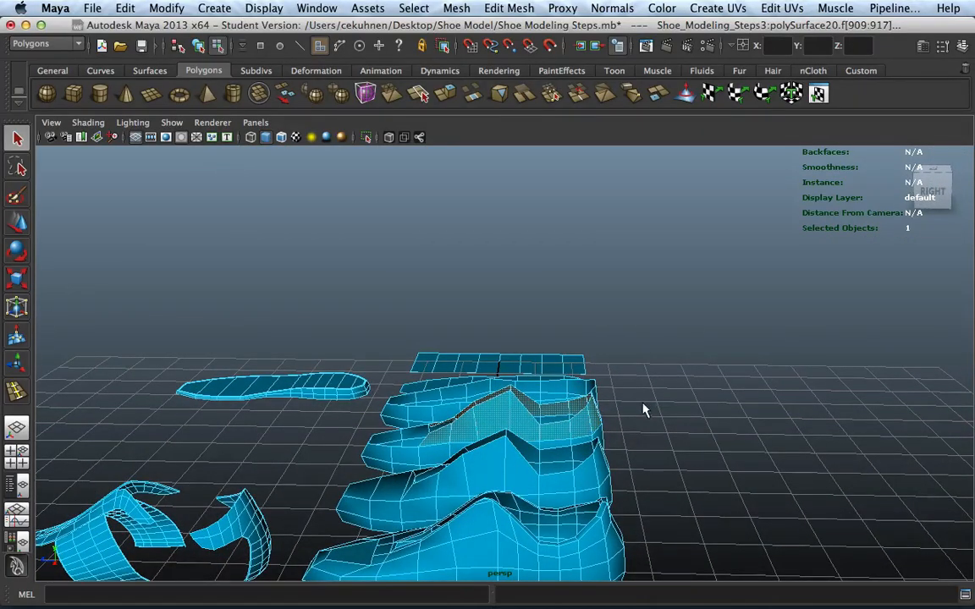
alt+drag(427, 457, 566, 468)
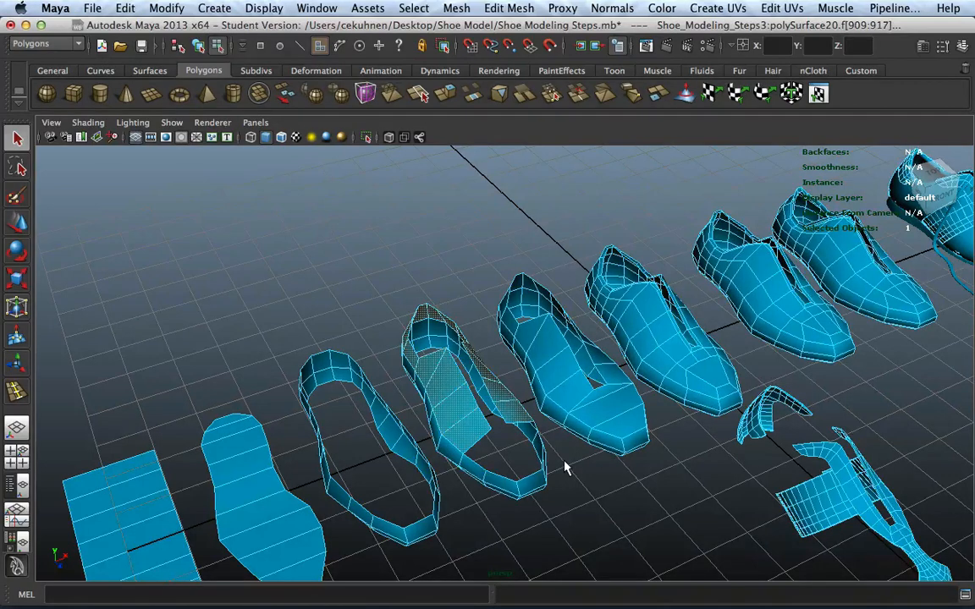
Select the faces on top of the toe of the first closed-toe shoe
click(616, 403)
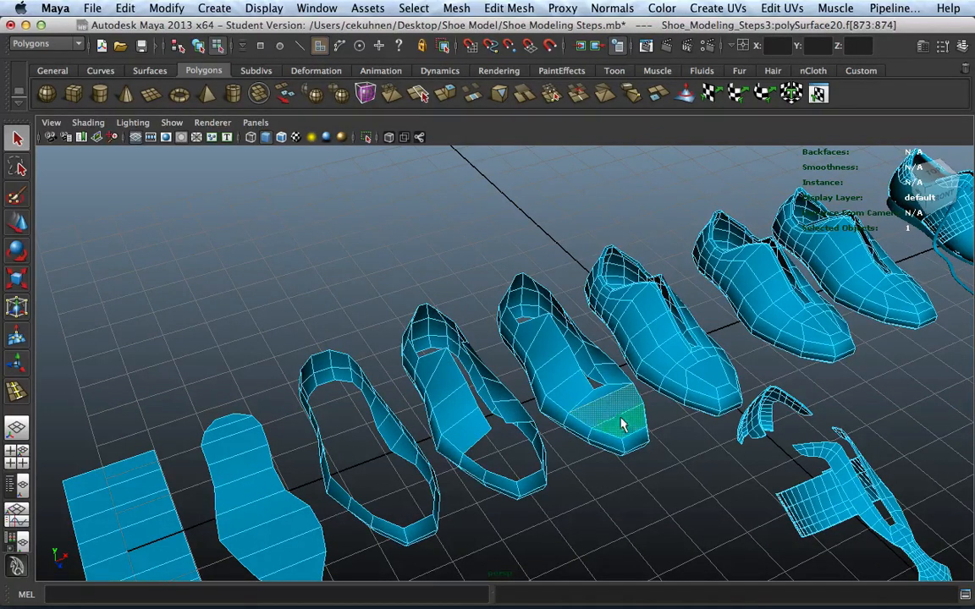
shift+click(606, 392)
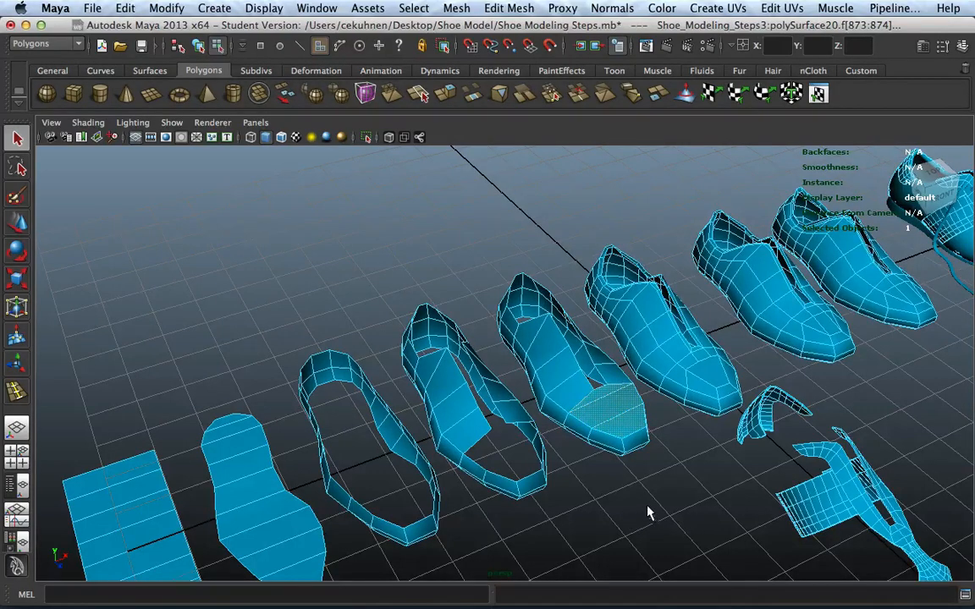
alt+drag(647, 512, 601, 439)
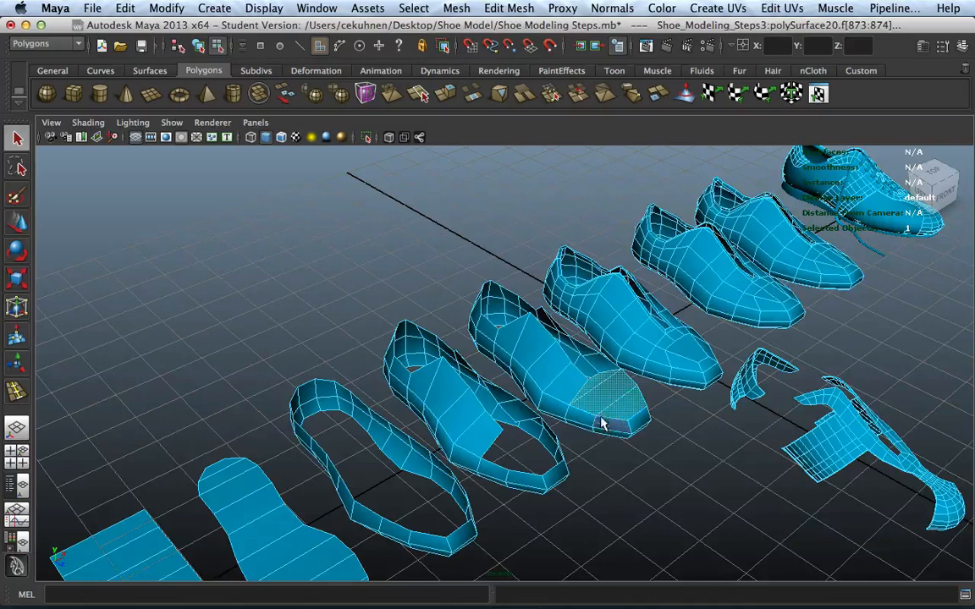
Switch to edge selection and pick the cross edges on the closed shoe's toe and the matching ones on the flat sole outline
right_click(620, 329)
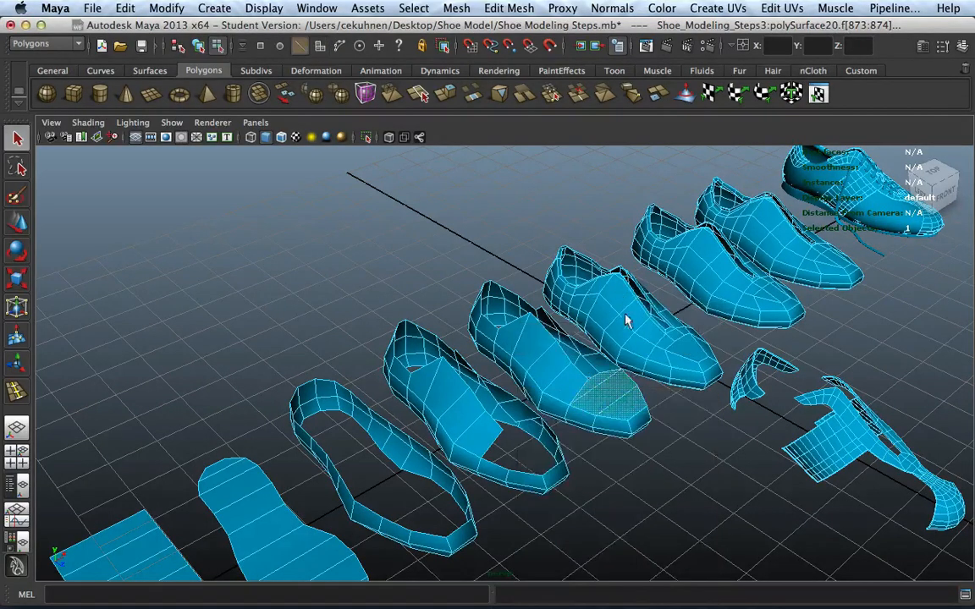
alt+drag(529, 540, 455, 558)
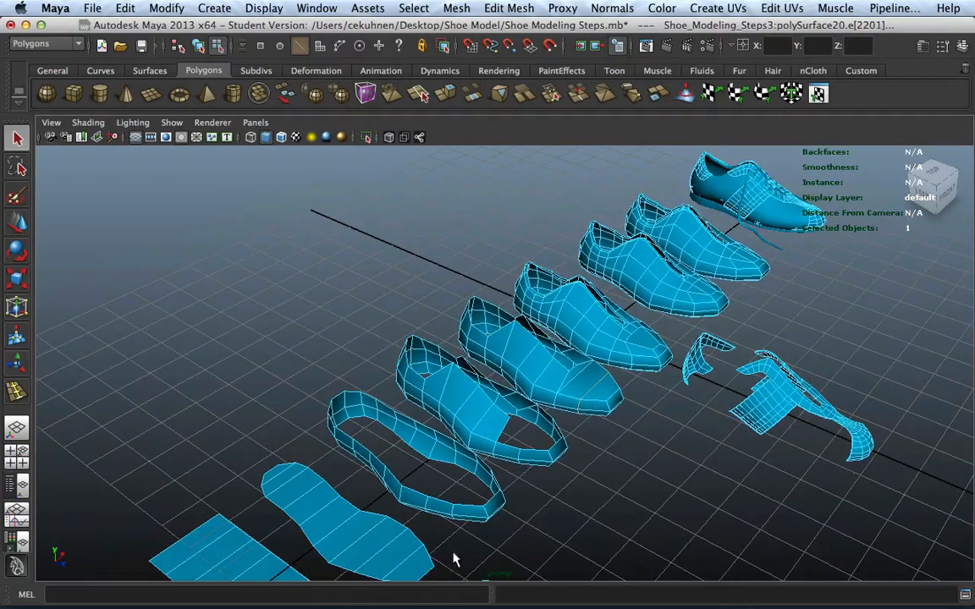
click(406, 566)
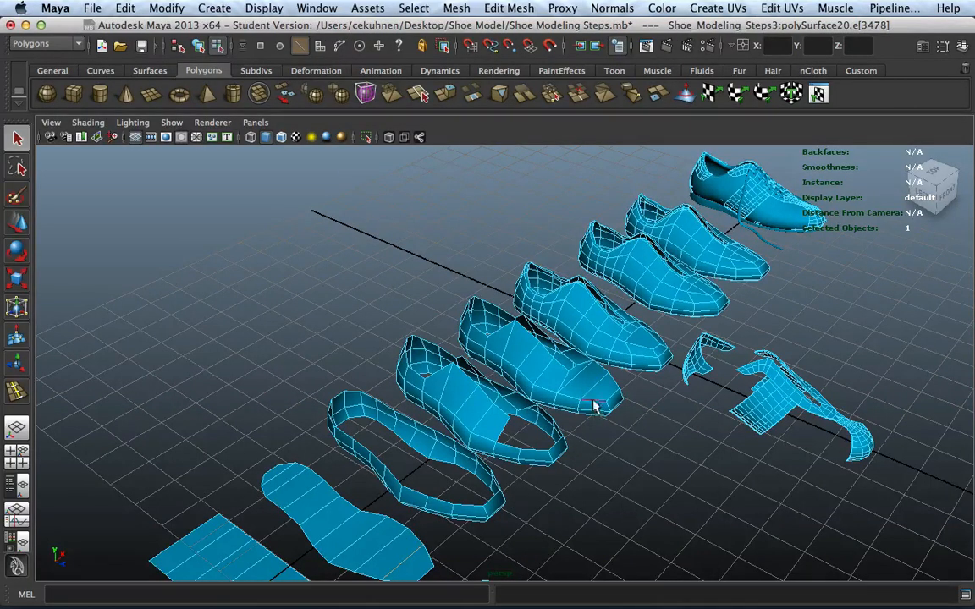
click(568, 388)
click(381, 552)
alt+drag(715, 372, 616, 385)
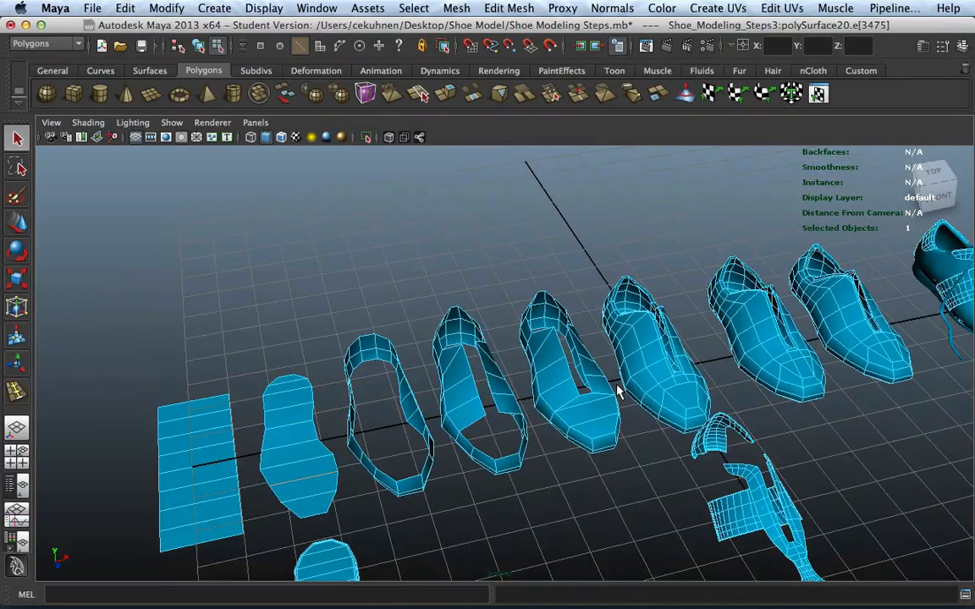
Select the upper border edge loop of the sidewall ring
scroll(628, 444, up, 5)
alt+middle_drag(628, 453, 539, 374)
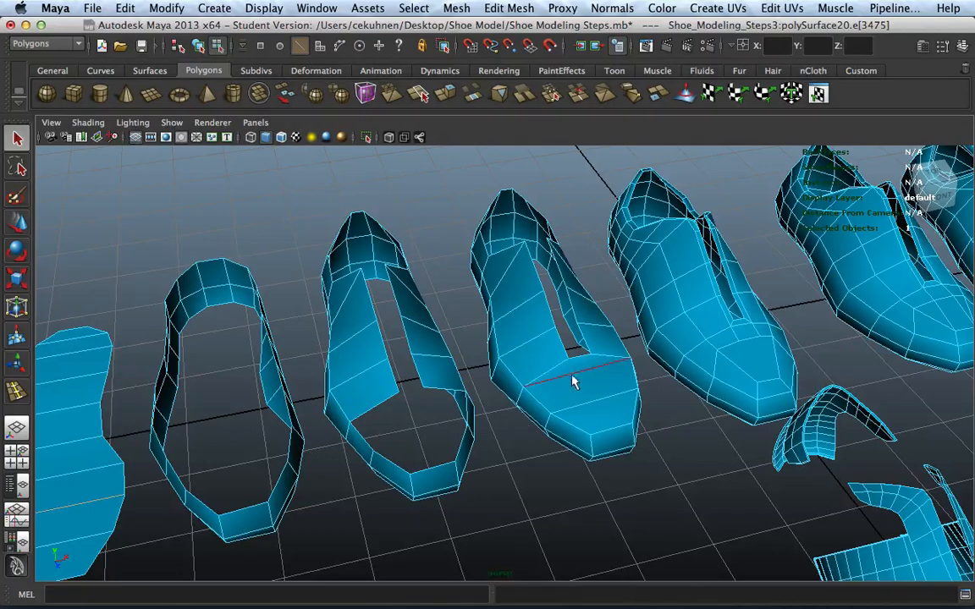
click(256, 516)
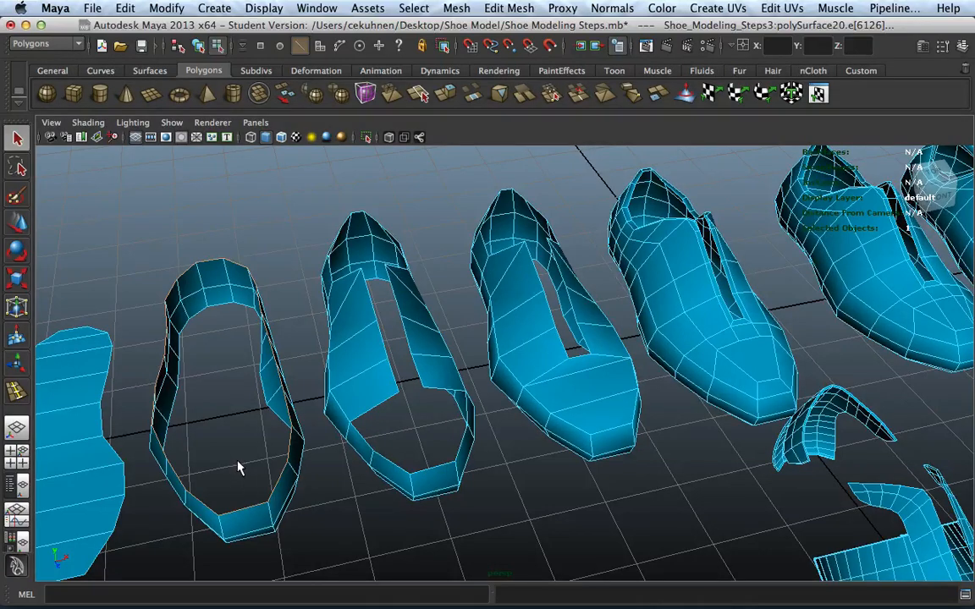
Turn on smooth mesh preview for the shoe stages, examine the rounded toes from the side, above and front, and clear the selection
alt+drag(641, 464, 515, 448)
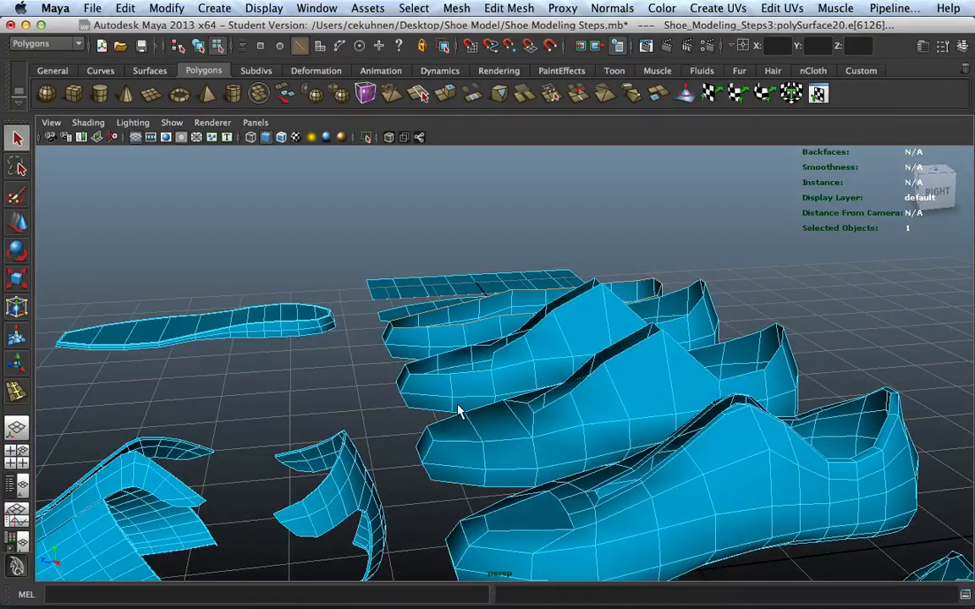
key(3)
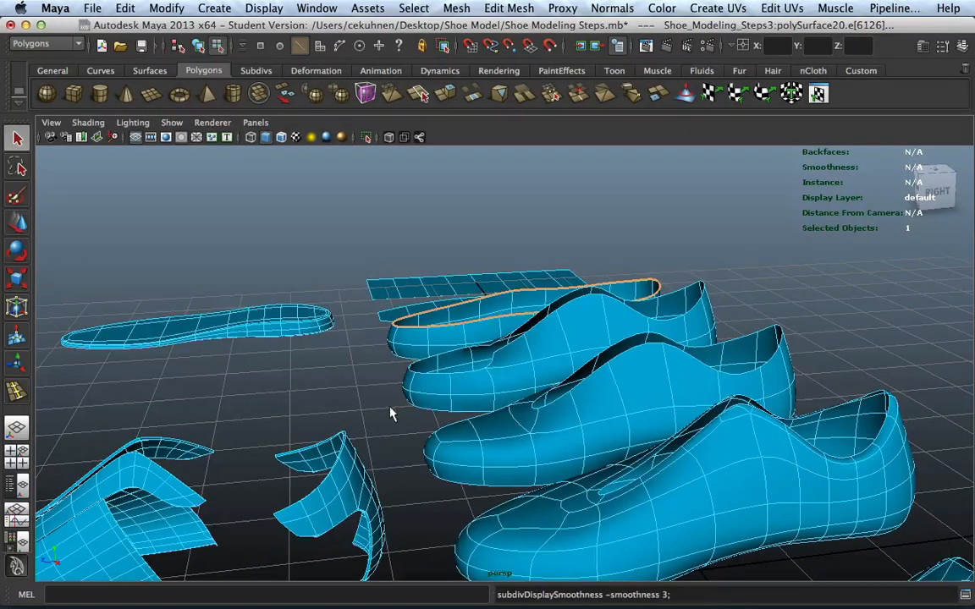
alt+drag(432, 487, 420, 469)
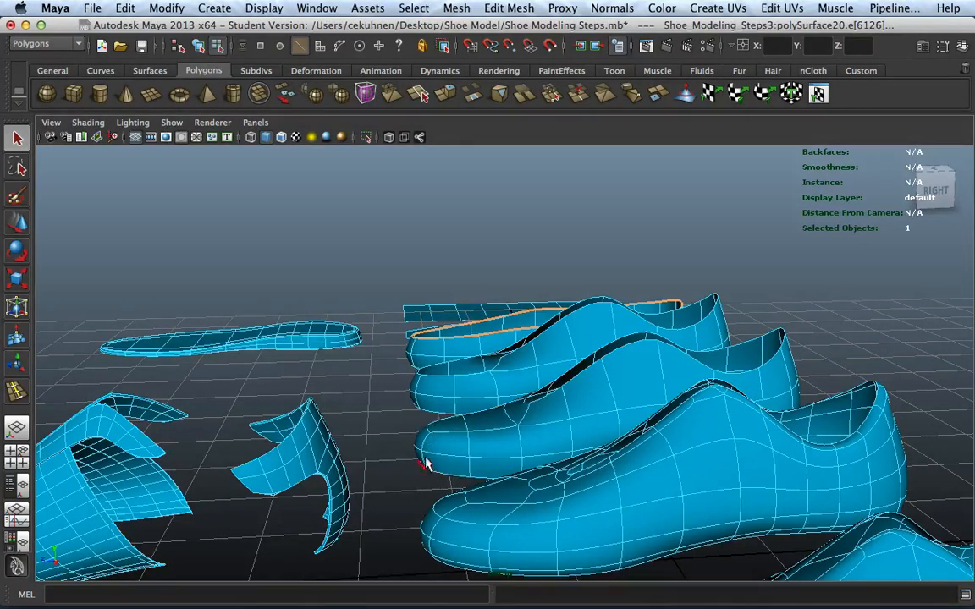
alt+drag(414, 431, 429, 409)
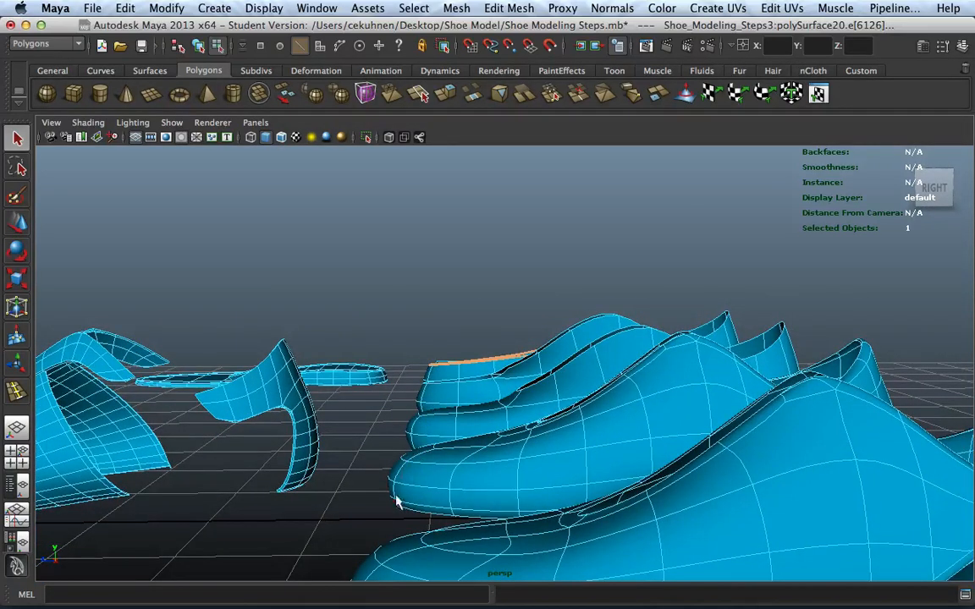
alt+drag(415, 457, 552, 435)
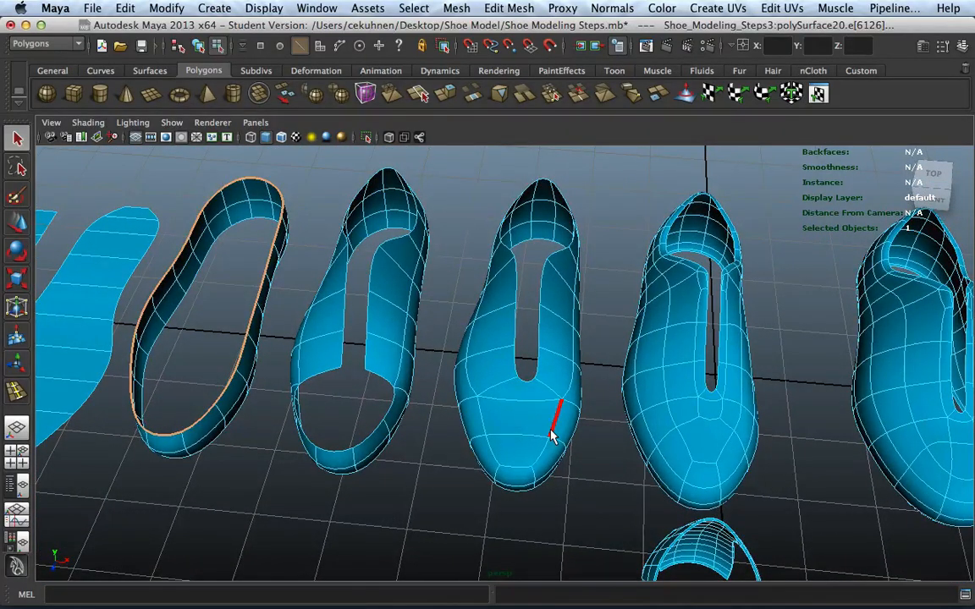
alt+drag(550, 436, 572, 392)
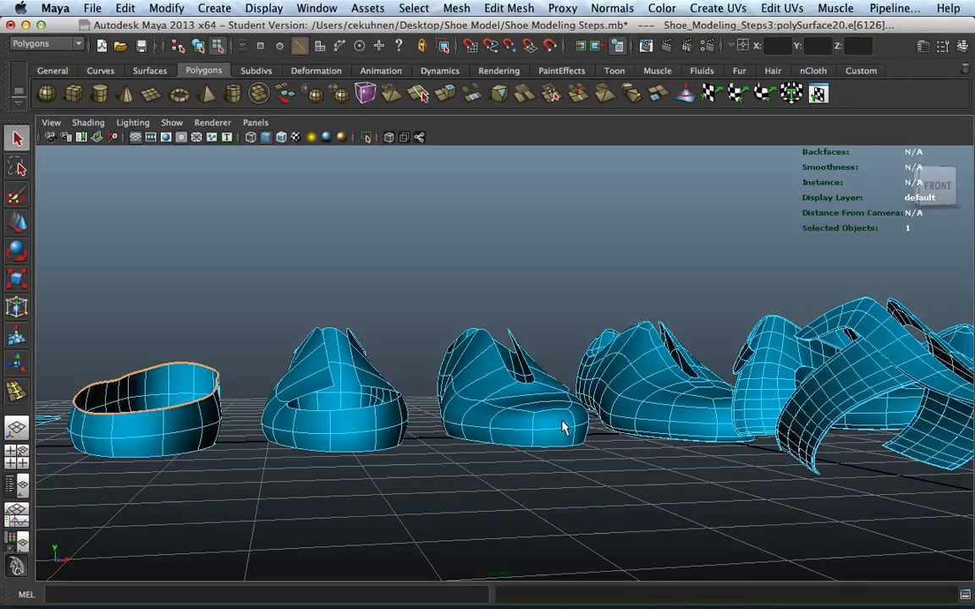
alt+drag(546, 427, 523, 421)
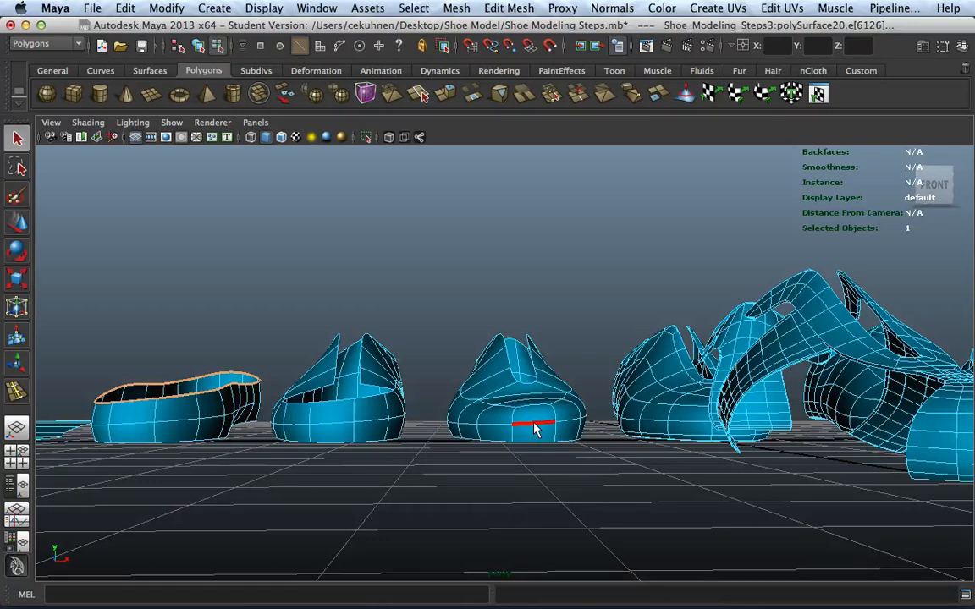
click(521, 495)
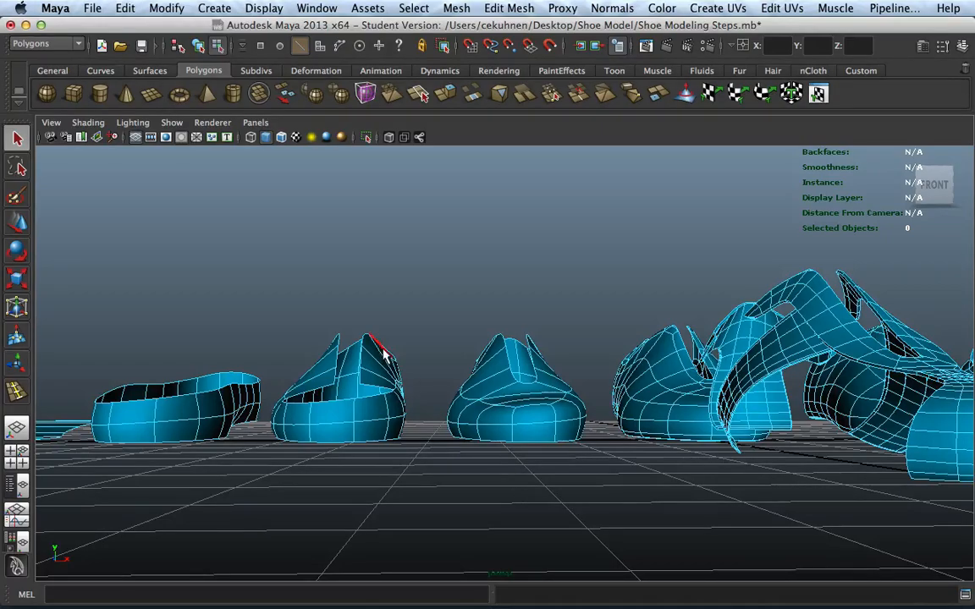
Select a cross edge on the side of the open-toed shoe's upper and inspect its curvature from the front
alt+drag(398, 293, 385, 313)
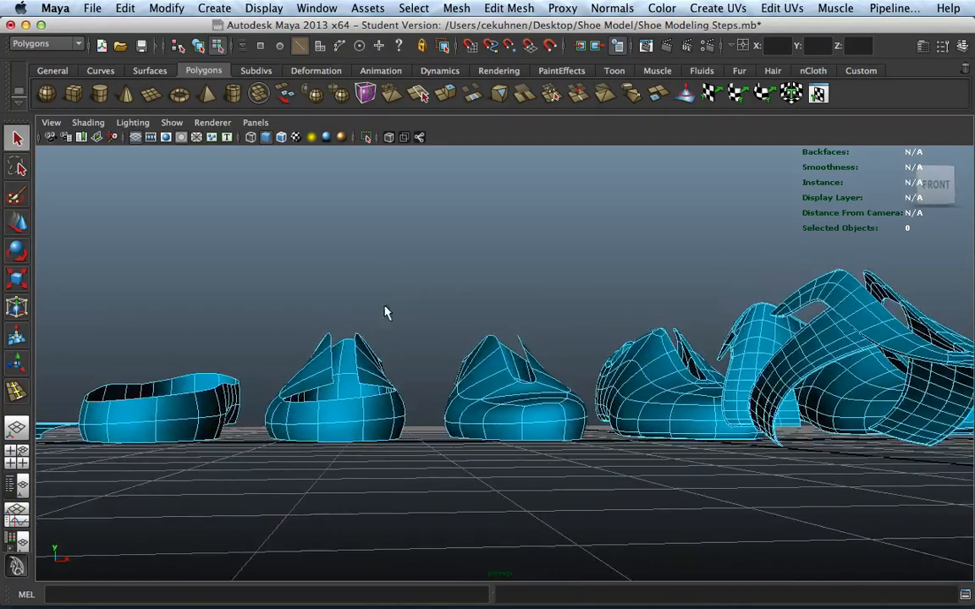
click(305, 372)
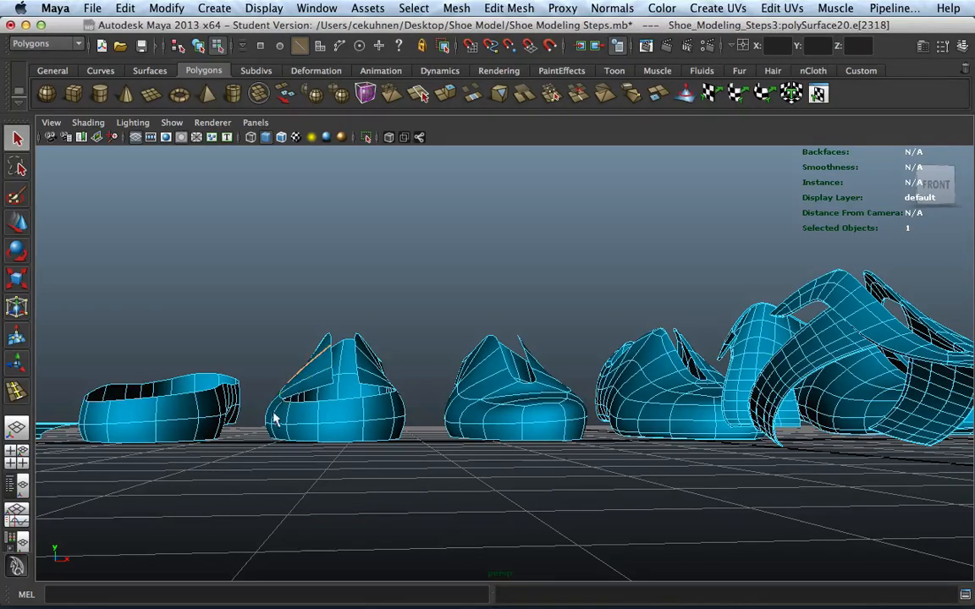
alt+drag(277, 409, 337, 389)
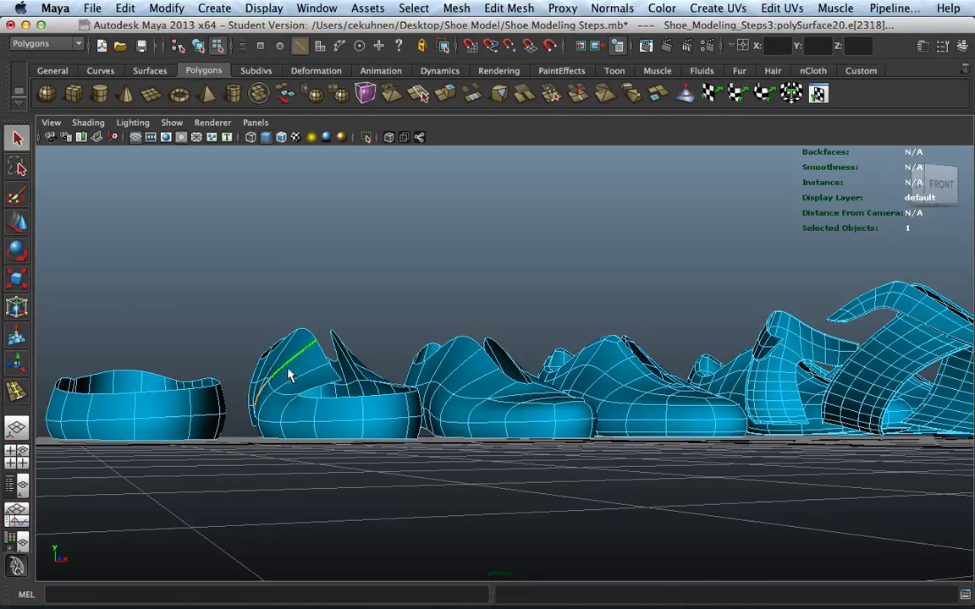
alt+drag(450, 321, 407, 331)
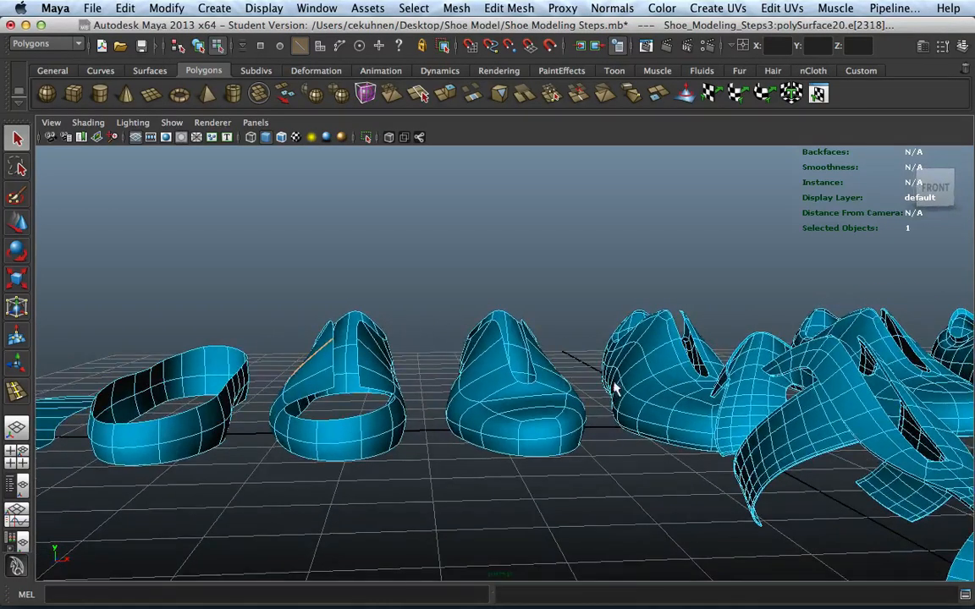
alt+drag(616, 387, 593, 386)
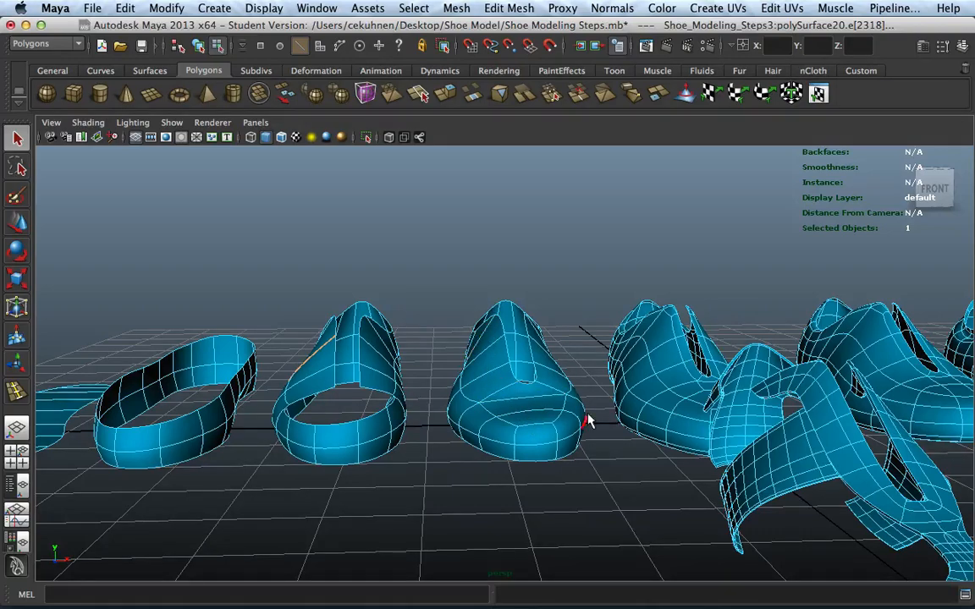
Select the edges outlining the toe cap on the first closed-toe shoe and the matching edges around the next shoe's toe
mouse_move(590, 422)
alt+mouse_down()
mouse_move(602, 416)
mouse_move(599, 437)
alt+mouse_up()
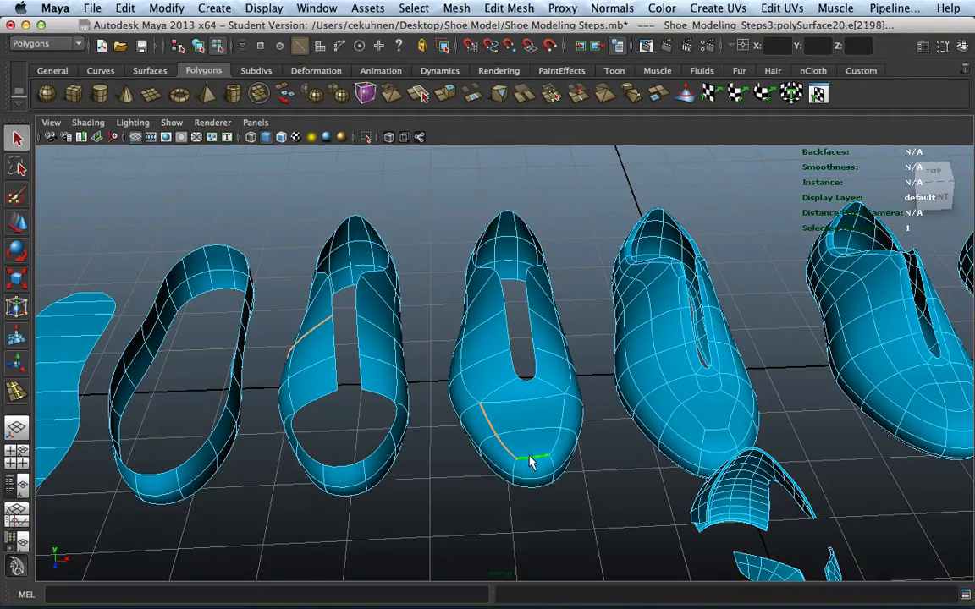
click(564, 393)
alt+drag(702, 403, 560, 413)
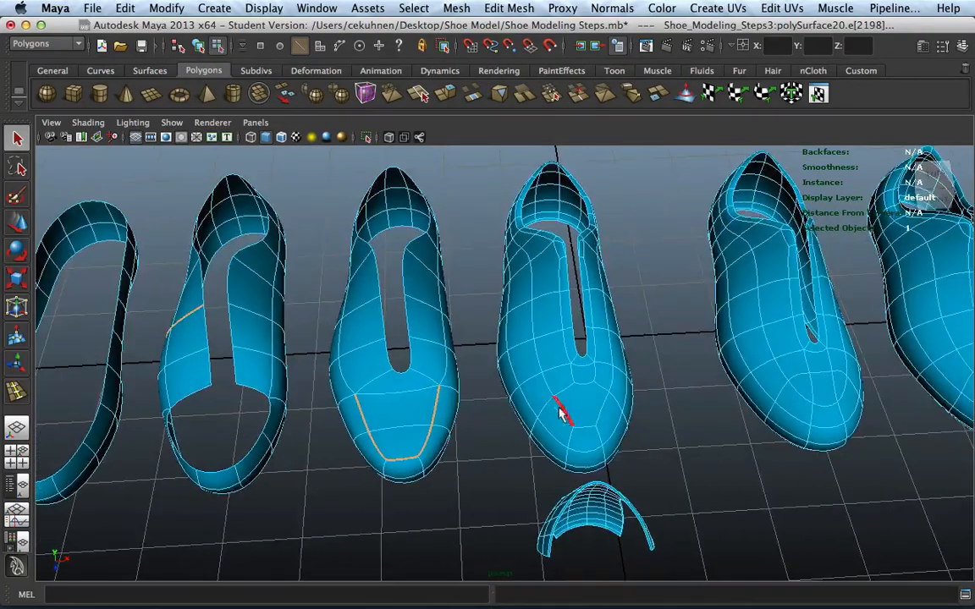
shift+click(531, 410)
shift+click(553, 439)
shift+click(584, 456)
shift+click(610, 438)
Switch to face selection and select the upper faces on both sides of the open-toed shoe's lace opening
right_click(251, 330)
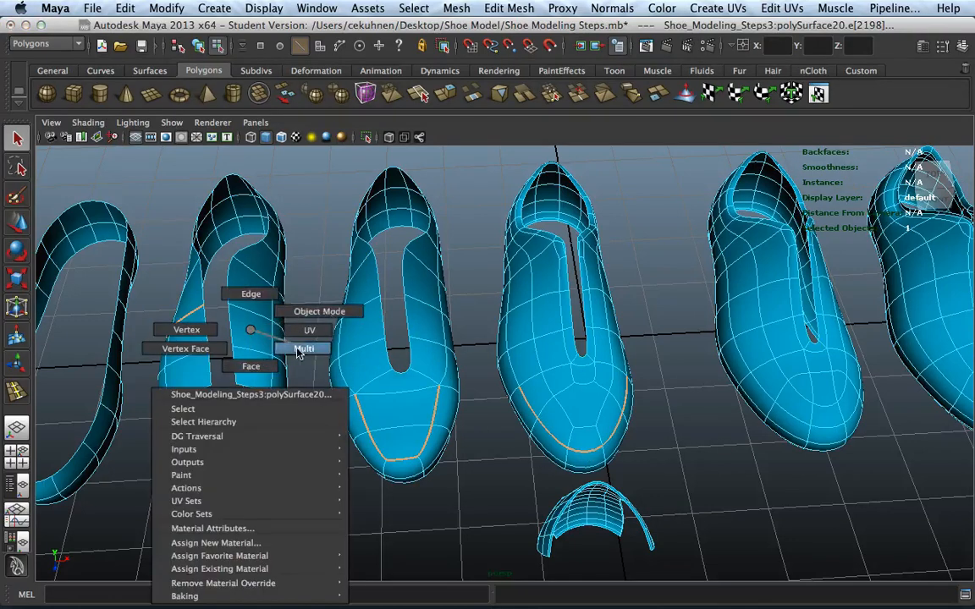
click(253, 344)
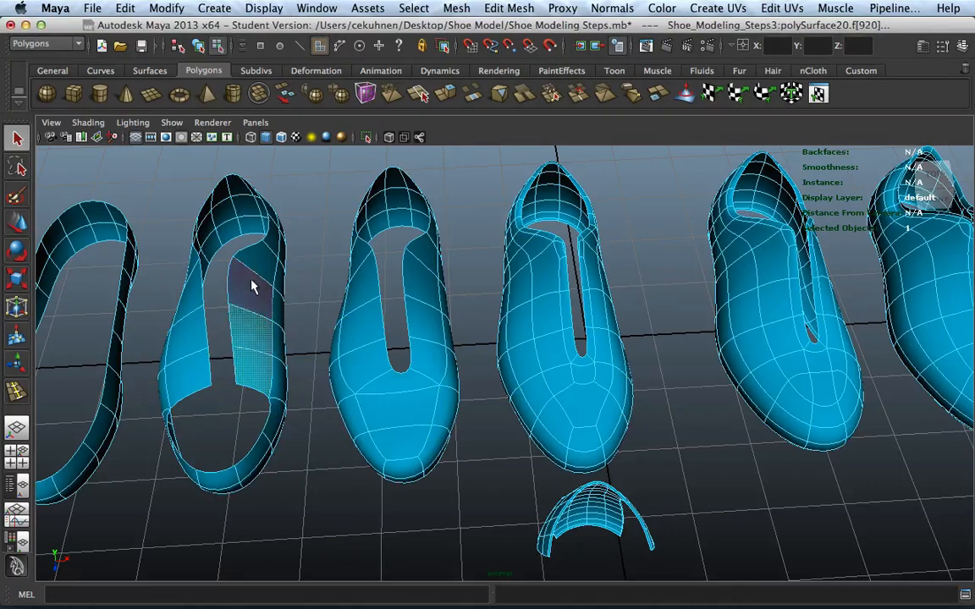
shift+click(191, 307)
shift+click(191, 340)
shift+click(196, 378)
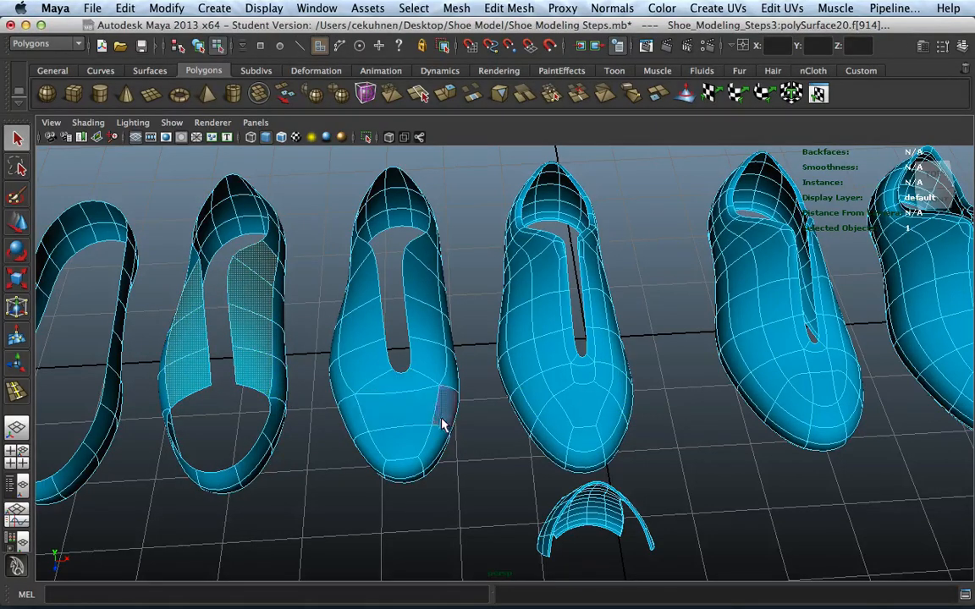
Switch back to edge selection and select an edge loop on the upper of the second closed-toe shoe
right_click(550, 330)
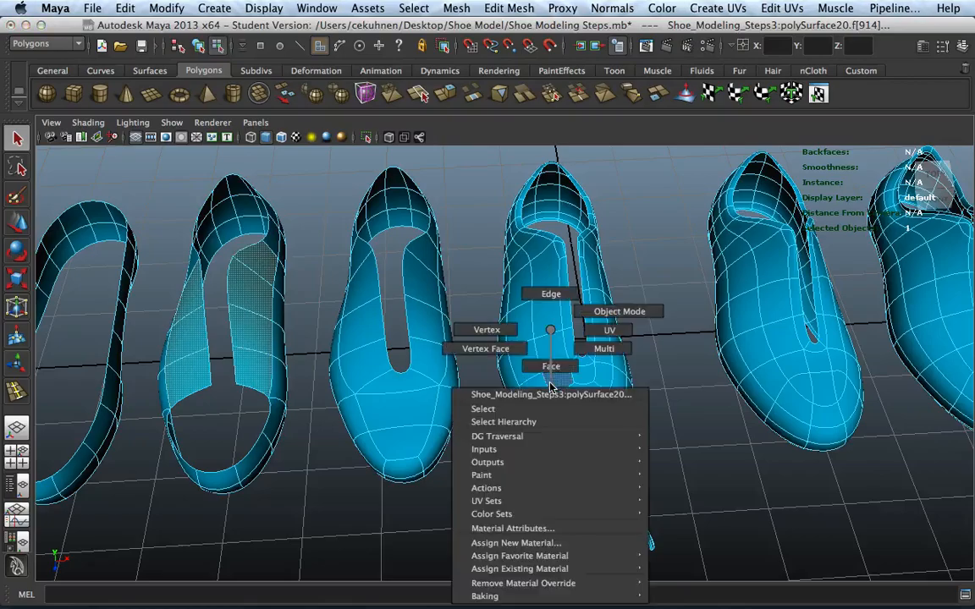
click(551, 293)
double_click(531, 321)
alt+drag(533, 322, 588, 337)
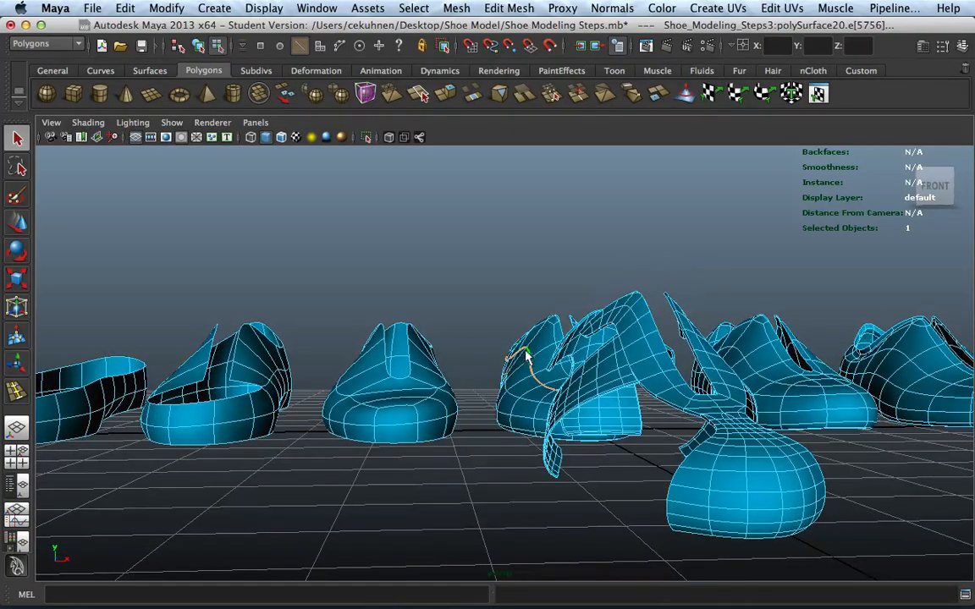
Inspect the selected upper edge loop on the second closed-toe shoe from the front and around the heel, and clear that loop selection
alt+drag(523, 348, 526, 355)
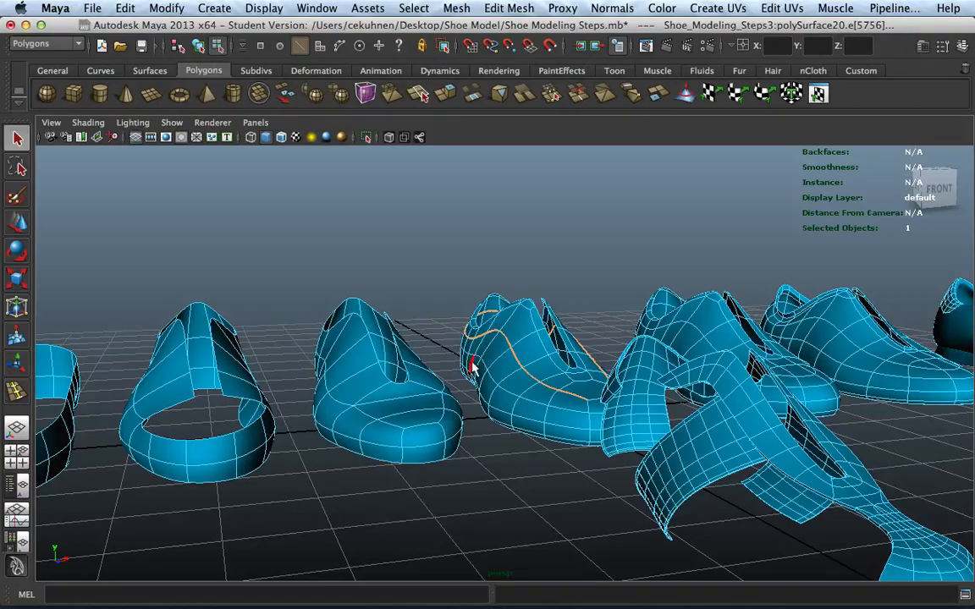
scroll(464, 370, up, 5)
alt+drag(439, 335, 535, 378)
scroll(633, 380, up, 2)
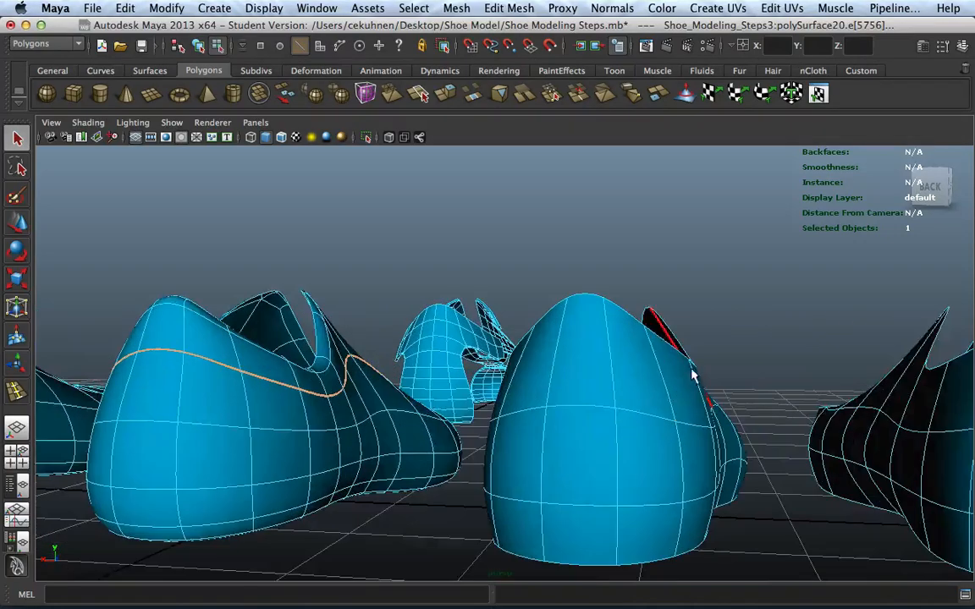
alt+drag(458, 391, 503, 414)
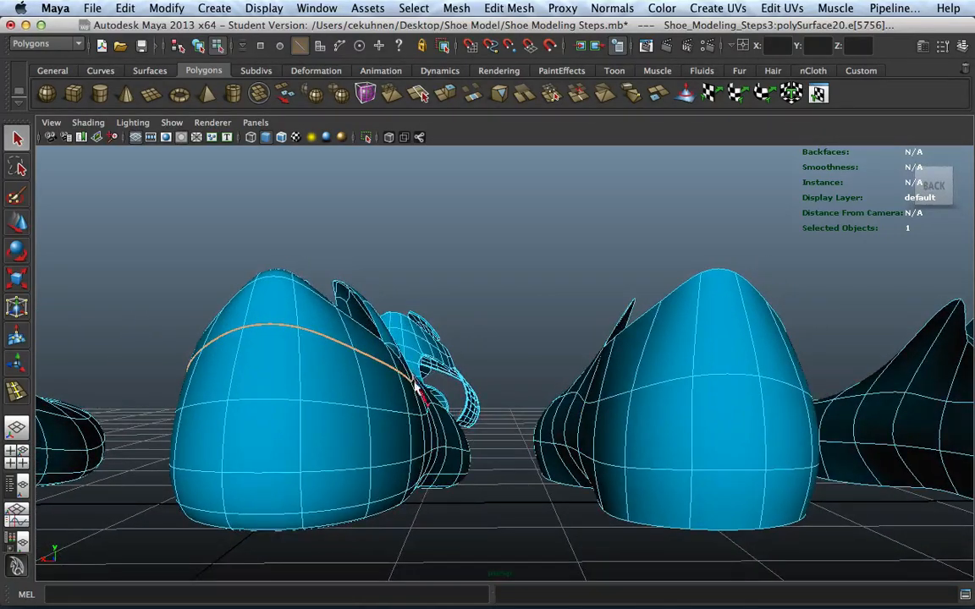
click(411, 433)
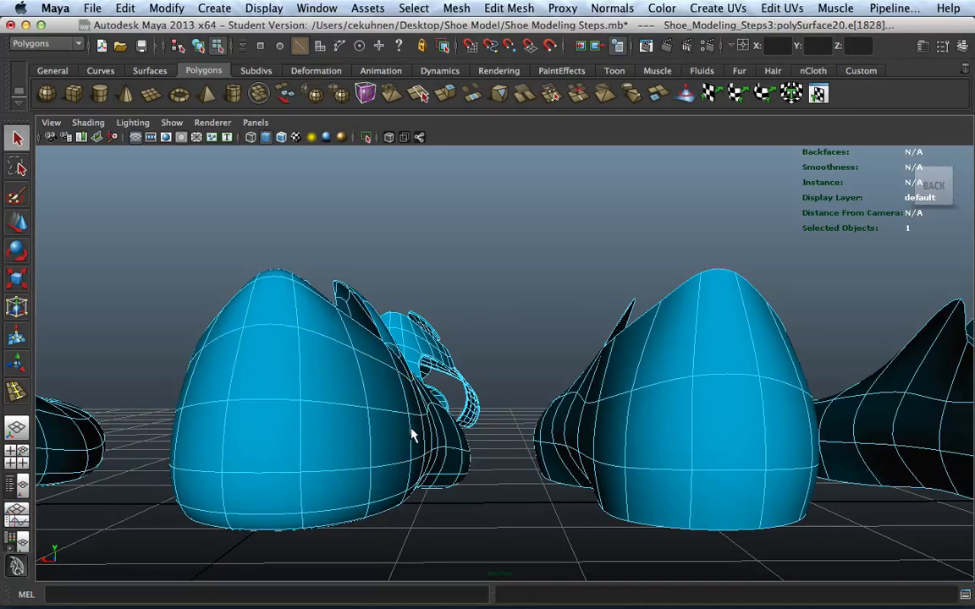
Select the vertical edge loops one after another along the rear side of the second closed-toe shoe
alt+drag(411, 433, 392, 436)
double_click(383, 440)
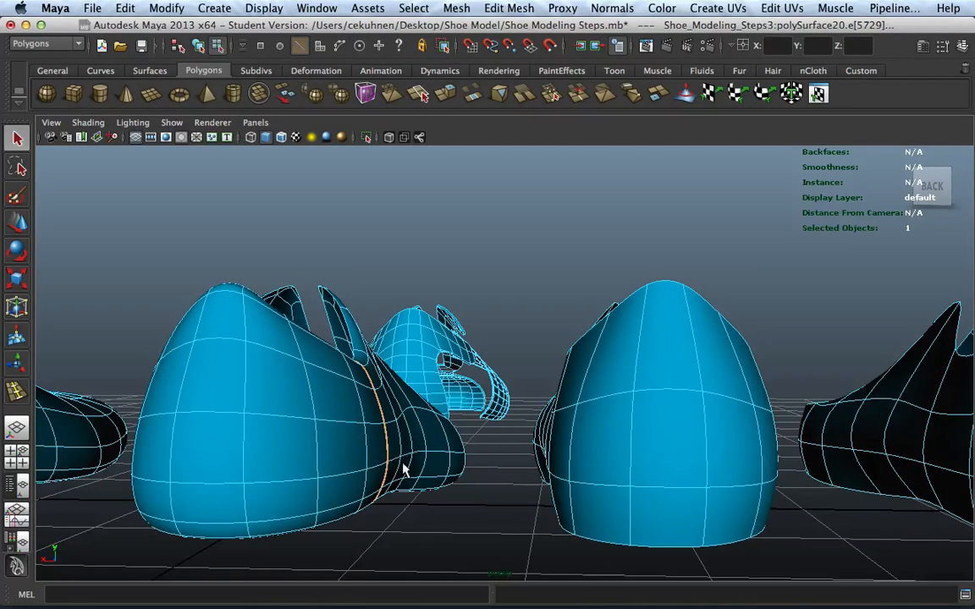
double_click(366, 450)
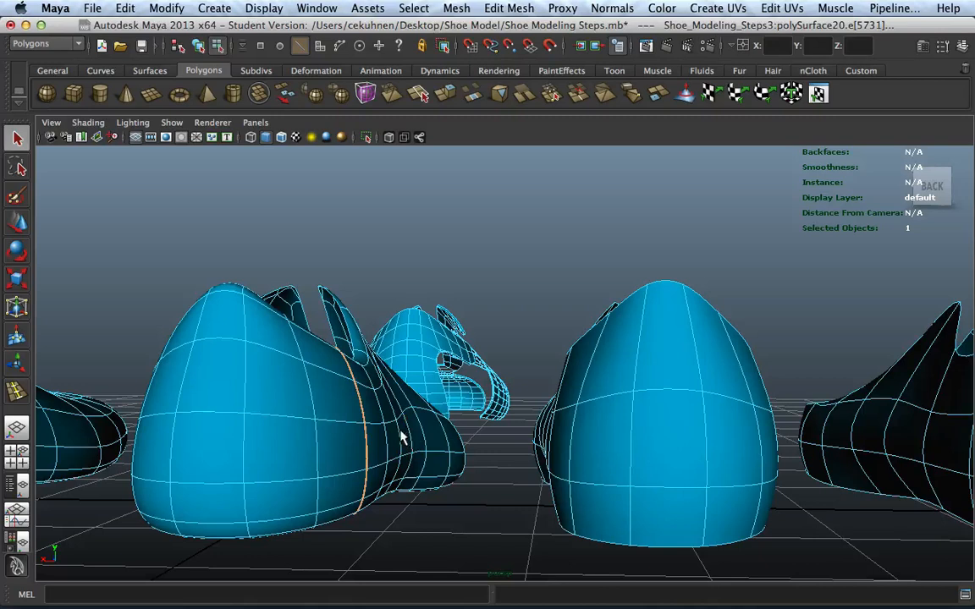
double_click(401, 438)
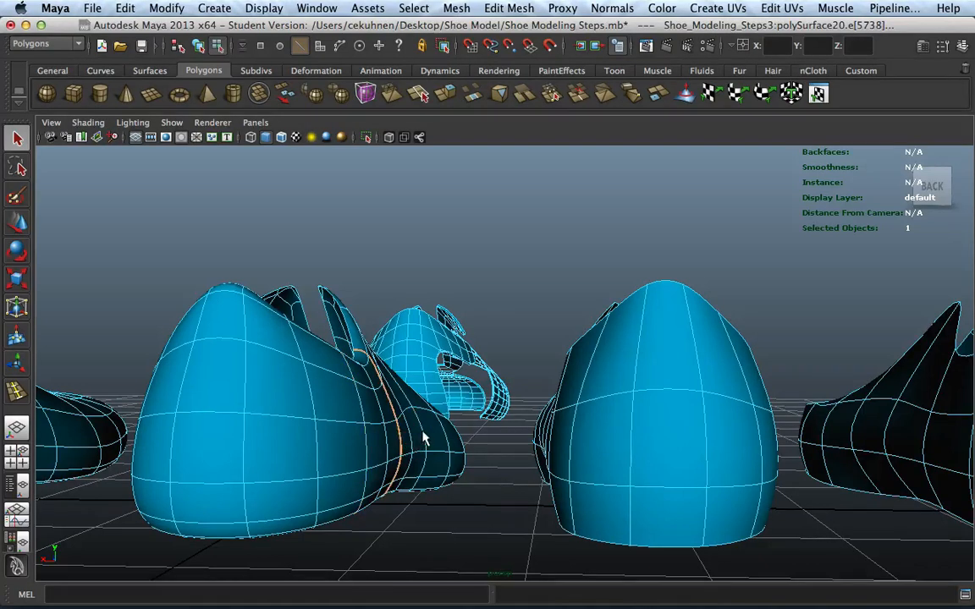
double_click(423, 439)
key(Delete)
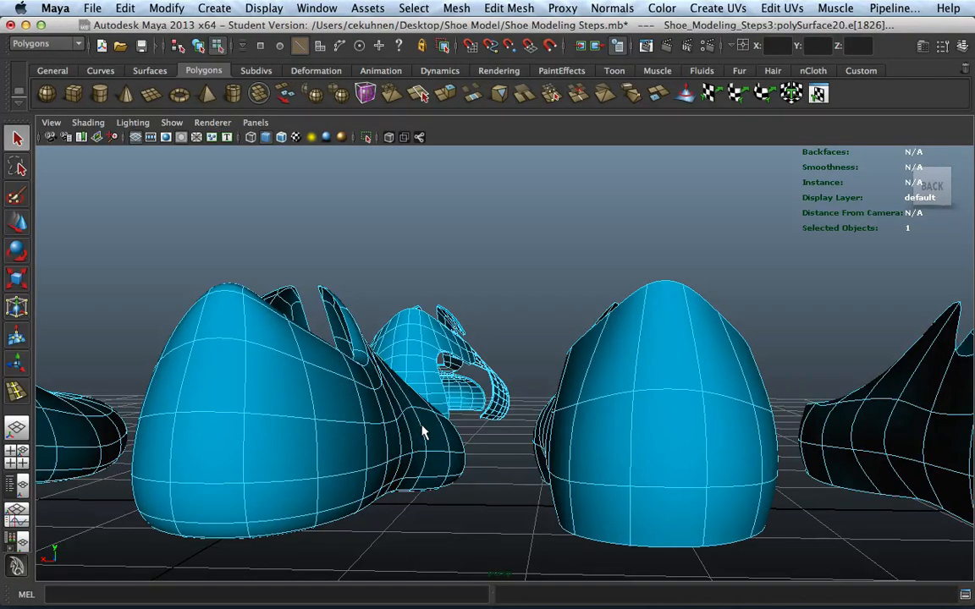
Select the vertical edge loop at the back of the second closed-toe shoe's heel and another on its side below the opening
double_click(246, 428)
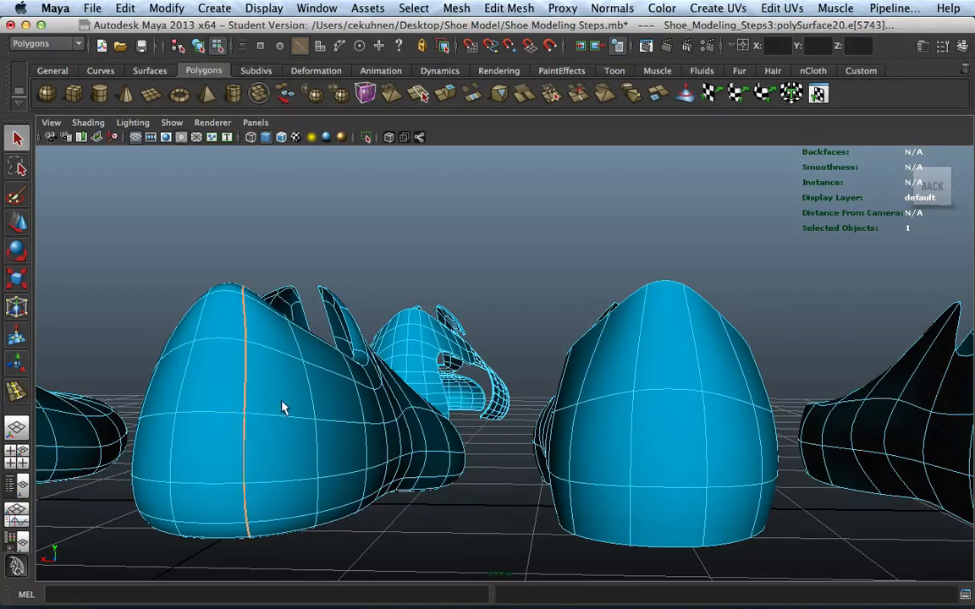
alt+drag(283, 405, 244, 427)
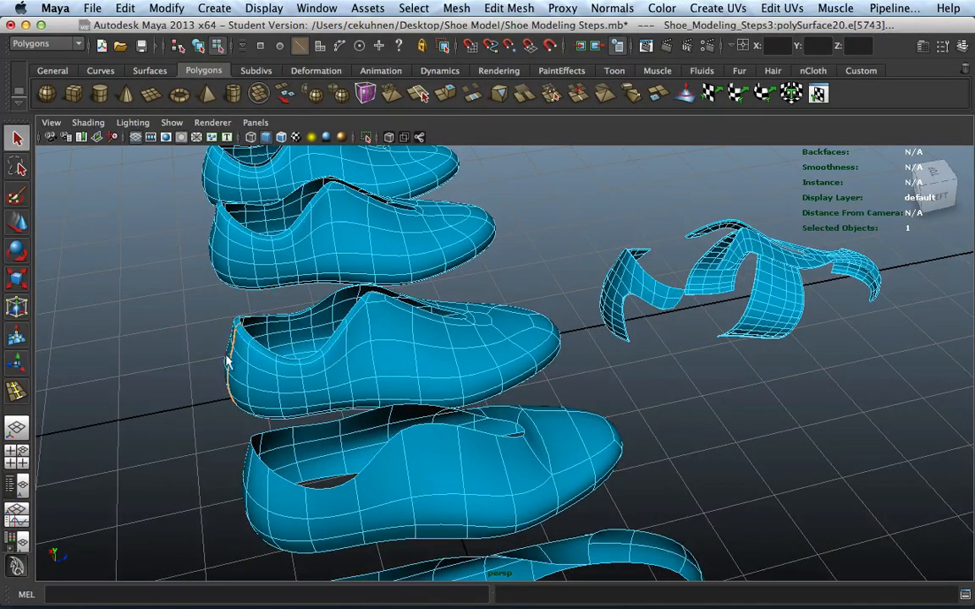
alt+drag(243, 324, 412, 442)
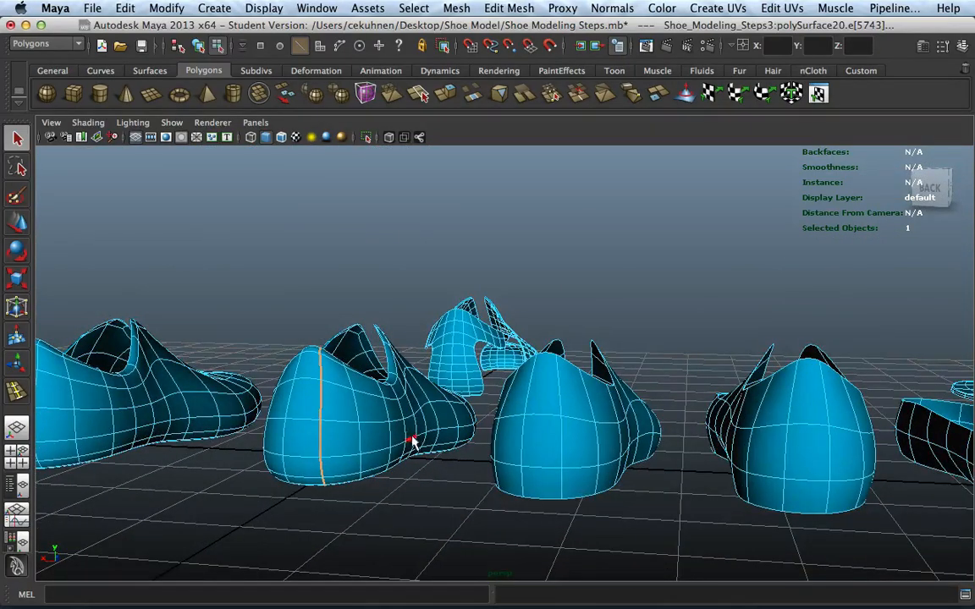
double_click(405, 430)
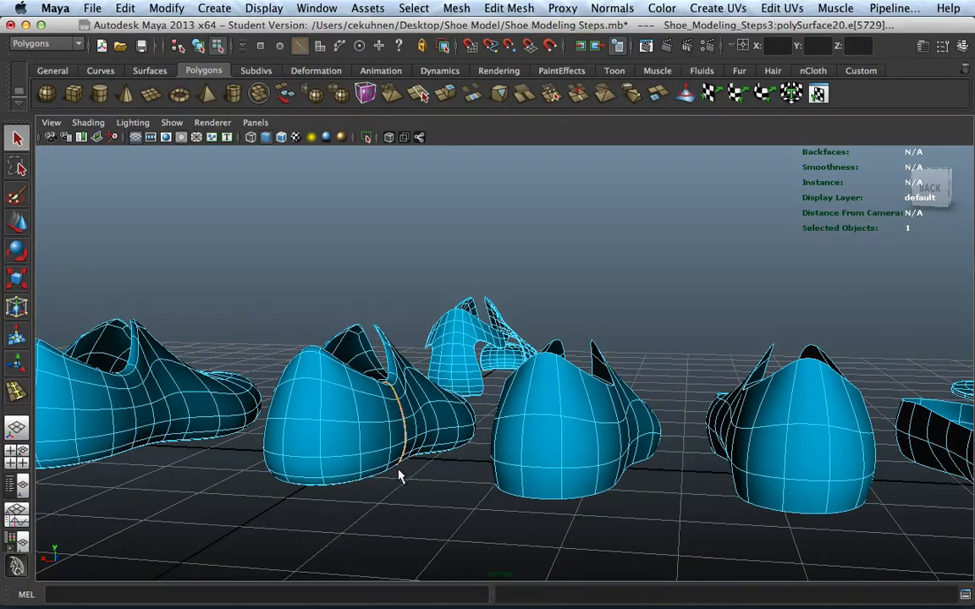
mouse_move(428, 450)
alt+mouse_down()
mouse_move(414, 462)
mouse_move(438, 457)
alt+mouse_up()
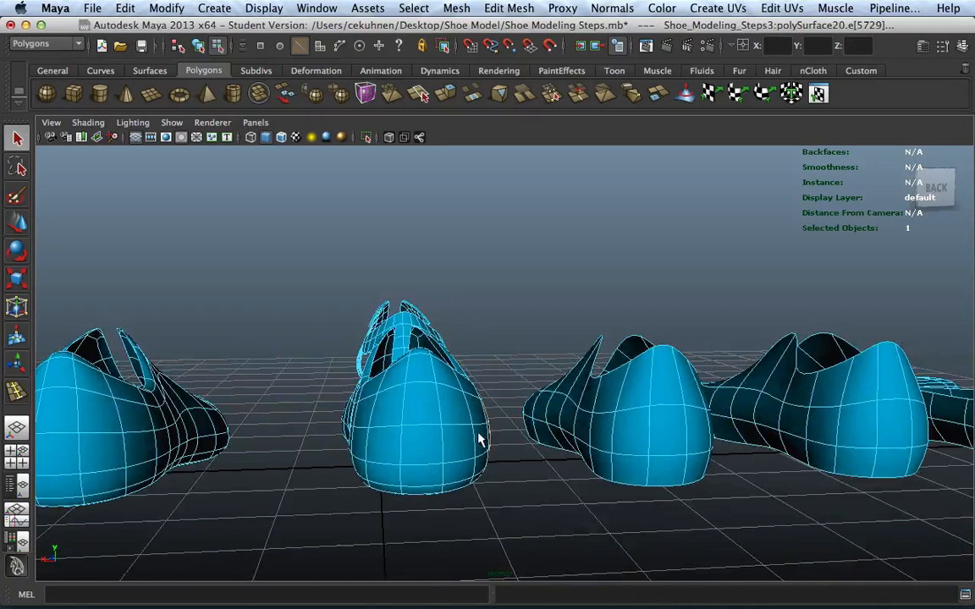
Select the vertical edge loop beside the heel's center on the second closed-toe shoe and examine its curvature from behind and above
double_click(476, 436)
click(476, 440)
double_click(474, 438)
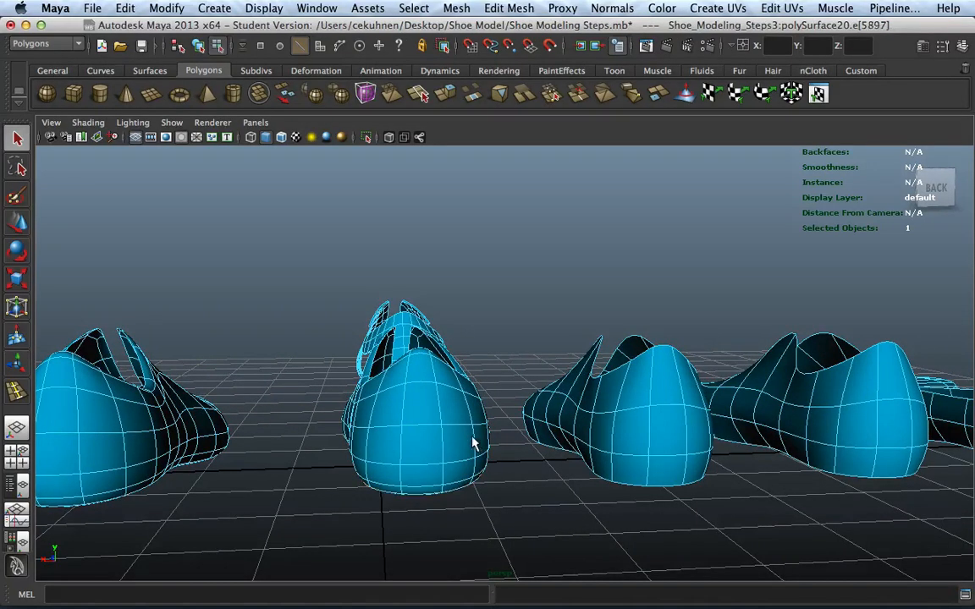
scroll(476, 438, up, 5)
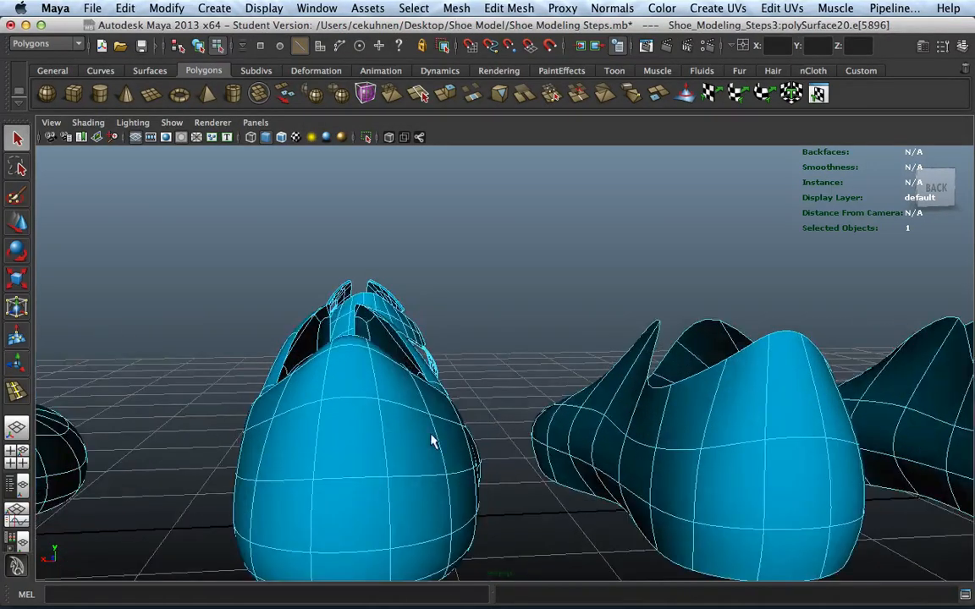
double_click(442, 439)
scroll(444, 438, down, 5)
alt+drag(498, 437, 465, 432)
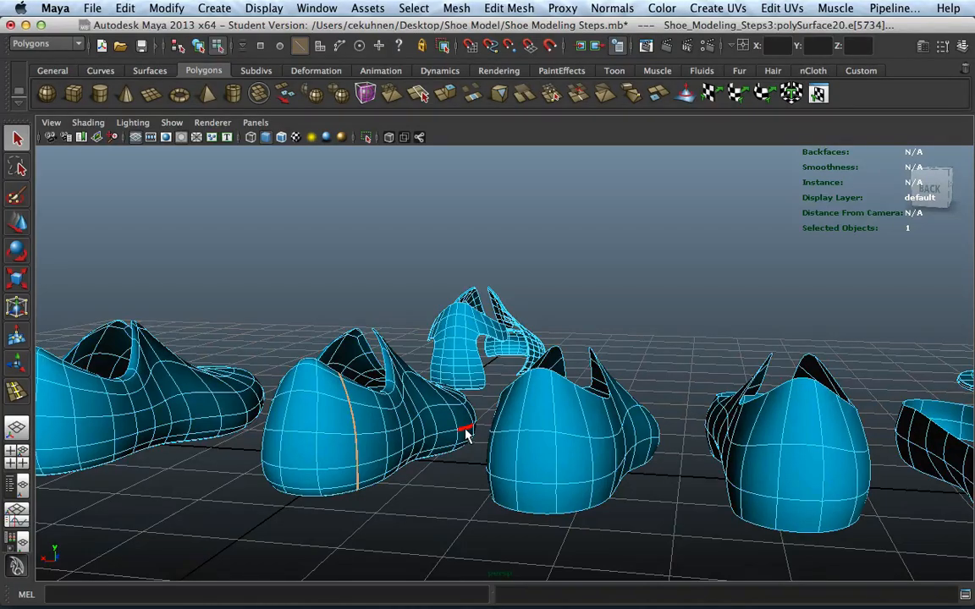
alt+drag(640, 338, 386, 362)
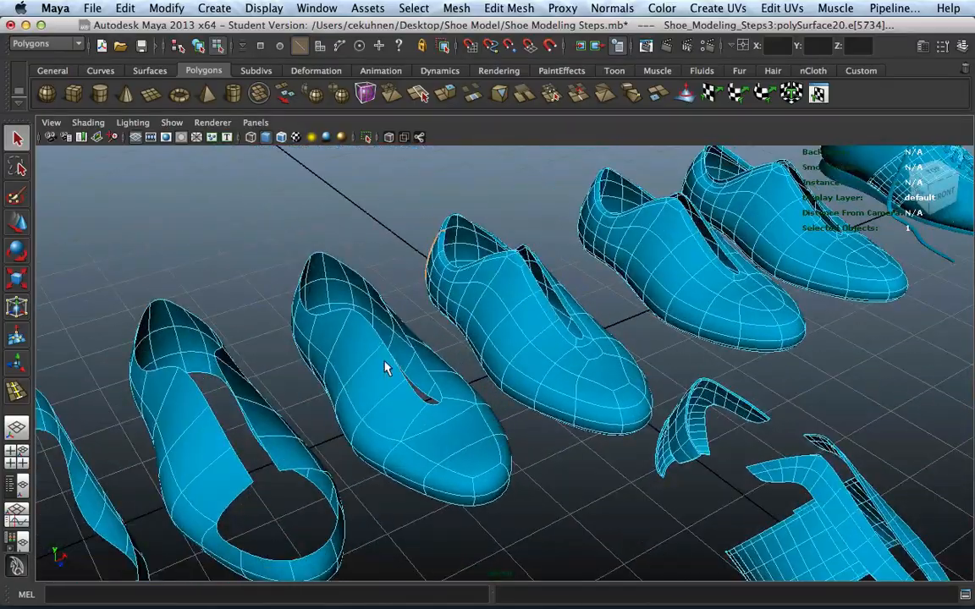
Select the vertical edge loop on the second closed-toe shoe's side below the ankle opening and compare the shoes in side view
alt+middle_drag(490, 308, 478, 423)
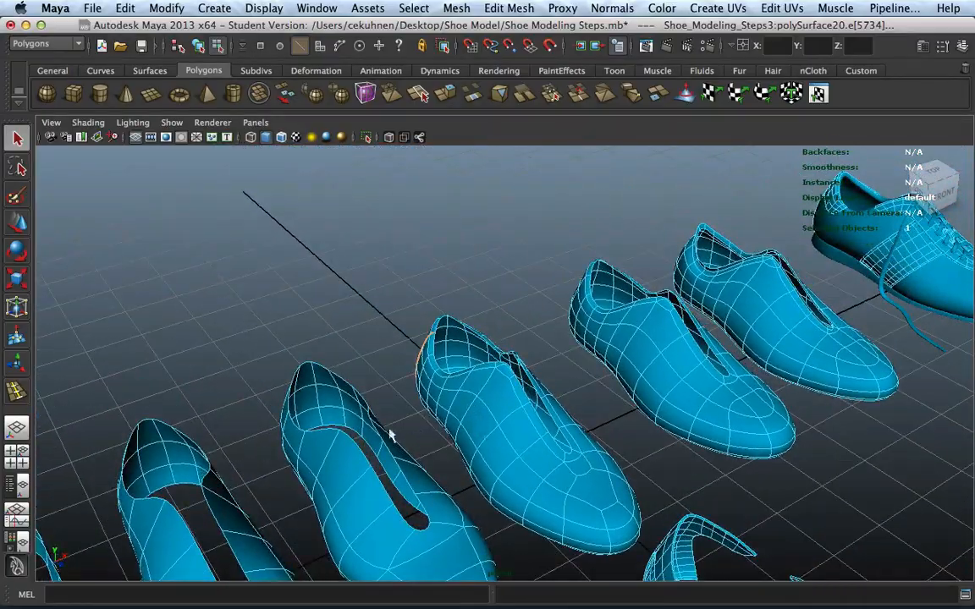
alt+drag(390, 435, 477, 421)
alt+middle_drag(455, 468, 432, 327)
click(364, 347)
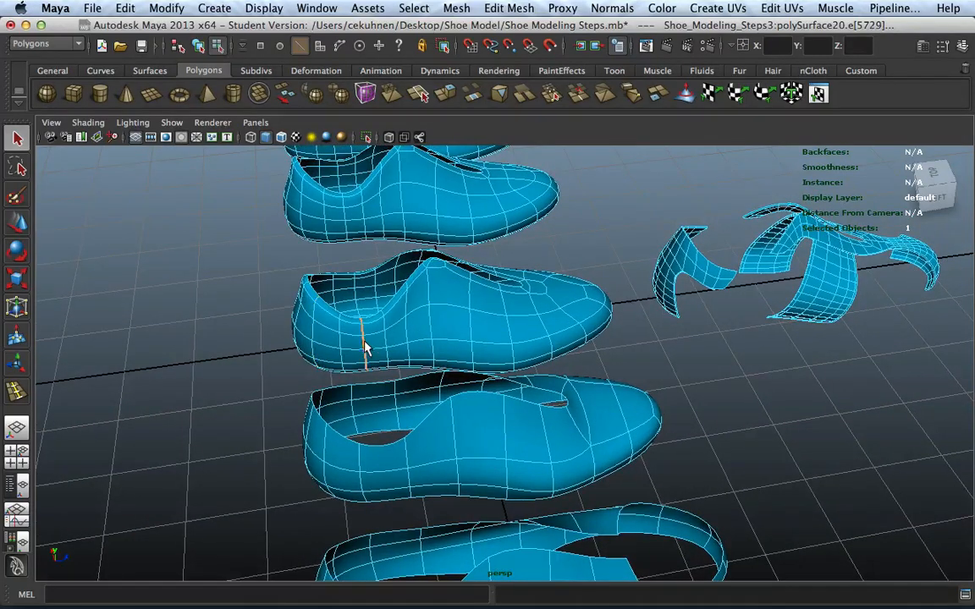
shift+click(358, 288)
alt+drag(461, 412, 449, 386)
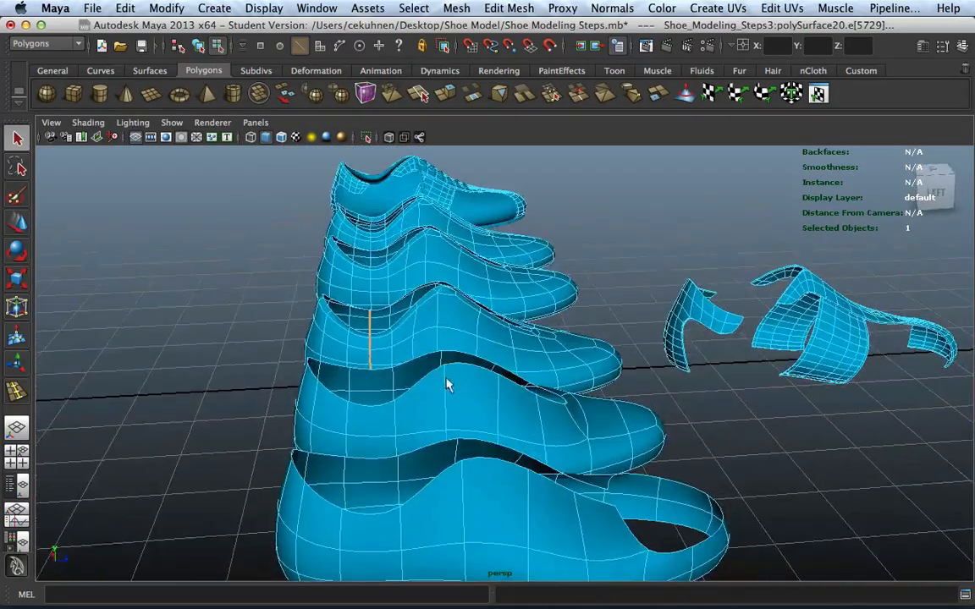
Select the ankle opening's border edges on the first closed-toe shoe together with a vertical edge loop on the second closed-toe shoe's side
click(332, 392)
shift+click(382, 407)
shift+click(415, 387)
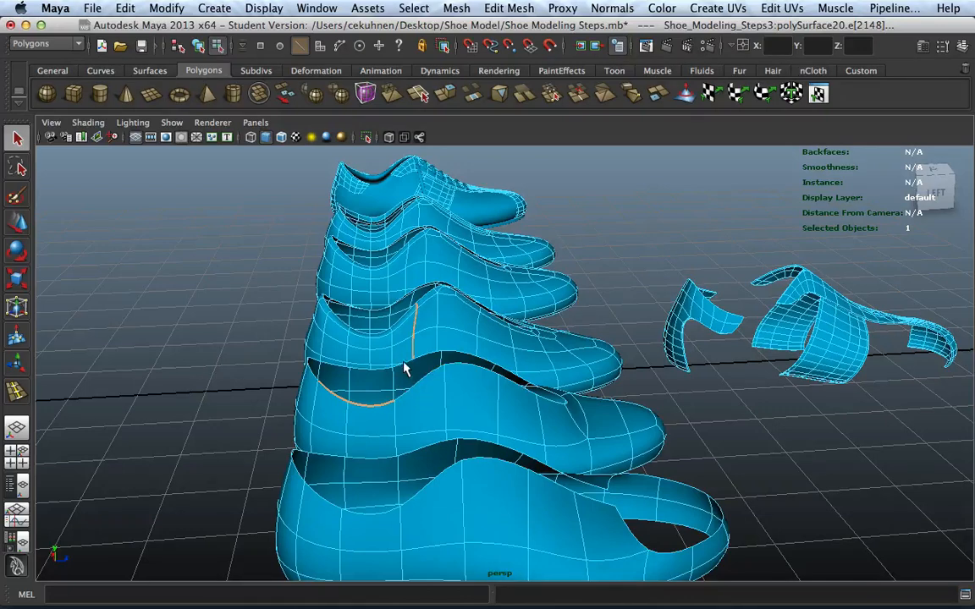
shift+click(419, 381)
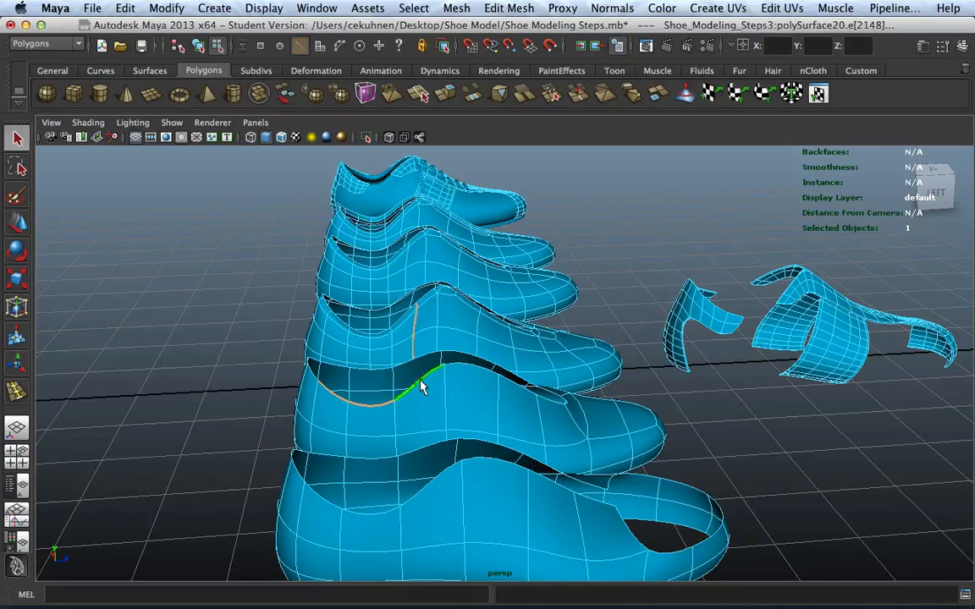
shift+click(371, 371)
shift+click(321, 371)
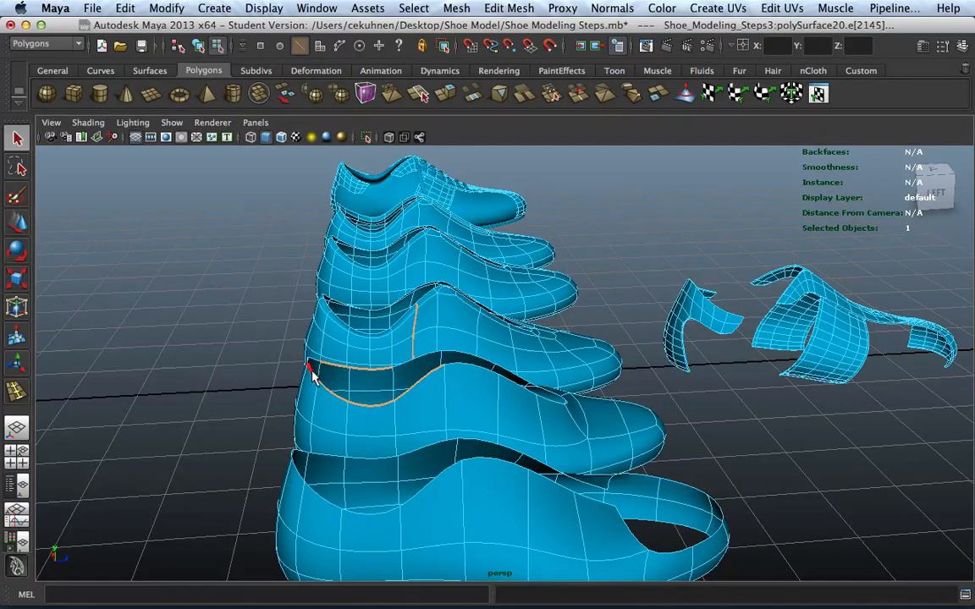
alt+drag(315, 366, 404, 436)
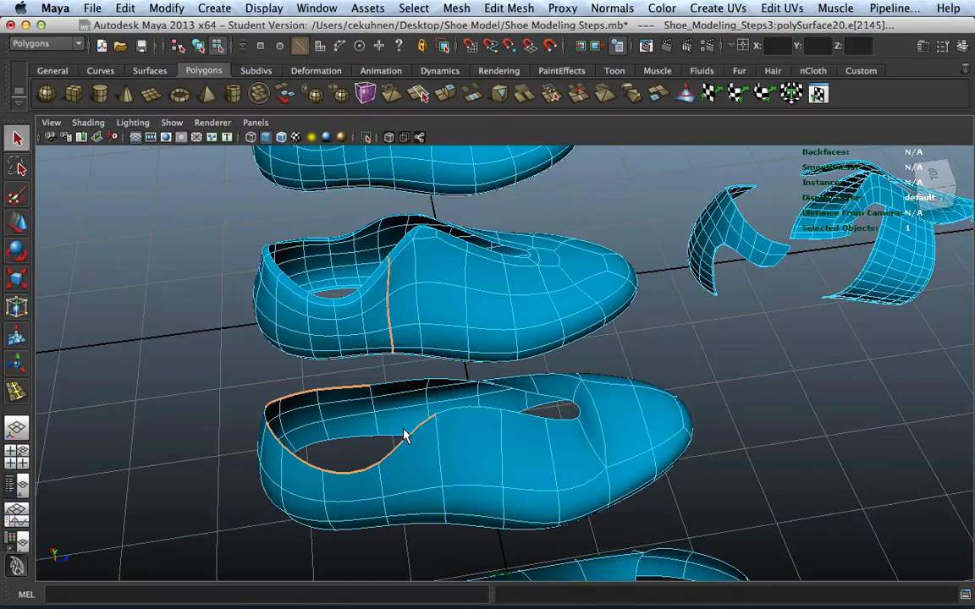
Select the lengthwise edge loop running below the opening around the second closed-toe shoe's upper and inspect it toward the heel
mouse_move(331, 388)
alt+mouse_down()
mouse_move(315, 374)
mouse_move(366, 370)
mouse_move(342, 387)
alt+mouse_up()
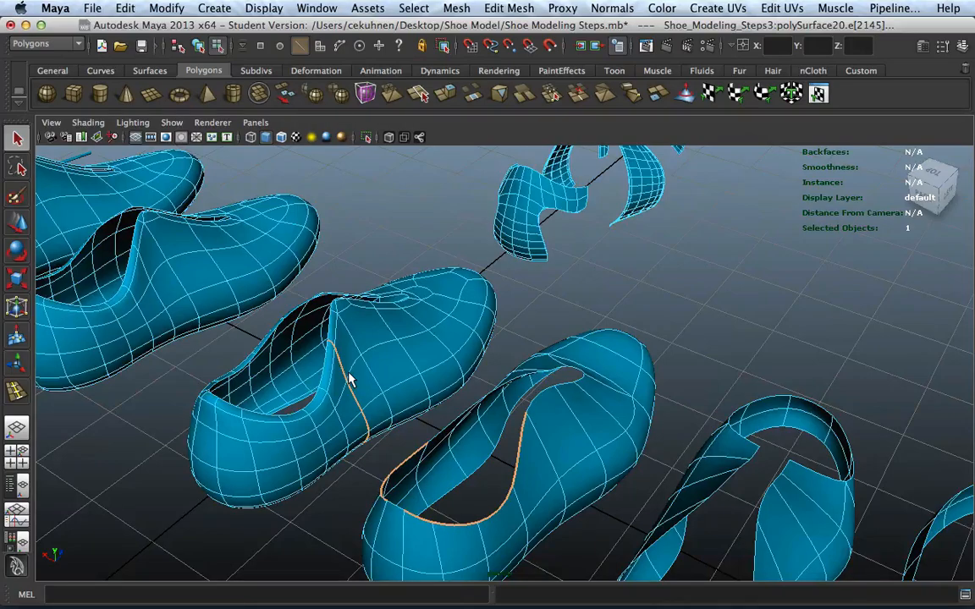
double_click(304, 433)
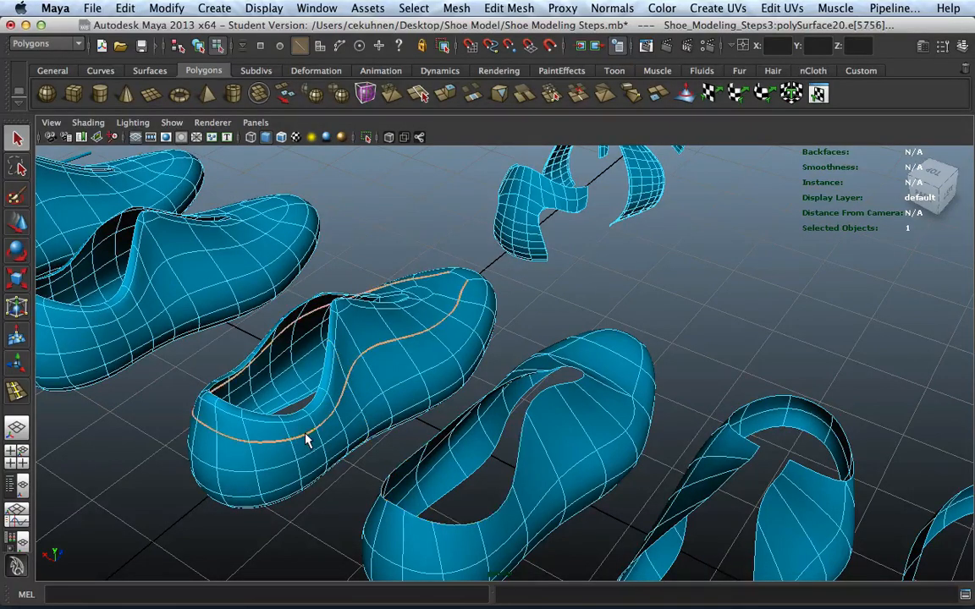
alt+drag(356, 399, 203, 379)
click(266, 369)
click(211, 396)
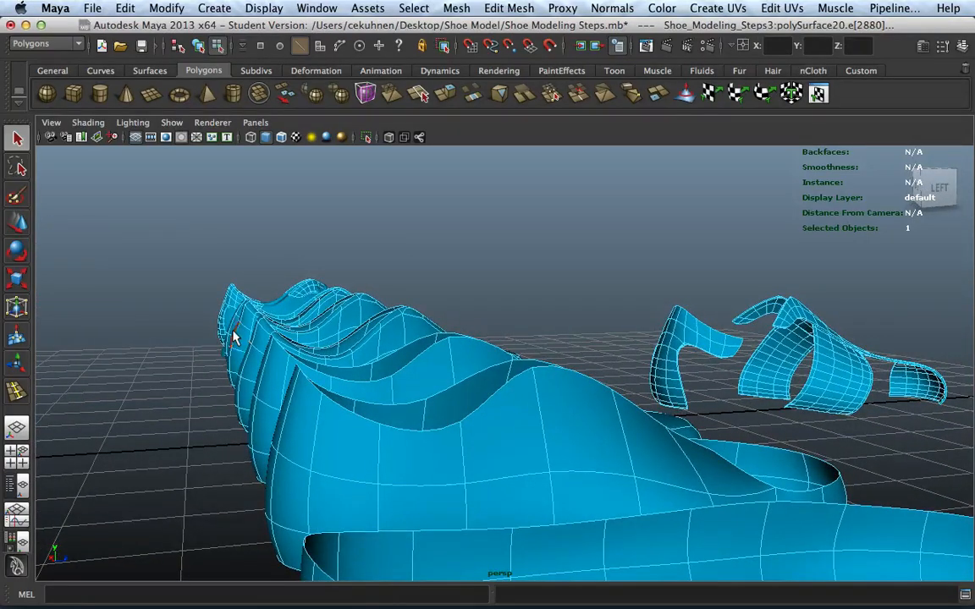
Select the vertical edge loop at the back of the second closed-toe shoe's heel and compare the heel profiles from the side
alt+drag(265, 370, 190, 336)
click(212, 383)
shift+click(212, 382)
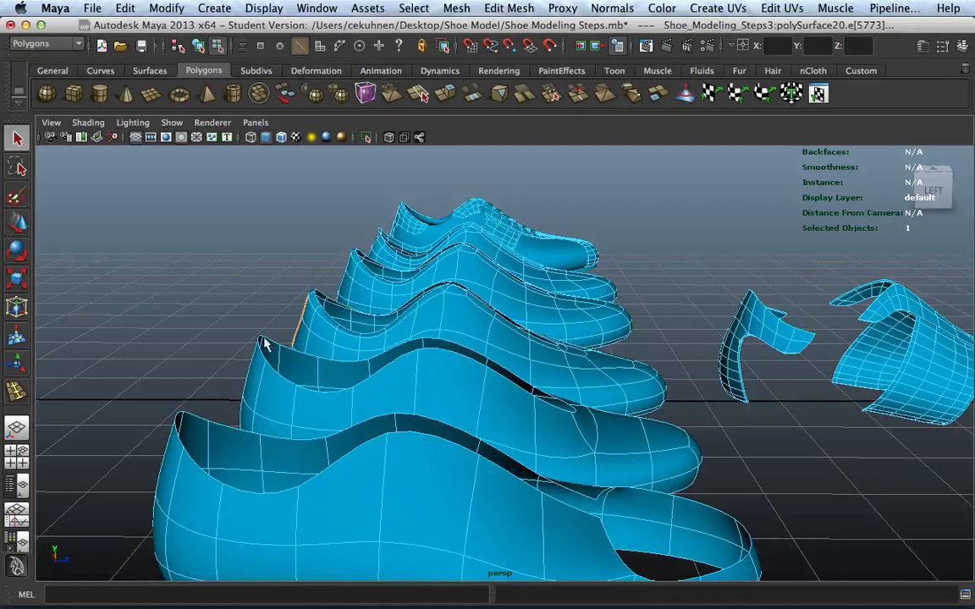
alt+drag(303, 281, 298, 338)
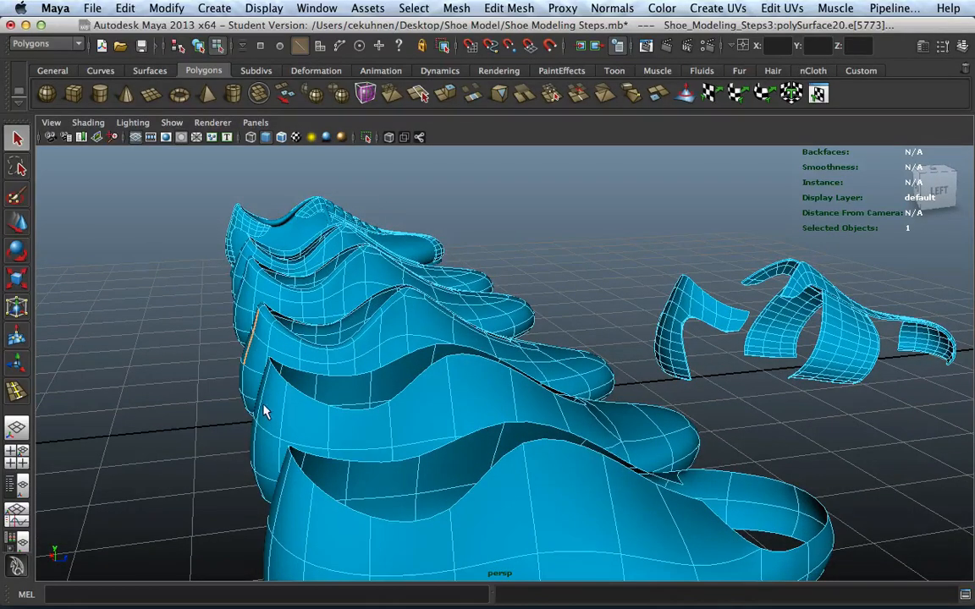
Select the vertical edge loop at the back of the first closed-toe shoe's heel and inspect its profile from the side
alt+drag(267, 411, 282, 446)
click(310, 466)
double_click(310, 470)
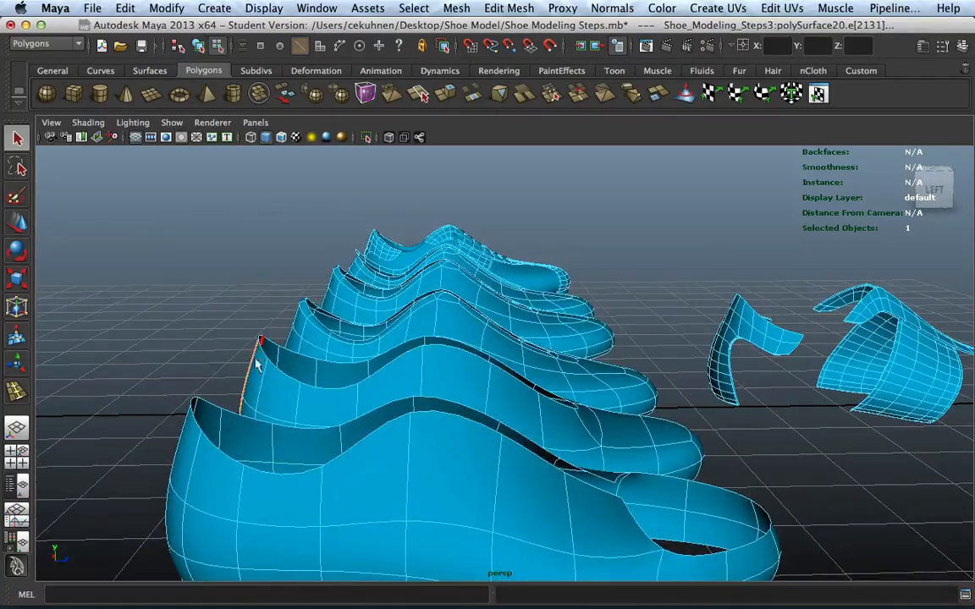
alt+drag(245, 398, 359, 343)
alt+middle_drag(406, 315, 337, 381)
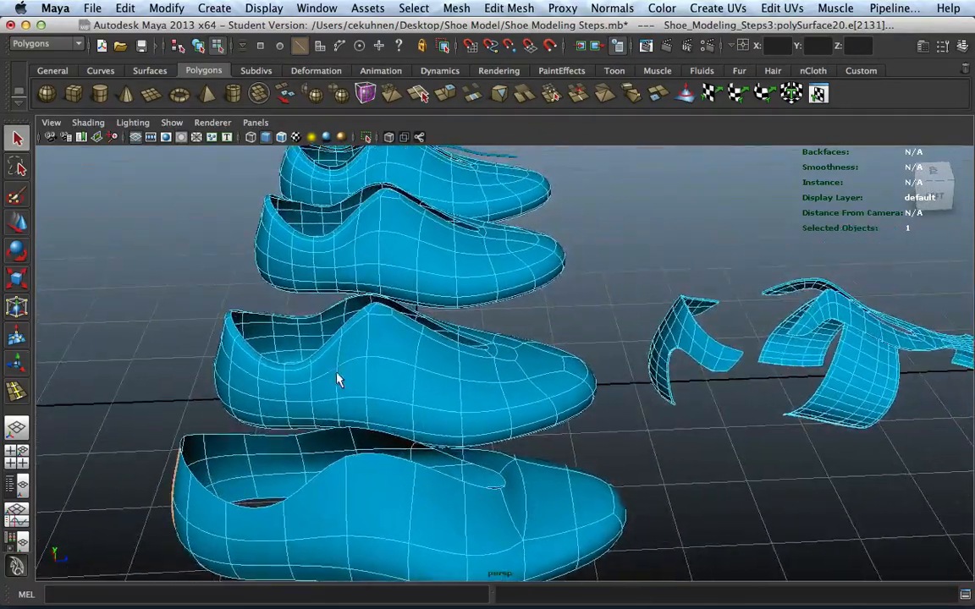
Examine the edge flow around the ankle and lace openings of the closed-toe shoes from above and from the front
alt+drag(629, 450, 483, 461)
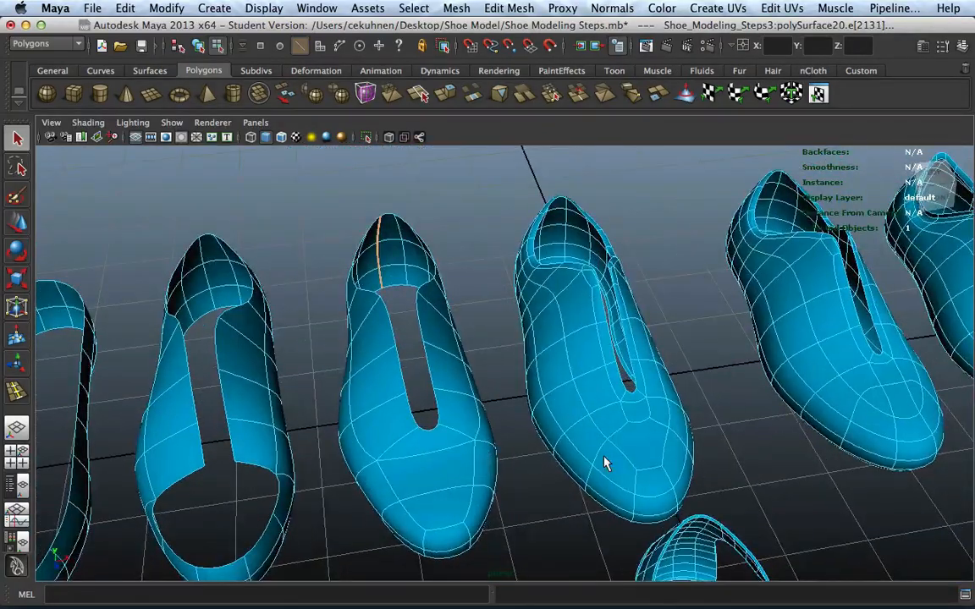
alt+middle_drag(588, 439, 556, 446)
alt+drag(556, 447, 454, 464)
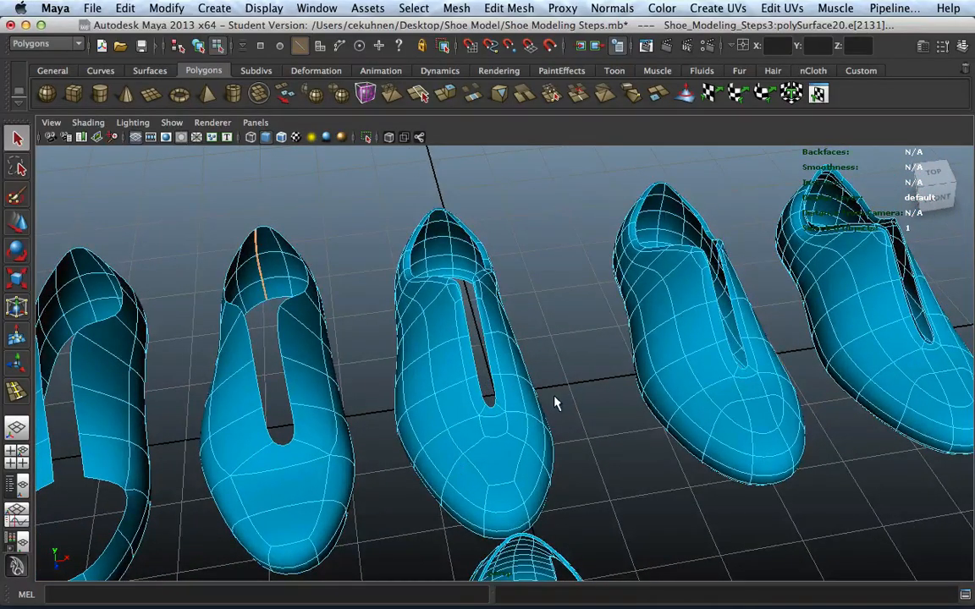
alt+drag(555, 403, 544, 403)
alt+drag(549, 363, 378, 421)
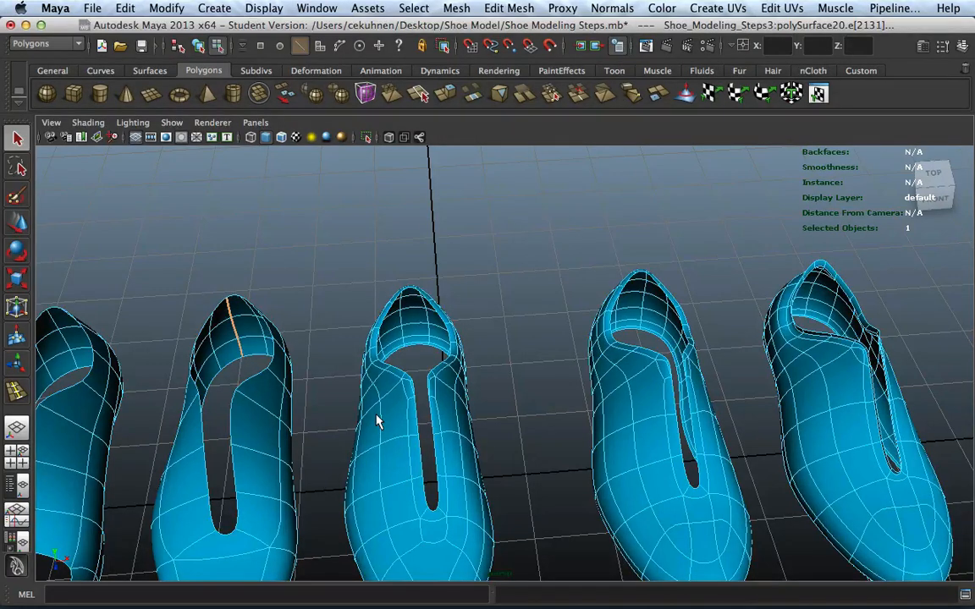
alt+drag(398, 436, 476, 403)
scroll(514, 392, up, 4)
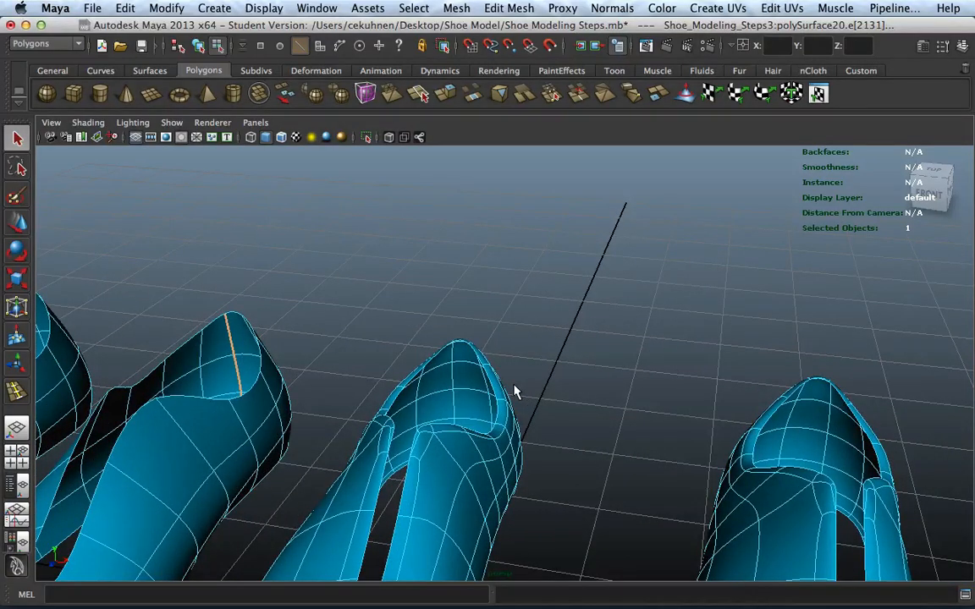
Turn off the smooth preview and compare the low-poly edge flow of the shoe stages from the side and from above
alt+drag(516, 392, 357, 438)
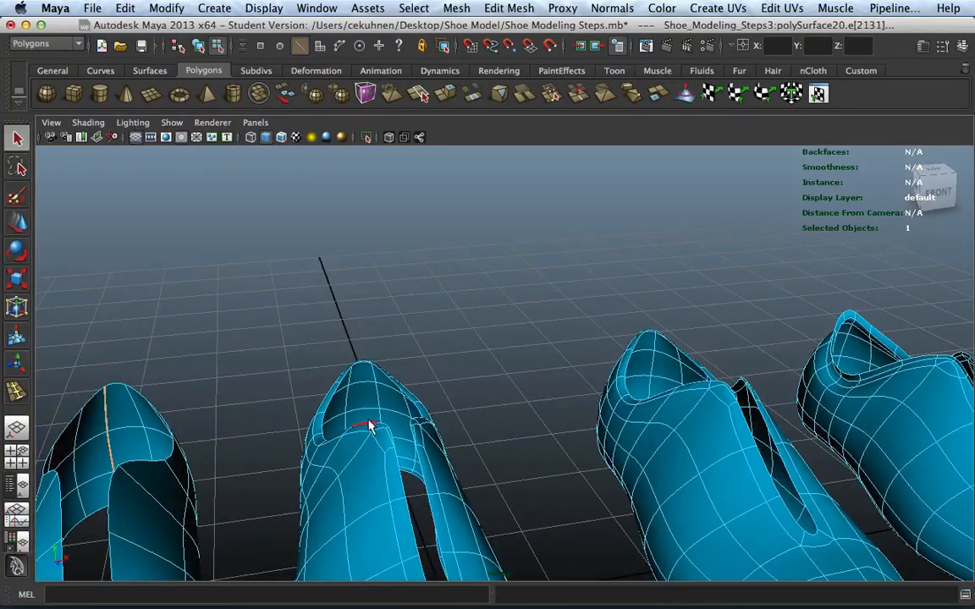
key(1)
alt+drag(370, 427, 541, 330)
right_drag(541, 330, 620, 314)
alt+drag(791, 381, 684, 416)
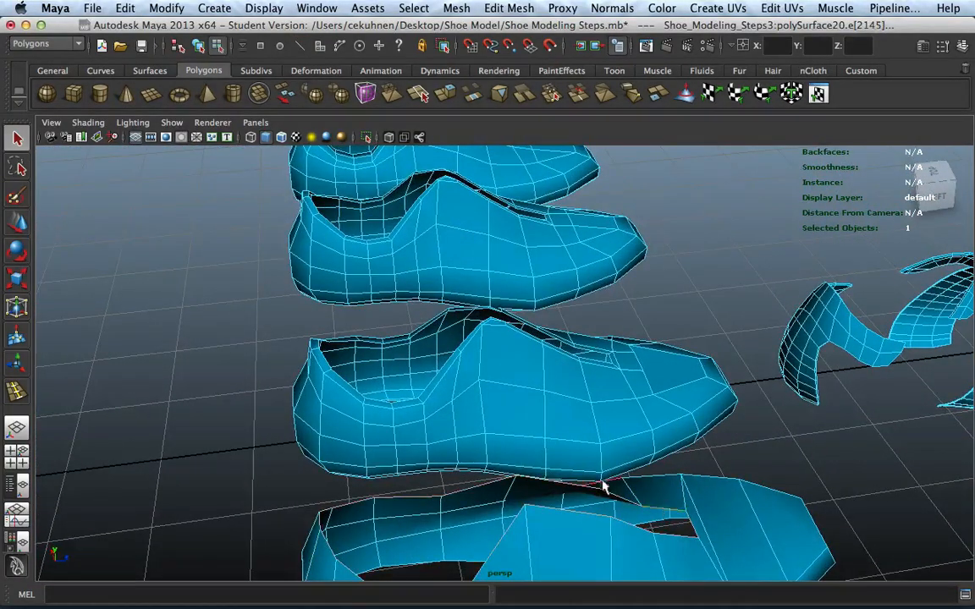
alt+drag(609, 483, 552, 356)
alt+middle_drag(552, 350, 528, 365)
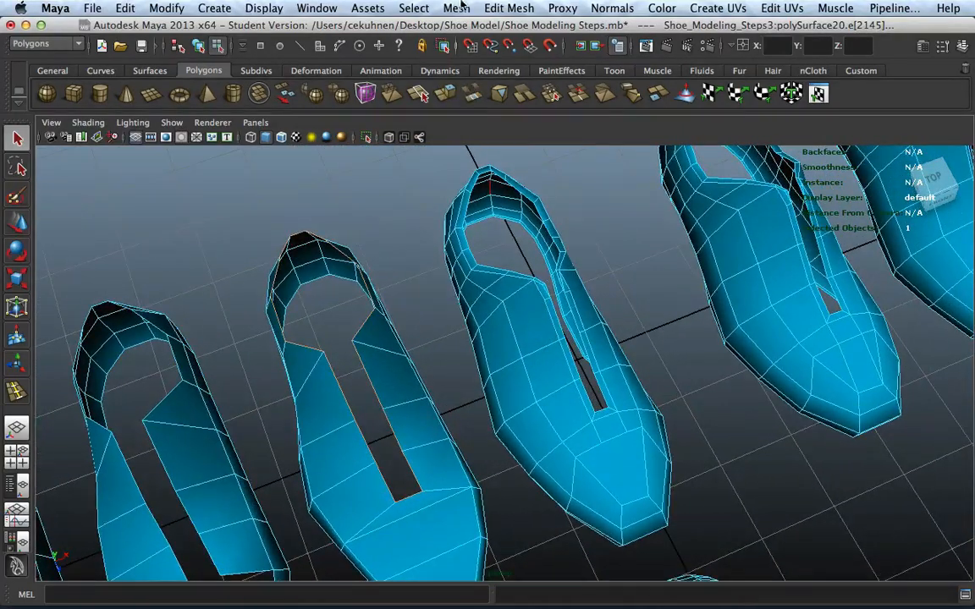
click(493, 6)
click(495, 6)
Switch to face selection and select the strip of rim faces around the closed-toe shoe's ankle opening
right_drag(464, 237, 470, 271)
double_click(463, 240)
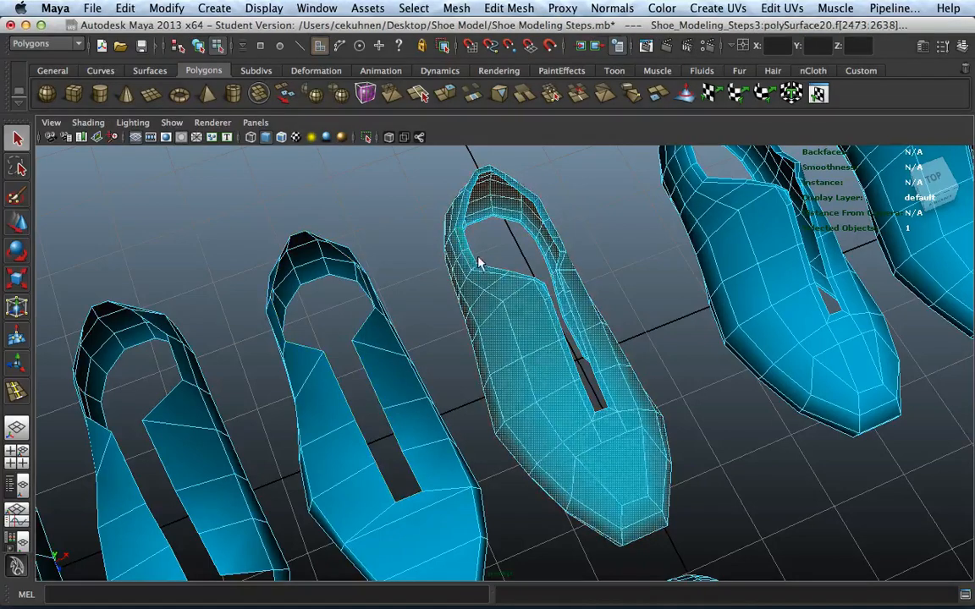
click(467, 258)
scroll(478, 252, up, 5)
shift+click(467, 218)
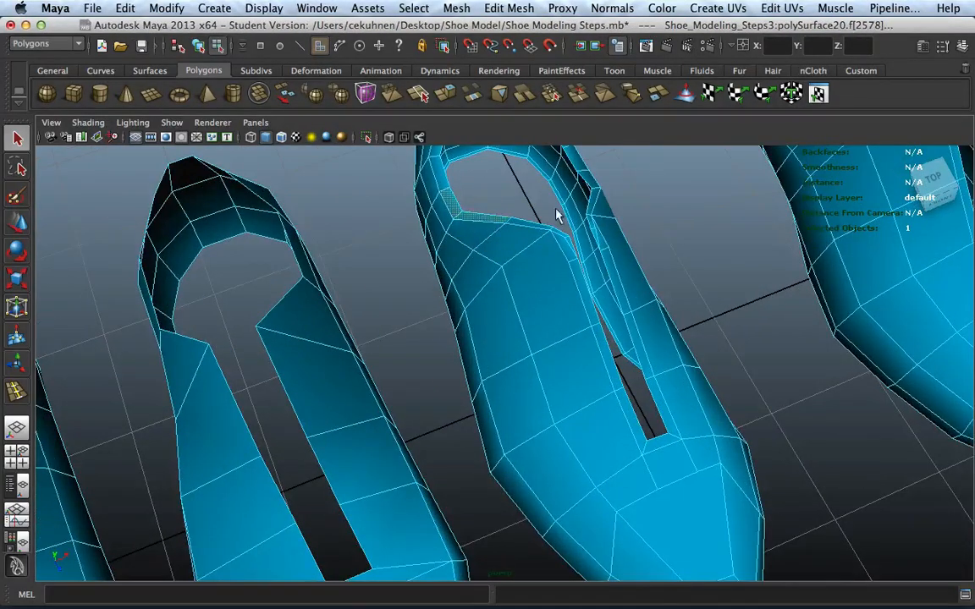
alt+middle_drag(519, 173, 542, 412)
click(460, 419)
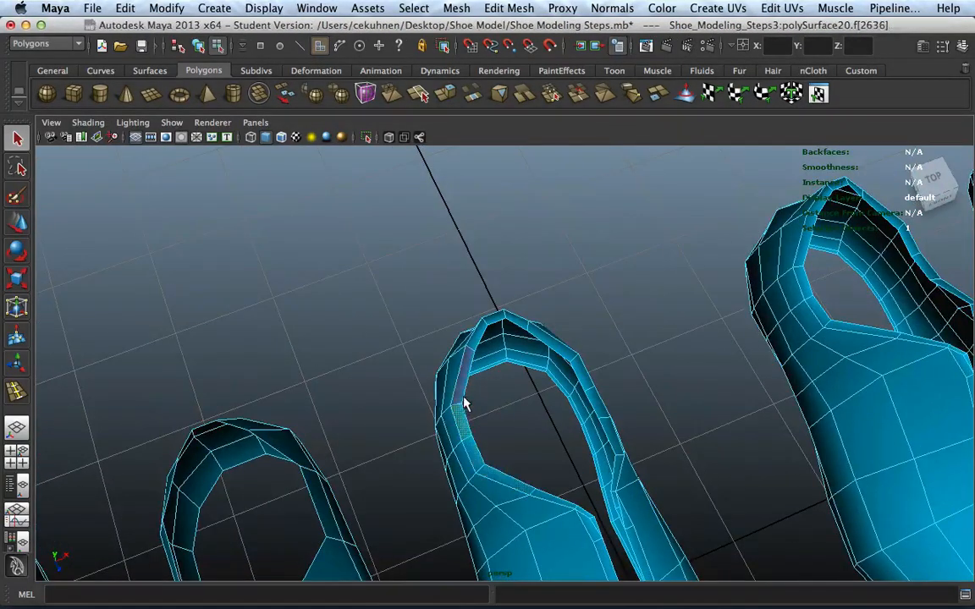
shift+double_click(463, 396)
alt+drag(671, 458, 321, 450)
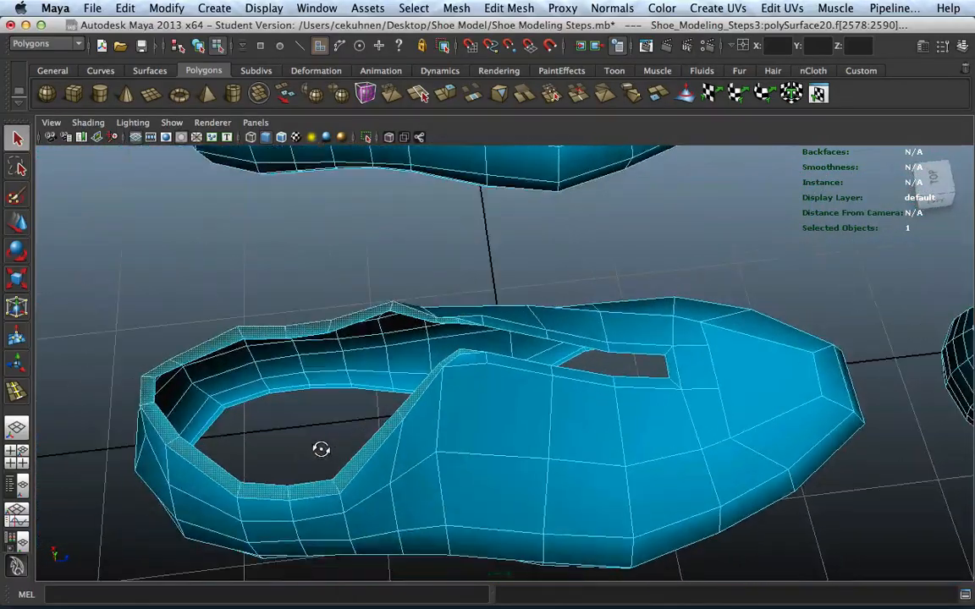
Select the strip of rim faces around the same shoe's lace opening and inspect where it meets the ankle opening
click(641, 350)
shift+double_click(603, 349)
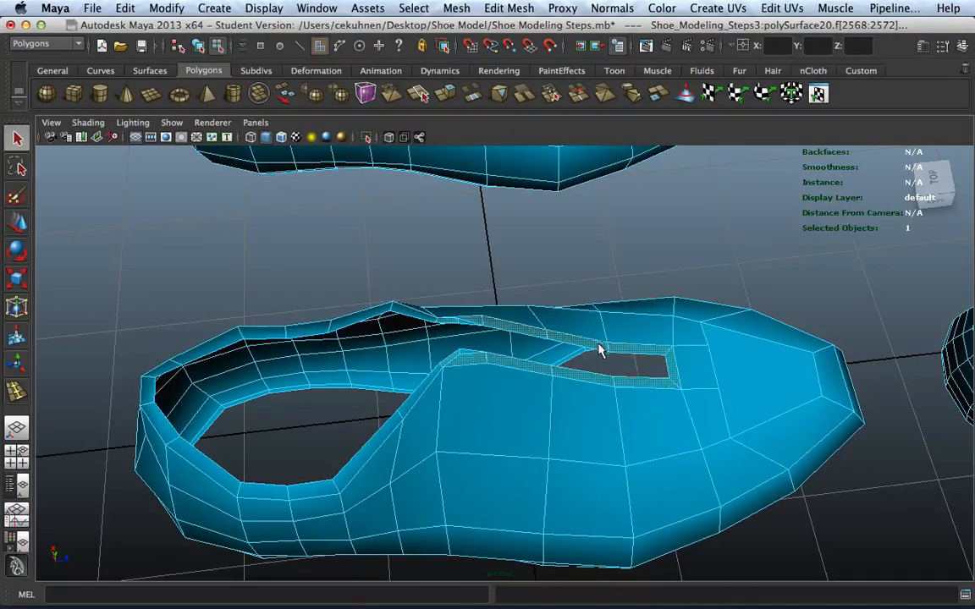
alt+drag(734, 392, 625, 385)
alt+right_drag(631, 392, 666, 407)
alt+middle_drag(666, 405, 496, 333)
alt+right_drag(496, 333, 559, 363)
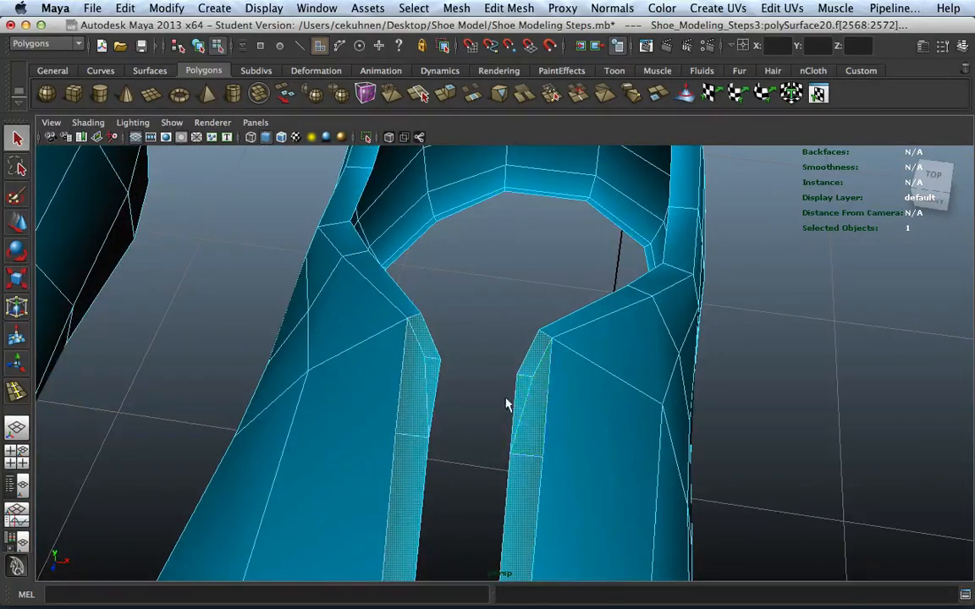
Compare the corner between the lace and ankle openings with the smooth preview on and off
key(3)
key(1)
key(3)
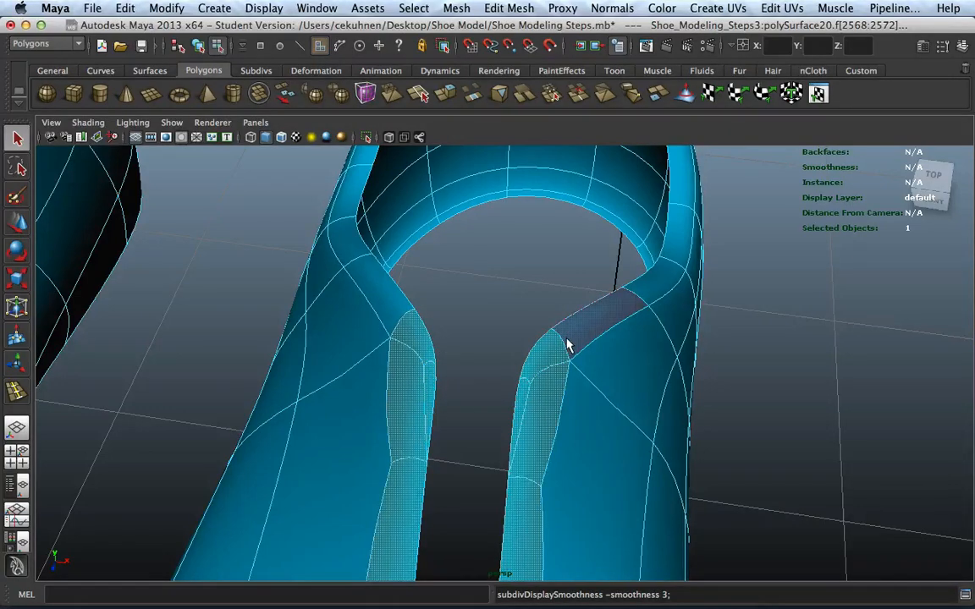
key(1)
alt+drag(559, 342, 485, 355)
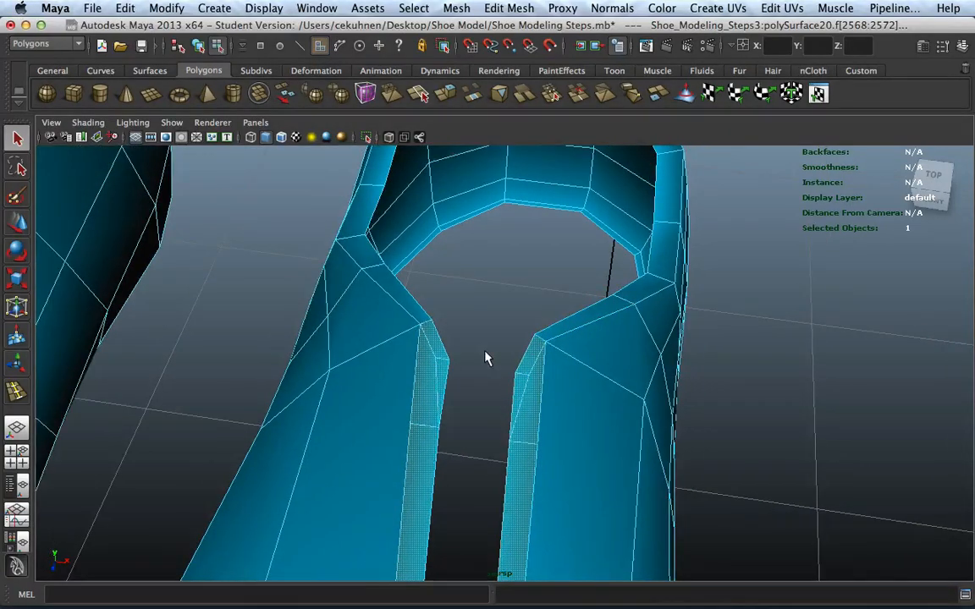
Delete the rim face at one upper corner of the lace opening and fill the gap using the Append to Polygon Tool
click(435, 373)
key(Delete)
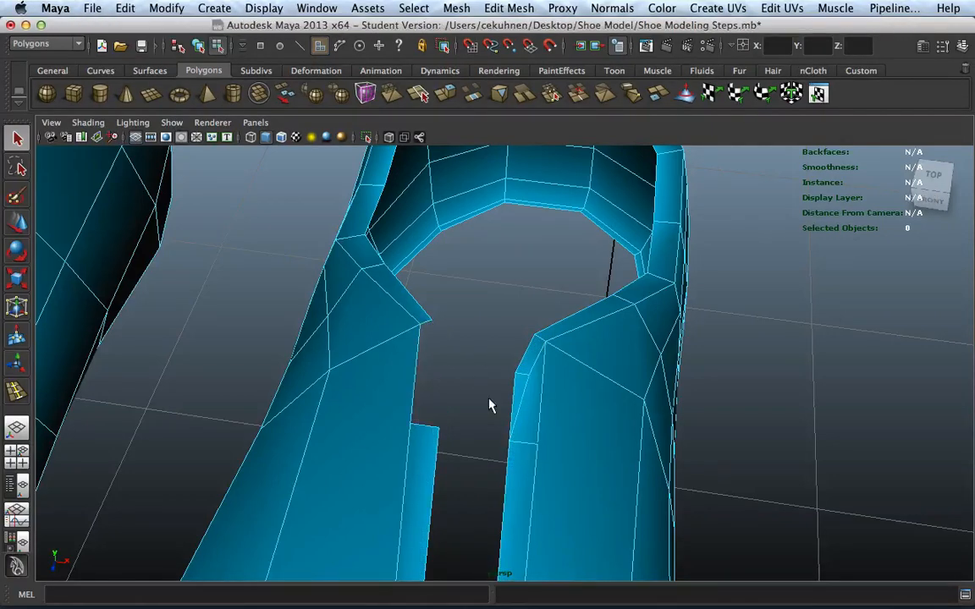
click(373, 8)
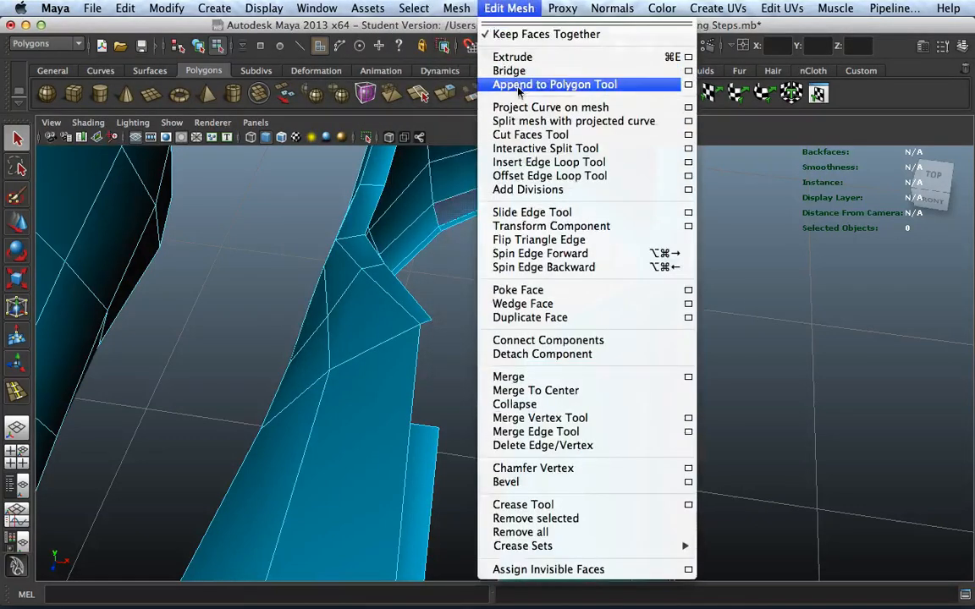
click(508, 76)
click(426, 325)
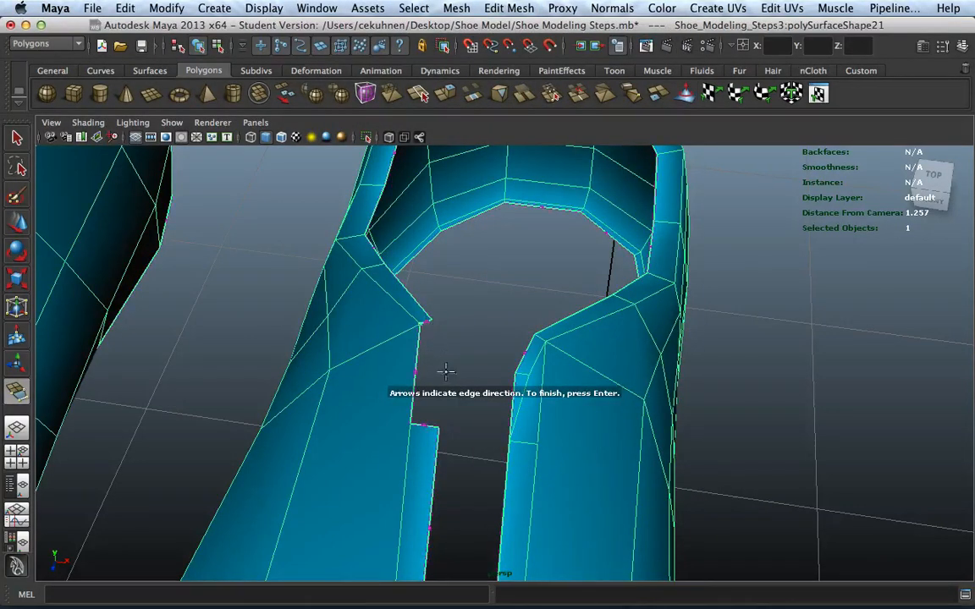
click(424, 428)
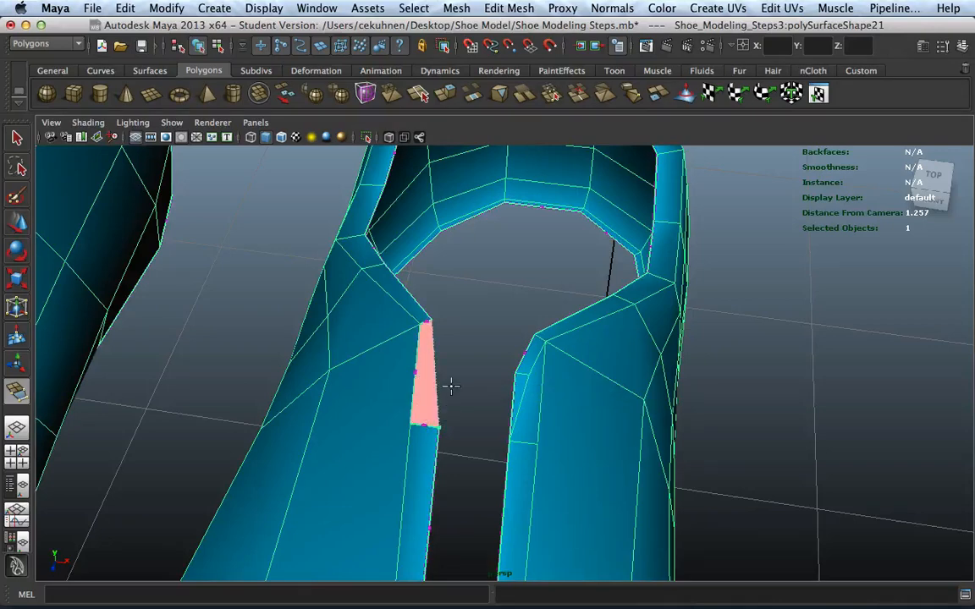
key(Return)
Preview the shoe smoothed and compare the rebuilt lace-opening corner with the original corner opposite, including in the unsmoothed mesh
key(3)
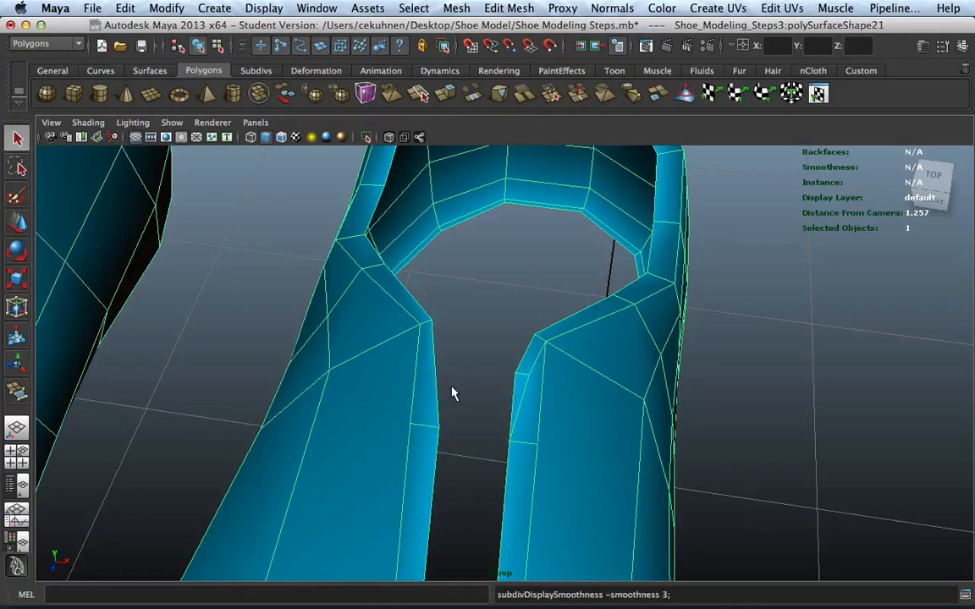
alt+drag(586, 476, 611, 388)
alt+middle_drag(561, 241, 549, 333)
alt+drag(549, 333, 525, 372)
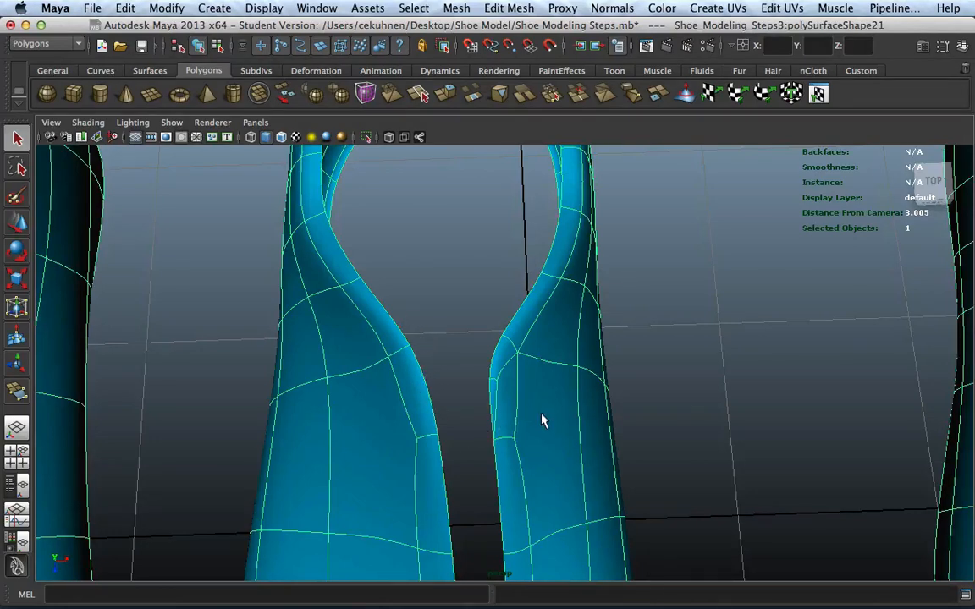
alt+drag(543, 421, 514, 419)
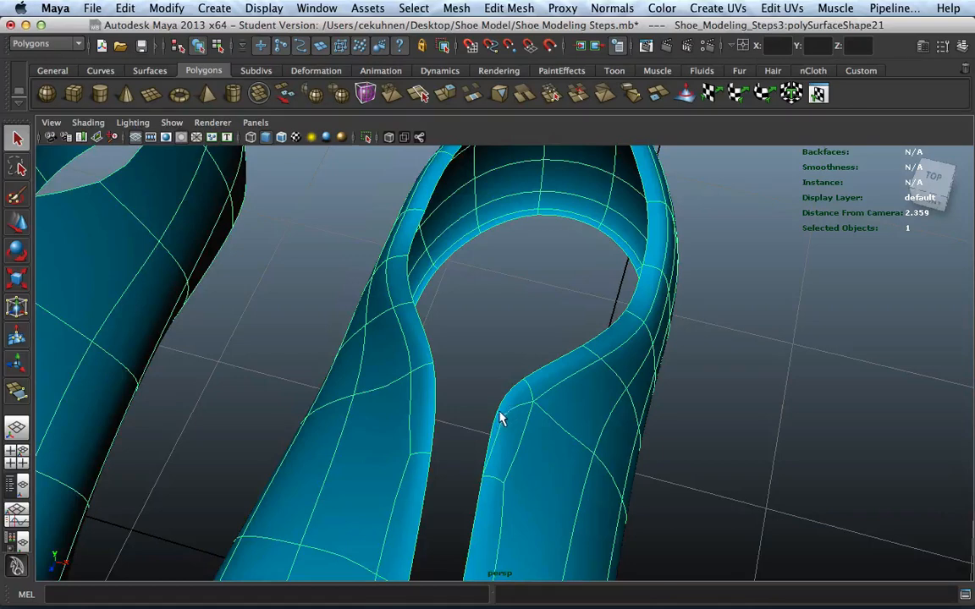
key(1)
scroll(531, 431, up, 2)
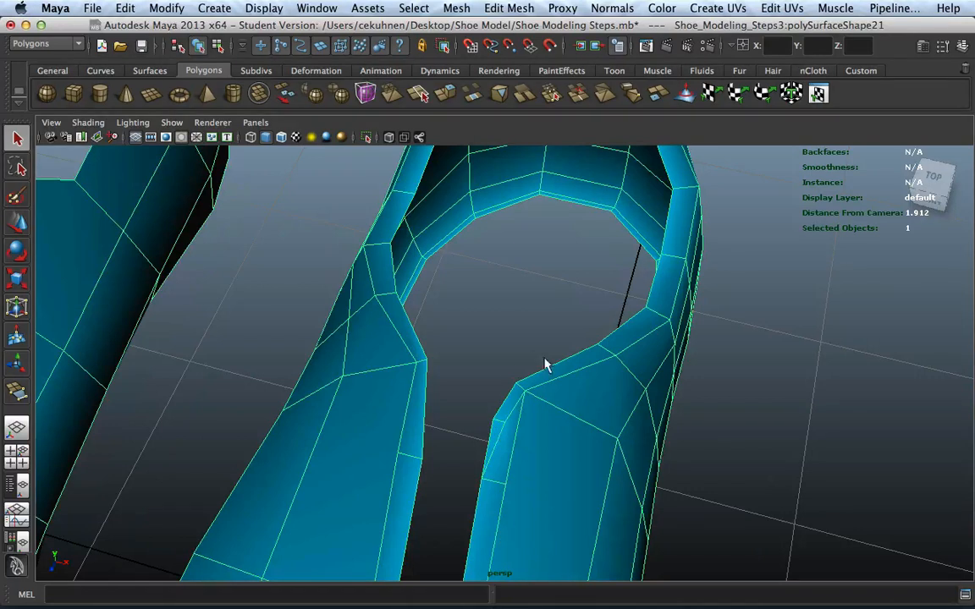
Undo the appended face and the face deletion at the lace-opening corner, and clear the selection
key(z)
key(z)
key(z)
key(z)
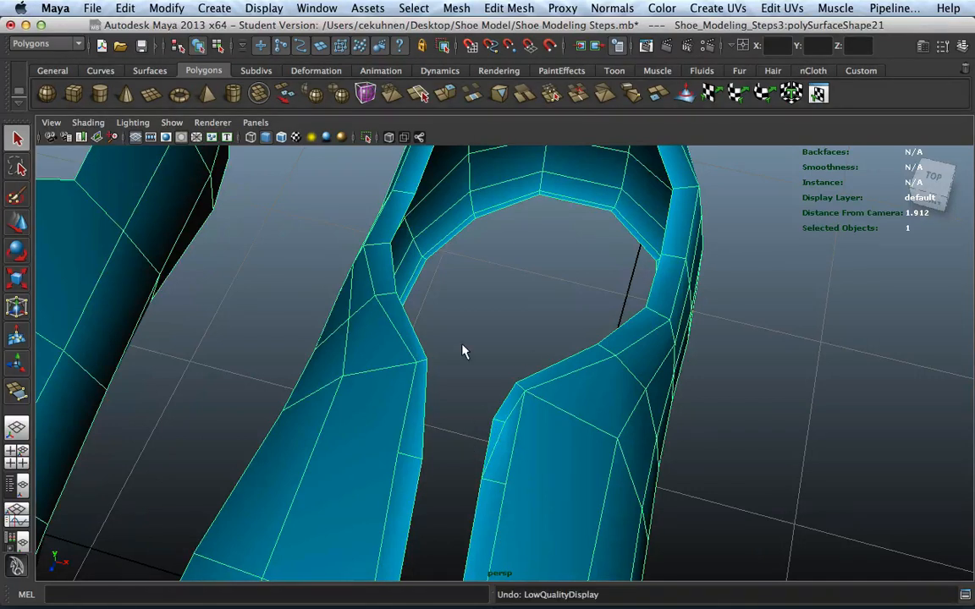
key(z)
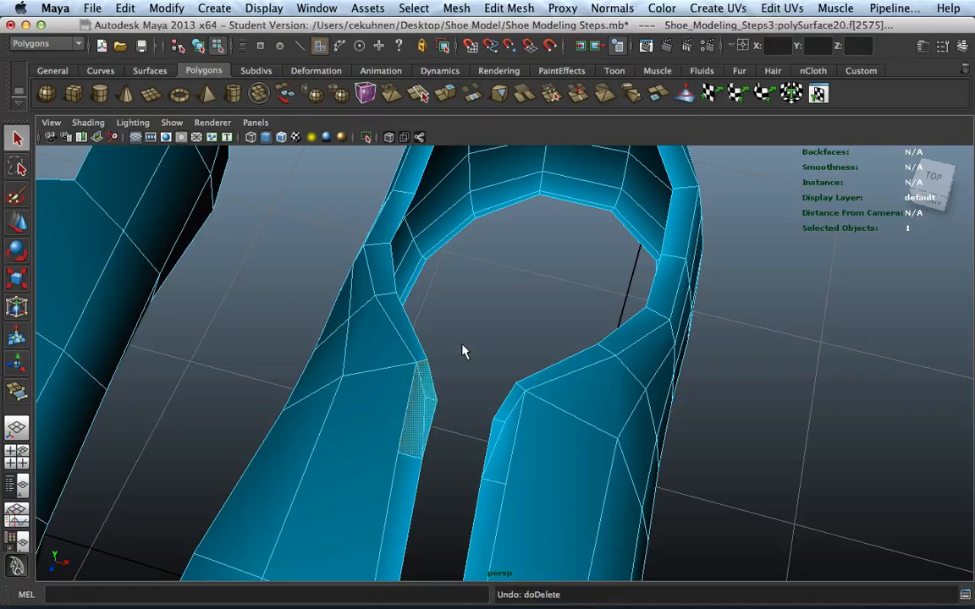
scroll(466, 350, down, 1)
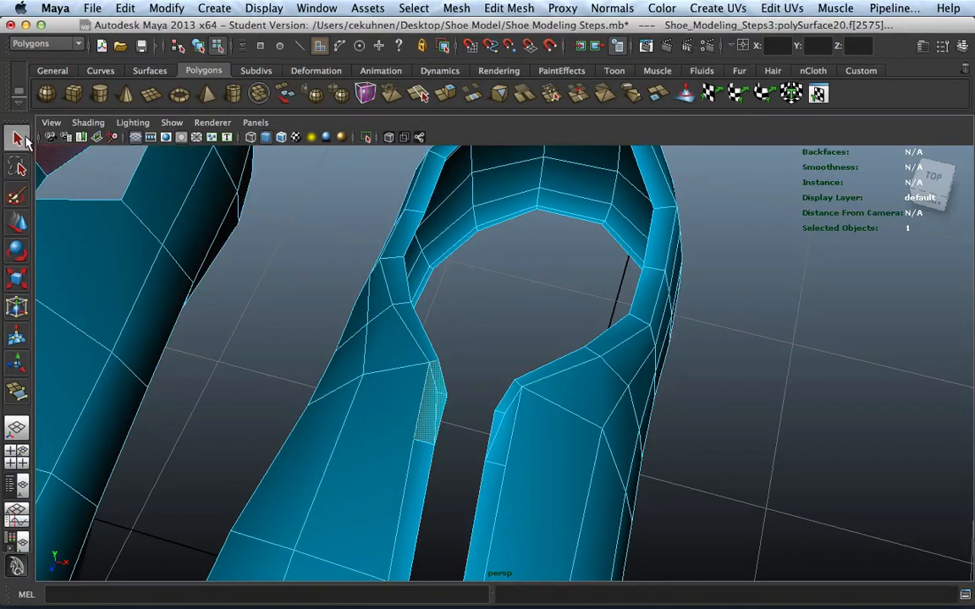
click(509, 289)
scroll(509, 289, down, 4)
alt+middle_drag(509, 289, 518, 265)
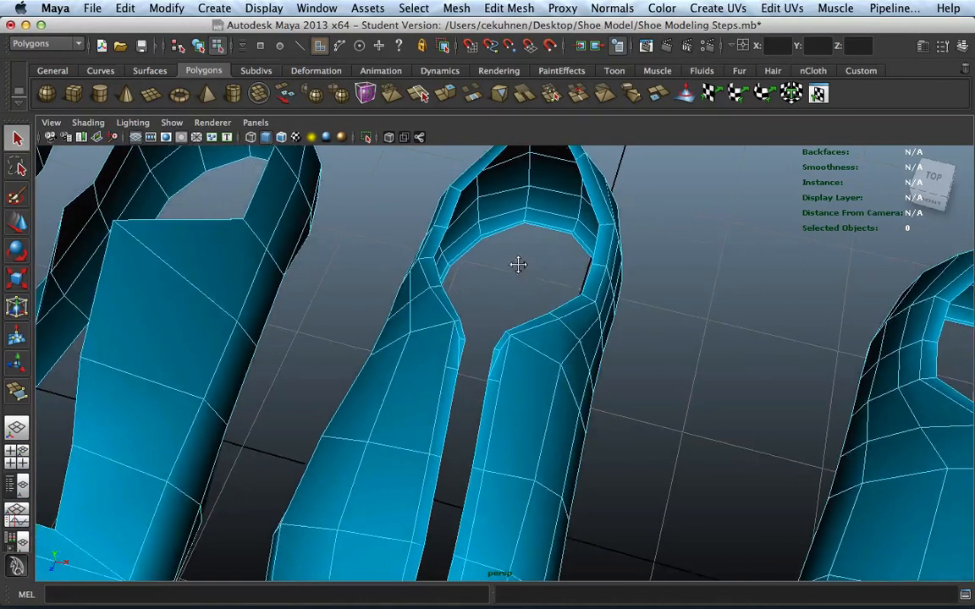
Turn on the smooth preview and examine the shoe stages from below, looking into their open undersides
key(3)
key(1)
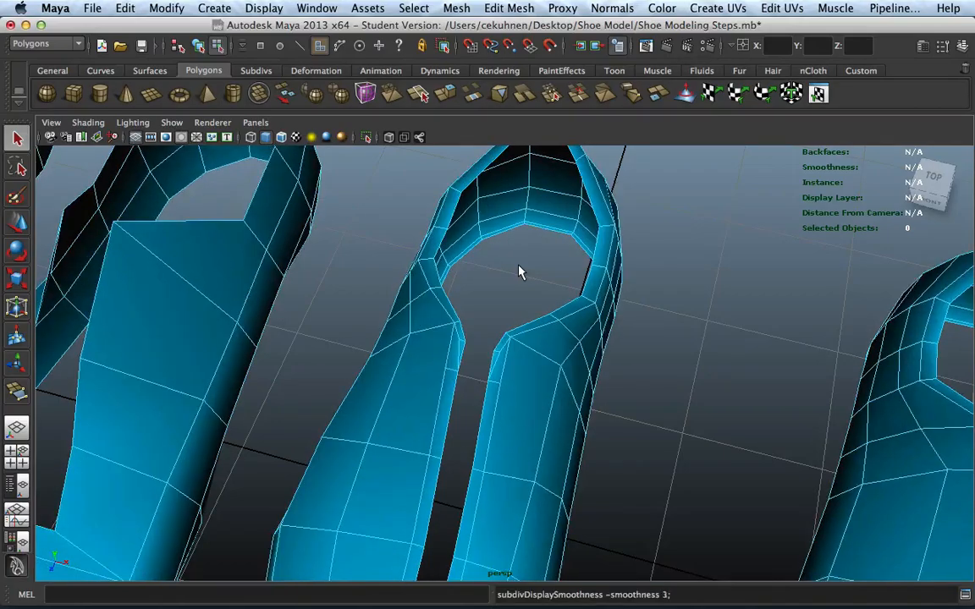
key(3)
alt+drag(520, 272, 598, 342)
alt+drag(548, 376, 392, 298)
alt+drag(630, 432, 658, 329)
alt+middle_drag(659, 329, 572, 359)
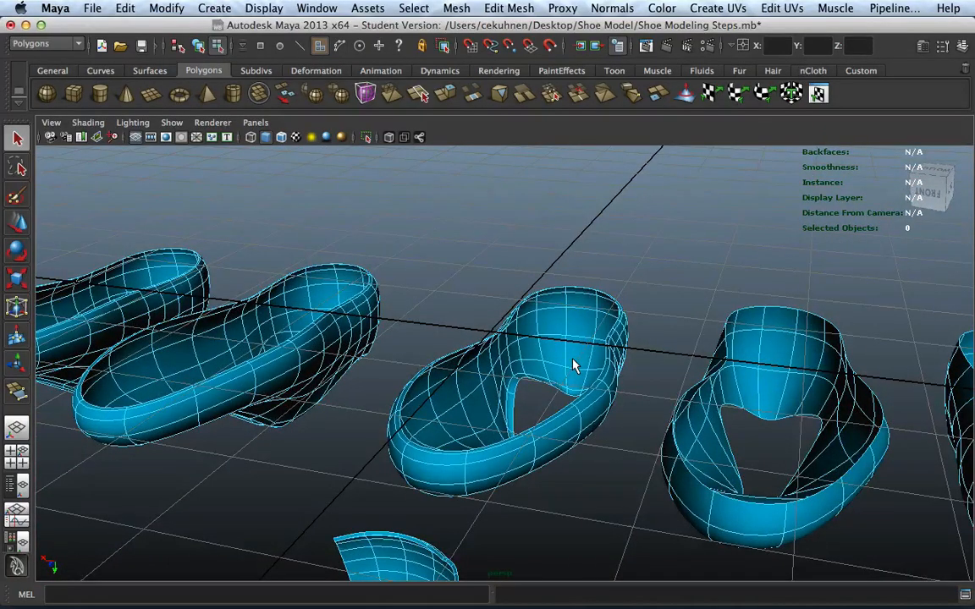
alt+drag(573, 366, 630, 356)
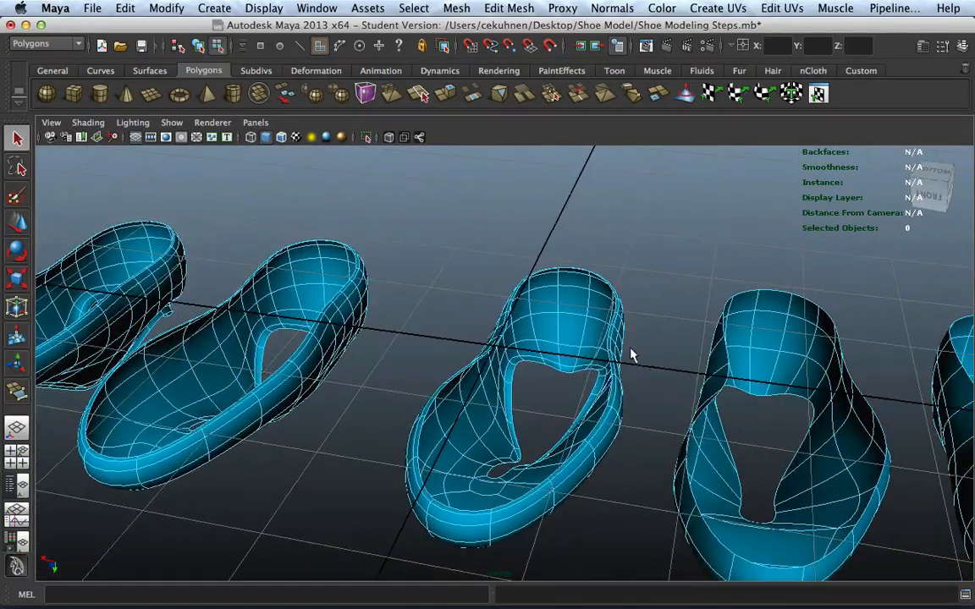
Switch to edge selection, select the inner edge loop around the closed-toe shoe's underside opening, and inspect its outline
right_drag(616, 486, 592, 482)
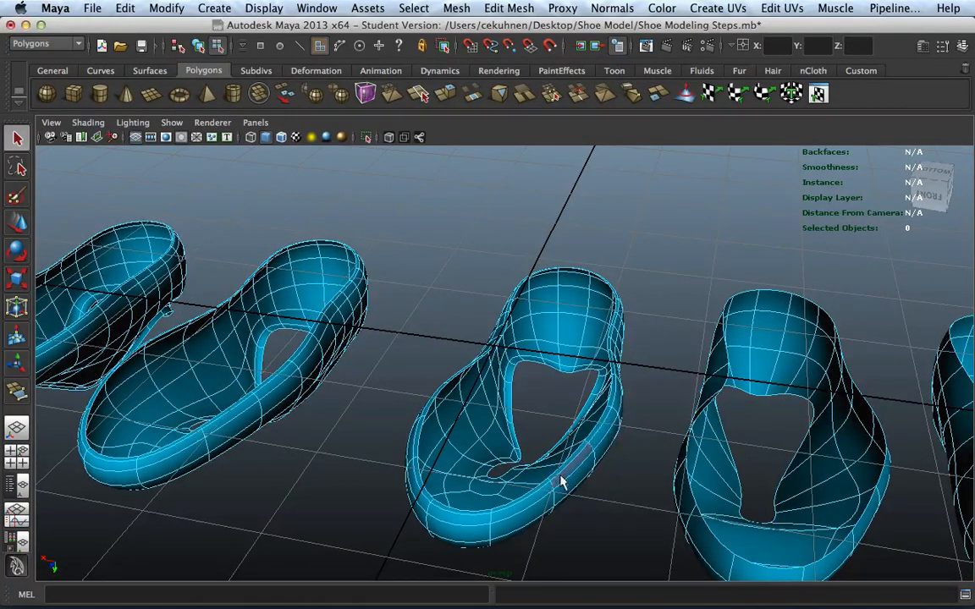
right_drag(561, 329, 569, 303)
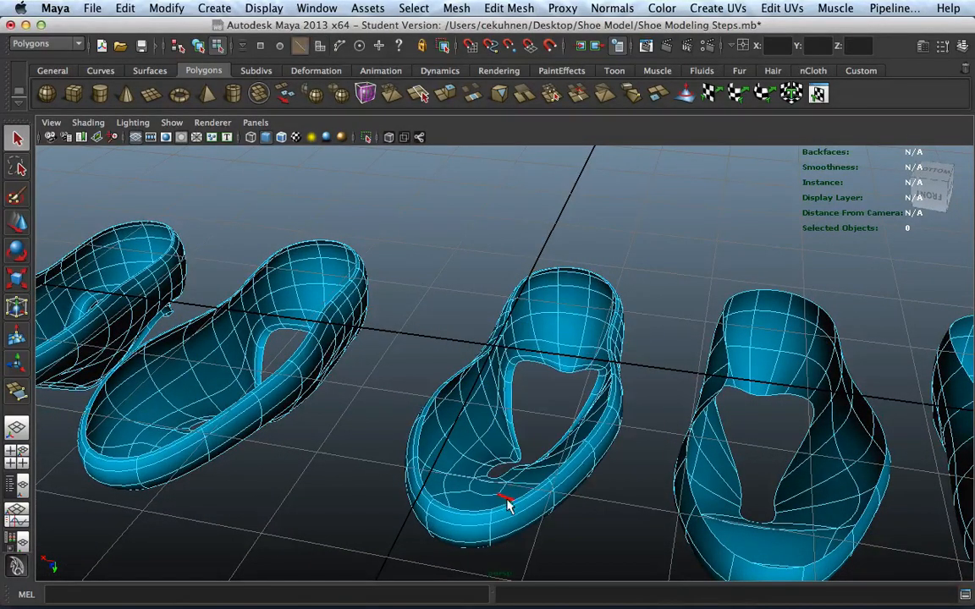
double_click(509, 508)
alt+drag(602, 440, 516, 348)
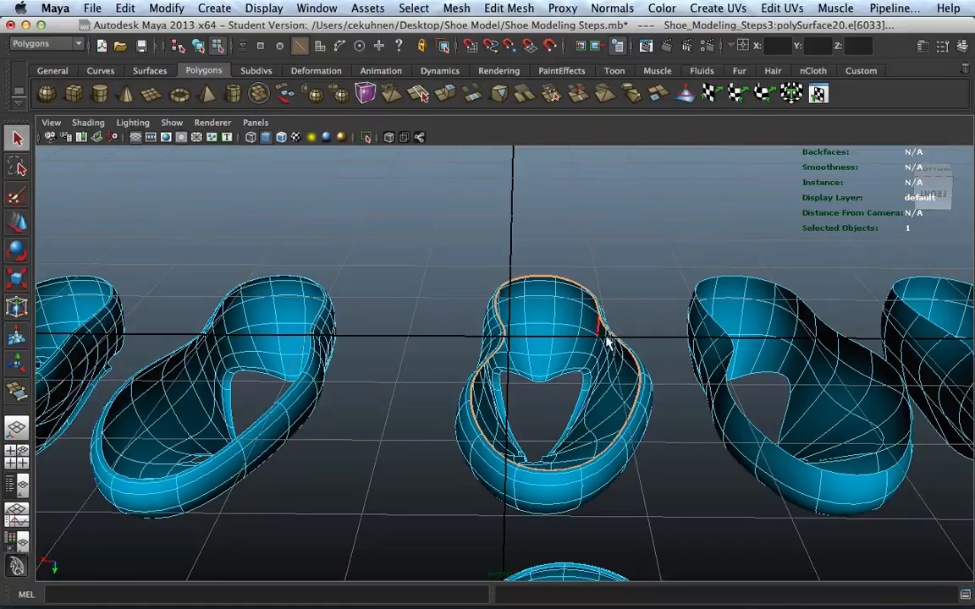
alt+drag(596, 327, 602, 386)
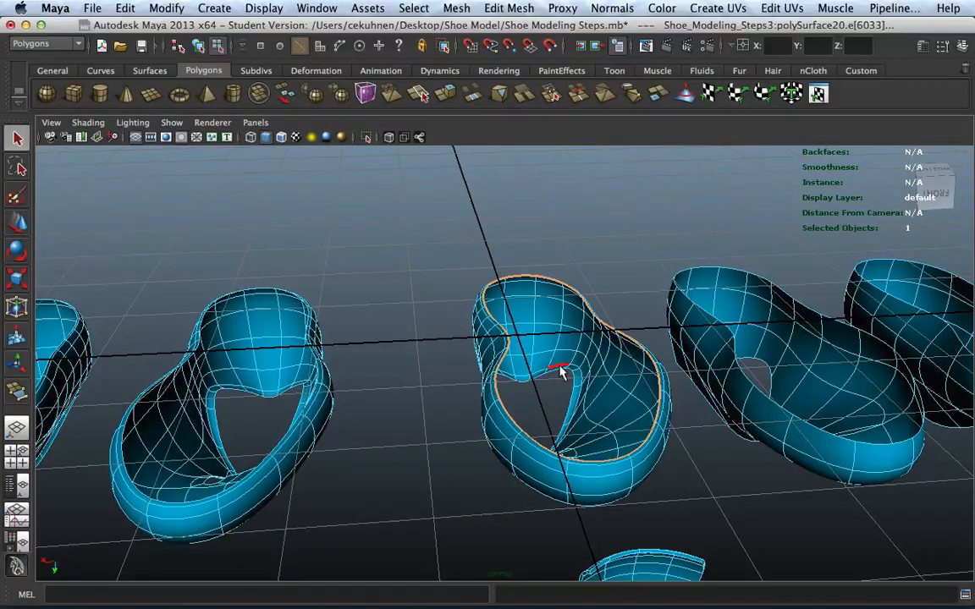
alt+drag(559, 372, 479, 315)
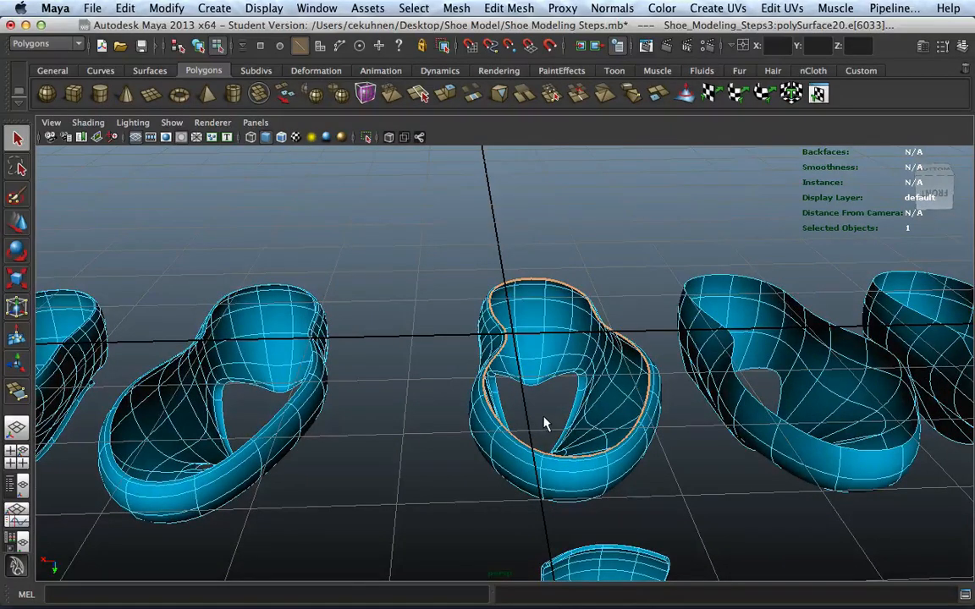
Turn off the smooth preview, select the bottom border edge loop of the adjacent earlier-stage shoe, and compare both undersides
key(1)
scroll(544, 424, up, 5)
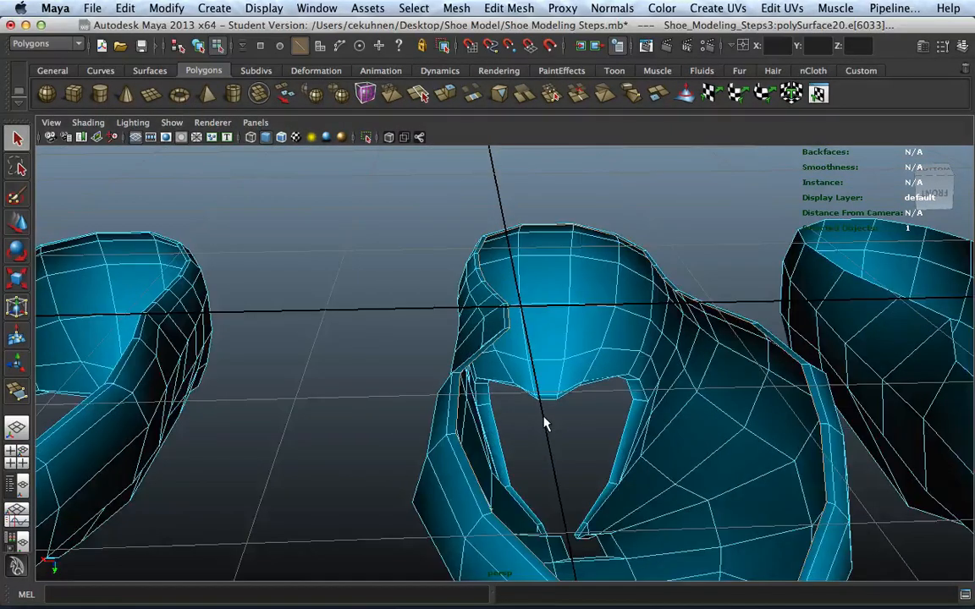
scroll(545, 423, down, 3)
alt+drag(545, 423, 680, 477)
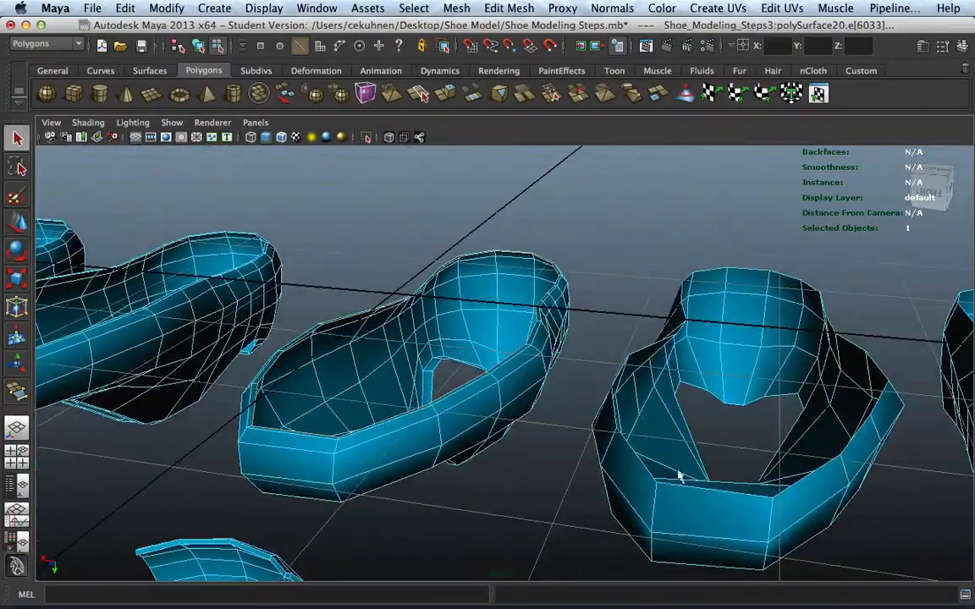
double_click(698, 489)
alt+middle_drag(645, 440, 534, 445)
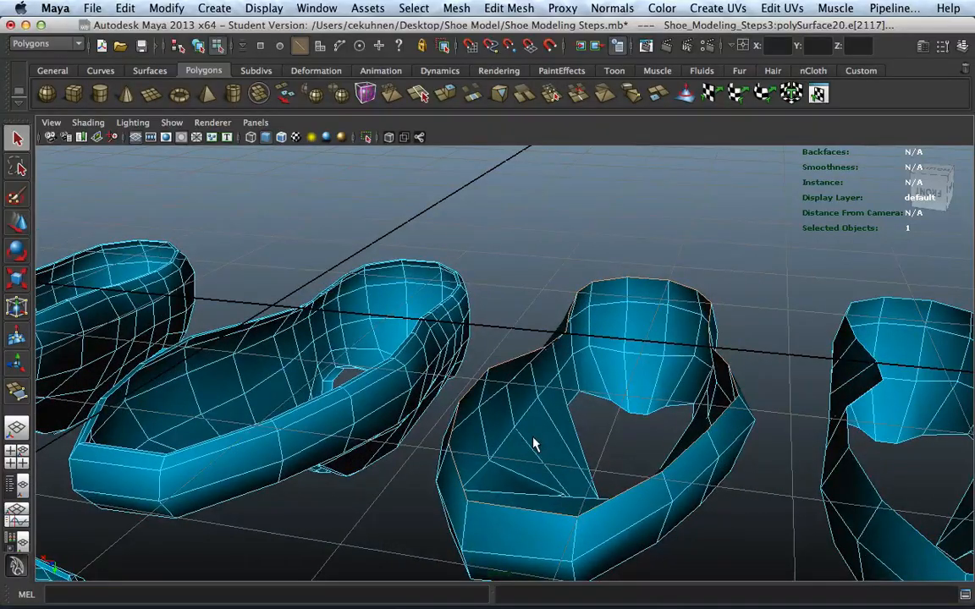
alt+drag(534, 444, 402, 415)
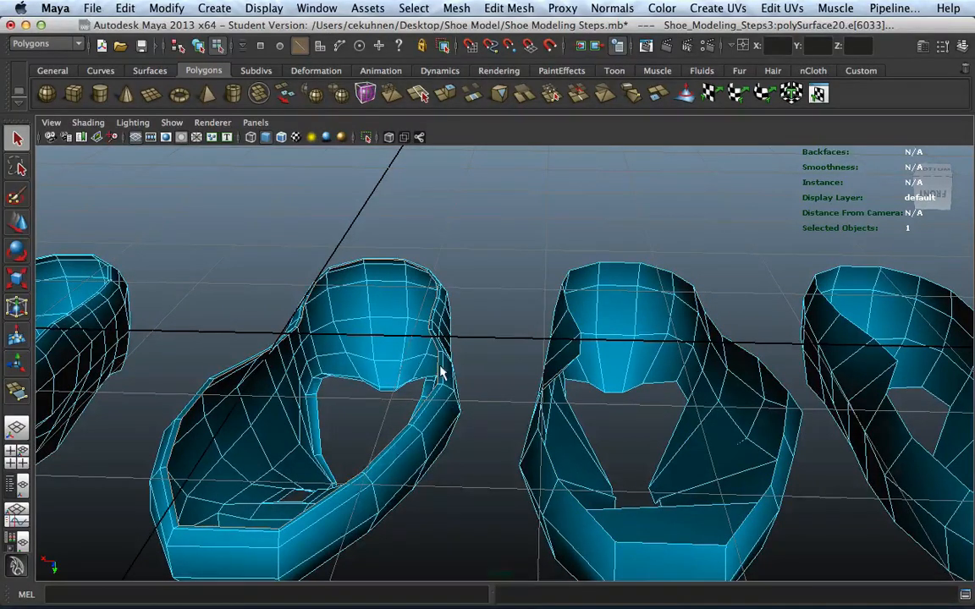
Switch to face selection, select the inner face loop around the closed-toe shoe's underside opening, and turn on the smooth preview
mouse_move(441, 367)
right_down()
mouse_move(442, 348)
mouse_move(423, 345)
mouse_move(443, 372)
right_up()
scroll(446, 383, up, 2)
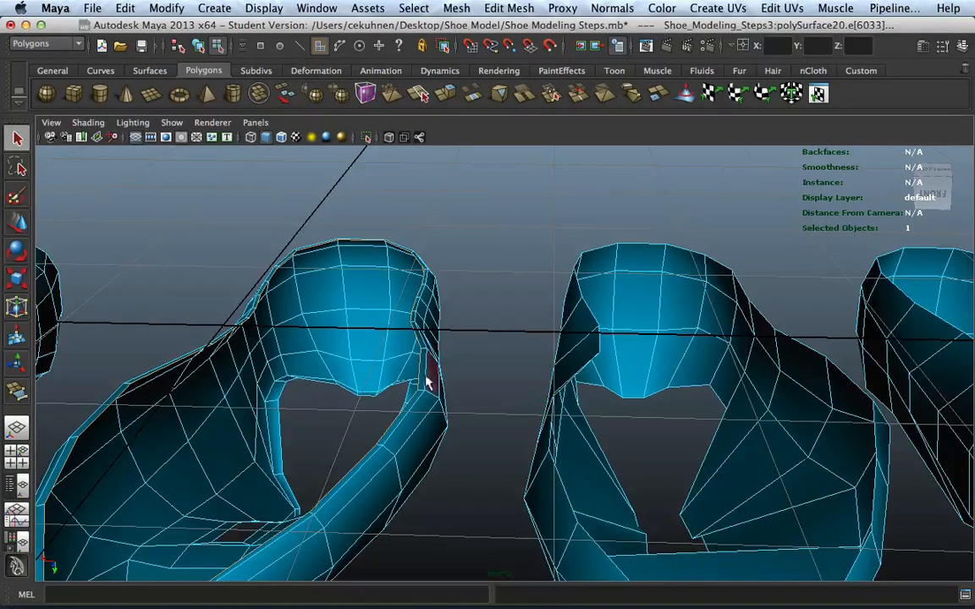
click(421, 374)
shift+double_click(417, 394)
scroll(416, 396, down, 3)
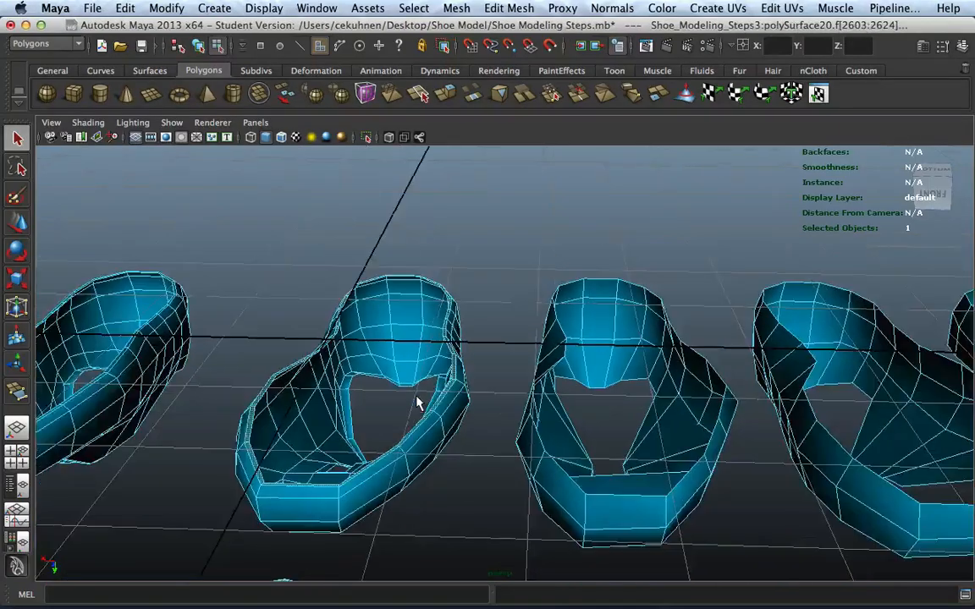
key(3)
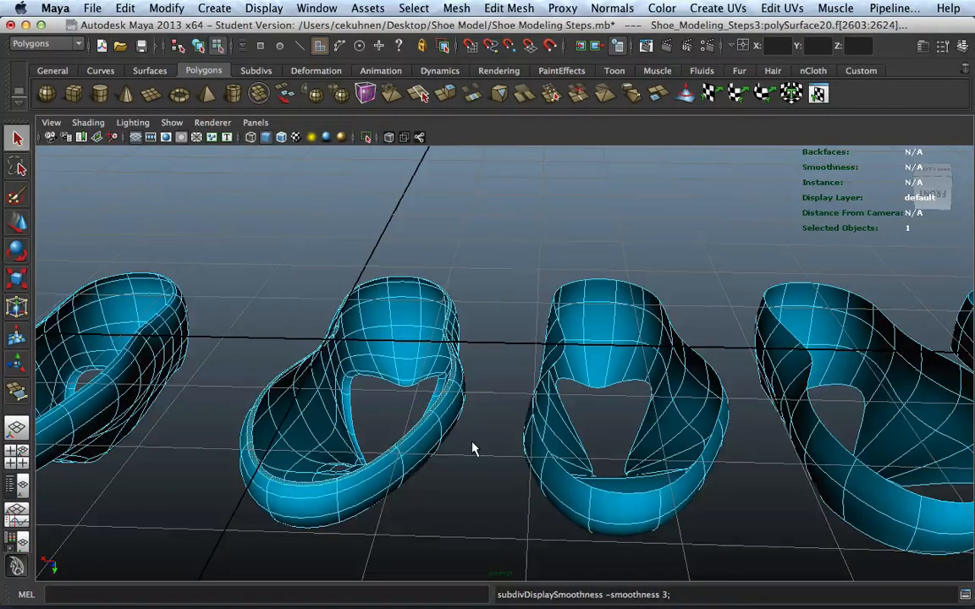
Examine the lower rims of the smoothed shoe stages from the heel side and compare the rimmed underside with the earlier stage
alt+drag(472, 449, 491, 309)
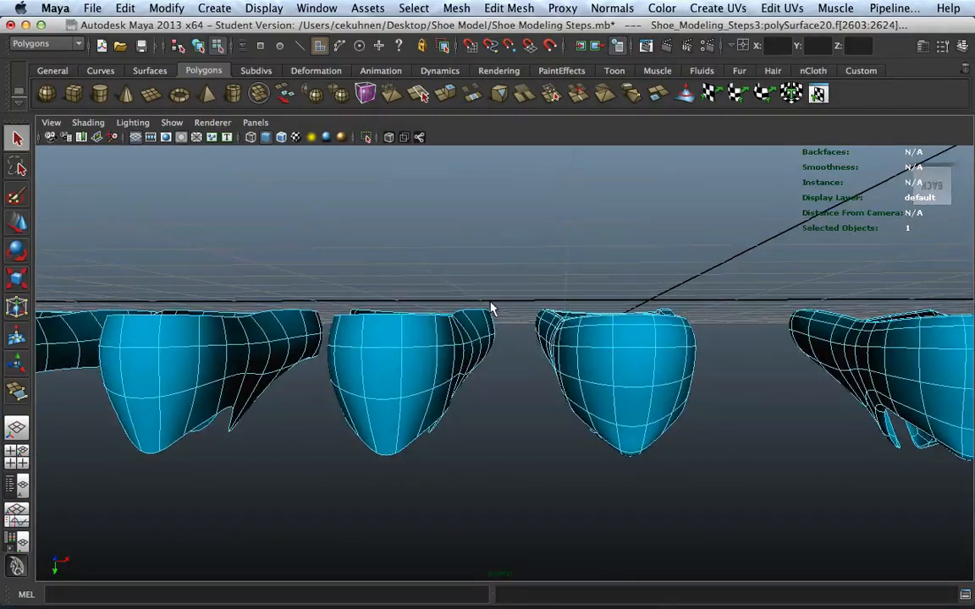
scroll(491, 308, up, 2)
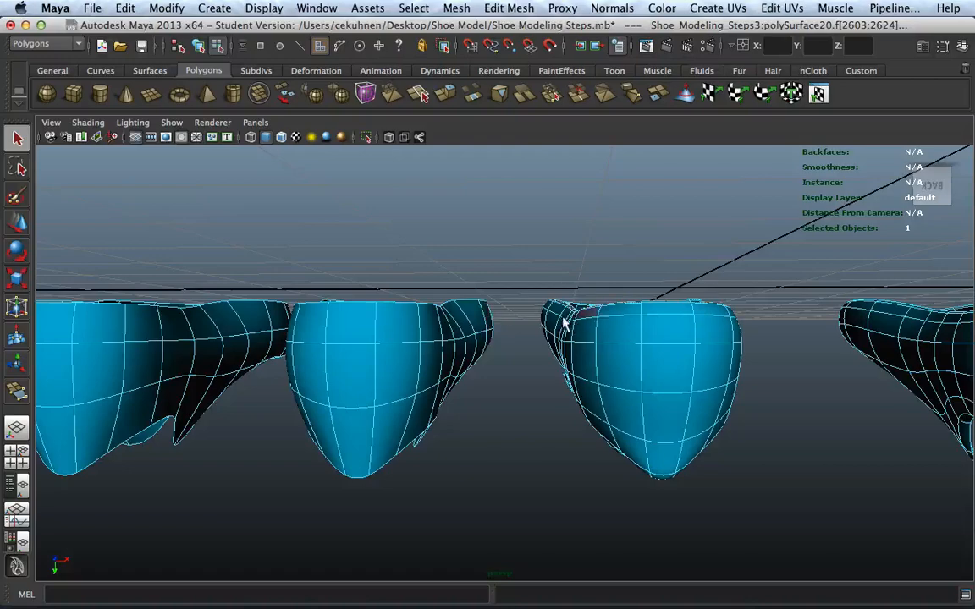
alt+drag(565, 321, 699, 341)
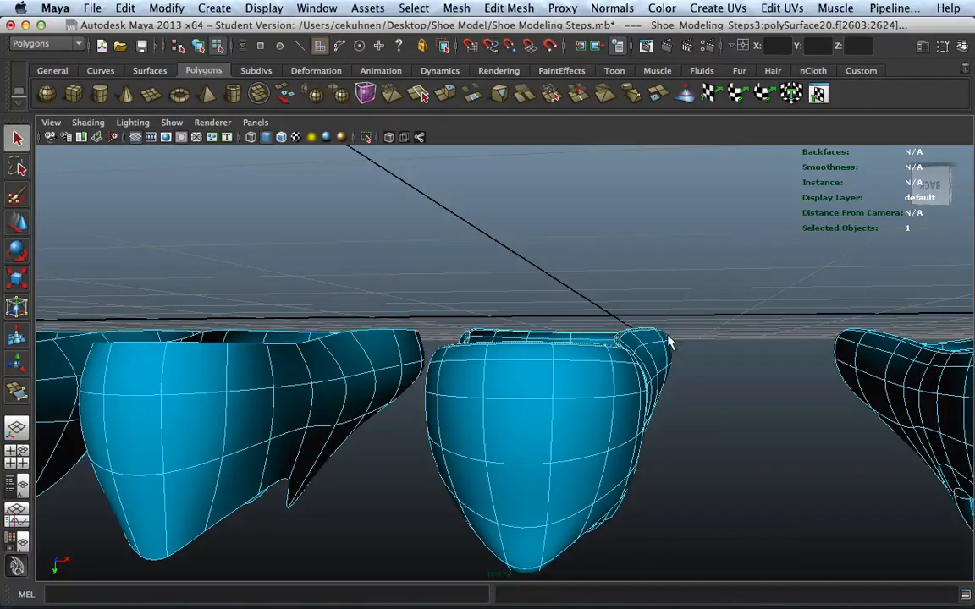
scroll(638, 329, down, 4)
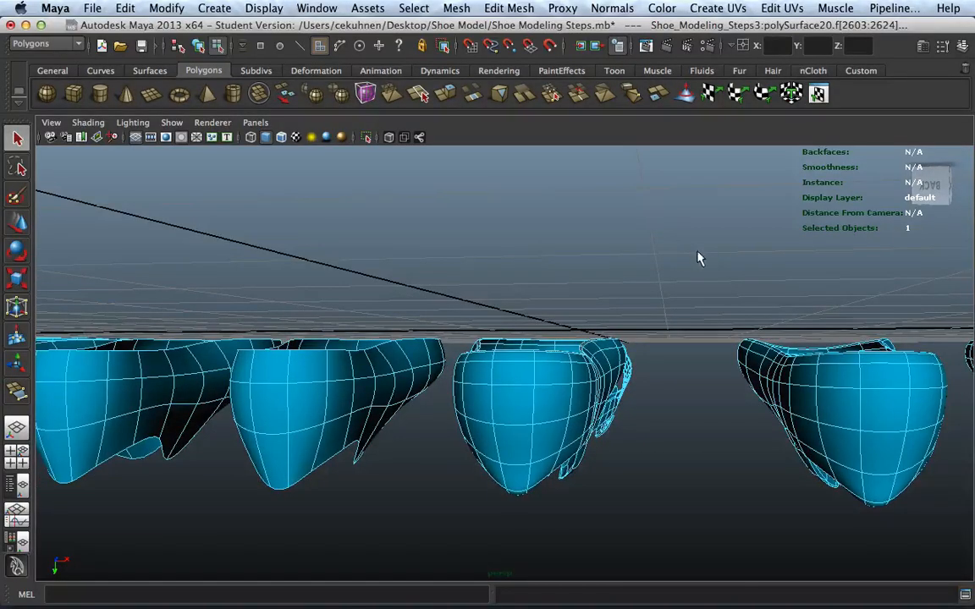
alt+drag(699, 258, 279, 321)
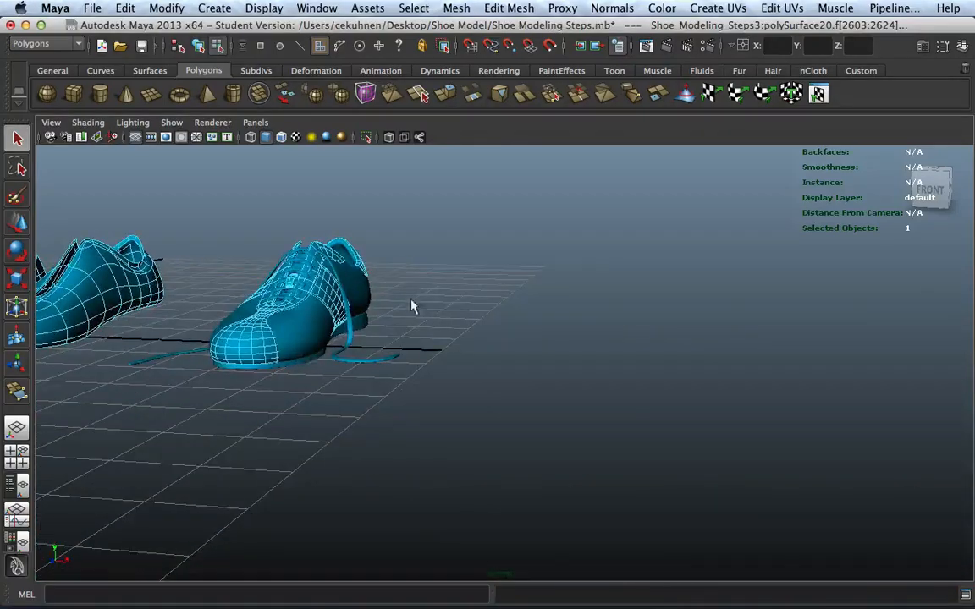
Clear the selection and inspect the finished laced shoe's sole, toe and heel beside the earlier modeling stages
scroll(411, 301, up, 5)
click(364, 303)
alt+drag(226, 370, 413, 435)
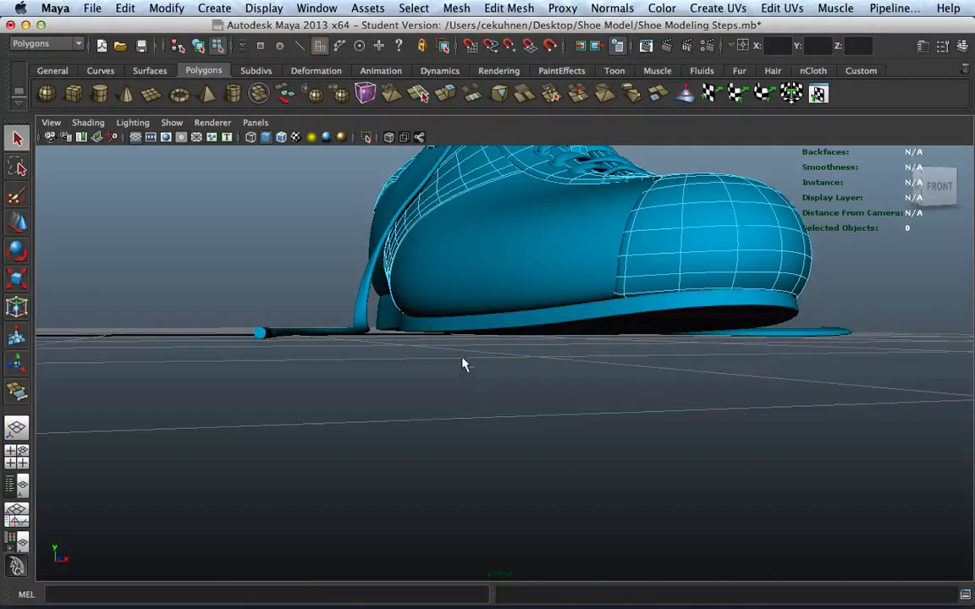
alt+drag(462, 364, 677, 376)
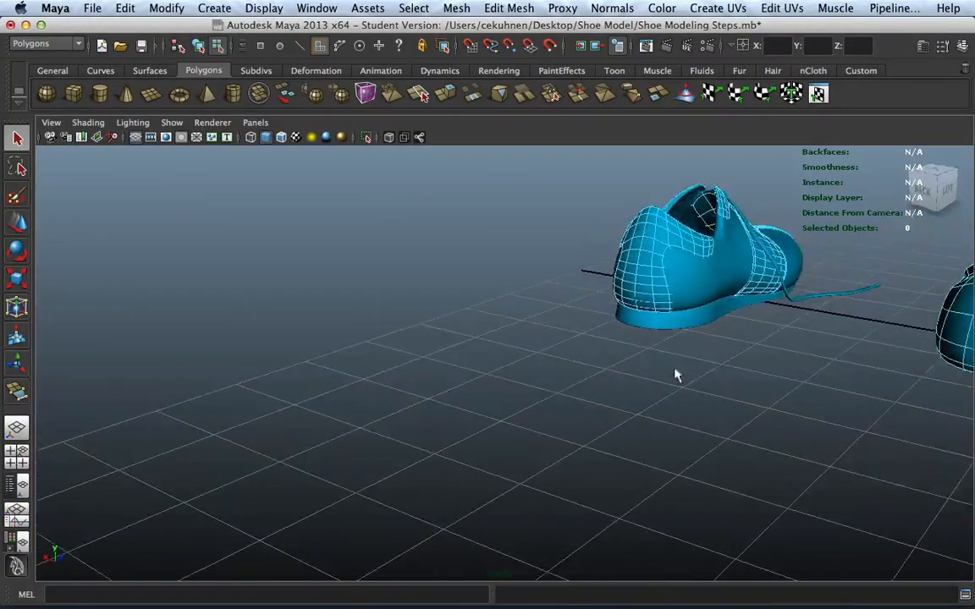
alt+drag(764, 350, 481, 342)
alt+right_drag(481, 342, 338, 316)
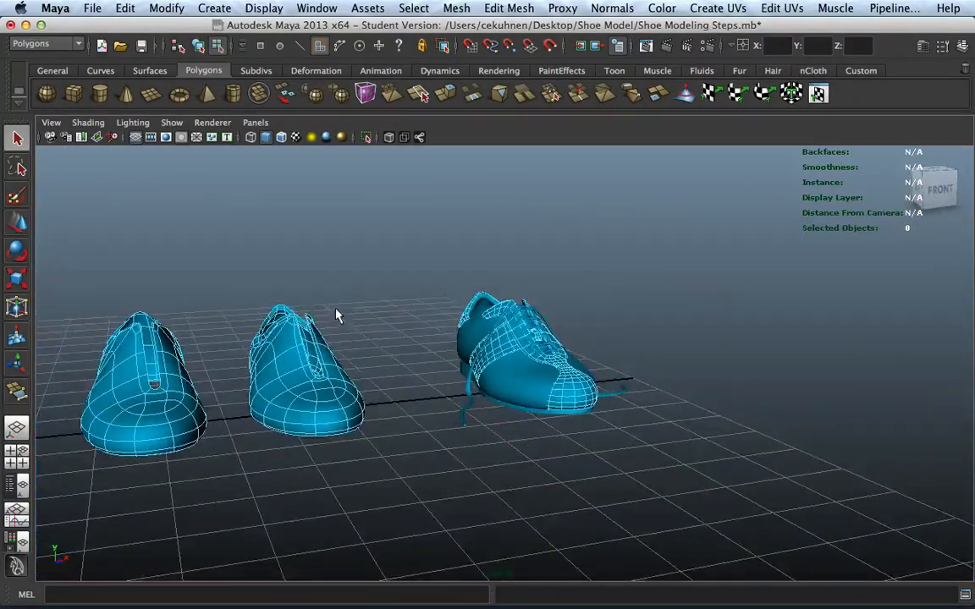
alt+middle_drag(338, 316, 621, 250)
alt+right_drag(622, 250, 636, 418)
alt+drag(636, 418, 602, 426)
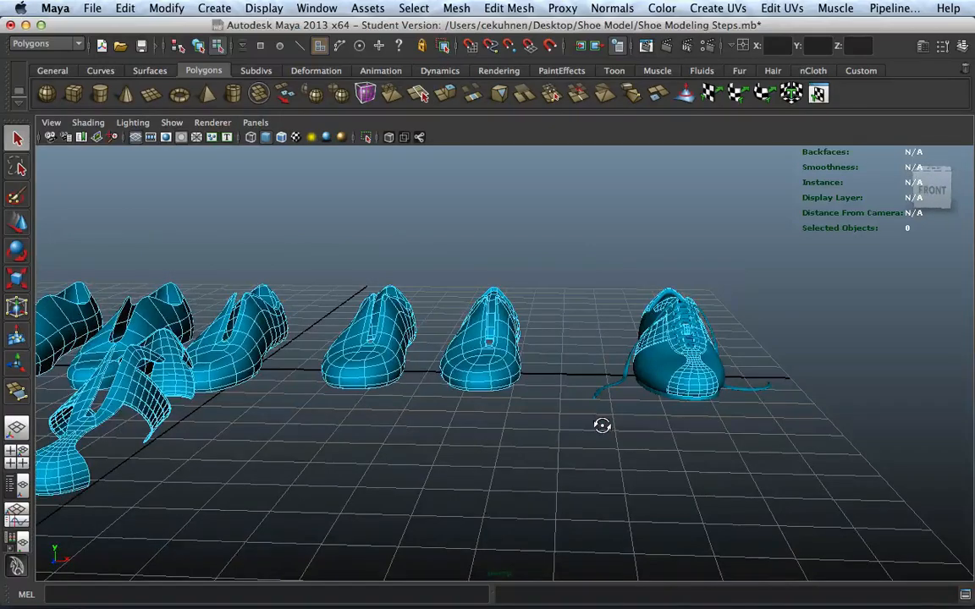
Return to object mode and clear the selection to view the smoothed shoe stages without component wireframes
click(497, 348)
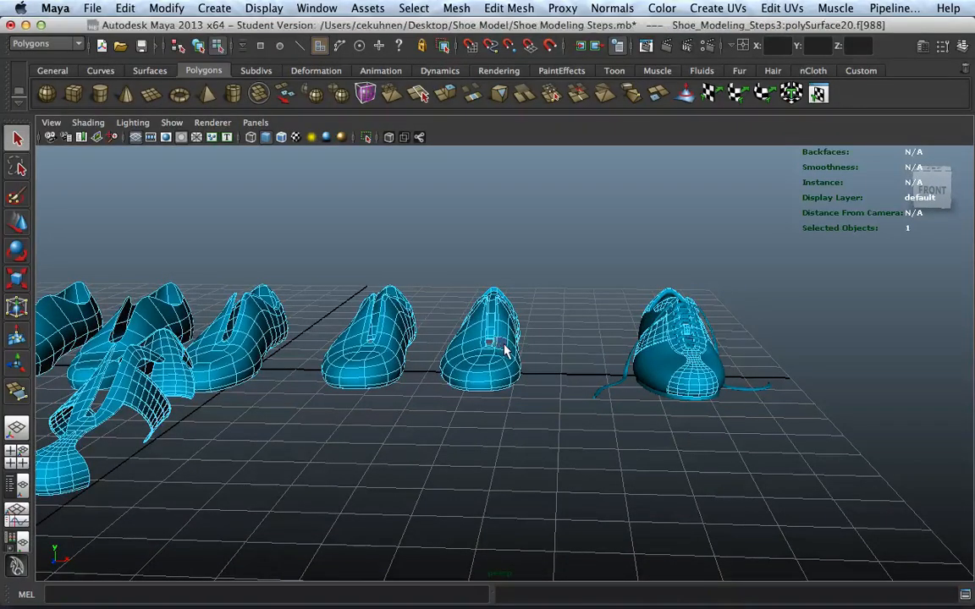
right_drag(497, 347, 560, 315)
alt+drag(562, 325, 521, 344)
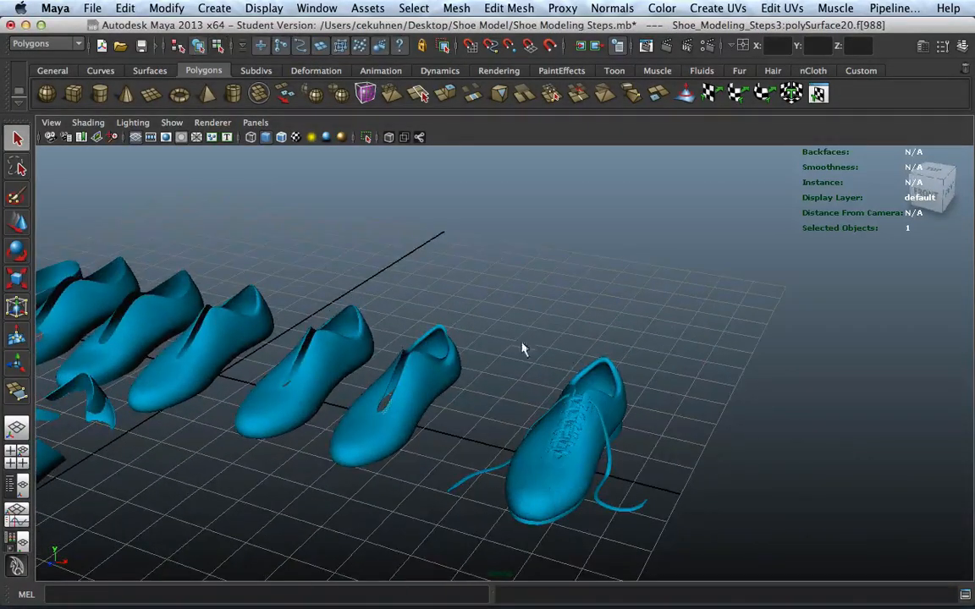
click(493, 408)
Switch back to component selection and select all faces of the two upper stages nearest the finished laced shoe
right_drag(383, 327, 346, 381)
alt+drag(346, 381, 476, 369)
click(477, 370)
double_click(476, 368)
shift+double_click(603, 415)
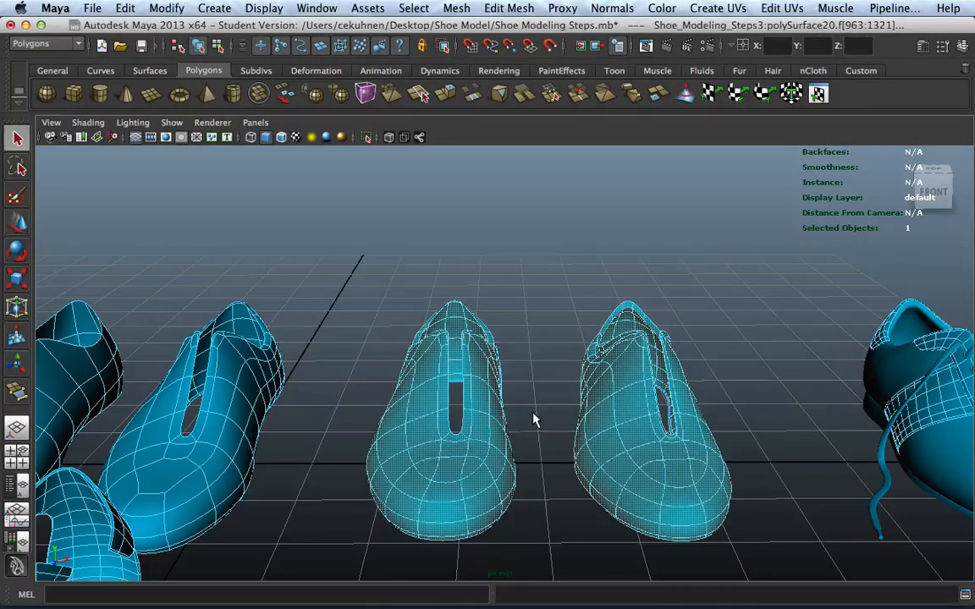
Select the face loop around the earlier-stage shoe's ankle opening and compare its rim with smooth preview off and on
alt+drag(533, 419, 438, 424)
scroll(438, 424, up, 3)
alt+middle_drag(438, 424, 415, 343)
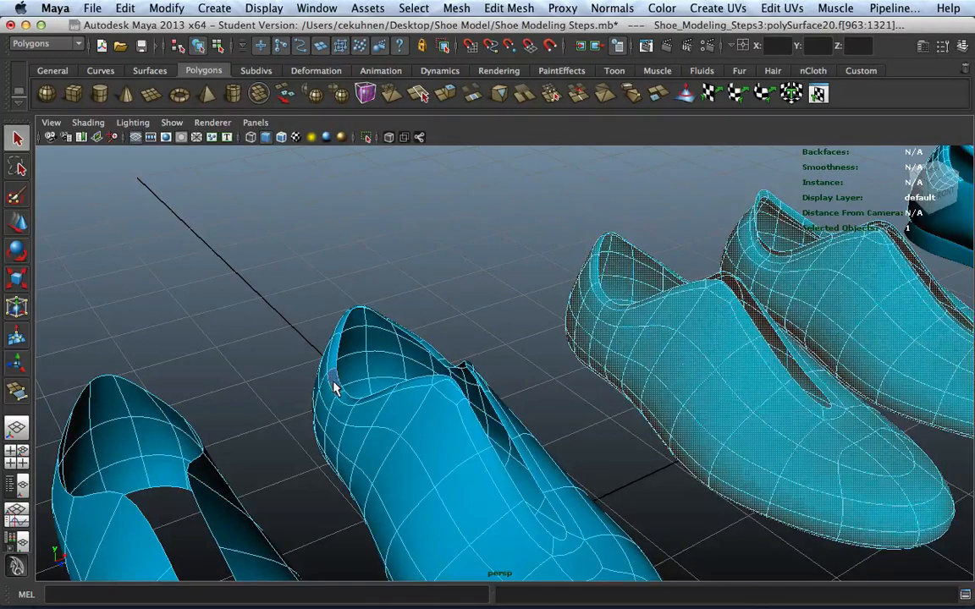
click(335, 381)
shift+double_click(335, 363)
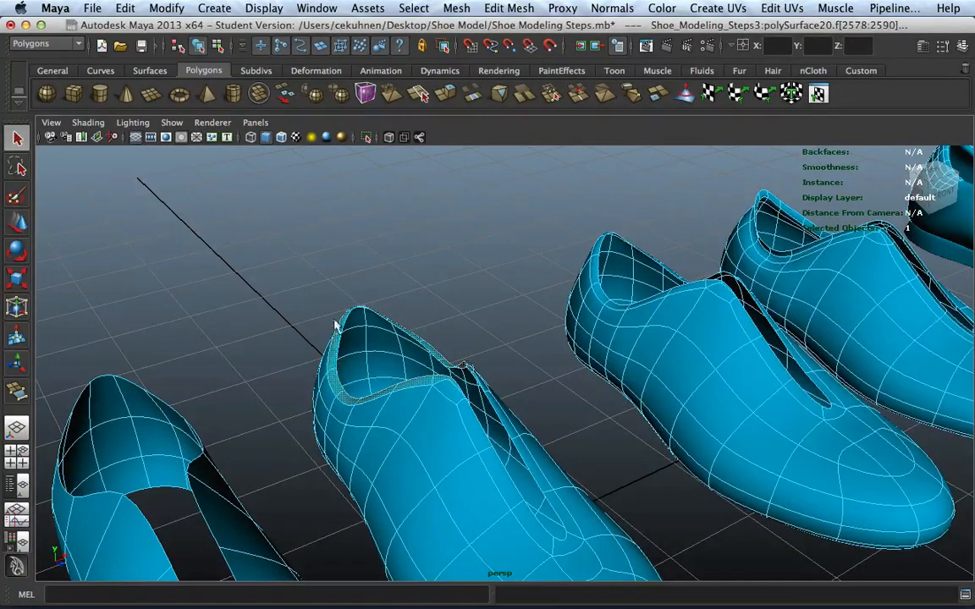
key(1)
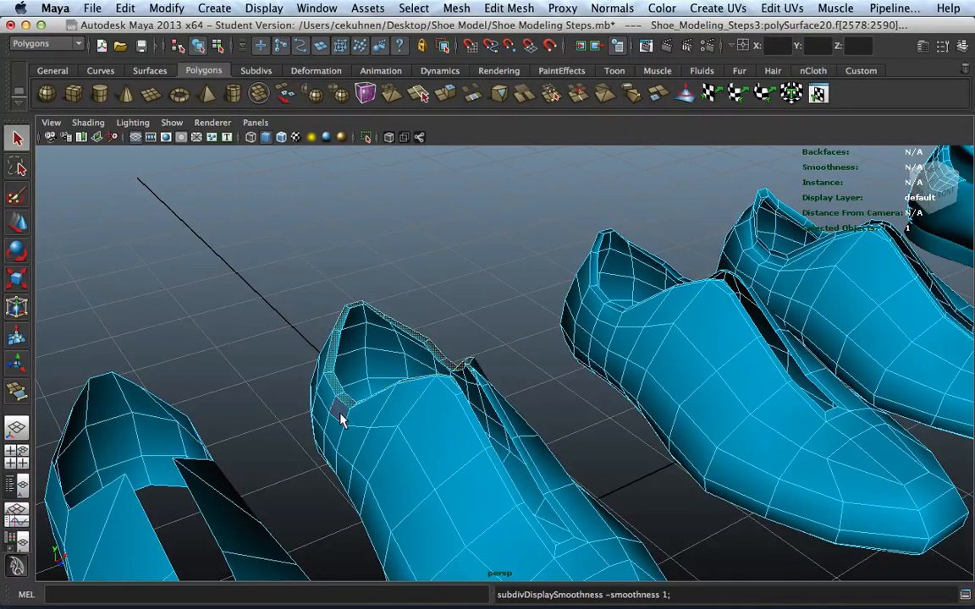
key(3)
shift+click(407, 474)
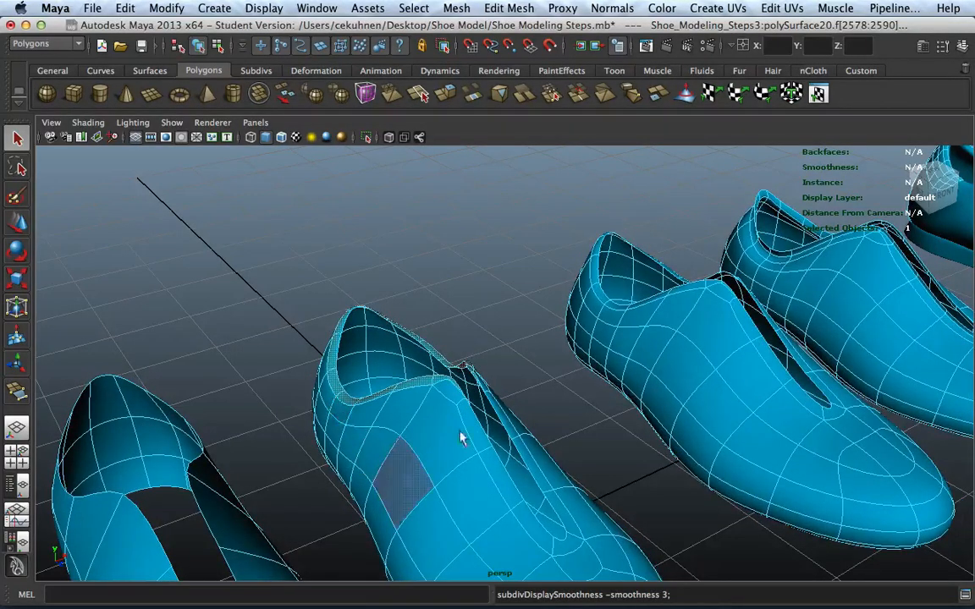
Clear the rim selection, pick a face below the heel collar of the last unlaced shoe, and compare the heels
alt+middle_drag(656, 377, 407, 486)
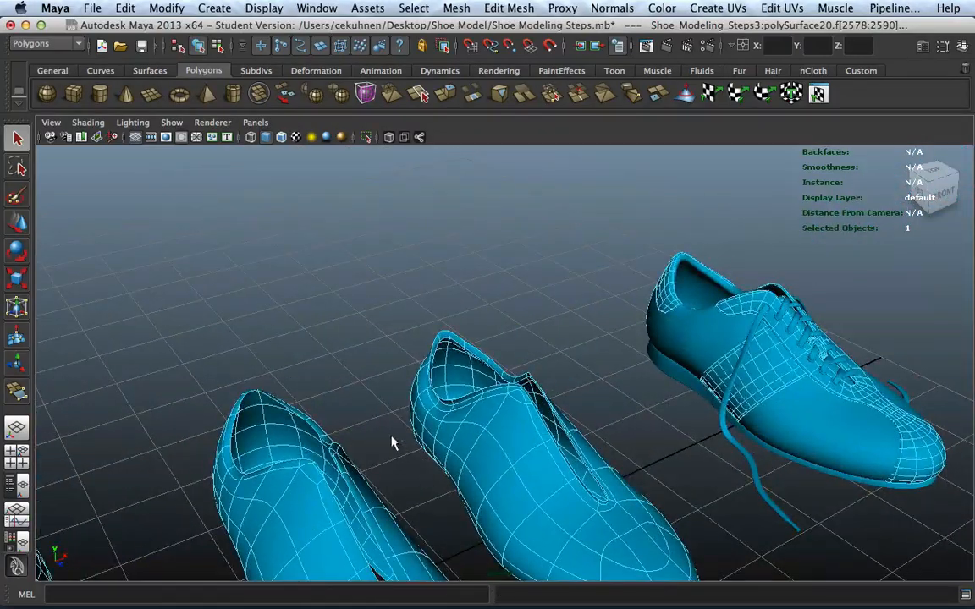
click(375, 363)
alt+drag(375, 364, 528, 436)
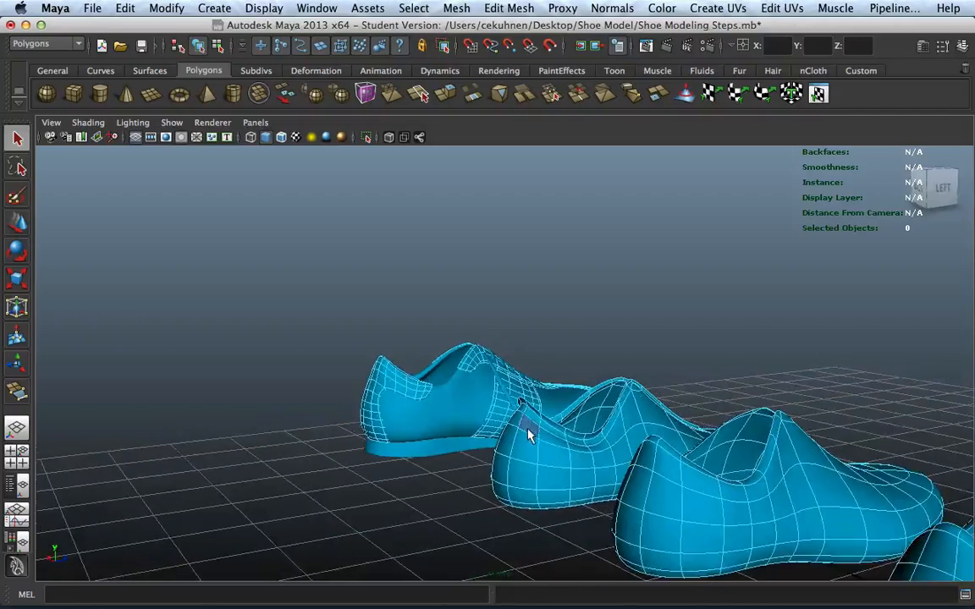
click(529, 436)
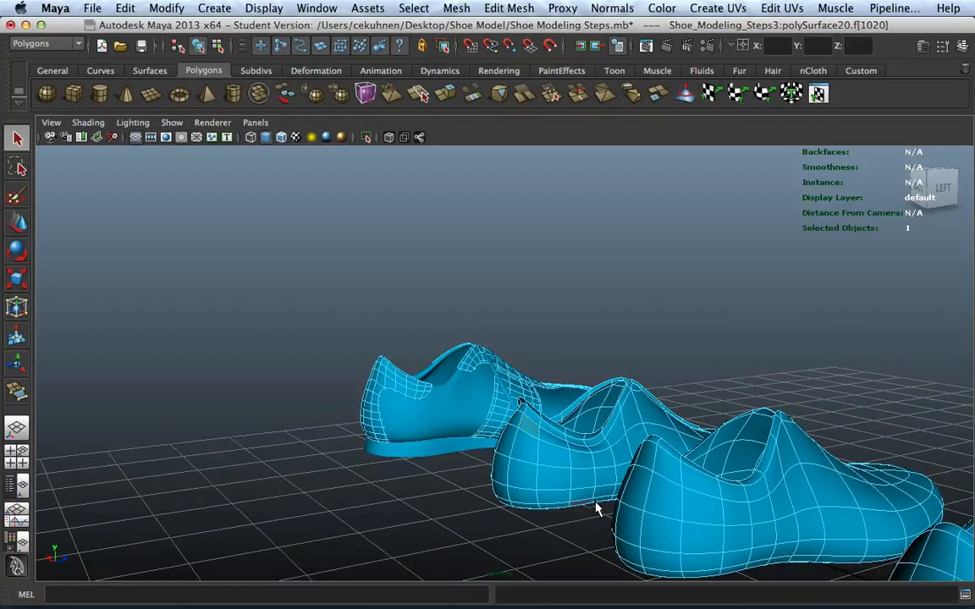
alt+drag(598, 506, 434, 438)
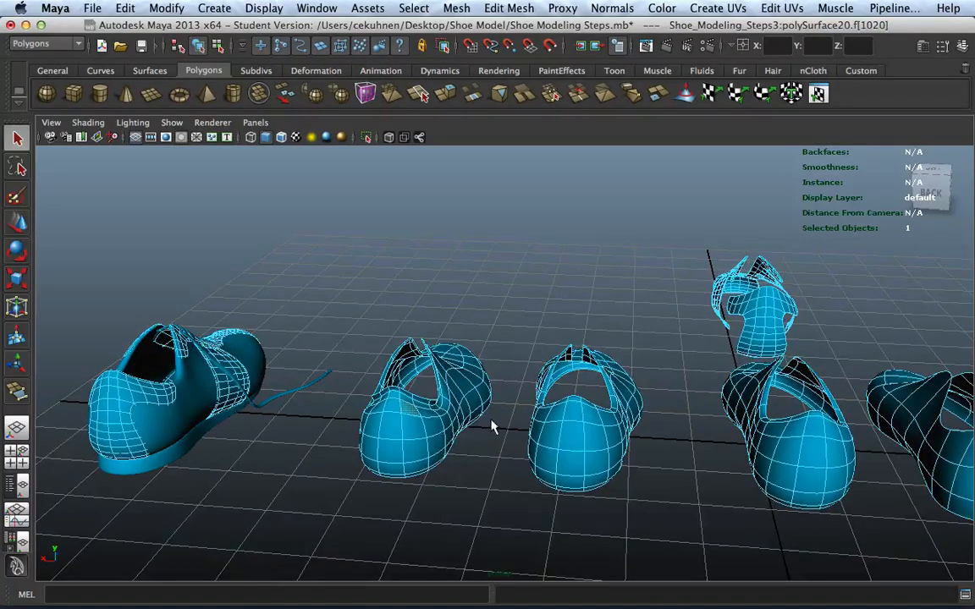
Switch to edge selection and select the border edge loop around the middle shoe's ankle and lace opening
alt+drag(494, 426, 562, 431)
right_drag(560, 331, 561, 293)
double_click(556, 424)
alt+drag(572, 427, 398, 378)
alt+drag(441, 321, 425, 296)
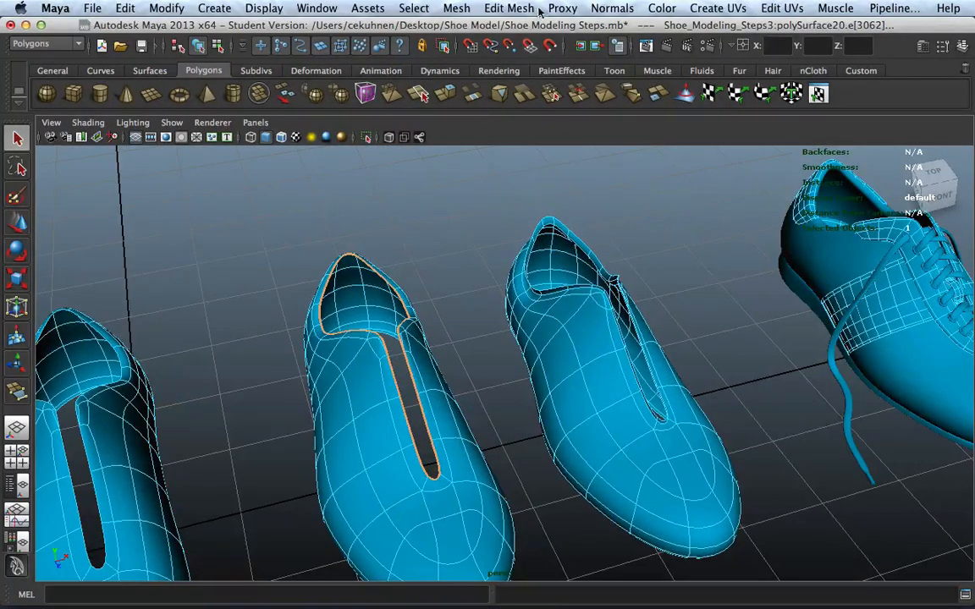
Extrude the selected border edges of the ankle and lace opening
click(509, 8)
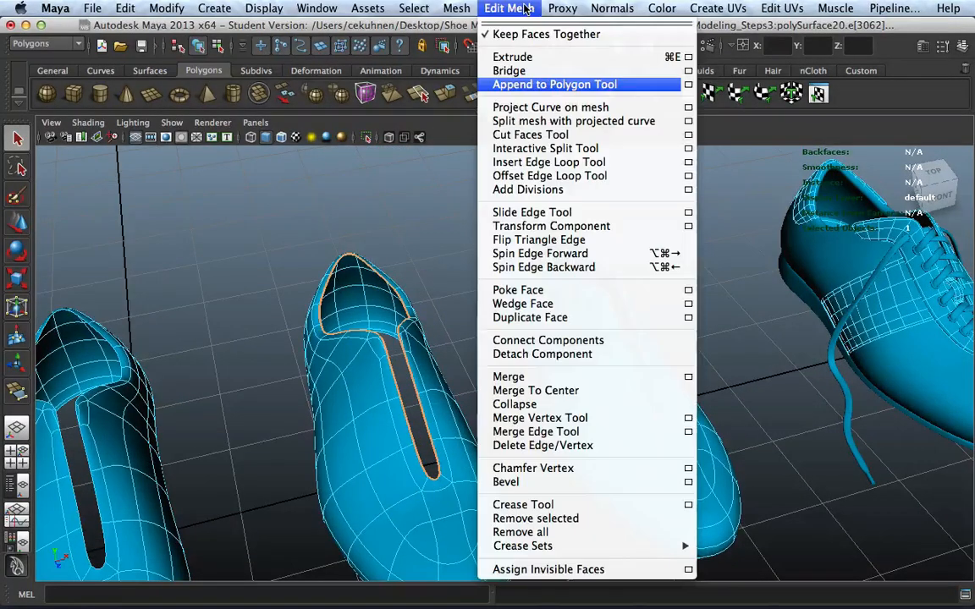
click(526, 59)
alt+drag(476, 438, 504, 413)
click(556, 375)
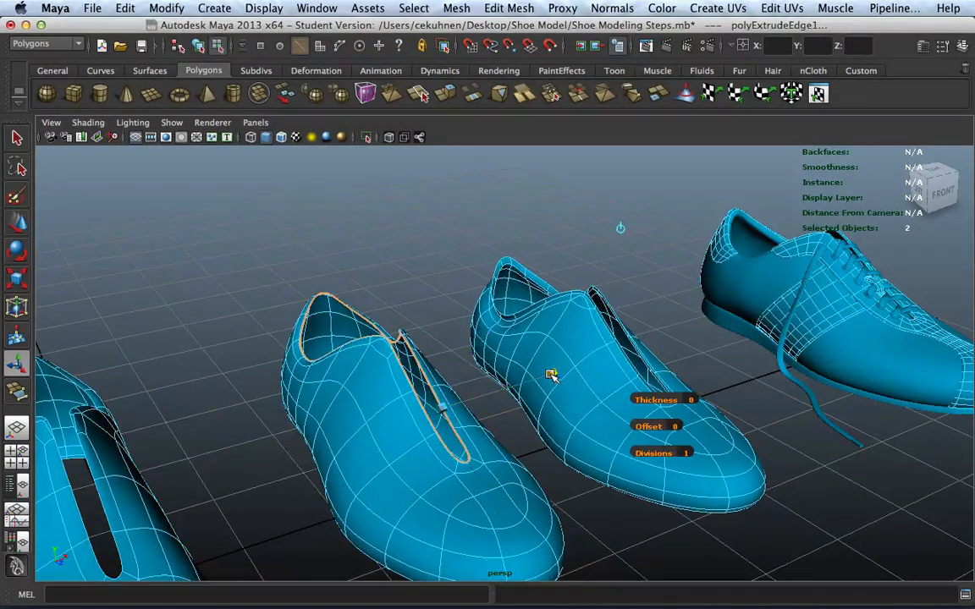
drag(542, 378, 507, 391)
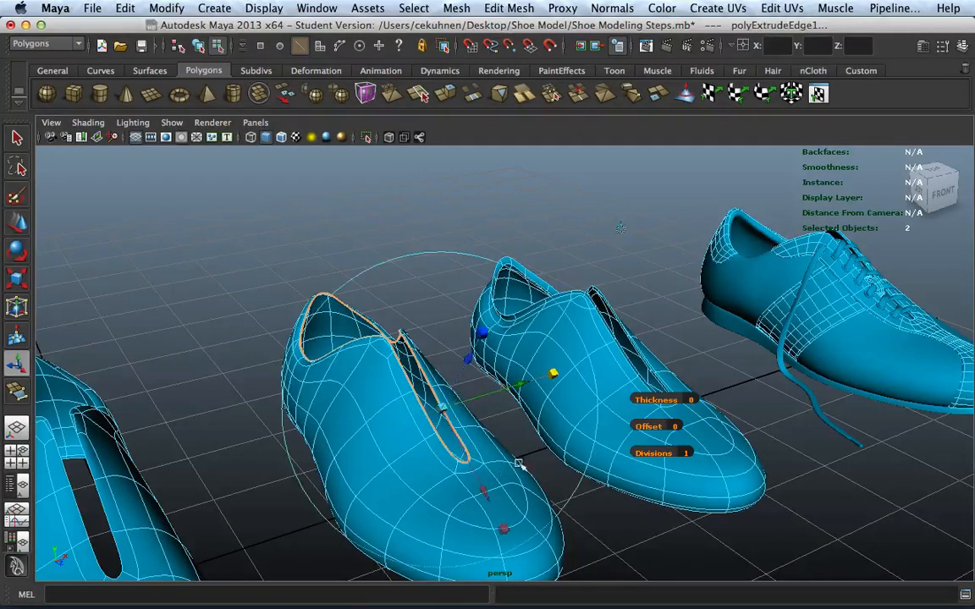
Move the extruded edge loop down into the shoe to form an inner wall along the opening
click(17, 276)
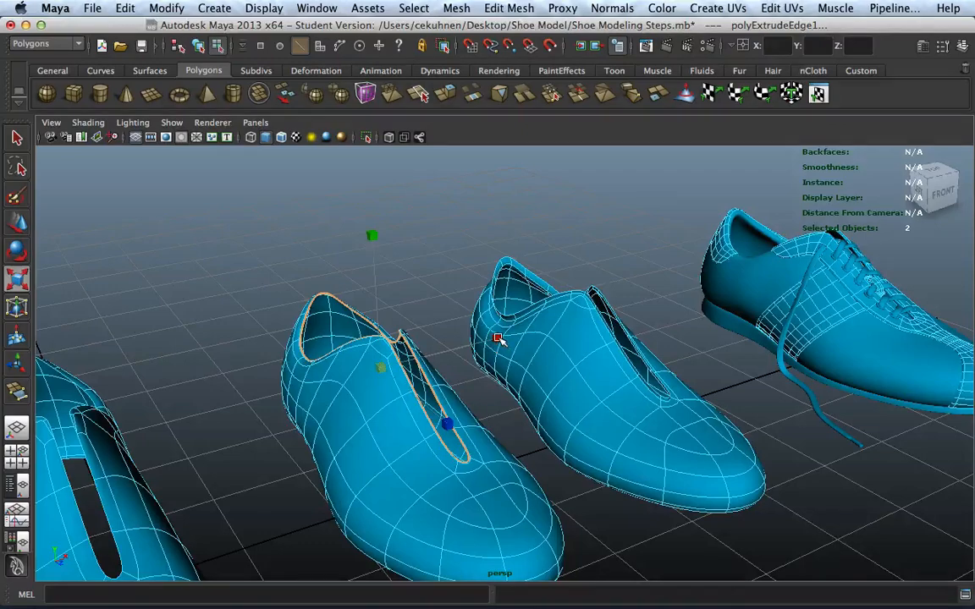
alt+drag(490, 340, 605, 421)
click(606, 422)
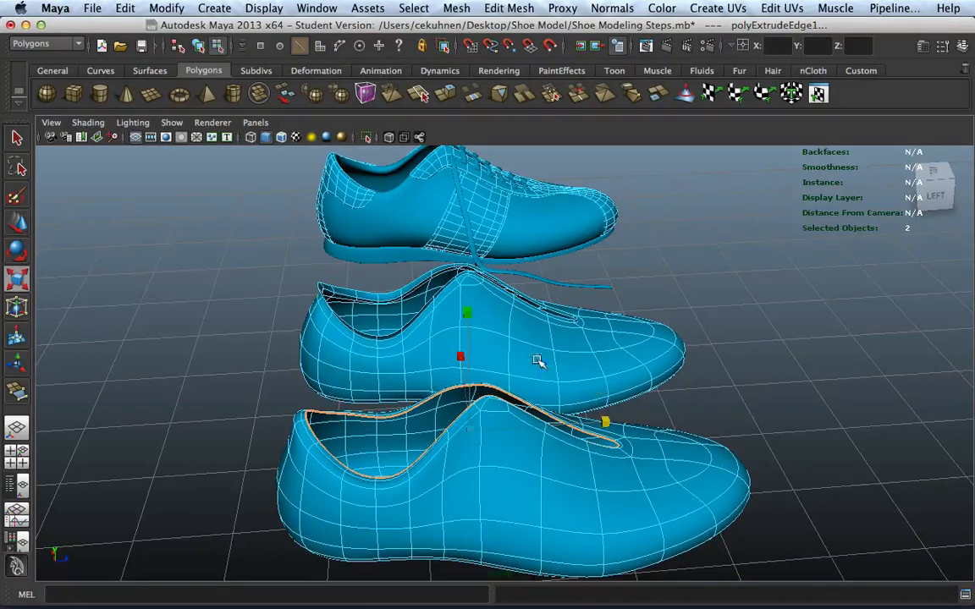
click(21, 222)
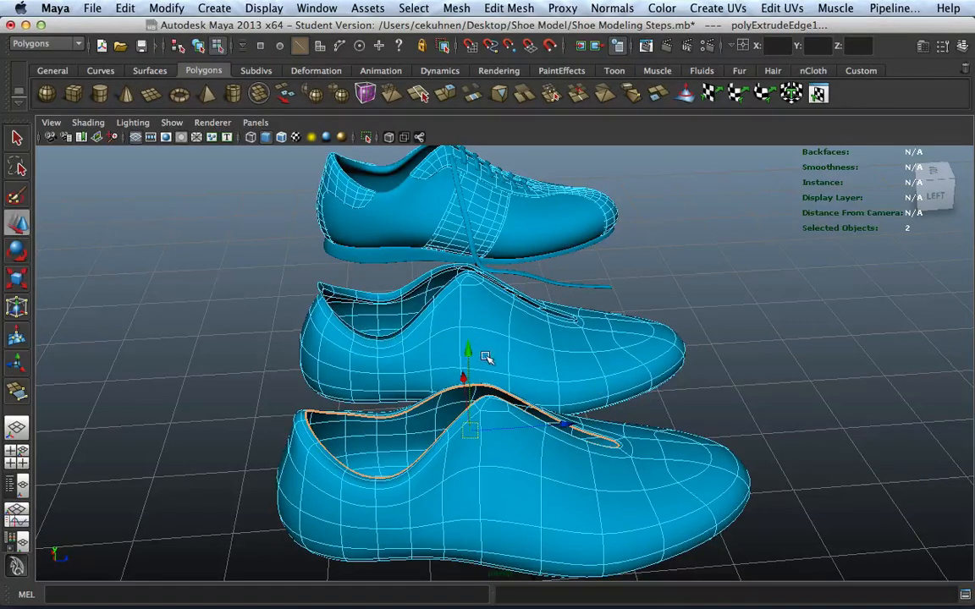
drag(468, 348, 493, 412)
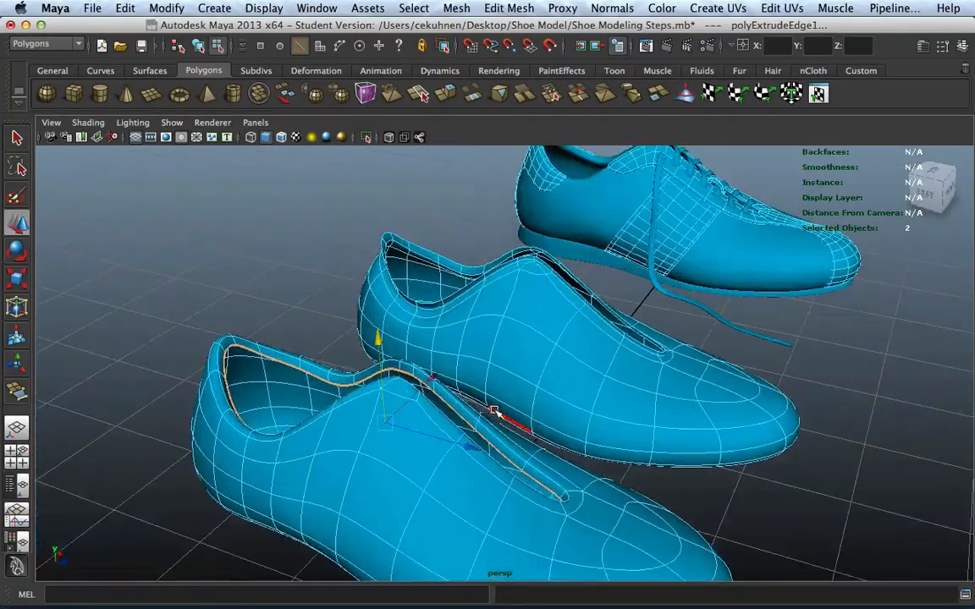
Select the inner border edges along one side of the middle shoe's lace opening up to its front end
click(461, 418)
shift+click(489, 448)
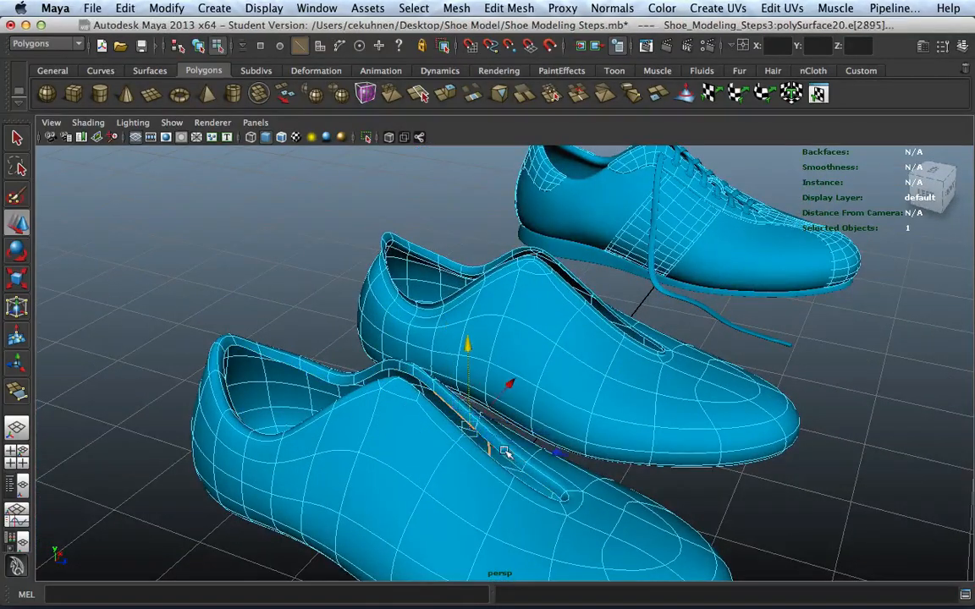
click(502, 458)
shift+click(461, 416)
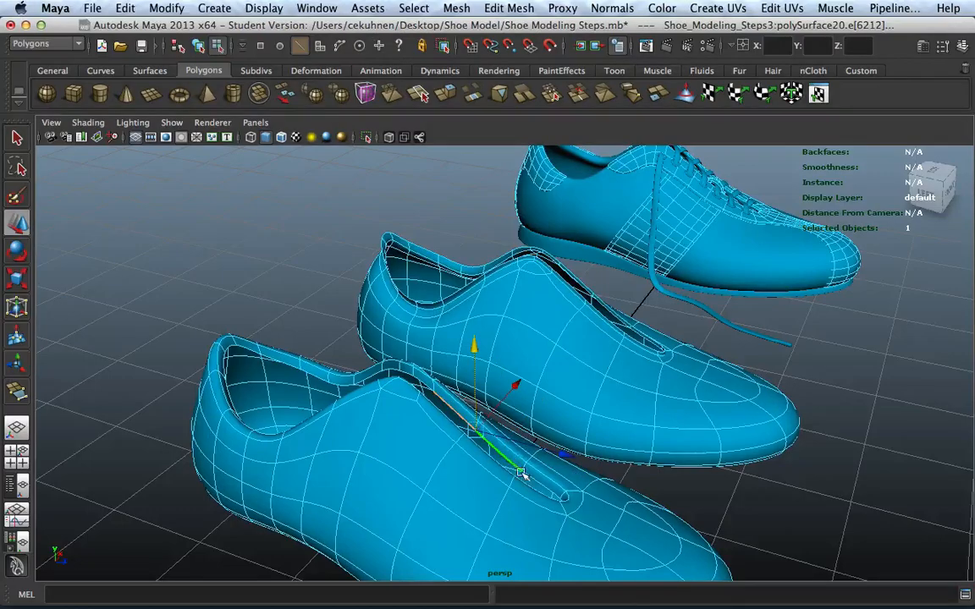
alt+drag(535, 481, 536, 402)
scroll(536, 401, up, 3)
shift+click(445, 440)
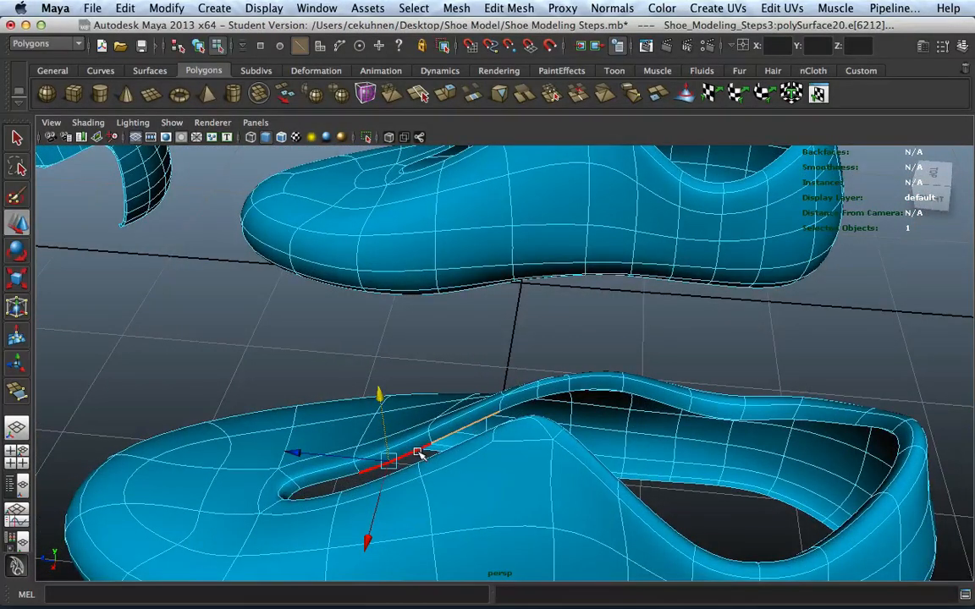
shift+click(418, 454)
shift+click(351, 477)
alt+drag(486, 402, 420, 380)
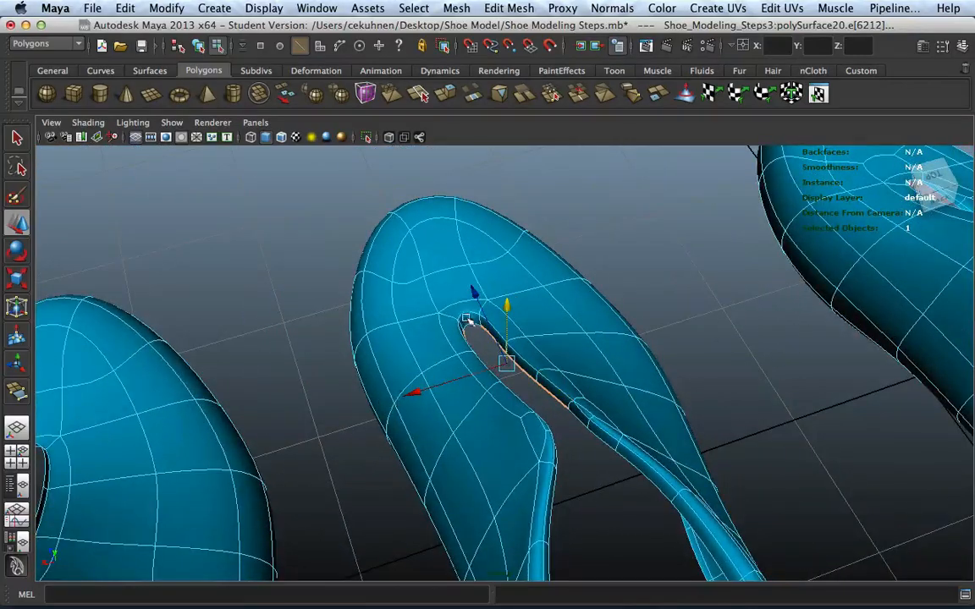
alt+drag(475, 330, 507, 342)
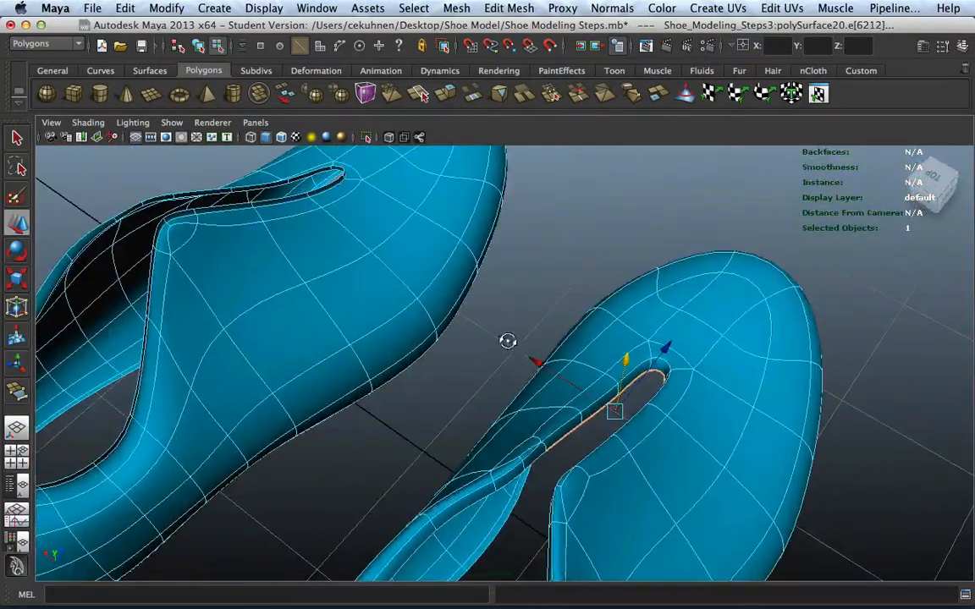
alt+drag(540, 457, 625, 420)
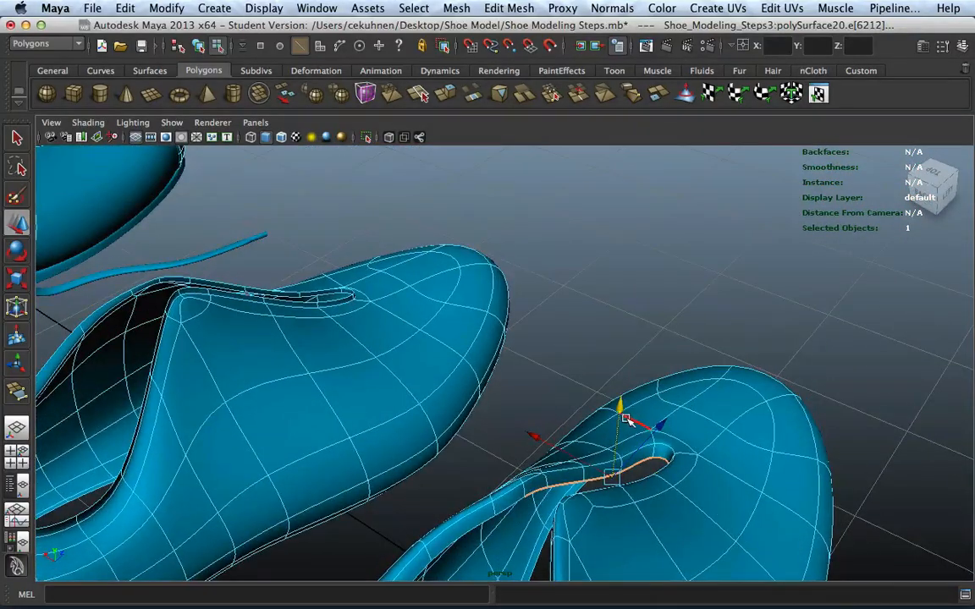
click(645, 422)
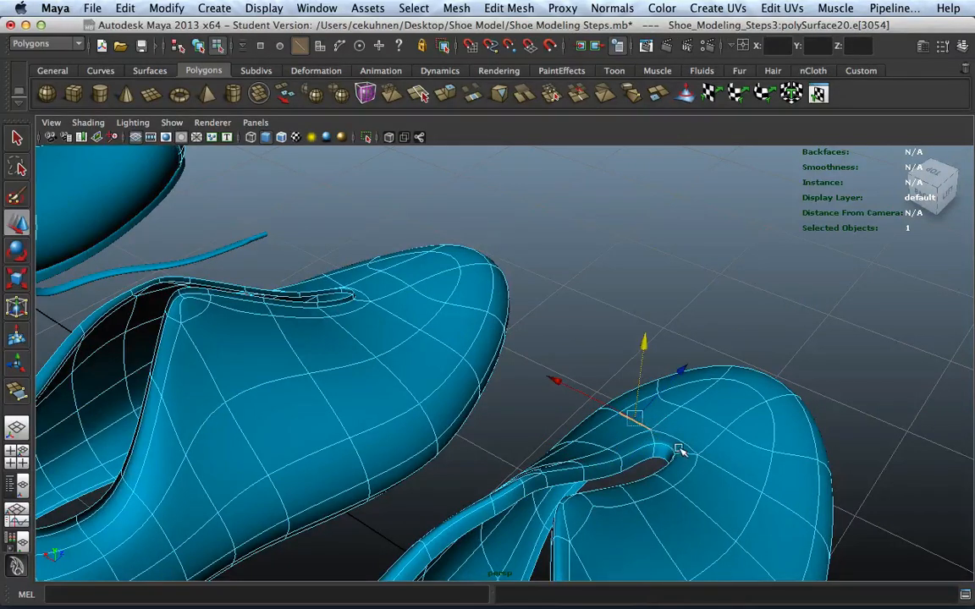
key(z)
Add the rest of the inner border loop around the ankle to the selection and extrude it
drag(620, 403, 556, 418)
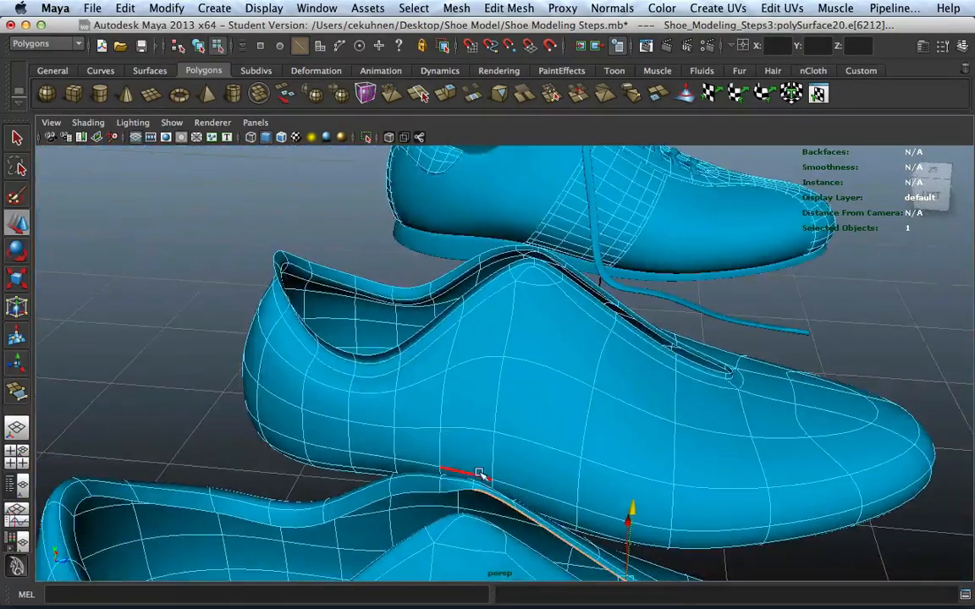
alt+middle_drag(503, 444, 665, 317)
alt+drag(609, 348, 541, 364)
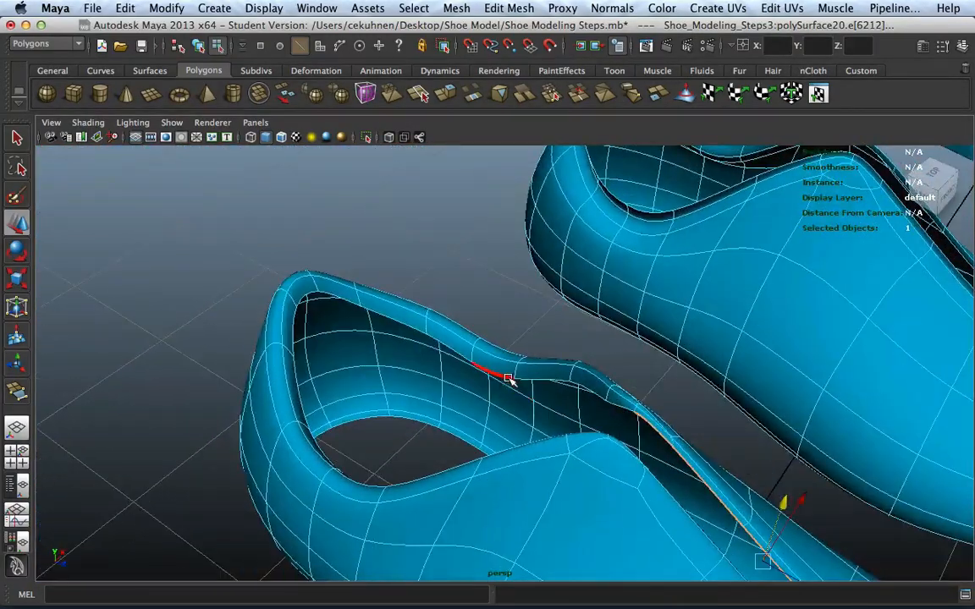
shift+double_click(508, 377)
click(509, 8)
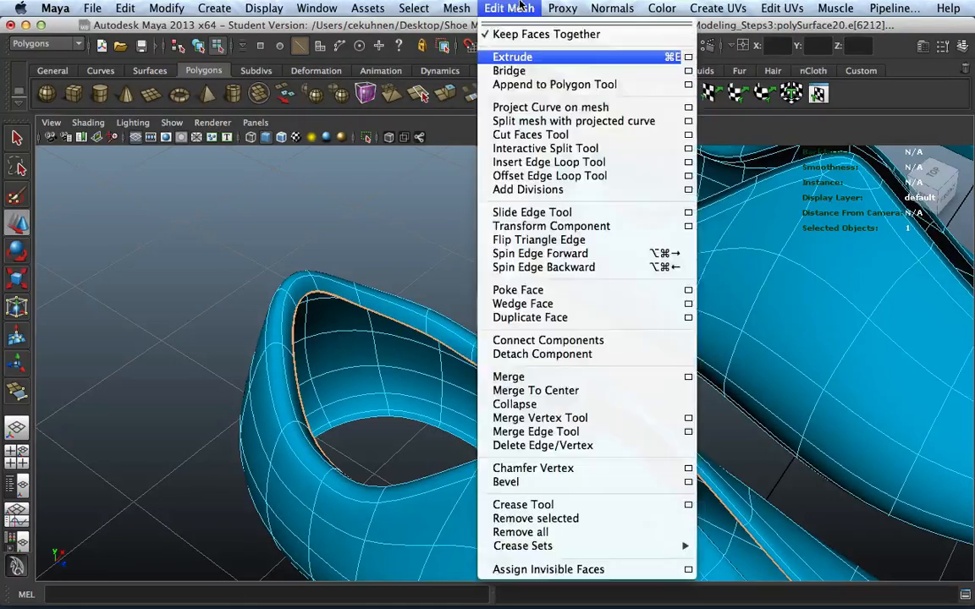
click(534, 59)
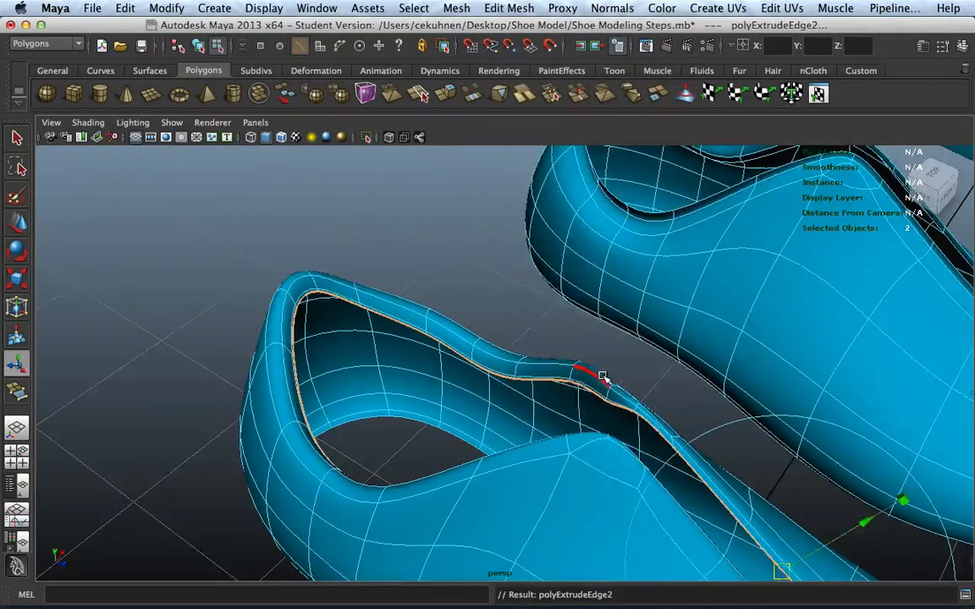
Move the newly extruded border loop slightly down into the shoe and scale it wider toward the side walls
scroll(617, 379, down, 2)
key(w)
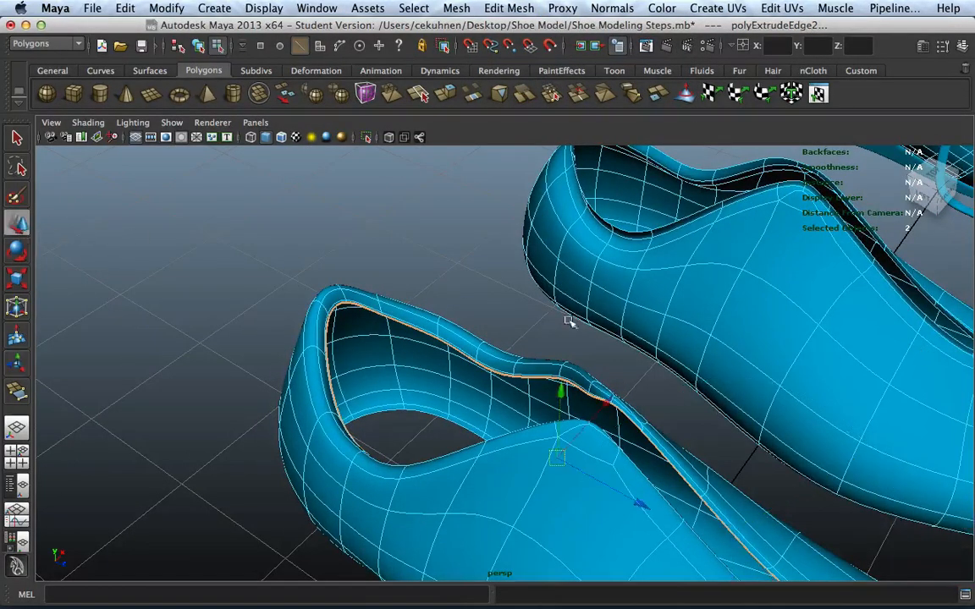
drag(558, 400, 568, 409)
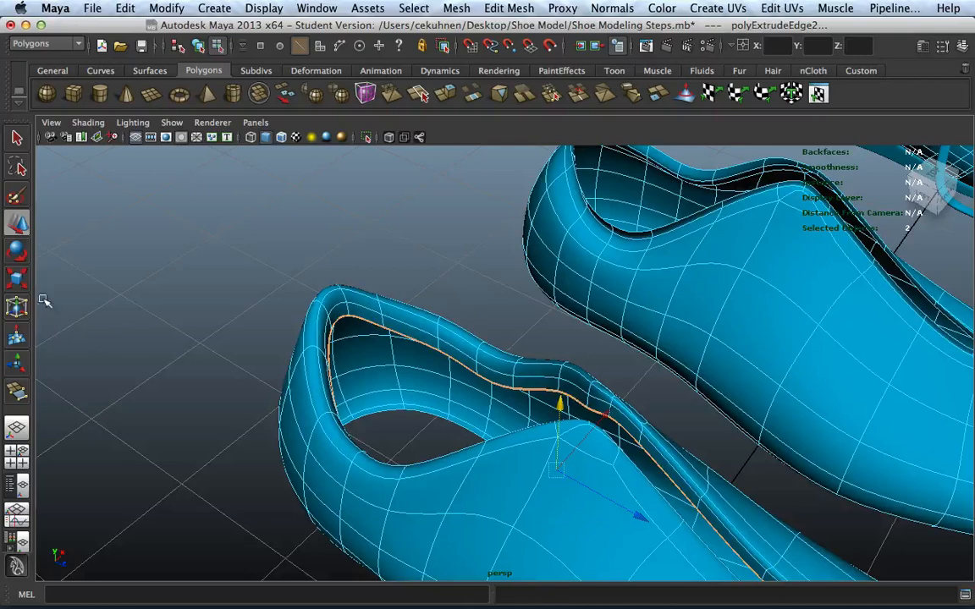
key(r)
drag(624, 389, 645, 385)
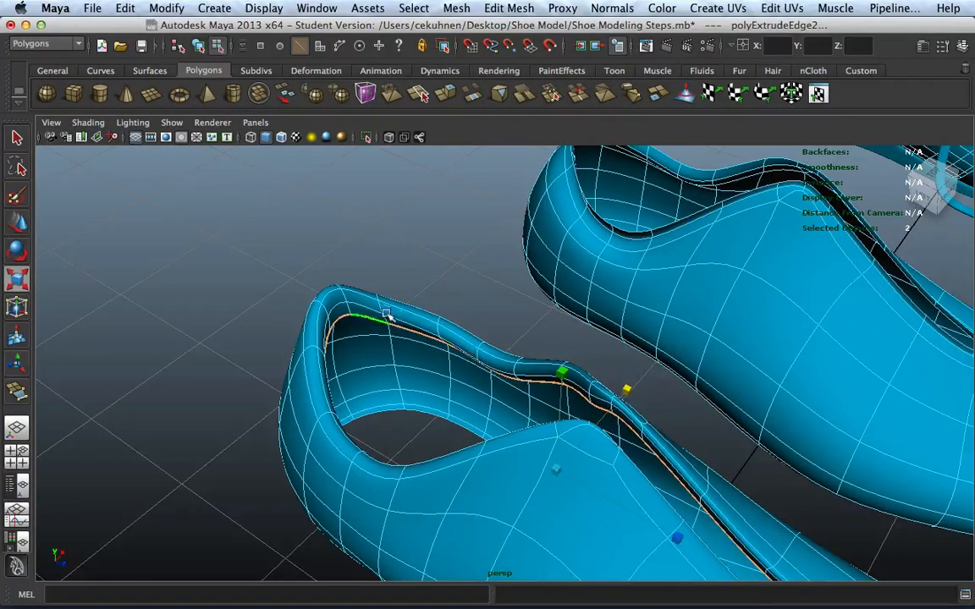
Move the inner border edge at the heel slightly toward the back of the shoe and clear the selection
click(343, 318)
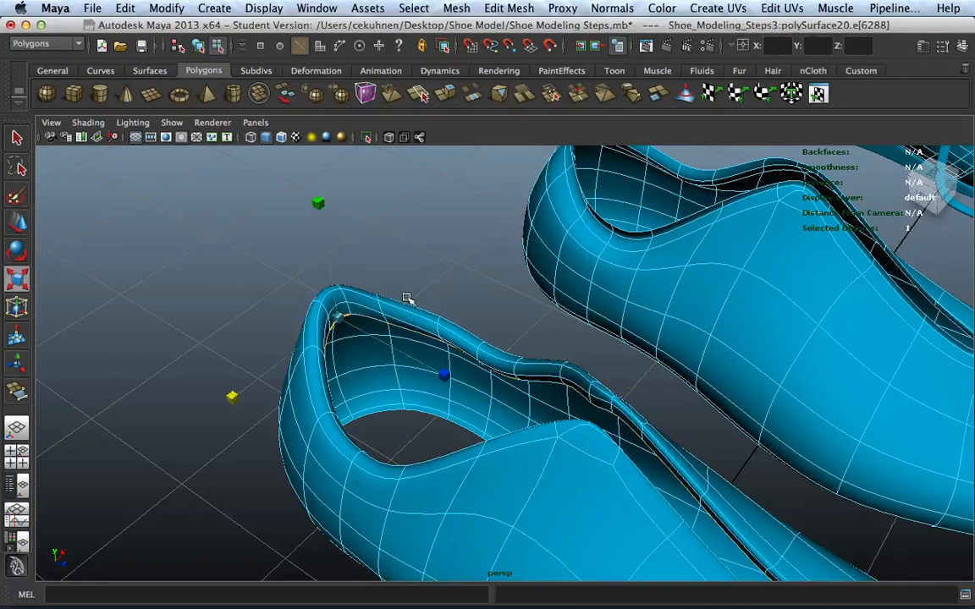
key(w)
drag(412, 354, 405, 355)
click(468, 247)
Switch to face selection and select the face loop forming the rim of the last unlaced shoe's opening
alt+drag(559, 349, 540, 356)
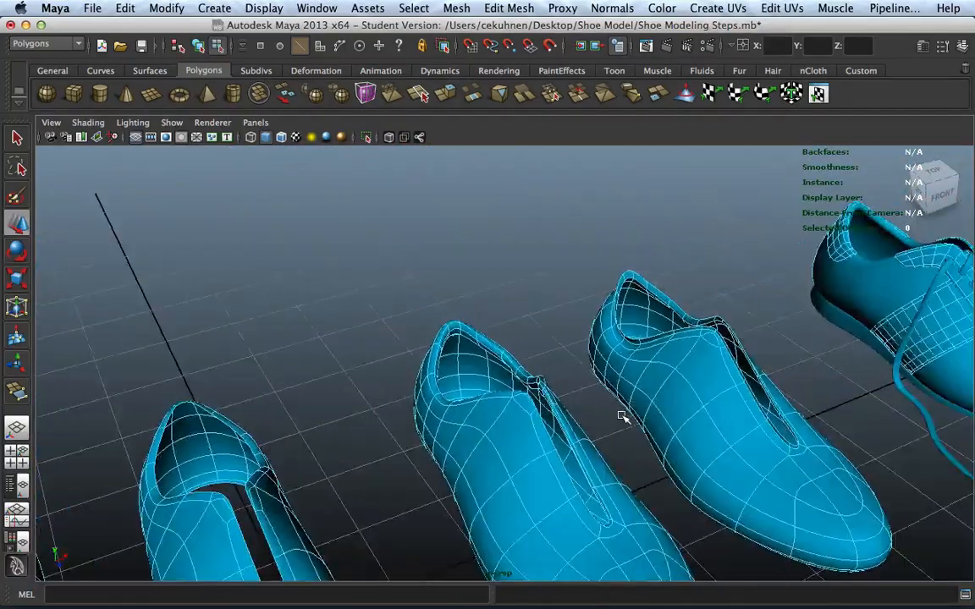
alt+drag(625, 414, 540, 360)
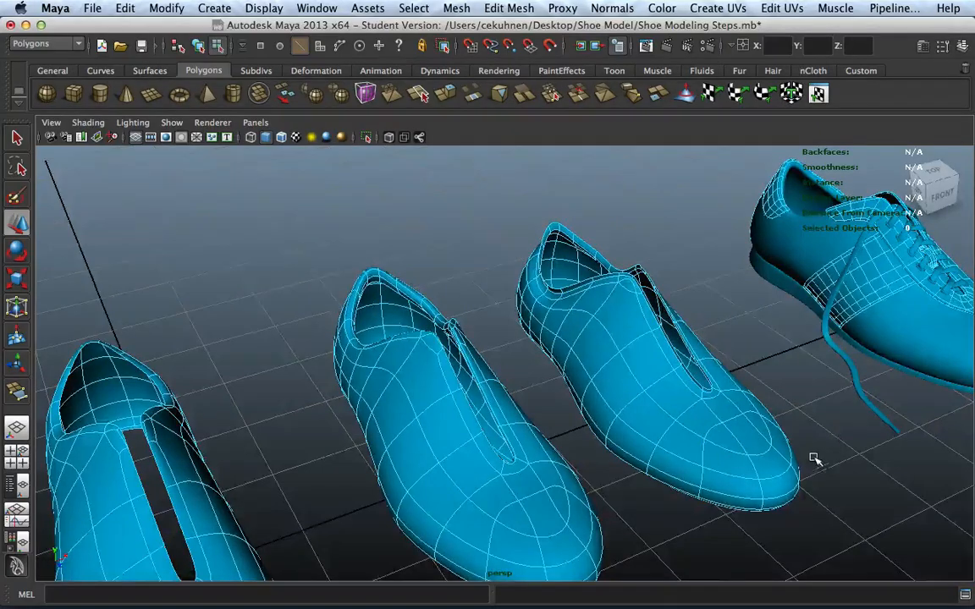
alt+drag(815, 459, 682, 403)
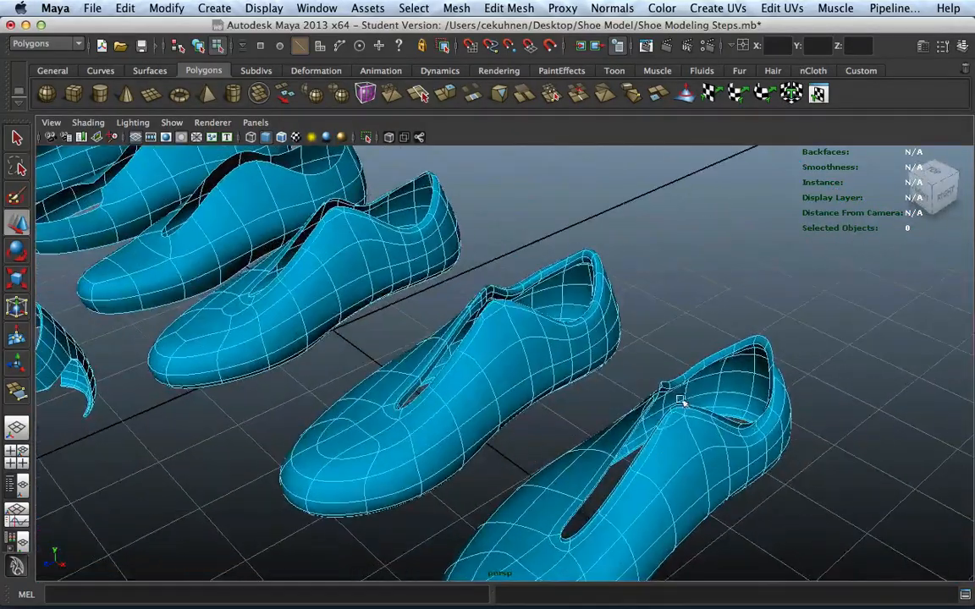
alt+drag(711, 364, 751, 374)
right_drag(749, 330, 750, 364)
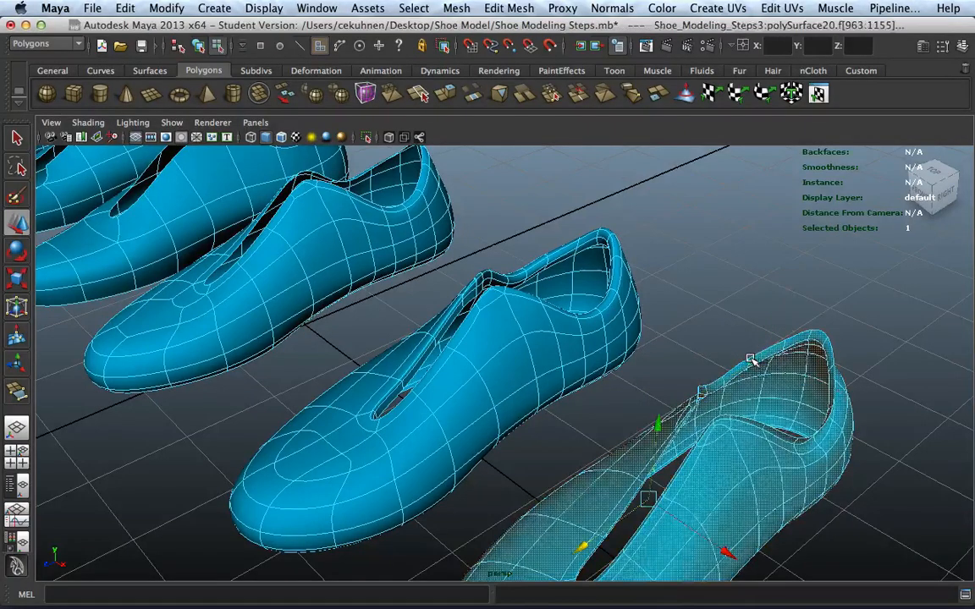
click(746, 362)
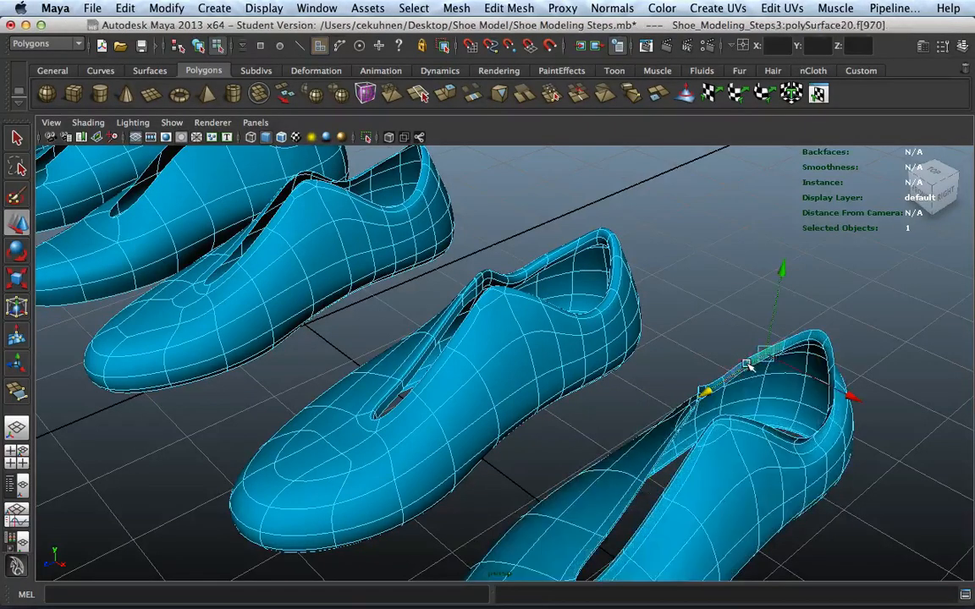
shift+double_click(800, 341)
Replace the rim selection with the face loop running around the heel and sides of the last unlaced shoe
alt+drag(862, 359, 508, 463)
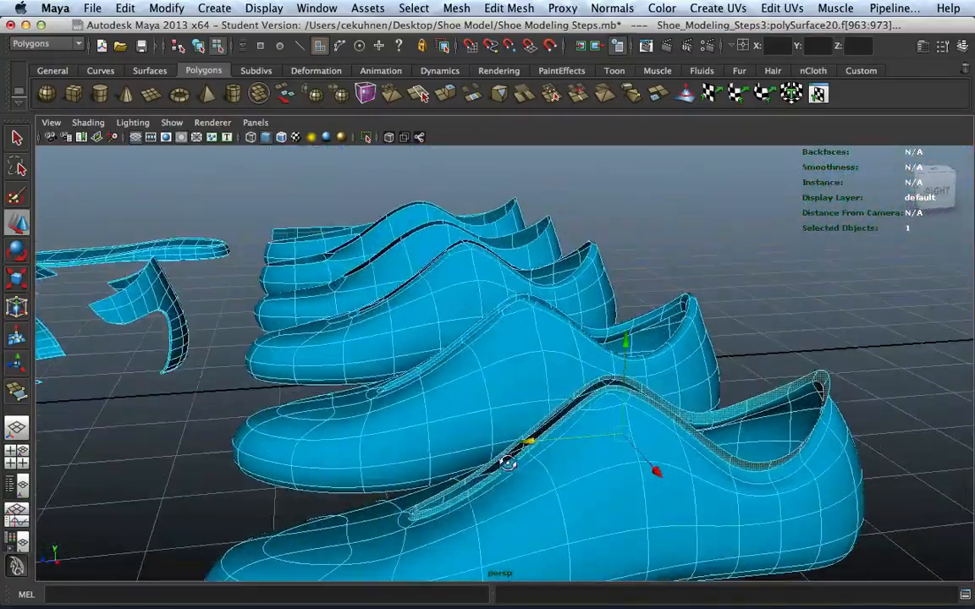
alt+drag(453, 503, 348, 483)
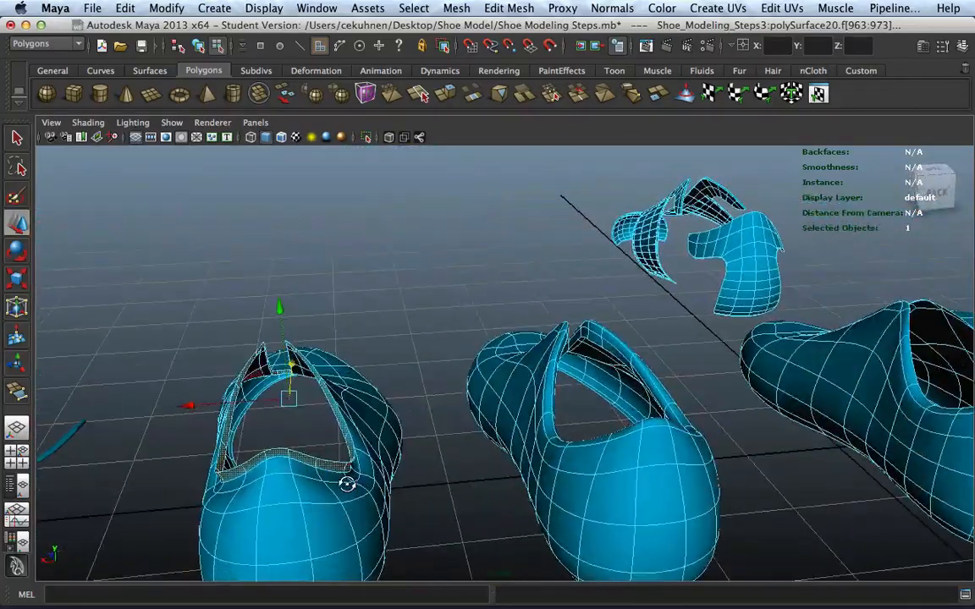
click(316, 524)
shift+double_click(283, 519)
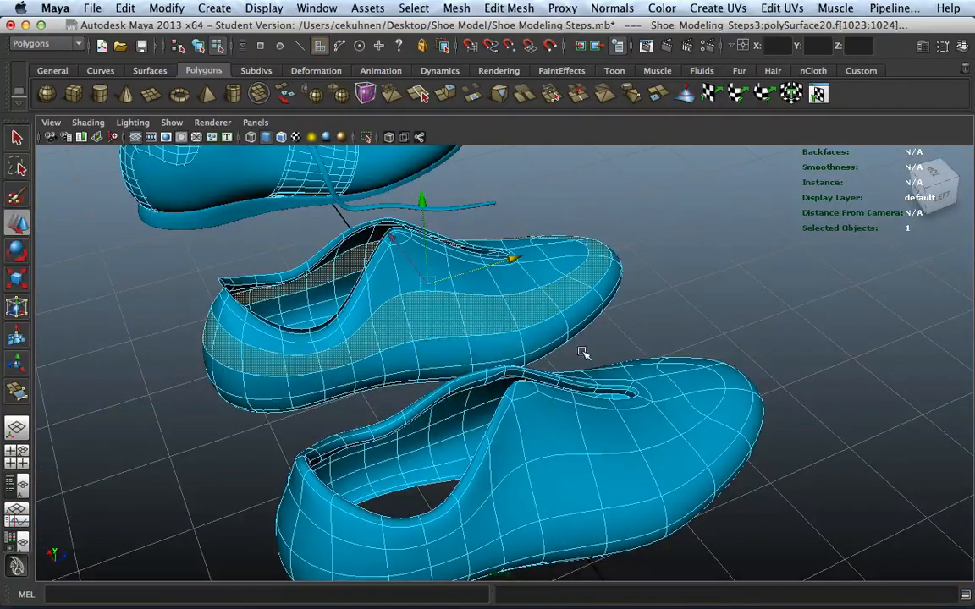
Undo the face selections and the second border extrusion with its edits, back to the partial lace opening edge selection
key(z)
key(z)
key(z)
key(z)
key(z)
key(z)
key(z)
key(z)
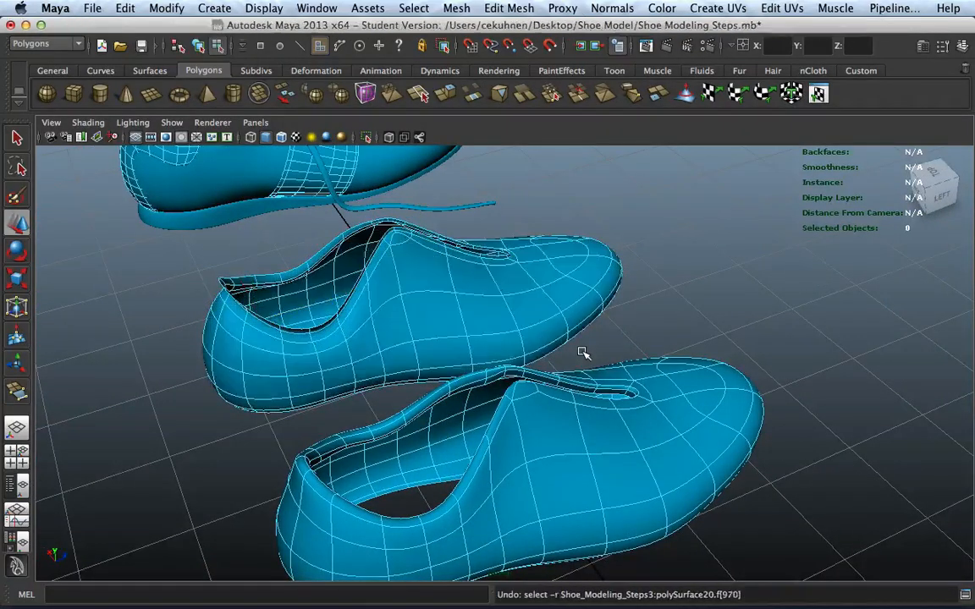
key(z)
key(z)
key(z)
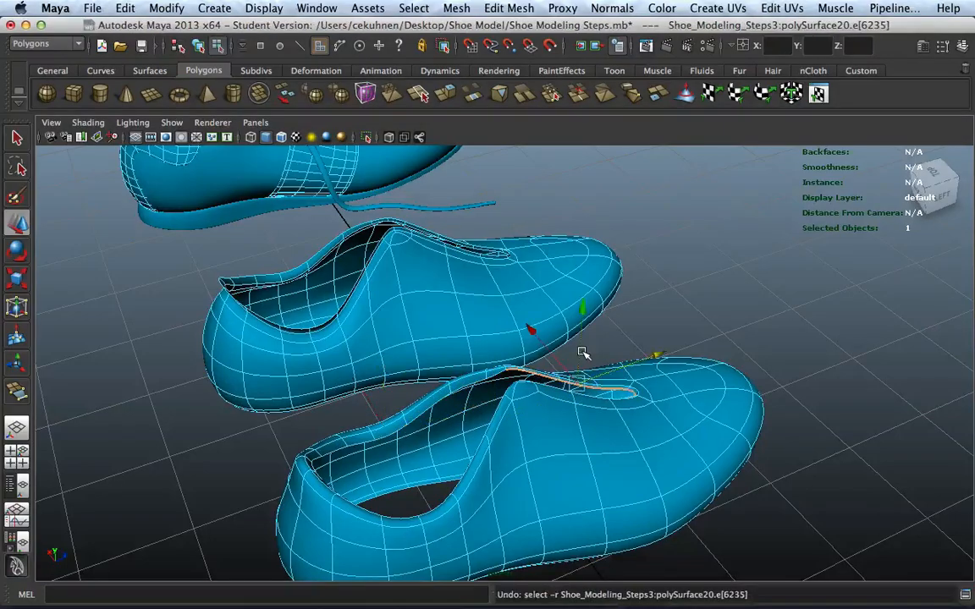
Select all faces of the earlier single-layer shoe with the closed toe, next to the open-toed one
scroll(601, 353, down, 5)
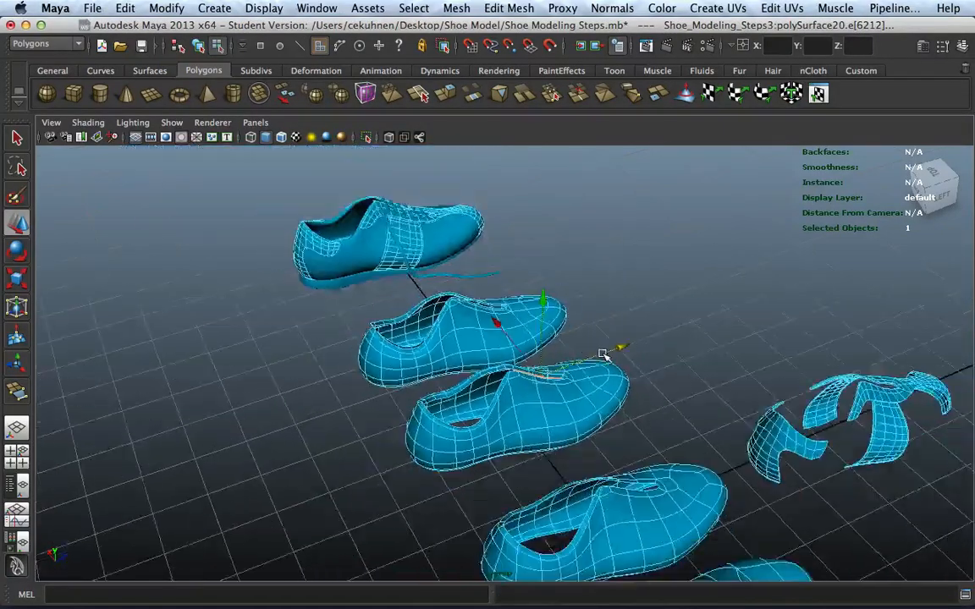
alt+middle_drag(628, 371, 575, 212)
scroll(610, 353, up, 3)
scroll(610, 353, down, 3)
alt+drag(733, 384, 571, 366)
alt+middle_drag(393, 343, 445, 368)
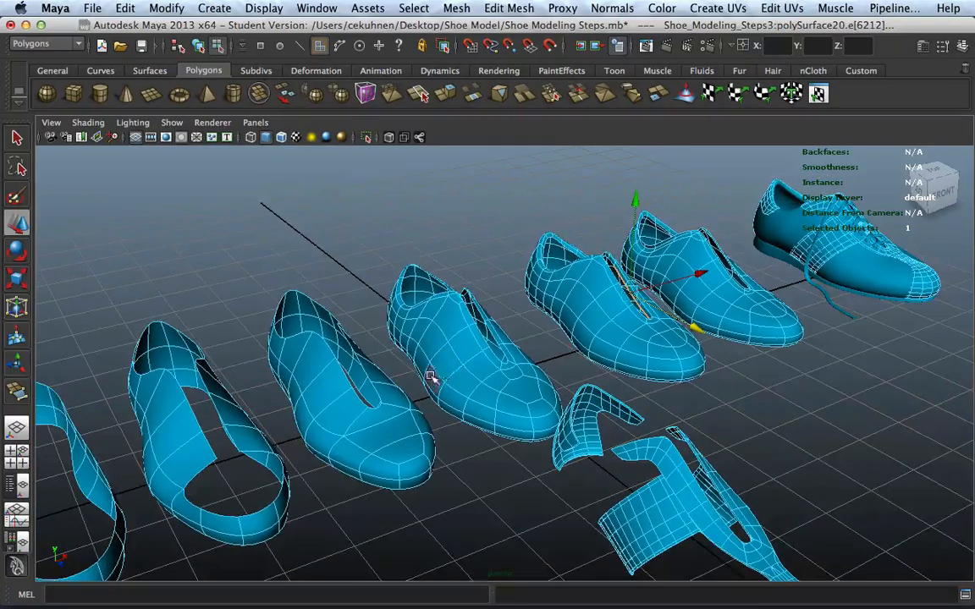
scroll(490, 355, up, 3)
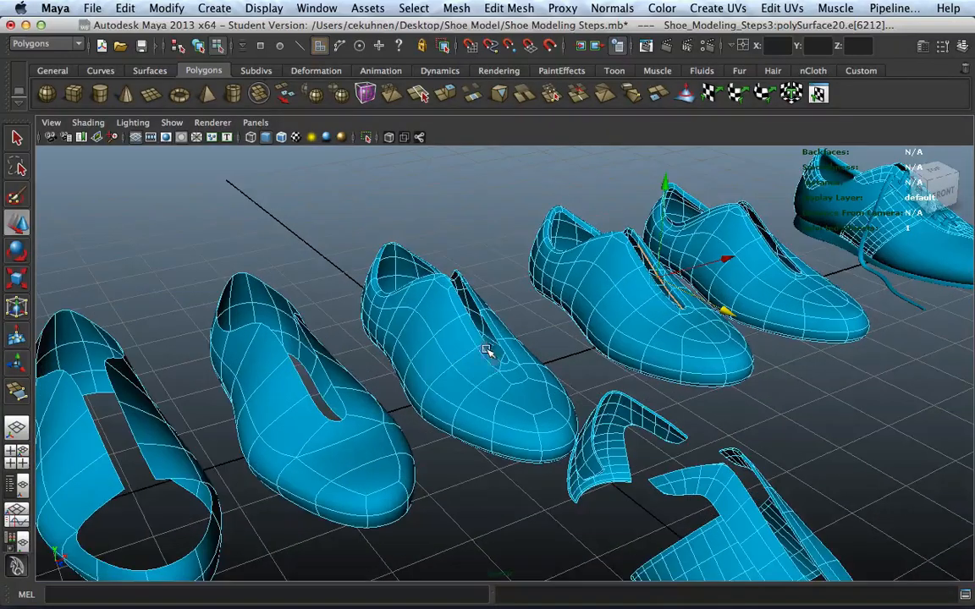
double_click(350, 457)
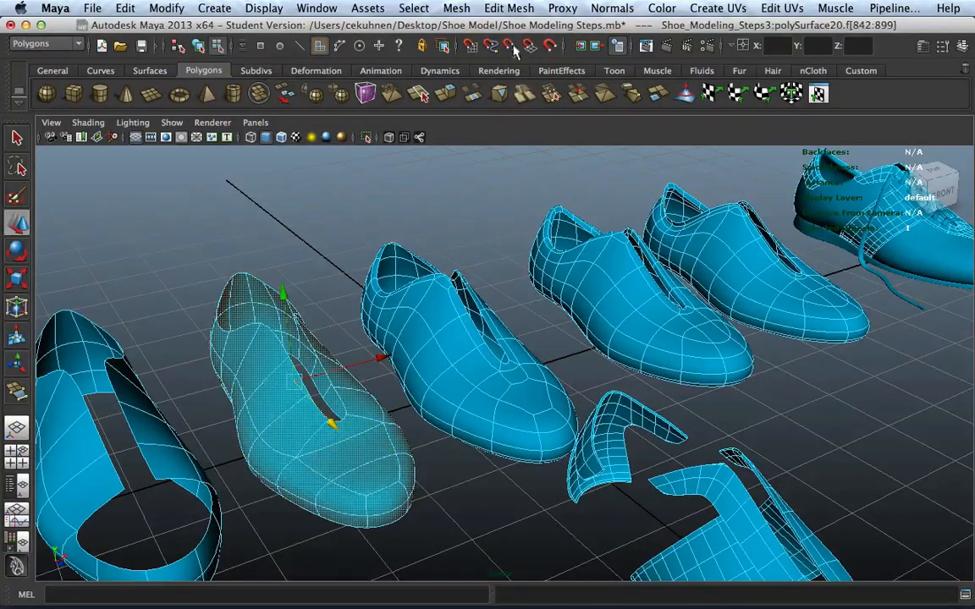
Extrude the selected shoe's faces with a thickness of -0.2 and undo the extrusion
click(509, 7)
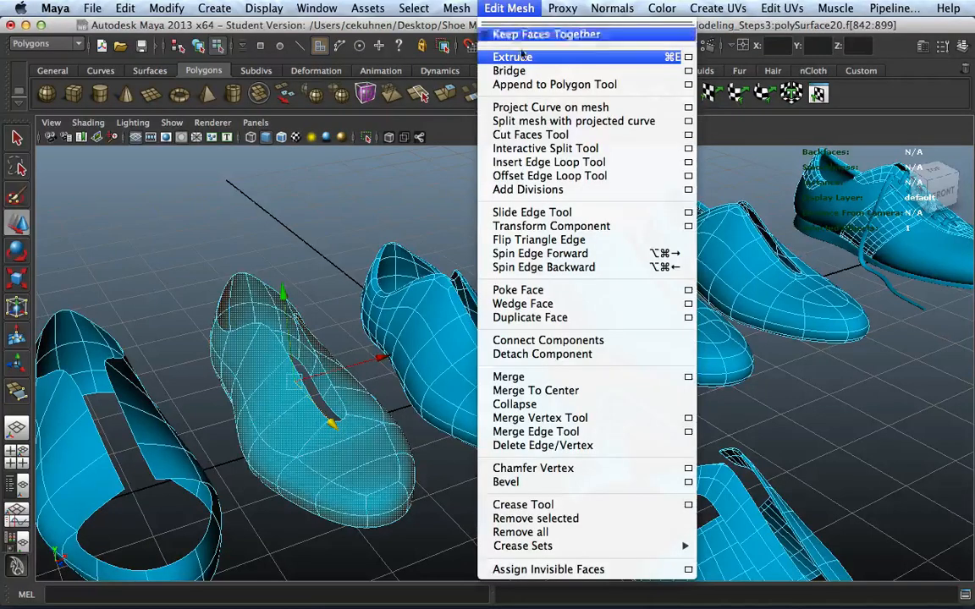
click(689, 57)
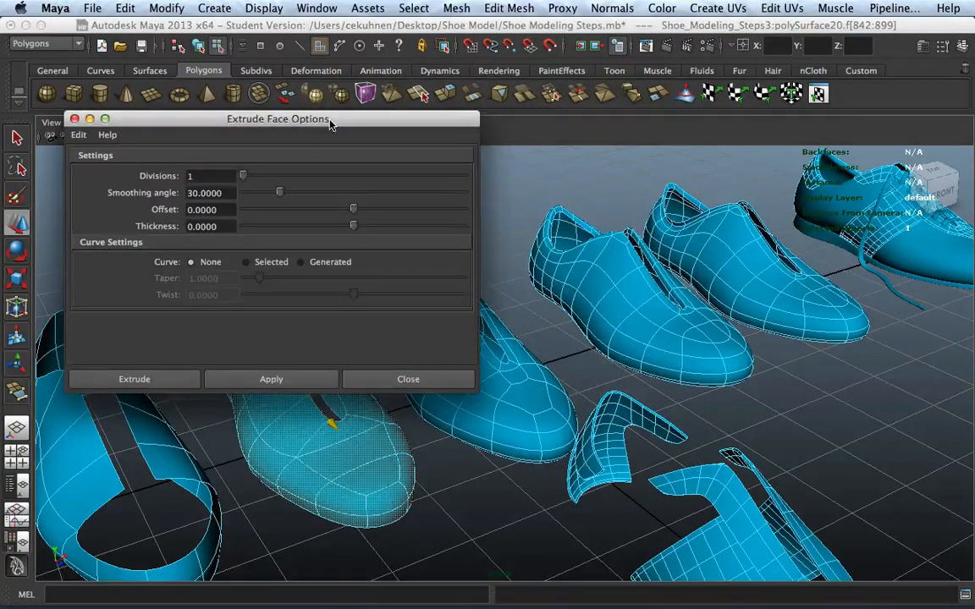
drag(330, 125, 666, 111)
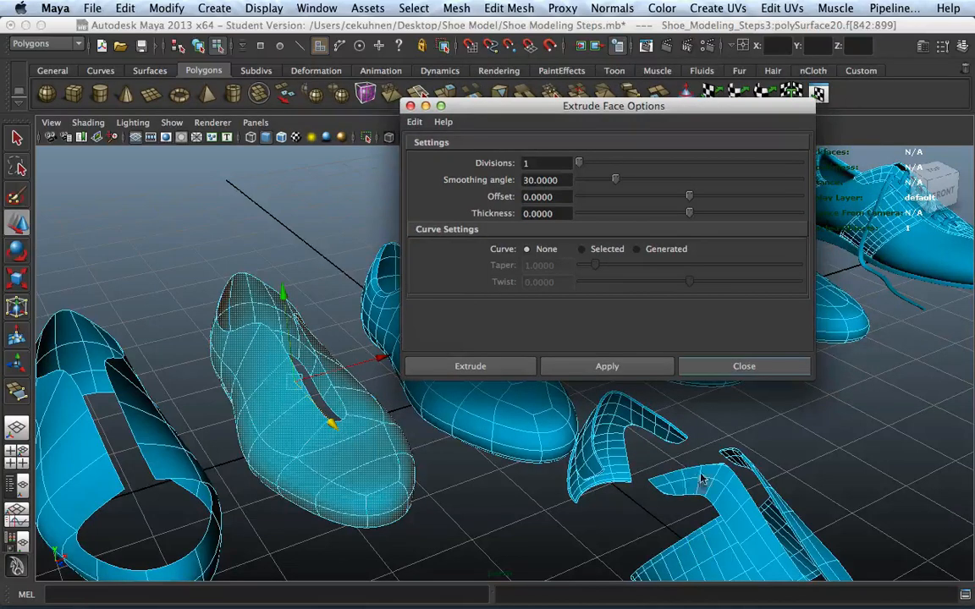
double_click(538, 213)
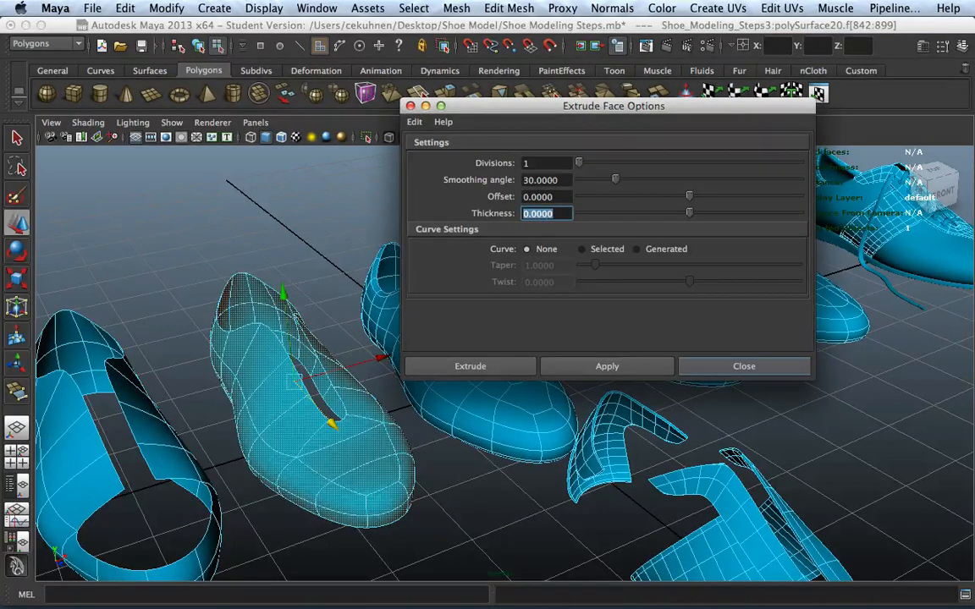
text(.2)
click(630, 373)
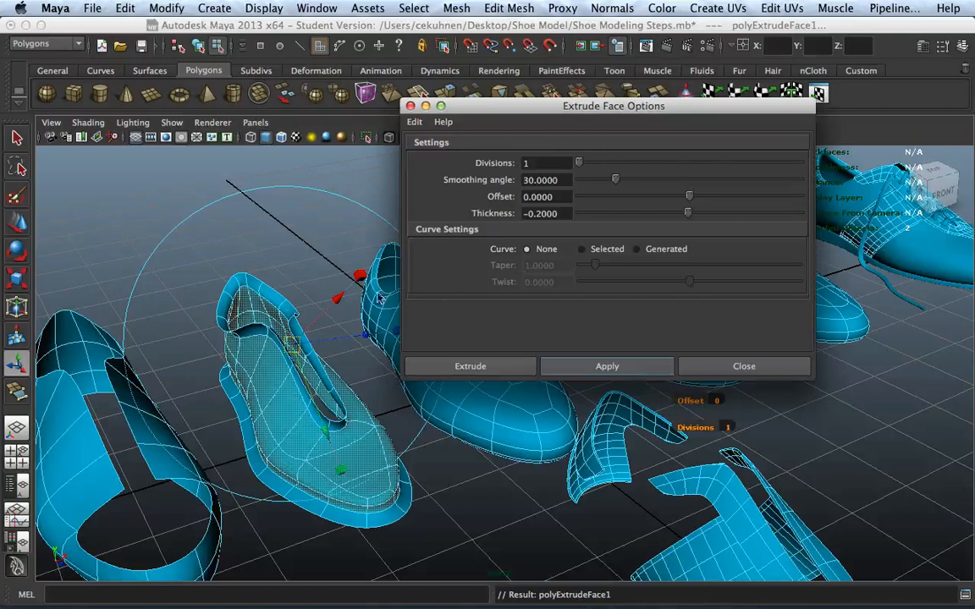
key(z)
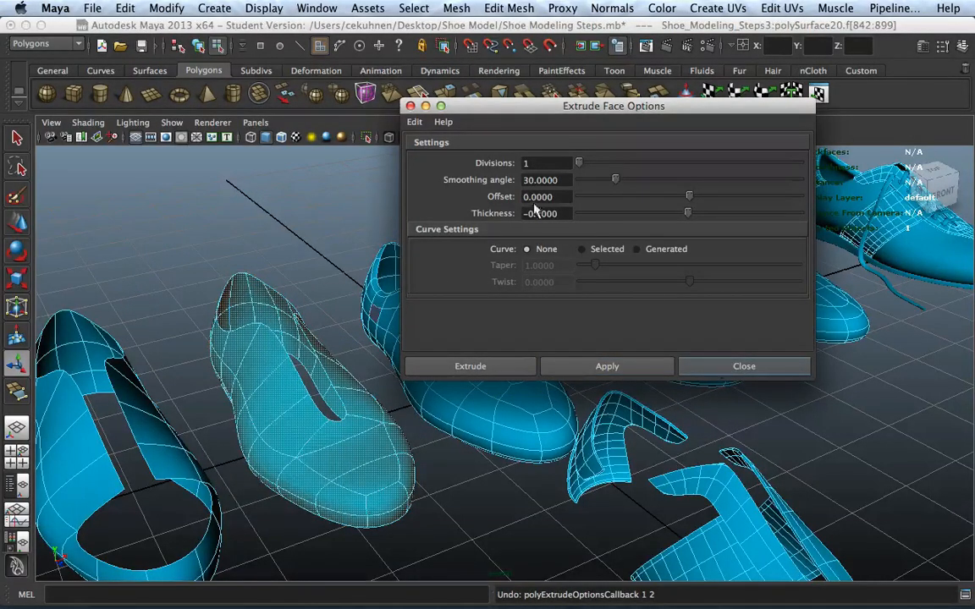
Extrude all selected faces of the closed-toe shoe with a thickness of 0.02
drag(562, 213, 498, 216)
key(BackSpace)
text(.02)
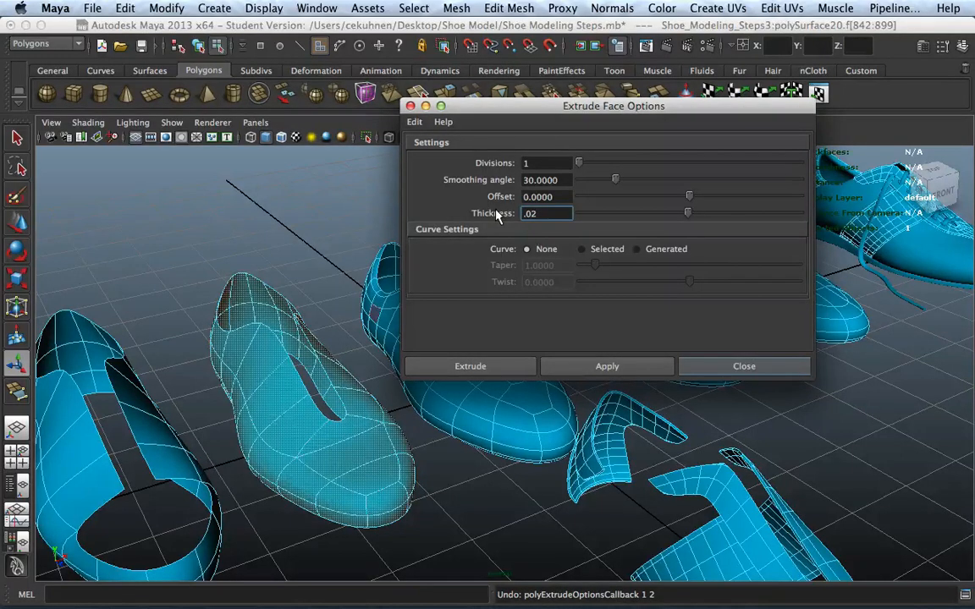
click(614, 368)
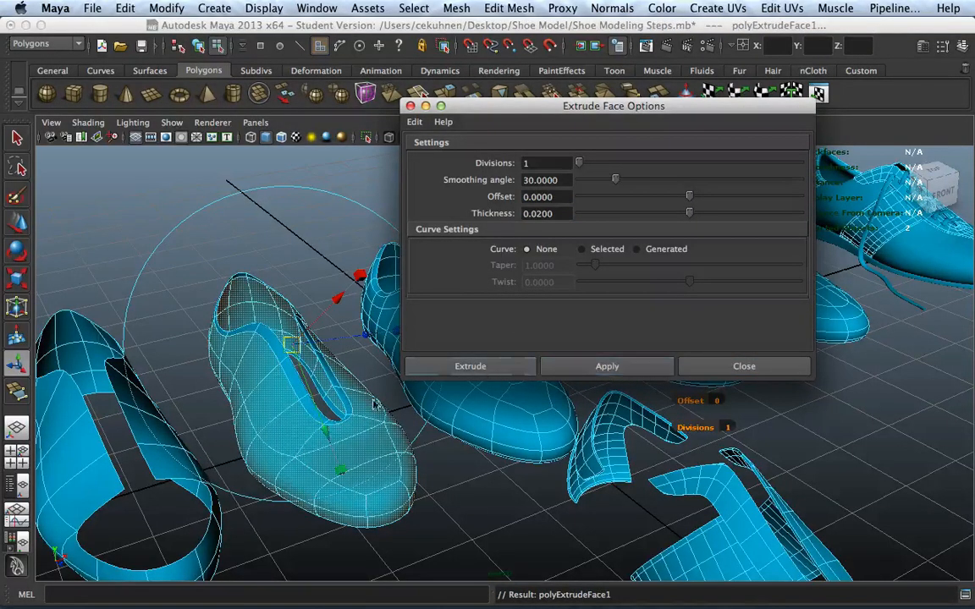
alt+drag(372, 398, 377, 428)
key(1)
click(744, 366)
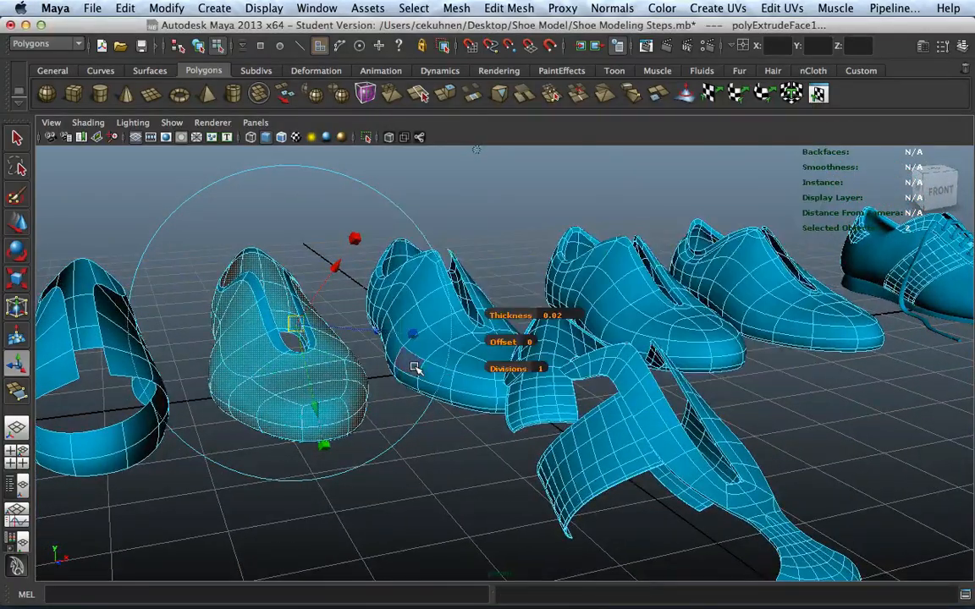
Inspect the thickened rim of the closed-toe shoe up close, and undo the extrusion and its face selection
scroll(351, 218, up, 5)
alt+middle_drag(366, 240, 464, 357)
scroll(459, 359, up, 8)
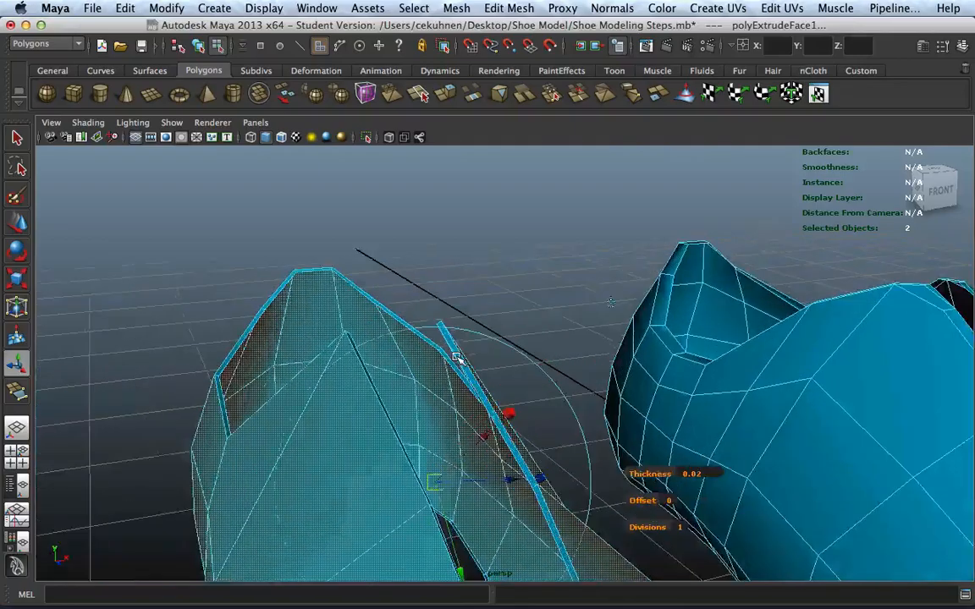
scroll(459, 359, down, 4)
mouse_move(477, 355)
alt+mouse_down()
mouse_move(505, 343)
mouse_move(450, 365)
mouse_move(471, 358)
alt+mouse_up()
scroll(468, 355, down, 5)
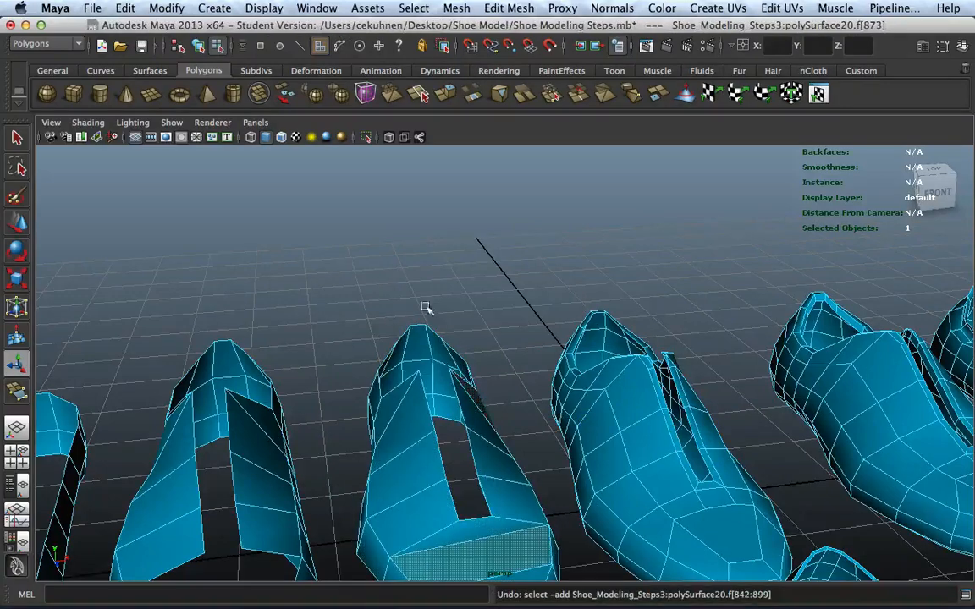
Select all faces of the closed-toe shoe and extract them into a separate object
scroll(426, 308, down, 5)
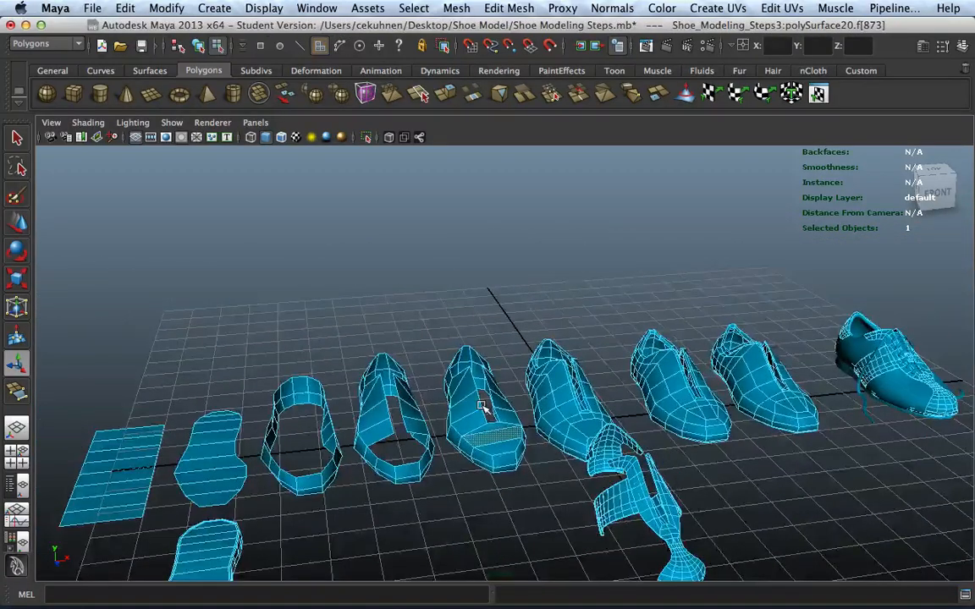
scroll(485, 406, up, 4)
alt+middle_drag(501, 417, 481, 339)
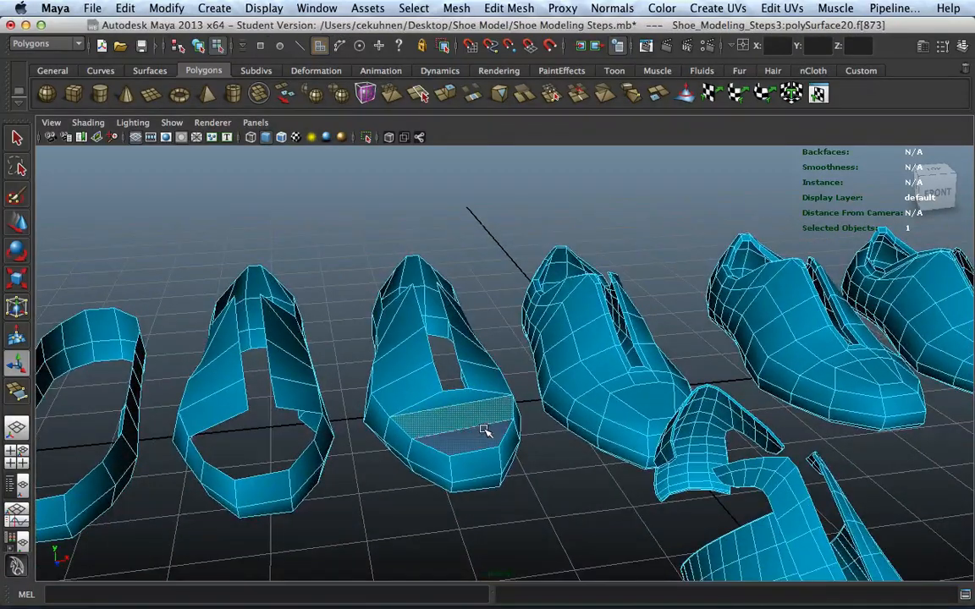
key(3)
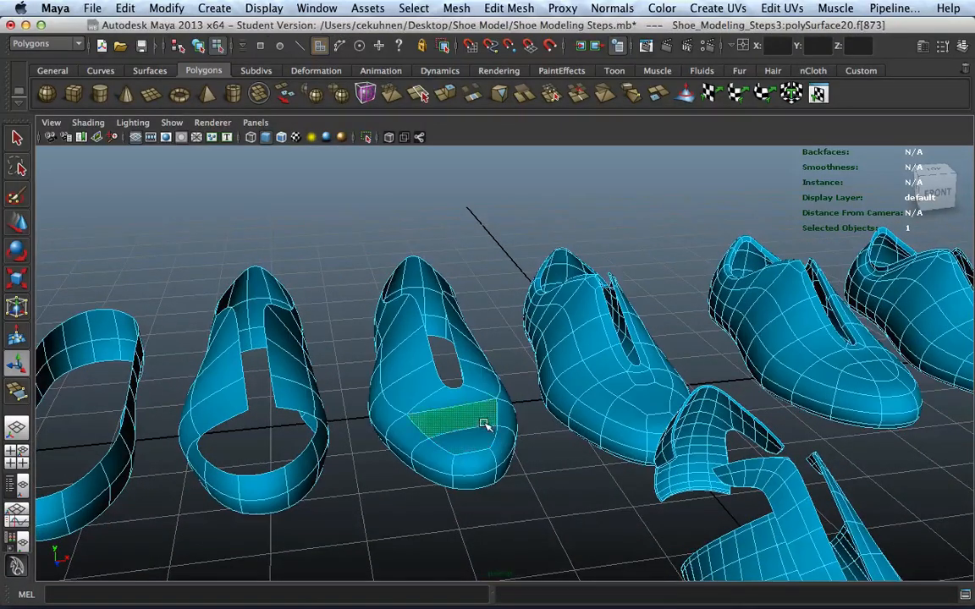
double_click(469, 420)
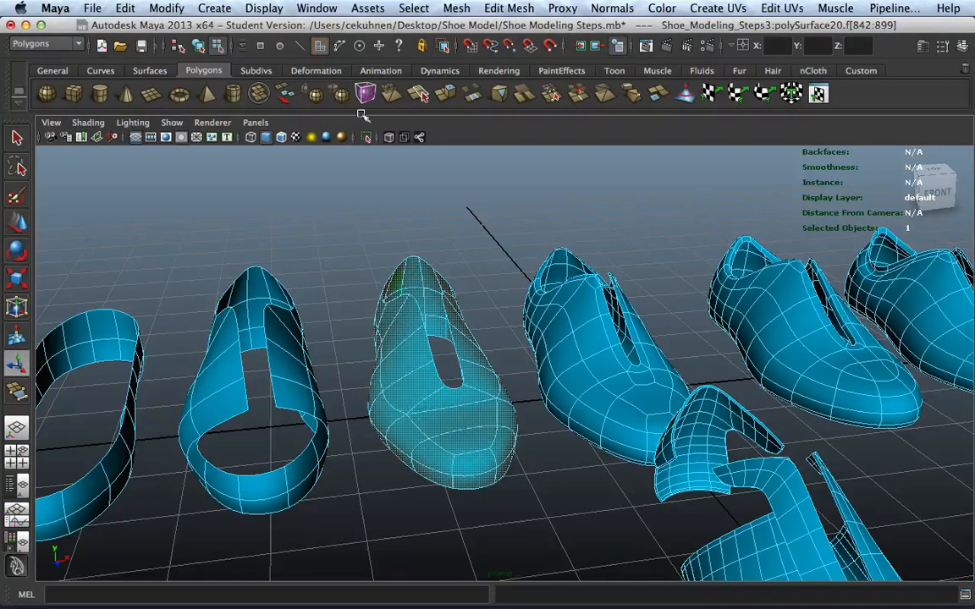
click(317, 7)
mouse_move(383, 7)
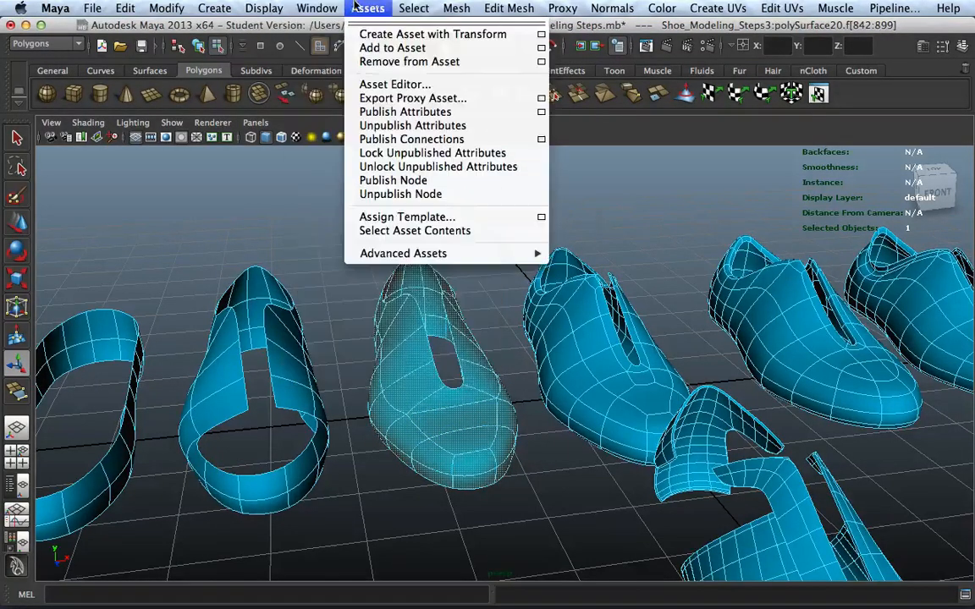
mouse_move(441, 8)
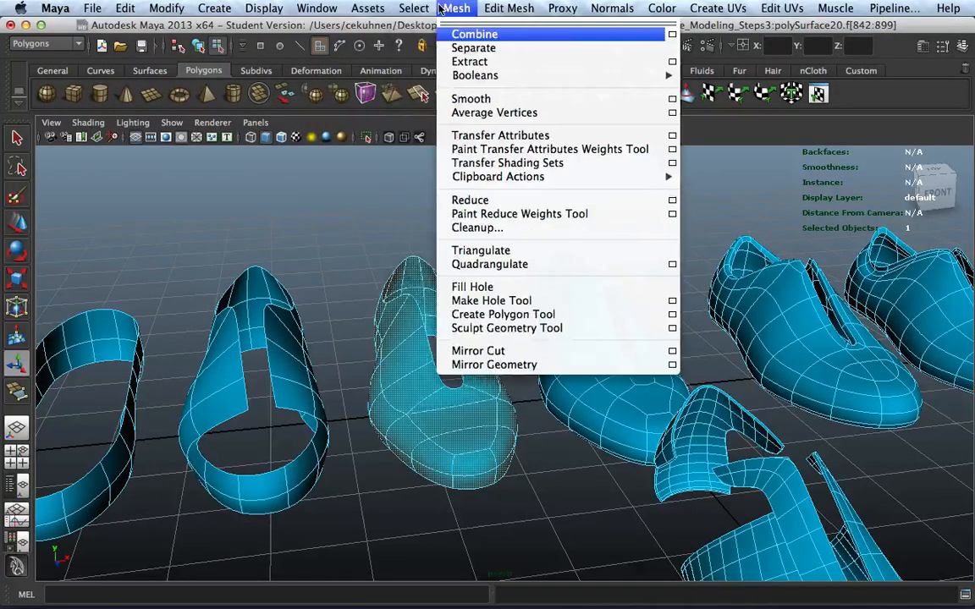
click(473, 47)
Hide the extracted closed-toe shoe and undo the hiding
click(18, 146)
right_drag(244, 359, 252, 427)
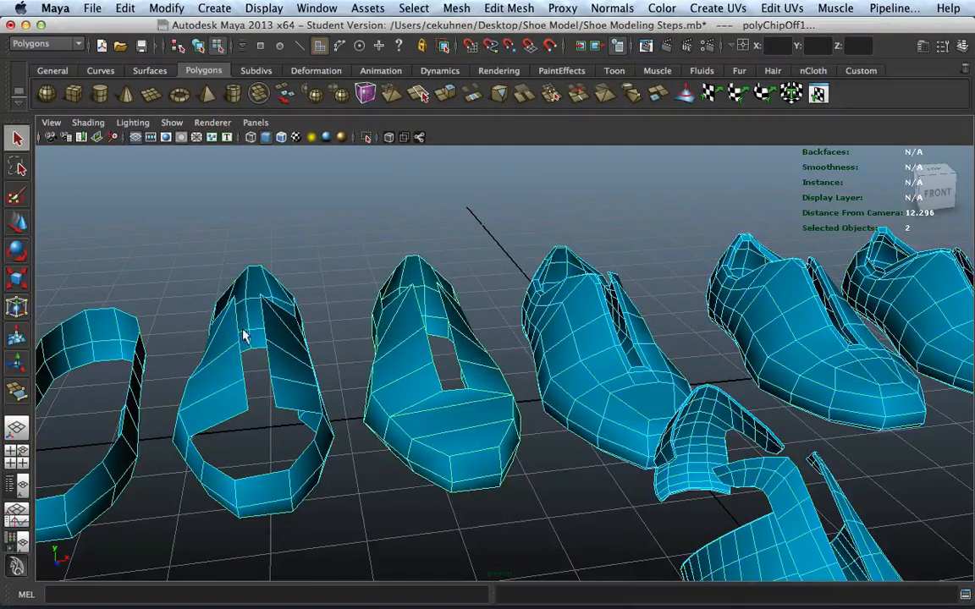
key(Delete)
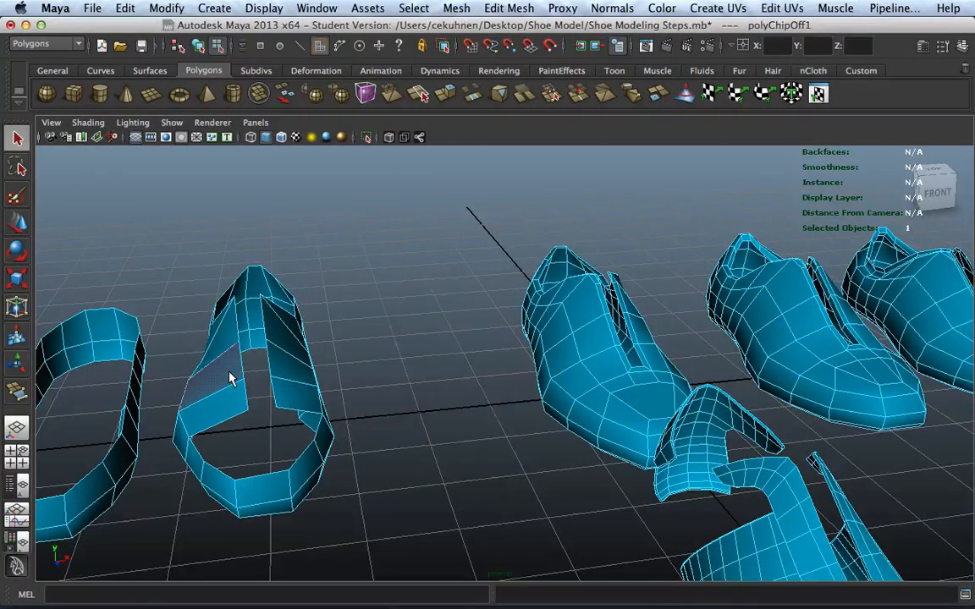
key(ctrl+z)
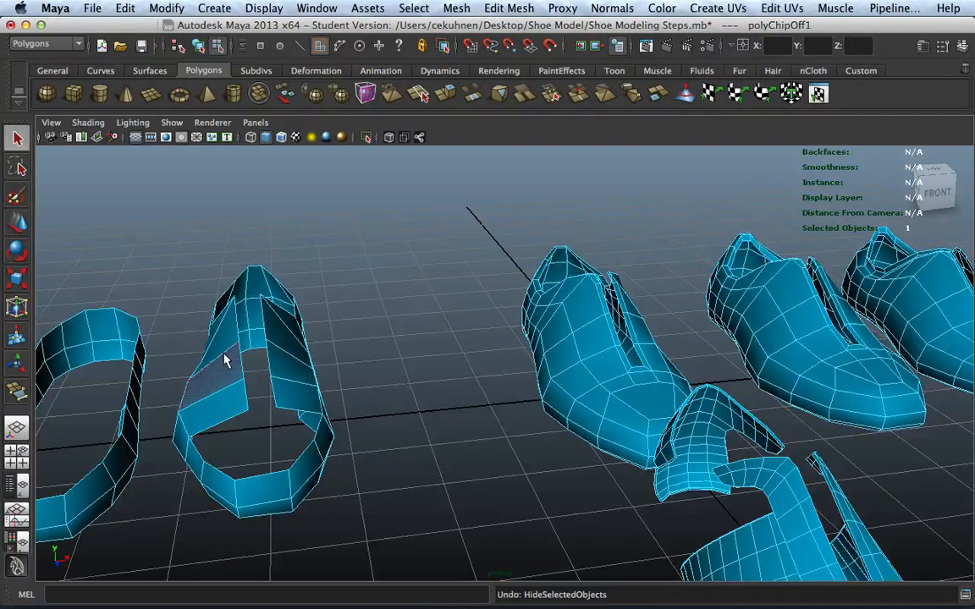
Select the mesh holding the other shoe stages and hide it, isolating the extracted closed-toe shoe
click(314, 312)
click(293, 325)
right_drag(291, 332, 329, 319)
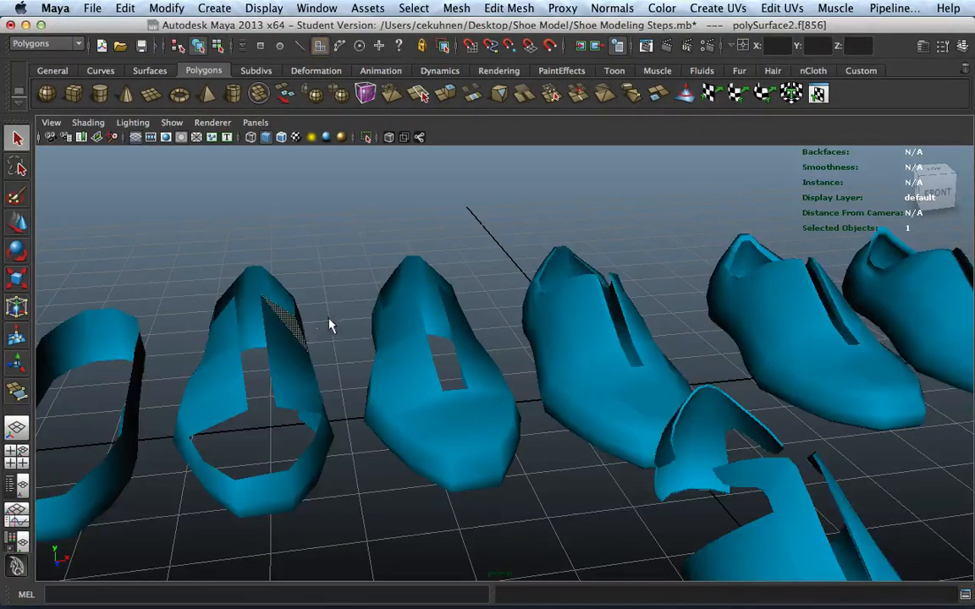
key(ctrl+h)
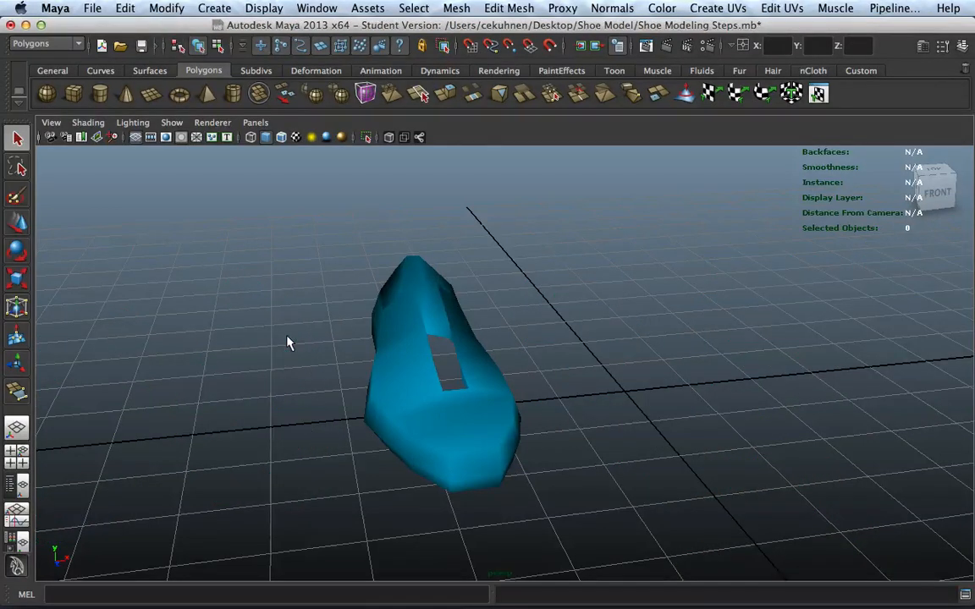
Duplicate the isolated shoe in place and select all faces of the original
click(398, 355)
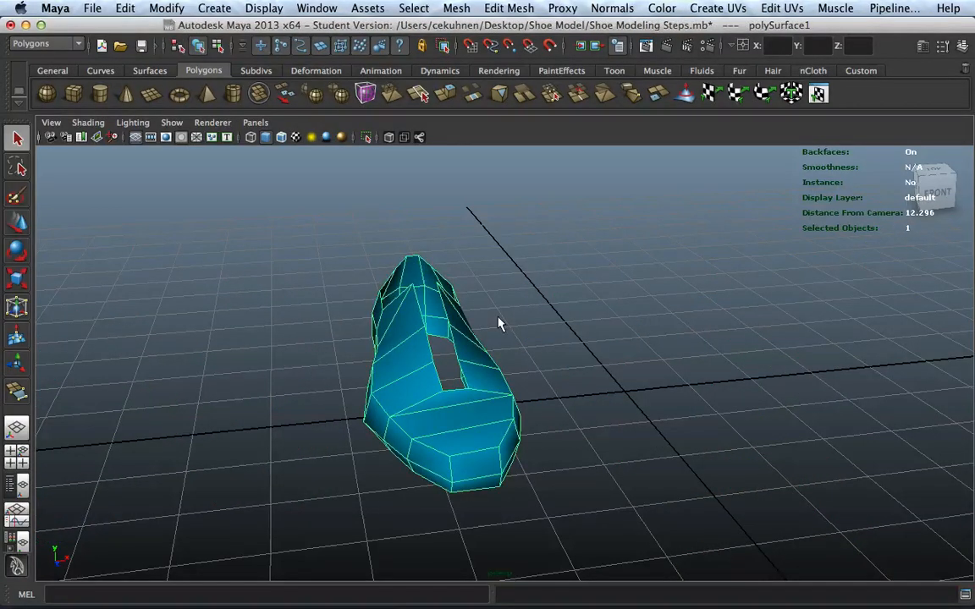
key(ctrl+d)
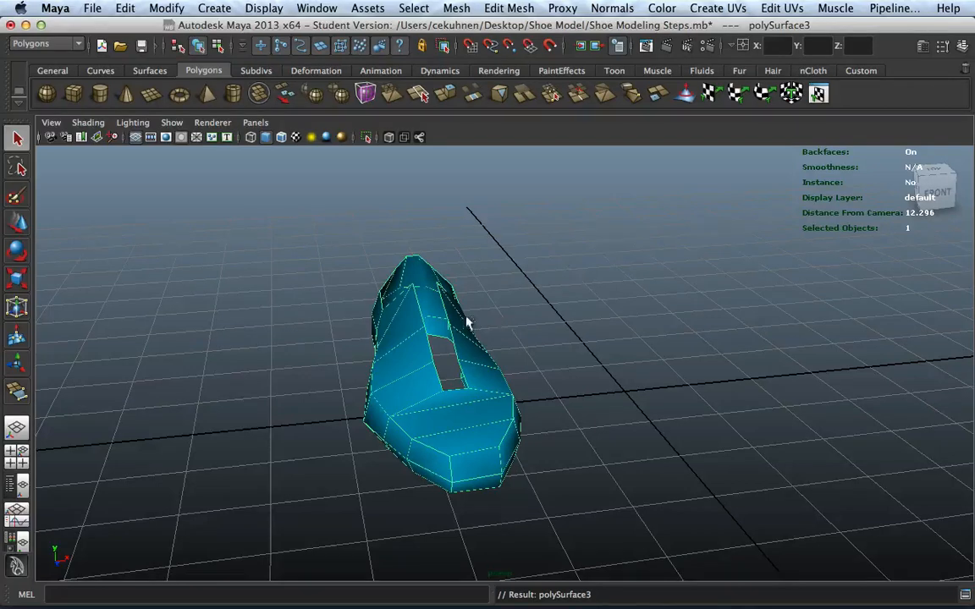
scroll(462, 313, up, 4)
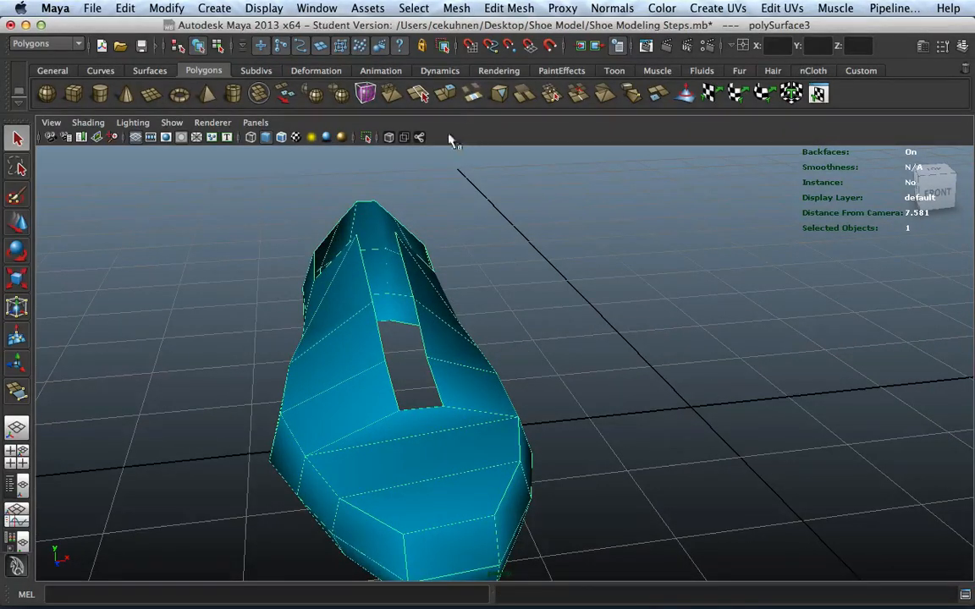
mouse_move(364, 345)
right_down()
mouse_move(366, 332)
mouse_move(331, 344)
mouse_move(366, 371)
mouse_move(351, 358)
right_up()
double_click(349, 352)
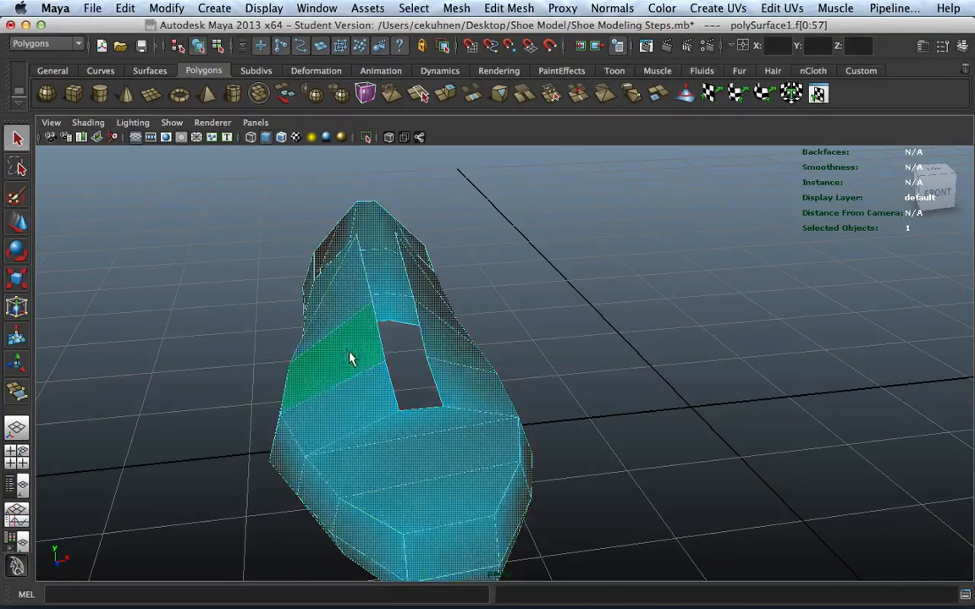
alt+drag(551, 287, 541, 291)
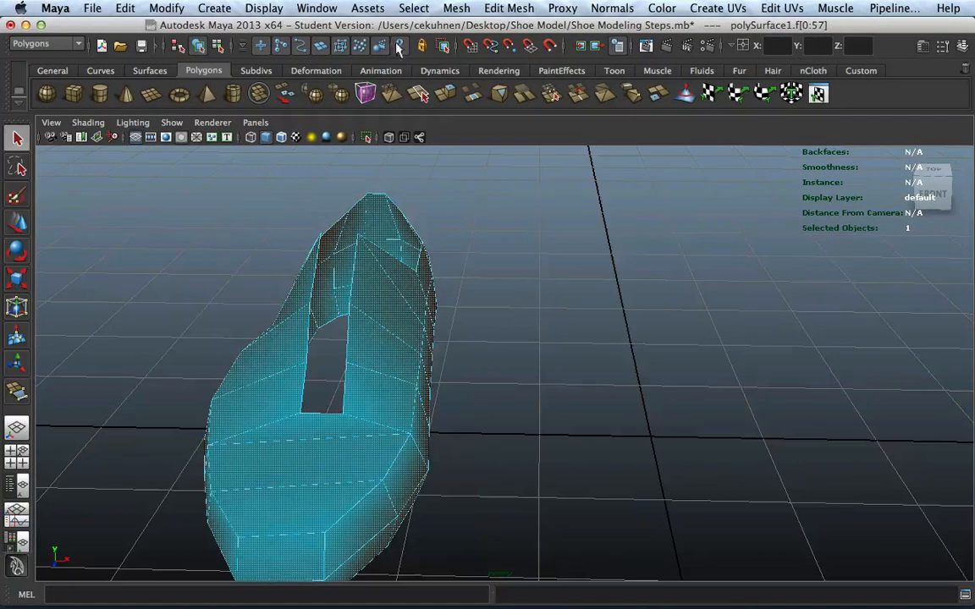
Extrude all faces of the original shoe inward with a thickness of -0.05
click(509, 8)
click(687, 57)
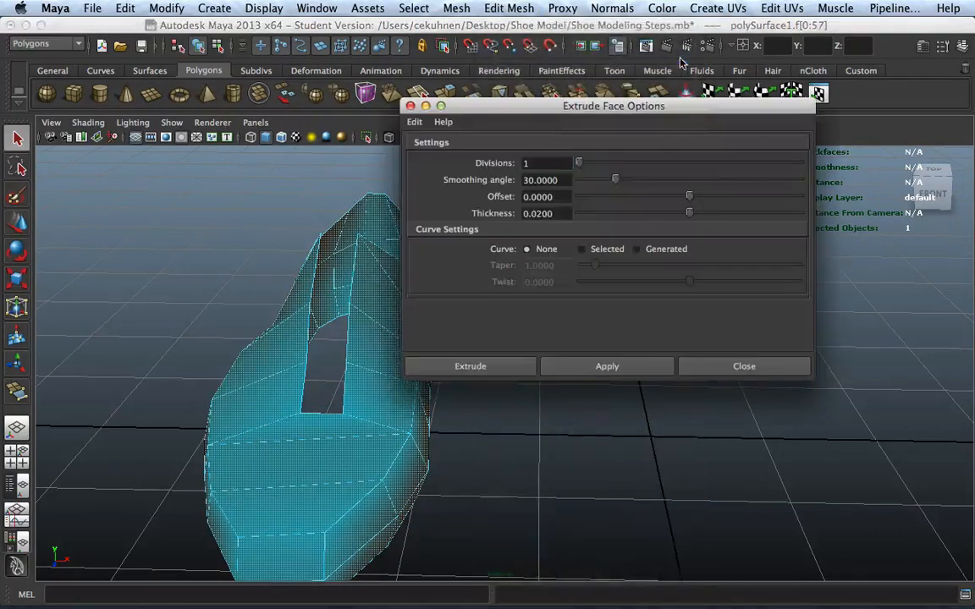
click(525, 214)
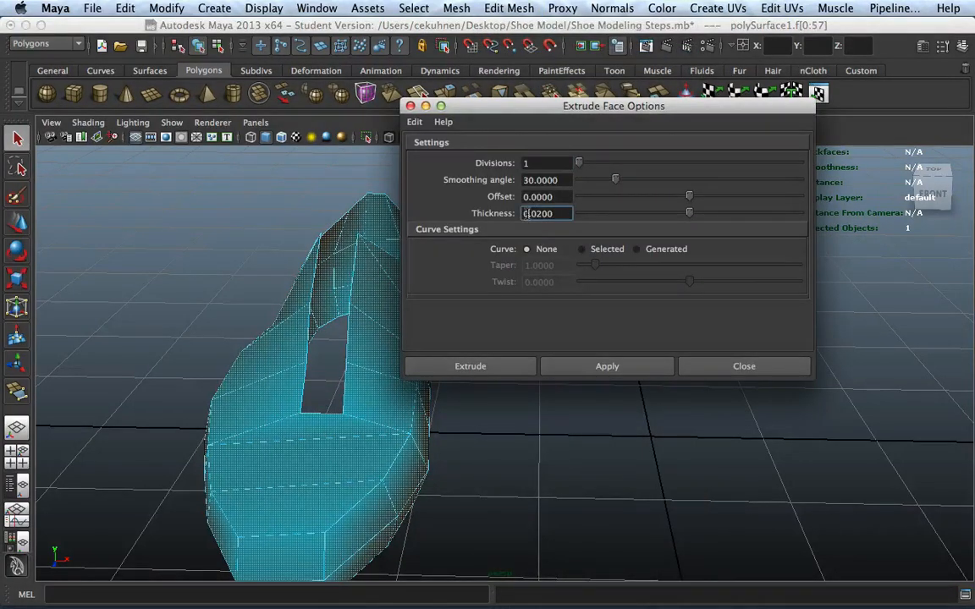
text(-)
click(623, 370)
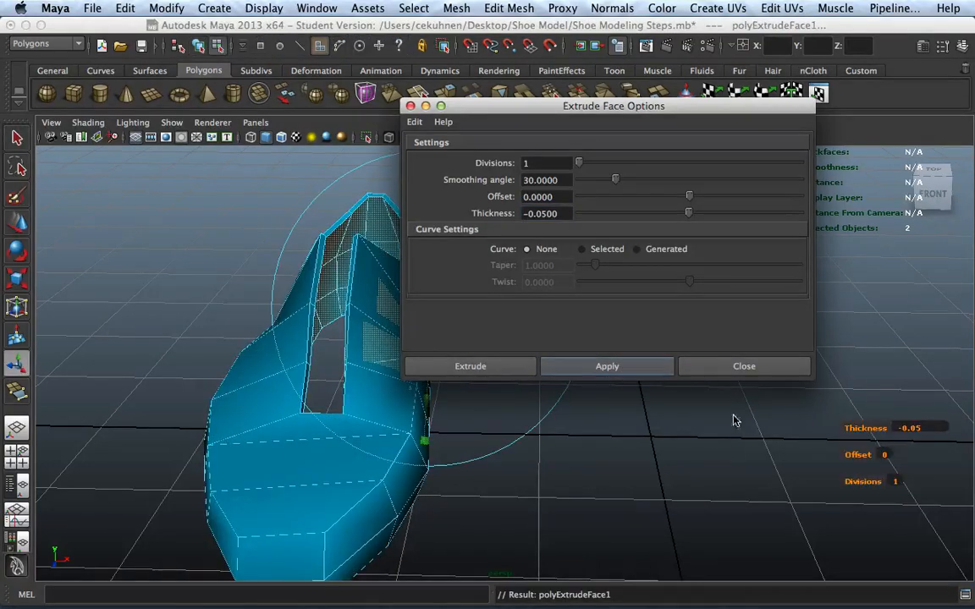
click(725, 368)
alt+drag(489, 323, 326, 219)
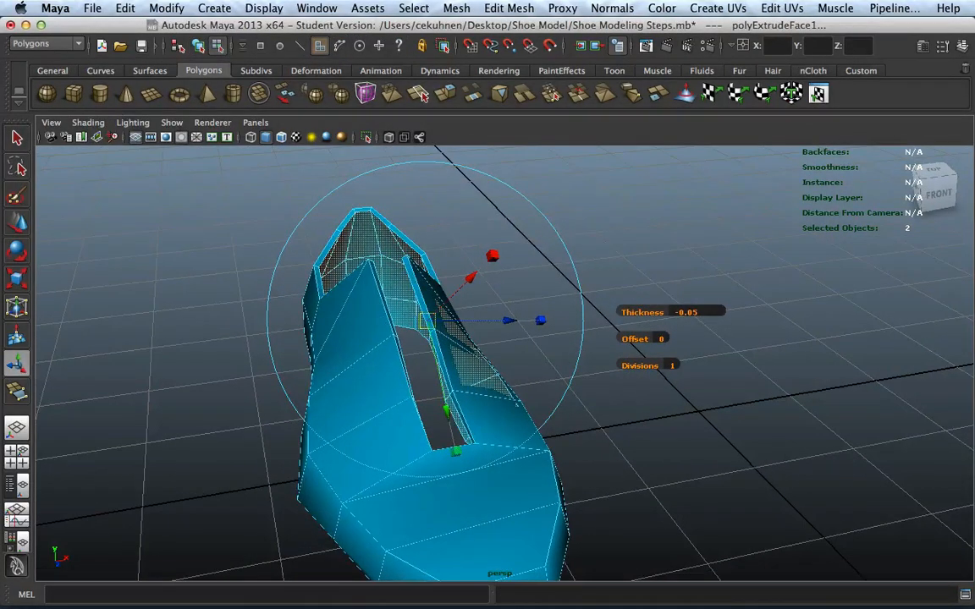
Select the thickened shoe as a whole object and move it sideways, clear of its single-layer duplicate
key(q)
click(83, 185)
alt+drag(583, 398, 796, 404)
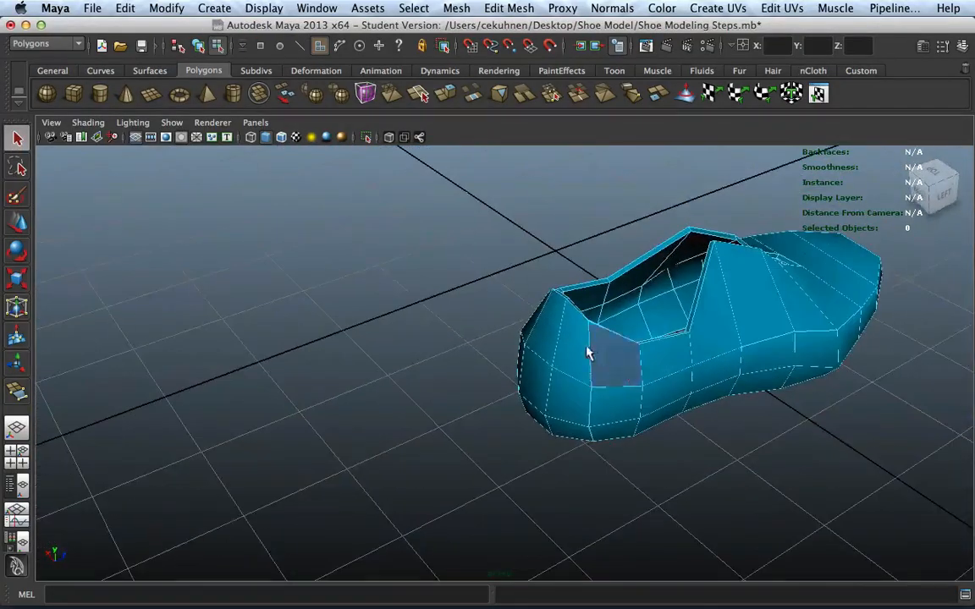
click(566, 342)
right_drag(550, 329, 595, 311)
alt+drag(678, 389, 412, 402)
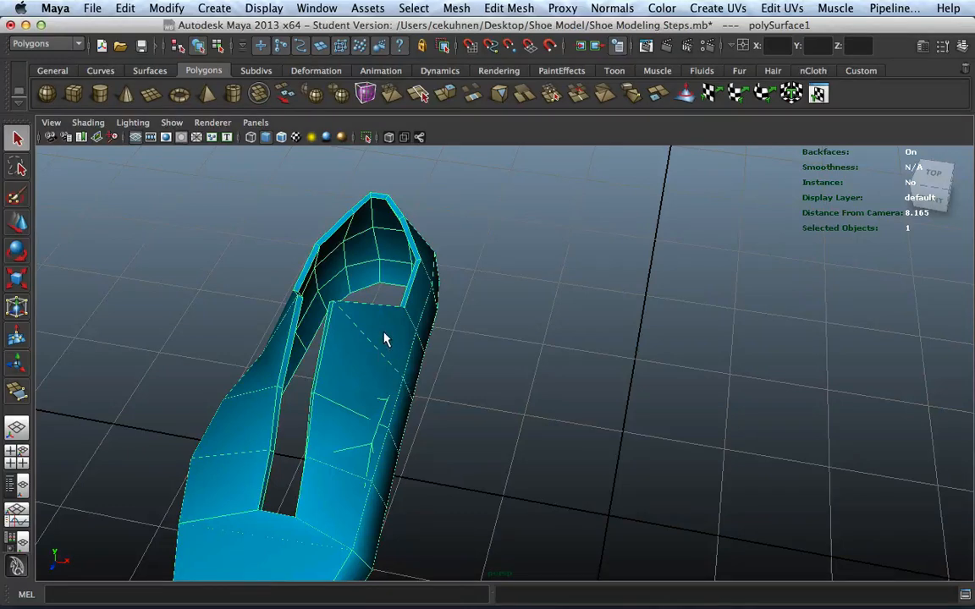
key(w)
key(e)
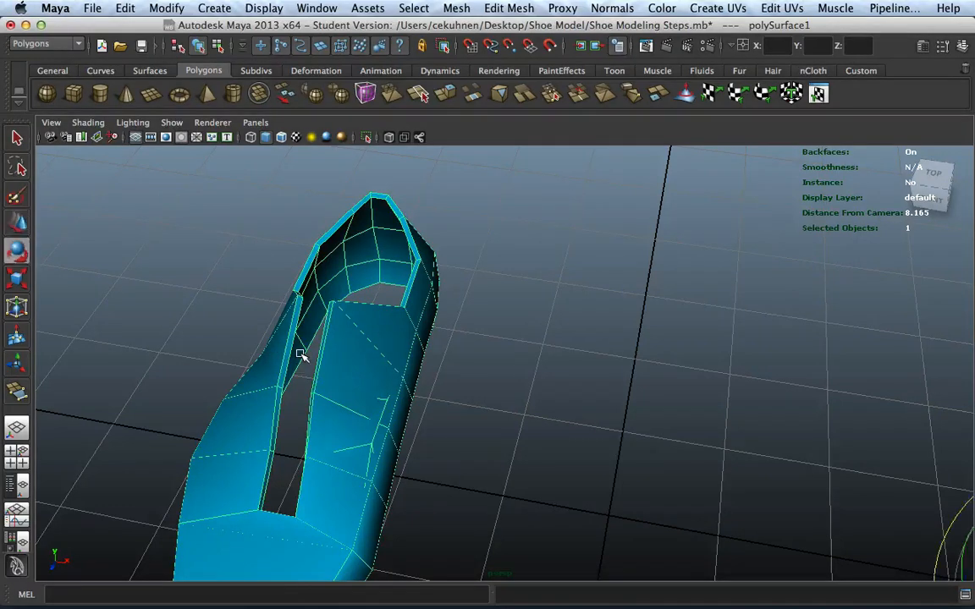
scroll(403, 384, down, 4)
key(w)
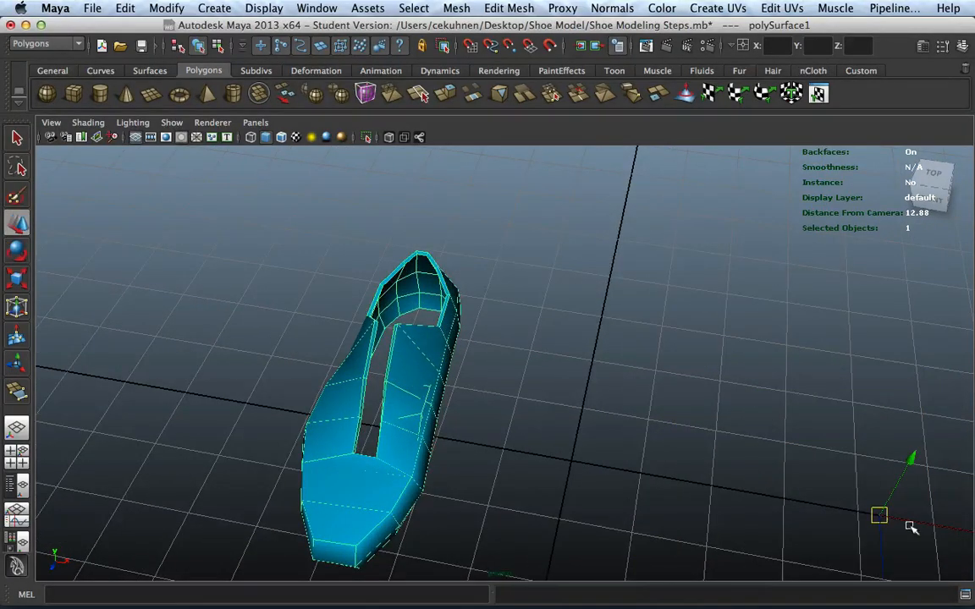
drag(887, 517, 728, 460)
Turn on the smooth preview for the thickened shoe and select the face loop around the rim of its open underside
alt+drag(339, 340, 455, 279)
alt+middle_drag(454, 278, 518, 392)
scroll(518, 392, up, 8)
alt+drag(518, 392, 569, 341)
scroll(546, 372, down, 6)
key(3)
right_drag(517, 244, 522, 281)
scroll(517, 265, up, 3)
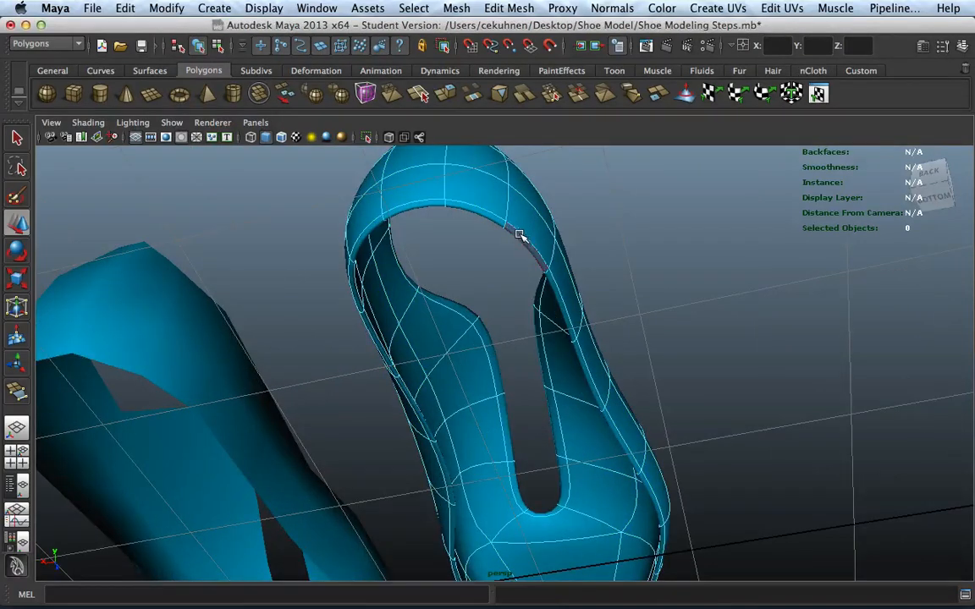
click(517, 234)
shift+double_click(496, 220)
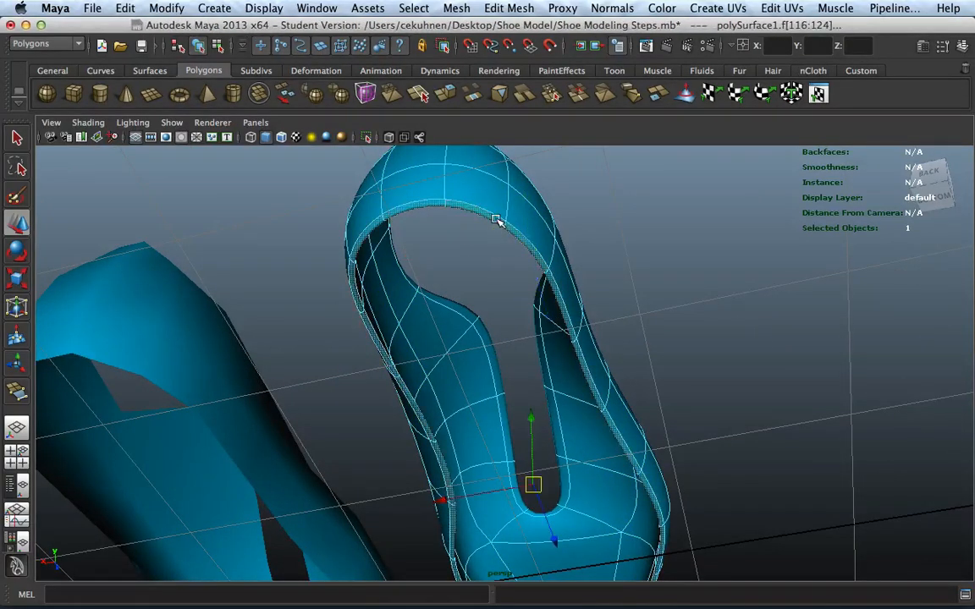
Clear the underside rim selection and select a single face on the smoothed shoe's side, next to the foot opening
click(634, 375)
alt+drag(635, 375, 479, 353)
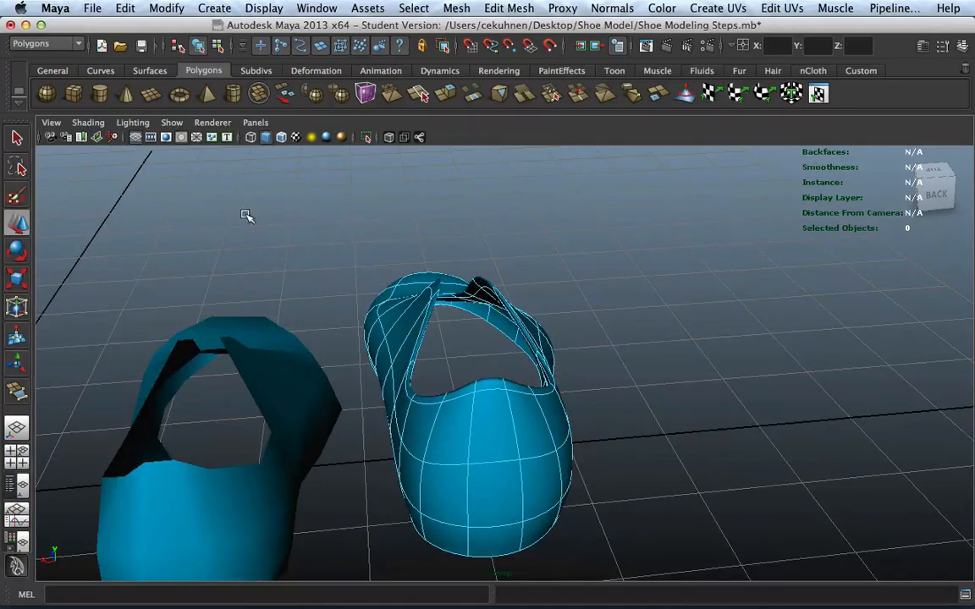
click(18, 138)
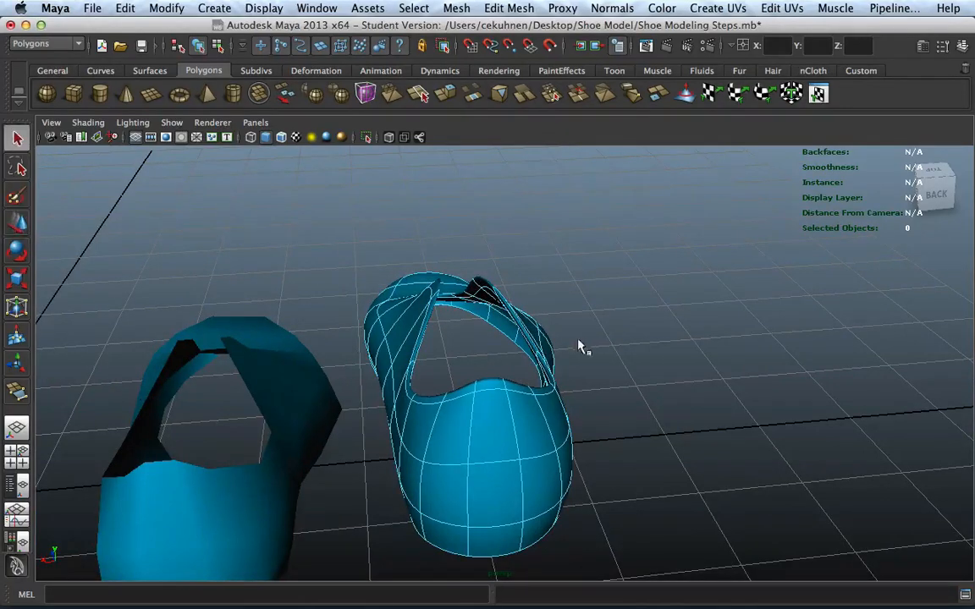
alt+drag(569, 398, 534, 432)
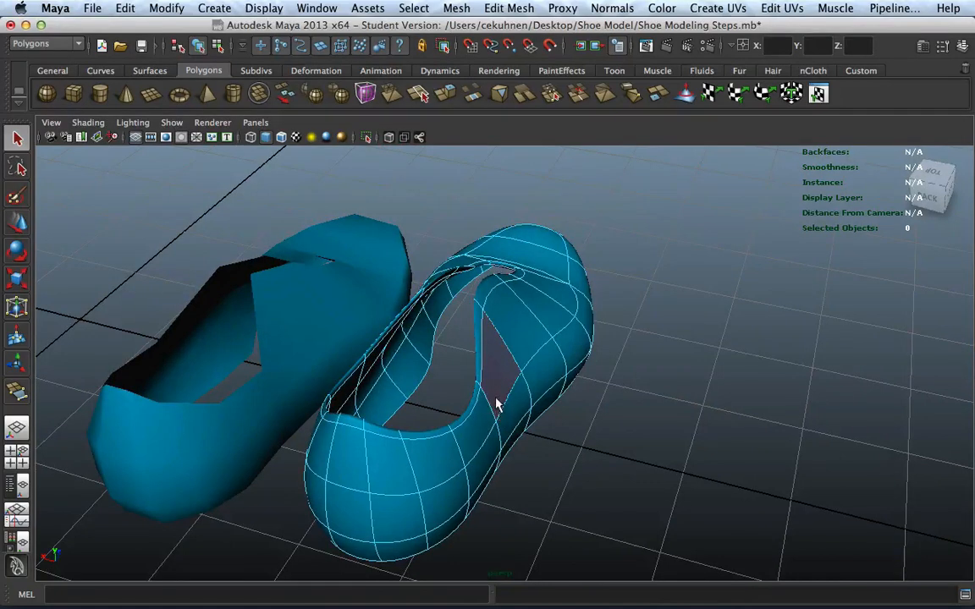
click(501, 394)
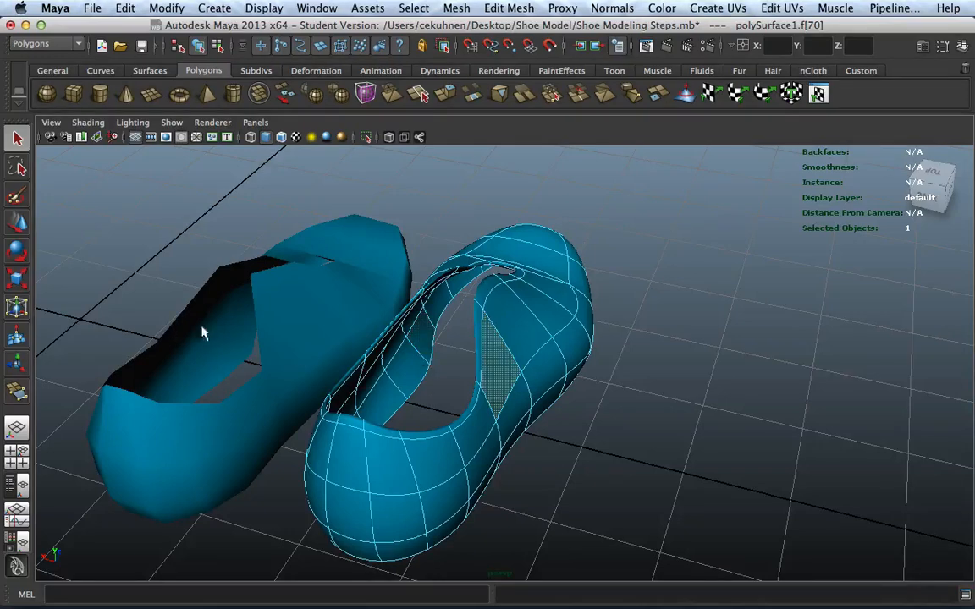
Delete both the smoothed thickened shoe and its single-layer duplicate as whole objects
right_click(418, 301)
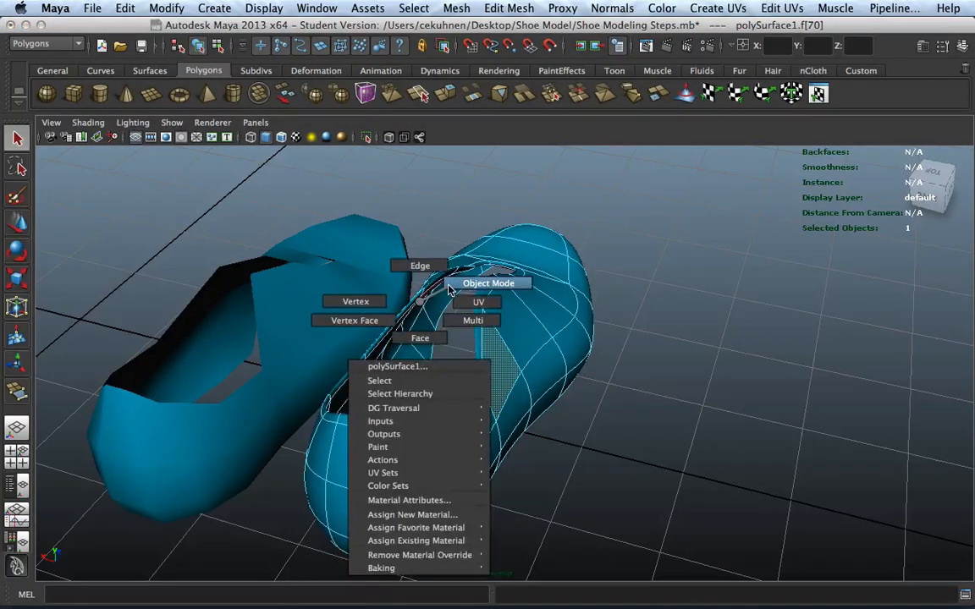
click(450, 290)
shift+click(342, 289)
key(Delete)
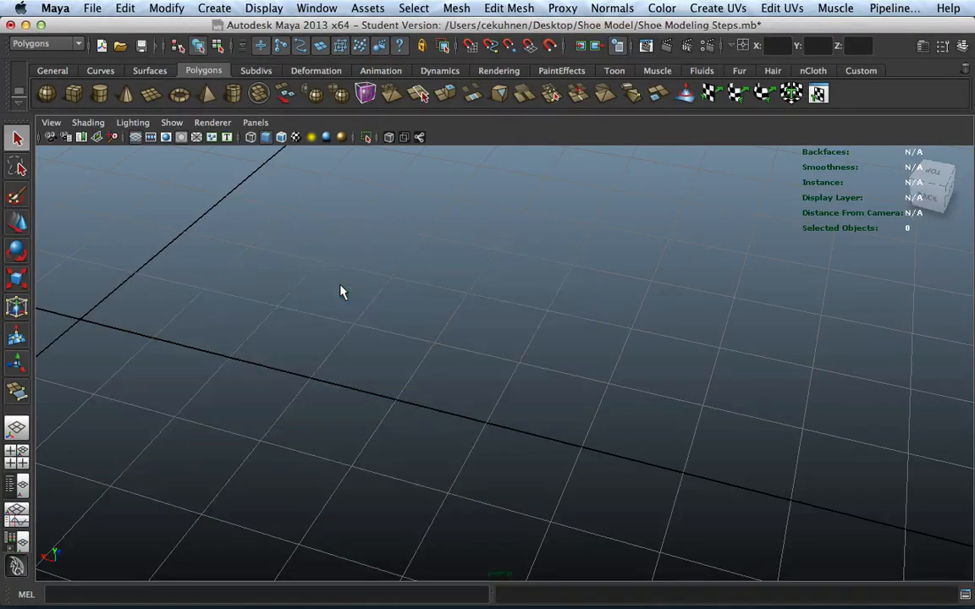
Unhide all hidden objects in the scene to bring back the other shoe modeling stages
click(456, 7)
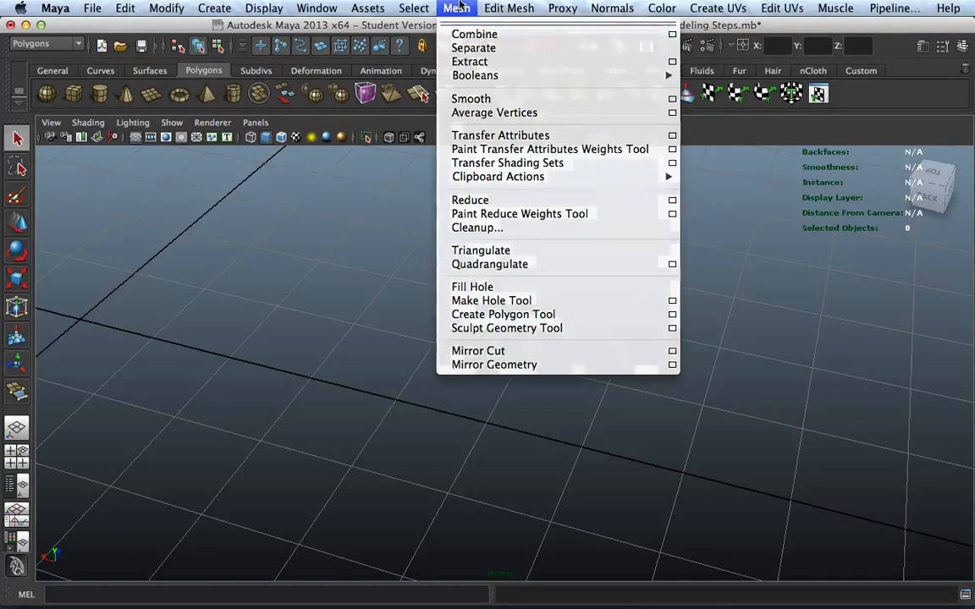
click(214, 7)
mouse_move(150, 6)
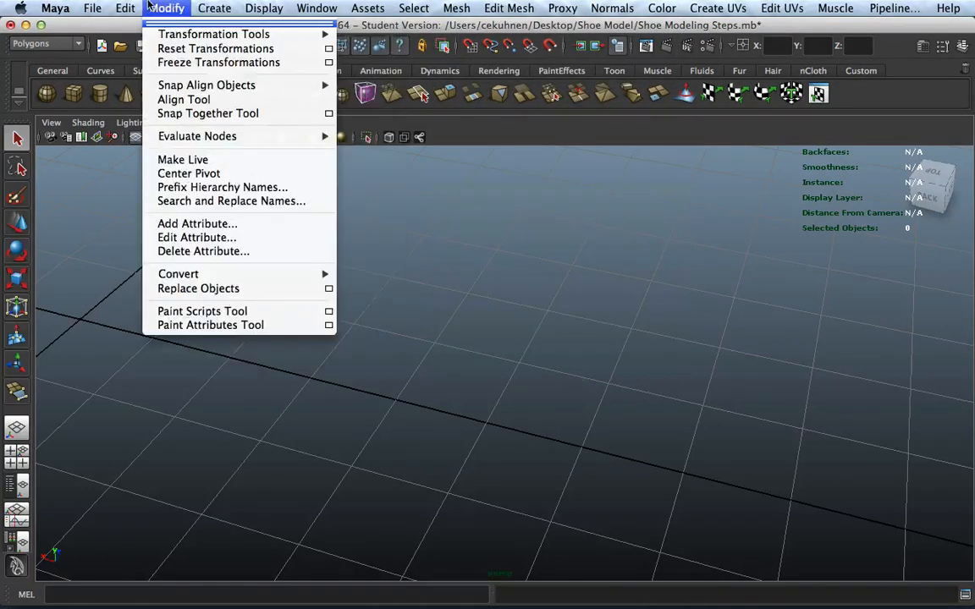
mouse_move(282, 7)
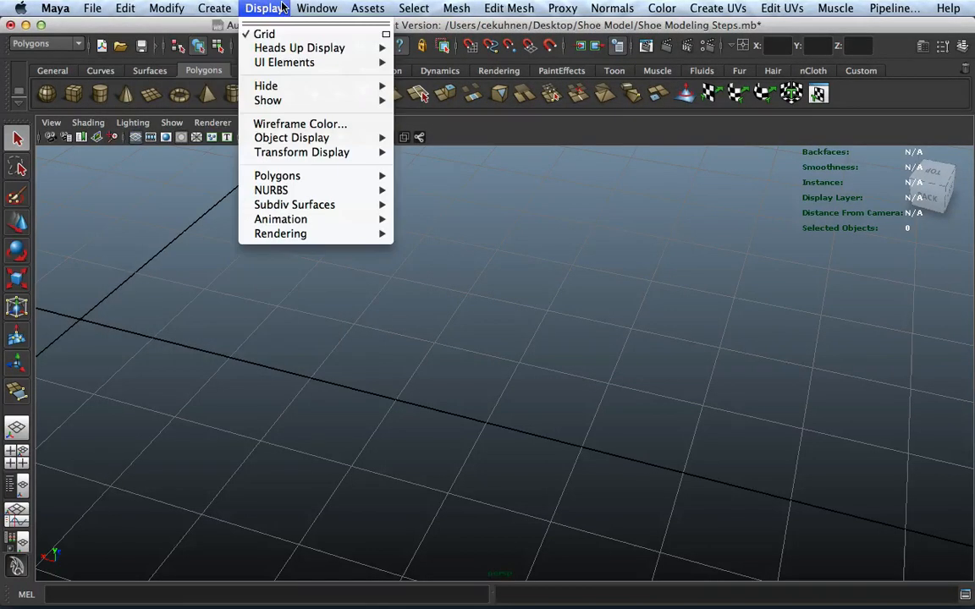
mouse_move(334, 104)
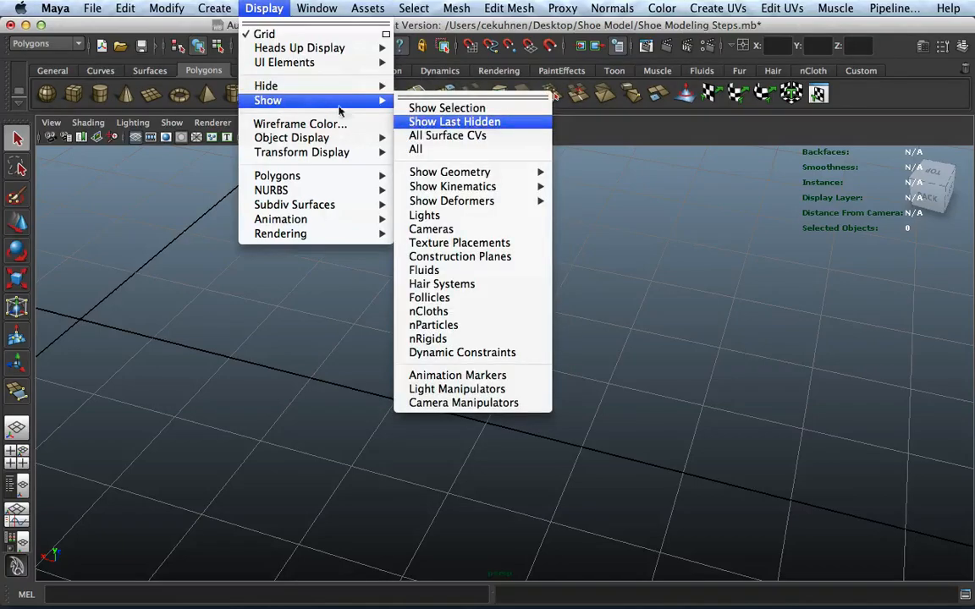
click(434, 151)
alt+drag(590, 492, 386, 355)
Undo the unhiding and the deletion of both shoes, and remove only the smoothed thickened shoe
key(z)
key(z)
key(z)
key(z)
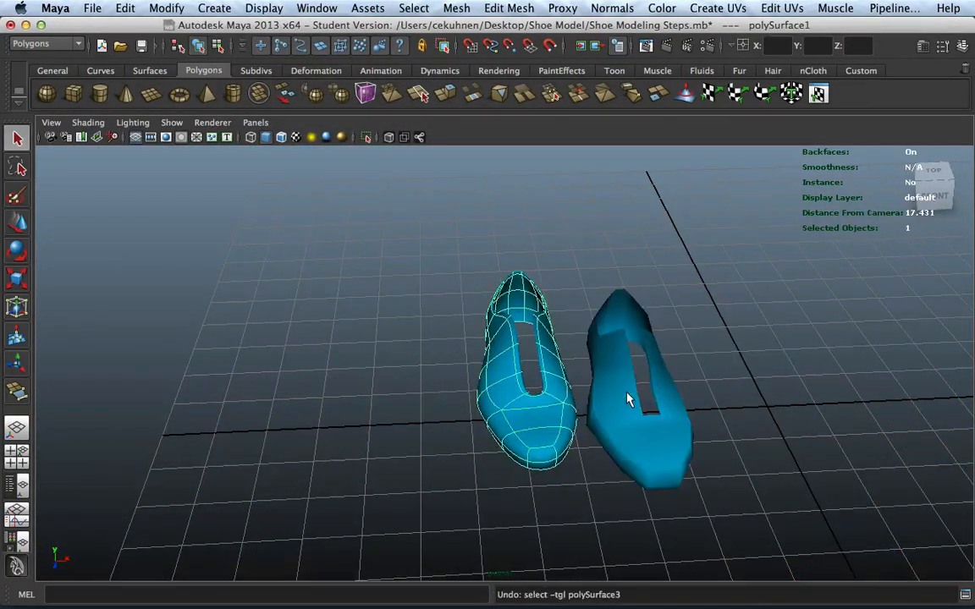
key(z)
key(z)
key(z)
key(z)
key(z)
key(z)
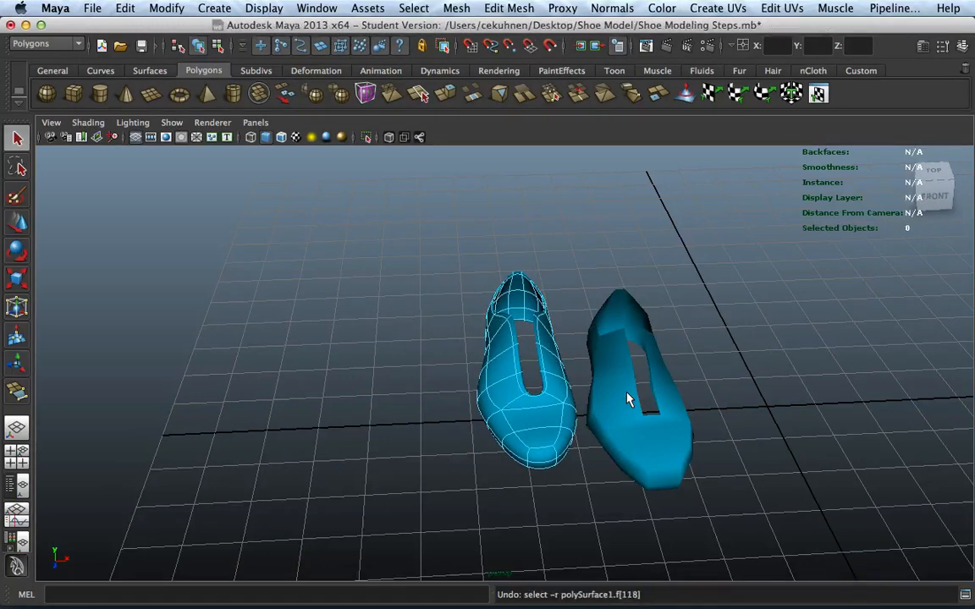
key(z)
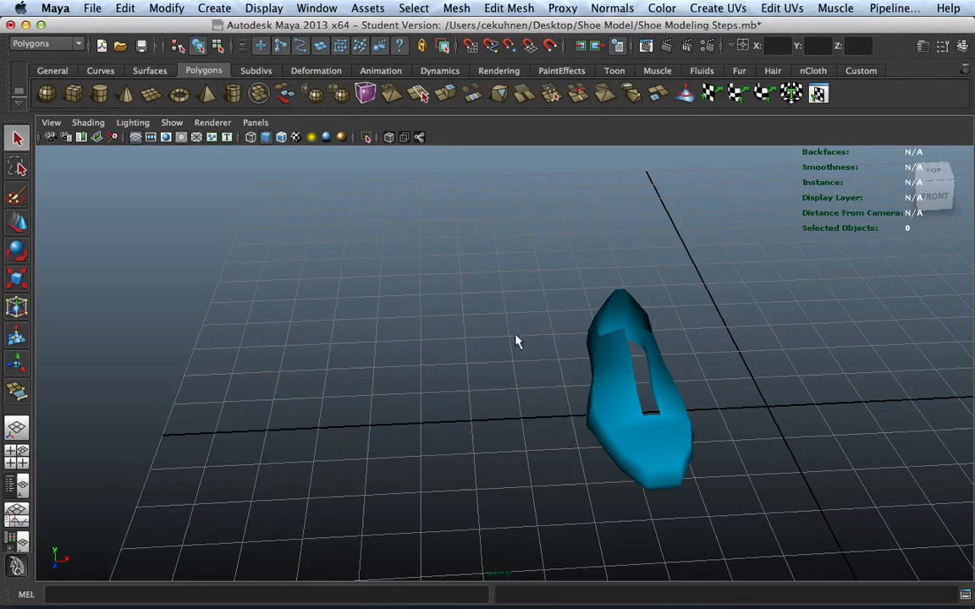
Show all hidden objects alongside the remaining single-layer shoe
click(317, 7)
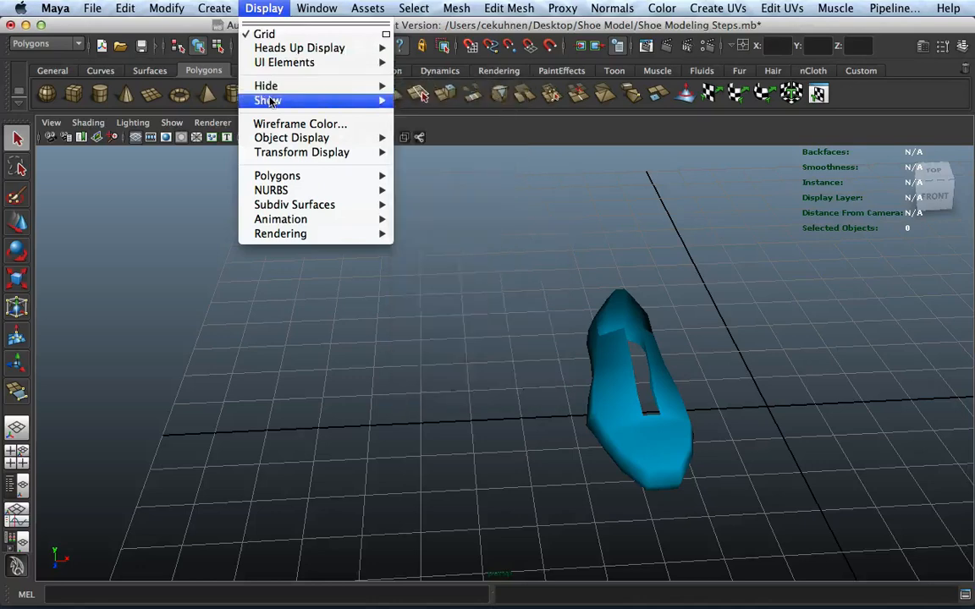
mouse_move(268, 99)
click(417, 149)
Turn on the smooth preview for the single-layer shoe and for the mesh of the other modeling stages
alt+middle_drag(637, 385, 546, 372)
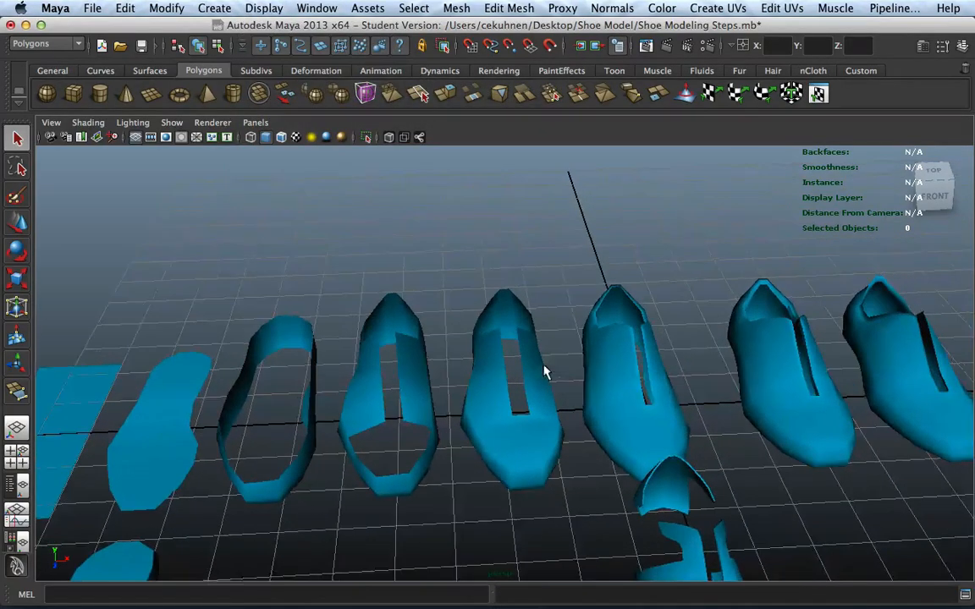
alt+right_drag(546, 373, 597, 375)
click(529, 370)
key(3)
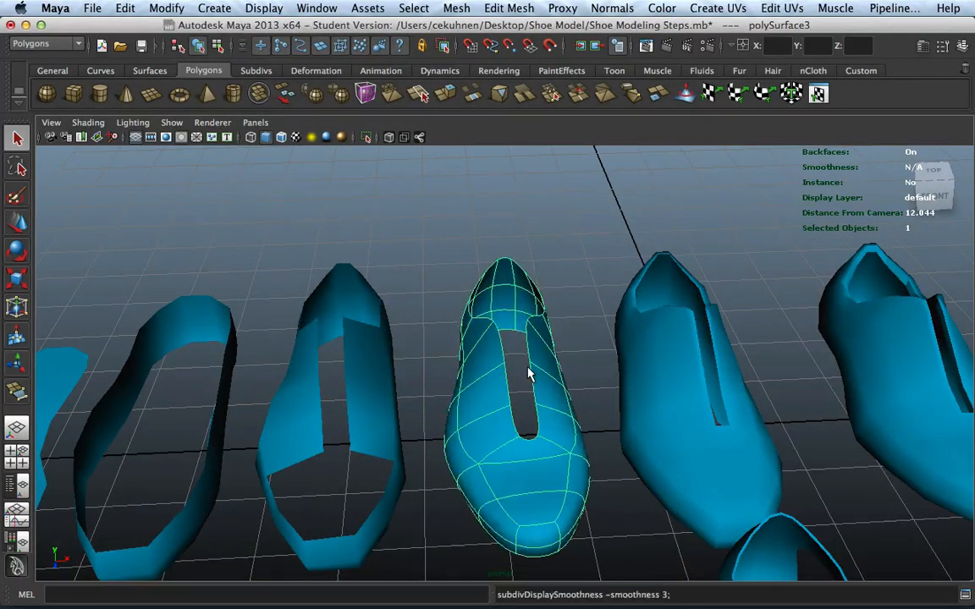
click(647, 370)
key(3)
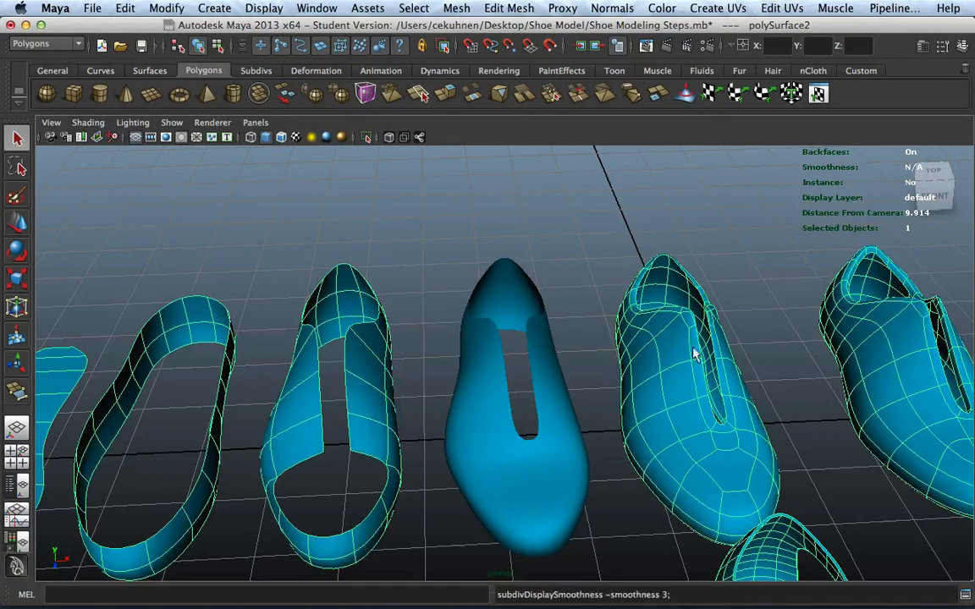
Select the underlying base shell of the finished laced shoe and isolate it in the view
alt+middle_drag(783, 335, 427, 359)
alt+right_drag(427, 359, 530, 334)
alt+middle_drag(652, 303, 405, 320)
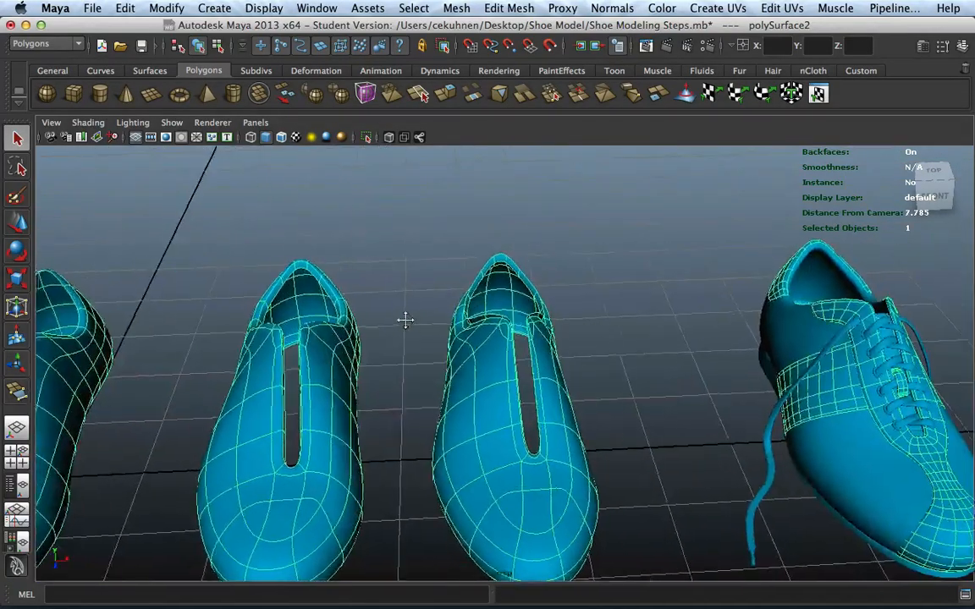
alt+middle_drag(620, 339, 483, 371)
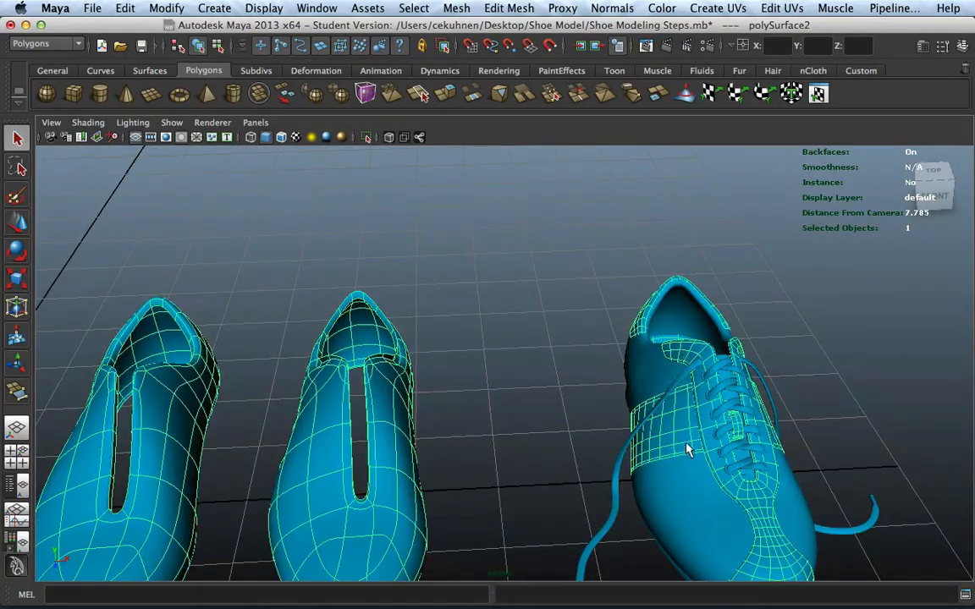
click(643, 366)
alt+right_drag(644, 374, 661, 398)
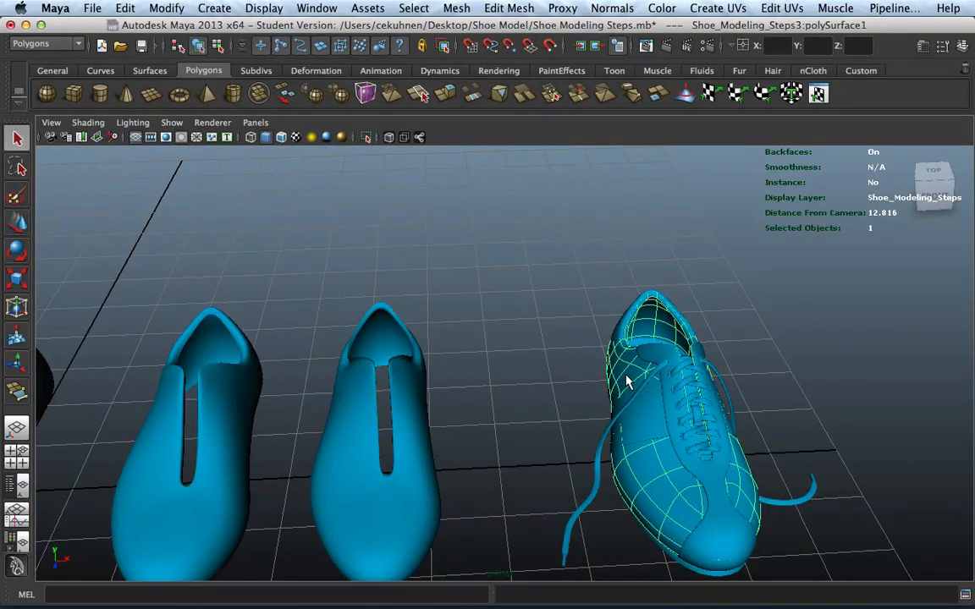
key(ctrl+1)
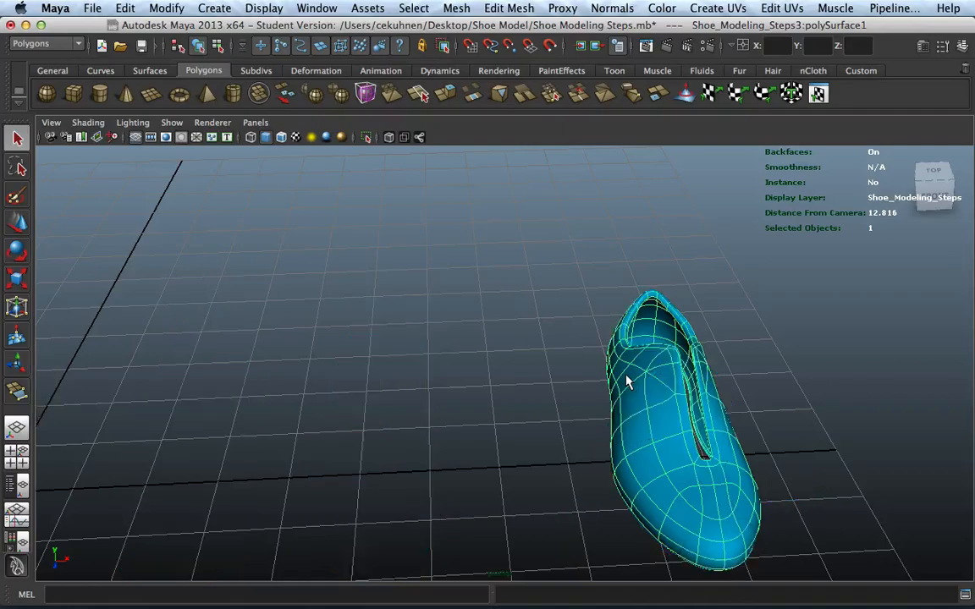
Select the face loop around the isolated shell's underside rim, and after it the neighboring loop just inside
alt+right_drag(863, 395, 805, 409)
alt+drag(853, 453, 710, 440)
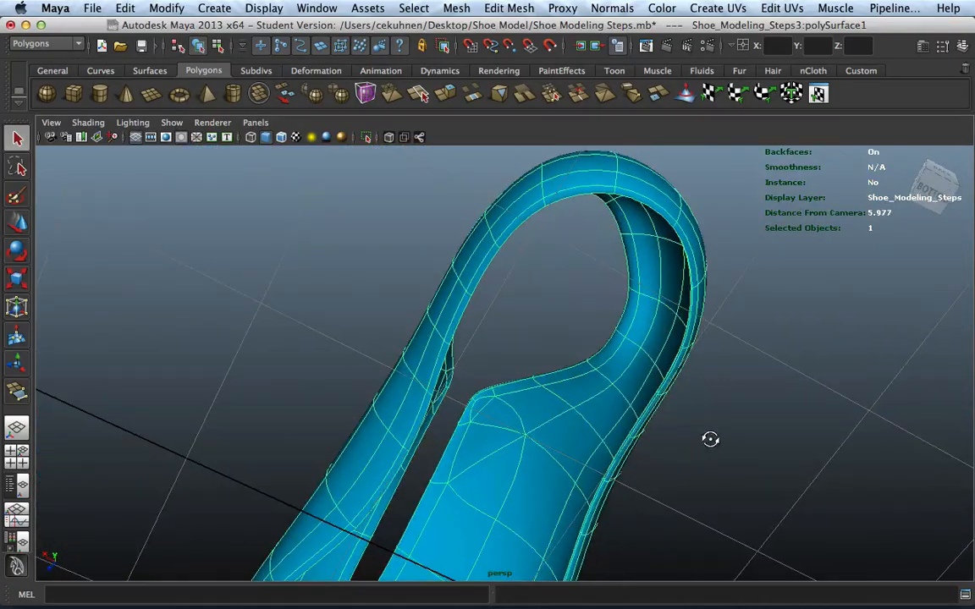
alt+drag(747, 258, 689, 381)
alt+middle_drag(689, 381, 606, 407)
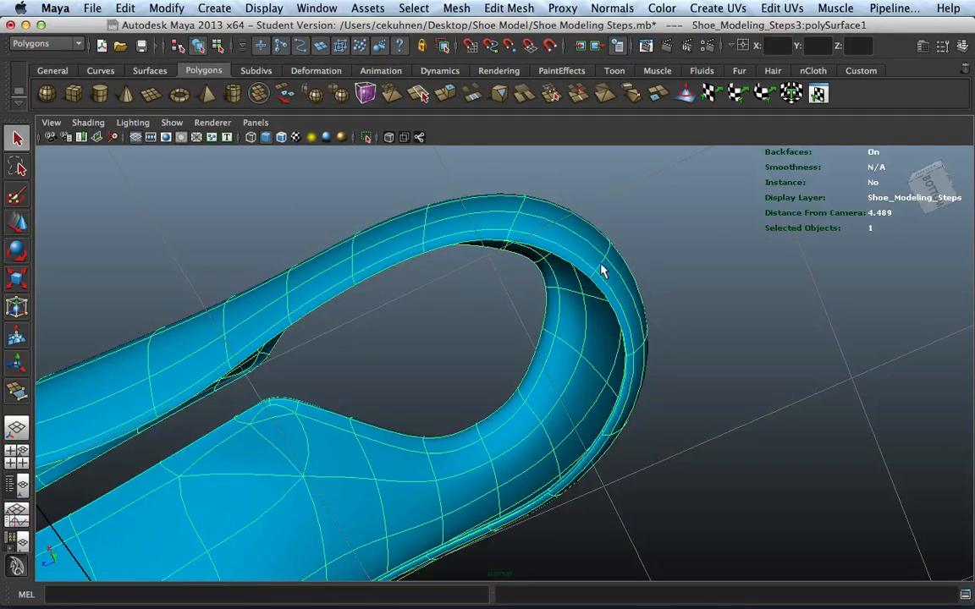
click(535, 330)
right_drag(564, 308, 559, 345)
click(615, 272)
shift+double_click(595, 263)
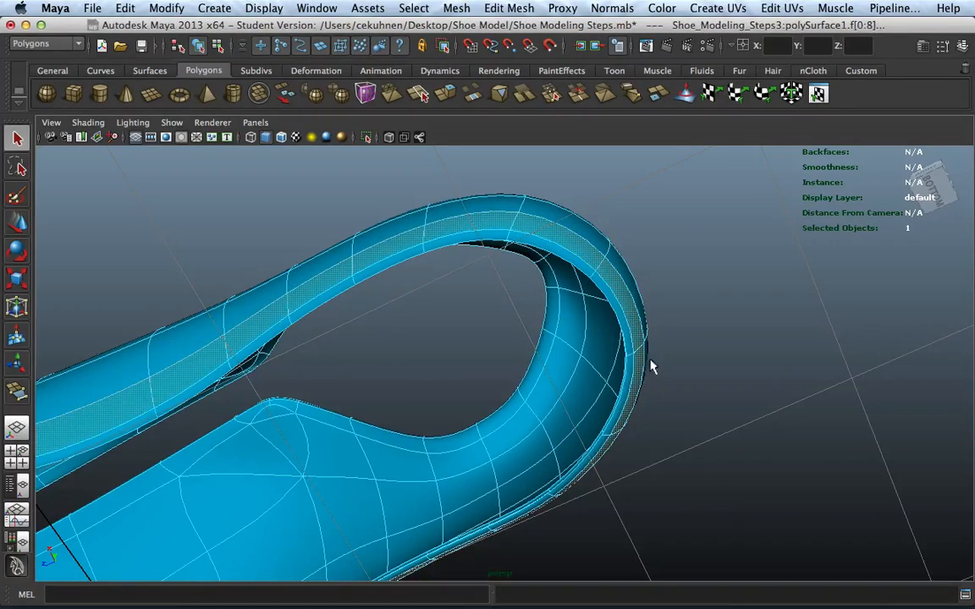
click(611, 297)
shift+double_click(590, 277)
Select the vertical face loop on the shell's side below the foot opening and delete it
alt+drag(591, 278, 743, 395)
alt+middle_drag(742, 490, 672, 393)
scroll(671, 399, up, 3)
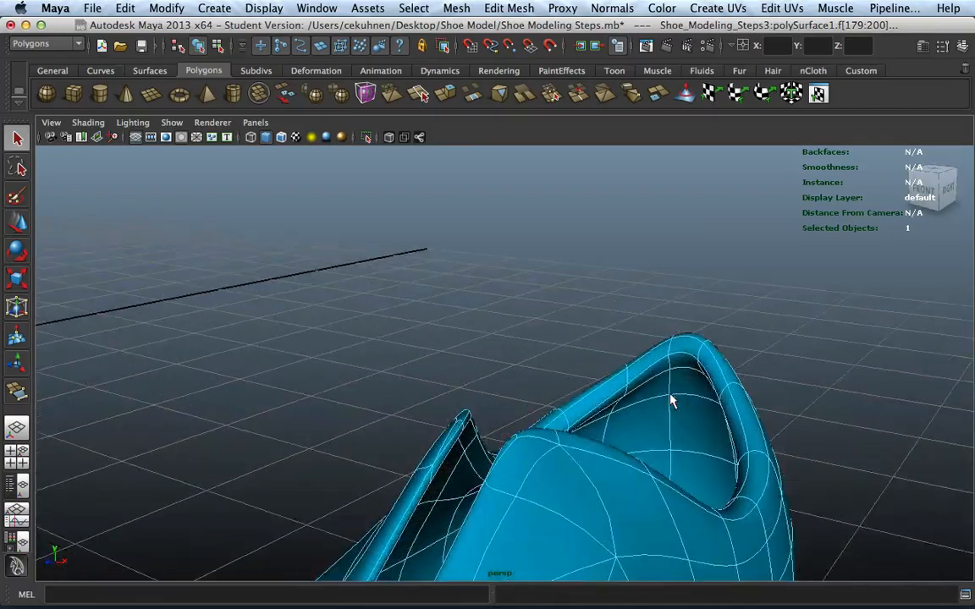
alt+drag(745, 474, 650, 383)
alt+middle_drag(650, 383, 648, 382)
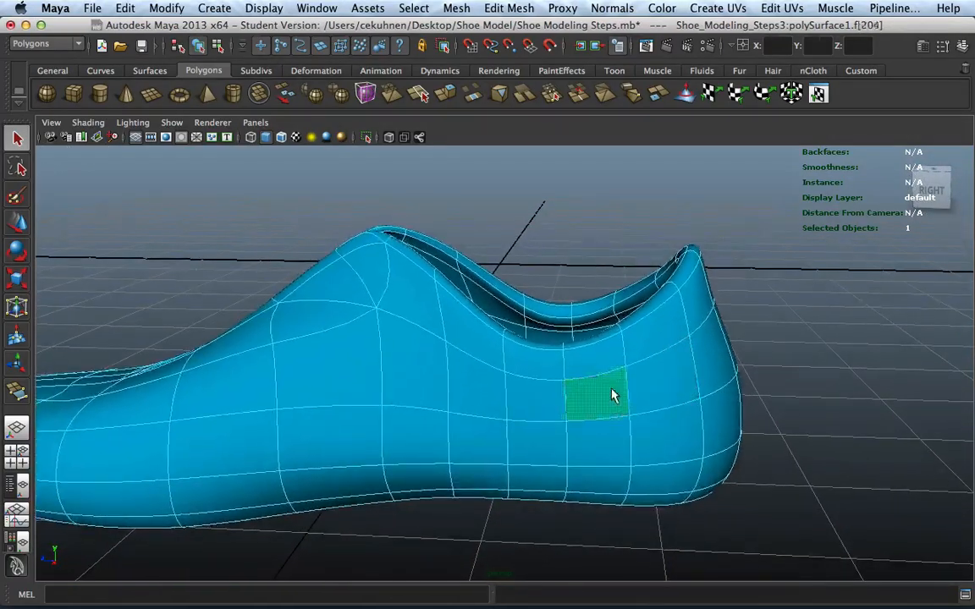
double_click(611, 388)
click(596, 363)
shift+double_click(597, 388)
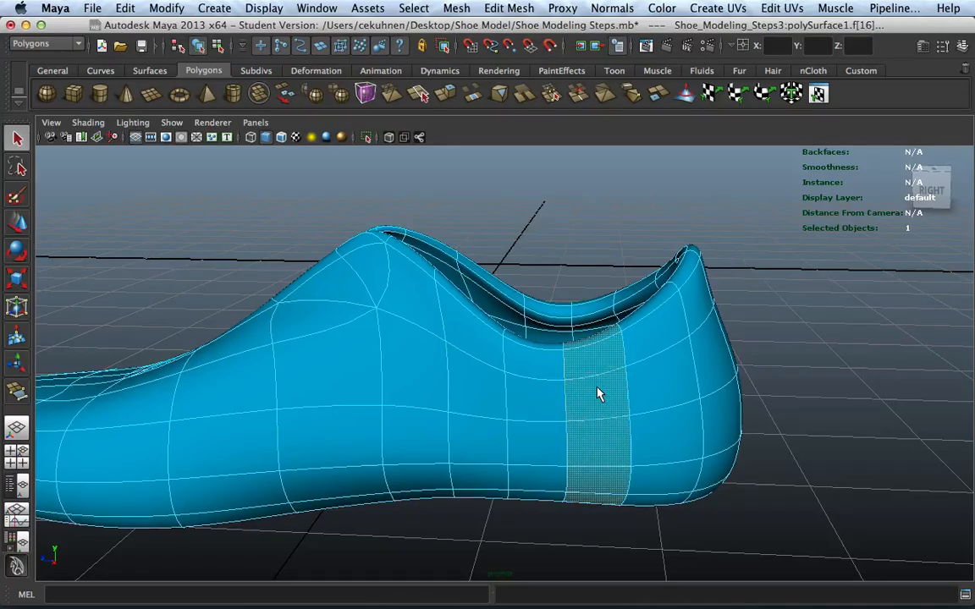
key(Delete)
Delete the vertical face loop running down the back of the shell's heel
alt+drag(598, 375, 699, 347)
alt+drag(787, 366, 579, 451)
double_click(551, 464)
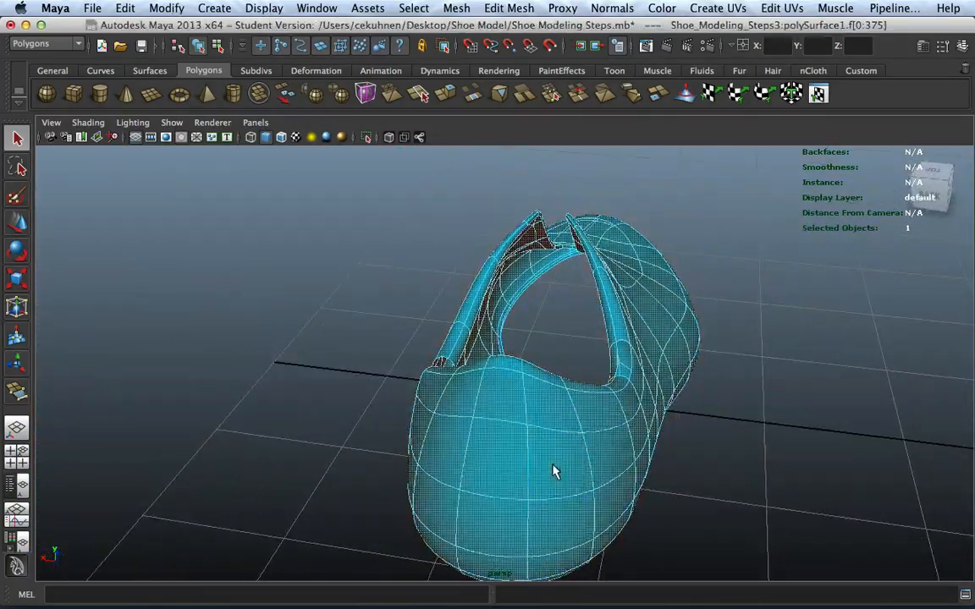
click(555, 456)
shift+double_click(559, 420)
key(Delete)
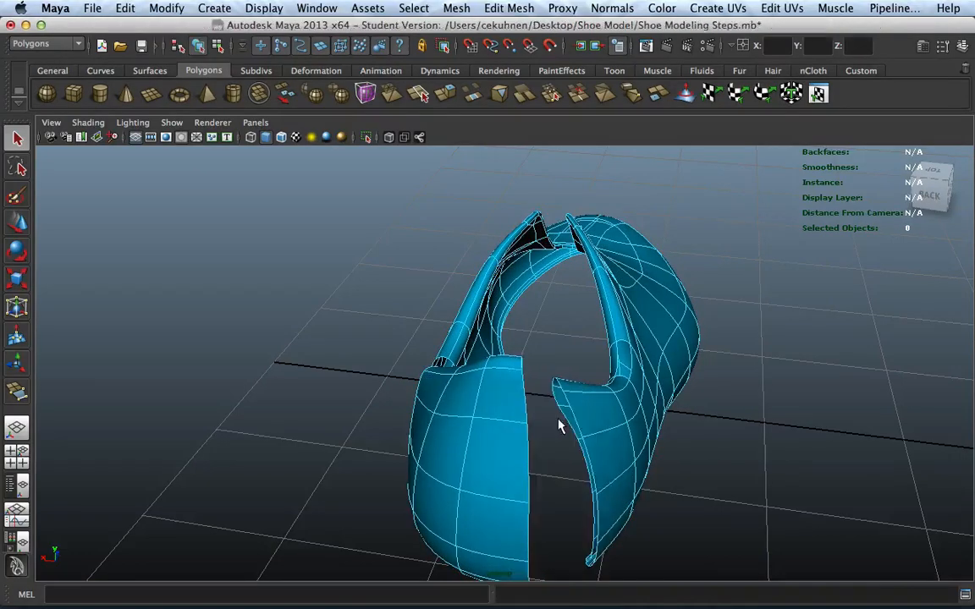
Undo the deletions of the heel face loop and the side face loop
mouse_move(560, 424)
alt+mouse_down()
mouse_move(606, 418)
mouse_move(614, 392)
mouse_move(603, 383)
mouse_move(446, 404)
mouse_move(376, 392)
mouse_move(442, 373)
mouse_move(448, 359)
mouse_move(612, 324)
mouse_move(601, 404)
mouse_move(567, 414)
mouse_move(590, 438)
mouse_move(569, 440)
alt+mouse_up()
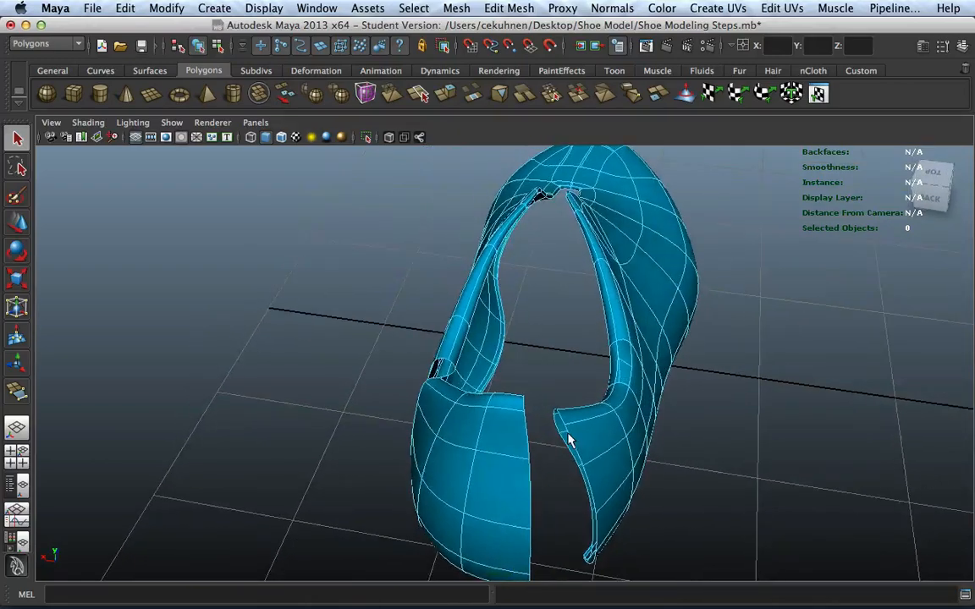
key(z)
key(z)
key(z)
key(z)
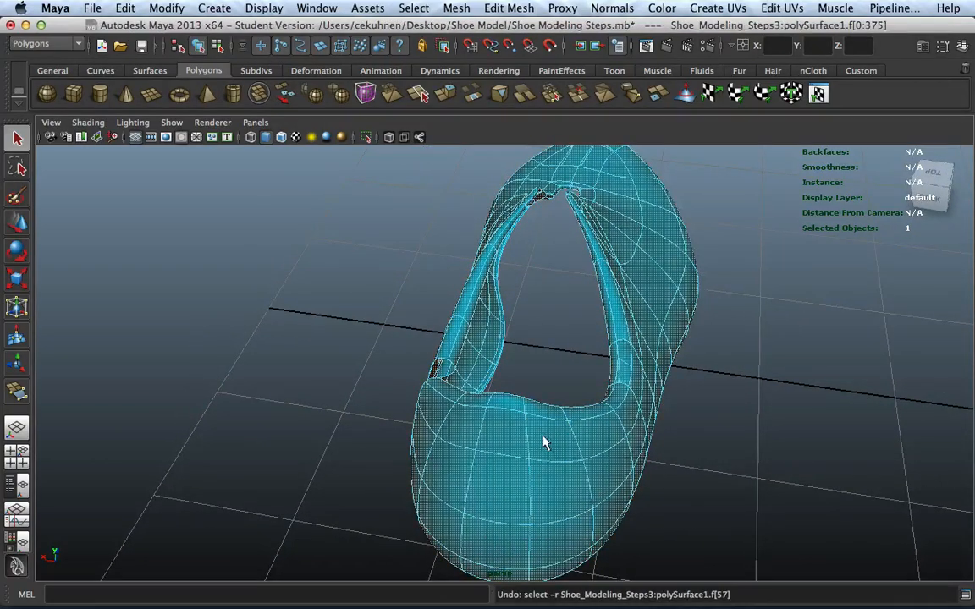
key(z)
key(z)
key(z)
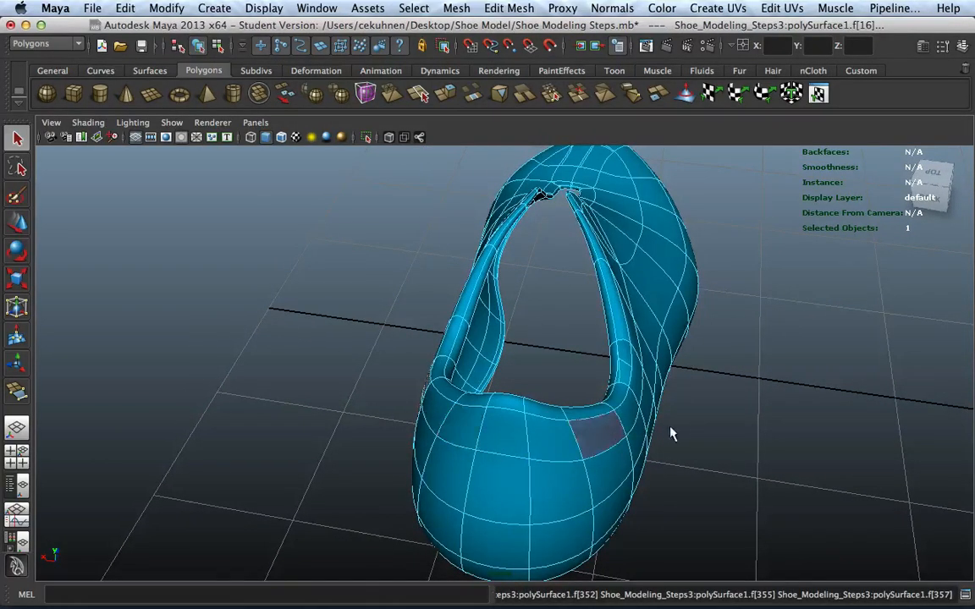
Leave the isolated view of the shell and select the mesh containing the early shoe modeling stages
alt+drag(671, 428, 381, 398)
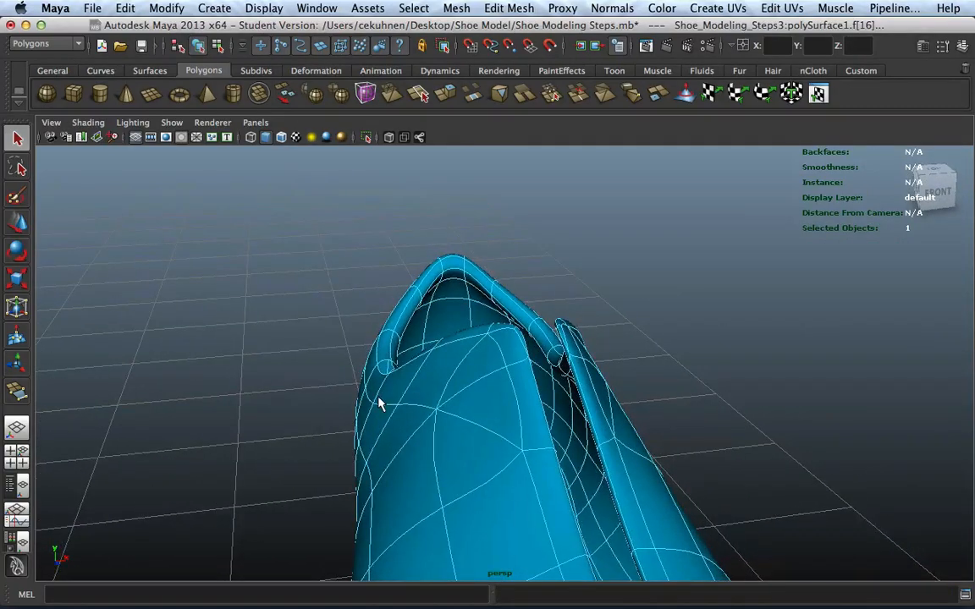
scroll(382, 400, down, 3)
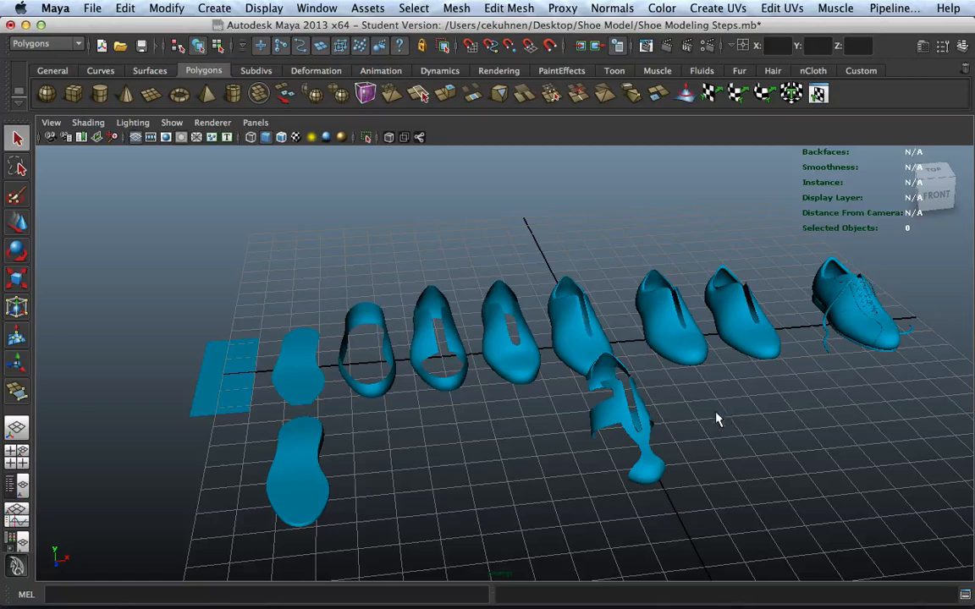
alt+drag(415, 463, 599, 385)
click(444, 489)
scroll(599, 385, up, 5)
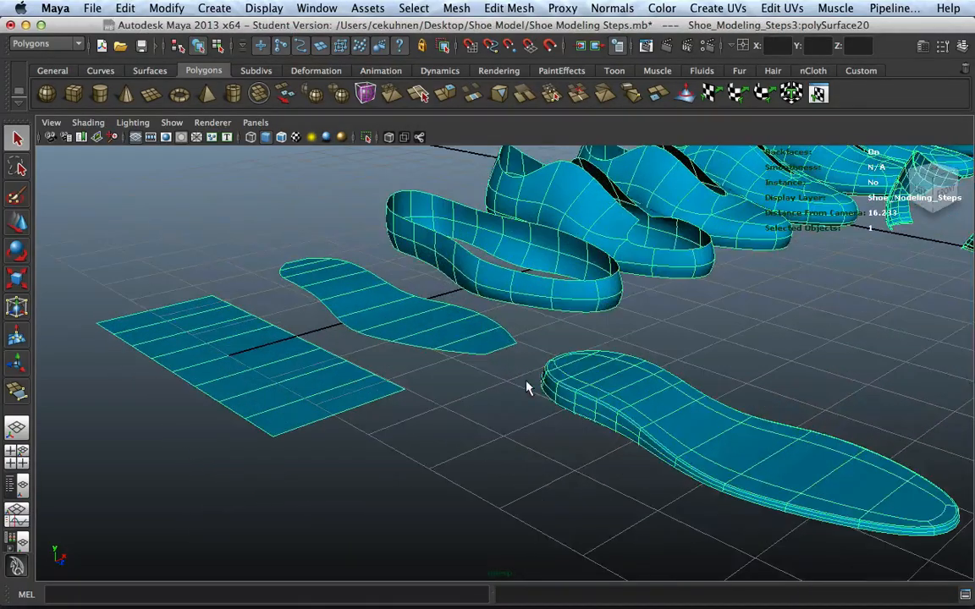
Switch to face selection and select all faces of the flat sole outline beside the rectangular strip
alt+drag(510, 369, 504, 369)
right_click(394, 330)
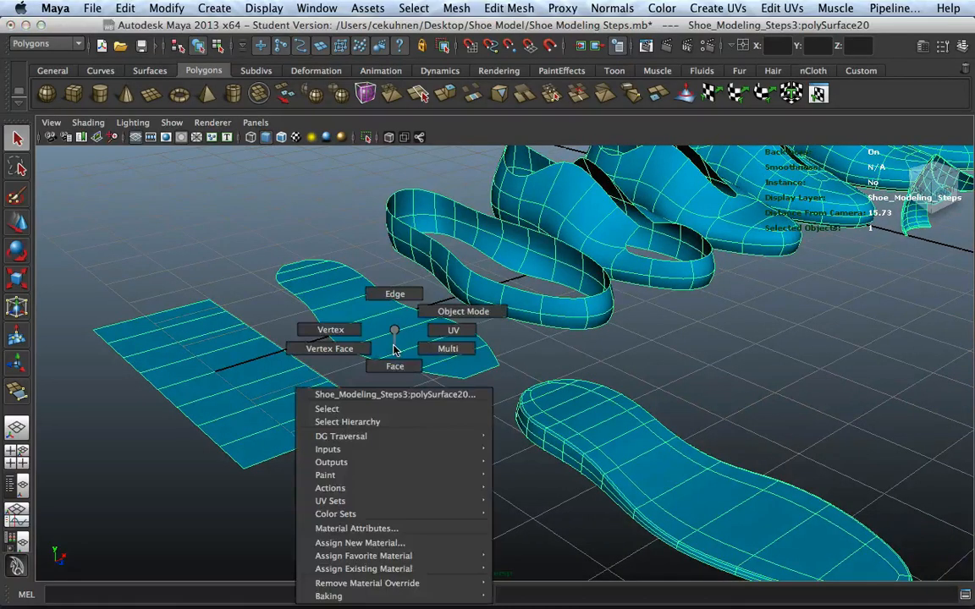
click(394, 366)
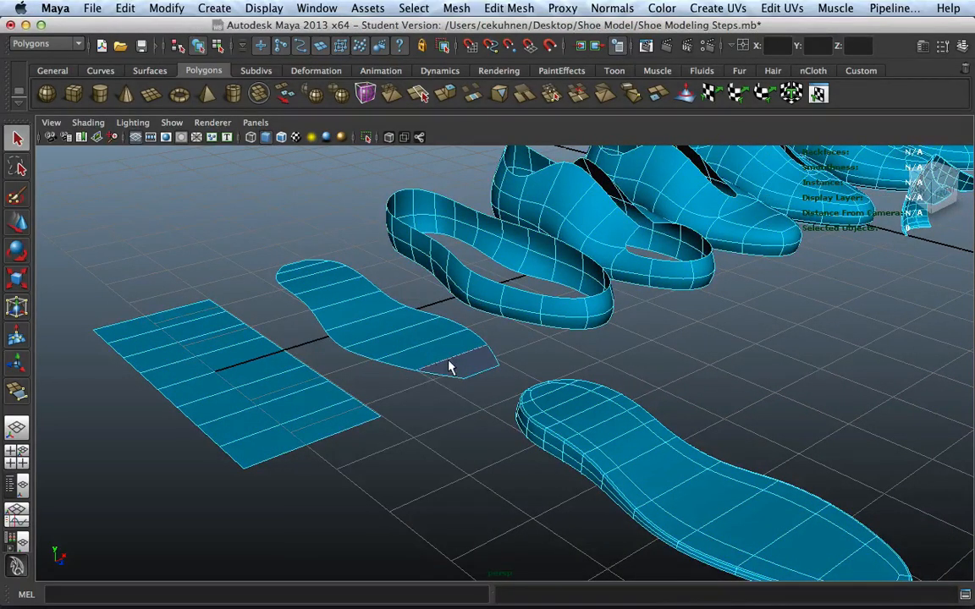
click(449, 368)
mouse_move(448, 378)
alt+mouse_down()
mouse_move(503, 375)
mouse_move(540, 357)
mouse_move(466, 375)
alt+mouse_up()
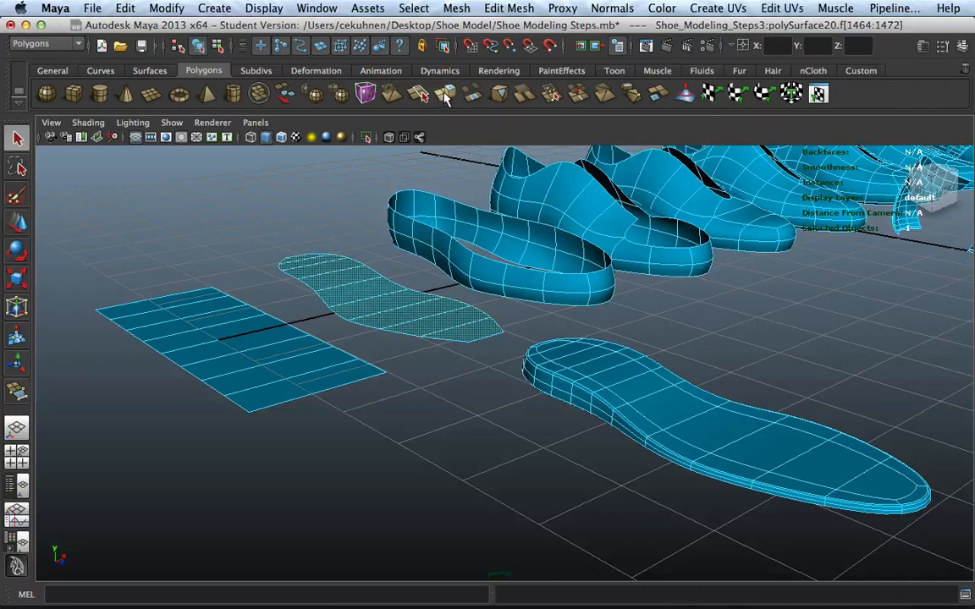
alt+drag(440, 193, 465, 180)
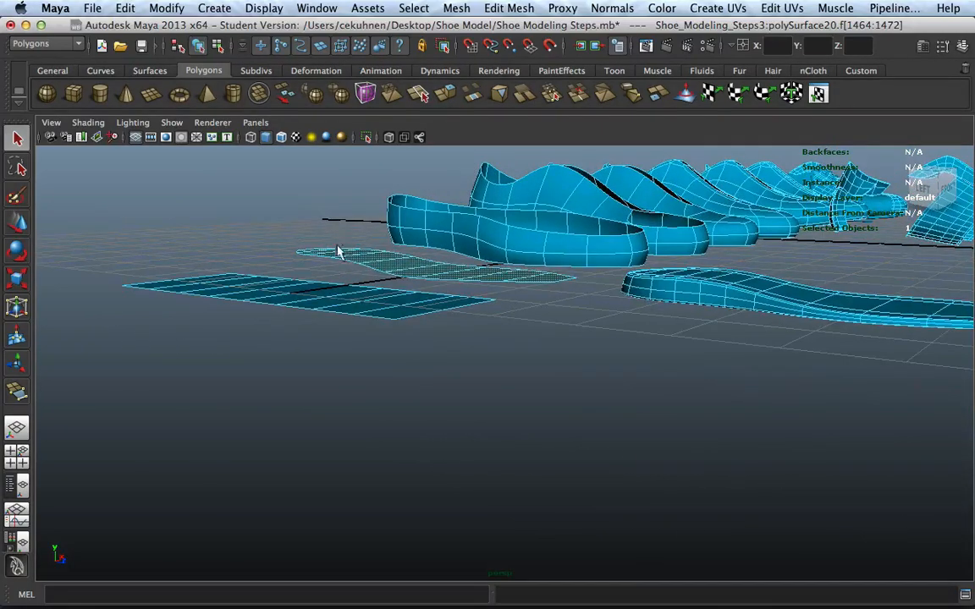
Try to extrude the selected faces of the flat sole outline with a thickness of 0.5
click(449, 94)
alt+drag(546, 394, 483, 435)
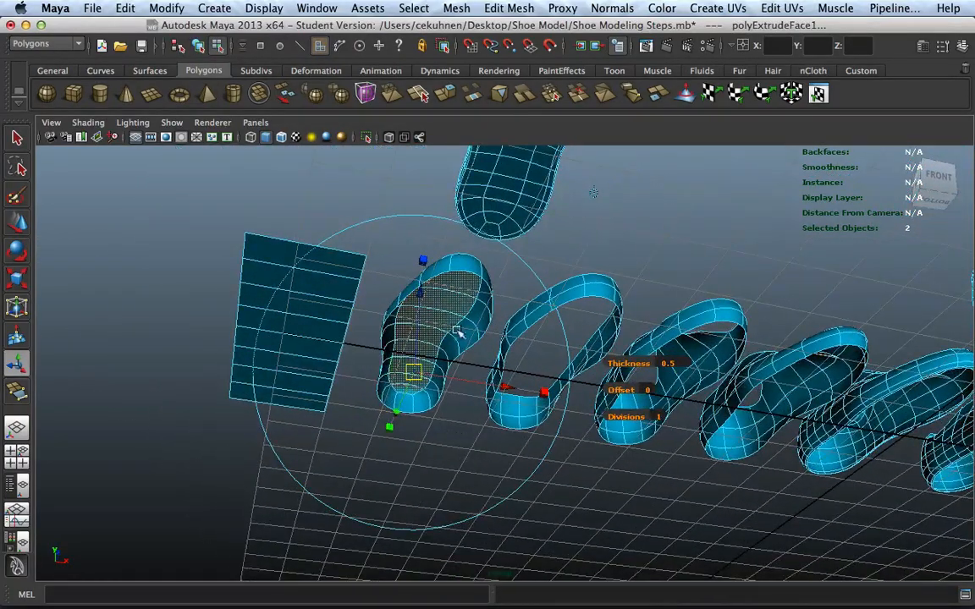
key(ctrl+z)
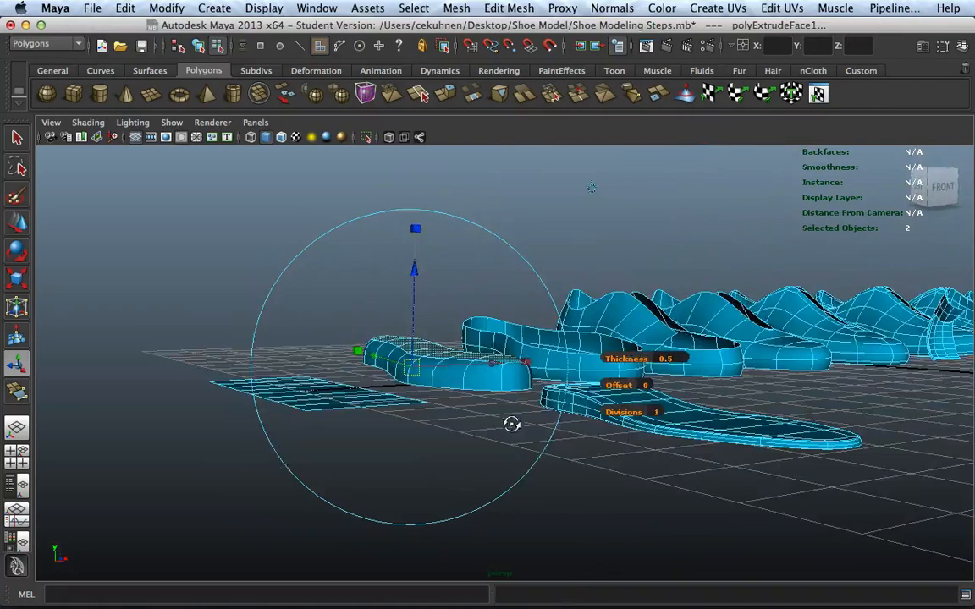
key(ctrl+z)
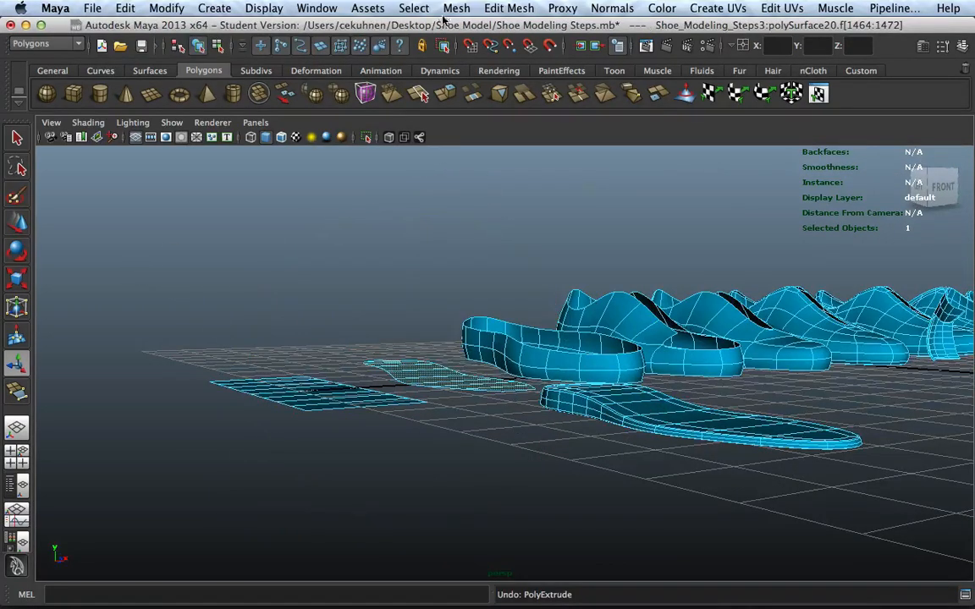
Separate the combined mesh of early shoe stages into individual objects
click(456, 8)
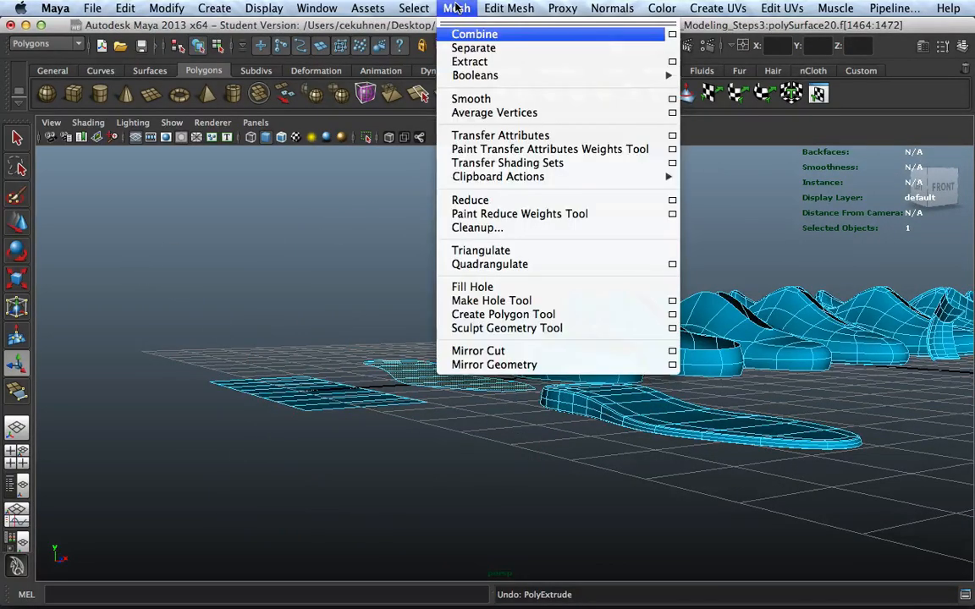
click(474, 48)
alt+drag(442, 315, 442, 348)
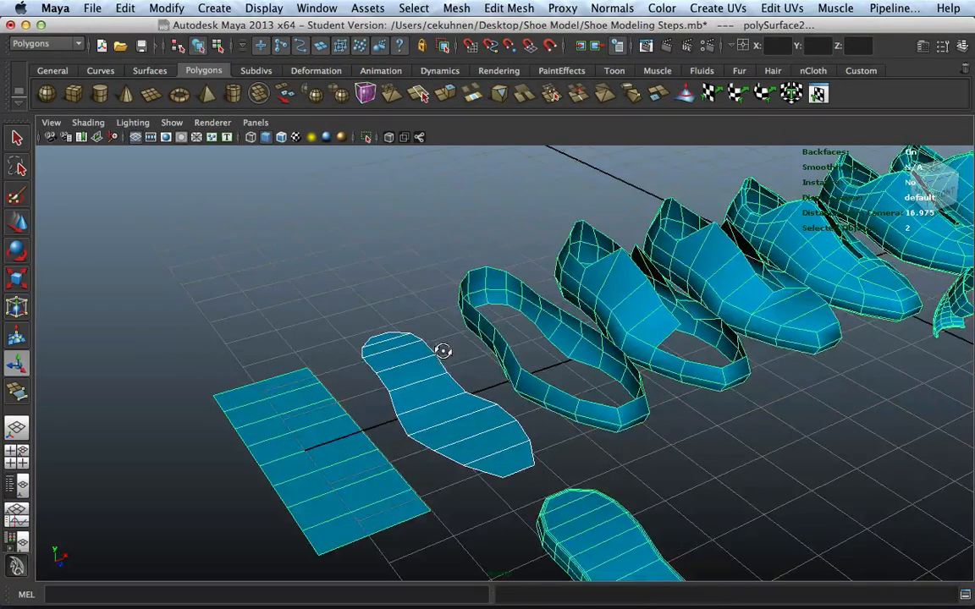
Select all faces of the separated flat sole outline and extrude them with a thickness of 0.5
click(446, 389)
mouse_move(415, 381)
right_down()
mouse_move(451, 345)
mouse_move(426, 369)
right_up()
double_click(434, 391)
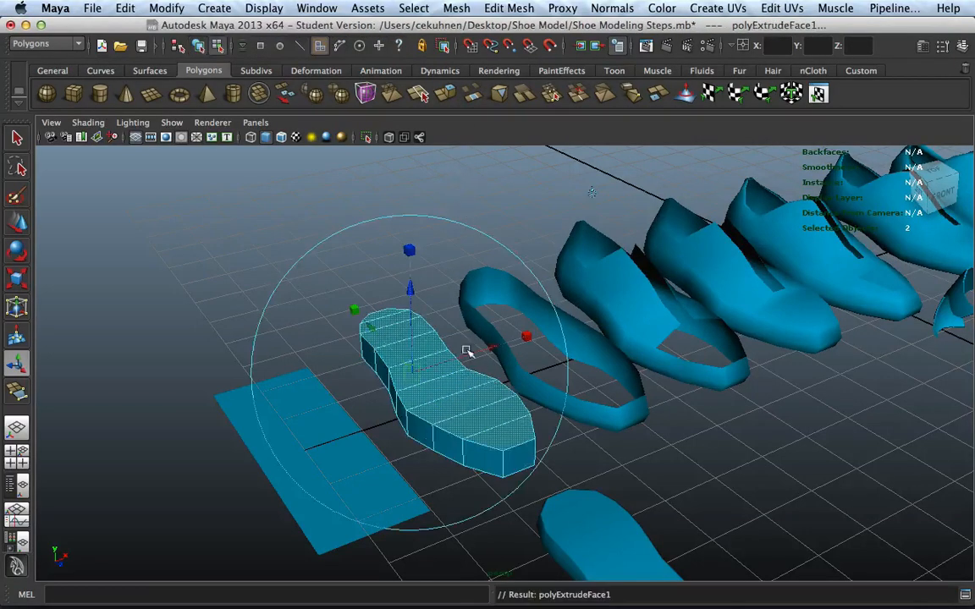
alt+drag(467, 352, 480, 282)
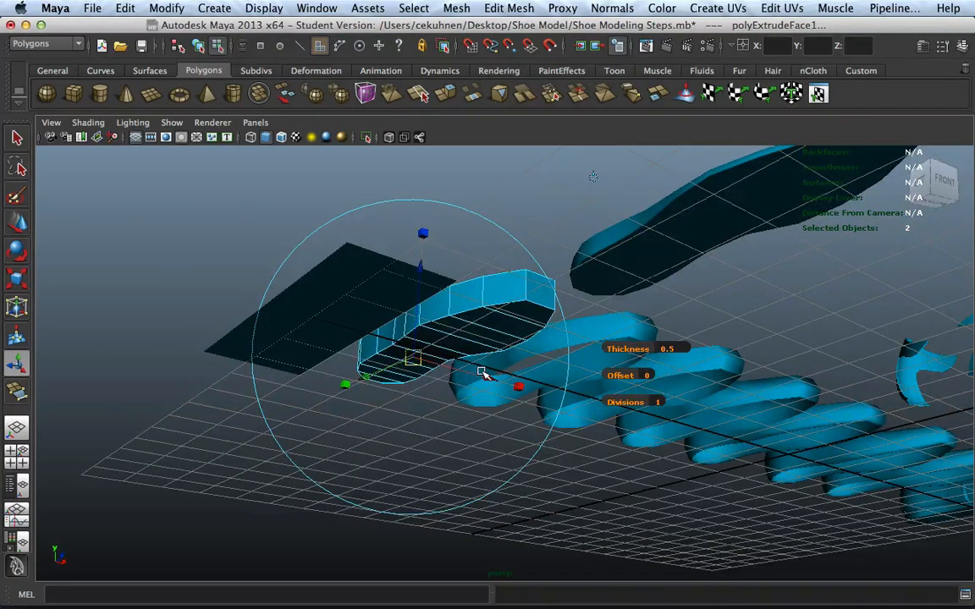
alt+drag(521, 364, 548, 392)
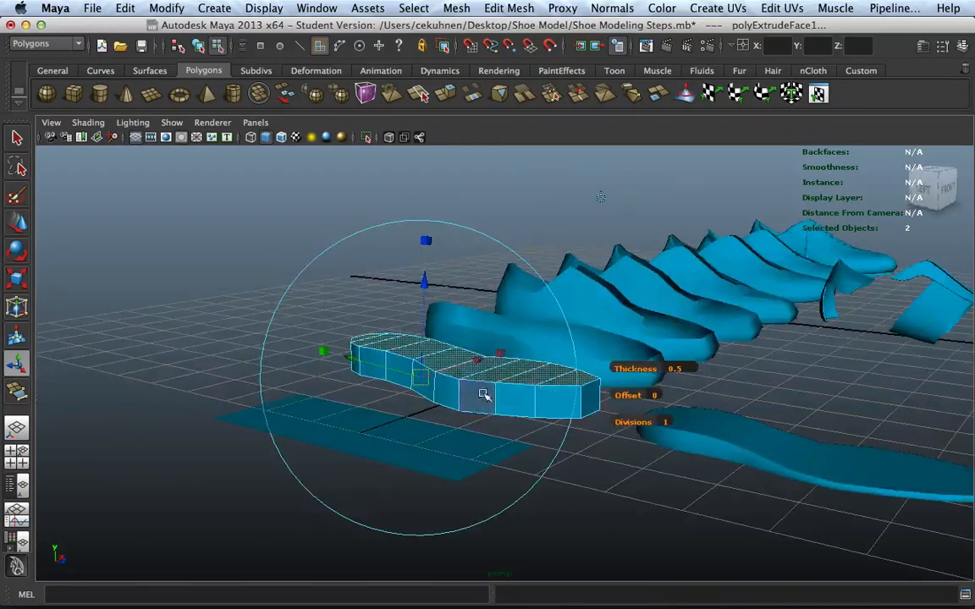
alt+drag(466, 392, 542, 373)
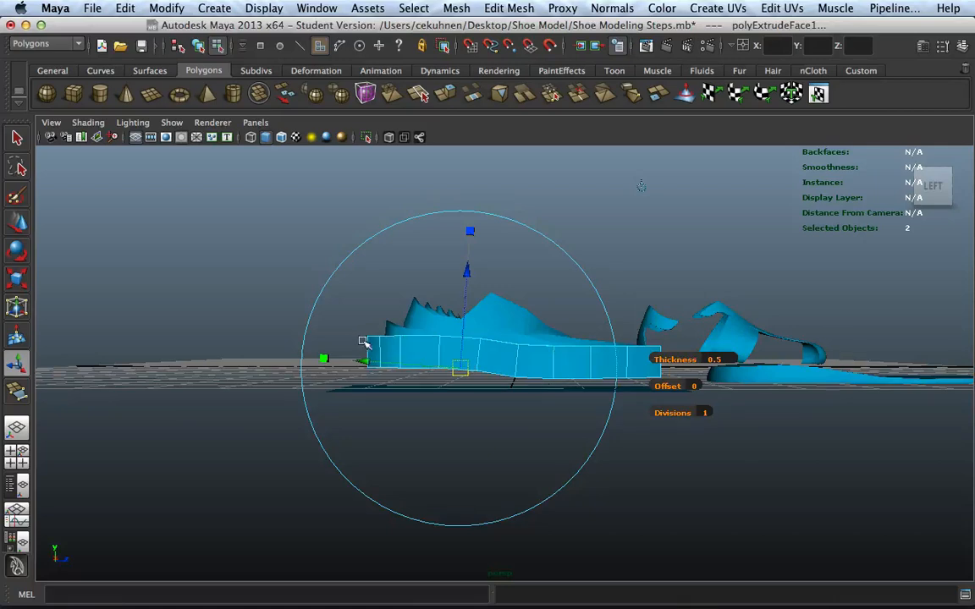
alt+drag(474, 352, 550, 329)
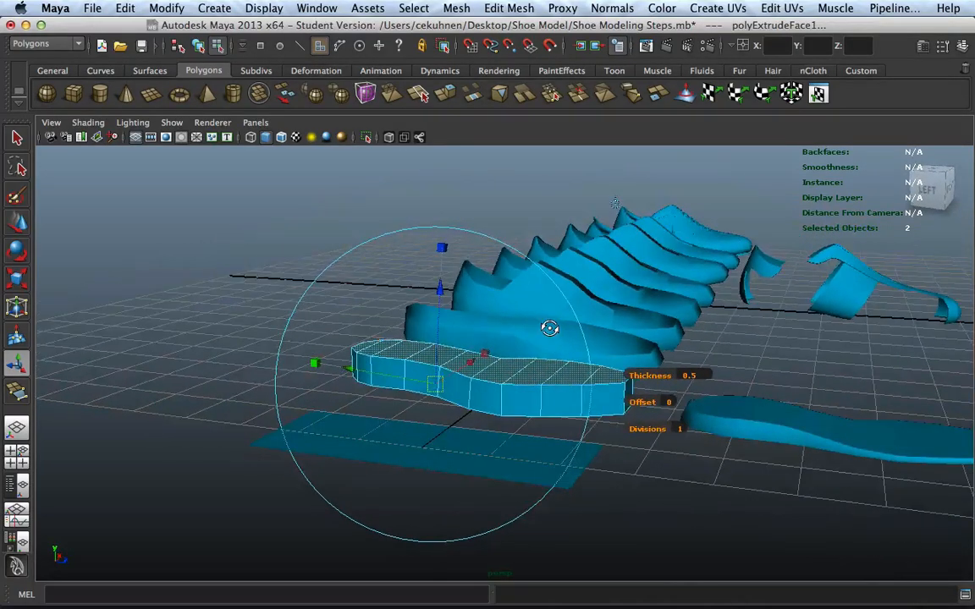
Scale and move the extruded sole's faces vertically to give it a flat underside, a thick heel and a thin toe
click(18, 281)
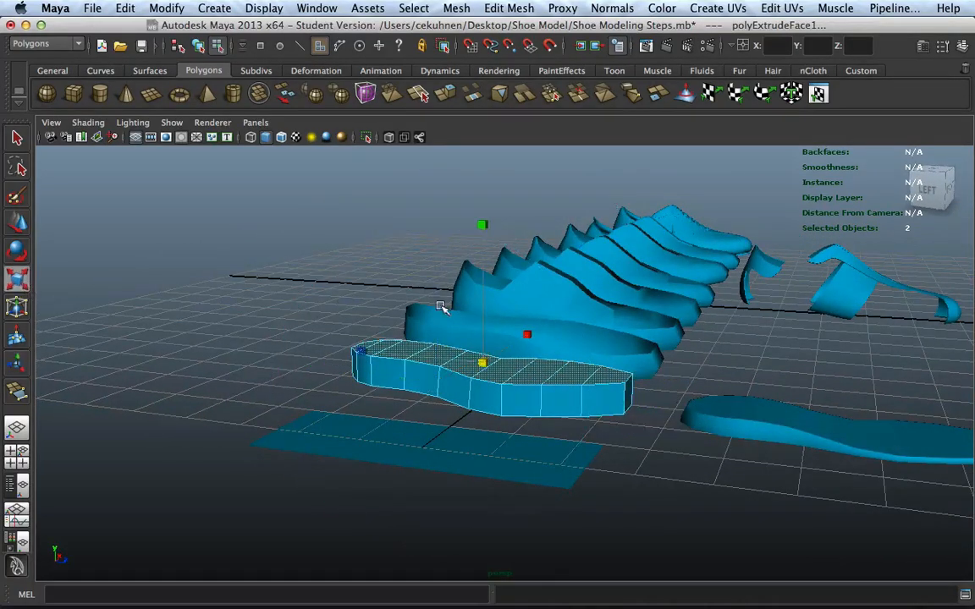
click(482, 224)
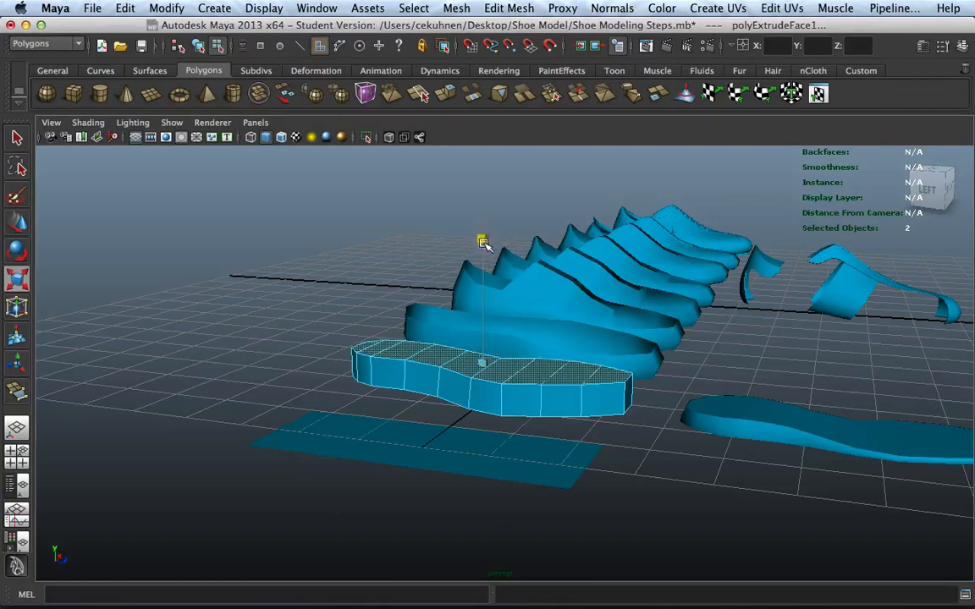
mouse_move(483, 227)
mouse_down()
mouse_move(483, 331)
mouse_move(487, 227)
mouse_up()
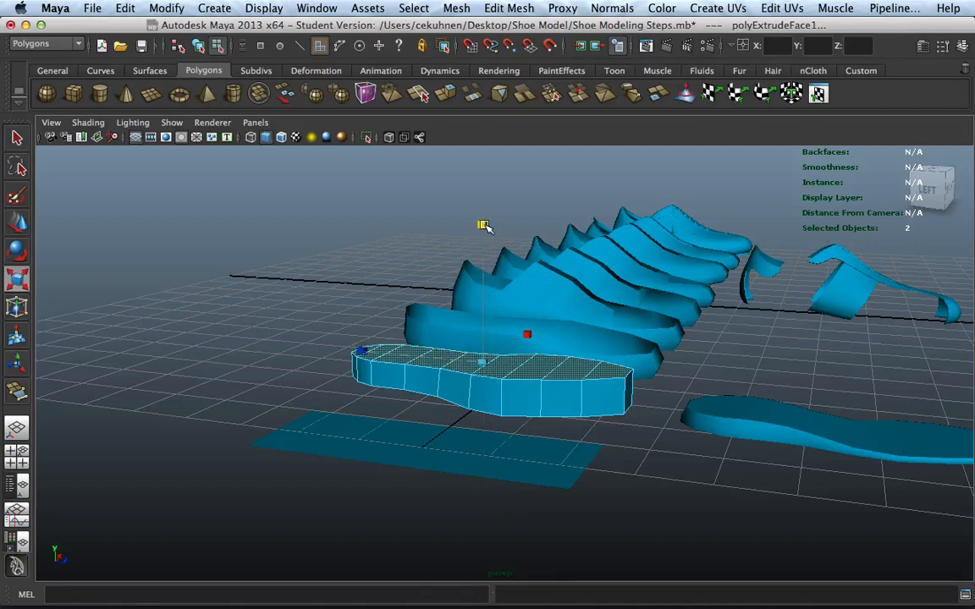
drag(486, 315, 677, 366)
click(15, 220)
alt+drag(498, 389, 388, 368)
scroll(446, 364, up, 2)
Scale the sole's bottom faces slightly outward in width and length so the sides flare toward the ground
click(24, 283)
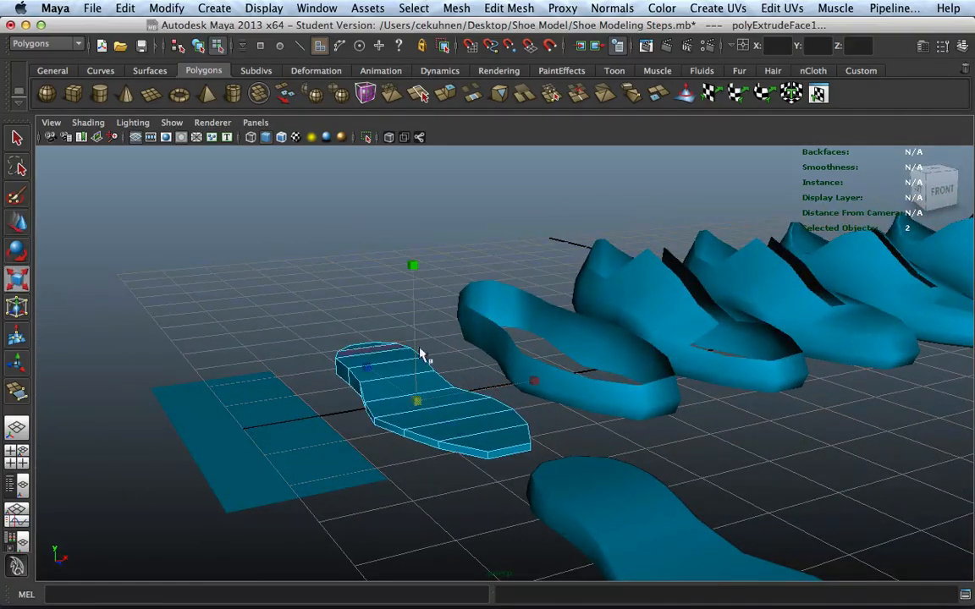
alt+drag(583, 383, 548, 373)
alt+drag(488, 433, 512, 386)
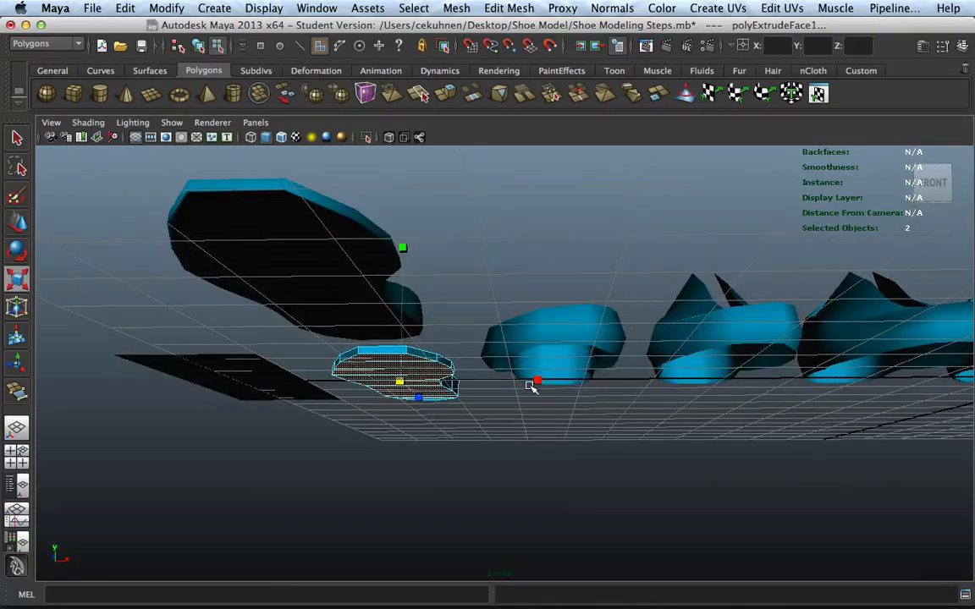
scroll(531, 387, up, 5)
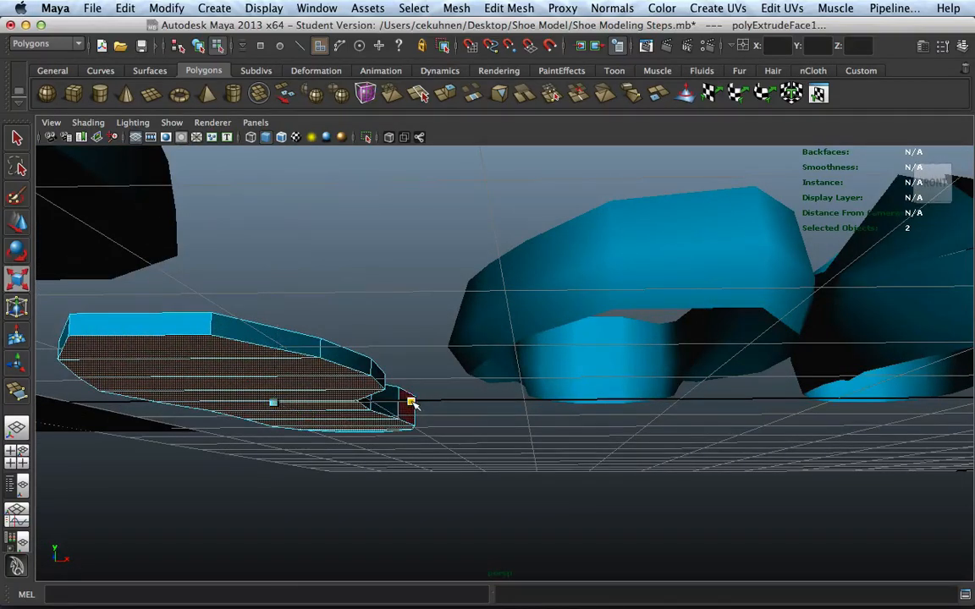
drag(412, 403, 477, 418)
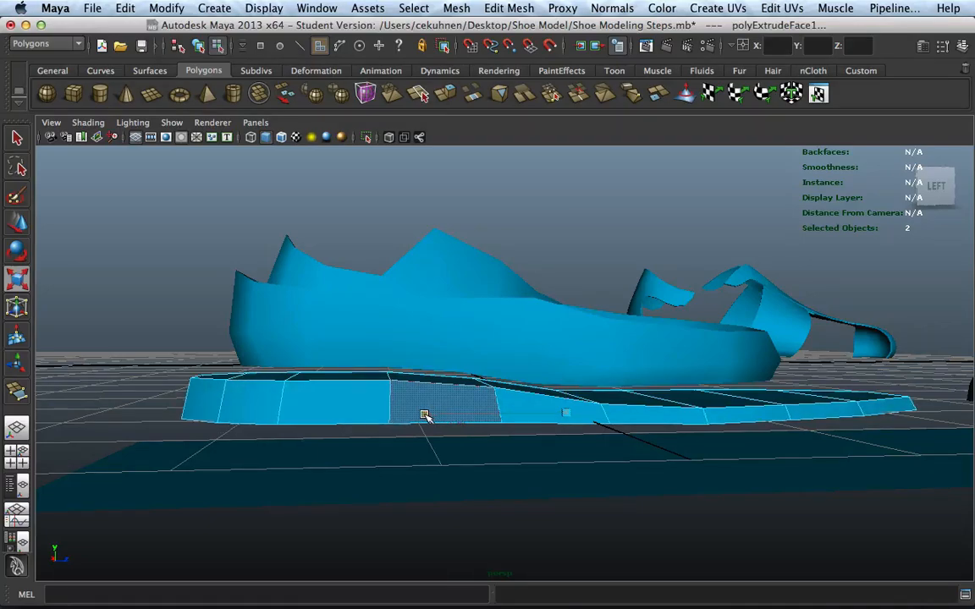
alt+drag(425, 415, 564, 388)
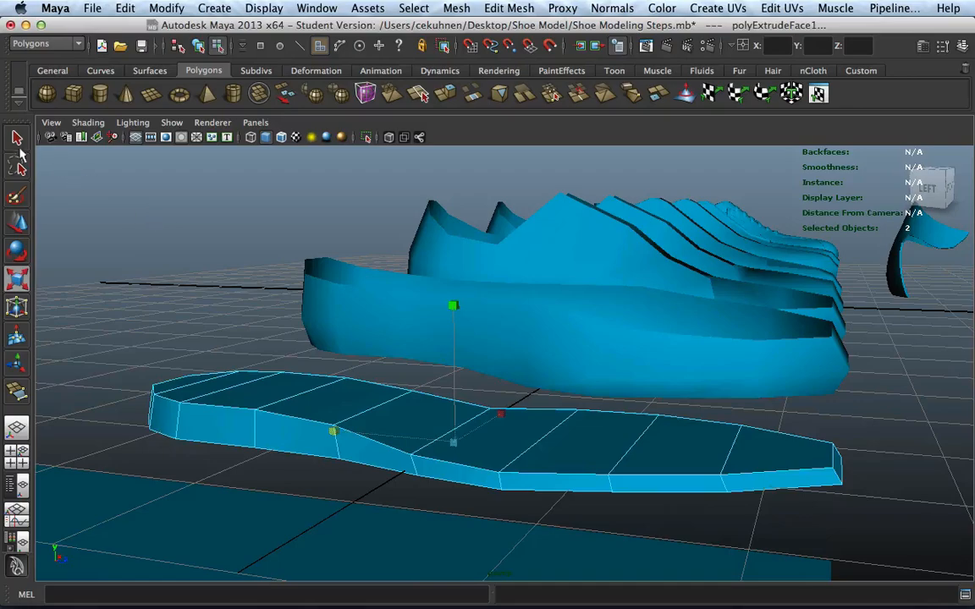
Preview the extruded sole in smooth display and examine its edges from several sides
click(19, 144)
scroll(508, 350, down, 5)
alt+drag(796, 367, 635, 387)
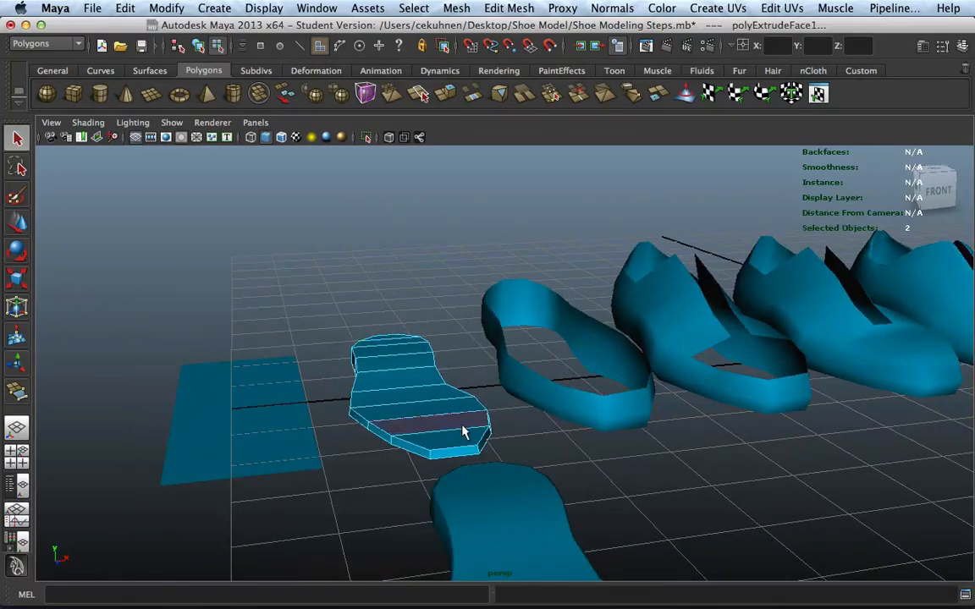
key(3)
alt+drag(457, 432, 693, 412)
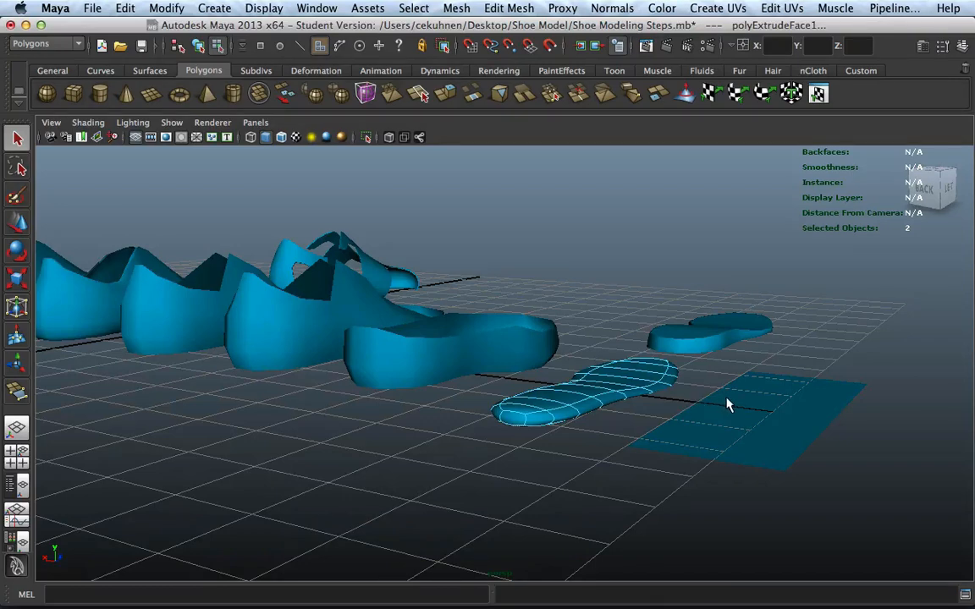
alt+drag(728, 405, 534, 362)
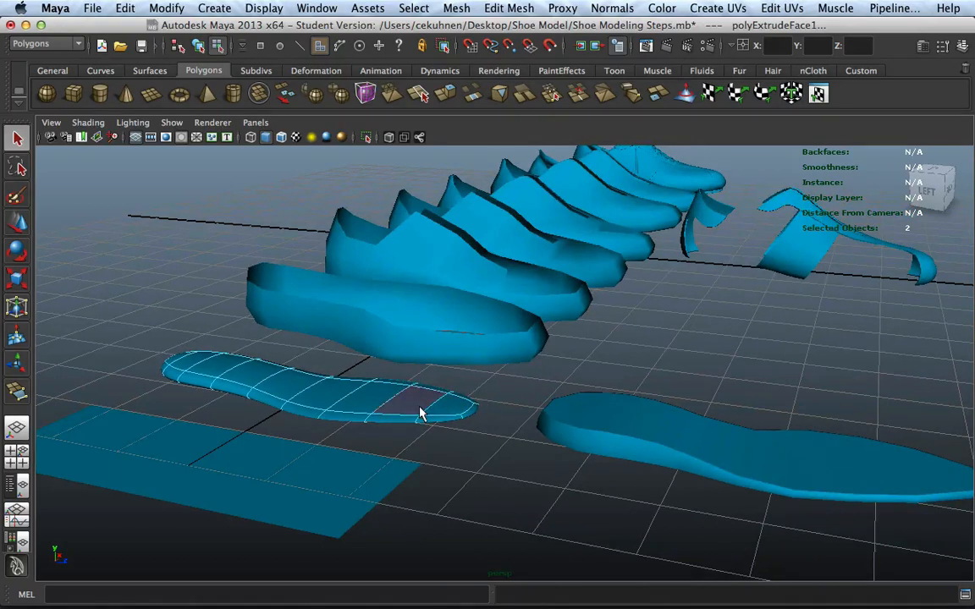
Switch the sole to edge selection, select the complete edge loop around its upper rim, and display the sole smoothed
key(1)
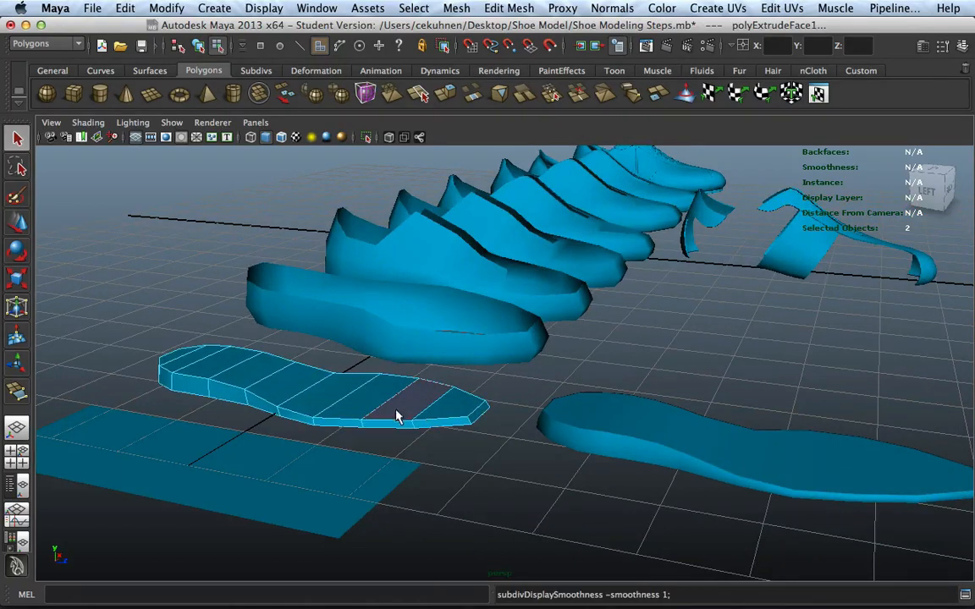
right_drag(356, 372, 360, 264)
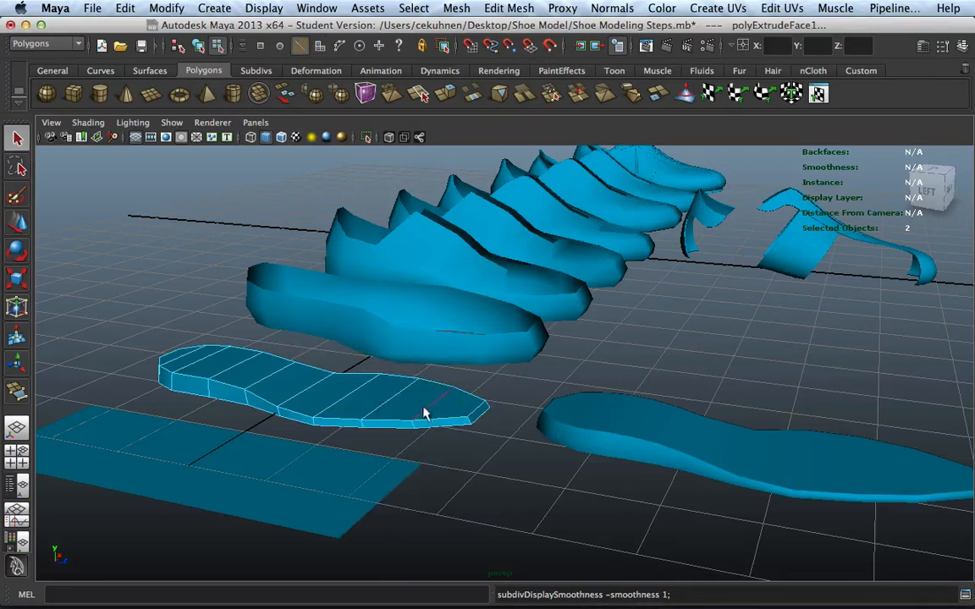
click(394, 425)
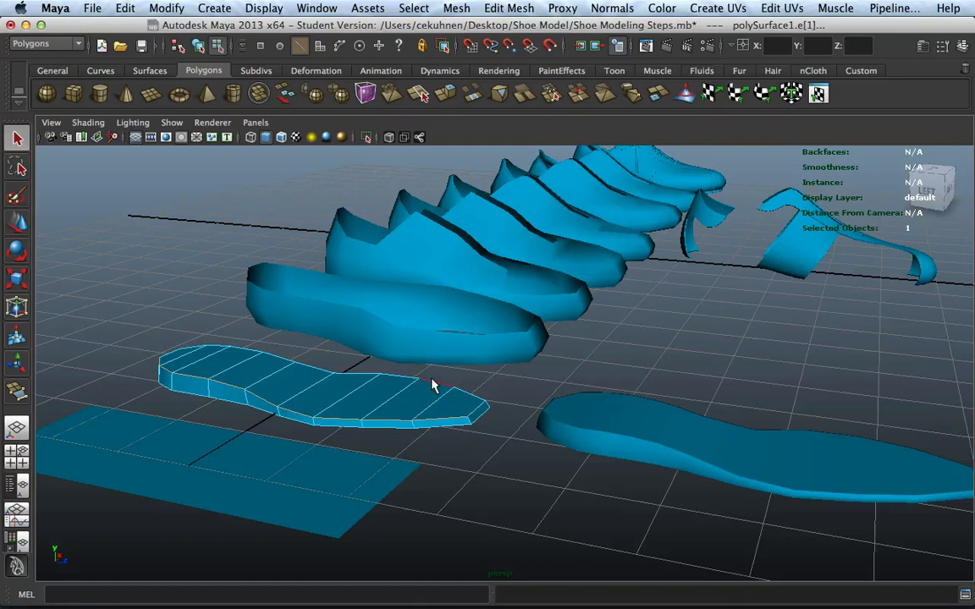
shift+double_click(432, 379)
shift+click(473, 410)
key(3)
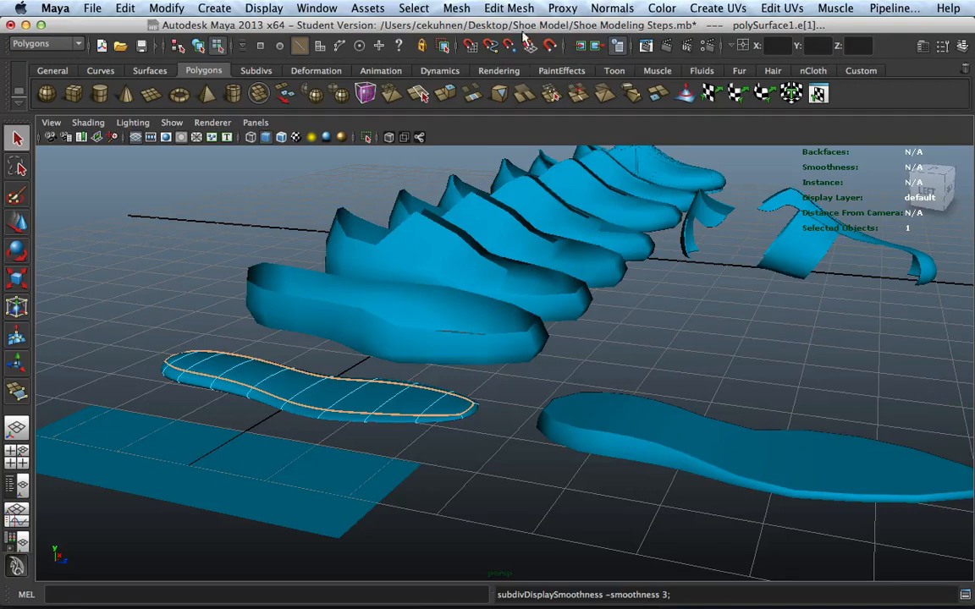
Sharpen the selected upper rim edges of the sole with the Crease Tool
click(499, 8)
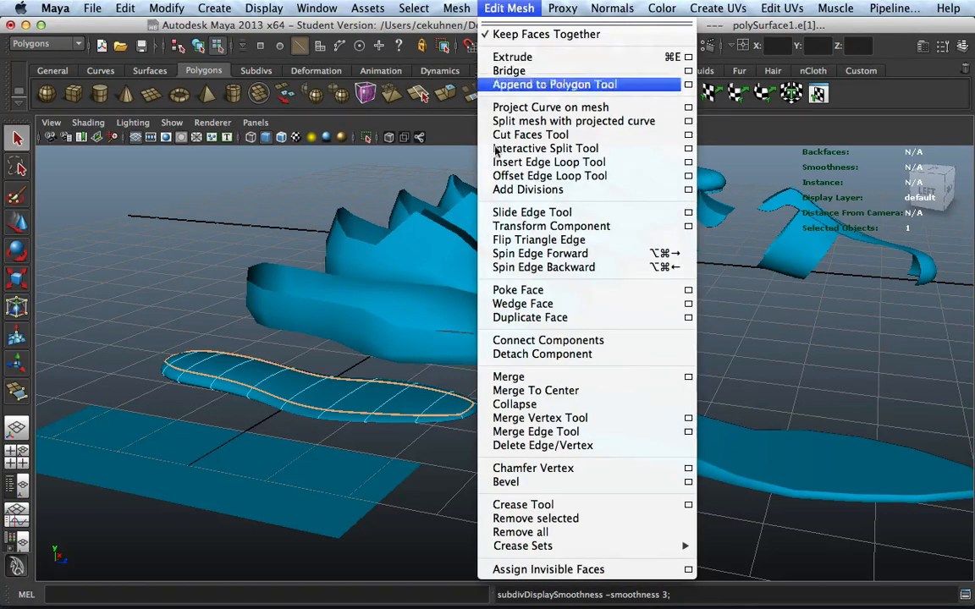
click(537, 506)
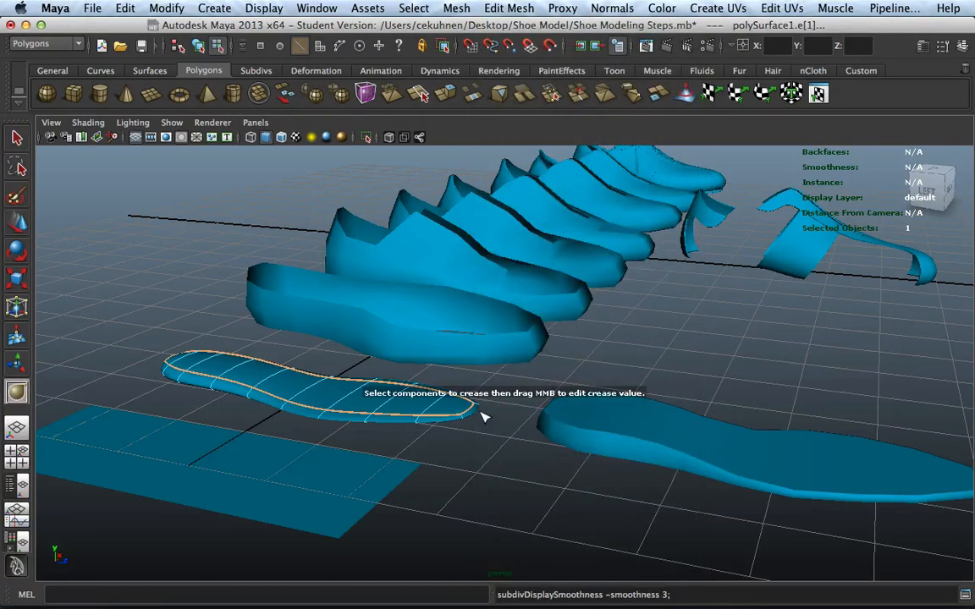
middle_drag(482, 417, 669, 398)
scroll(510, 468, up, 5)
alt+drag(510, 467, 529, 450)
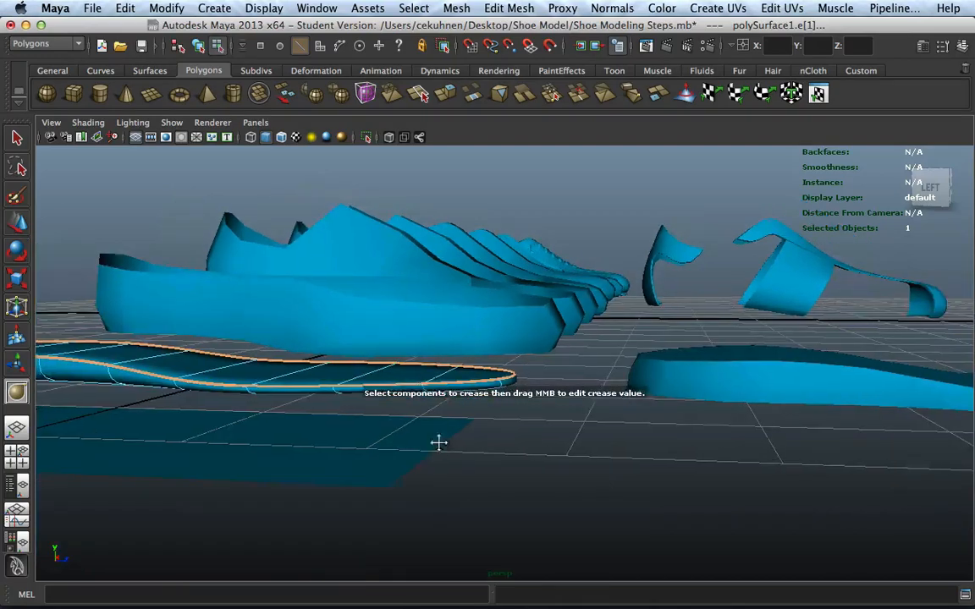
alt+drag(438, 442, 459, 333)
Select the complete edge loop around the underside of the smoothed sole
click(18, 141)
click(181, 269)
click(440, 319)
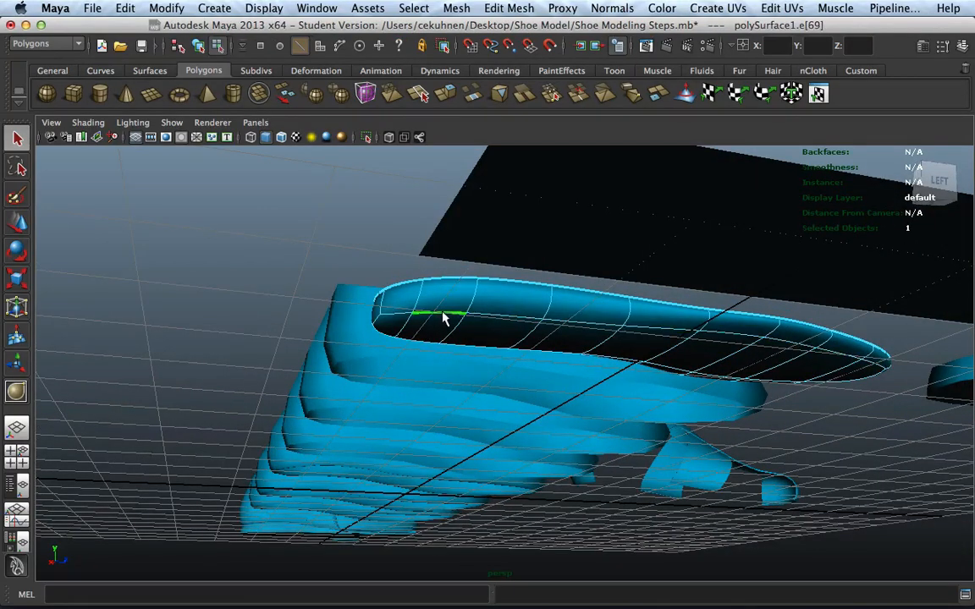
double_click(444, 320)
alt+drag(377, 321, 549, 289)
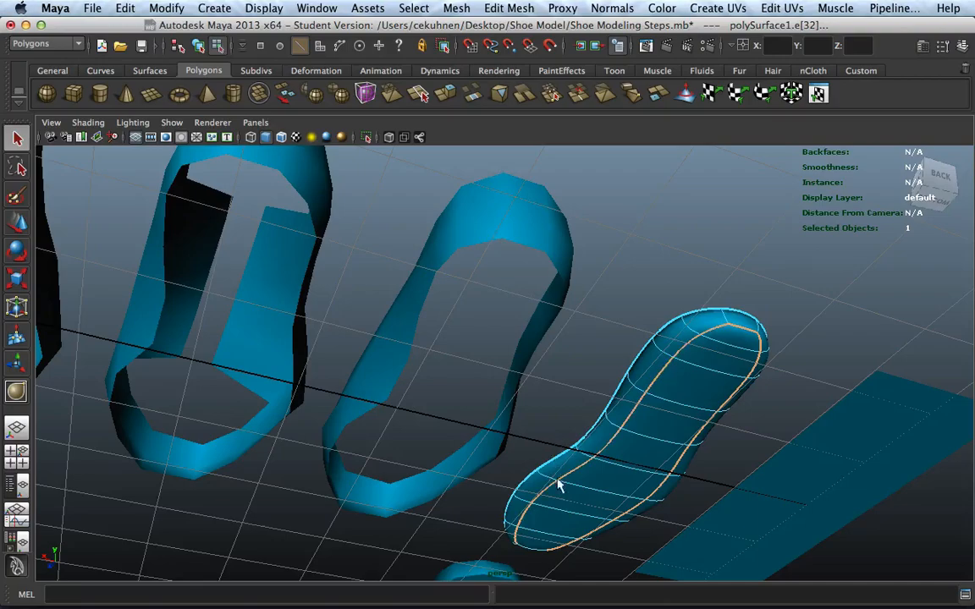
alt+drag(488, 525, 374, 431)
alt+drag(140, 329, 277, 316)
Crease the sole's bottom edge loop to a value of about 2.4, and clear the selection
click(501, 8)
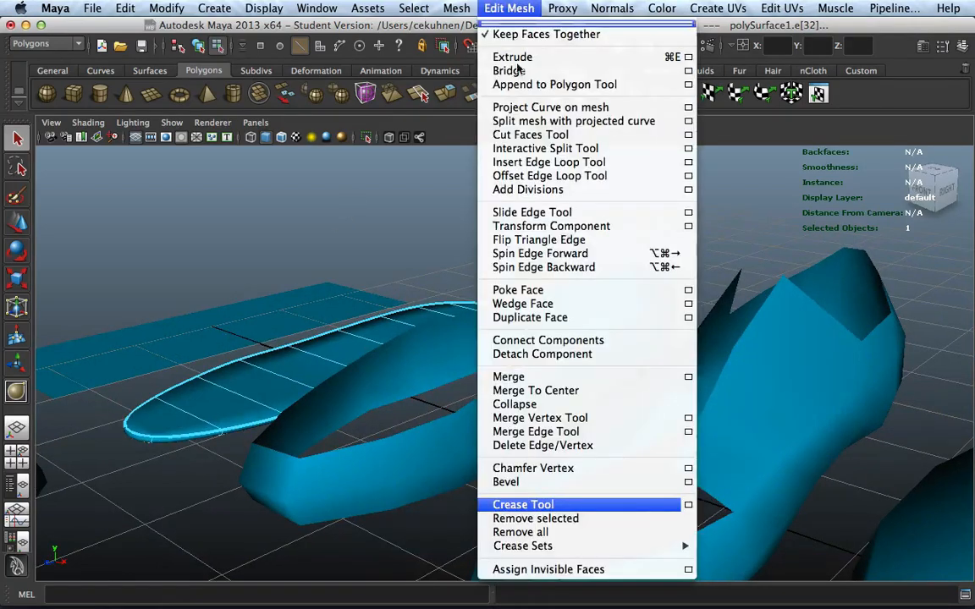
click(546, 505)
middle_drag(169, 419, 342, 396)
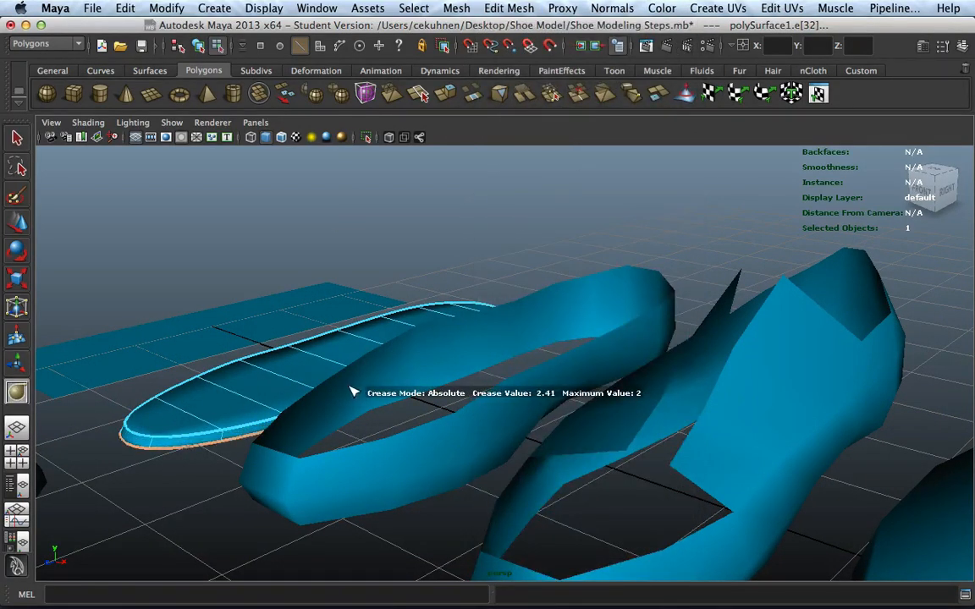
click(17, 137)
click(111, 180)
Return to object selection, compare the creased sole with the neighbouring finished sole, and select the creased sole
scroll(185, 428, down, 6)
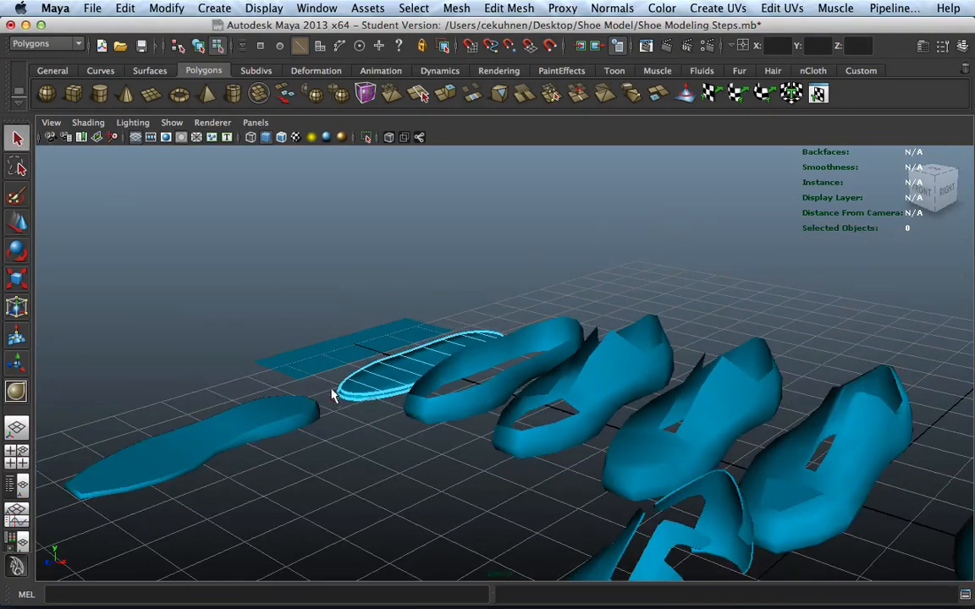
right_drag(342, 392, 403, 318)
alt+drag(265, 370, 581, 389)
alt+middle_drag(580, 389, 429, 371)
scroll(427, 375, up, 8)
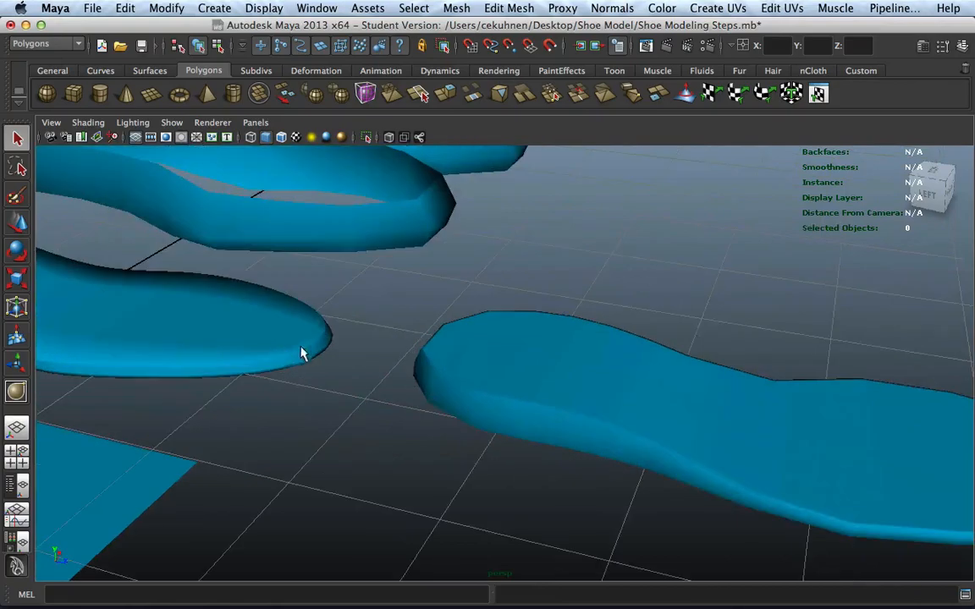
alt+middle_drag(302, 351, 530, 346)
alt+drag(324, 302, 251, 307)
click(389, 248)
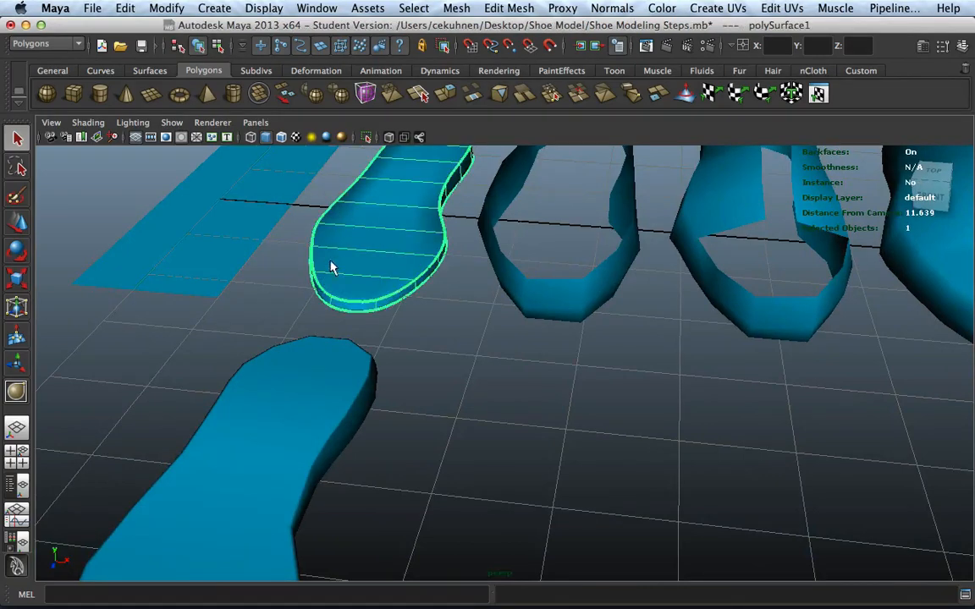
Show the shoe stages and the separate sole in smooth preview, and compare the creased sole with the separate one
key(3)
click(447, 243)
alt+drag(322, 238, 343, 489)
click(343, 489)
key(3)
click(470, 439)
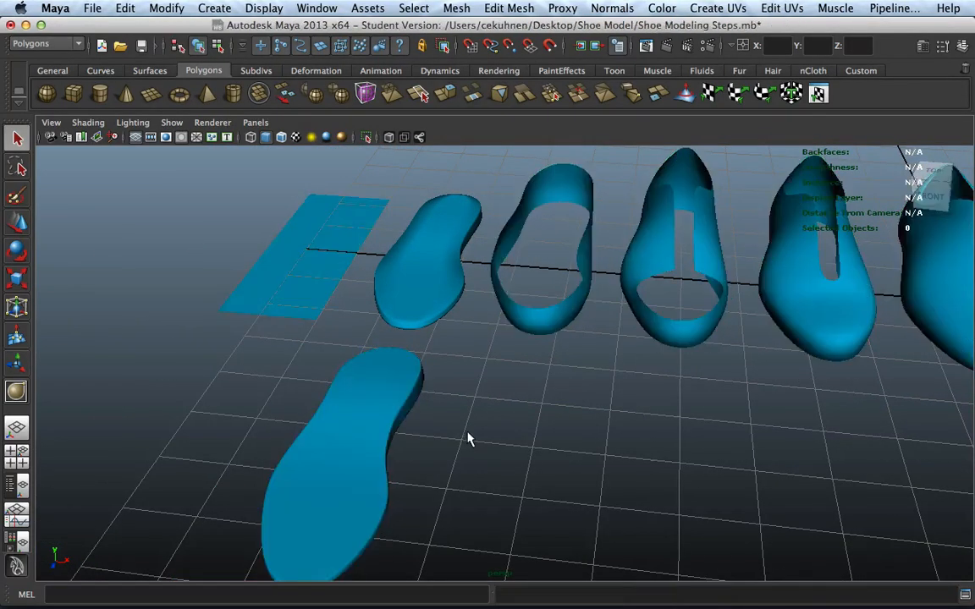
alt+drag(469, 438, 424, 342)
click(424, 342)
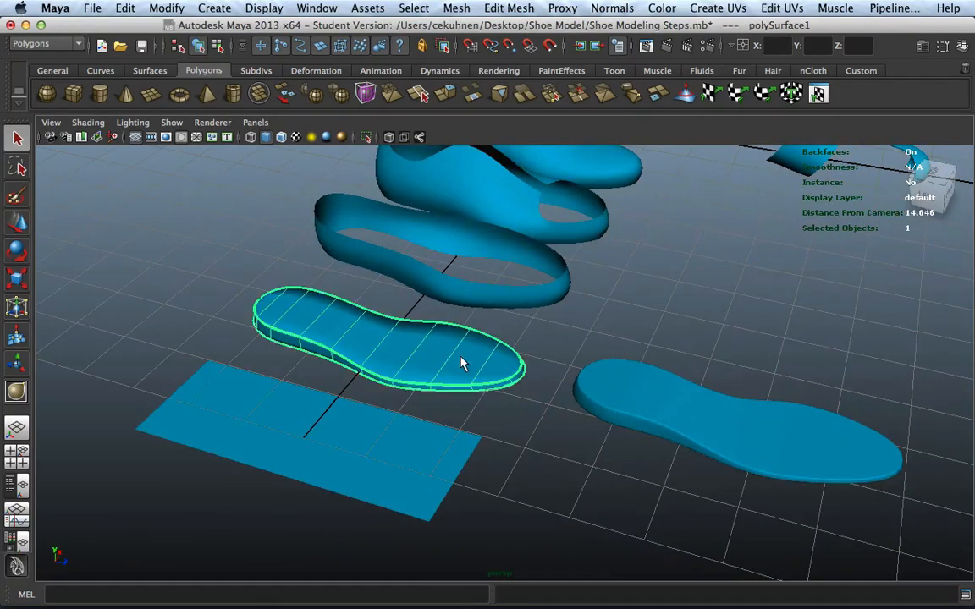
click(588, 346)
scroll(549, 344, up, 5)
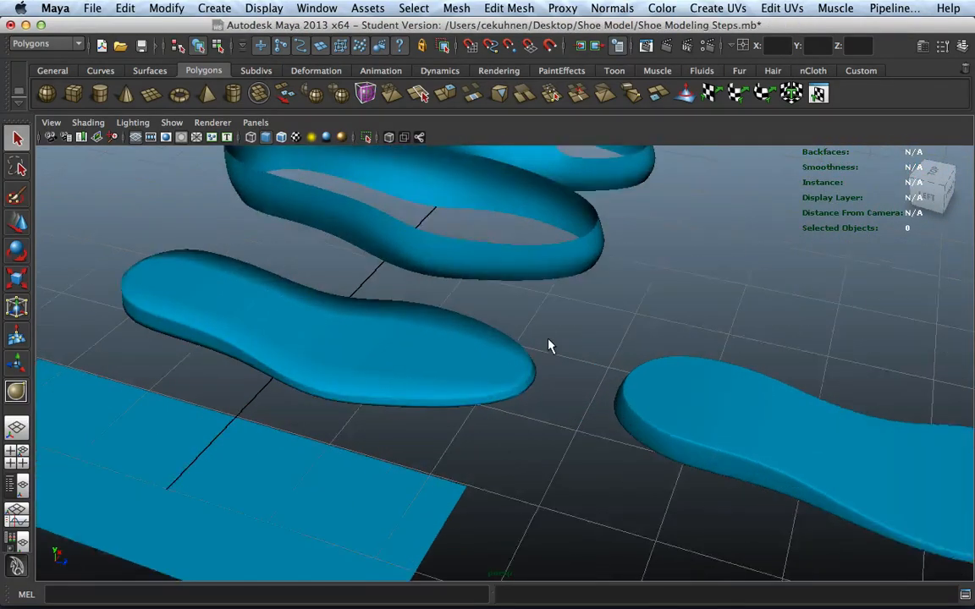
Undo the edge creases on the sole back to its uncreased state with the upper rim edges selected
key(super+z)
key(super+z)
key(super+z)
key(super+z)
key(super+z)
key(super+z)
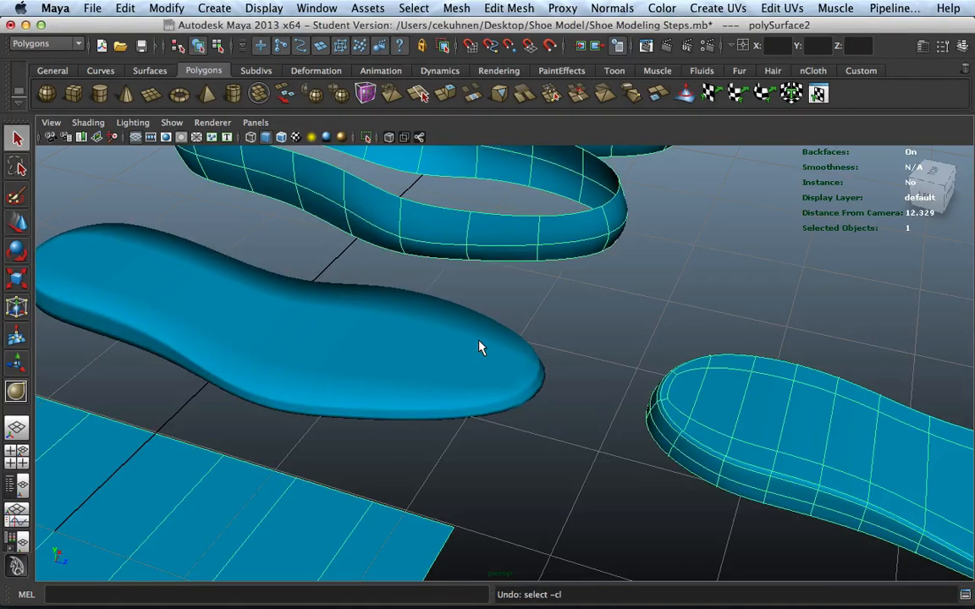
key(super+z)
key(super+z)
key(super+z)
key(super+z)
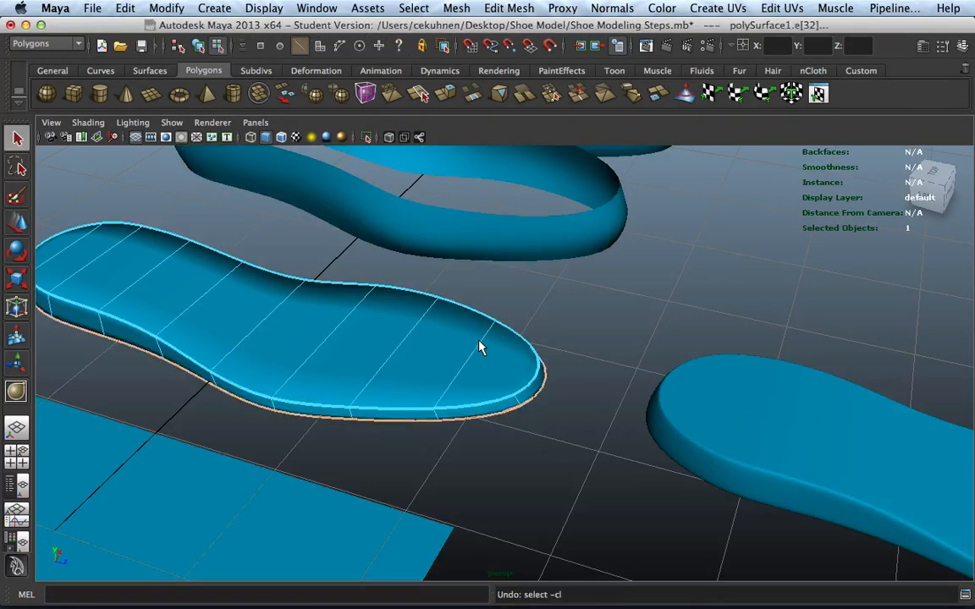
key(super+z)
key(super+z)
key(super+z)
key(super+z)
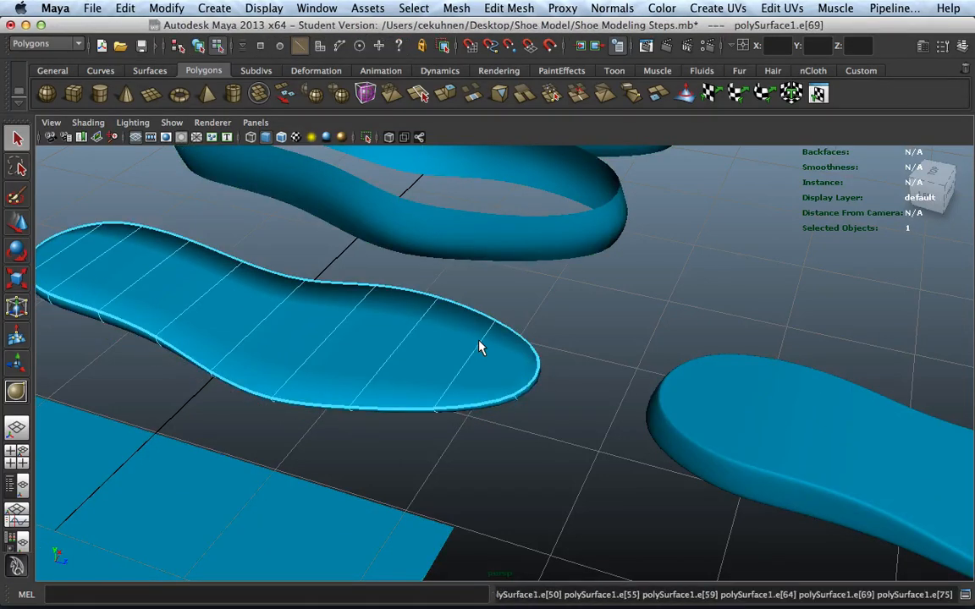
key(super+z)
key(super+z)
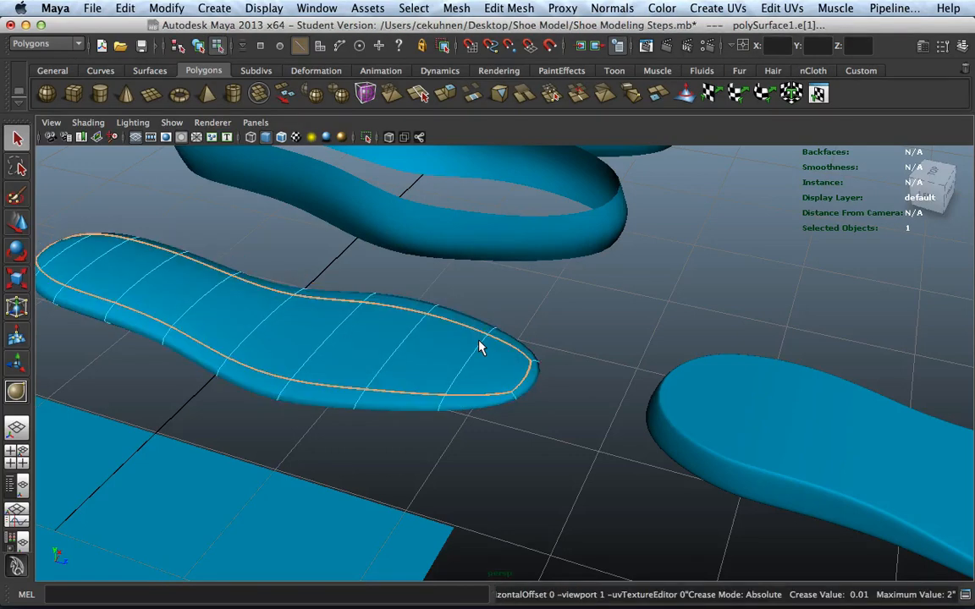
Turn off the sole's smooth preview and insert an edge loop around its side wall with the Insert Edge Loop Tool
key(1)
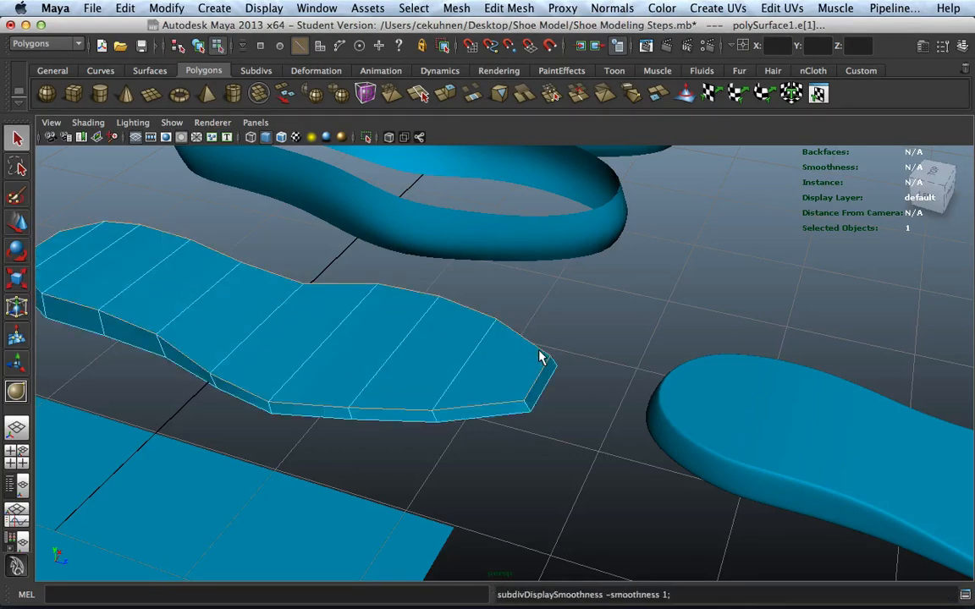
click(500, 9)
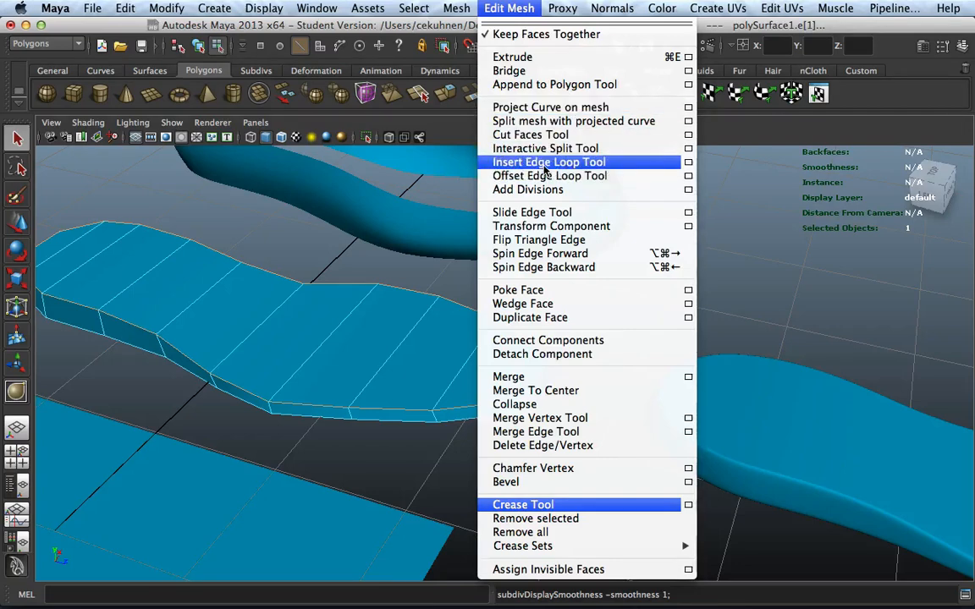
click(550, 166)
scroll(559, 437, up, 3)
scroll(555, 437, up, 2)
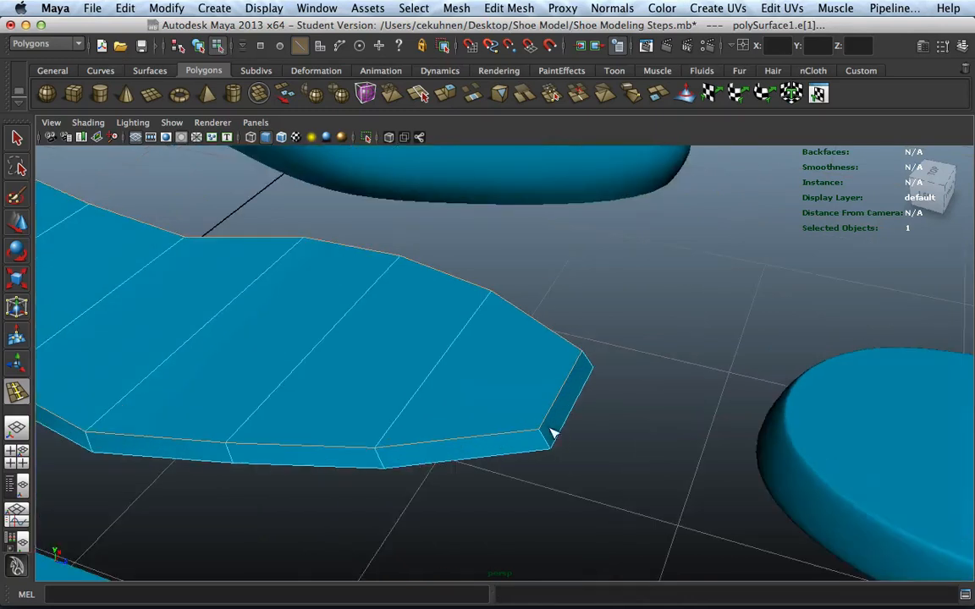
drag(549, 444, 552, 450)
scroll(428, 348, down, 5)
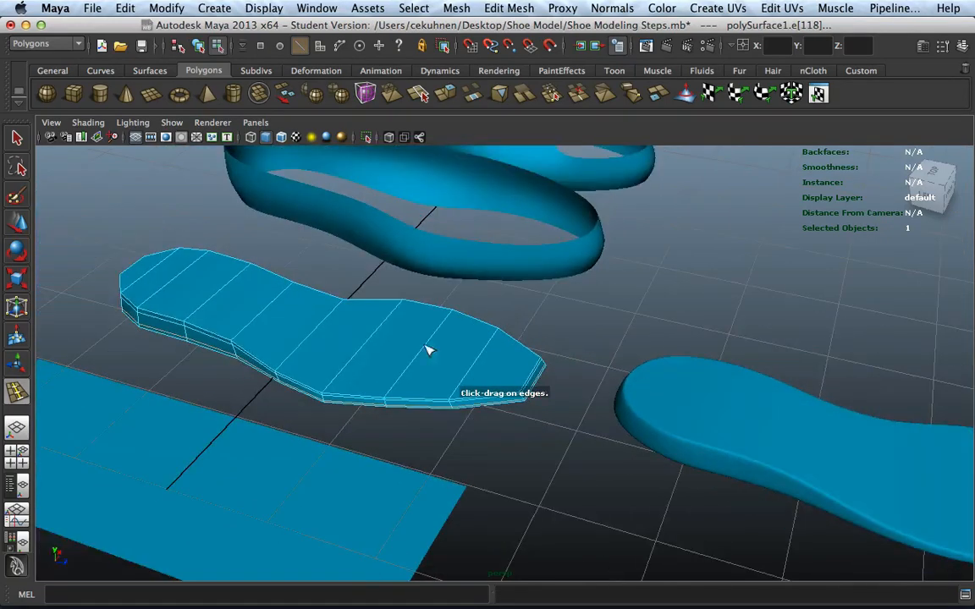
Show the sole with its new edge loop in smooth preview, clear the selection, and return to object selection
key(q)
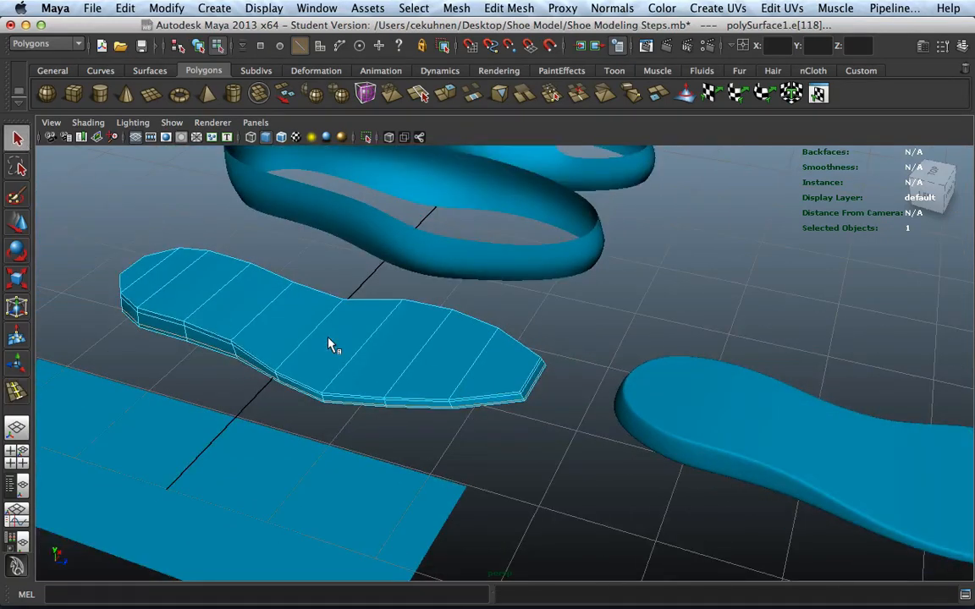
key(3)
click(542, 452)
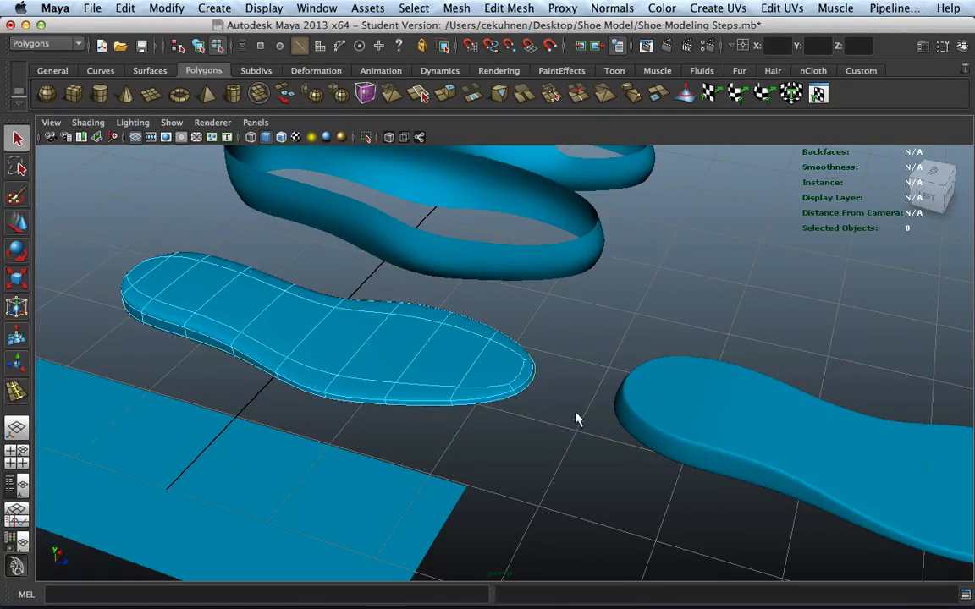
right_drag(419, 329, 474, 320)
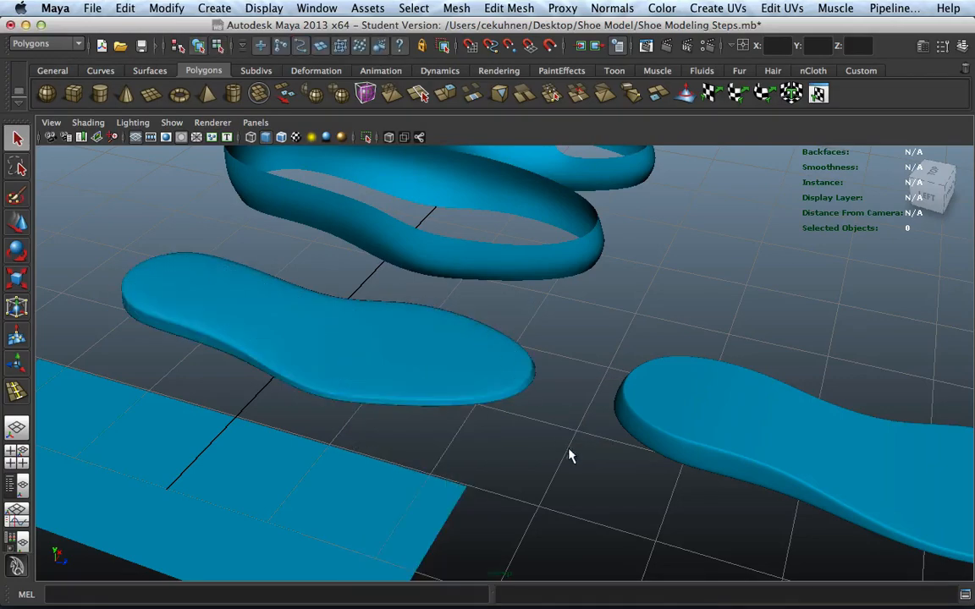
Examine the rounded rim and heel of the edge-loop sole up close and compare it with the separate sole
alt+drag(597, 487, 684, 160)
scroll(582, 264, up, 5)
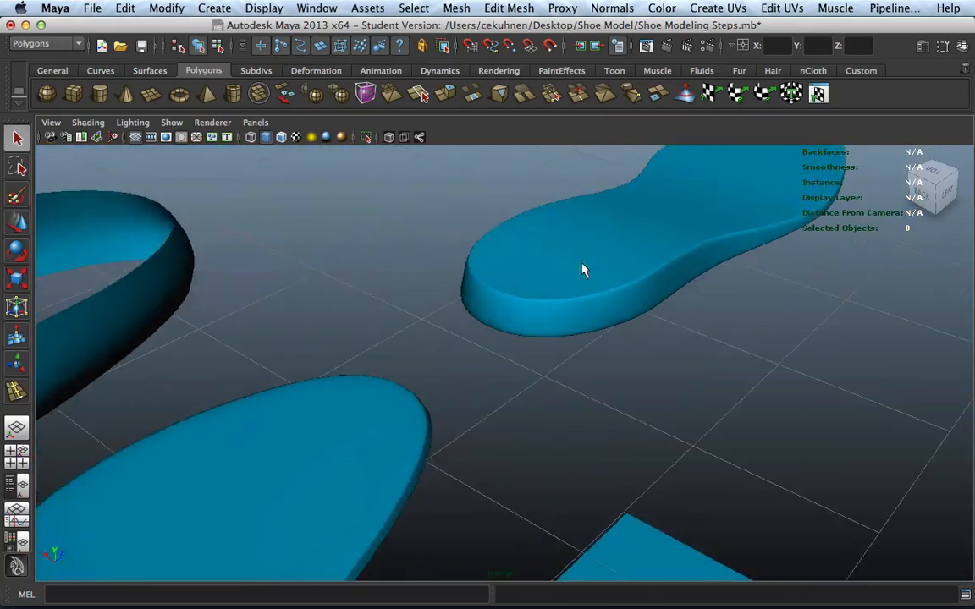
scroll(523, 203, down, 10)
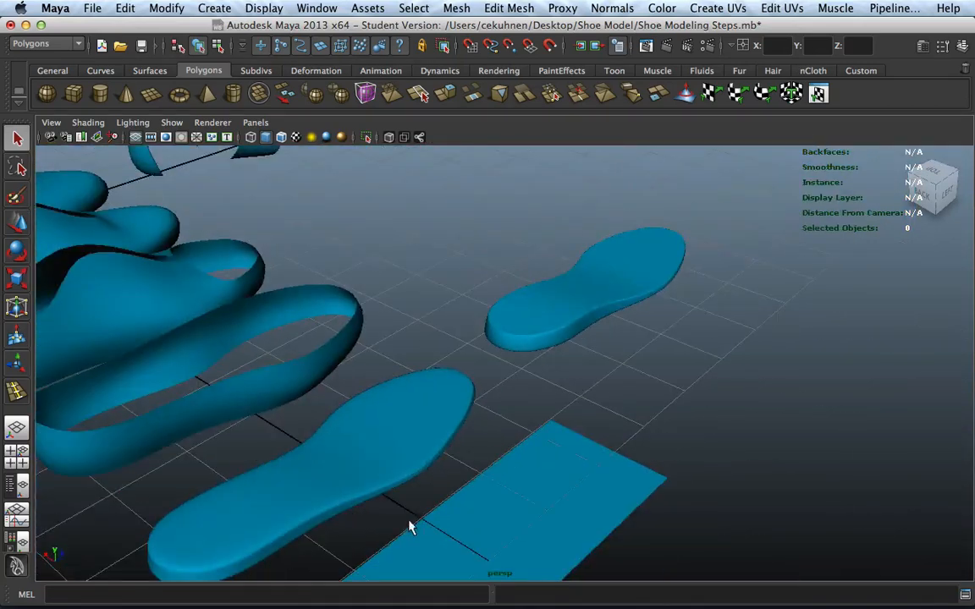
alt+middle_drag(409, 526, 508, 445)
scroll(433, 371, up, 8)
alt+middle_drag(434, 369, 453, 379)
scroll(398, 445, down, 6)
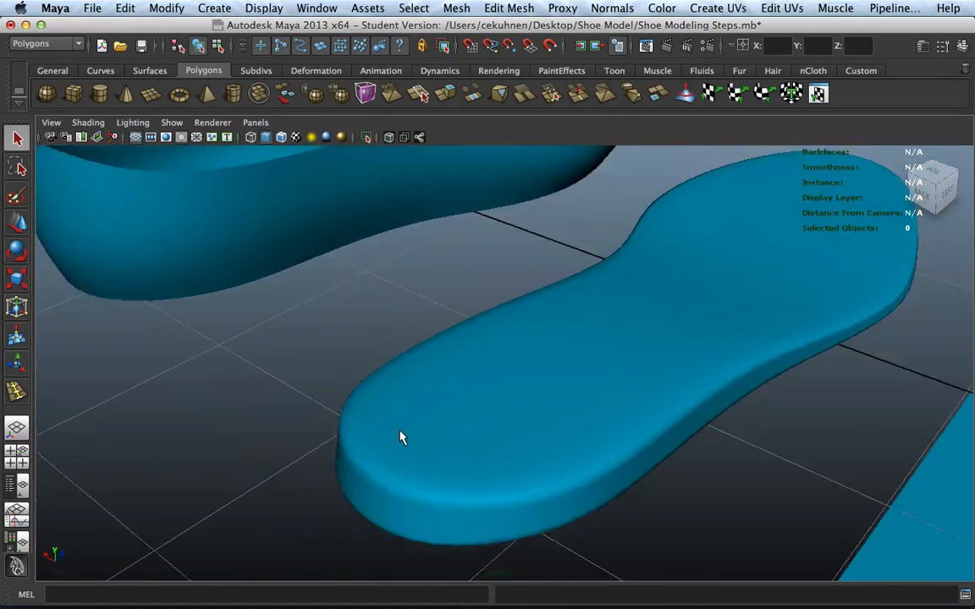
Show the sole unsmoothed and insert an edge loop around its side, close to the upper edge
click(409, 426)
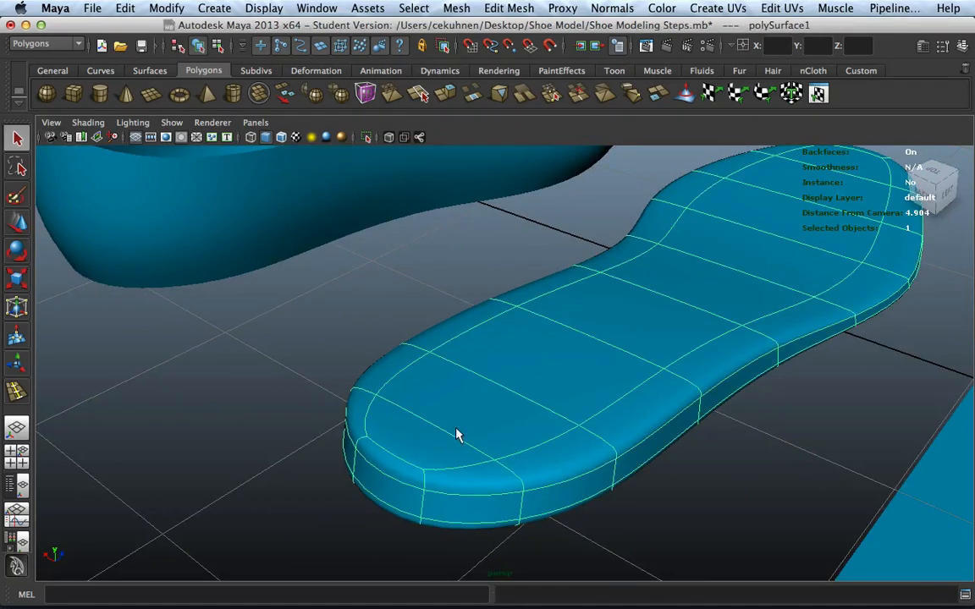
key(1)
click(508, 7)
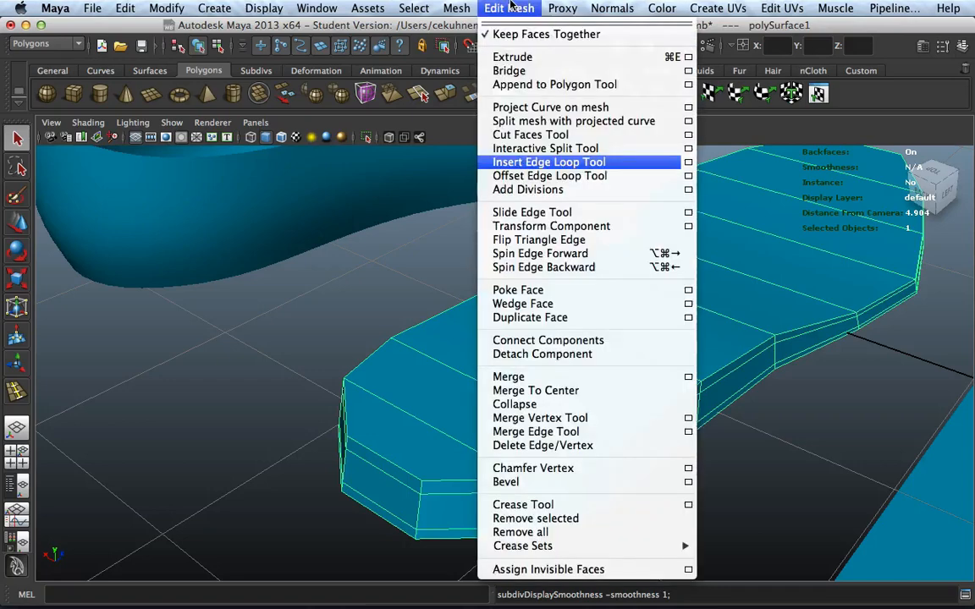
click(546, 162)
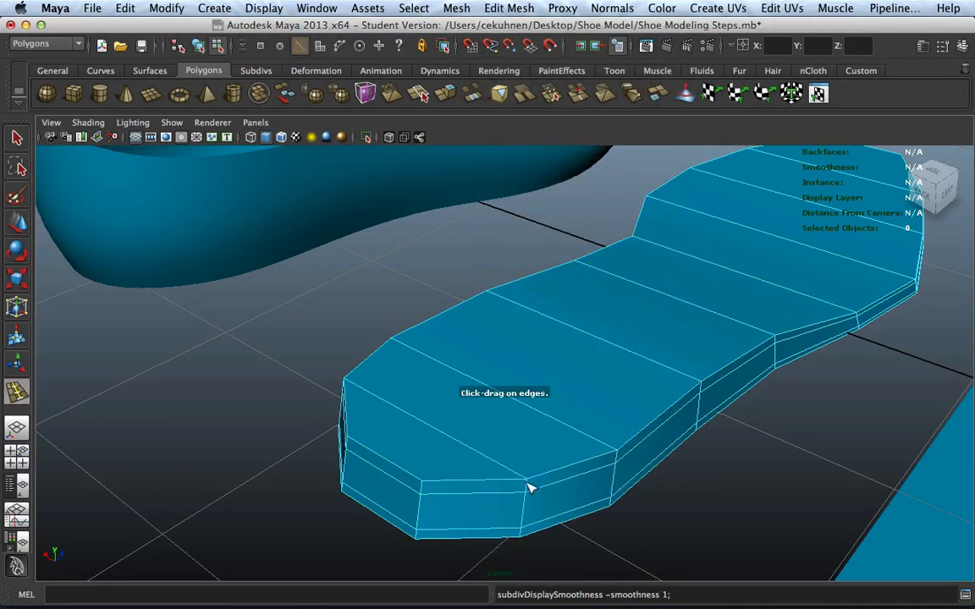
click(528, 489)
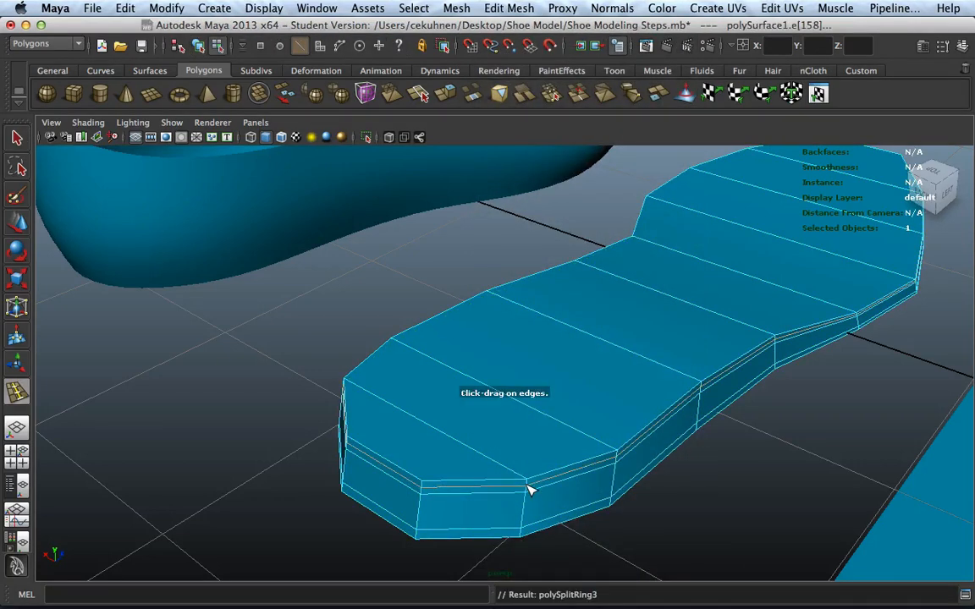
Return to object mode and preview the sole smoothed to examine the sharpness of its upper edge
right_drag(483, 328, 532, 313)
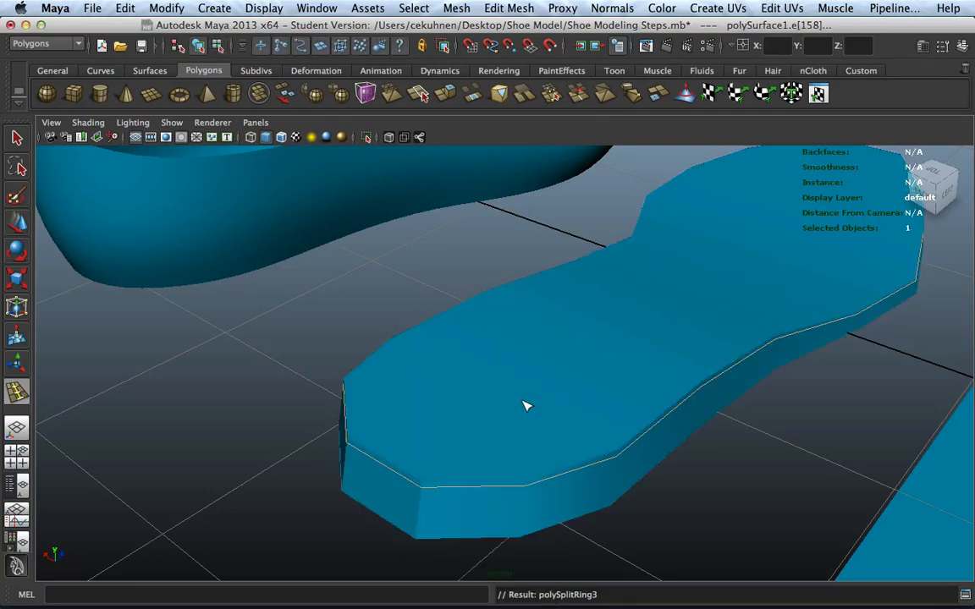
key(3)
click(256, 420)
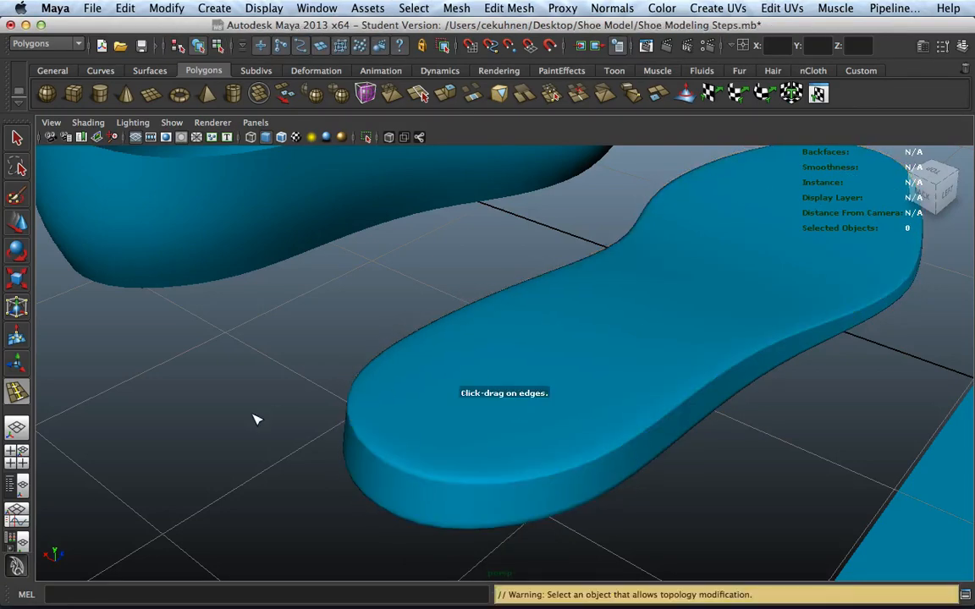
scroll(270, 411, down, 5)
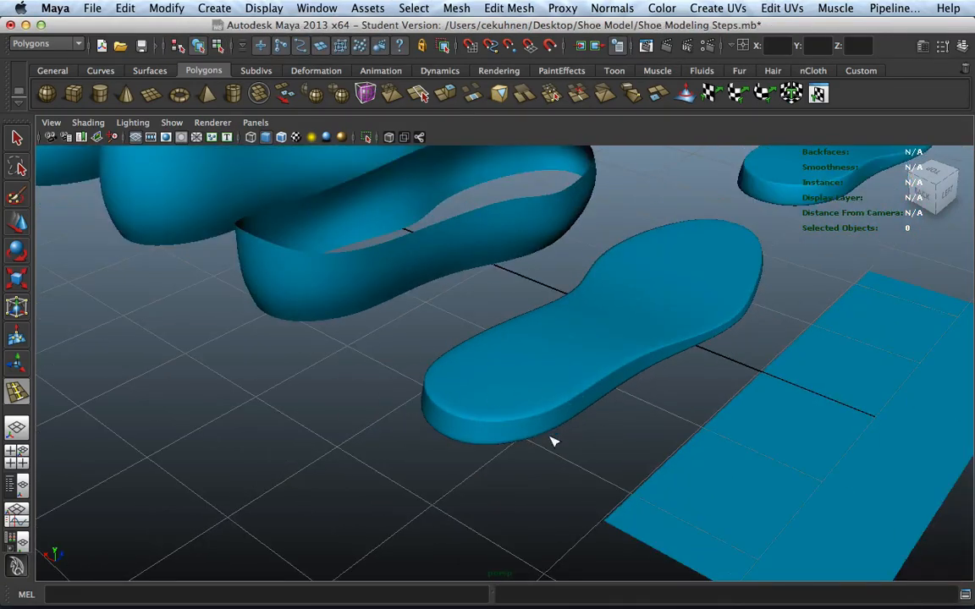
scroll(551, 437, up, 5)
scroll(559, 444, down, 3)
alt+drag(560, 445, 579, 409)
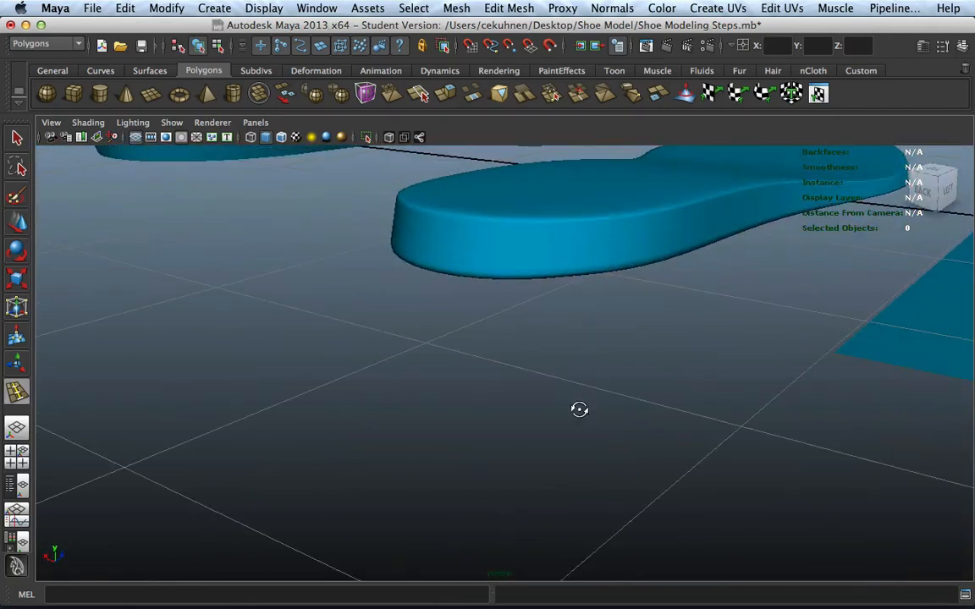
alt+middle_drag(577, 349, 542, 466)
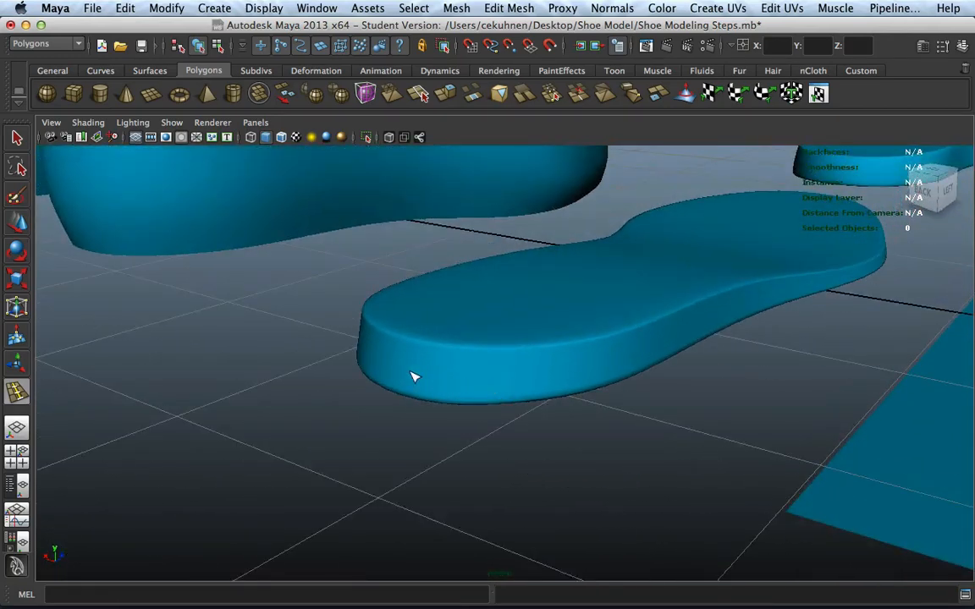
Insert an edge loop around the unsmoothed sole's side, close to the lower edge, and return to object mode
click(17, 136)
click(374, 323)
right_drag(417, 330, 474, 312)
key(1)
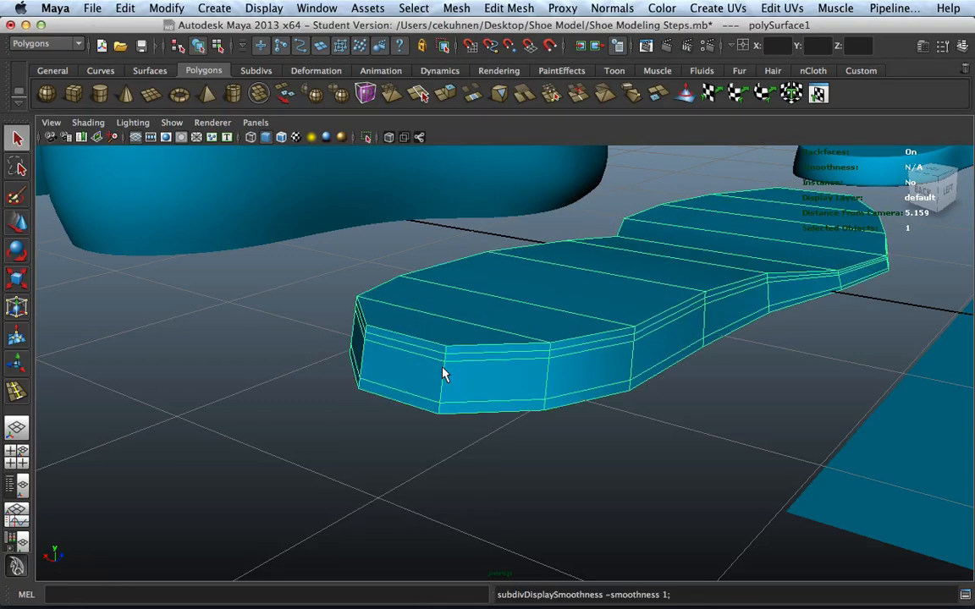
click(508, 8)
click(546, 162)
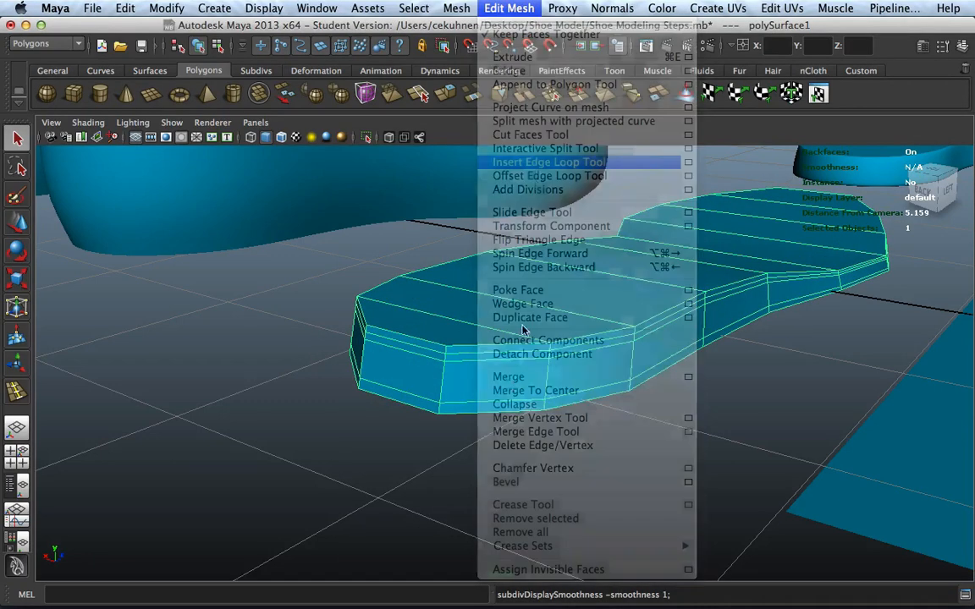
drag(444, 410, 441, 413)
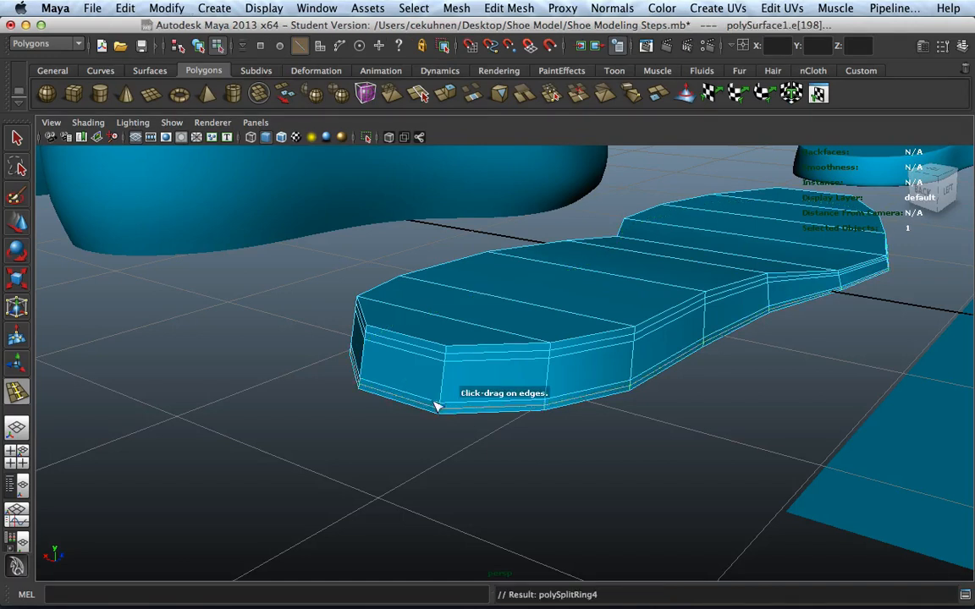
key(q)
click(176, 343)
right_click(488, 331)
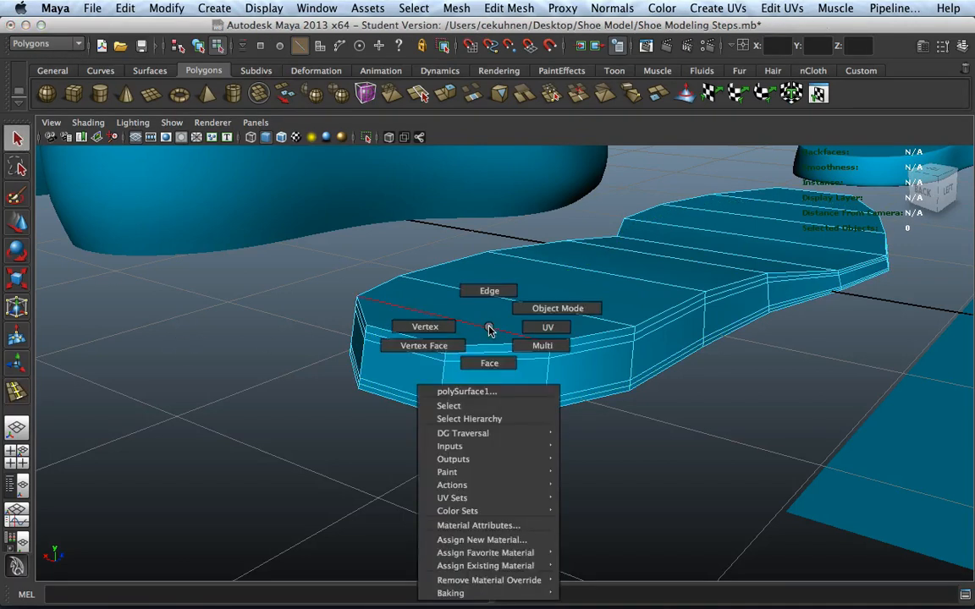
right_drag(489, 331, 542, 311)
Show the separate reference sole unsmoothed and examine the edge flow on its underside
scroll(546, 318, down, 5)
alt+drag(662, 314, 482, 359)
click(413, 424)
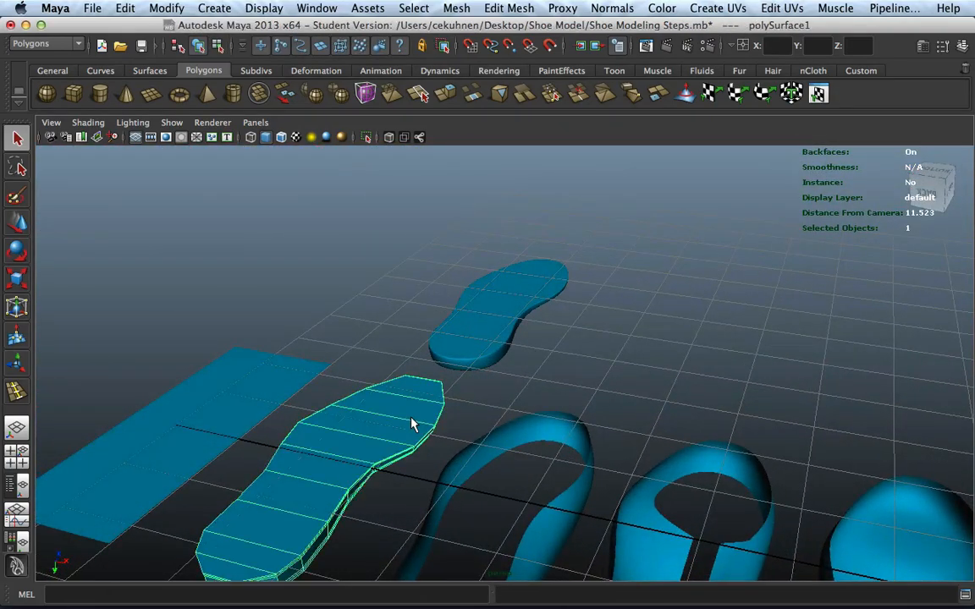
click(470, 342)
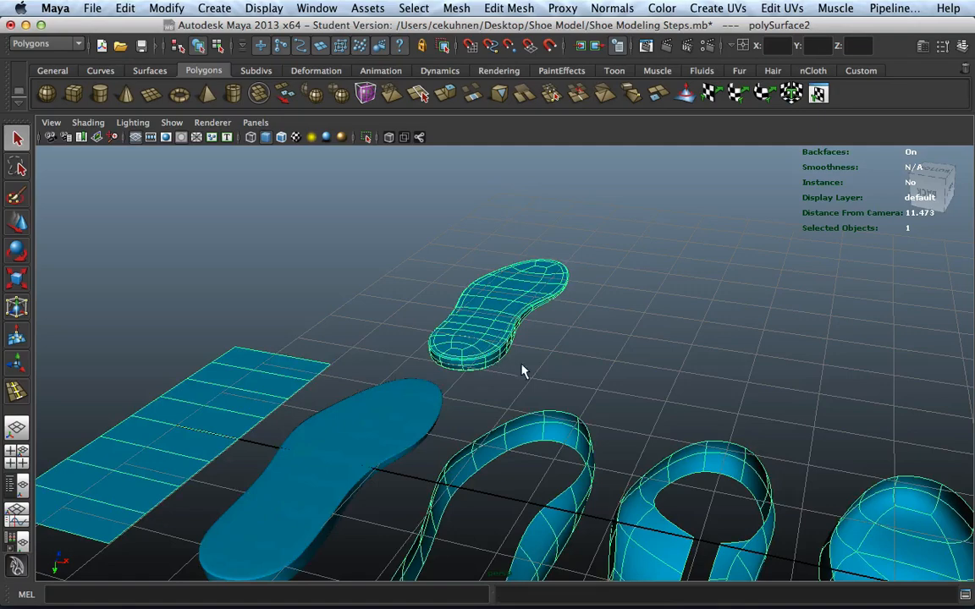
key(1)
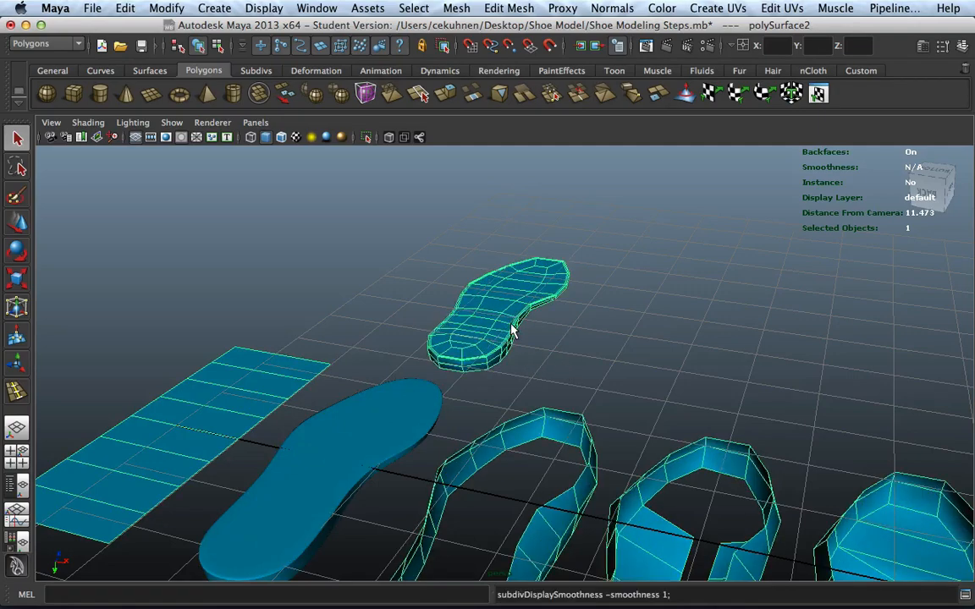
alt+drag(571, 330, 496, 370)
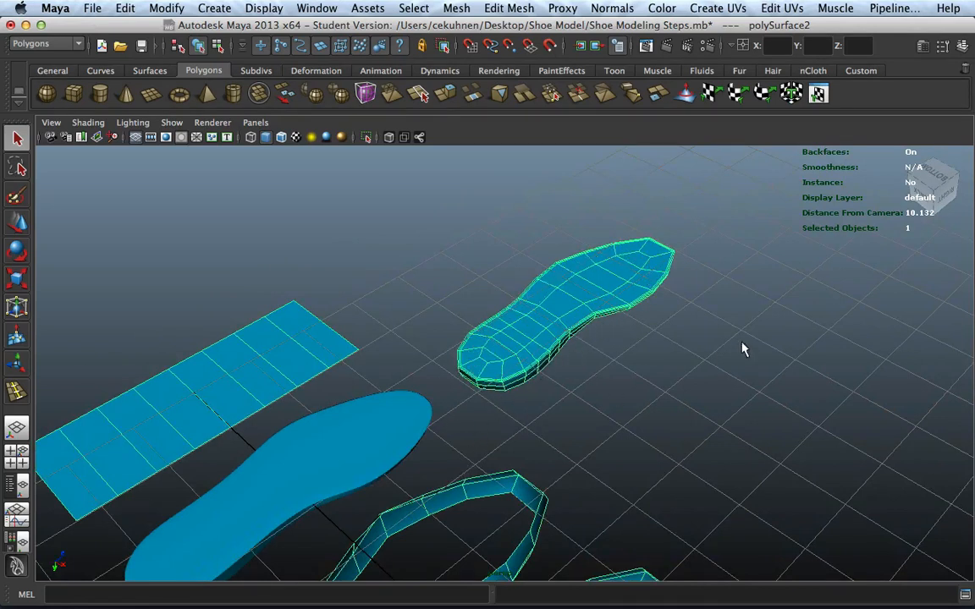
alt+drag(381, 437, 635, 366)
Delete the end faces at the heel and toe on the working sole's underside
click(515, 464)
mouse_move(515, 464)
alt+mouse_down()
mouse_move(561, 435)
mouse_move(496, 453)
mouse_move(529, 414)
mouse_move(505, 429)
mouse_move(542, 444)
mouse_move(568, 424)
mouse_move(526, 467)
alt+mouse_up()
key(1)
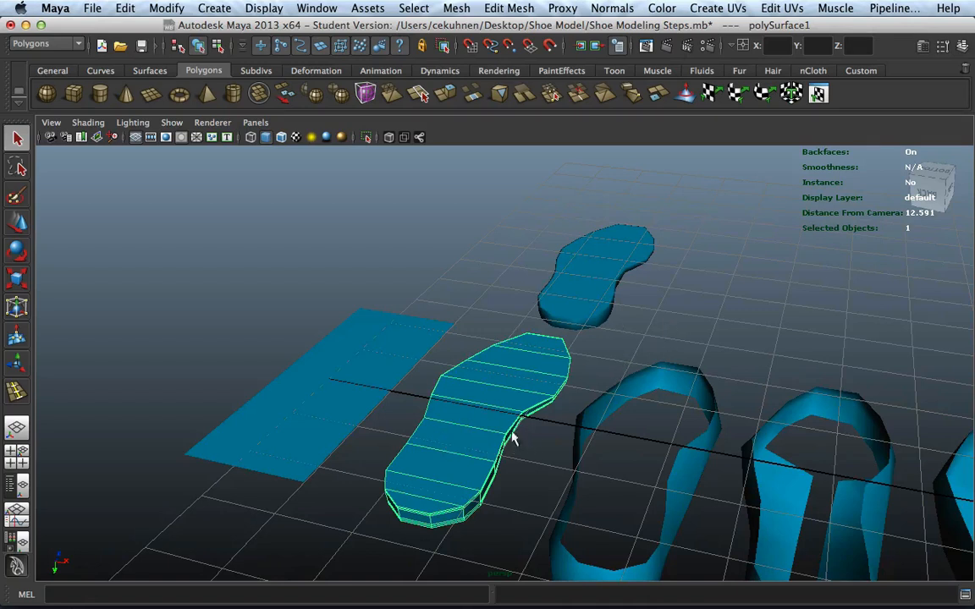
right_drag(468, 329, 463, 365)
click(429, 512)
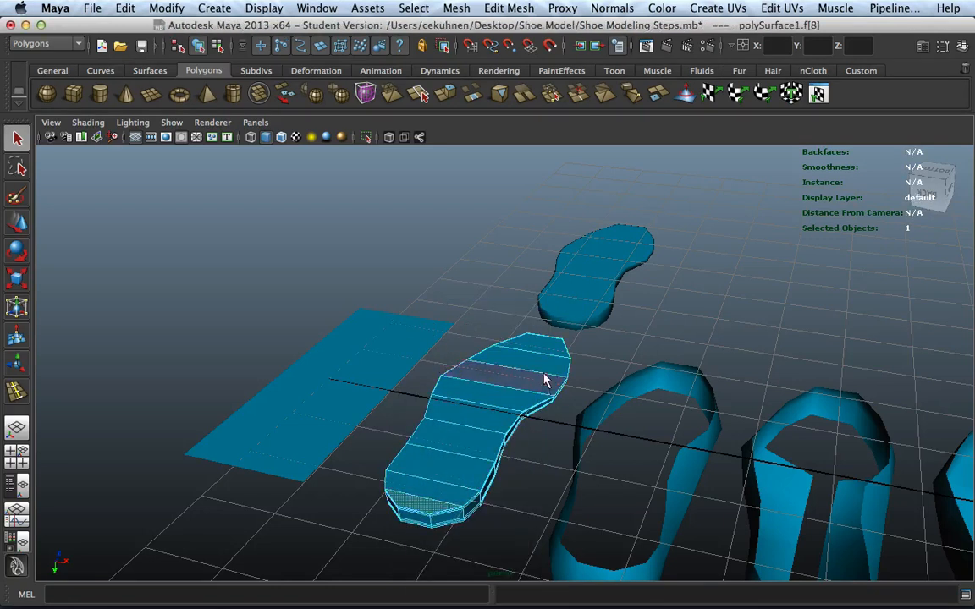
shift+click(544, 350)
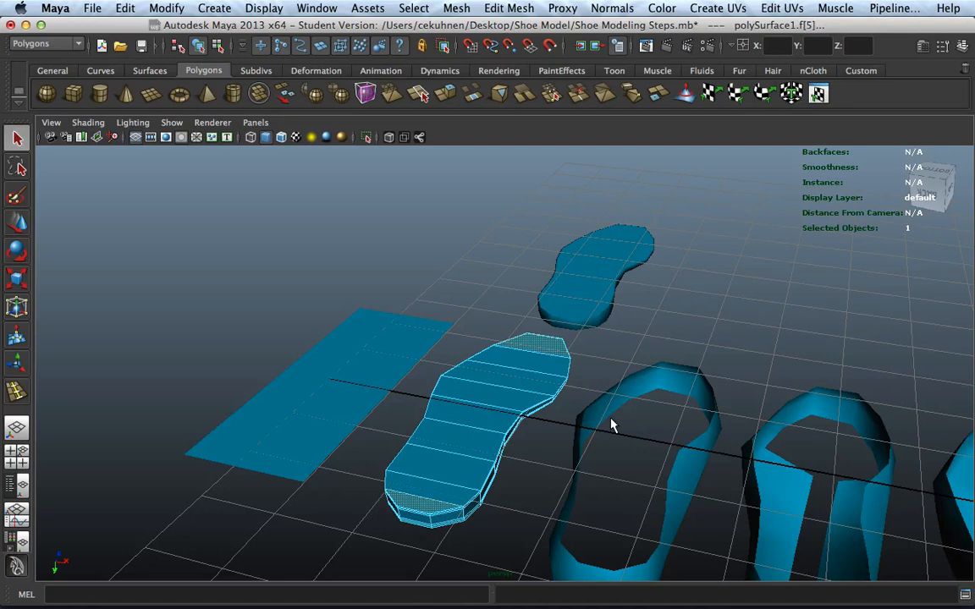
key(Delete)
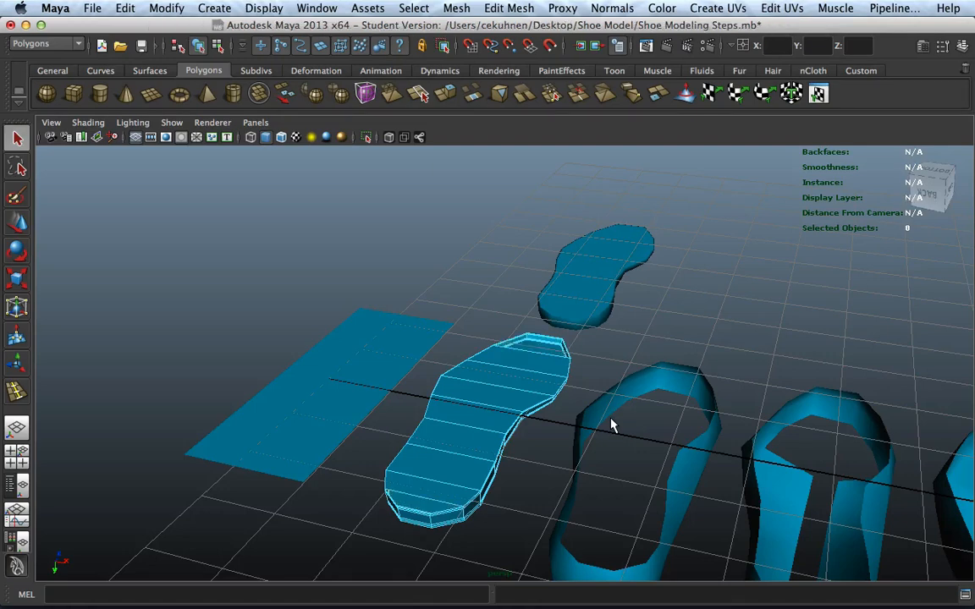
Insert two lengthwise edge loops across the sole's underside, dividing its cross strips into three columns
click(491, 7)
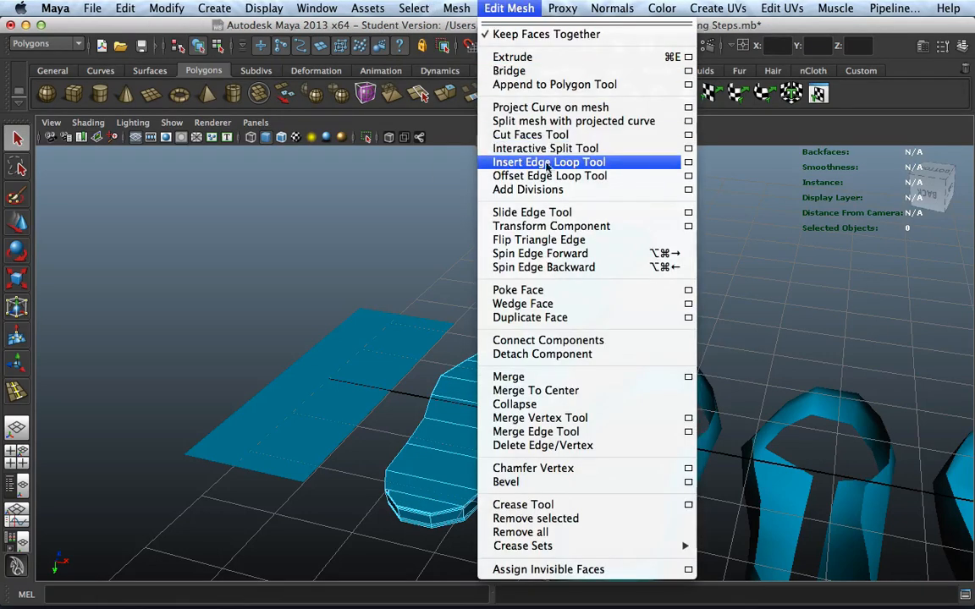
click(529, 161)
drag(468, 432, 487, 436)
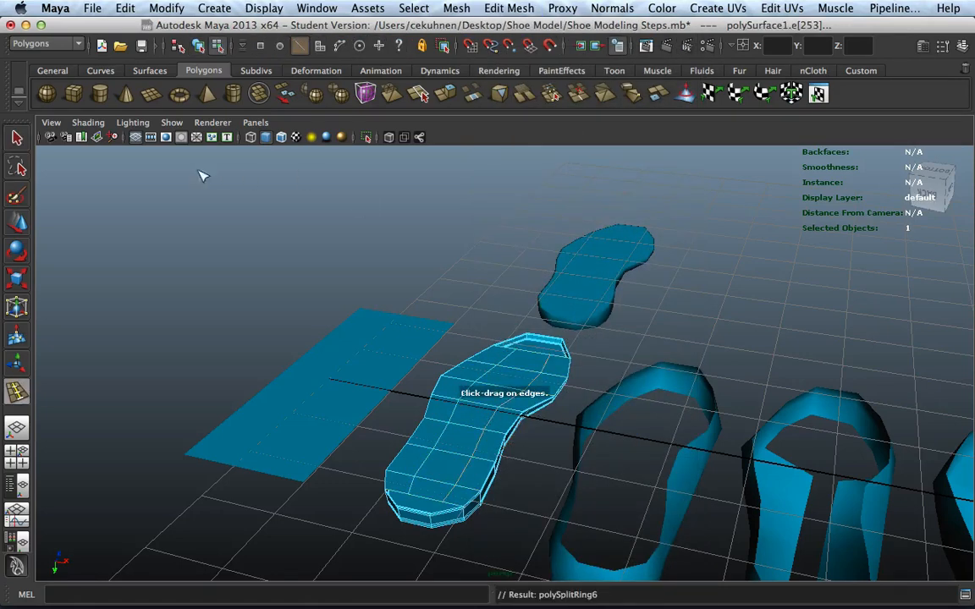
click(17, 138)
click(489, 322)
Append a polygon across the middle of the toe opening, joining the central strip edge to the front rim edge
alt+drag(489, 322, 677, 402)
alt+middle_drag(677, 402, 586, 297)
scroll(586, 296, up, 6)
alt+drag(586, 296, 642, 297)
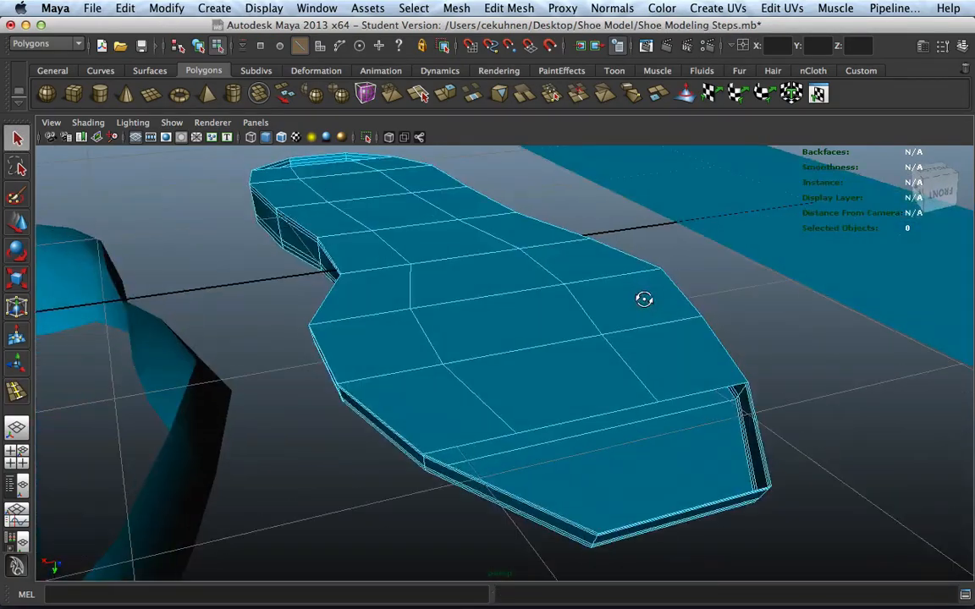
alt+middle_drag(641, 298, 612, 292)
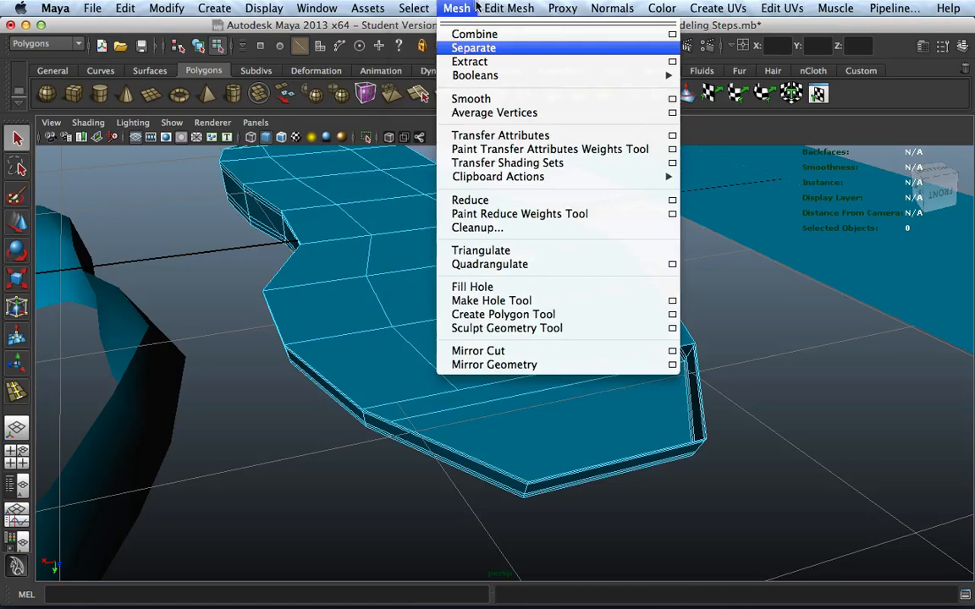
click(481, 94)
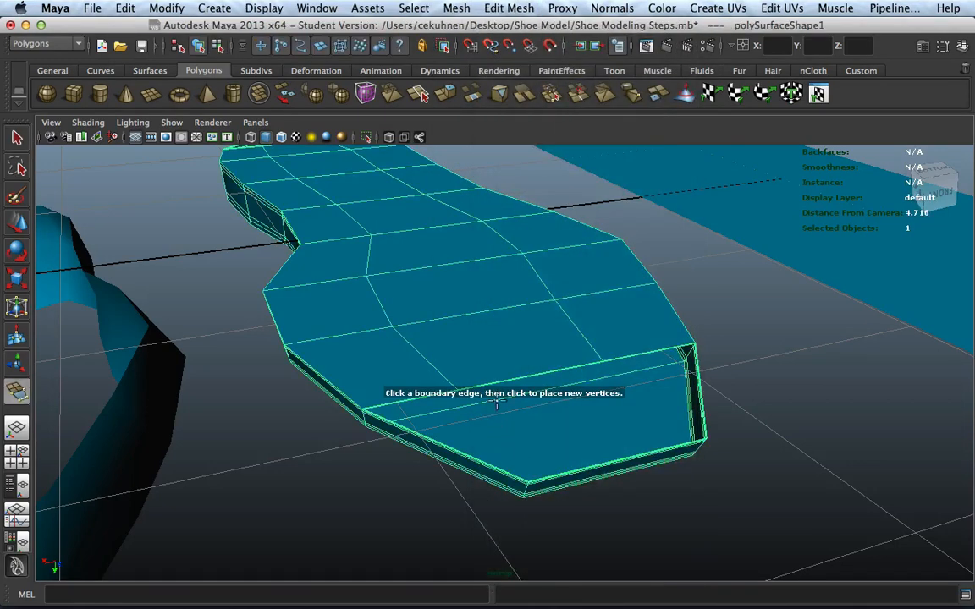
click(523, 374)
scroll(621, 437, up, 2)
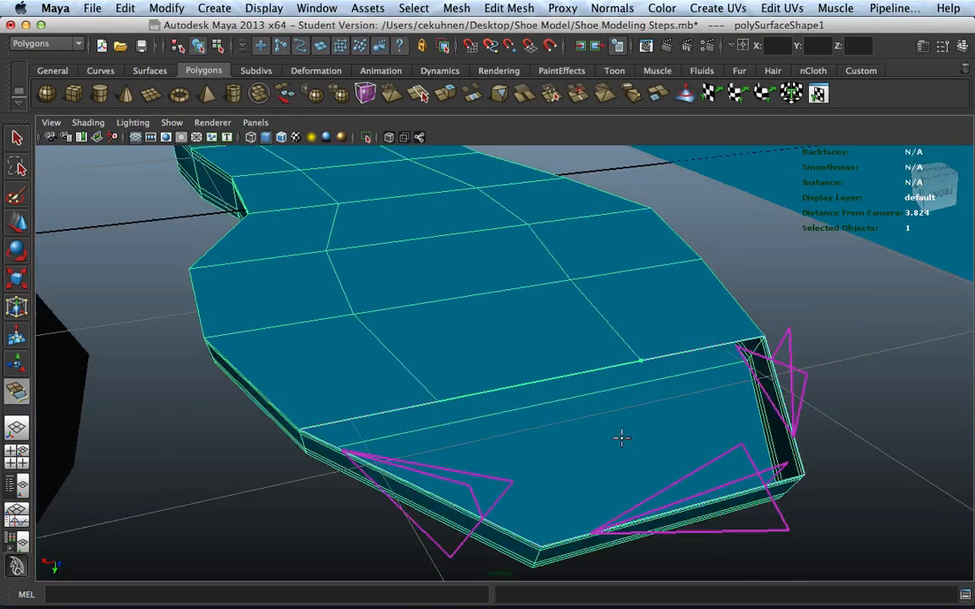
alt+drag(628, 456, 619, 449)
scroll(627, 407, up, 2)
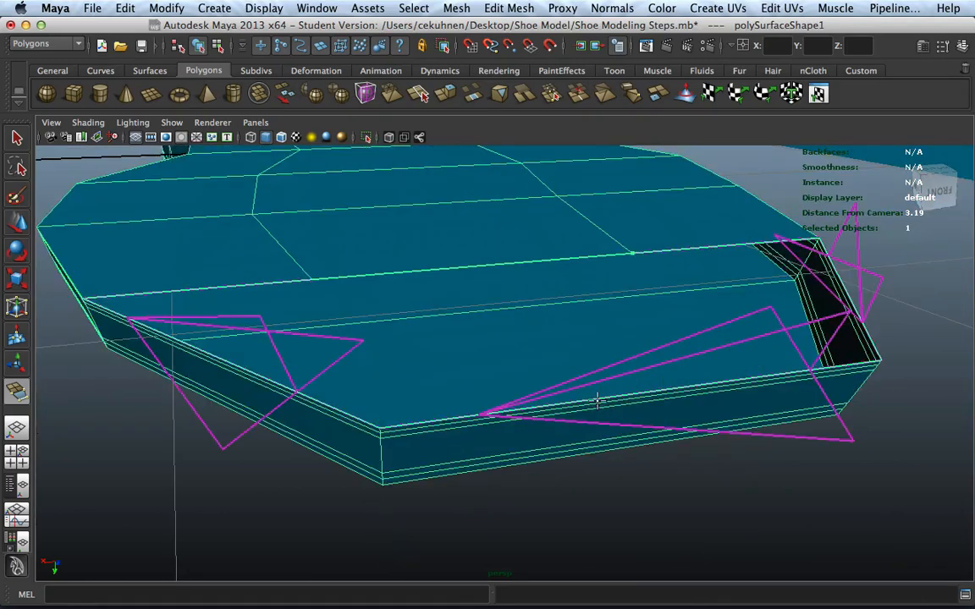
click(597, 401)
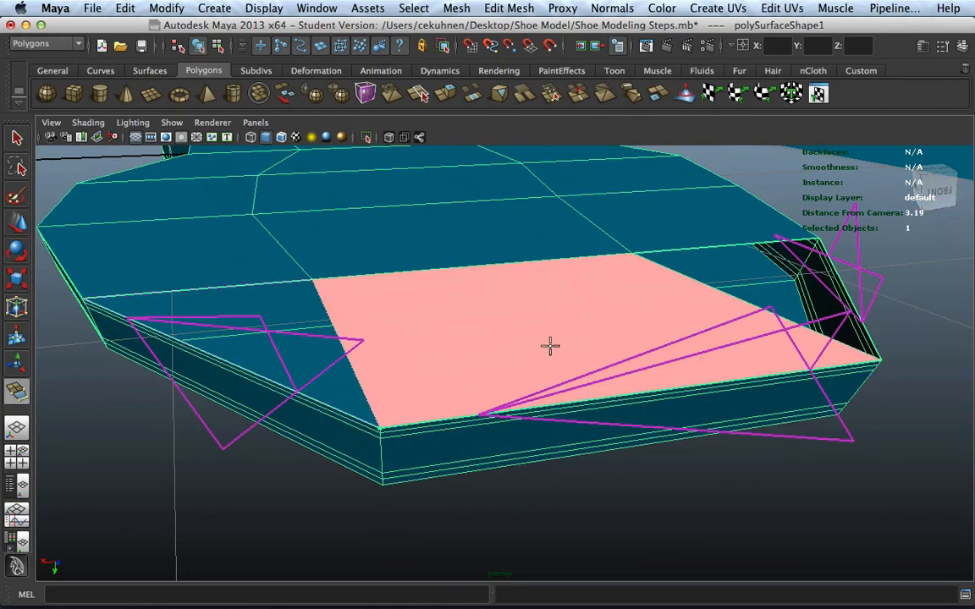
key(Return)
Append a polygon to close the toe's corner gap on the side facing the open shoe shell
scroll(551, 349, down, 5)
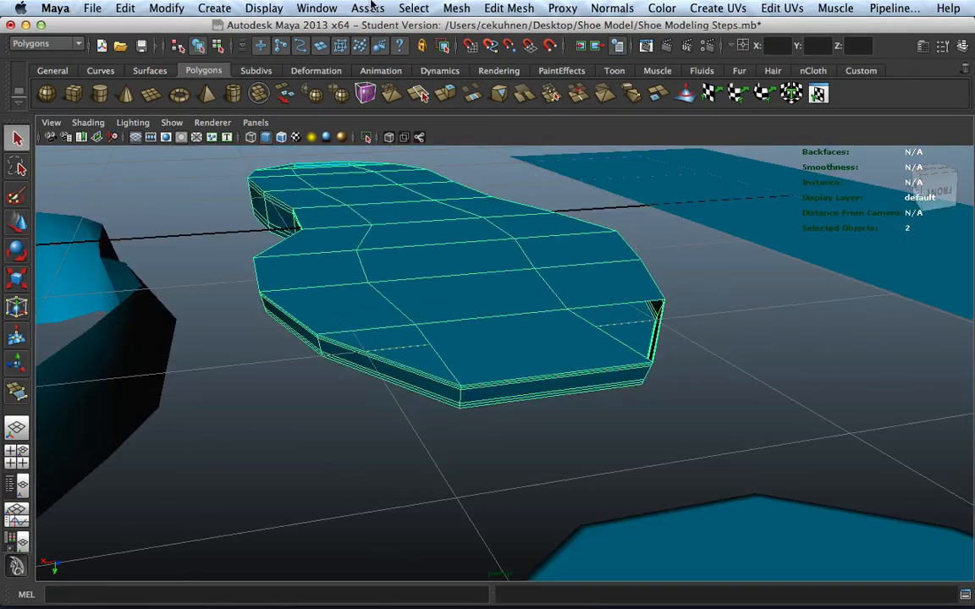
click(502, 5)
click(555, 84)
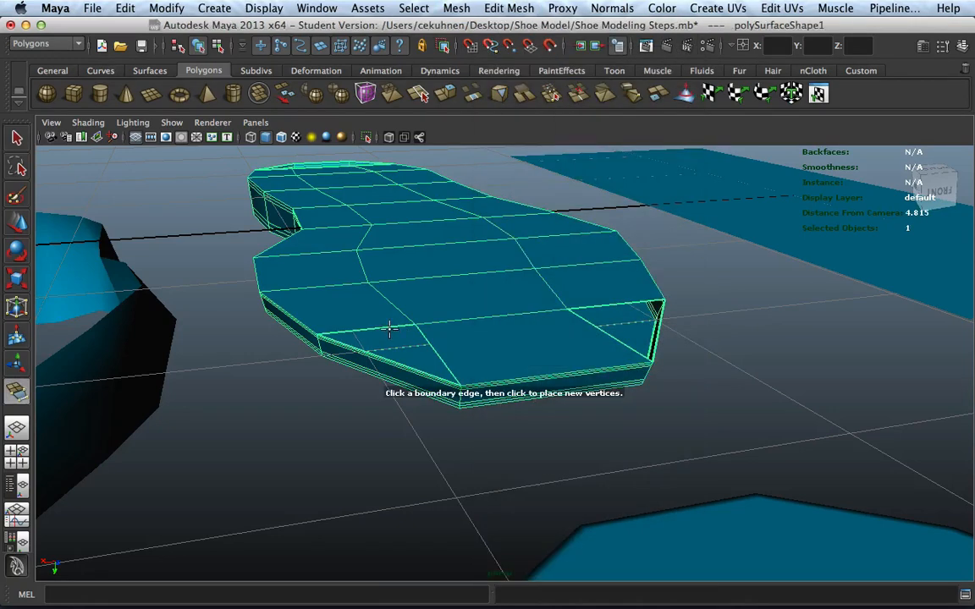
click(419, 336)
click(470, 349)
key(Return)
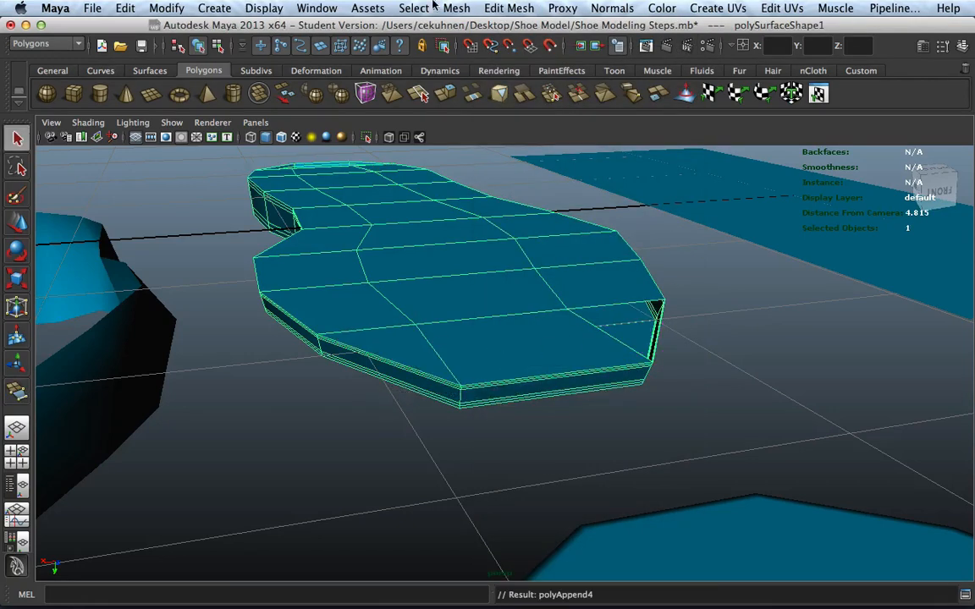
Append a polygon to close the remaining toe corner gap on the side facing the flat rectangular plane
click(509, 8)
click(534, 85)
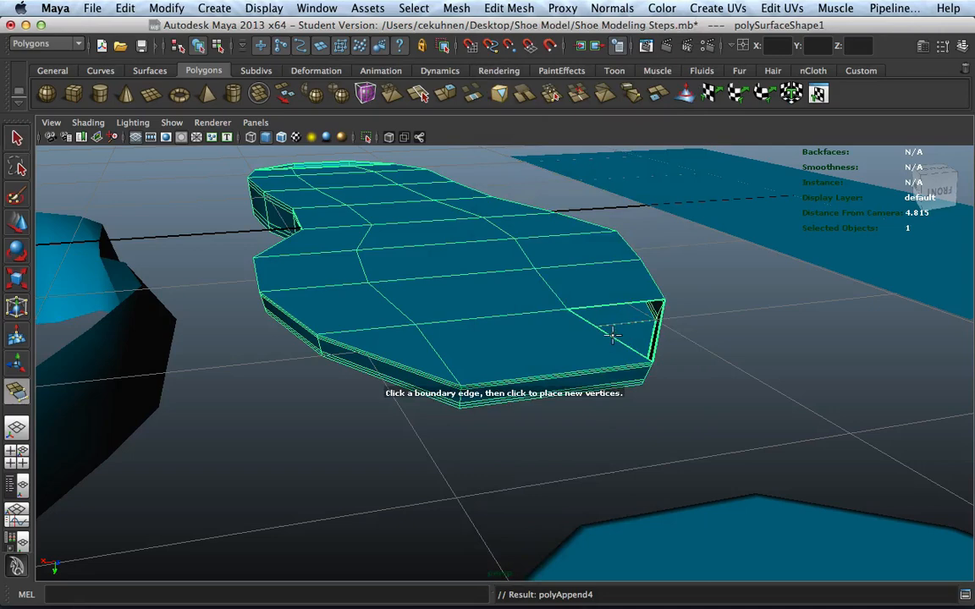
click(613, 335)
click(597, 306)
key(Return)
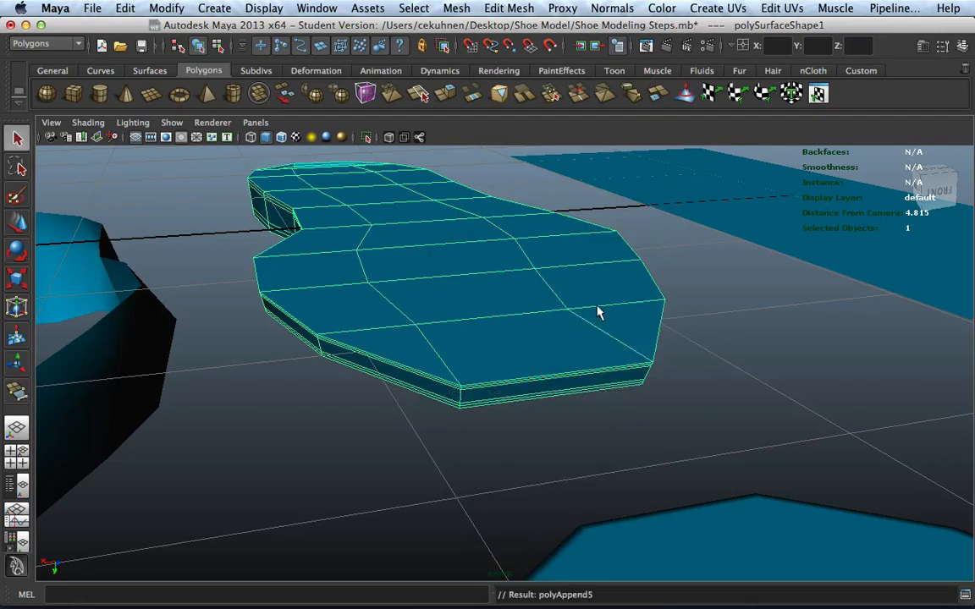
alt+right_drag(583, 306, 544, 303)
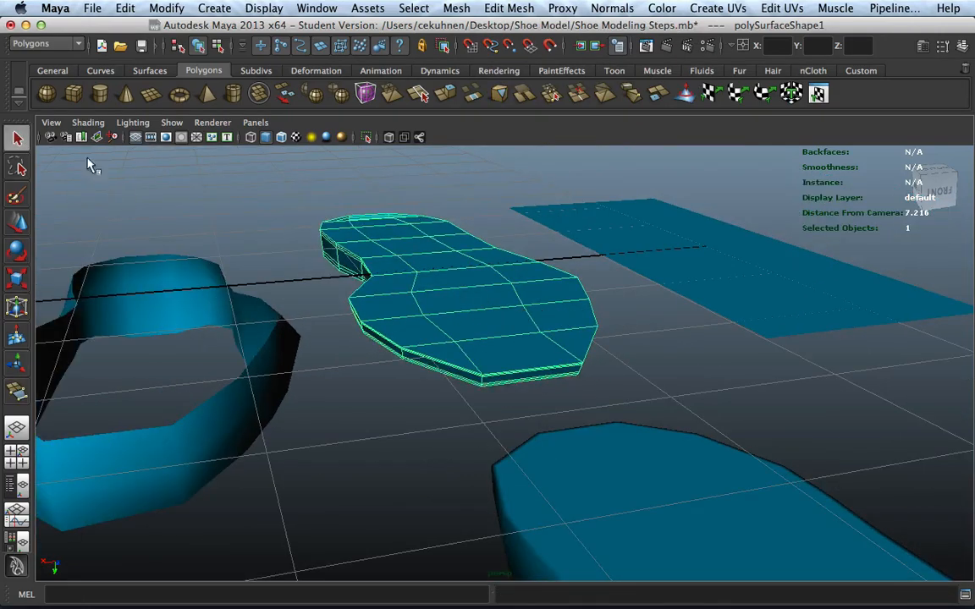
Display the sole with smooth mesh preview and clear its selection
key(3)
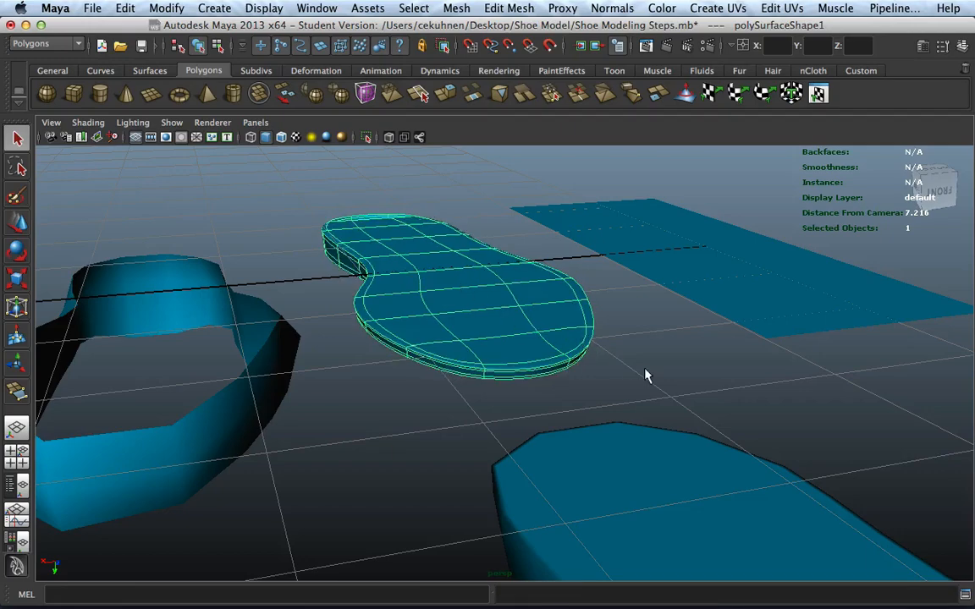
click(645, 374)
alt+drag(644, 374, 612, 374)
Select the lengthwise strip of central faces on the sole's underside, nudge it vertically, and return to object selection
right_drag(501, 329, 518, 363)
drag(518, 363, 357, 206)
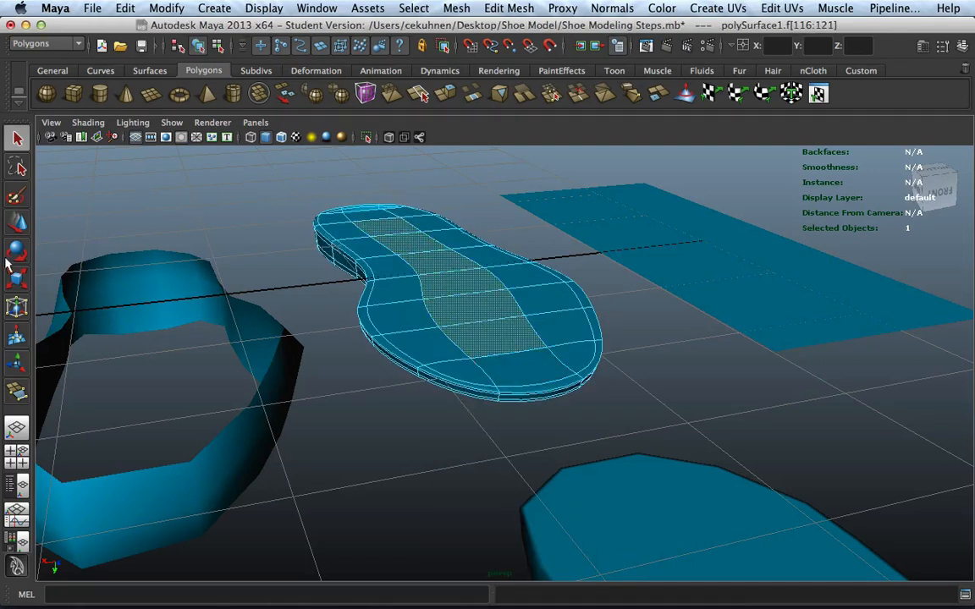
click(18, 221)
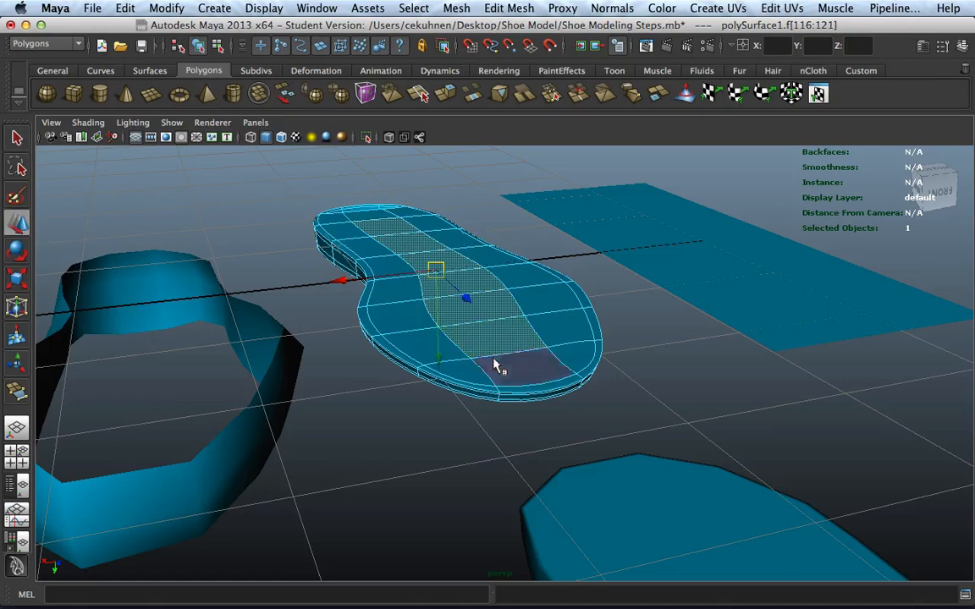
drag(439, 358, 439, 357)
alt+drag(554, 397, 464, 353)
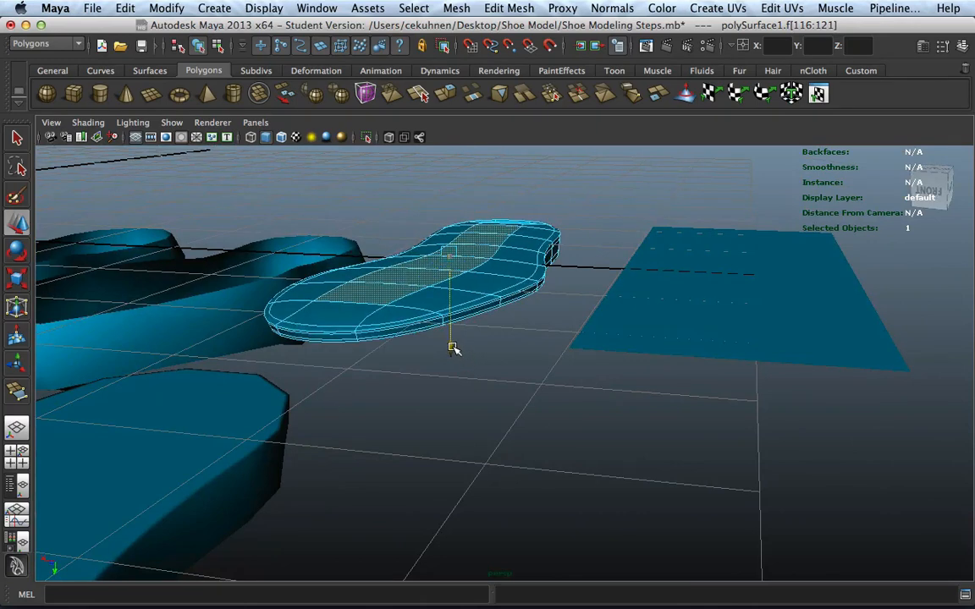
click(504, 394)
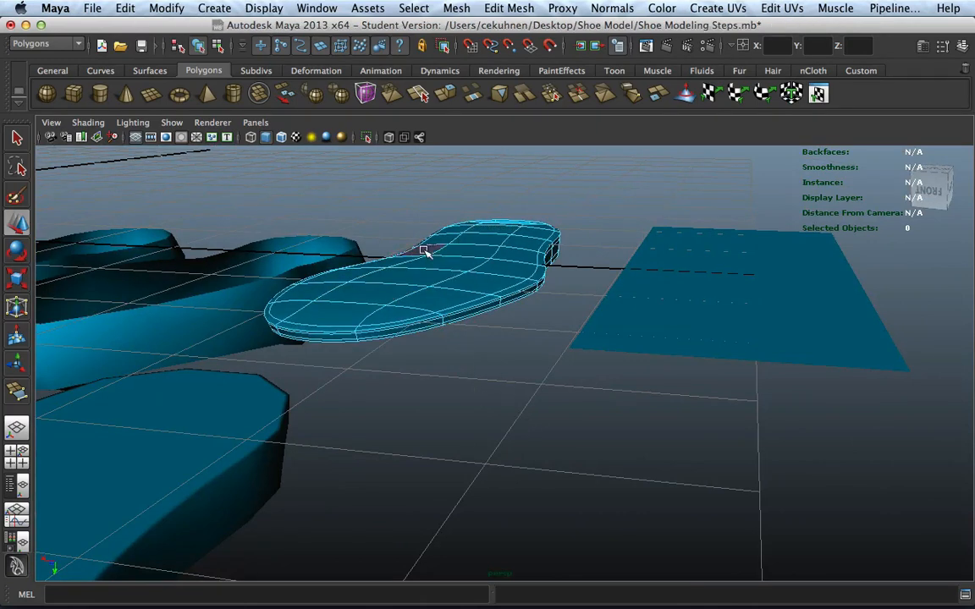
right_drag(424, 253, 496, 226)
Inspect the smoothed sole from the side and above, next to the row of shoe modeling stages
alt+drag(496, 226, 590, 425)
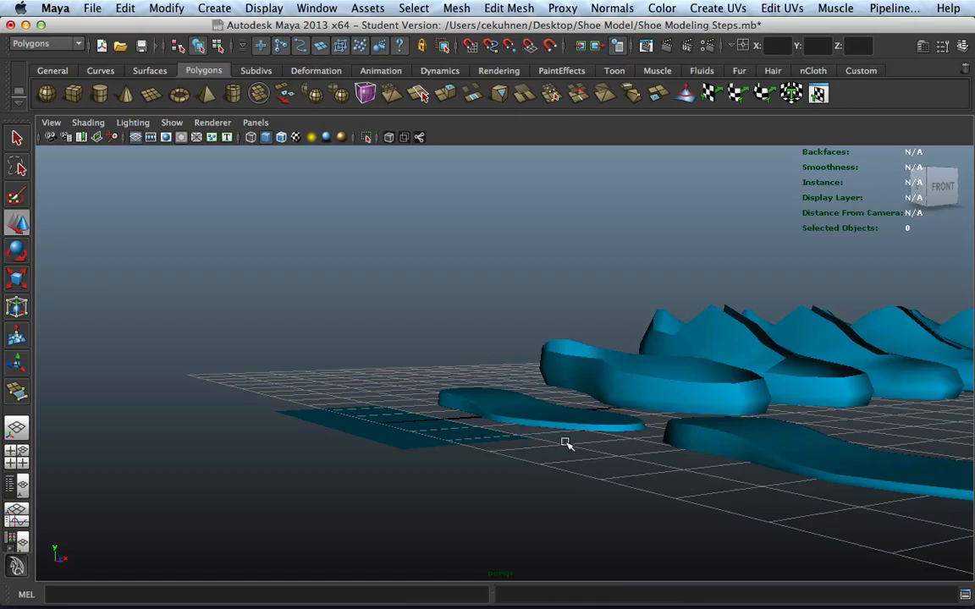
alt+drag(566, 444, 536, 290)
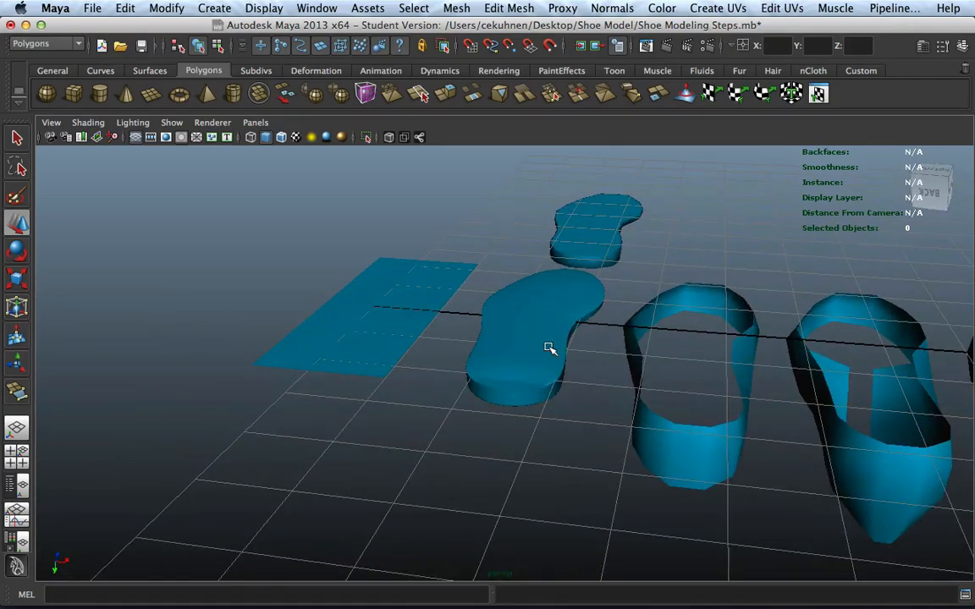
alt+drag(549, 347, 670, 368)
alt+middle_drag(670, 368, 565, 365)
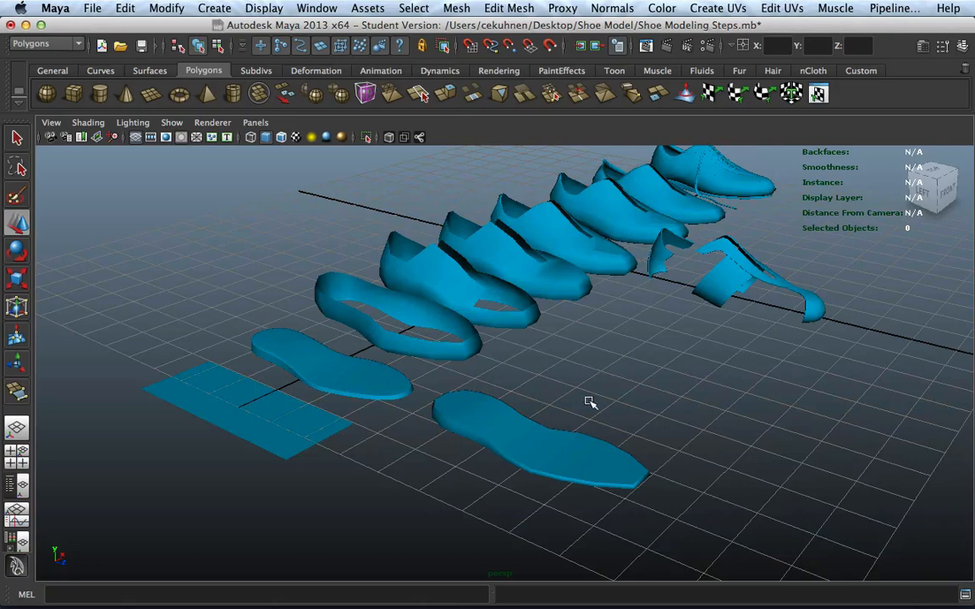
alt+drag(590, 402, 660, 364)
Display the combined mesh of shoe stages and loose upper panels with smooth mesh preview
click(396, 434)
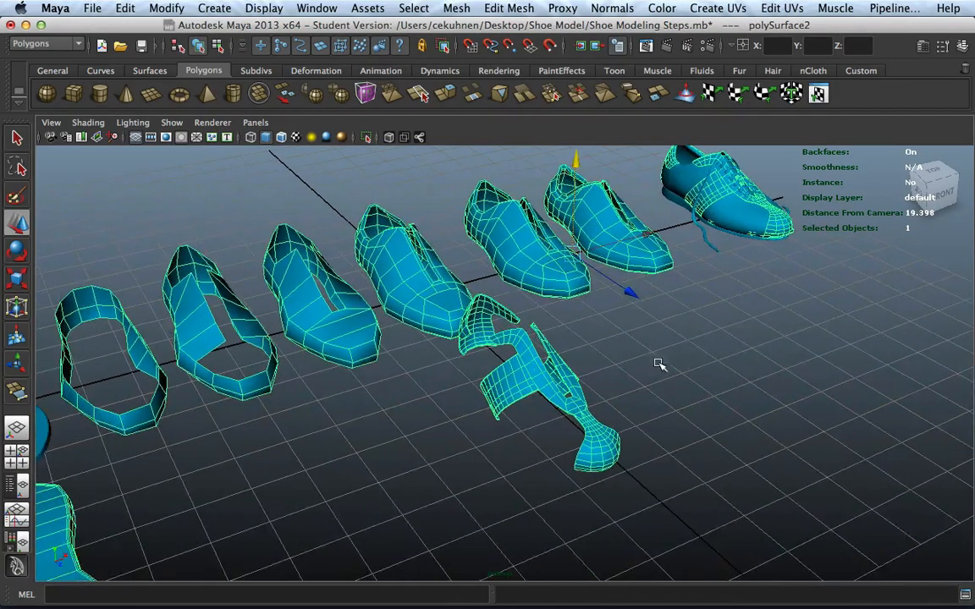
scroll(624, 378, up, 3)
alt+middle_drag(704, 319, 552, 444)
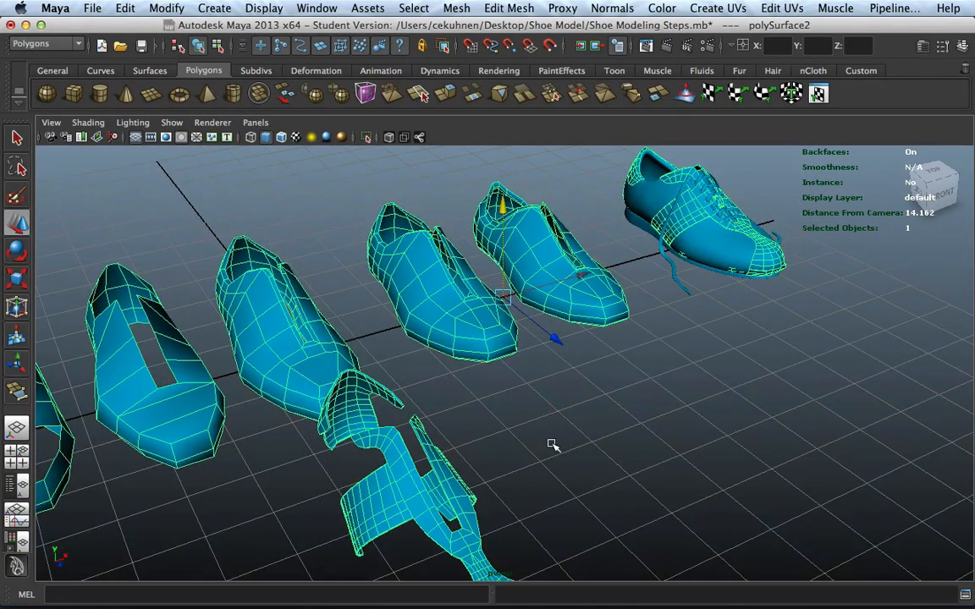
alt+drag(496, 450, 648, 434)
alt+middle_drag(649, 434, 771, 312)
scroll(772, 311, down, 2)
alt+drag(697, 336, 726, 353)
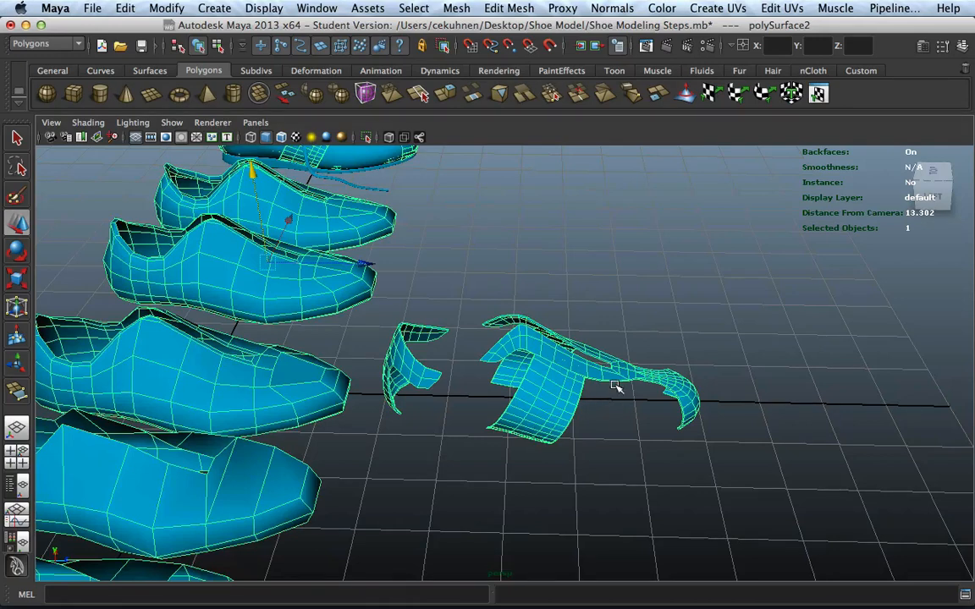
key(3)
click(705, 344)
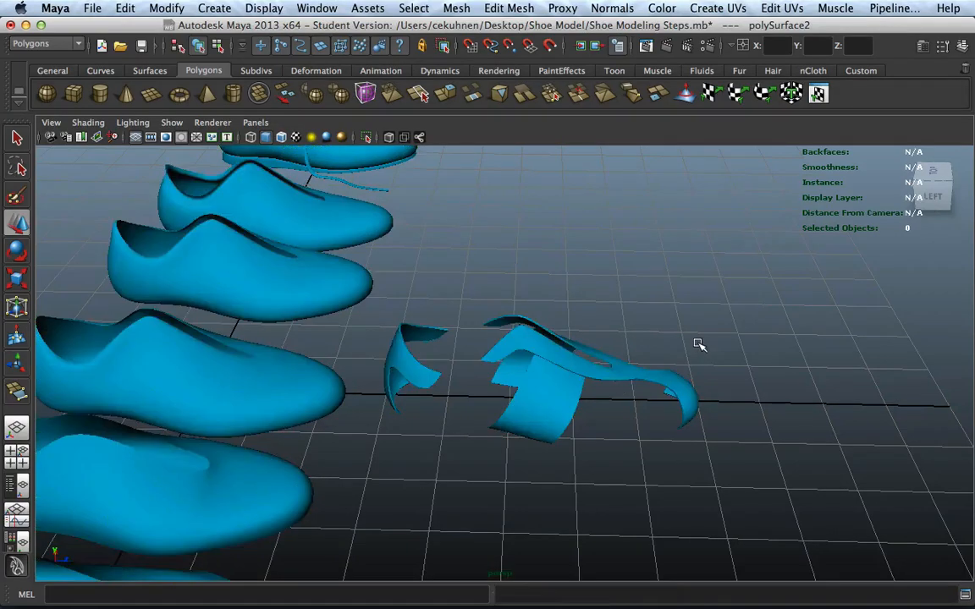
Examine the finished laced shoe's toe cap, side panels and lacing, with the panel wireframe shown
alt+drag(782, 460, 646, 369)
alt+middle_drag(633, 380, 453, 512)
alt+middle_drag(646, 339, 451, 518)
scroll(457, 441, up, 5)
scroll(455, 440, up, 3)
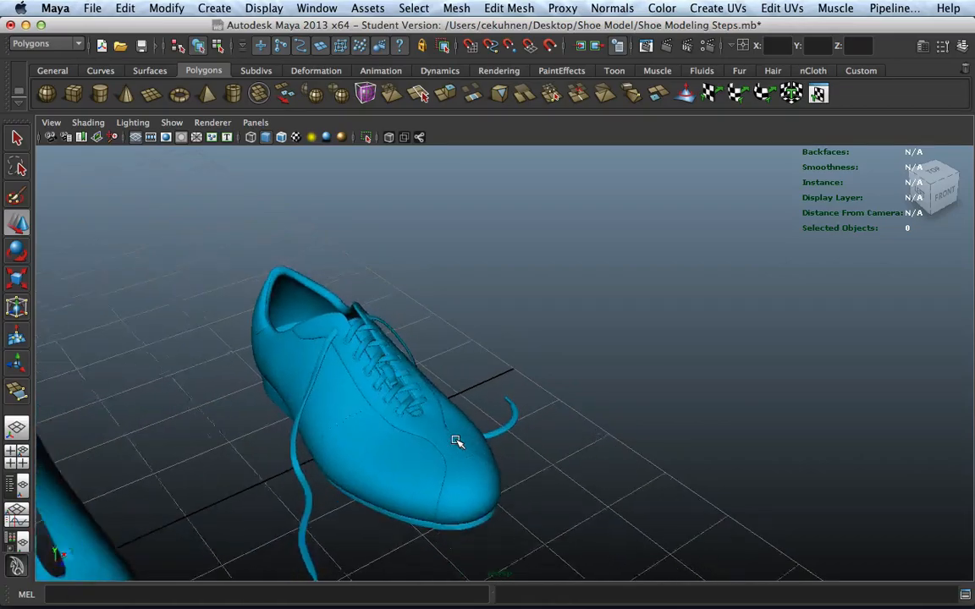
click(430, 447)
alt+drag(653, 462, 553, 465)
scroll(640, 469, down, 5)
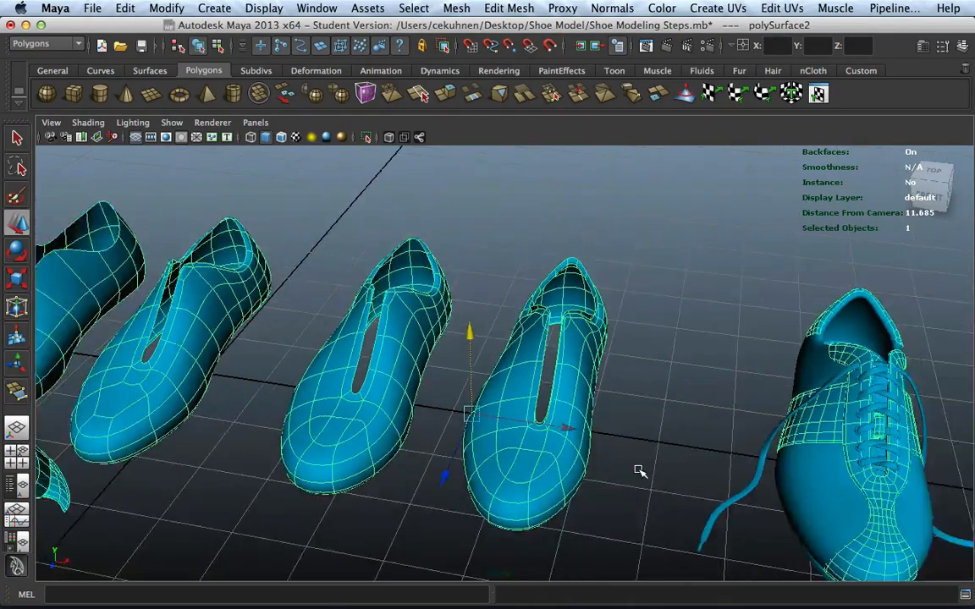
alt+middle_drag(640, 470, 342, 332)
alt+middle_drag(657, 445, 310, 405)
scroll(455, 406, up, 5)
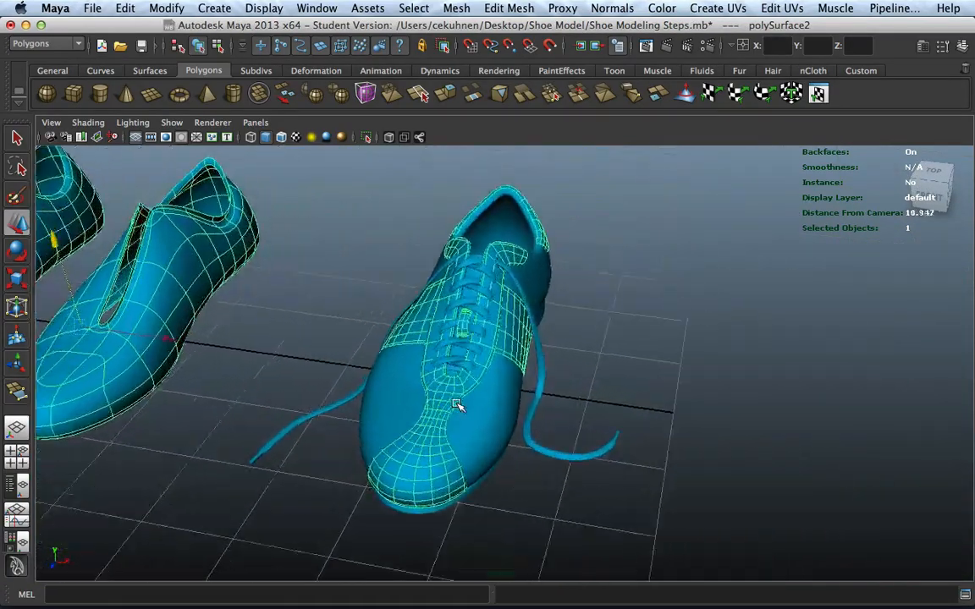
alt+drag(552, 501, 525, 501)
alt+middle_drag(617, 456, 550, 466)
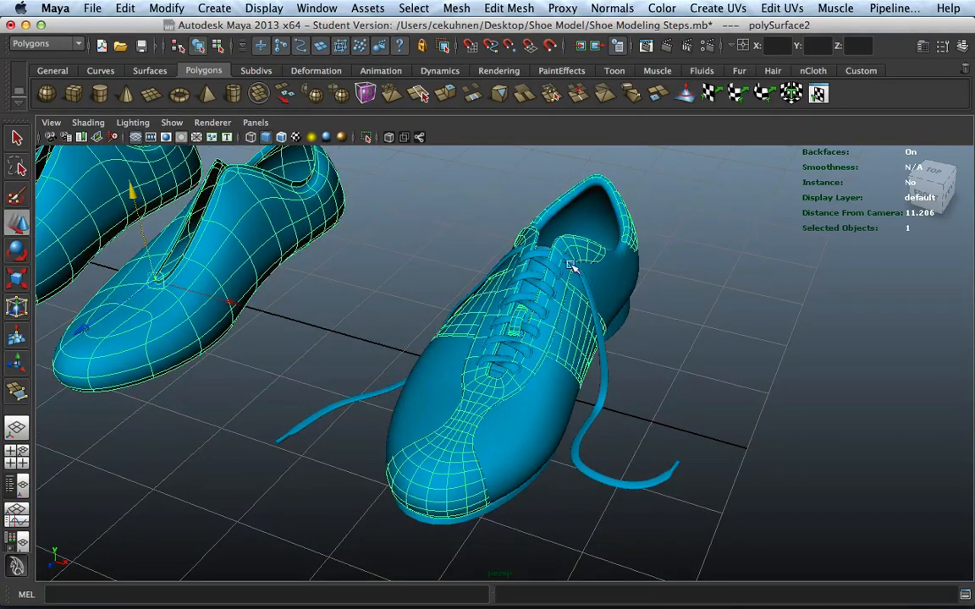
alt+middle_drag(663, 202, 455, 590)
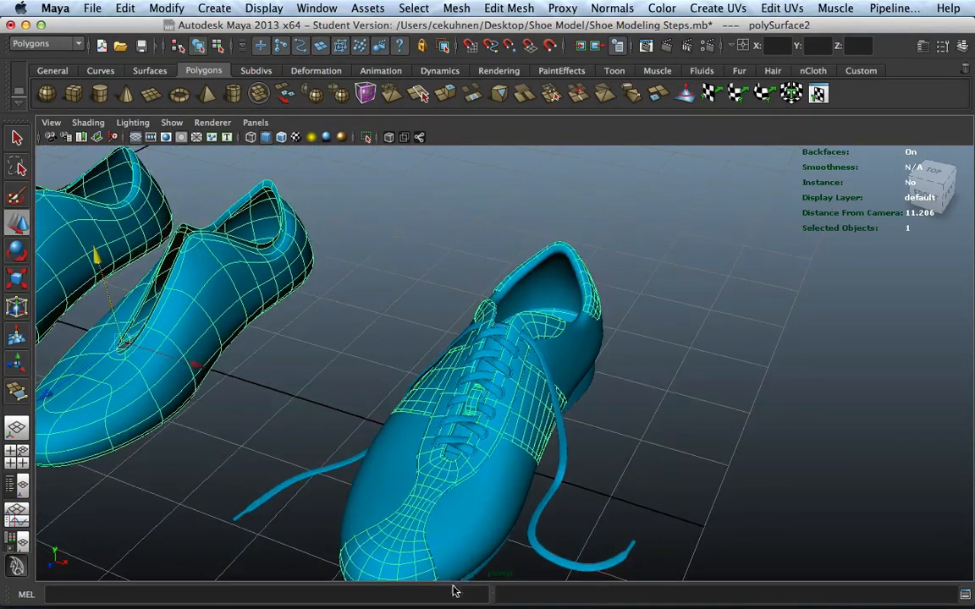
Examine the trim panel around the finished shoe's heel opening up close, with and without its wireframe
click(671, 272)
scroll(622, 269, up, 2)
alt+middle_drag(623, 269, 574, 374)
scroll(572, 380, up, 5)
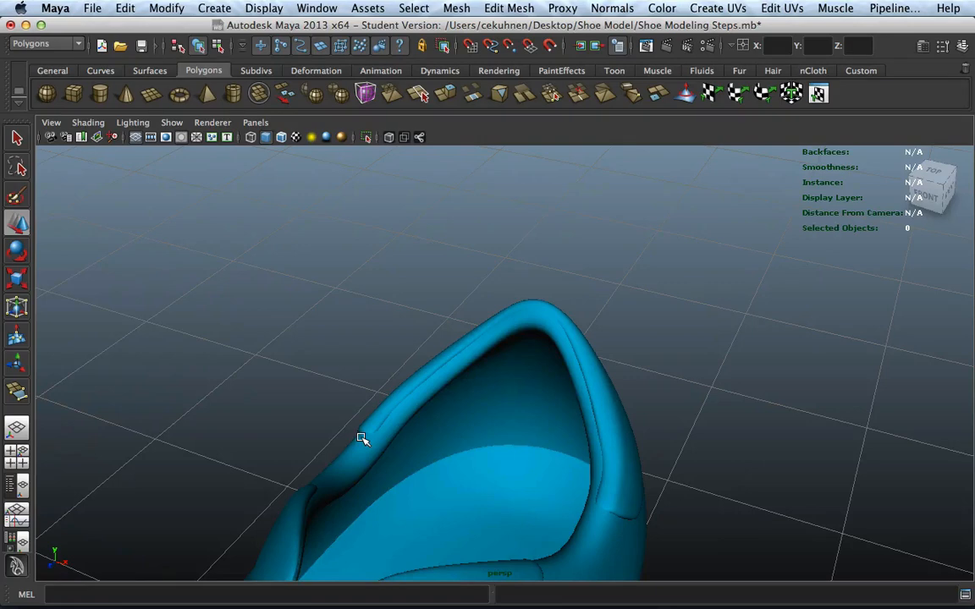
click(605, 372)
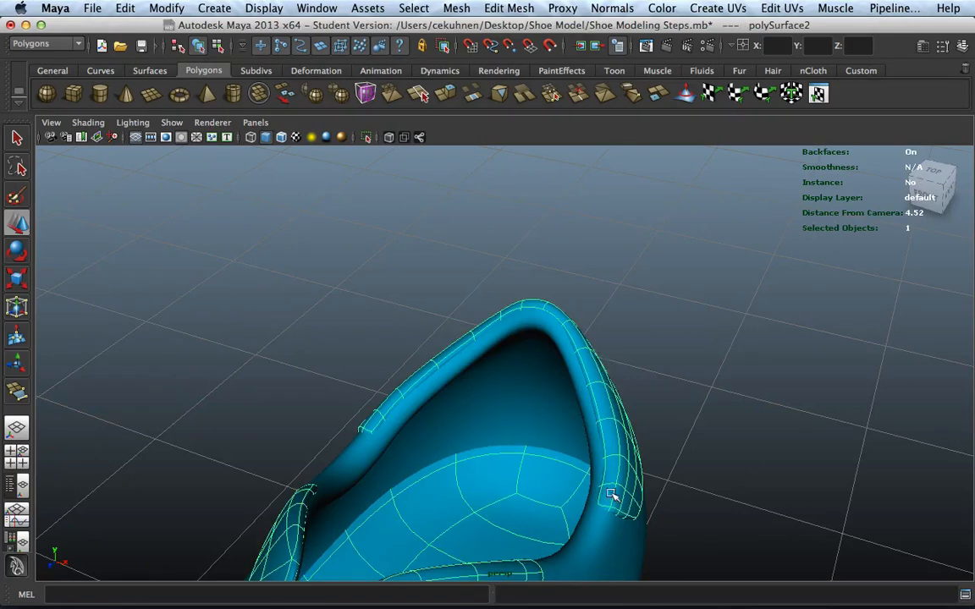
alt+drag(599, 422, 677, 404)
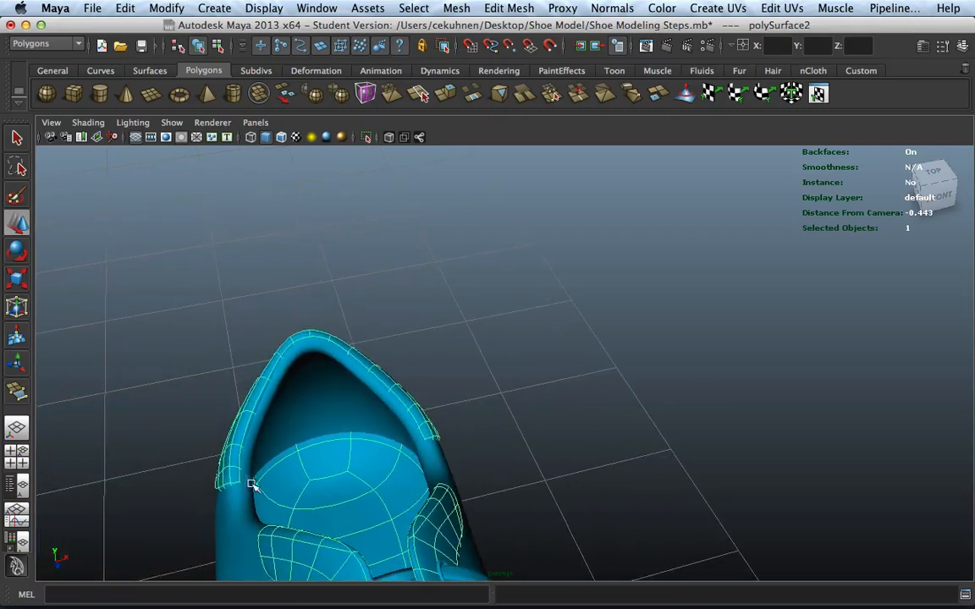
click(463, 319)
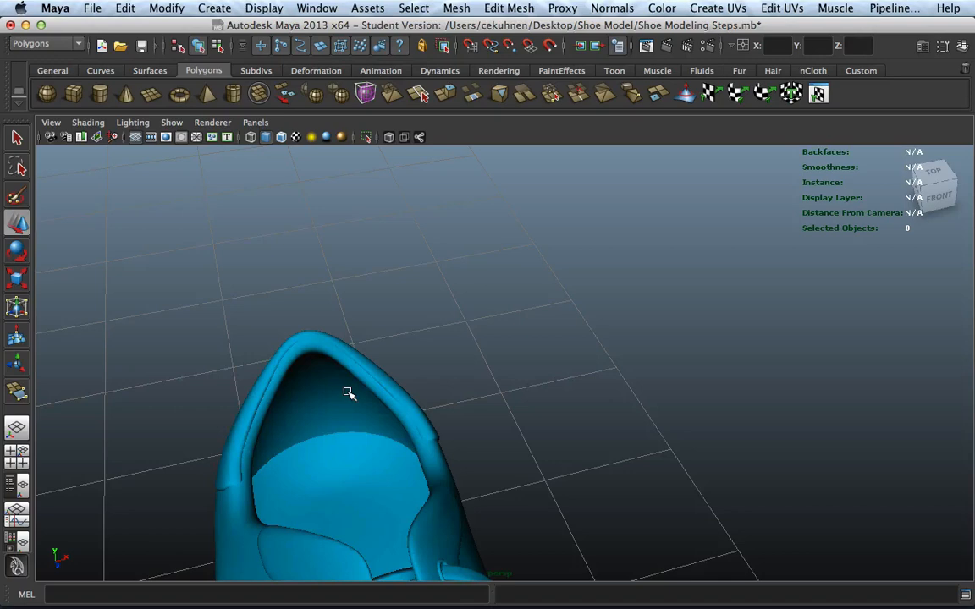
Compare the finished laced shoe with the preceding slotted shoe stages in the row
alt+drag(240, 433, 446, 374)
alt+drag(378, 462, 542, 351)
click(547, 372)
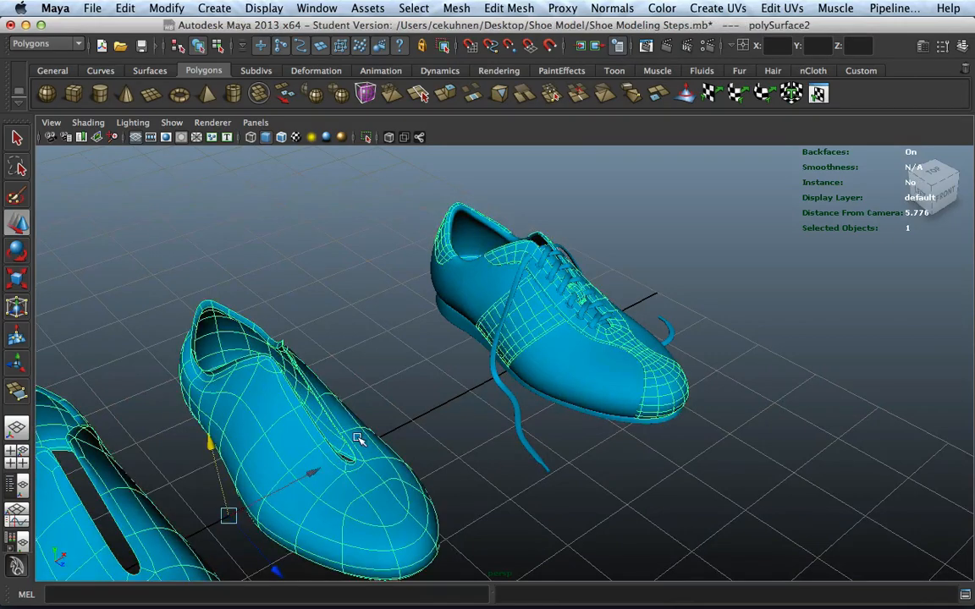
alt+drag(359, 439, 491, 359)
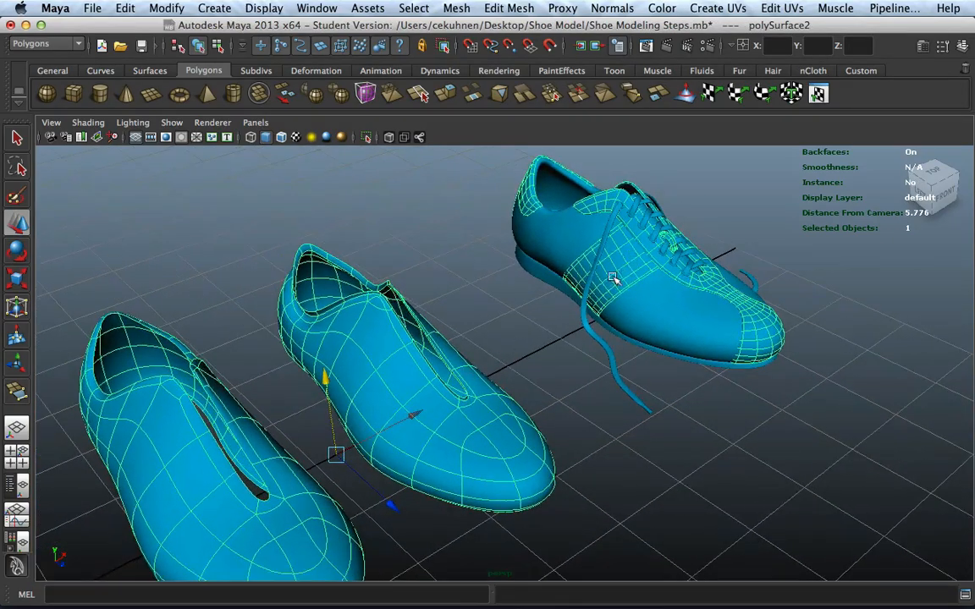
scroll(194, 472, down, 5)
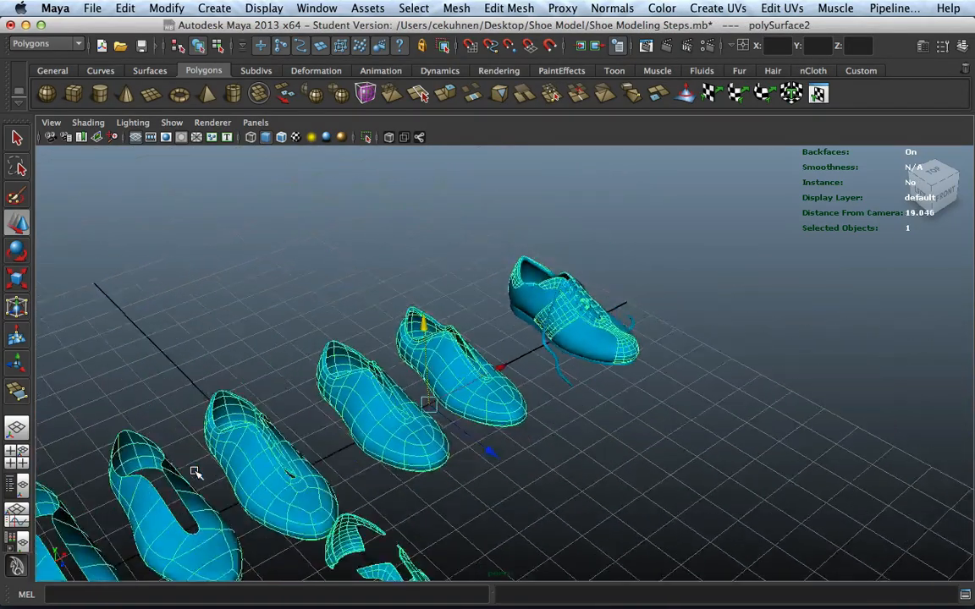
scroll(196, 472, down, 2)
alt+drag(463, 441, 399, 451)
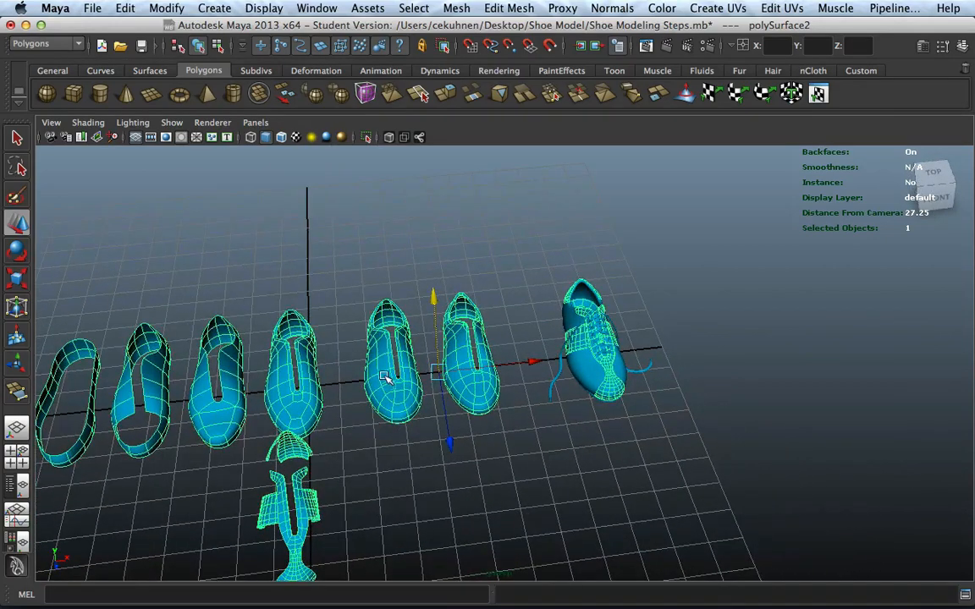
Select all faces of the slotted shoe two places before the laced shoe and separate them from the combined mesh
right_drag(379, 332, 370, 367)
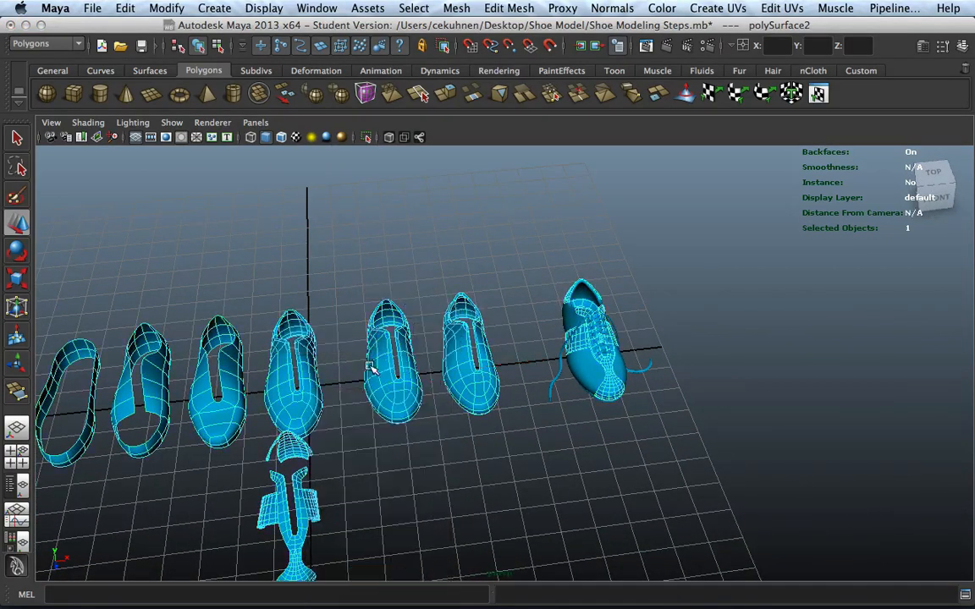
click(381, 368)
scroll(370, 374, up, 5)
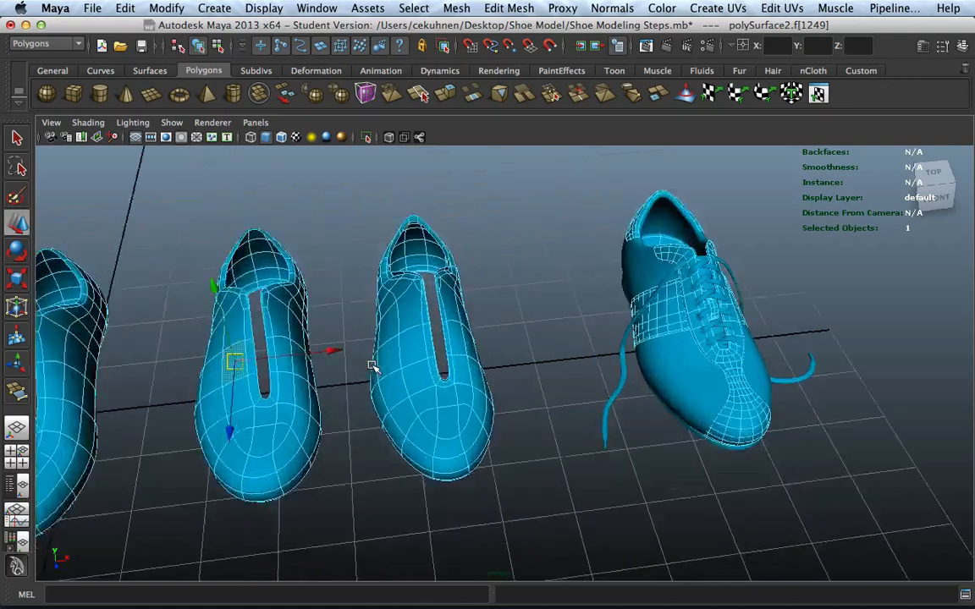
double_click(233, 406)
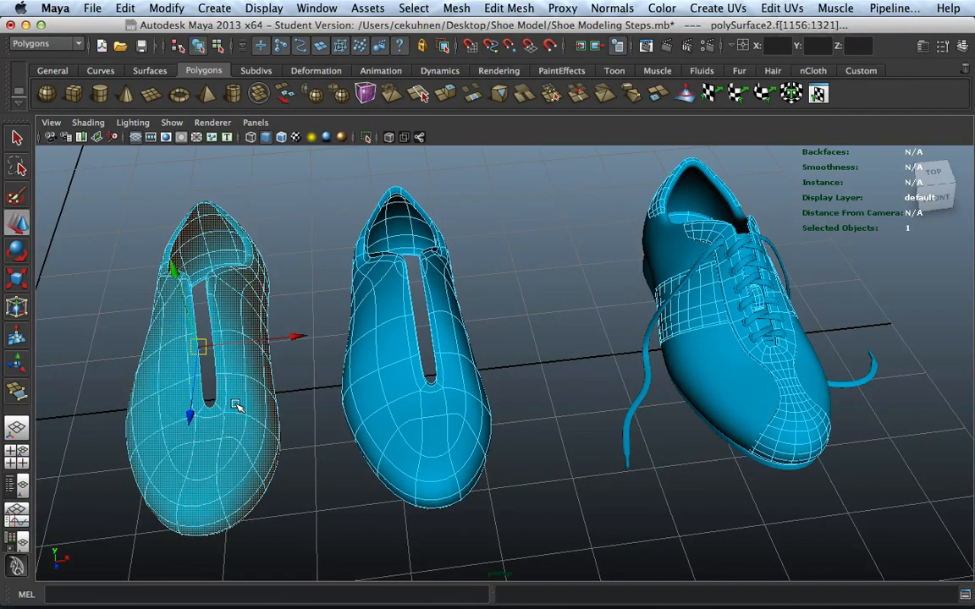
click(496, 8)
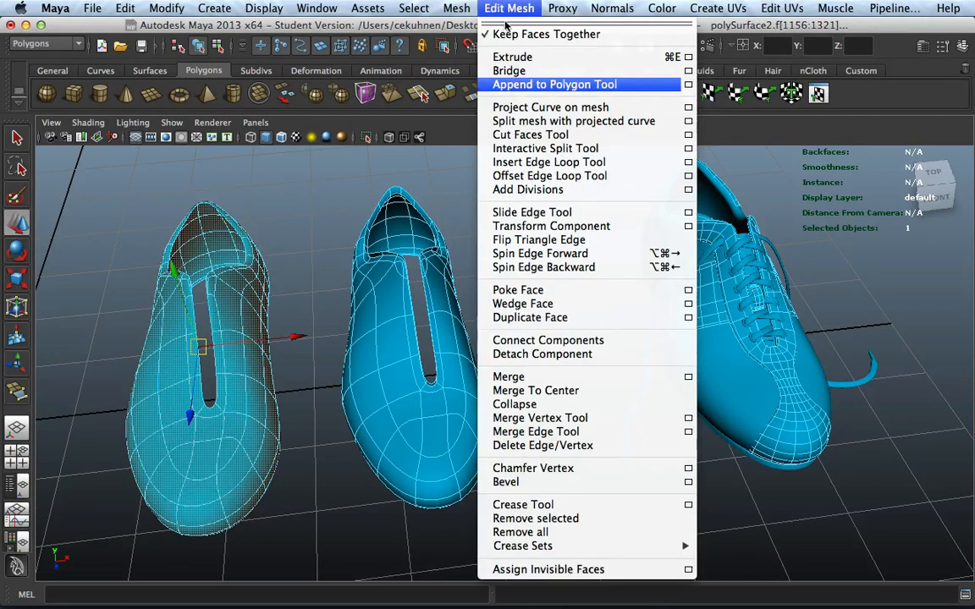
mouse_move(448, 7)
click(489, 48)
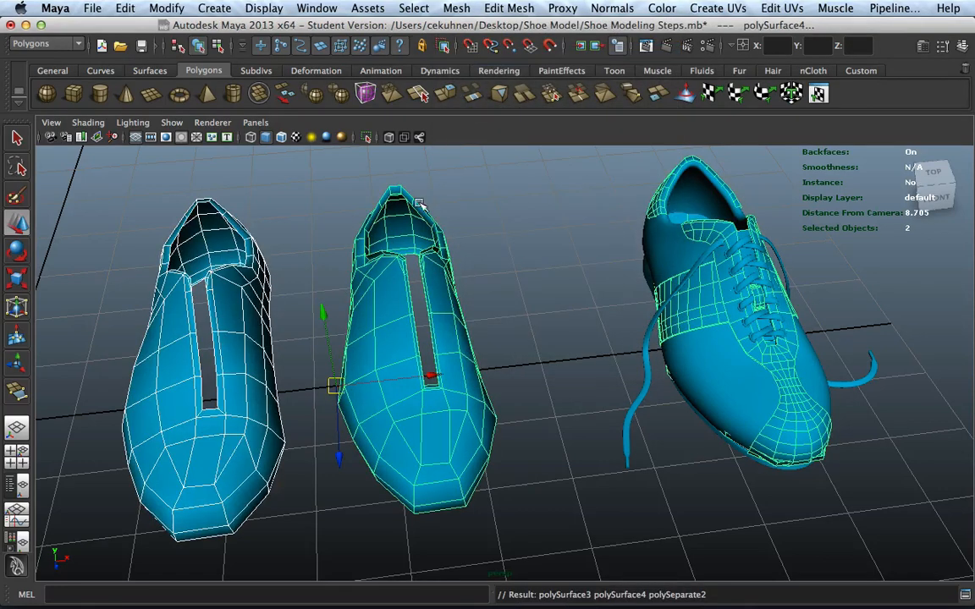
Hide everything except the separated shoe and display it with smooth mesh preview
click(264, 329)
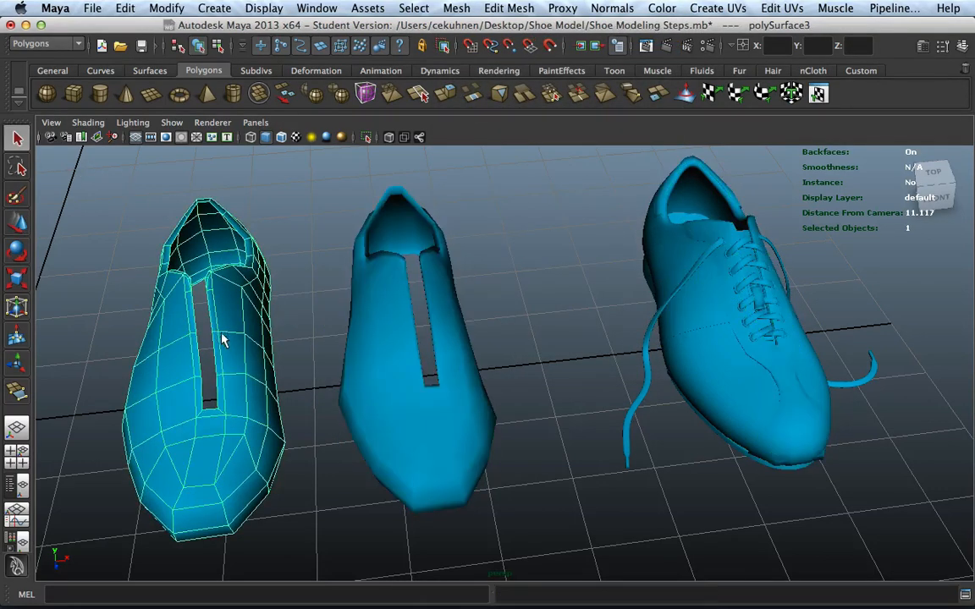
key(alt+h)
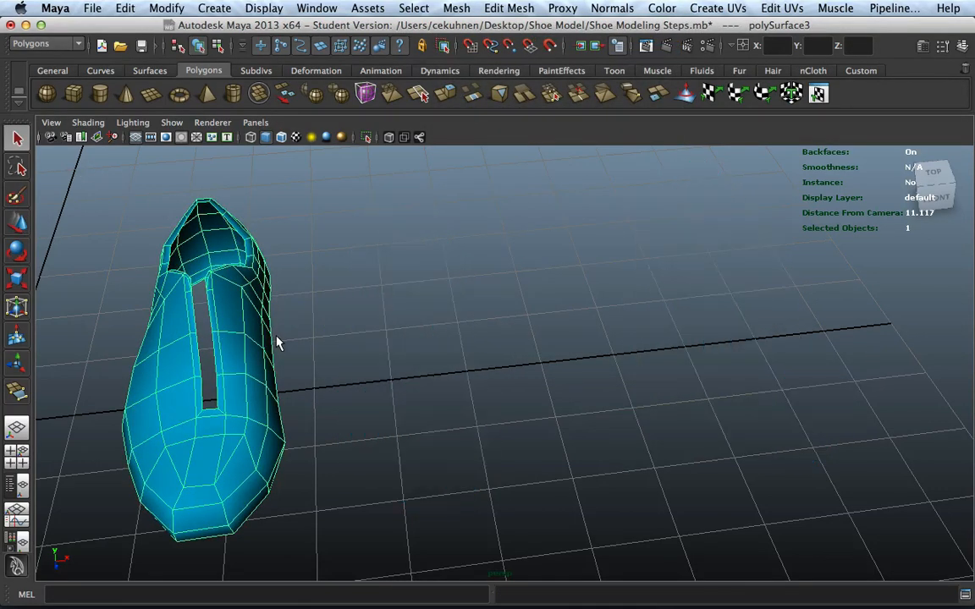
key(3)
alt+drag(278, 340, 398, 328)
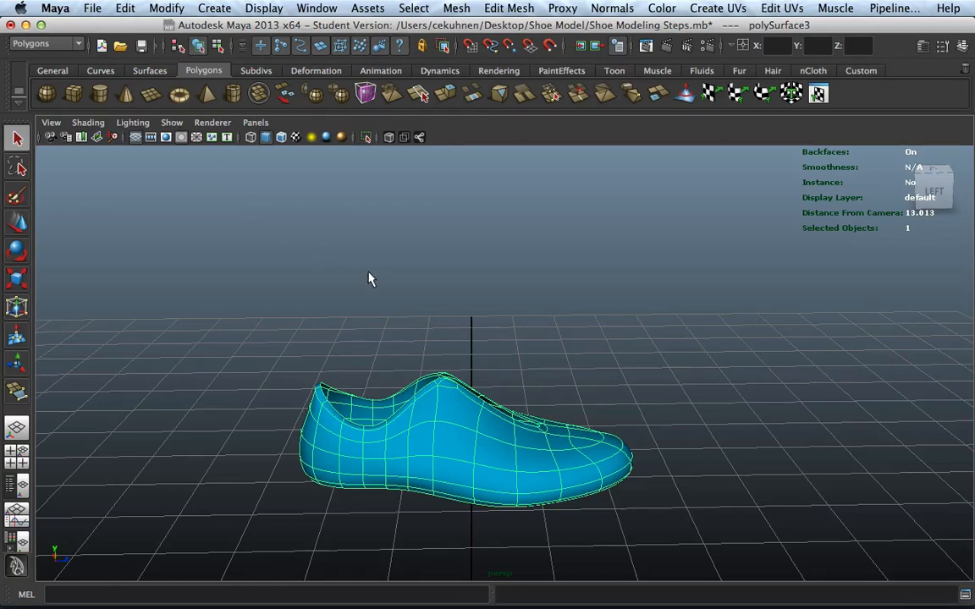
Switch to the four-view layout and frame the shoe in the side and top views
key(space)
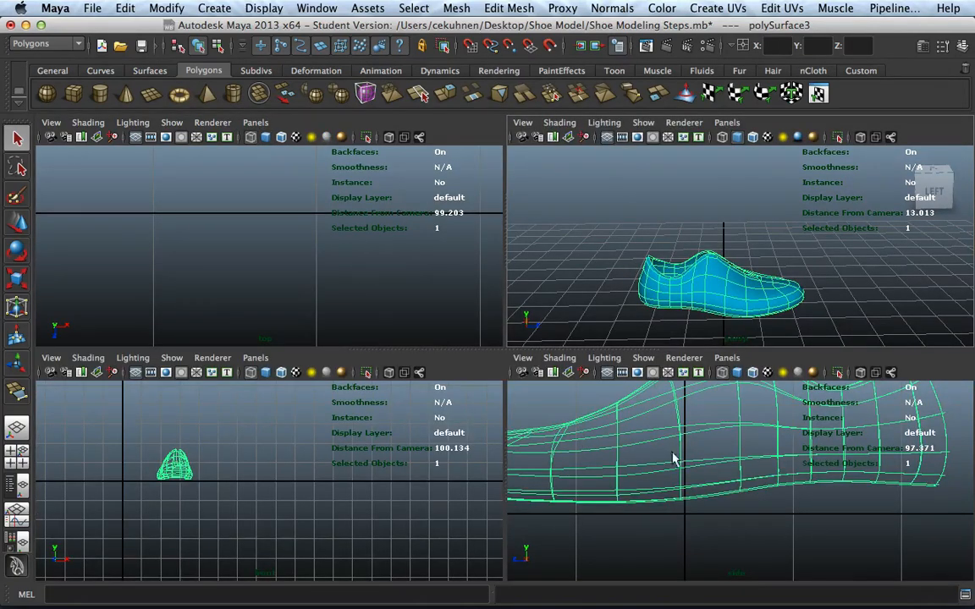
key(f)
key(f)
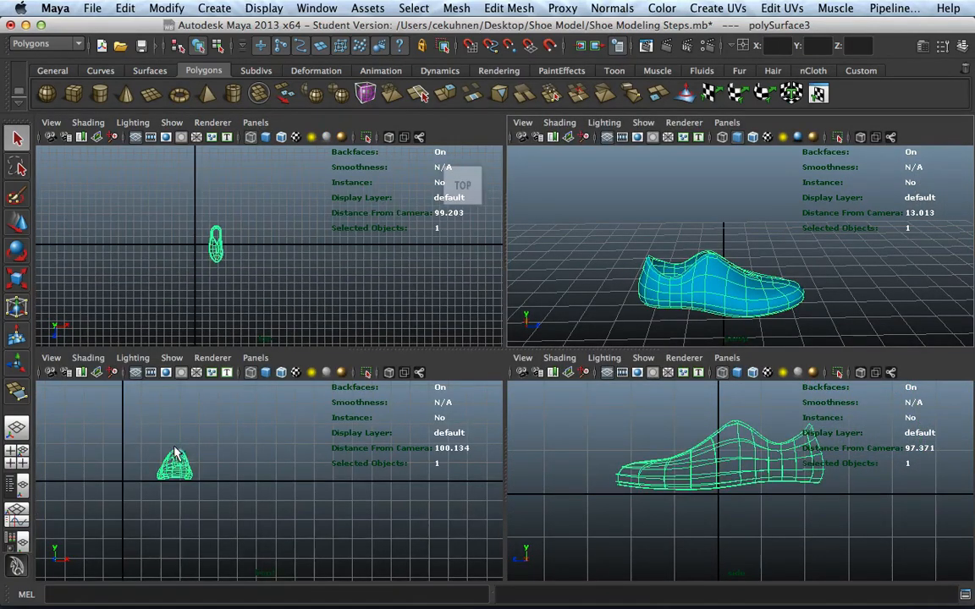
Frame the shoe in the front view and display it shaded in the side view, leaving nothing selected
key(f)
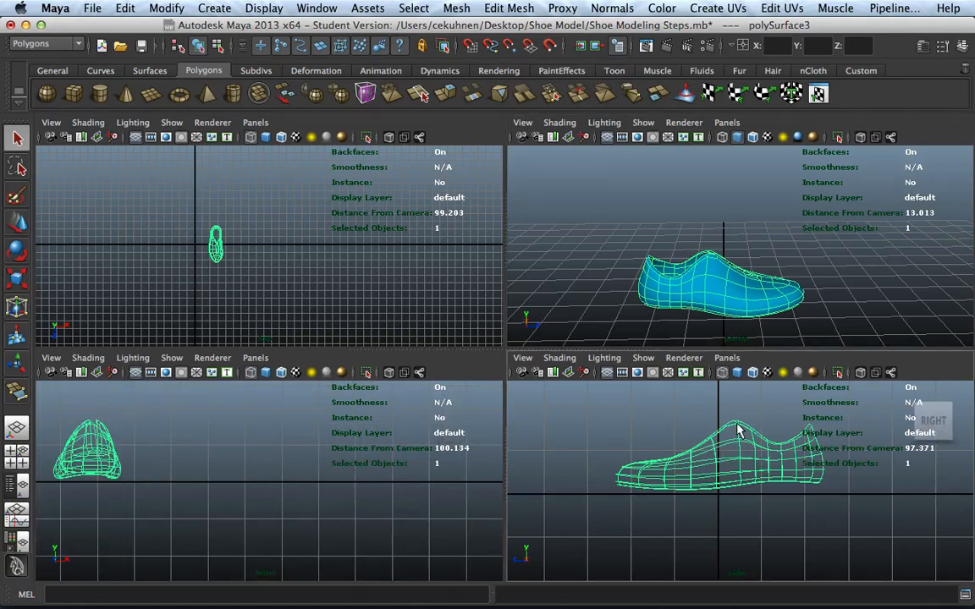
key(5)
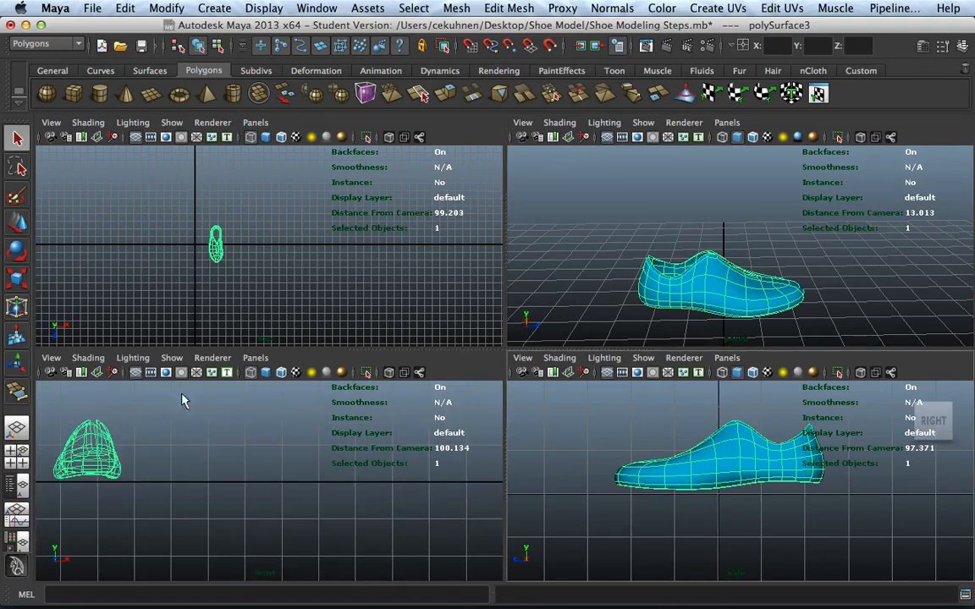
click(547, 48)
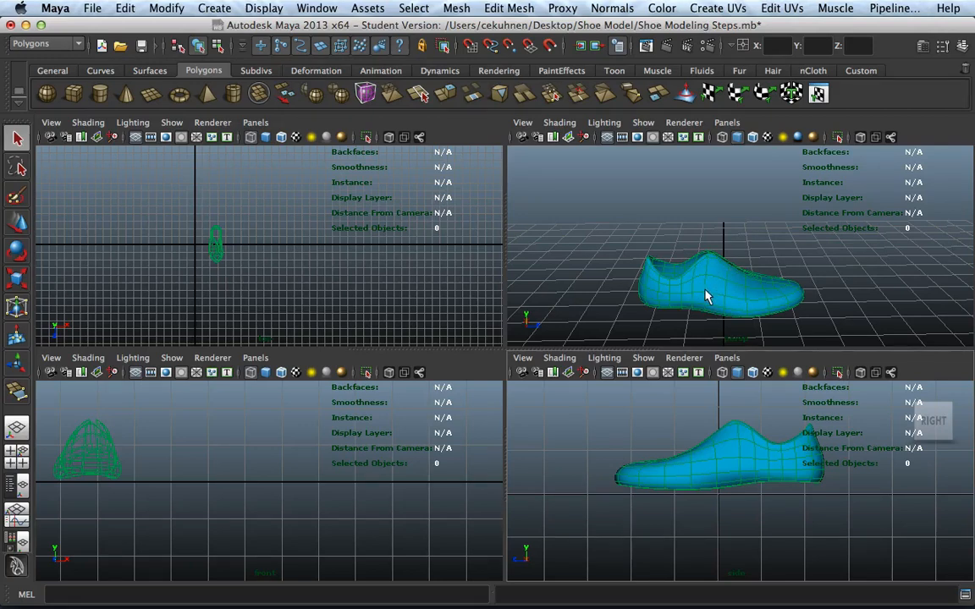
Create a polygon plane at the shoe's toe in the side view and move it up to the instep
click(151, 93)
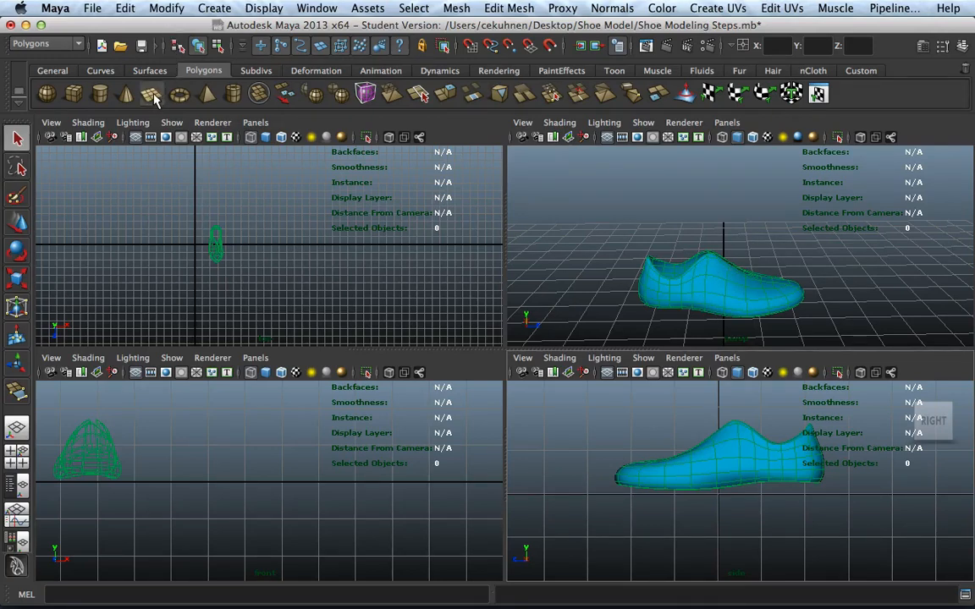
click(626, 460)
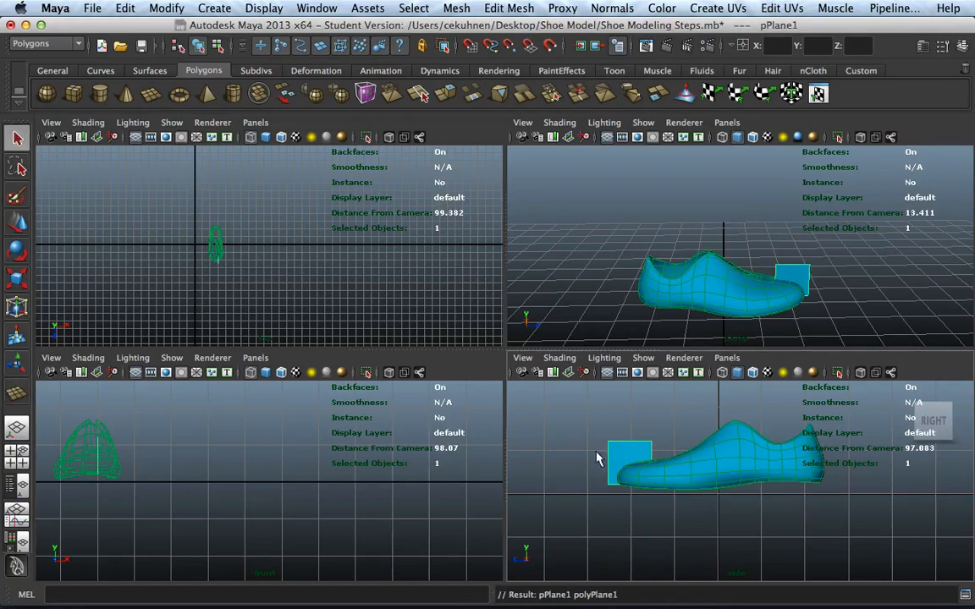
click(18, 222)
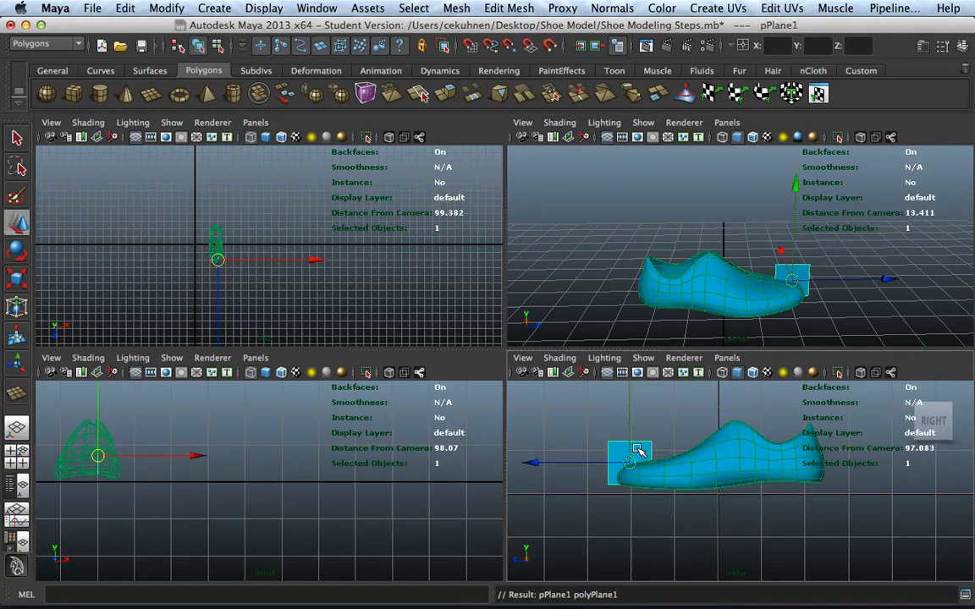
scroll(613, 433, down, 3)
scroll(620, 466, up, 3)
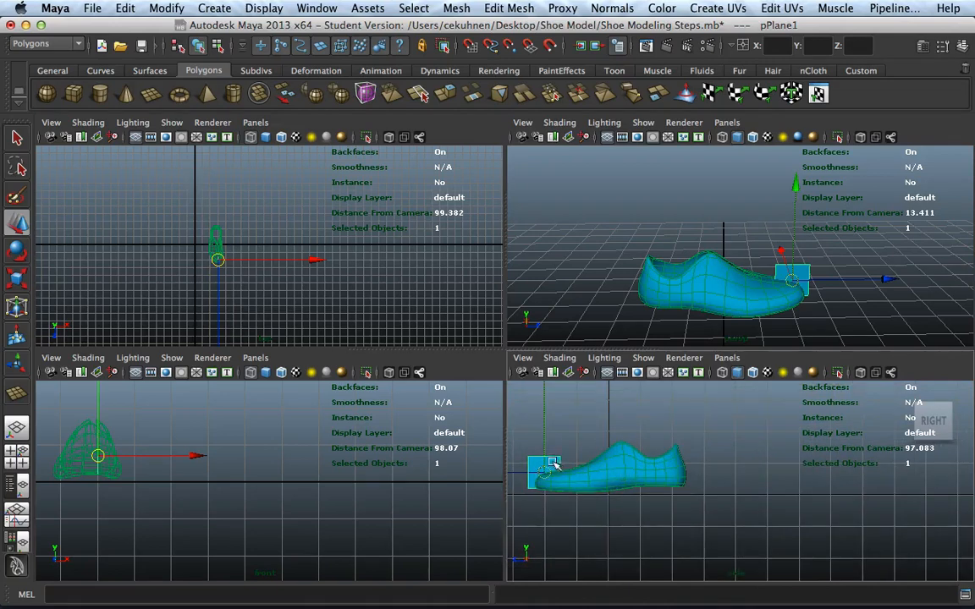
drag(541, 466, 571, 420)
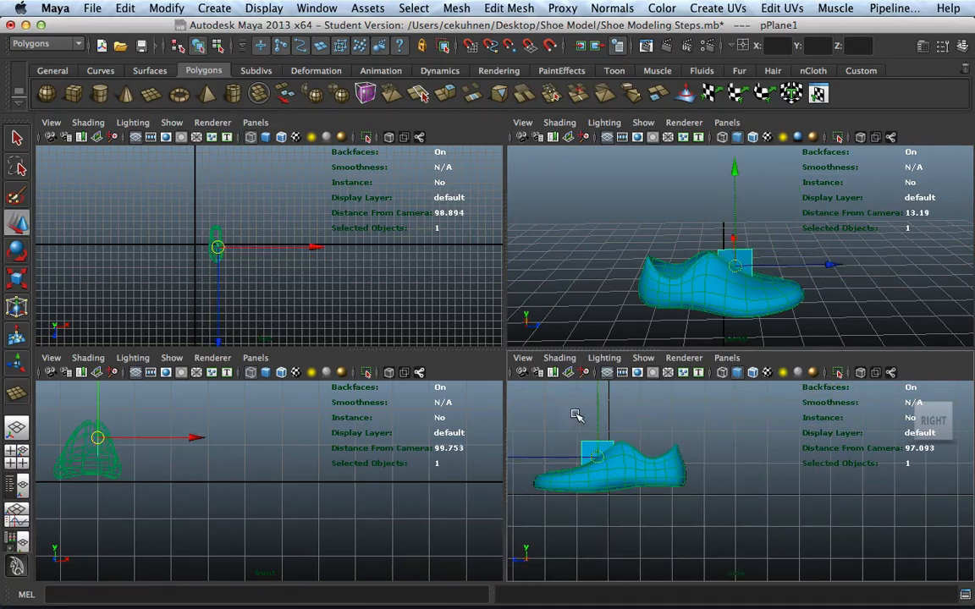
Move the plane outward along X so it stands clear of the shoe's side, and position it beside the instep below the lace slot
alt+drag(759, 283, 755, 220)
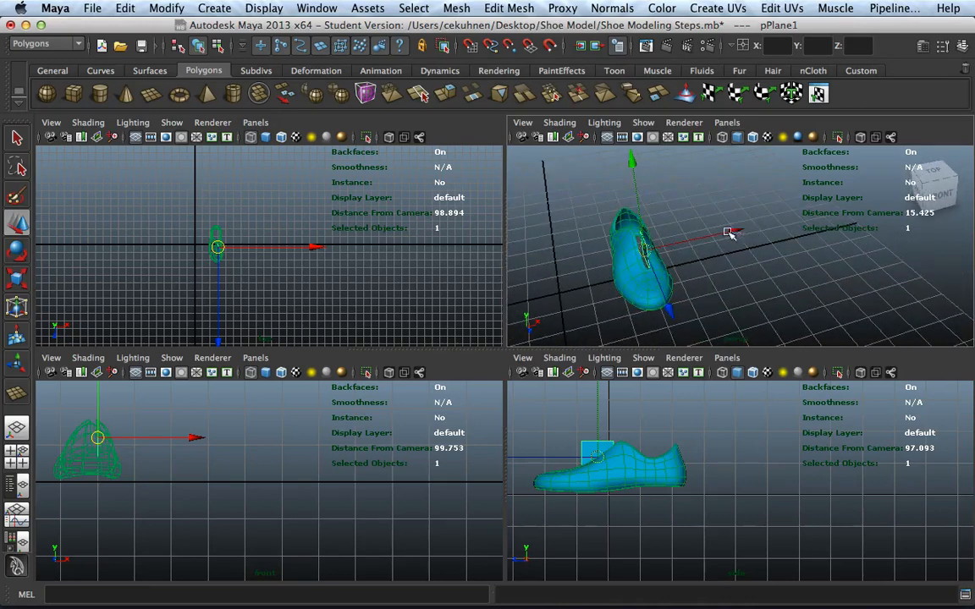
click(740, 230)
scroll(633, 407, up, 2)
click(559, 437)
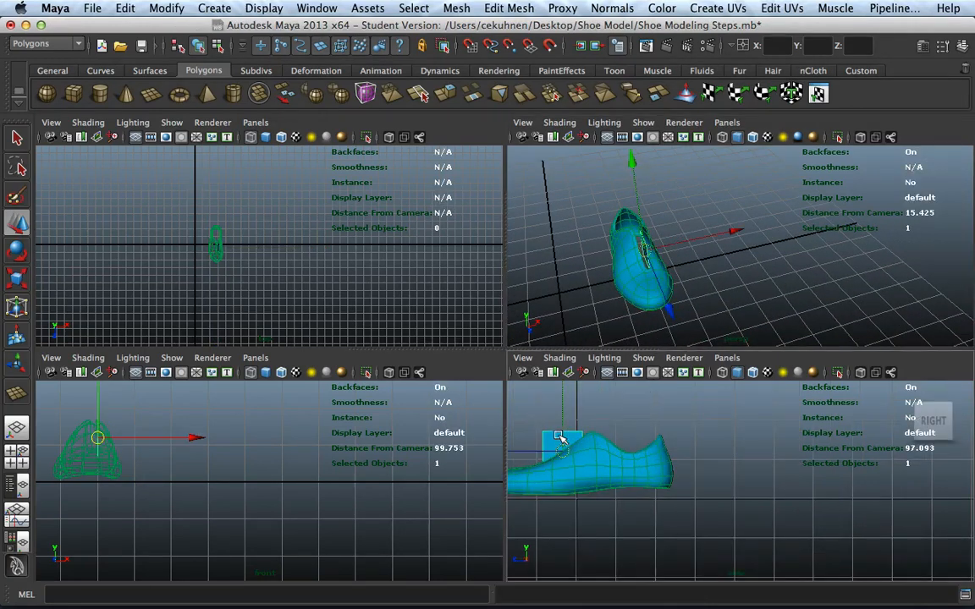
drag(733, 235, 761, 222)
alt+middle_drag(616, 446, 703, 451)
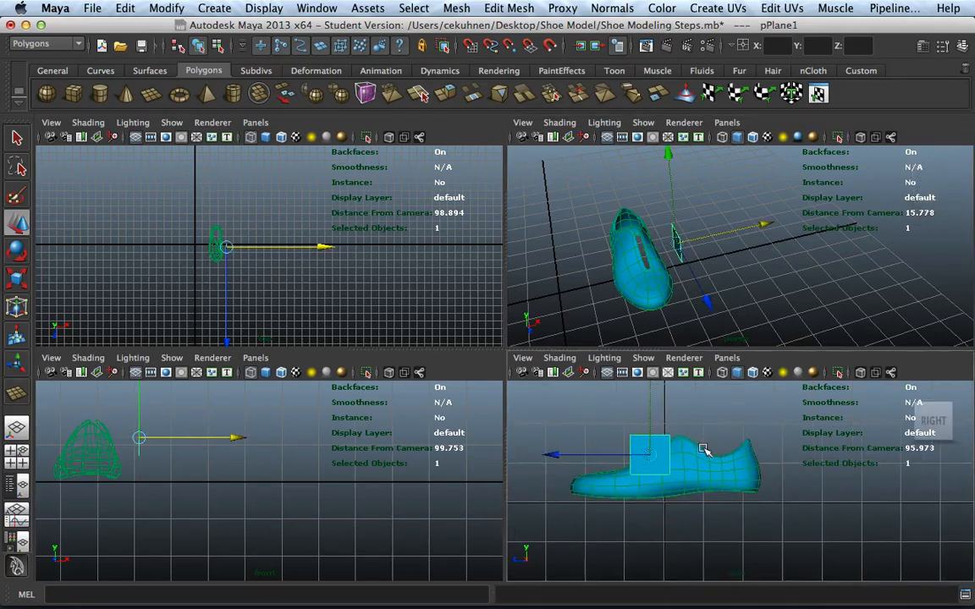
drag(649, 458, 595, 447)
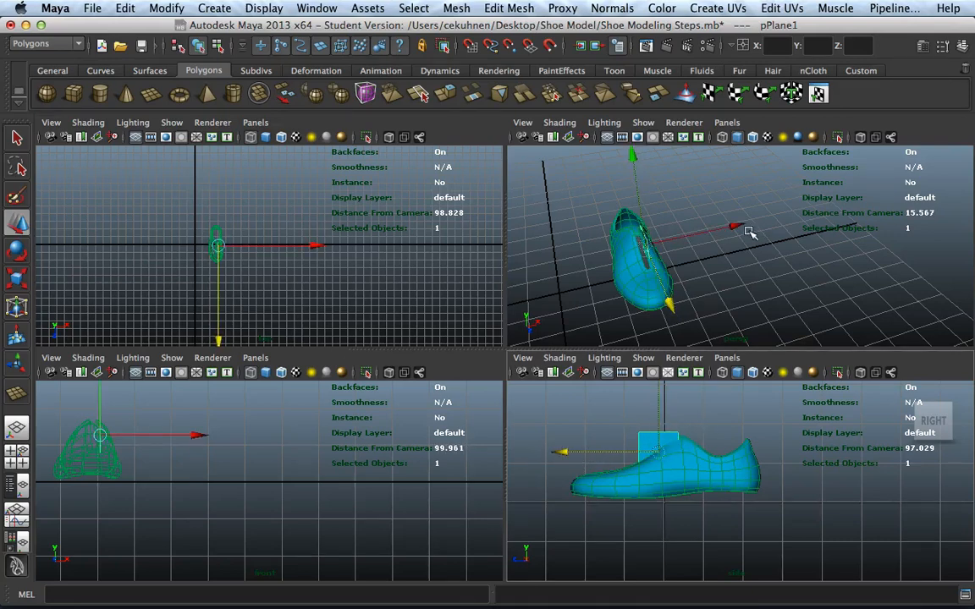
drag(738, 226, 756, 223)
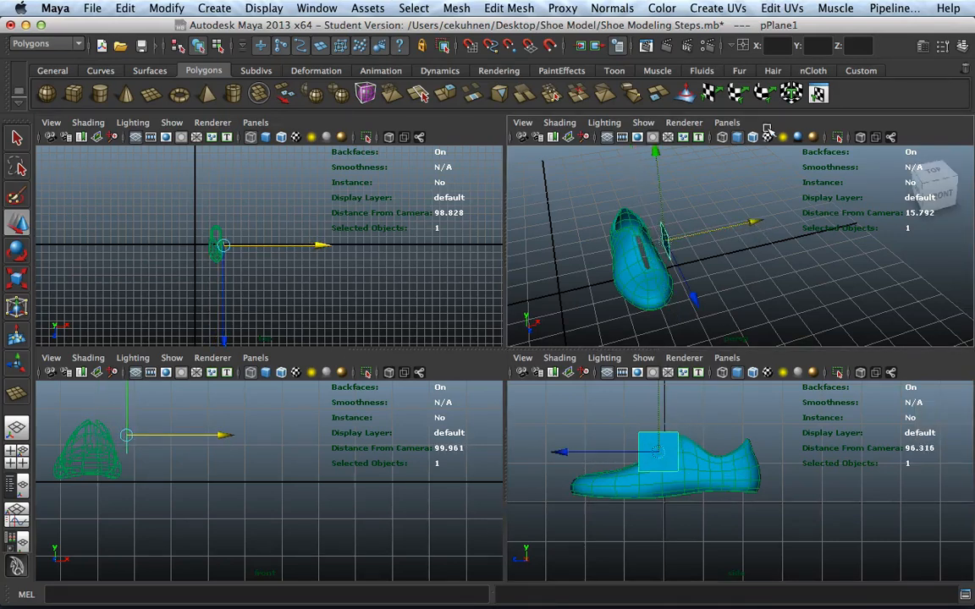
drag(692, 293, 700, 293)
alt+middle_drag(719, 244, 726, 263)
drag(674, 173, 676, 184)
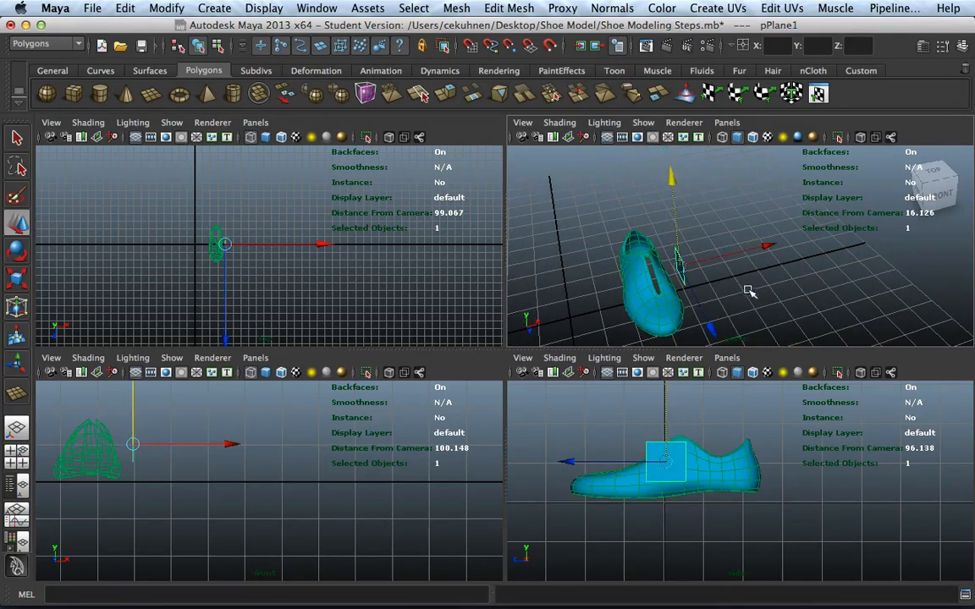
Rotate the plane to follow the instep's slope in the side view and scale it to about 0.66 along its Z axis
click(17, 251)
scroll(733, 439, down, 2)
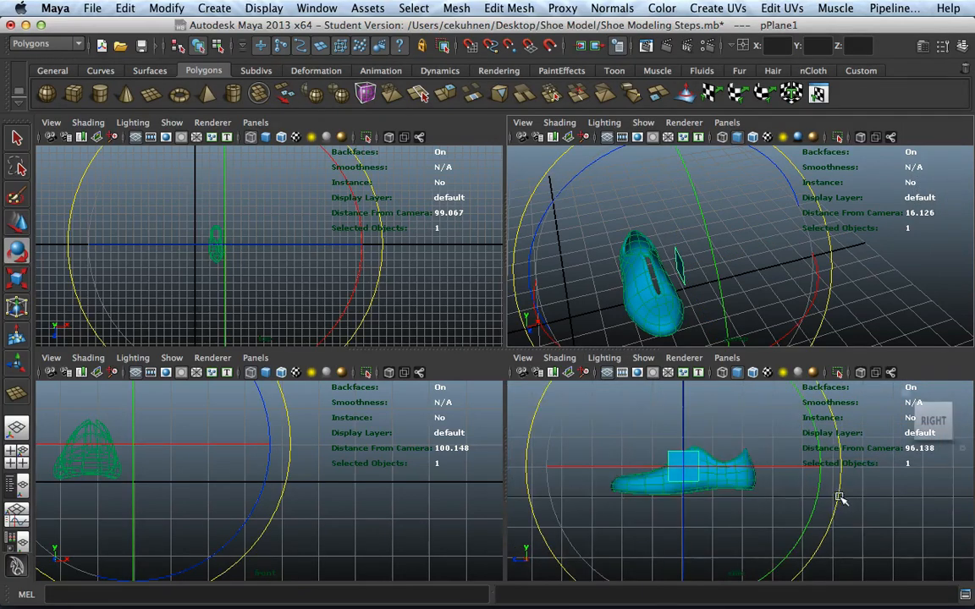
drag(840, 500, 751, 494)
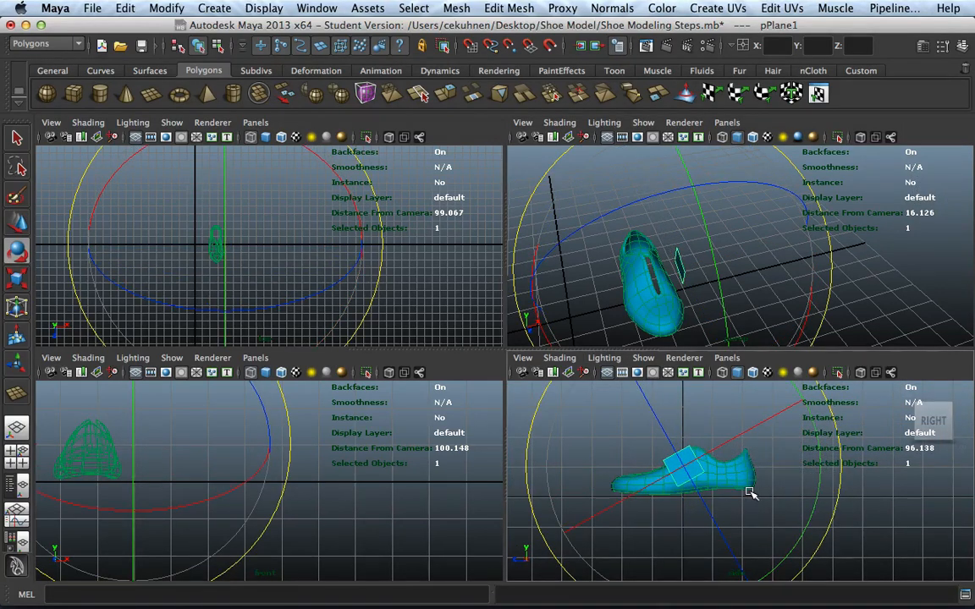
key(r)
drag(563, 532, 596, 501)
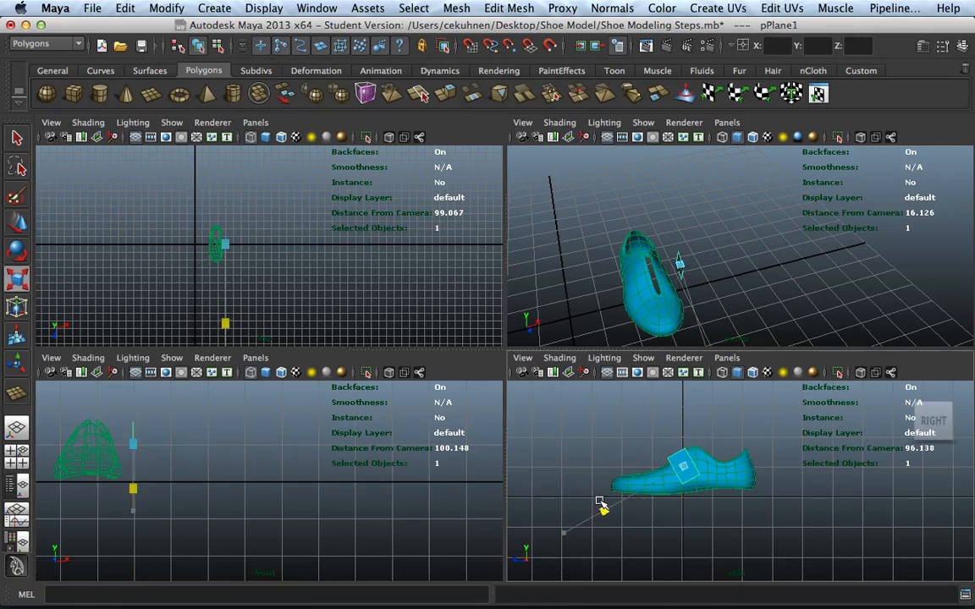
Set the Move tool's axis to Object and slide the plane slightly along its own X axis
key(w)
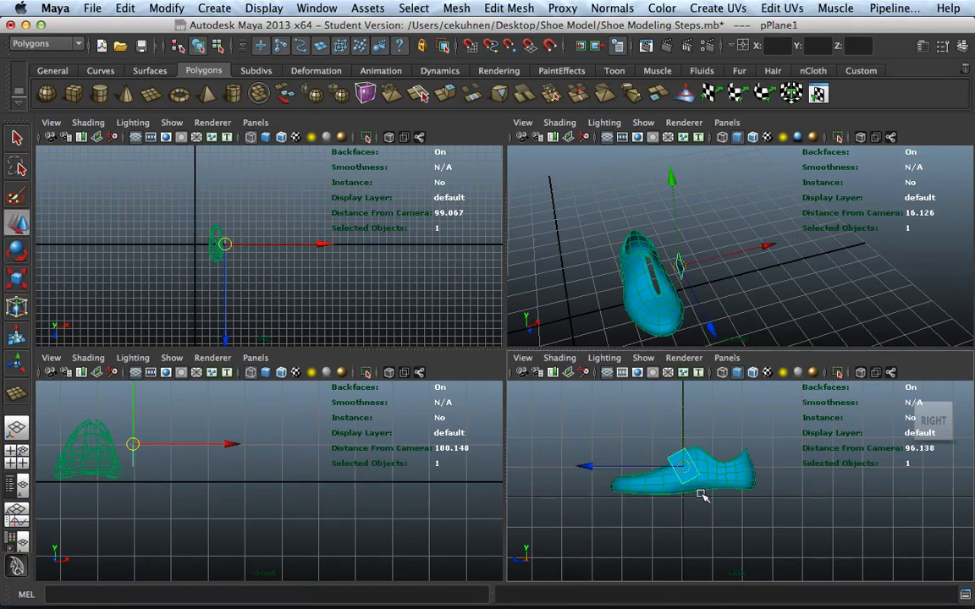
double_click(18, 224)
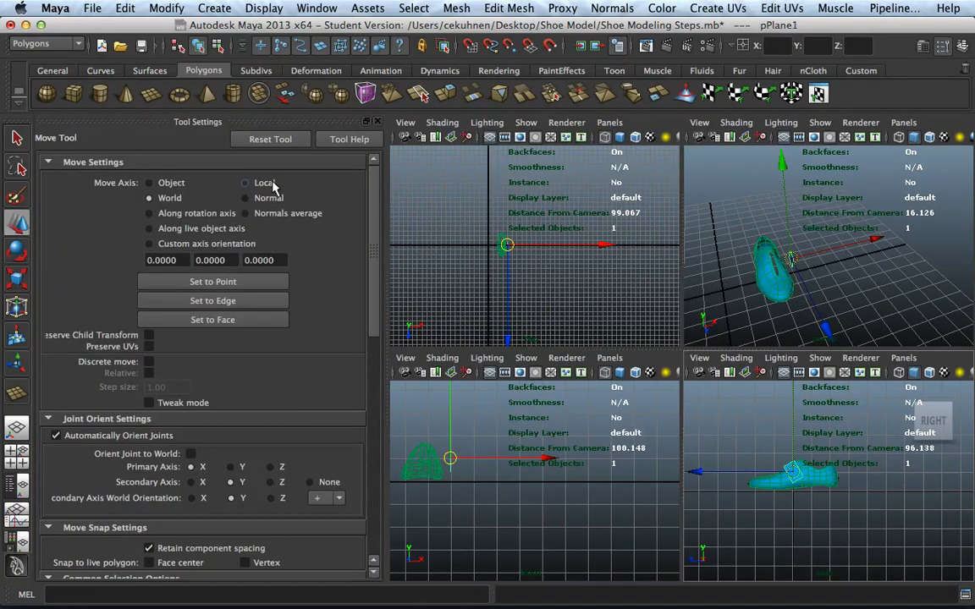
click(173, 184)
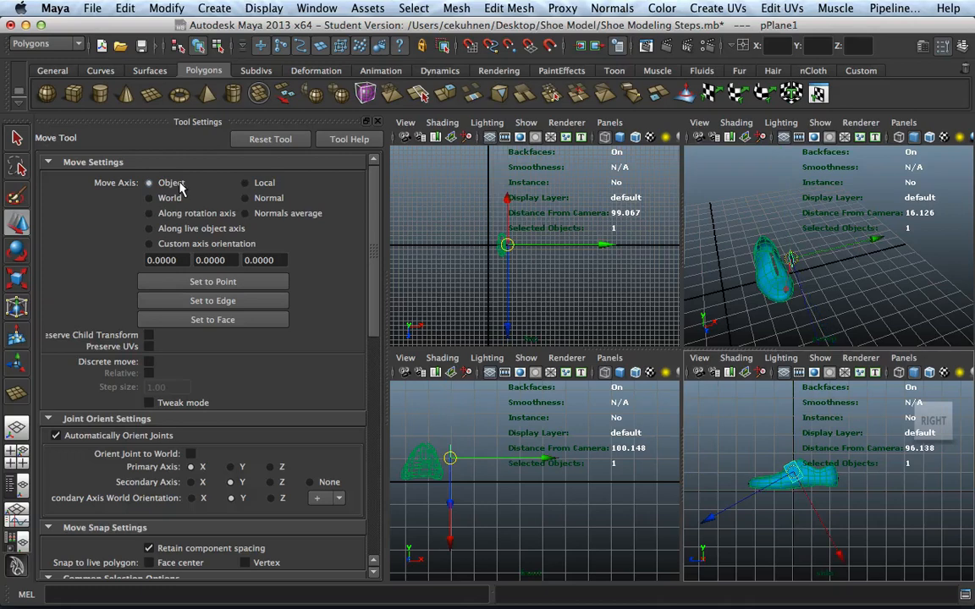
click(380, 124)
mouse_move(732, 549)
mouse_down()
mouse_move(701, 496)
mouse_move(748, 549)
mouse_up()
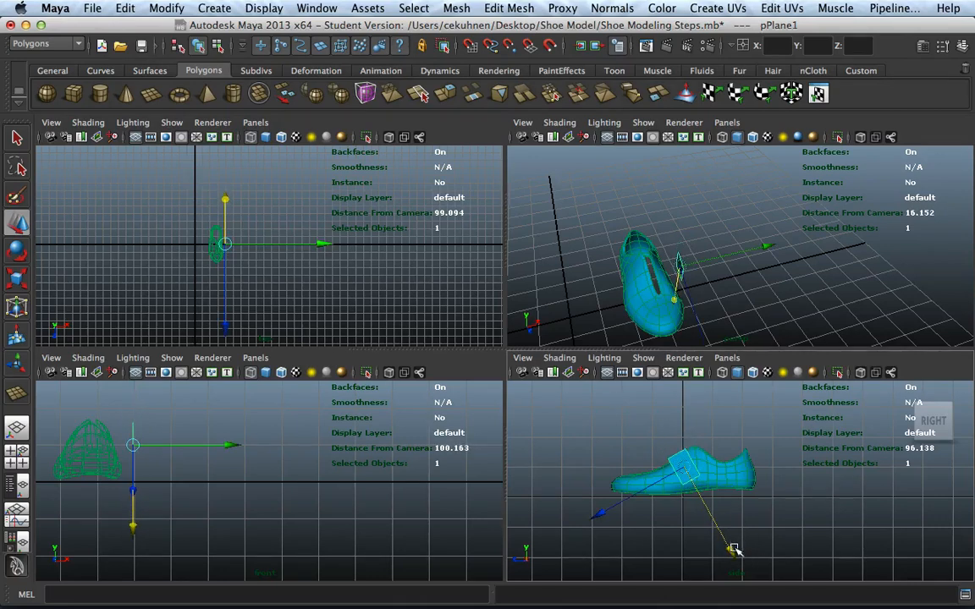
Try tilting the plane the opposite way in the side view, and rotate it back to the instep's slope
key(e)
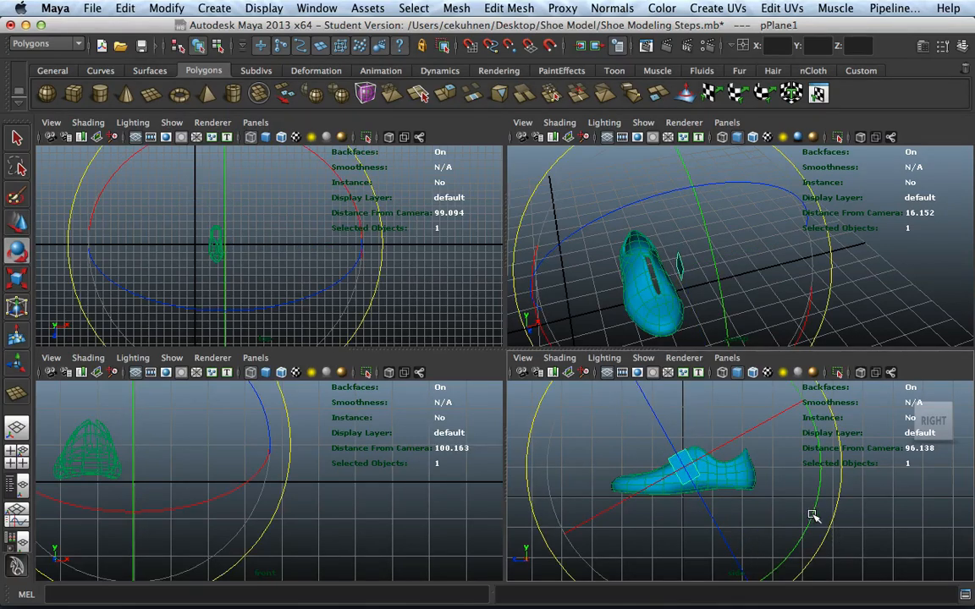
drag(812, 515, 823, 561)
key(w)
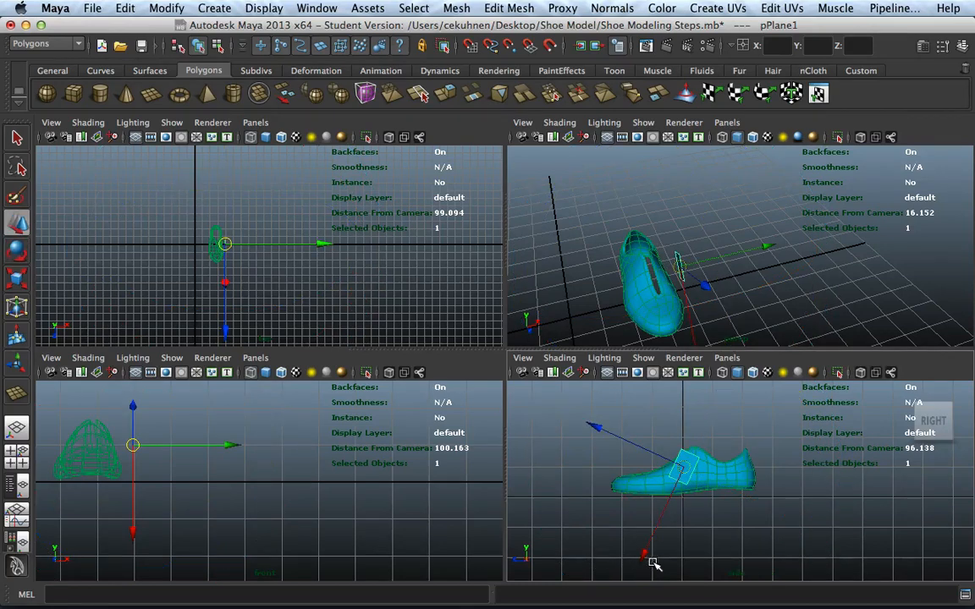
key(e)
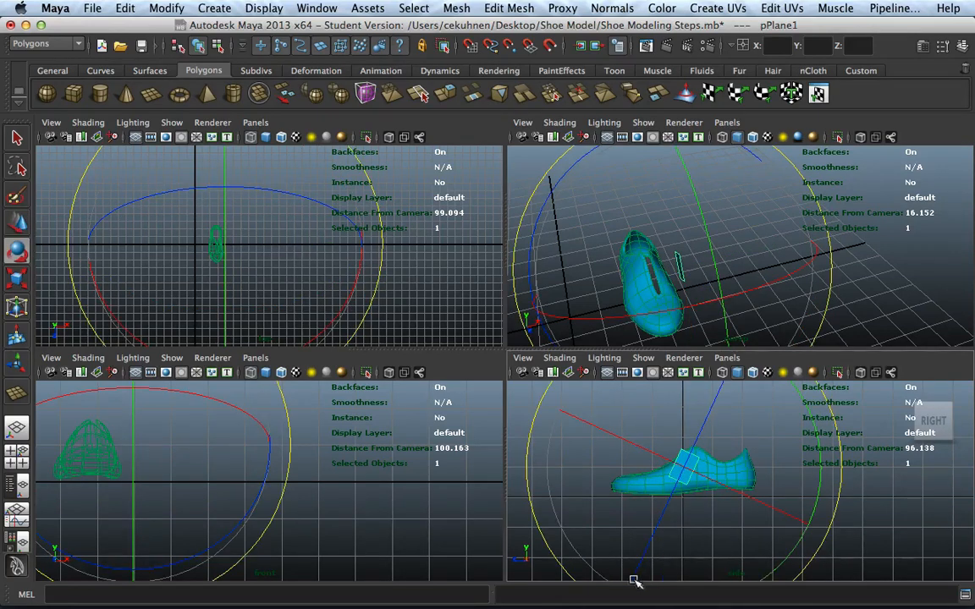
drag(546, 535, 663, 569)
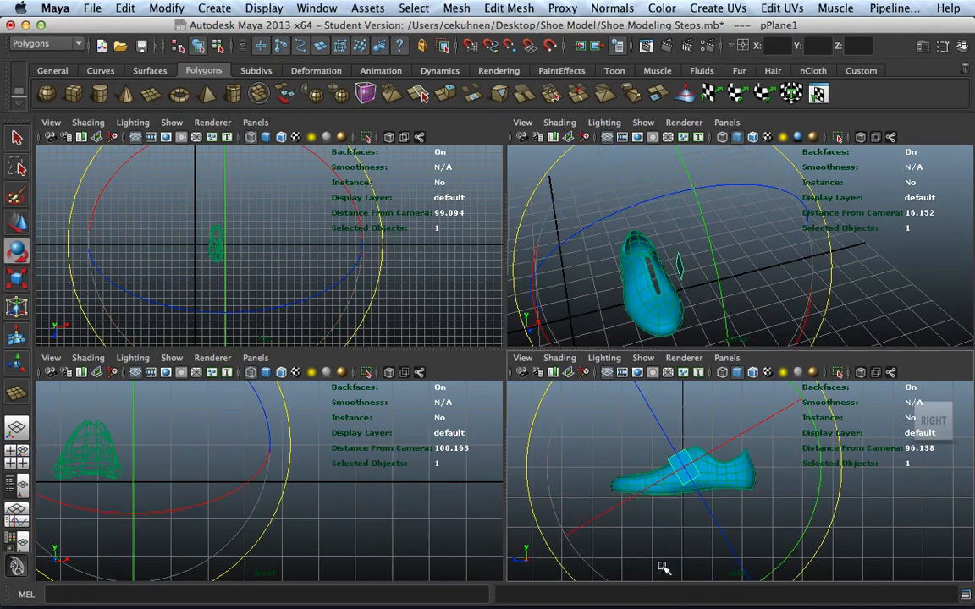
Slide the tilted plane down along its own X axis, away from the instep edge
key(w)
drag(729, 546, 733, 552)
scroll(740, 514, up, 5)
alt+middle_drag(696, 487, 771, 469)
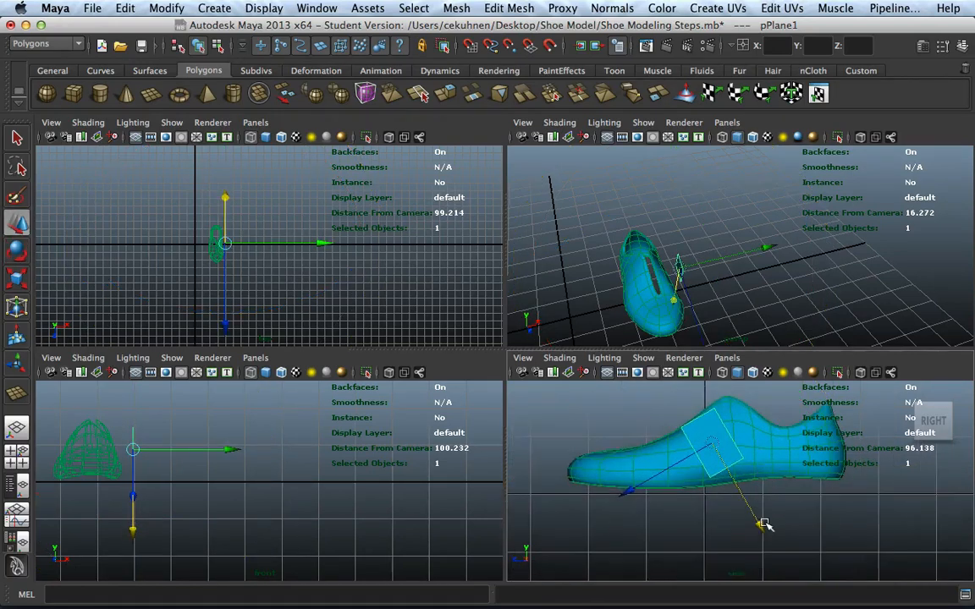
drag(761, 528, 764, 529)
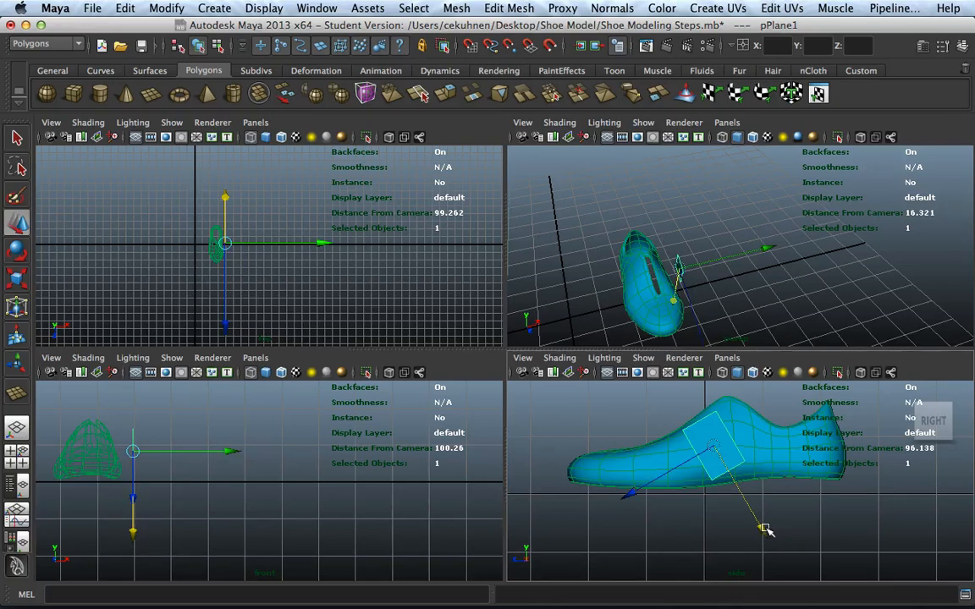
Rotate the plane to about 35 degrees in the side view and slide it along its own X axis so its upper corner sits just below the instep edge
key(r)
key(e)
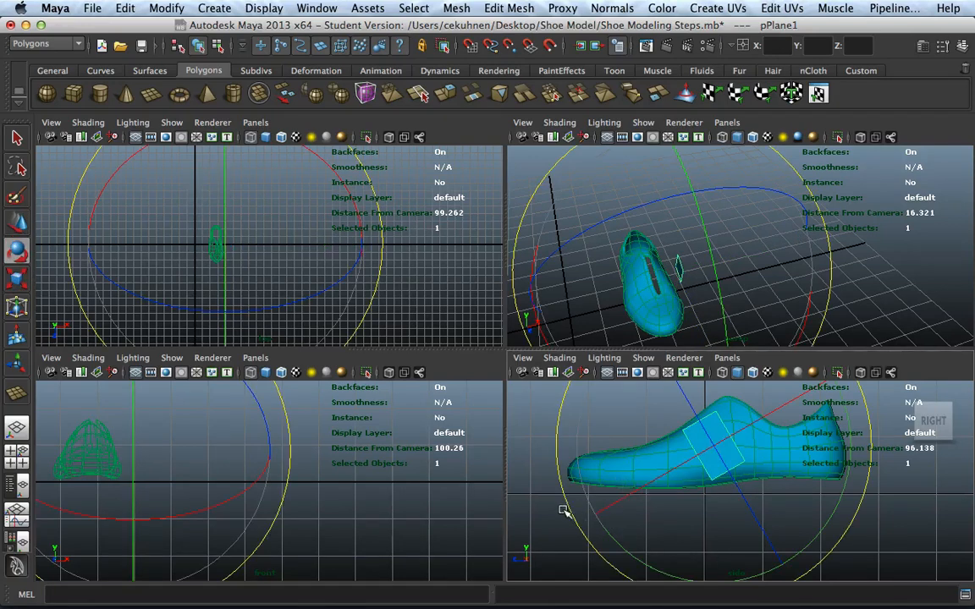
drag(565, 497, 567, 509)
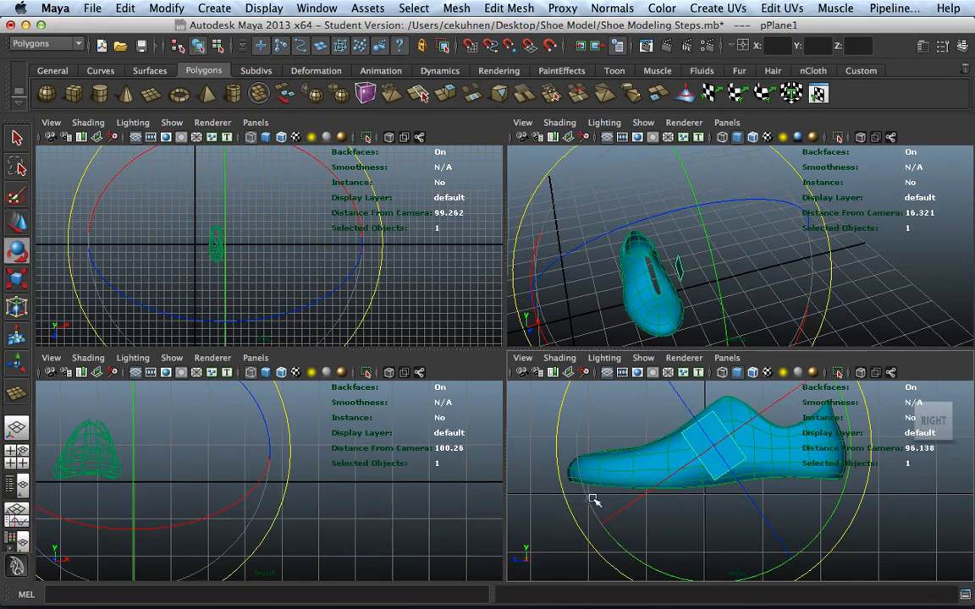
scroll(783, 440, up, 3)
key(w)
middle_drag(748, 440, 742, 472)
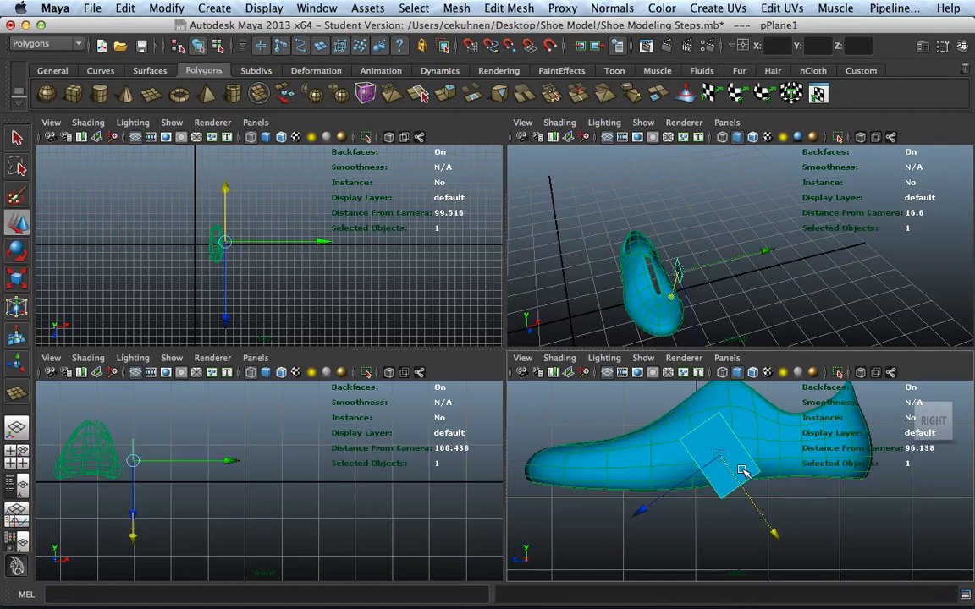
drag(772, 527, 762, 516)
alt+middle_drag(778, 502, 750, 524)
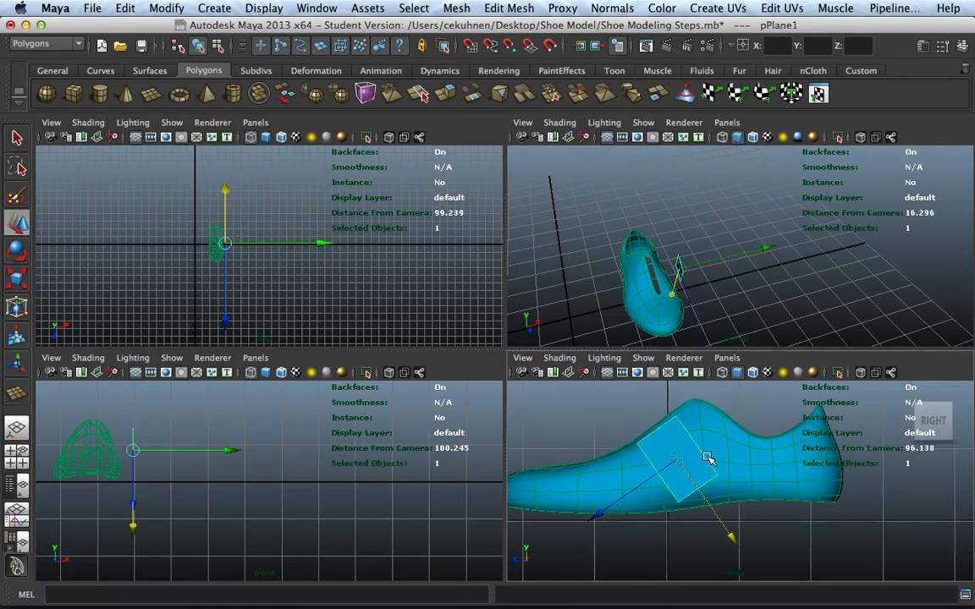
scroll(707, 458, up, 2)
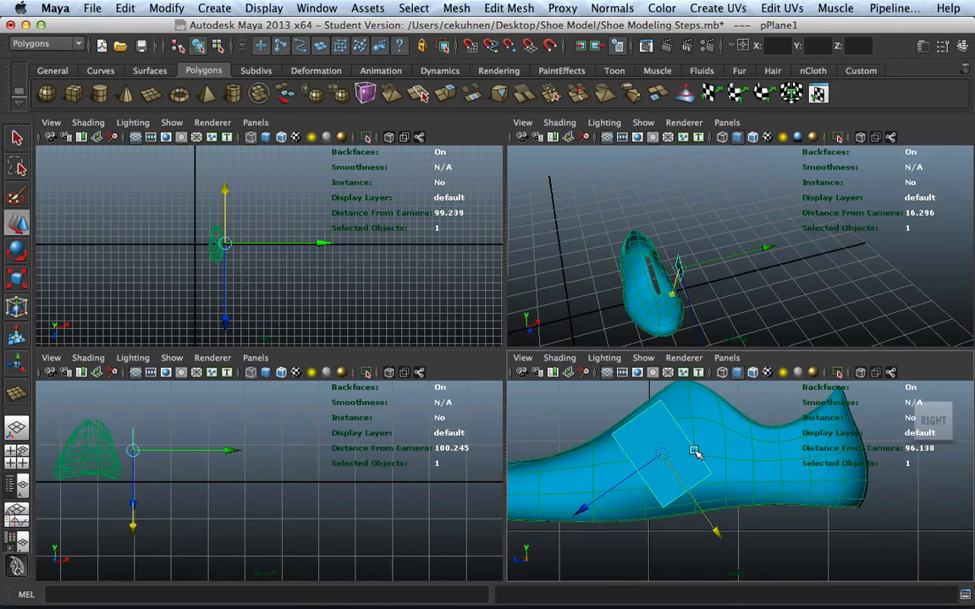
key(q)
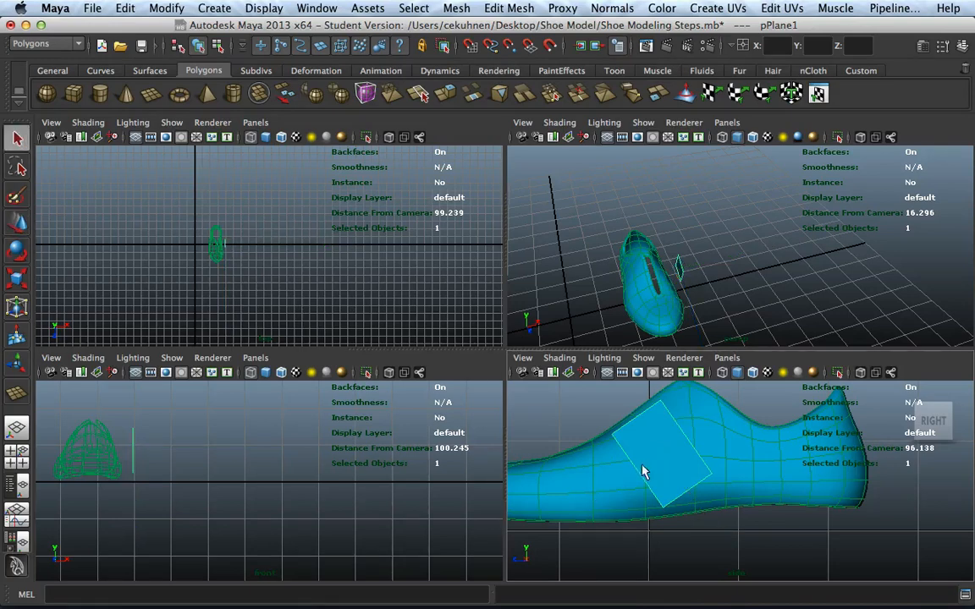
Set the polygon plane's construction history to 3 width subdivisions and 2 height subdivisions
click(962, 47)
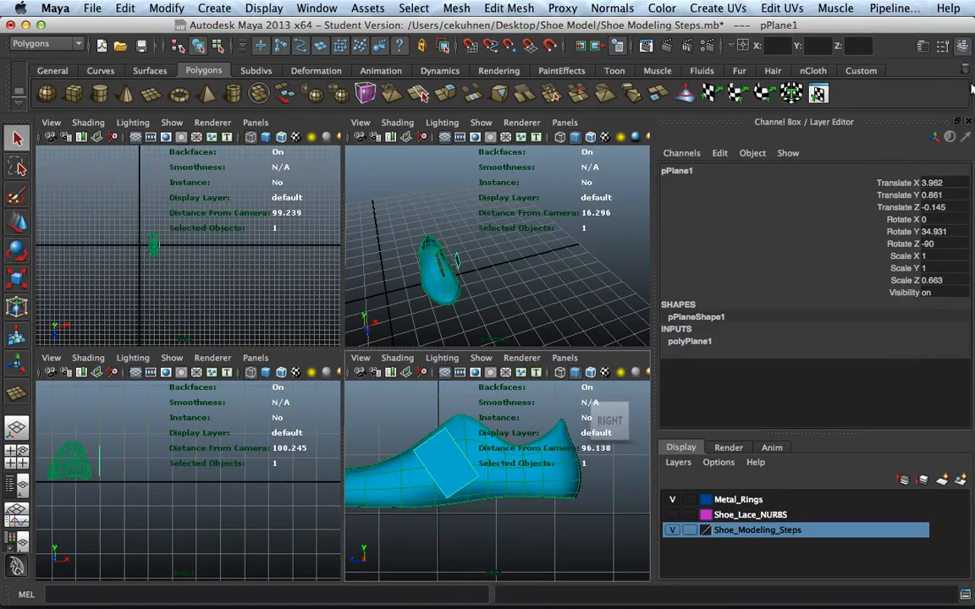
key(ctrl+a)
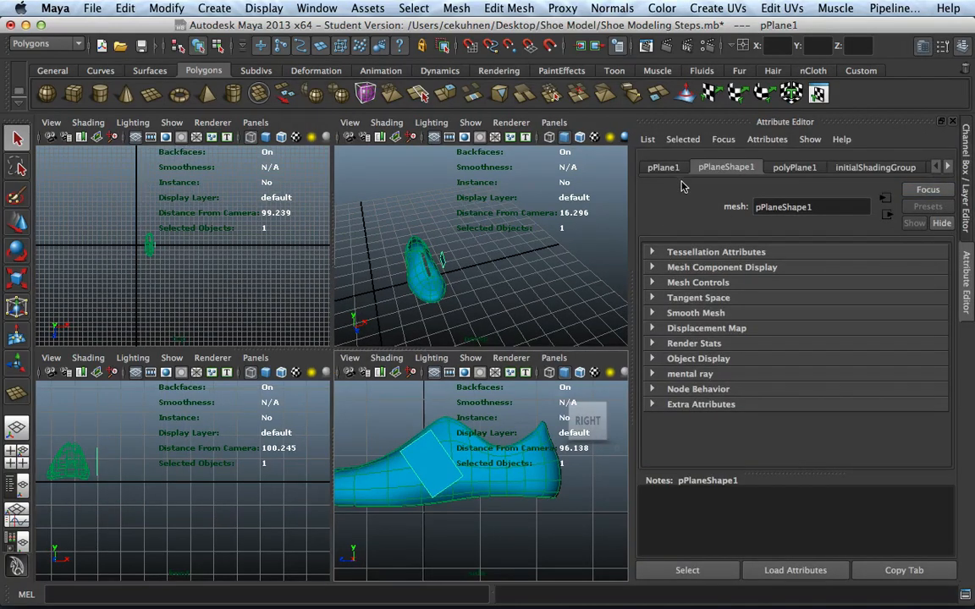
click(664, 167)
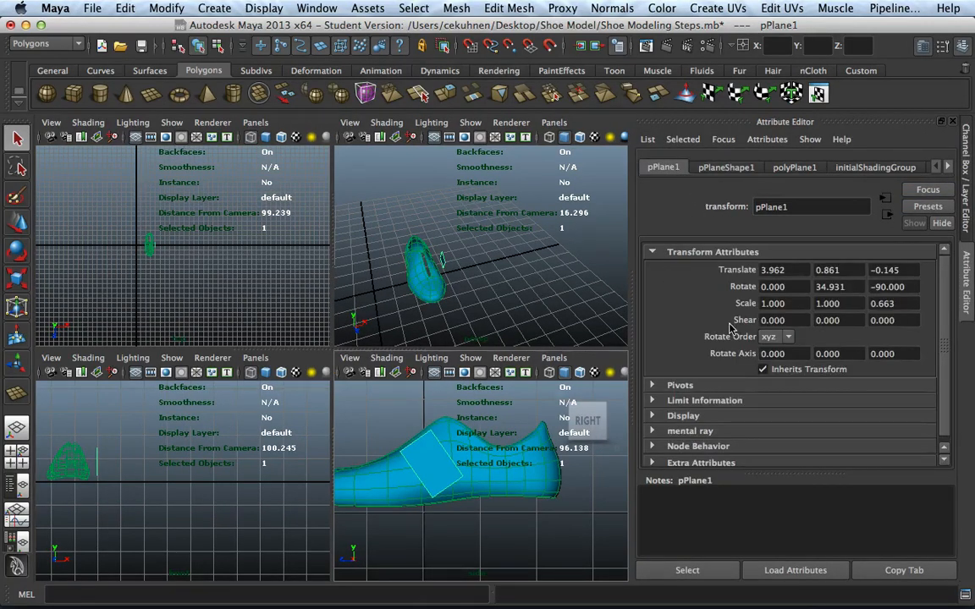
click(716, 167)
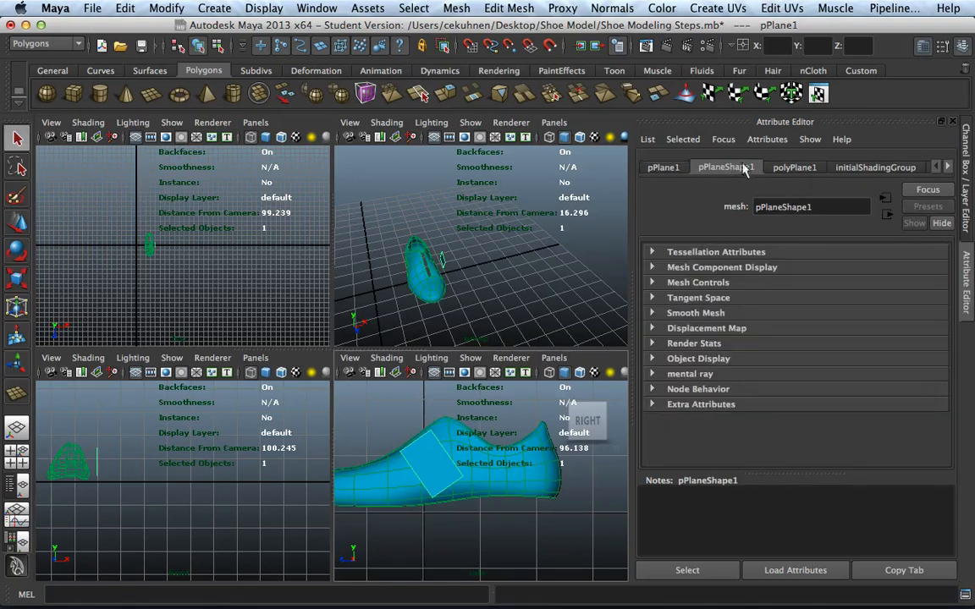
click(800, 168)
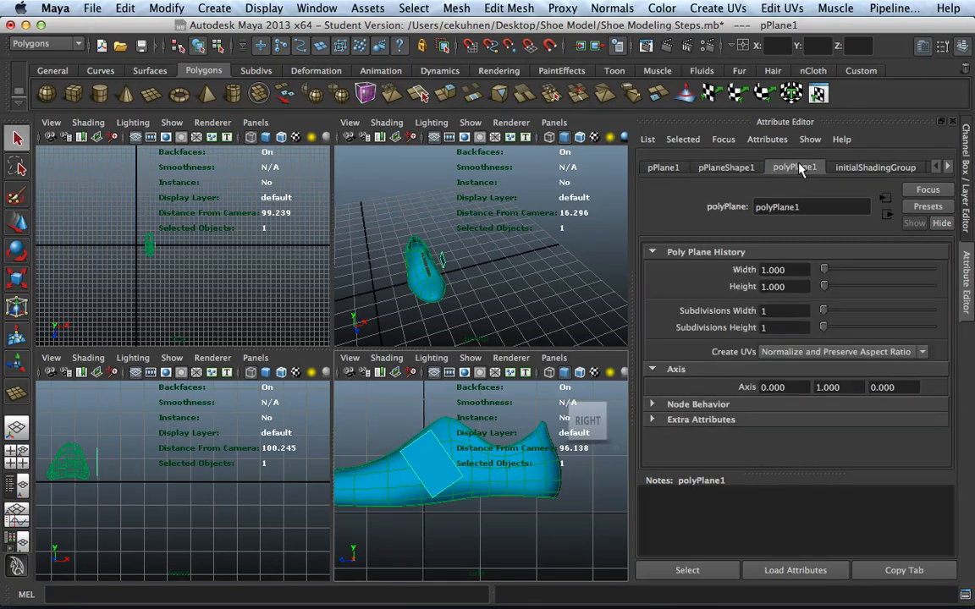
click(779, 313)
click(770, 327)
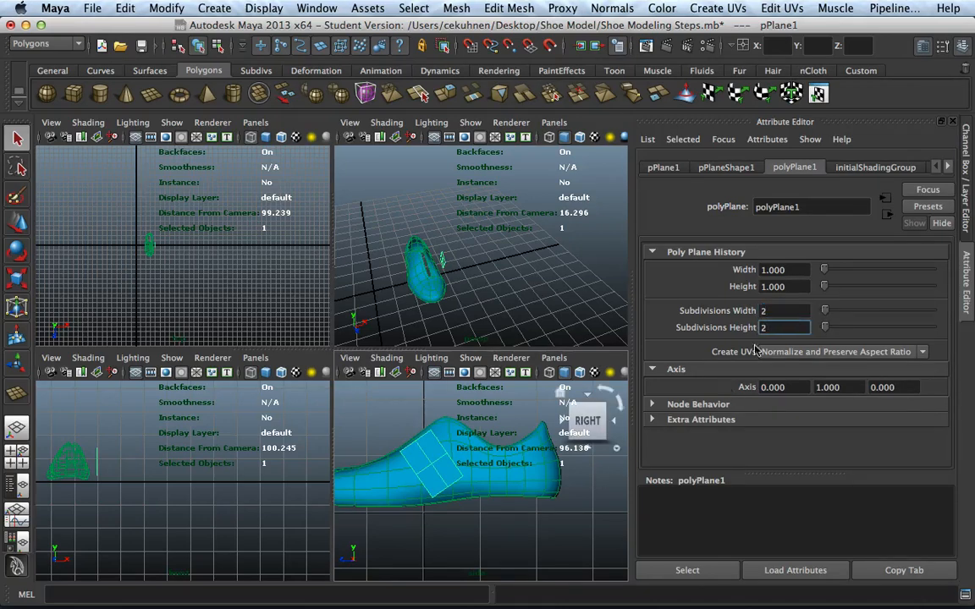
click(787, 313)
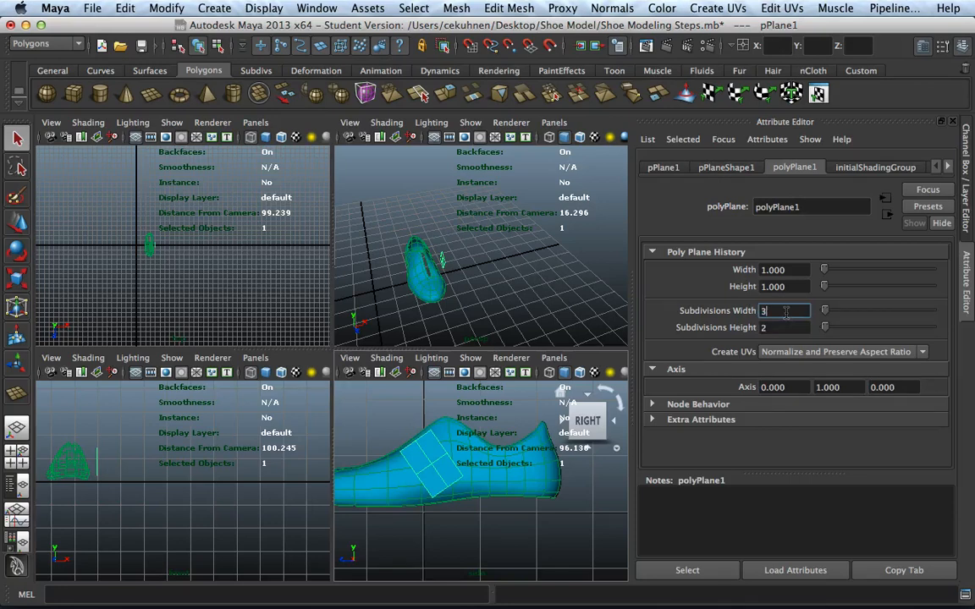
text(3)
key(Return)
In the enlarged side view, move the plane's upper front corner vertex up onto the shoe's instep edge
key(space)
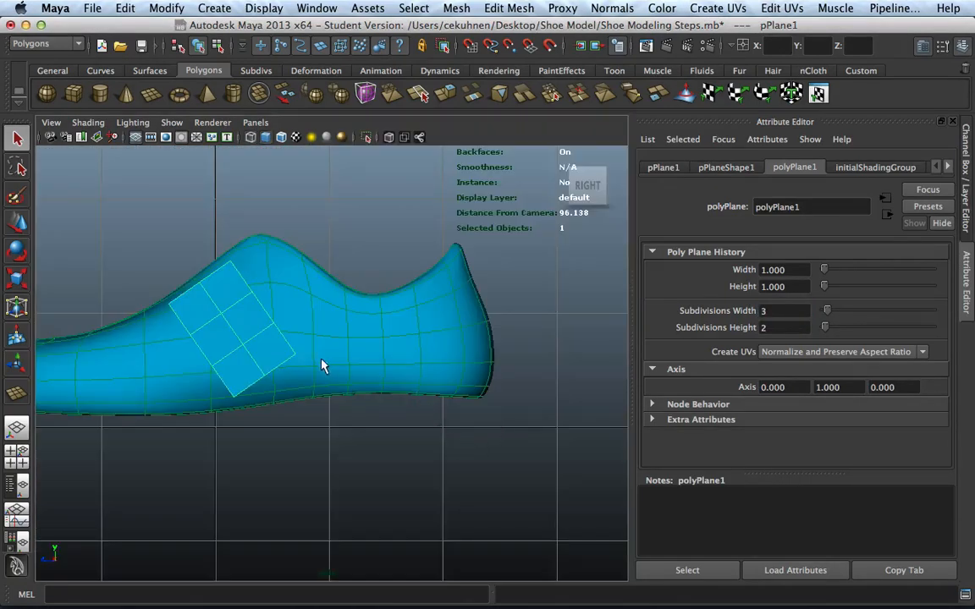
alt+middle_drag(365, 376, 506, 411)
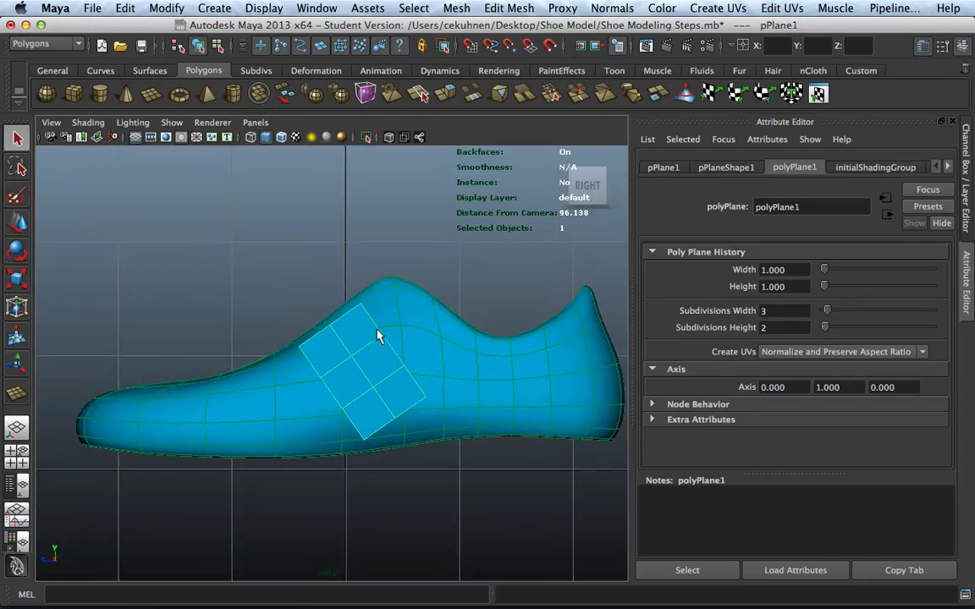
scroll(378, 336, up, 2)
click(17, 222)
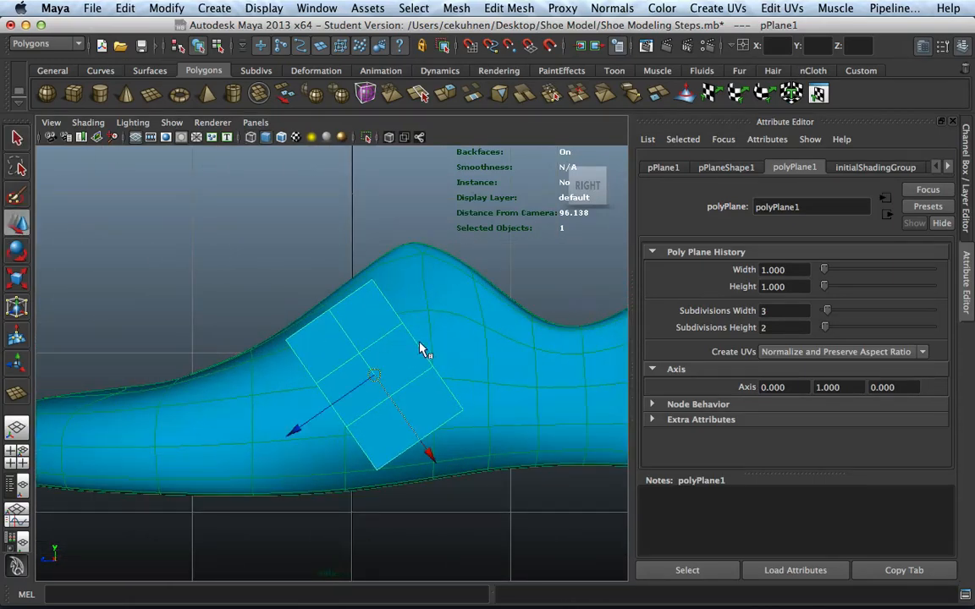
right_drag(356, 322, 318, 320)
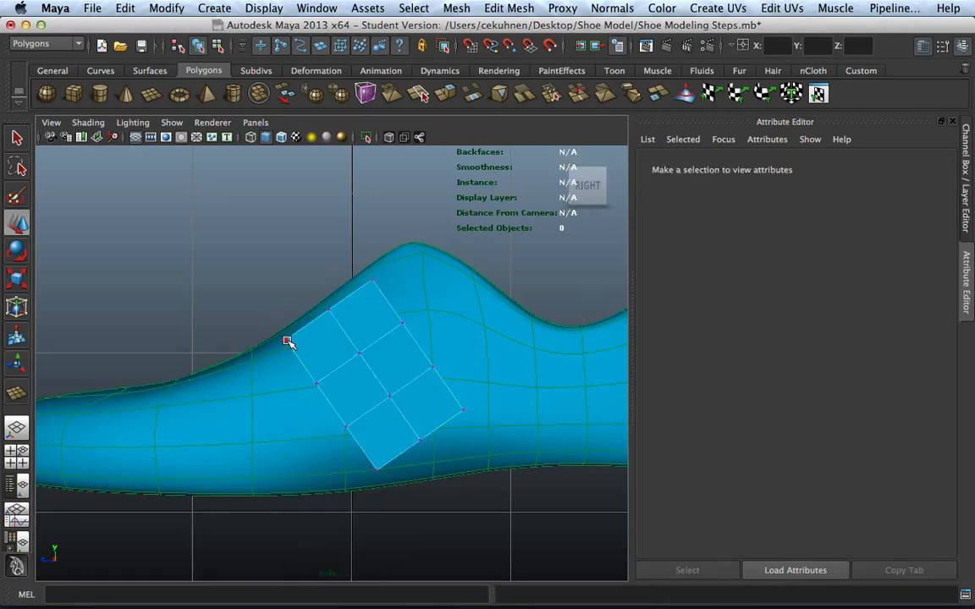
click(286, 340)
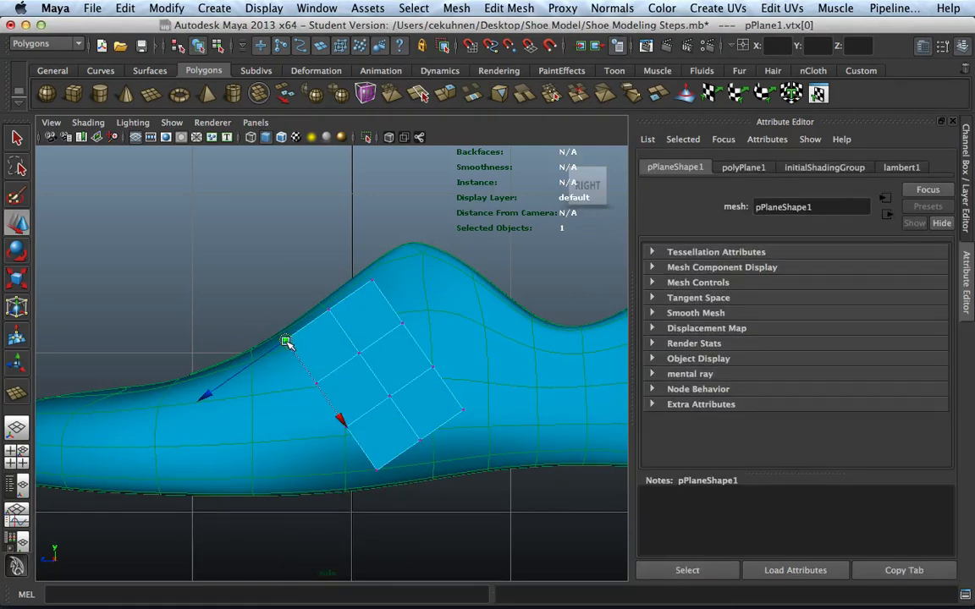
scroll(289, 343, up, 5)
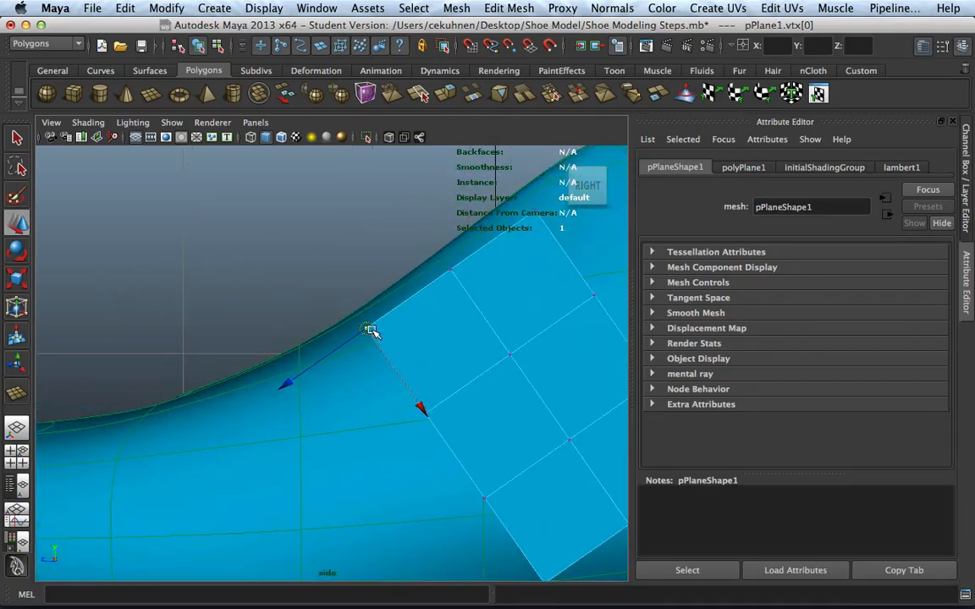
drag(370, 330, 357, 317)
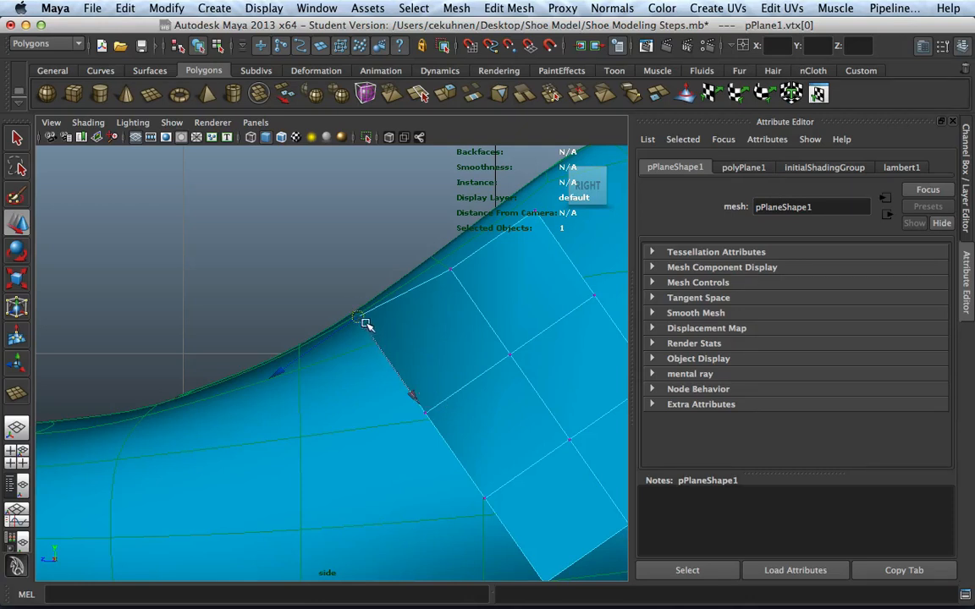
mouse_move(366, 325)
mouse_down()
mouse_move(332, 337)
mouse_move(378, 309)
mouse_move(342, 327)
mouse_move(361, 318)
mouse_move(373, 327)
mouse_move(358, 314)
mouse_up()
Nudge the two middle vertices of the plane's front edge so they snap onto the shoe's surface
click(425, 414)
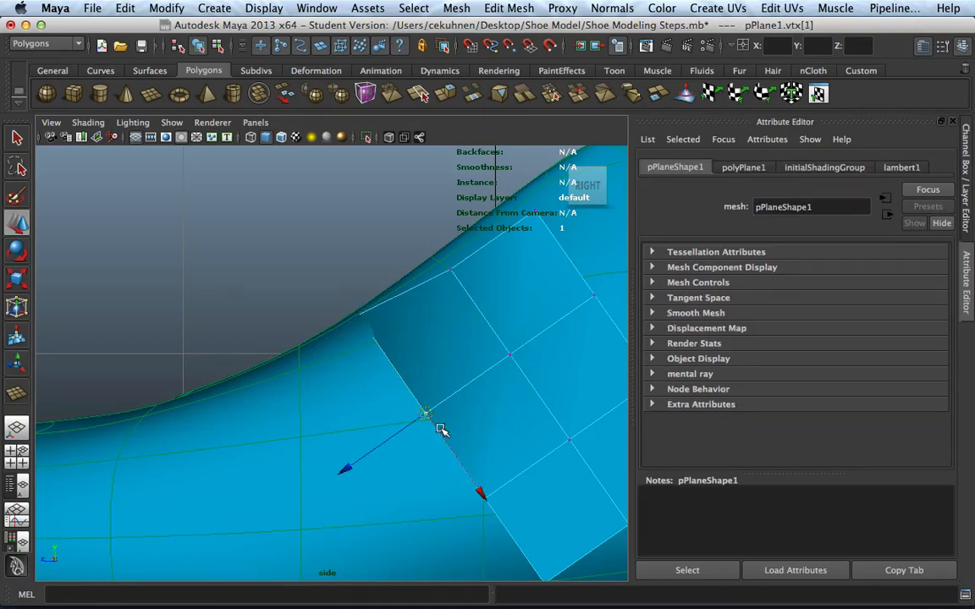
drag(428, 414, 426, 415)
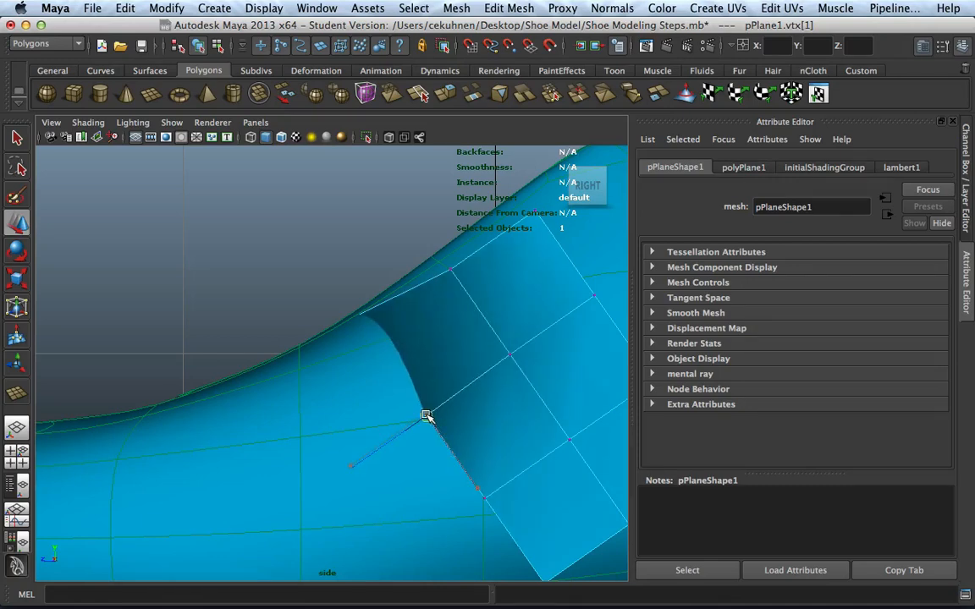
alt+middle_drag(517, 439, 451, 389)
scroll(451, 457, up, 2)
click(437, 466)
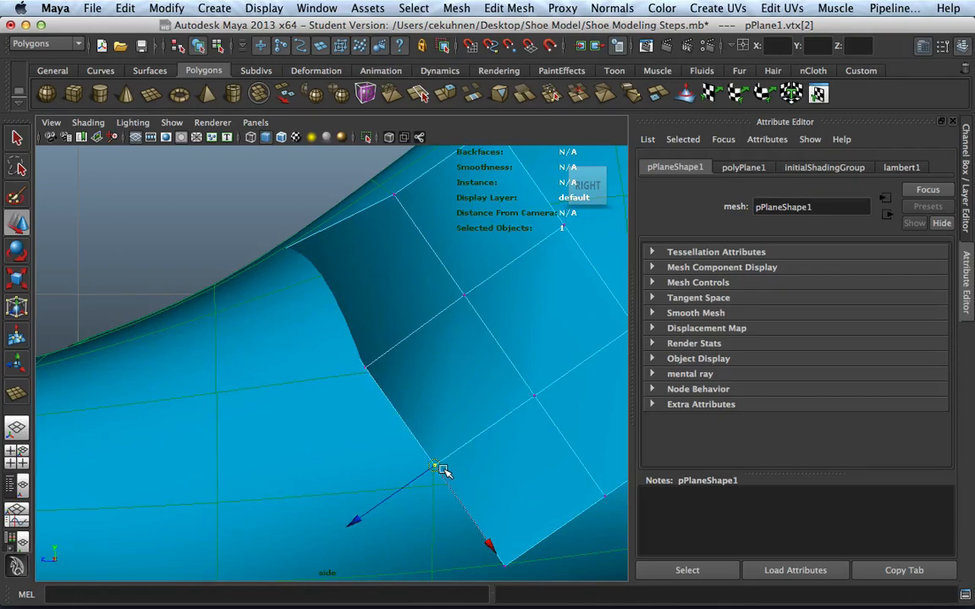
drag(438, 467, 437, 469)
Move the plane's lower front corner vertex and bottom middle vertex down onto the shoe's sole edge
alt+middle_drag(503, 488, 443, 349)
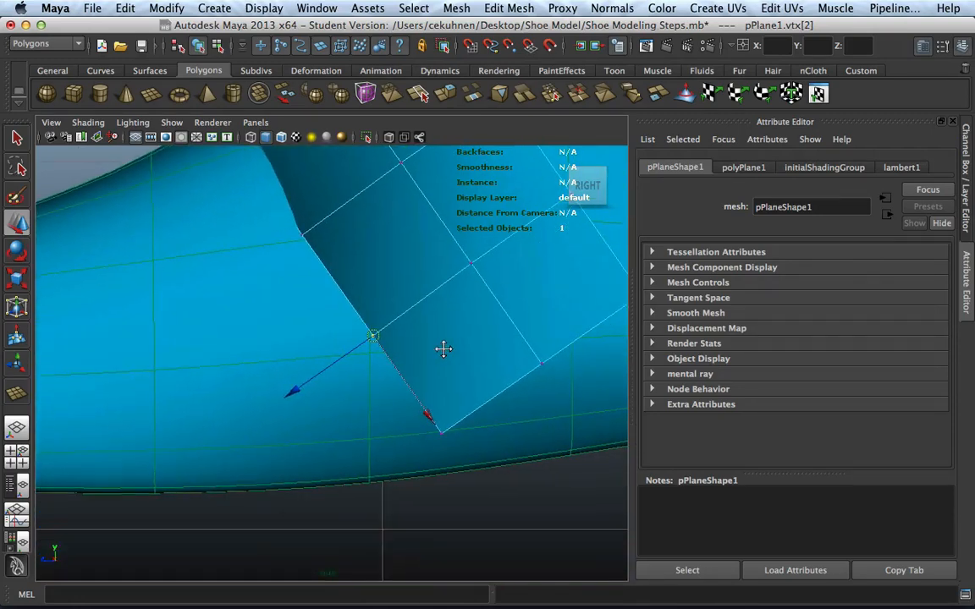
click(442, 435)
drag(443, 436, 461, 461)
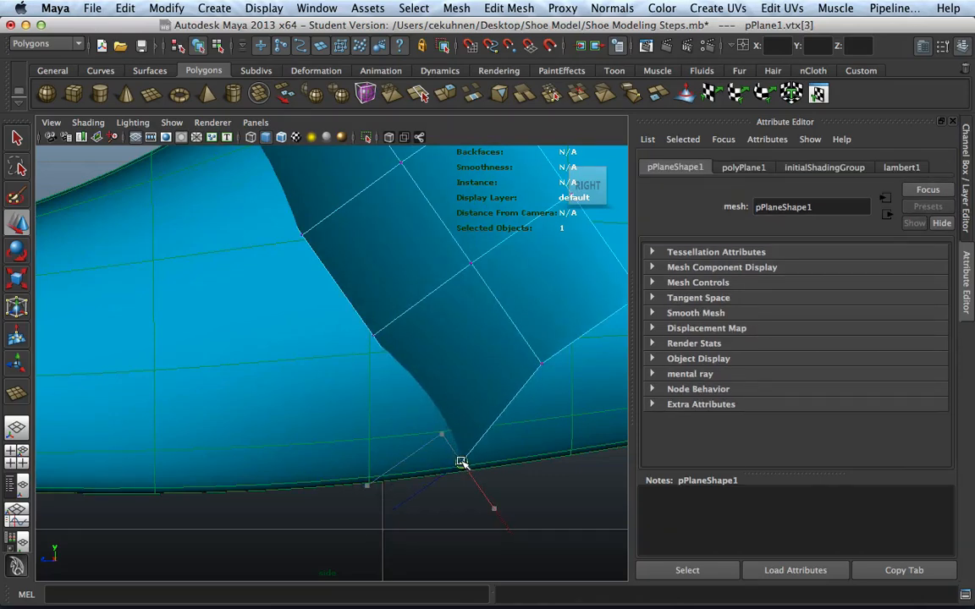
alt+middle_drag(502, 420, 415, 469)
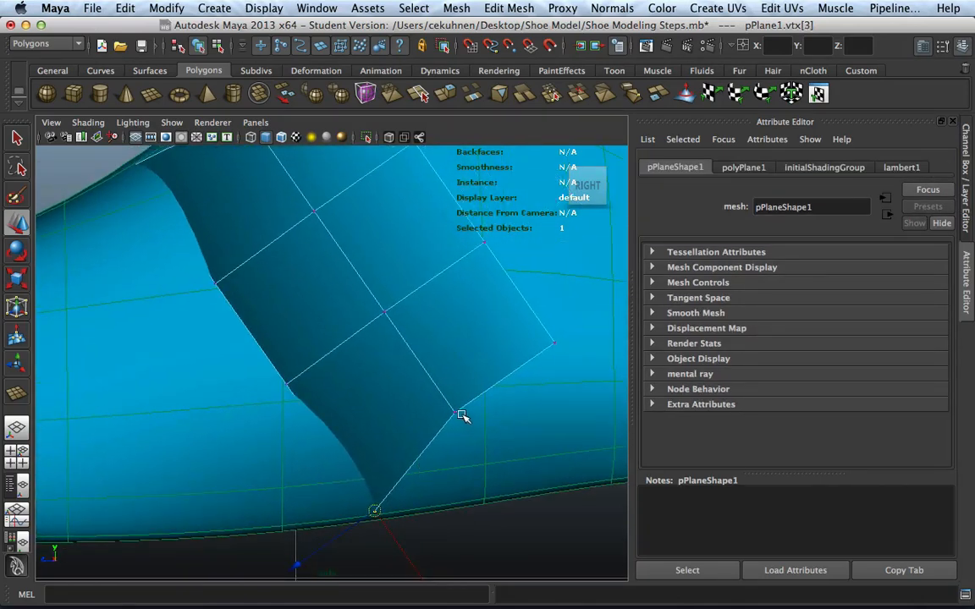
click(457, 415)
drag(457, 415, 505, 486)
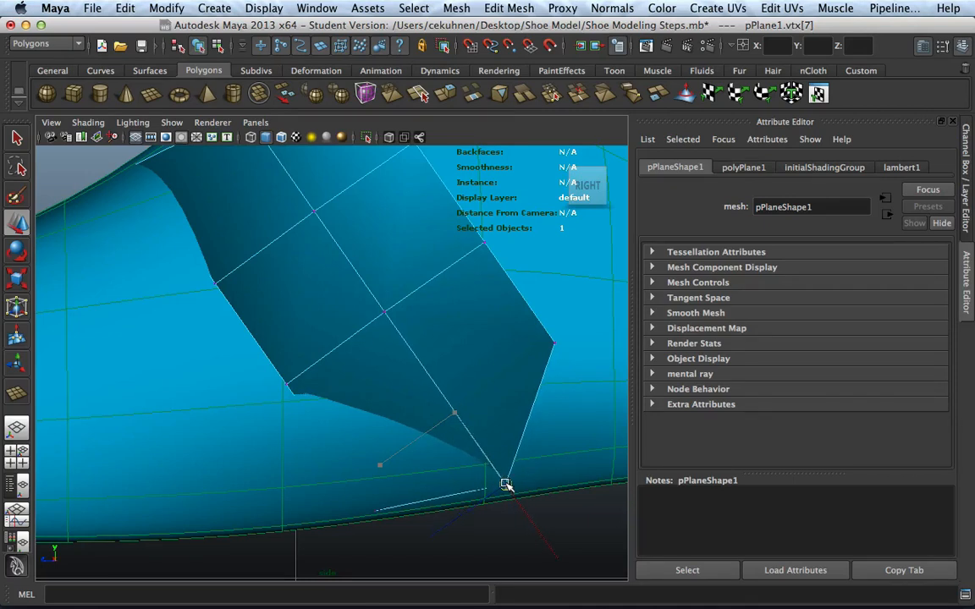
Move the plane's lower rear corner vertex down to the sole edge and fine-tune the bottom middle vertex beside it
click(554, 338)
alt+middle_drag(515, 323, 393, 318)
drag(433, 348, 521, 476)
click(385, 491)
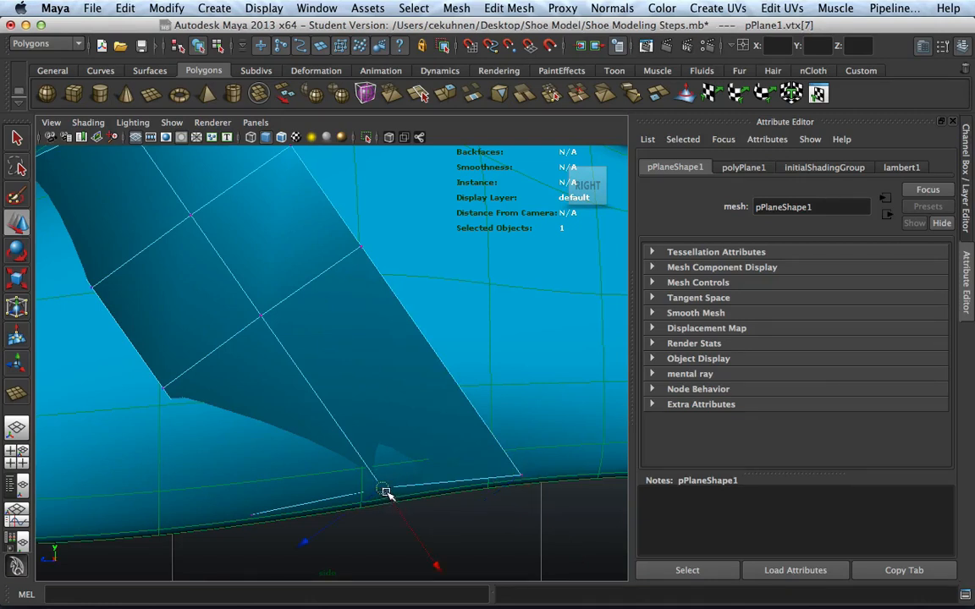
drag(385, 491, 384, 495)
Move the plane's top middle vertex and upper rear corner vertex up onto the instep edge
alt+drag(308, 302, 427, 427)
click(234, 319)
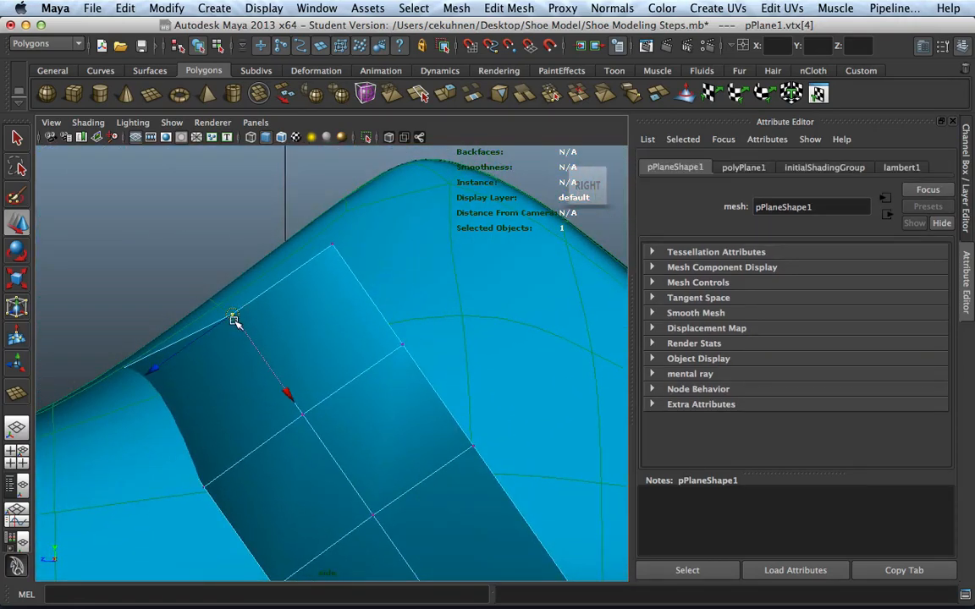
drag(236, 318, 221, 300)
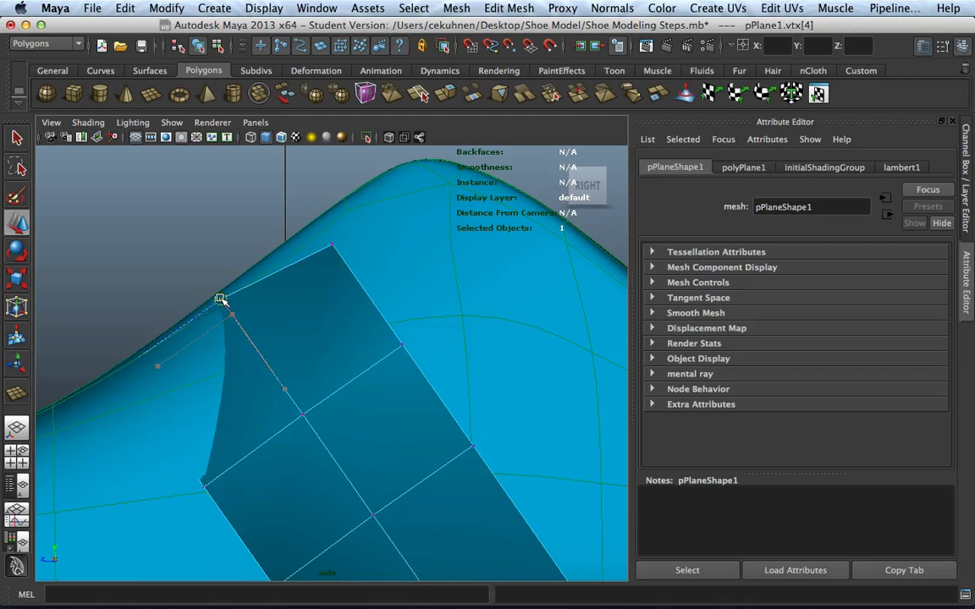
click(333, 245)
drag(335, 246, 320, 224)
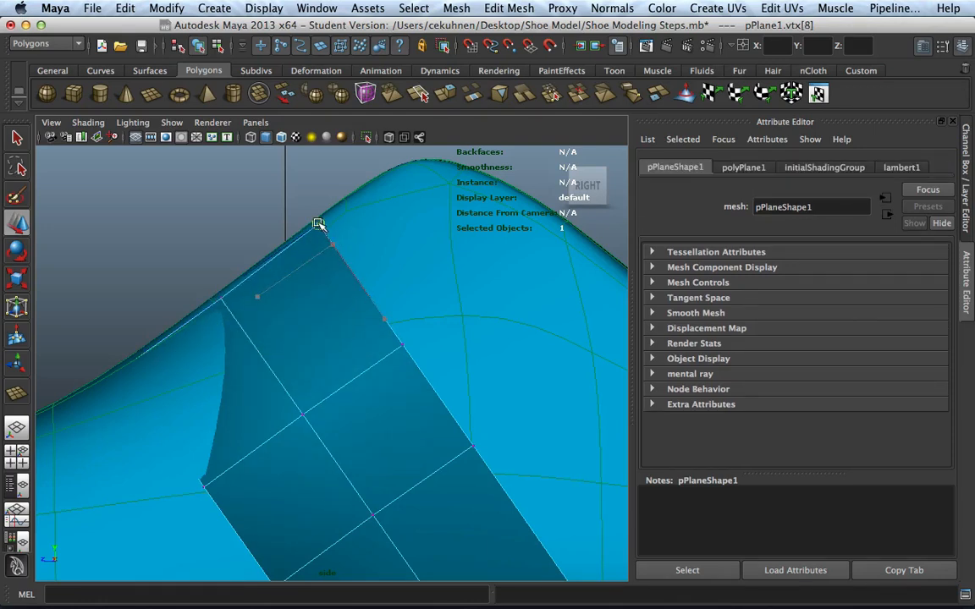
Nudge the plane's two interior vertices and the two middle vertices of its rear edge onto the shoe's surface
click(399, 345)
drag(401, 345, 403, 345)
click(304, 417)
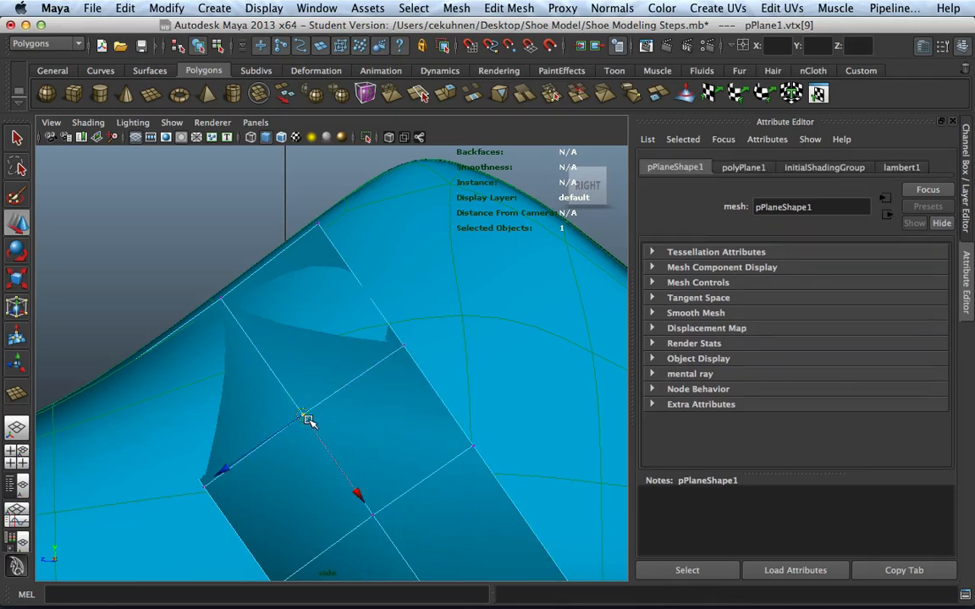
drag(306, 416, 305, 415)
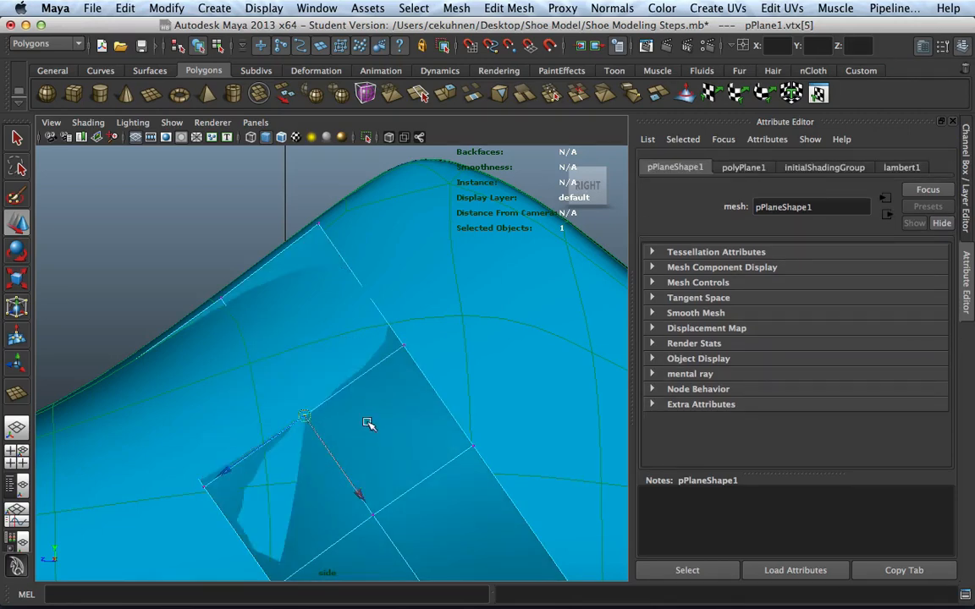
mouse_move(368, 423)
alt+mouse_down()
mouse_move(394, 388)
mouse_move(363, 402)
alt+mouse_up()
click(364, 403)
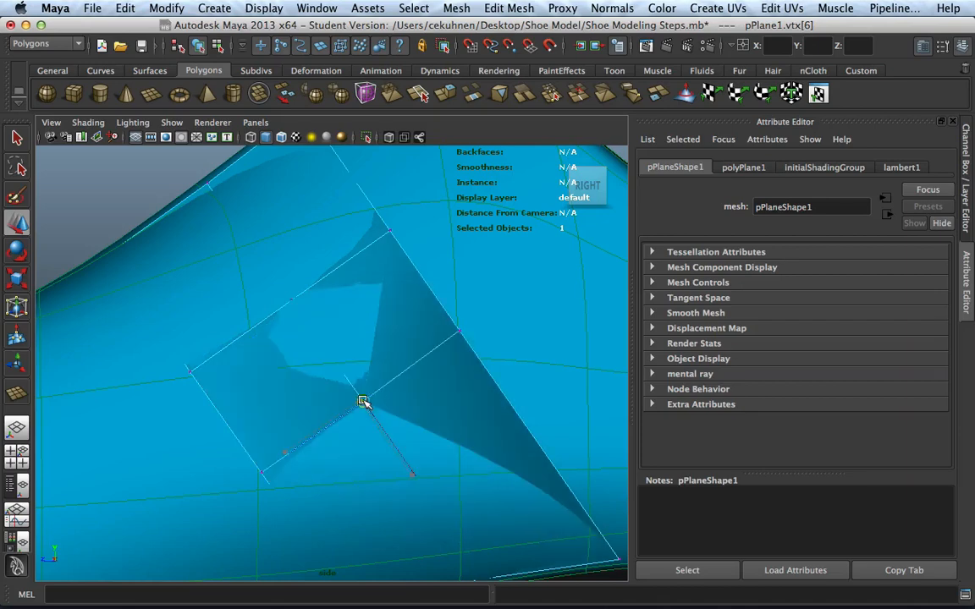
click(460, 332)
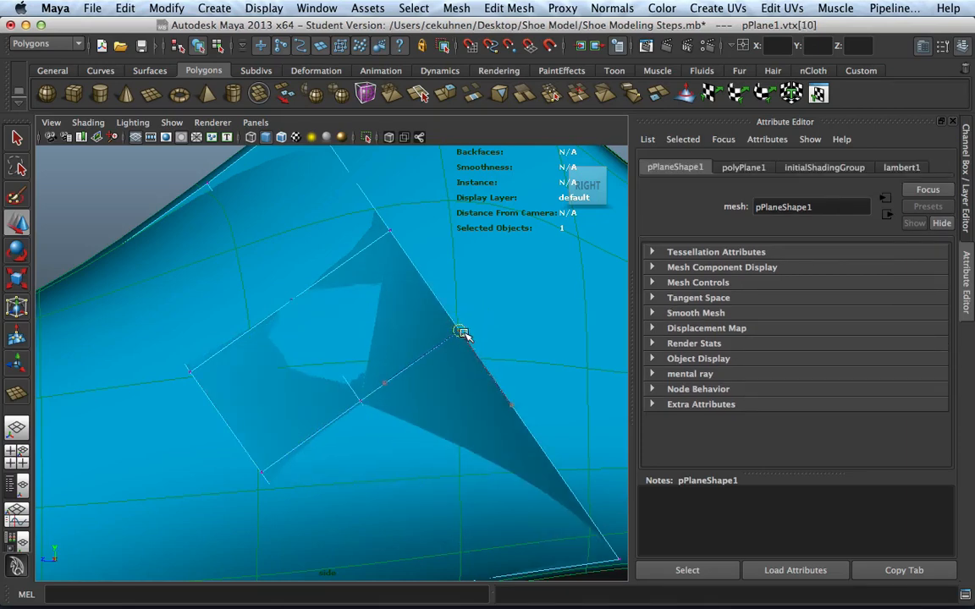
Examine in the perspective view how the reshaped plane sits against the side of the shoe
scroll(461, 332, down, 10)
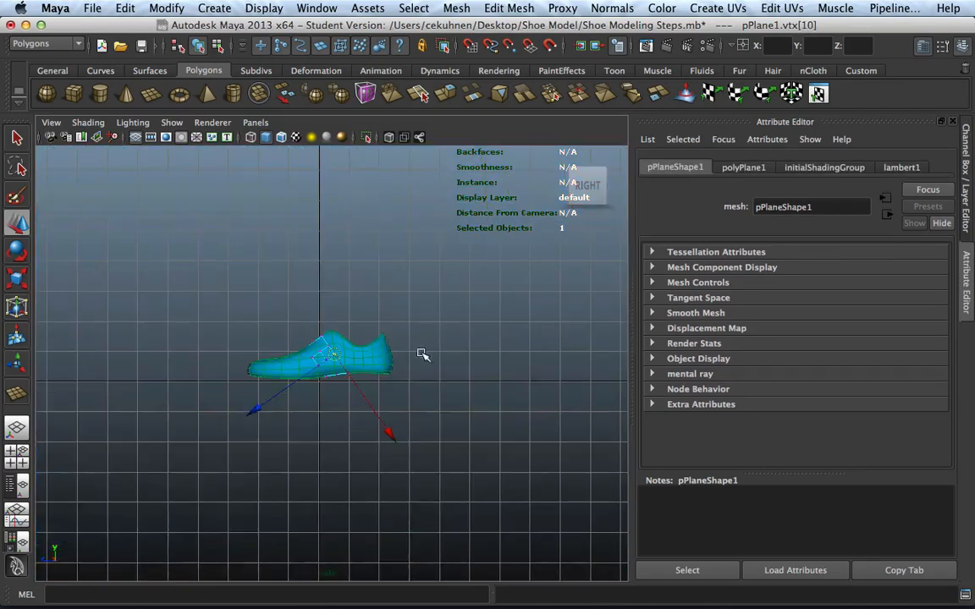
scroll(422, 354, up, 5)
key(space)
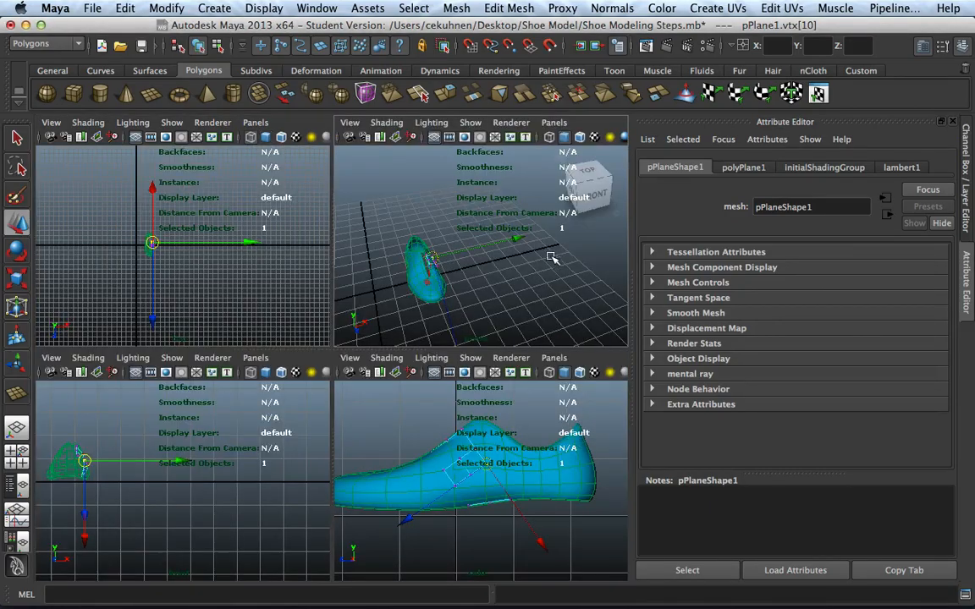
alt+drag(551, 258, 489, 273)
key(space)
scroll(435, 233, up, 5)
alt+middle_drag(259, 326, 411, 350)
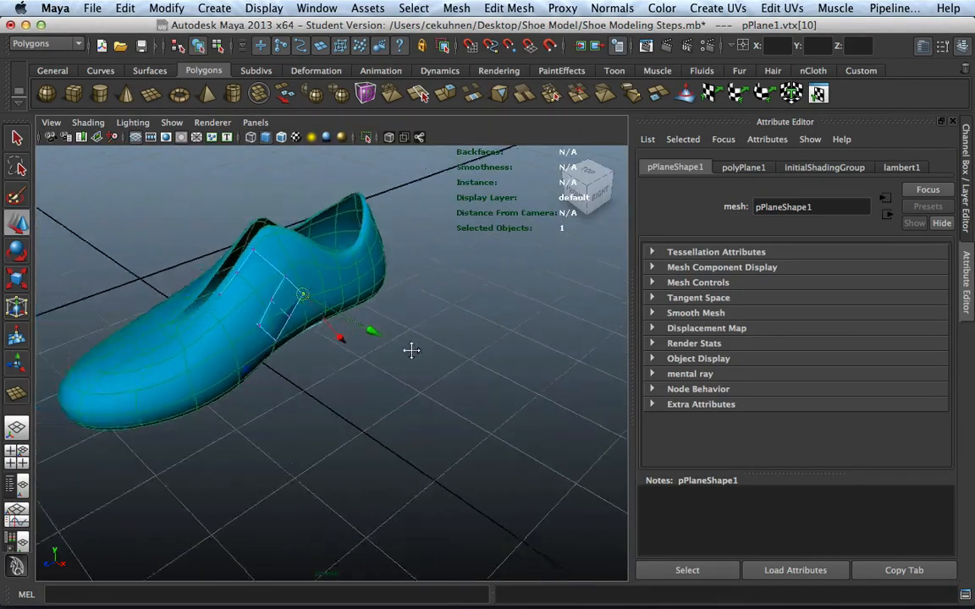
alt+drag(411, 350, 394, 383)
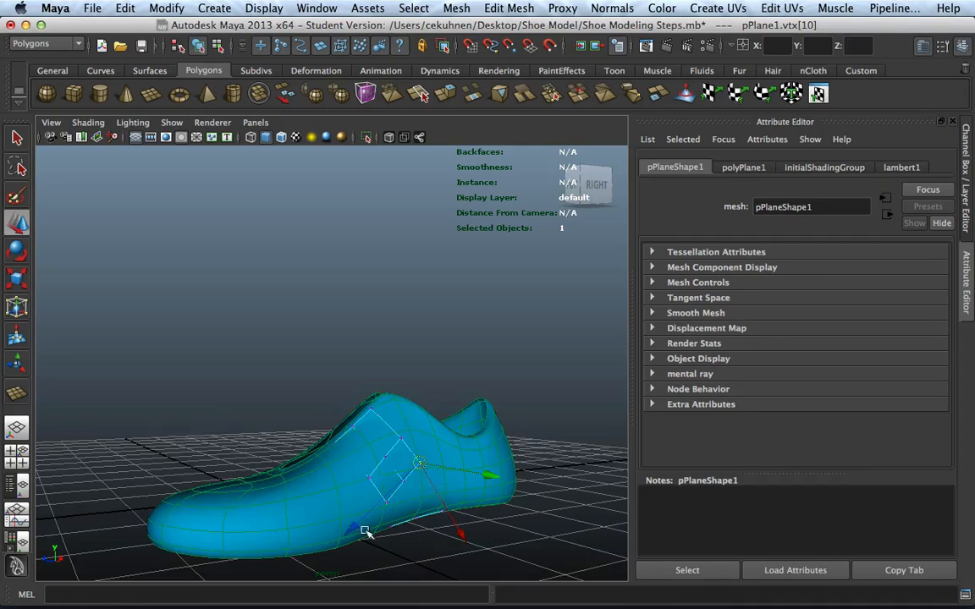
Insert an edge loop across the plane's top row of faces, starting from the upper segment of its rear edge
click(486, 9)
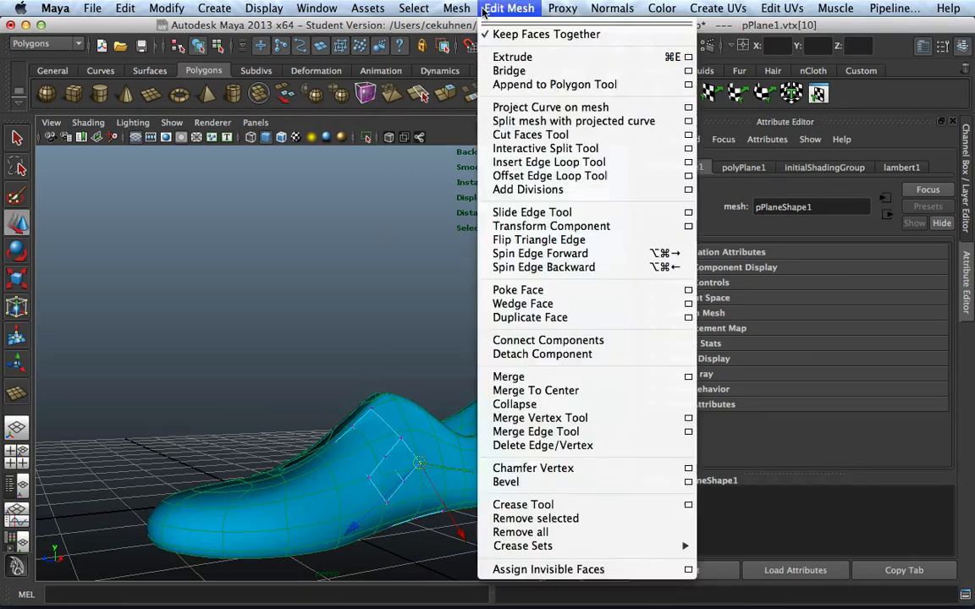
click(554, 162)
scroll(420, 444, up, 4)
click(414, 454)
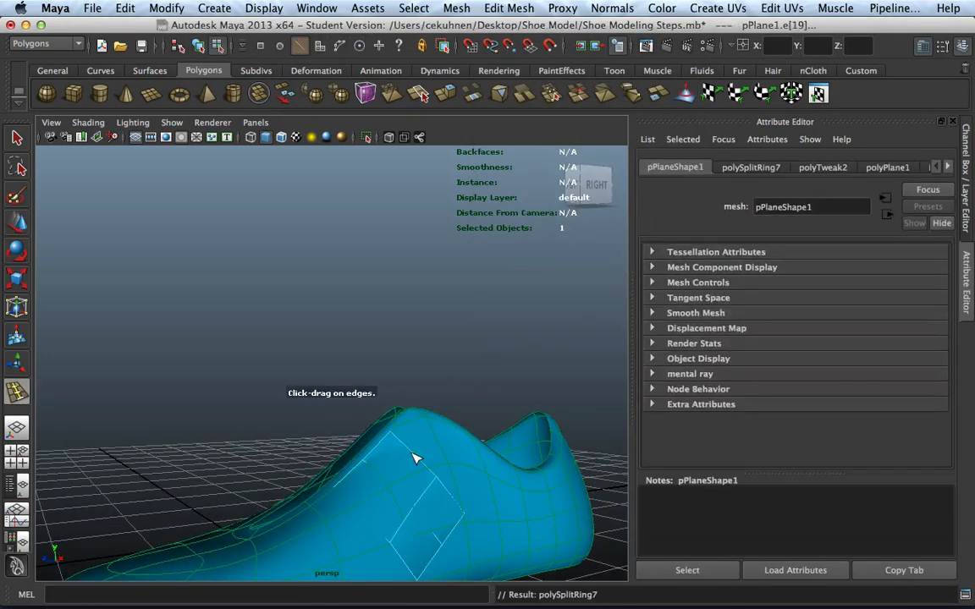
Insert an edge loop across the plane's bottom row of faces, starting from the lower segment of its rear edge
alt+drag(485, 434, 454, 578)
key(g)
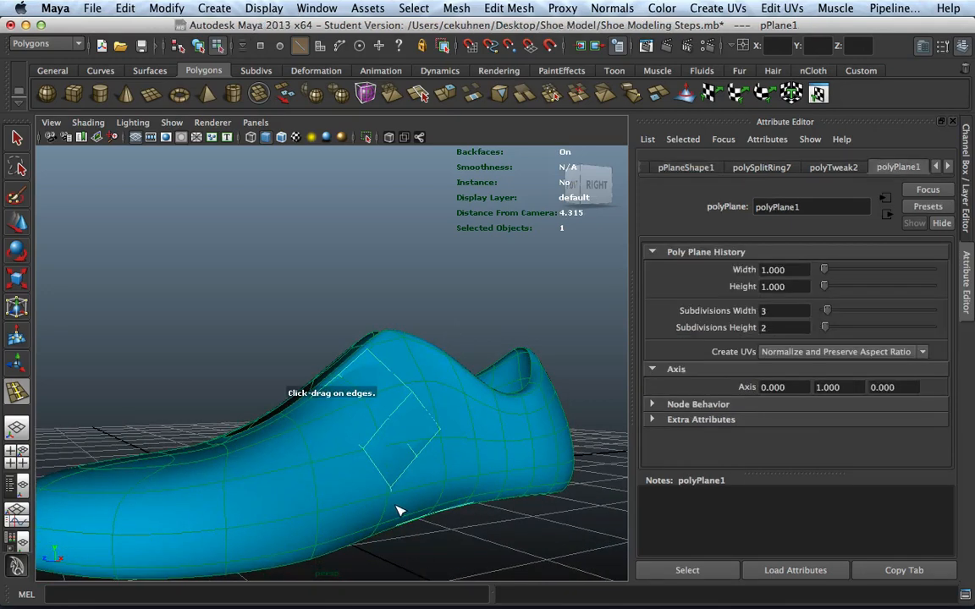
key(q)
click(202, 245)
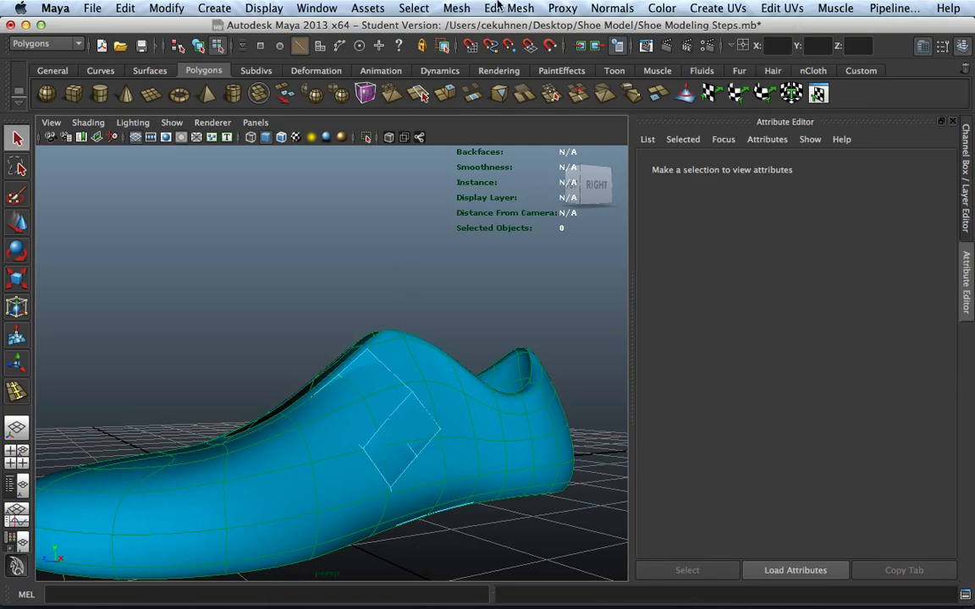
click(509, 8)
click(545, 163)
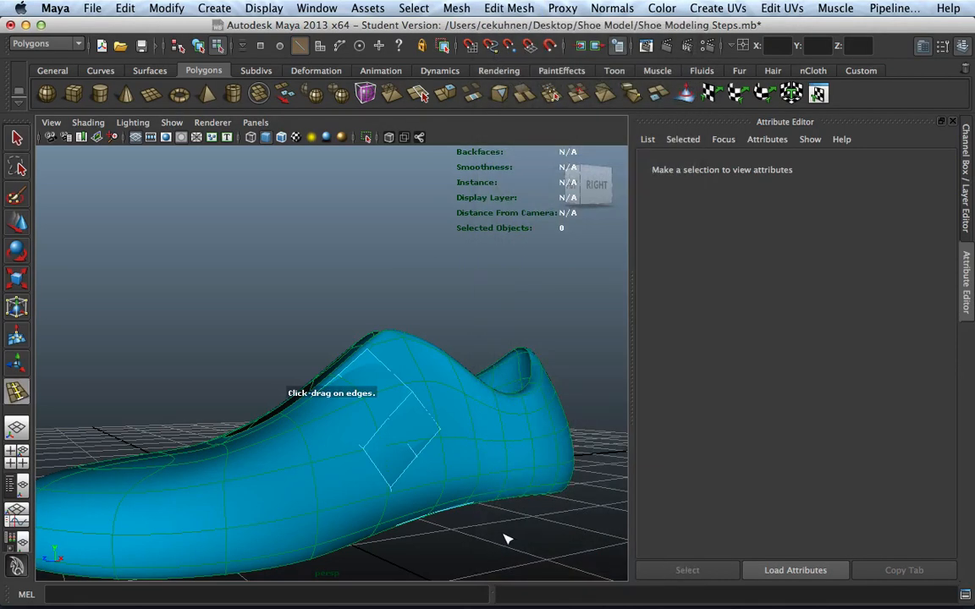
key(4)
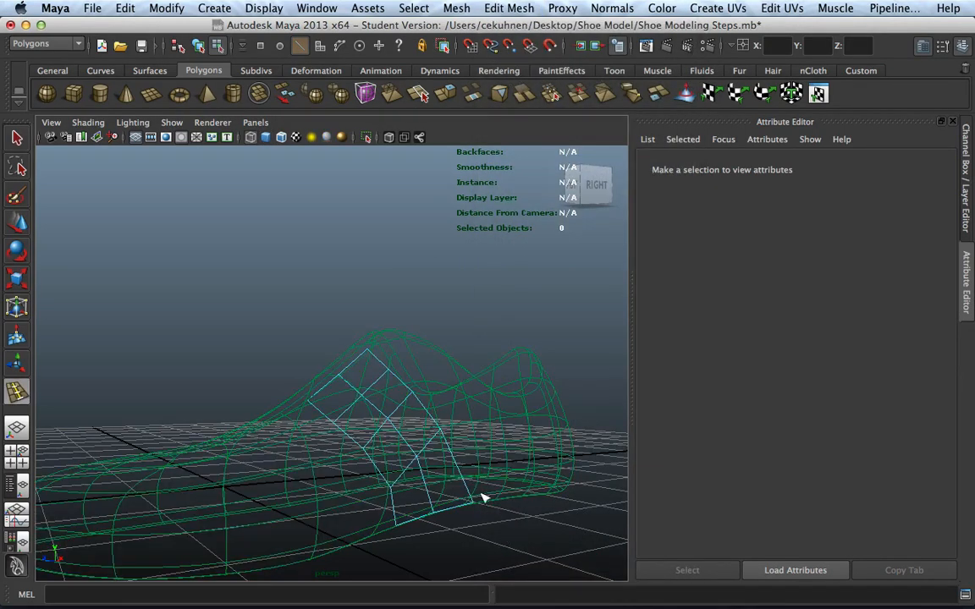
click(464, 477)
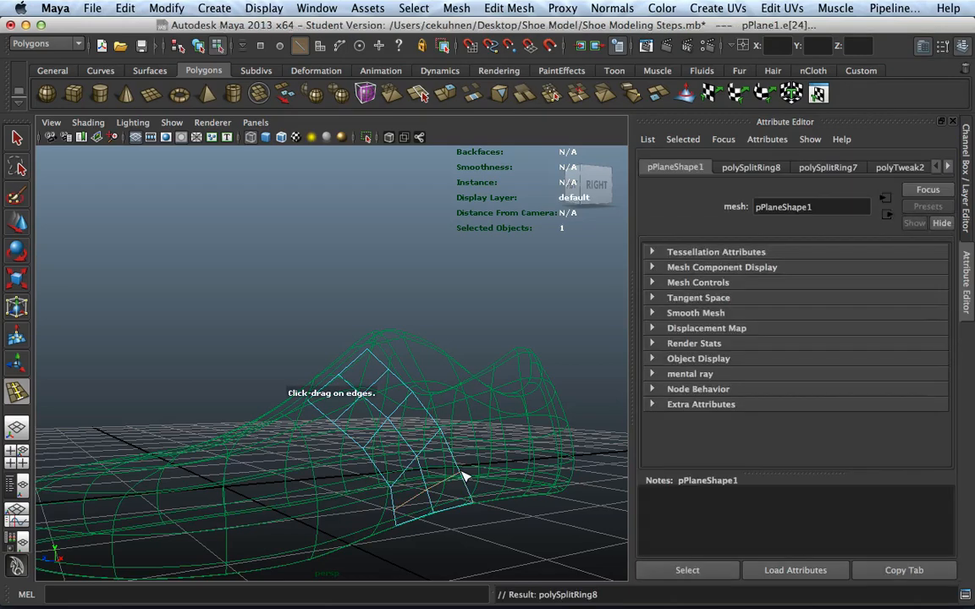
key(q)
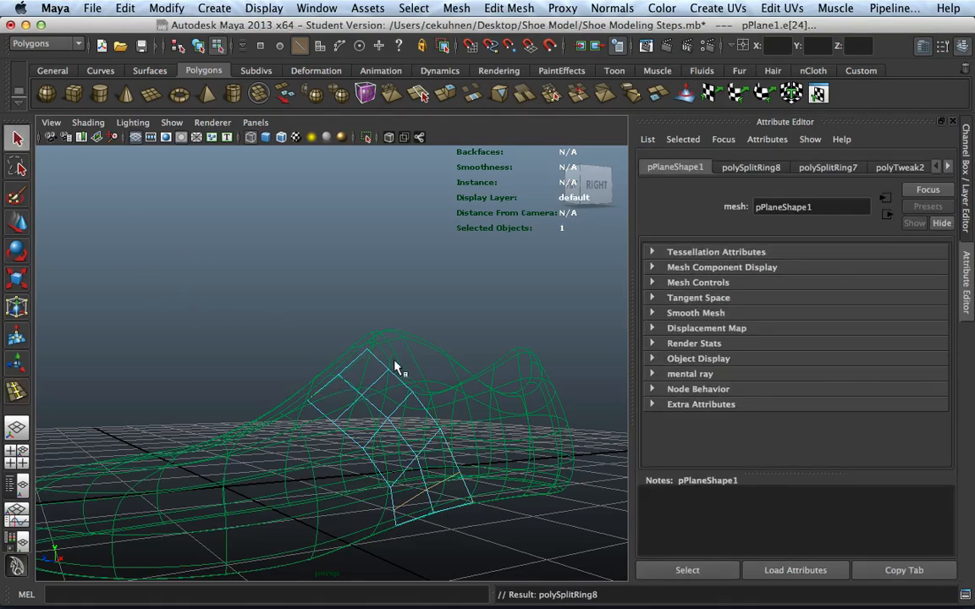
Snap the three vertices of the plane's upper inserted edge loop onto the shoe's surface in the side view
right_drag(387, 329, 324, 329)
key(space)
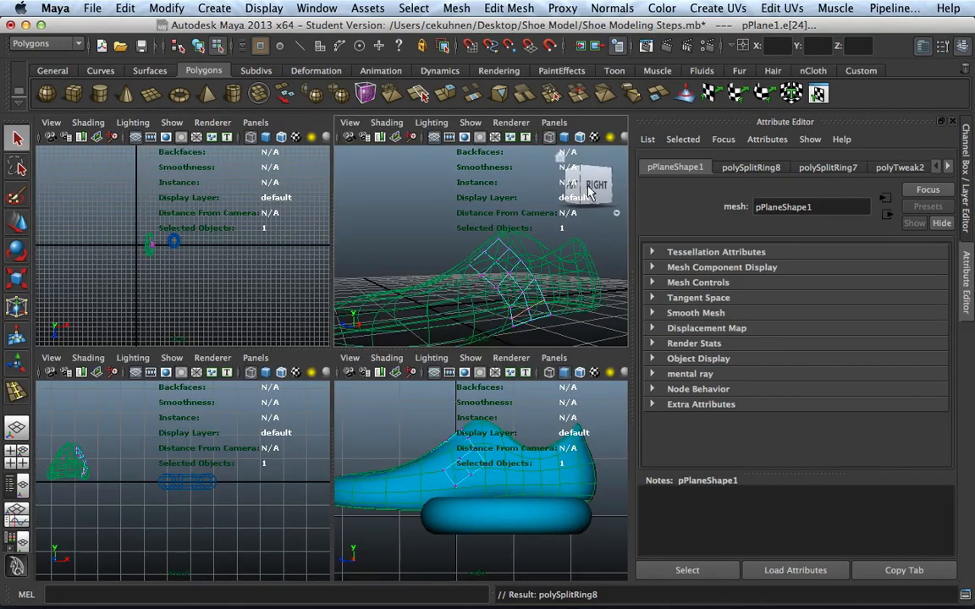
key(space)
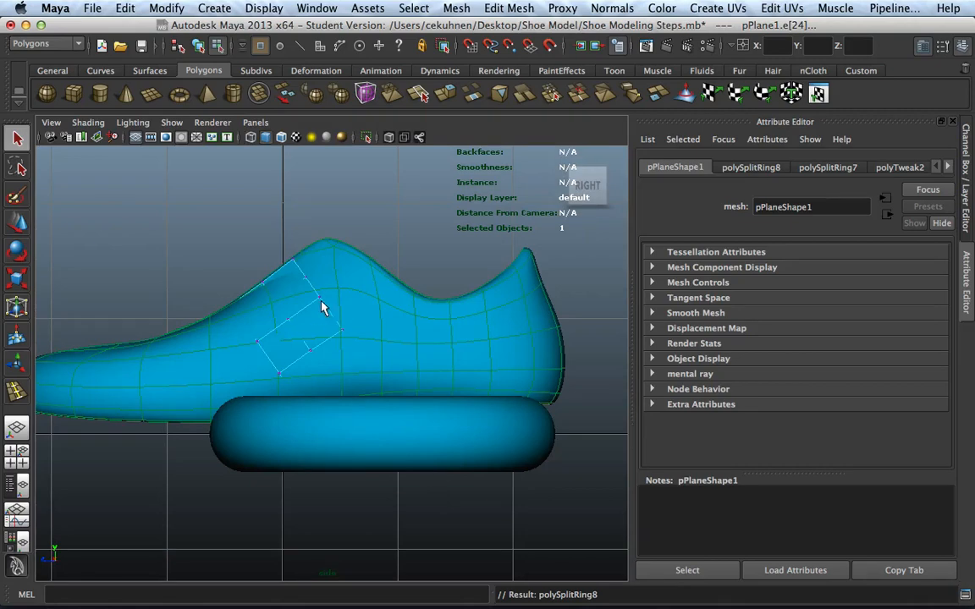
alt+middle_drag(337, 360, 428, 468)
scroll(427, 449, up, 5)
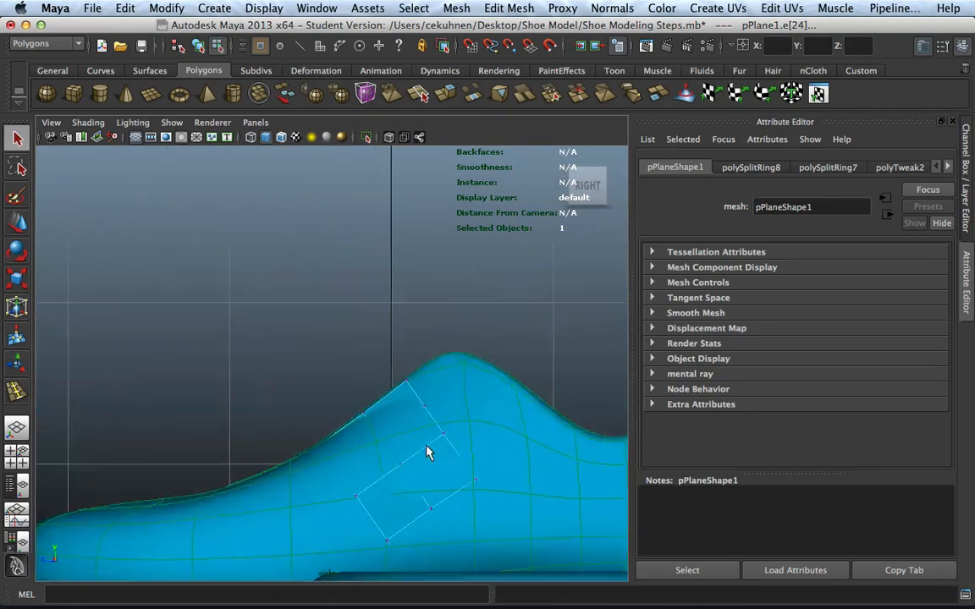
alt+middle_drag(482, 408, 475, 351)
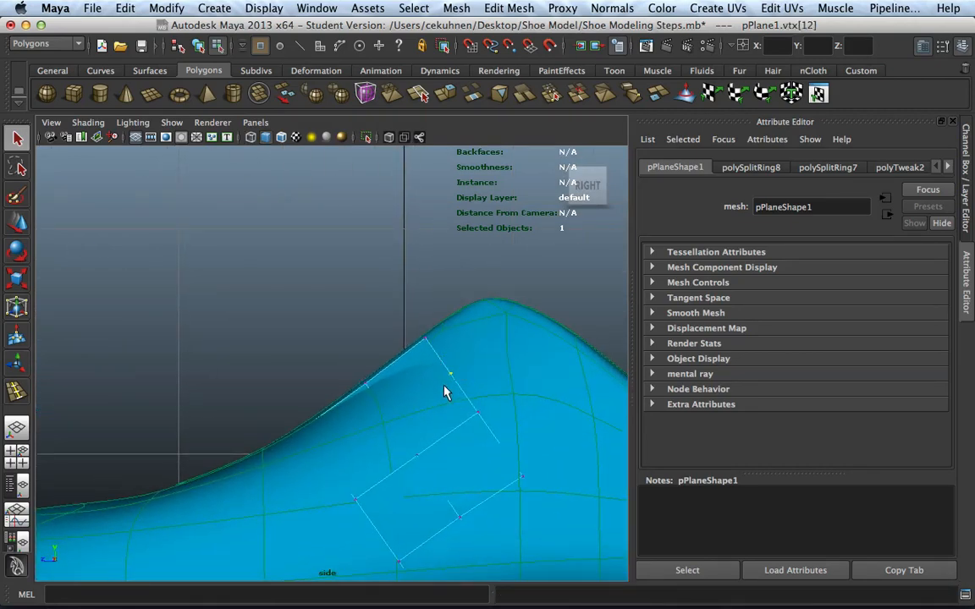
key(w)
scroll(474, 392, up, 3)
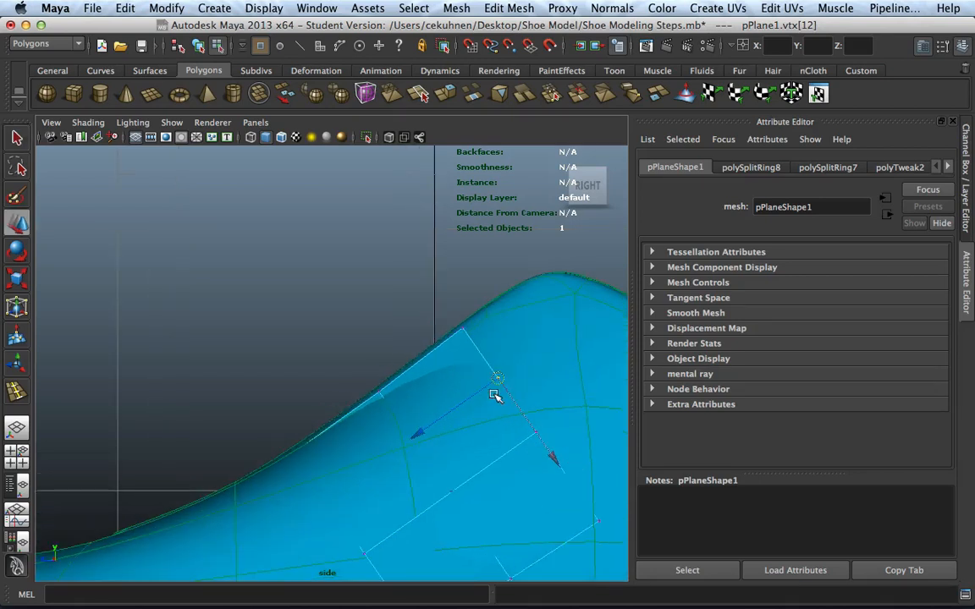
drag(502, 382, 499, 380)
click(415, 438)
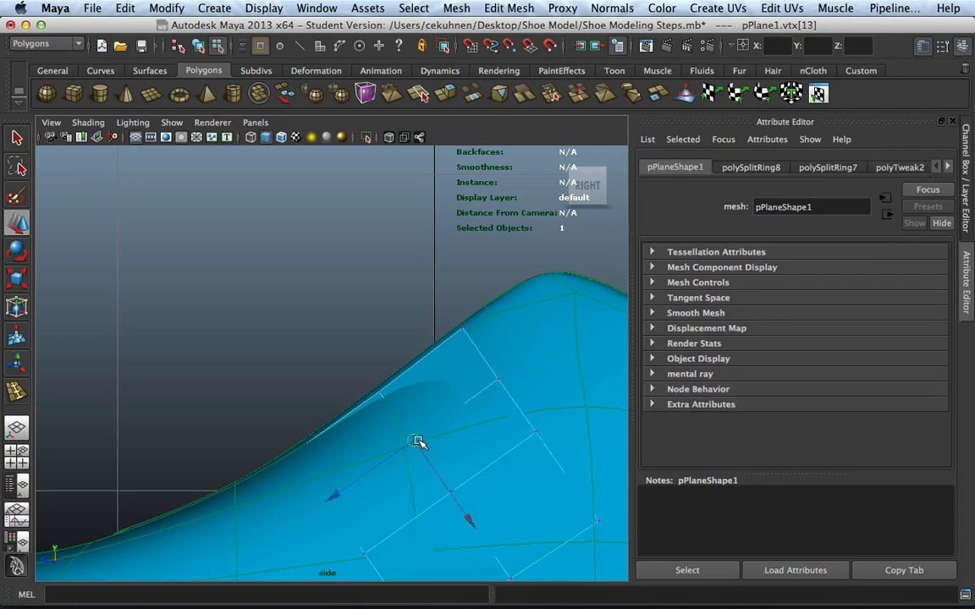
drag(420, 442, 414, 439)
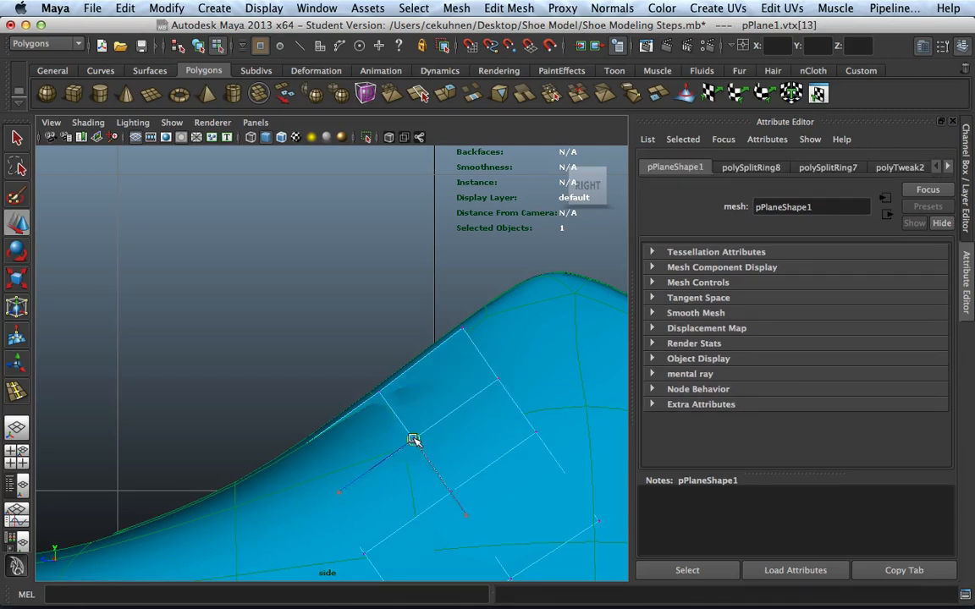
click(333, 503)
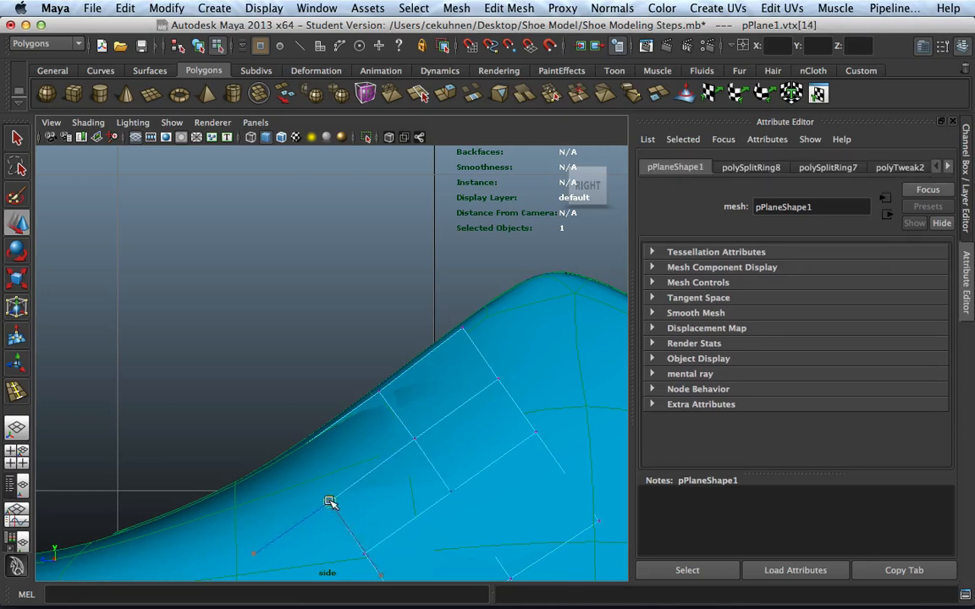
Snap the three vertices of the plane's lower inserted edge loop onto the shoe's surface near the sole
alt+middle_drag(407, 478, 342, 370)
scroll(352, 375, up, 2)
scroll(531, 408, down, 10)
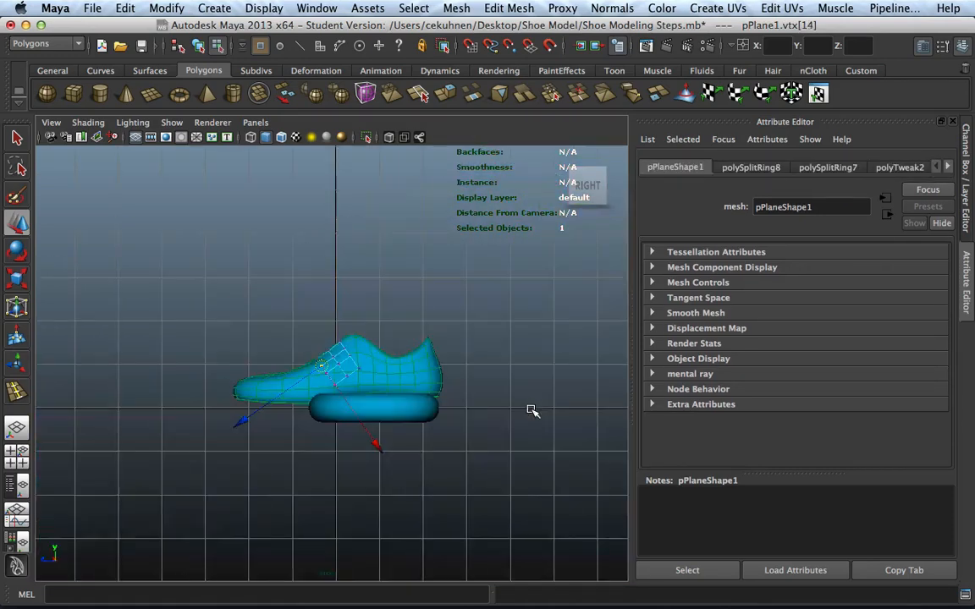
alt+middle_drag(507, 407, 526, 410)
scroll(400, 400, up, 4)
scroll(400, 400, up, 3)
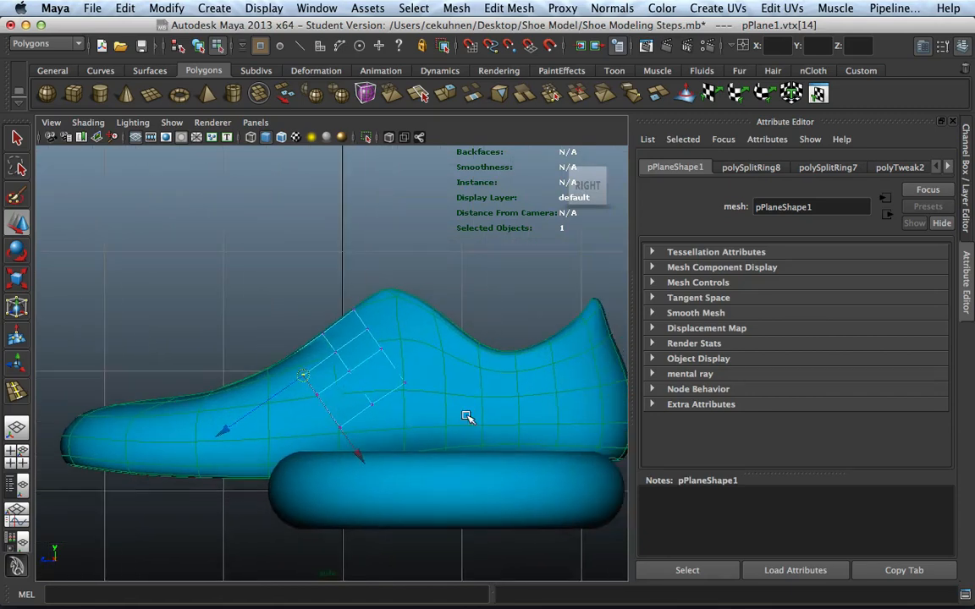
scroll(465, 420, up, 3)
click(532, 482)
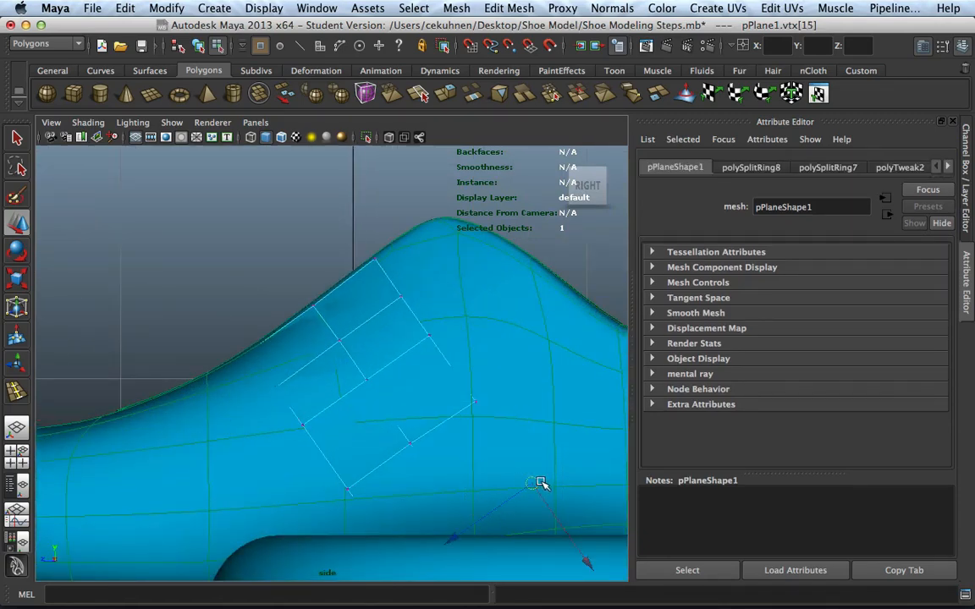
drag(537, 483, 534, 485)
drag(481, 535, 457, 510)
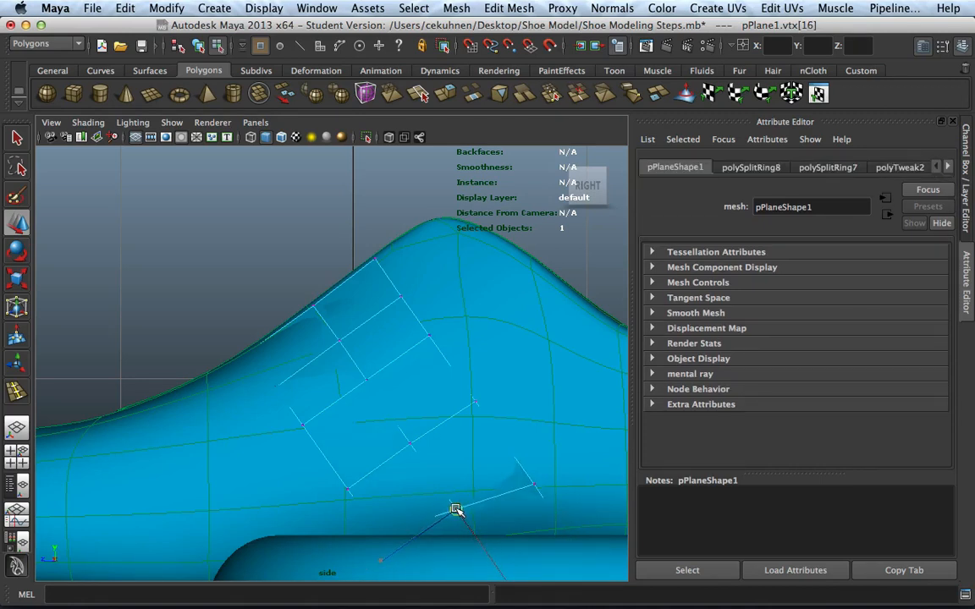
mouse_move(389, 548)
mouse_down()
mouse_move(389, 535)
mouse_move(380, 538)
mouse_up()
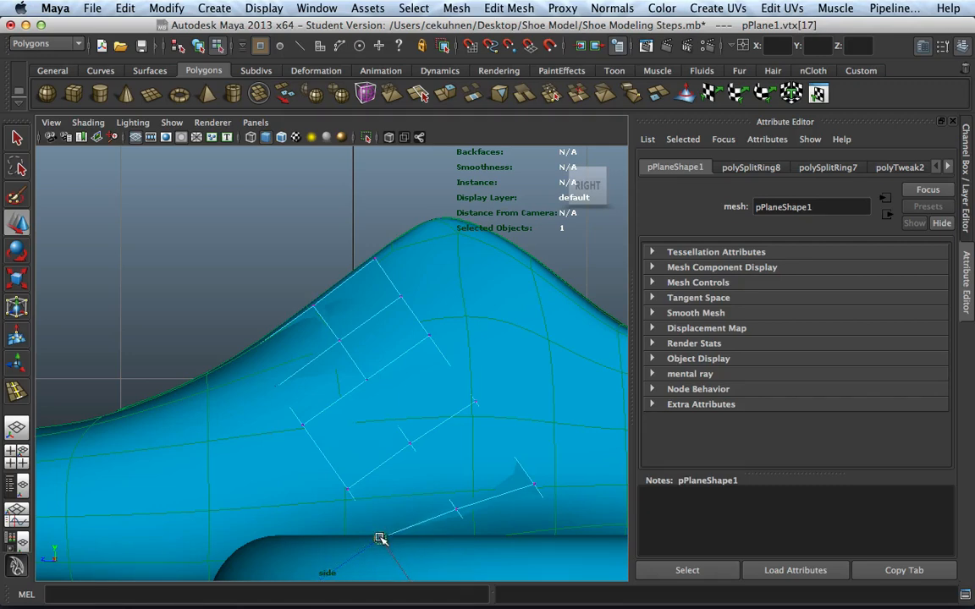
Examine the subdivided plane in shaded perspective from the side, below and above to check its fit against the shoe
scroll(392, 522, down, 10)
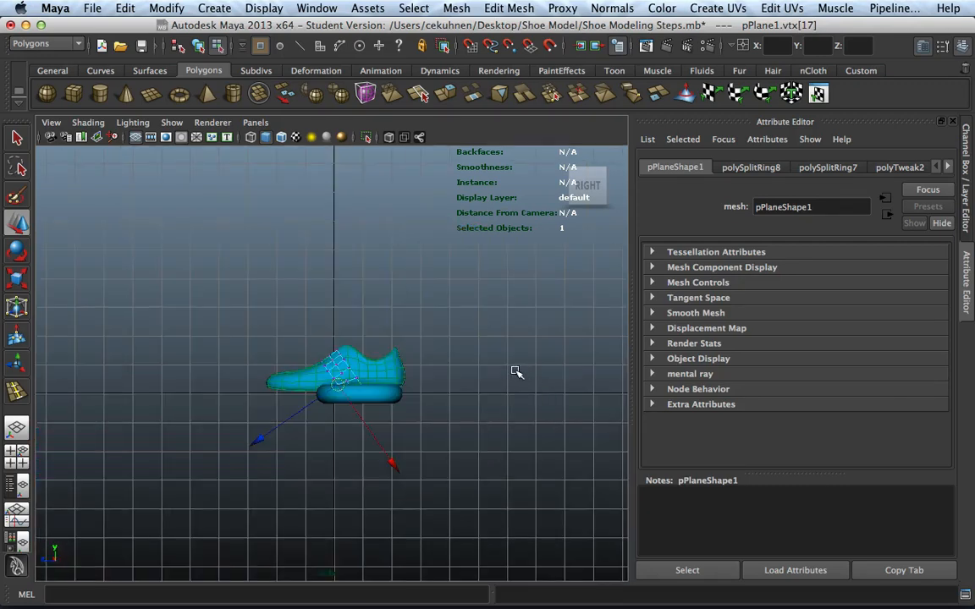
key(space)
key(space)
alt+drag(550, 269, 438, 306)
alt+middle_drag(525, 354, 490, 400)
scroll(491, 400, down, 5)
key(5)
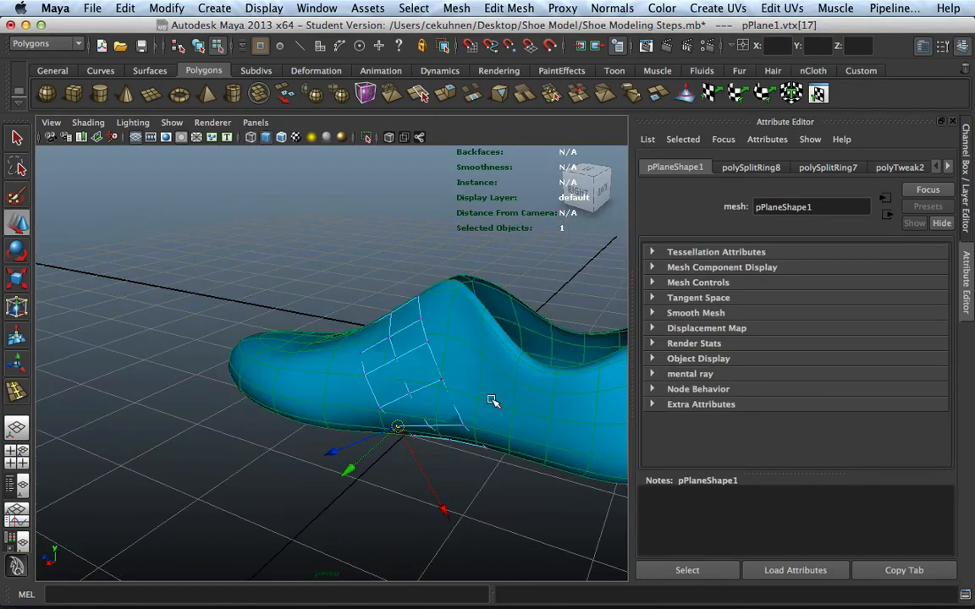
scroll(492, 400, up, 3)
click(22, 142)
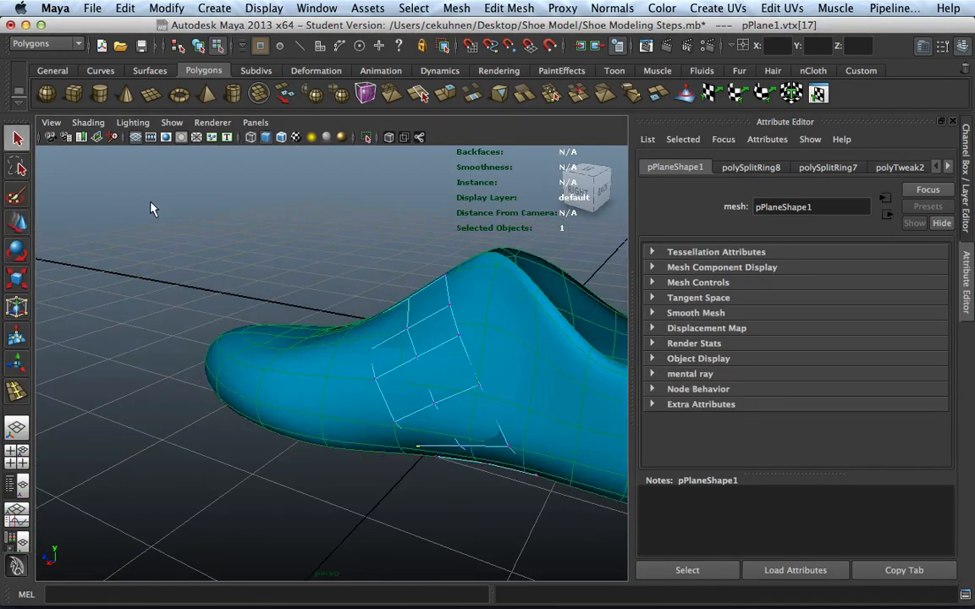
click(152, 205)
alt+middle_drag(372, 354, 241, 352)
alt+drag(395, 409, 374, 458)
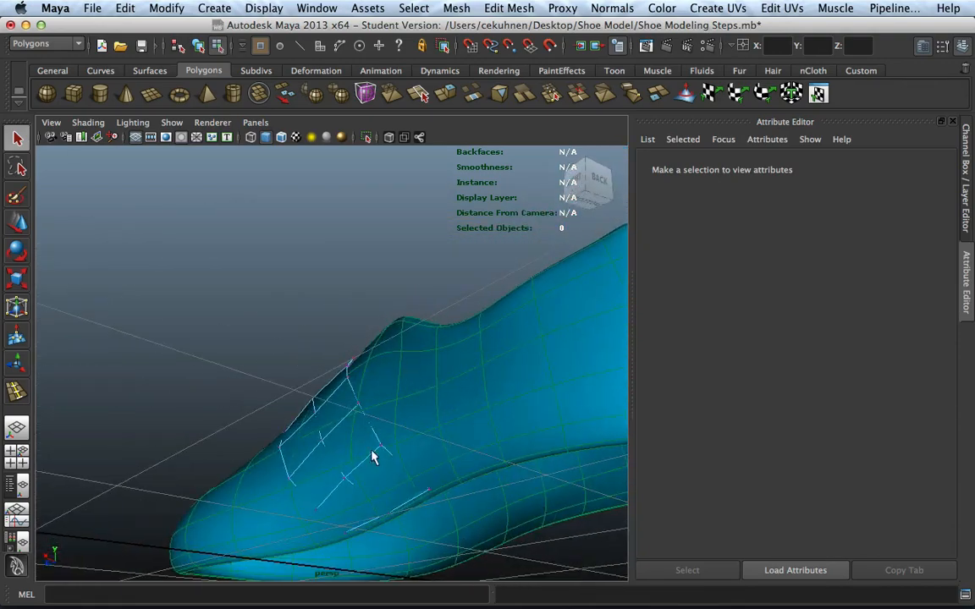
alt+drag(335, 513, 343, 383)
click(298, 380)
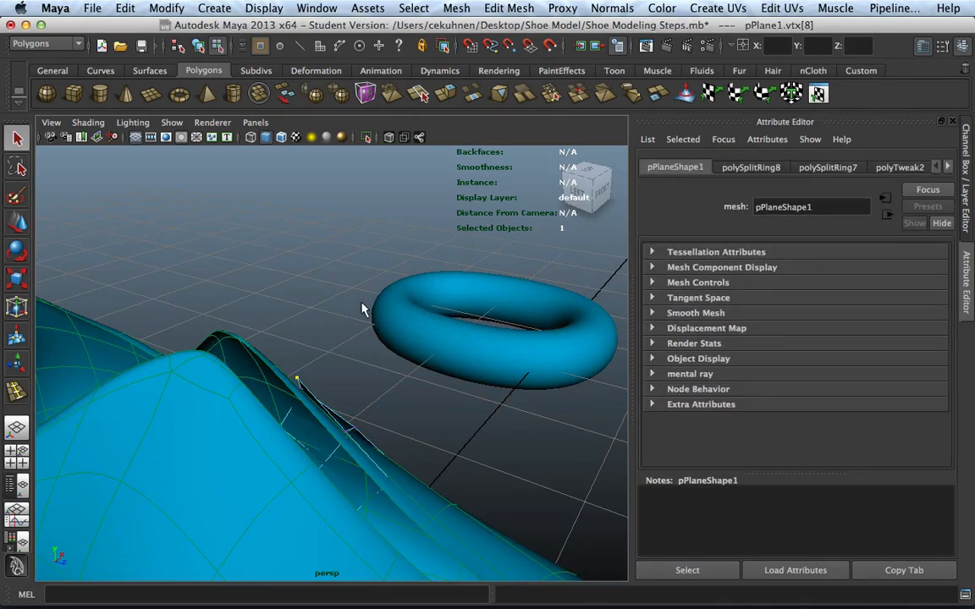
key(1)
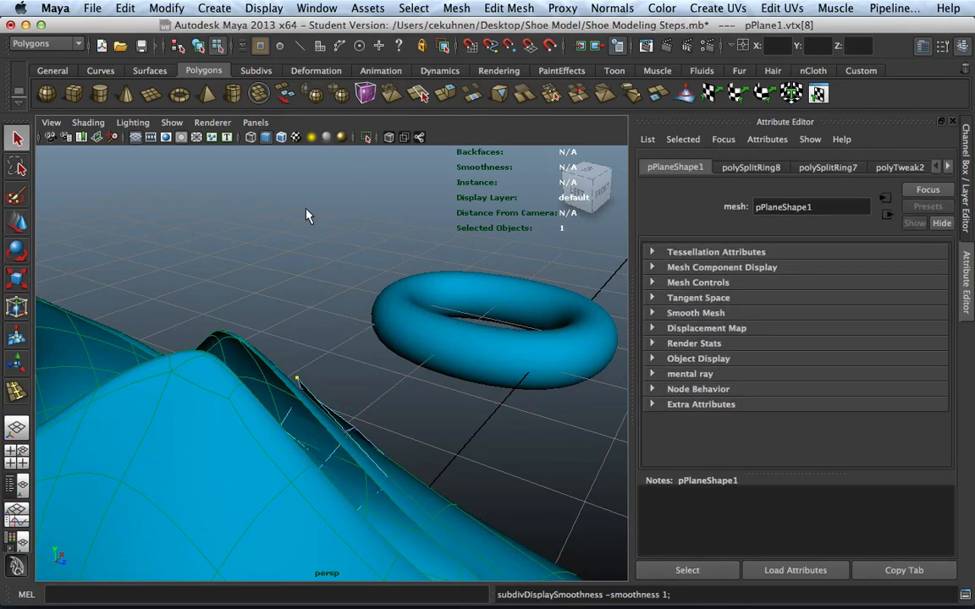
alt+drag(309, 213, 186, 343)
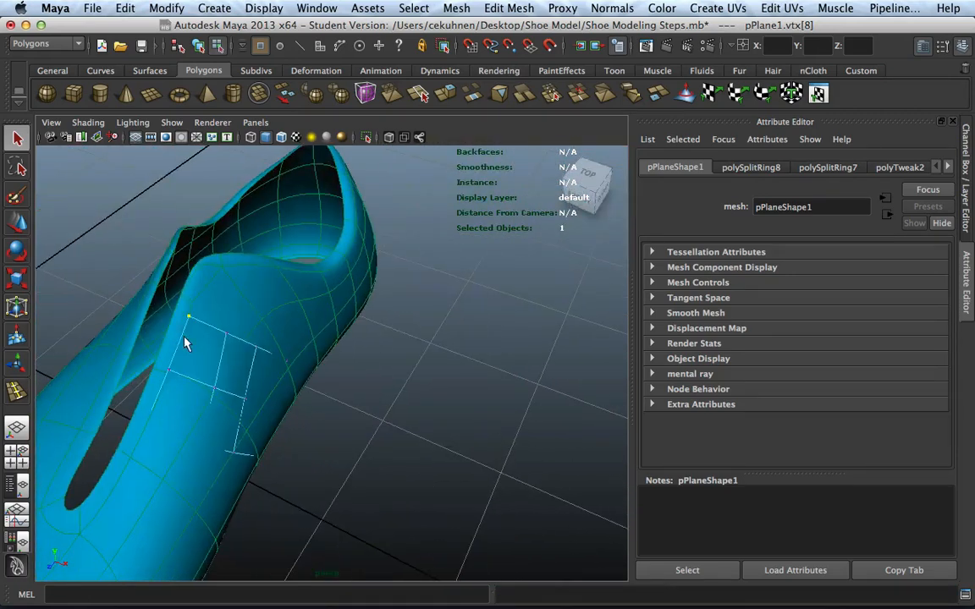
Return the plane to object mode and turn off the shoe upper's live surface state
click(169, 7)
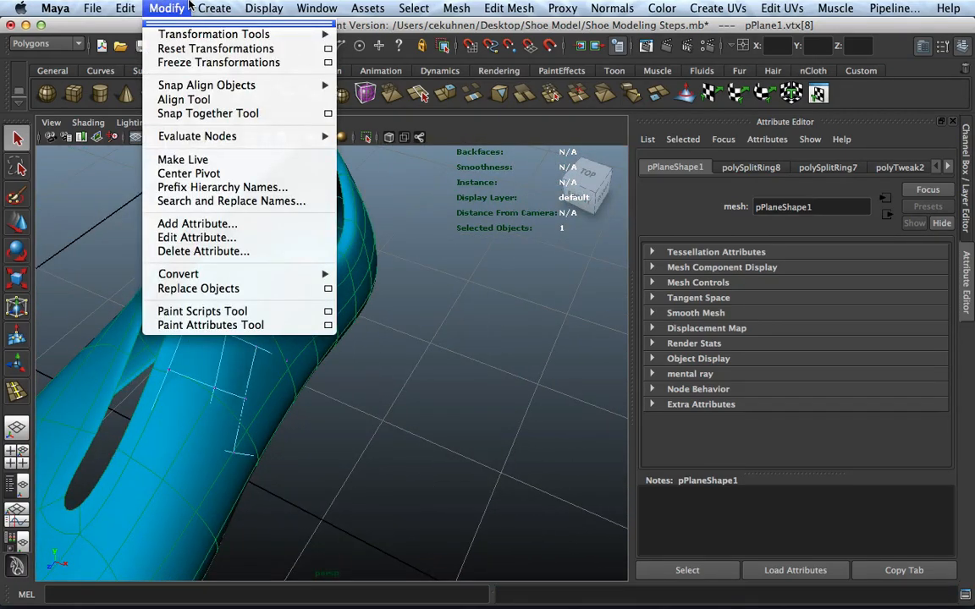
mouse_move(127, 7)
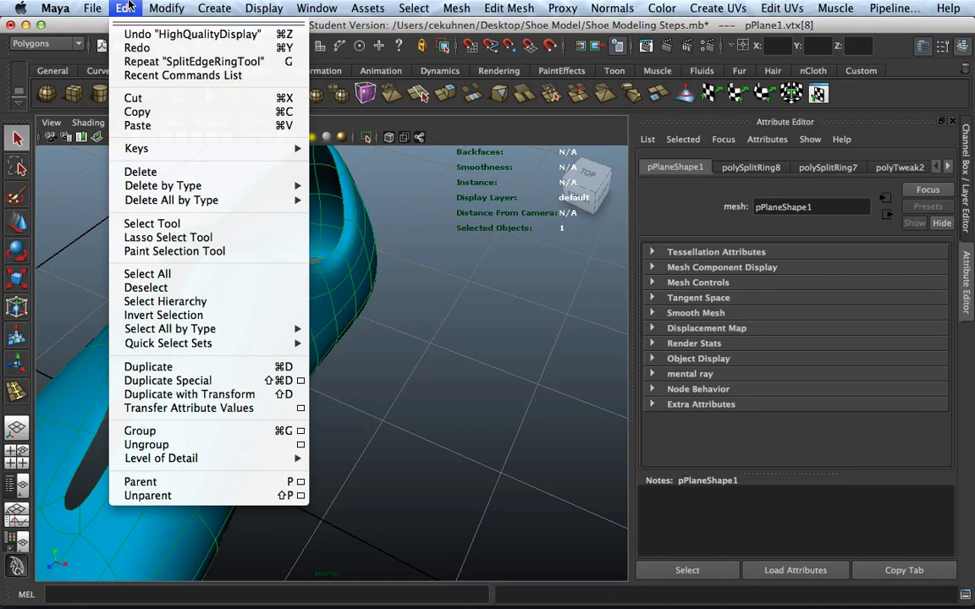
mouse_move(167, 8)
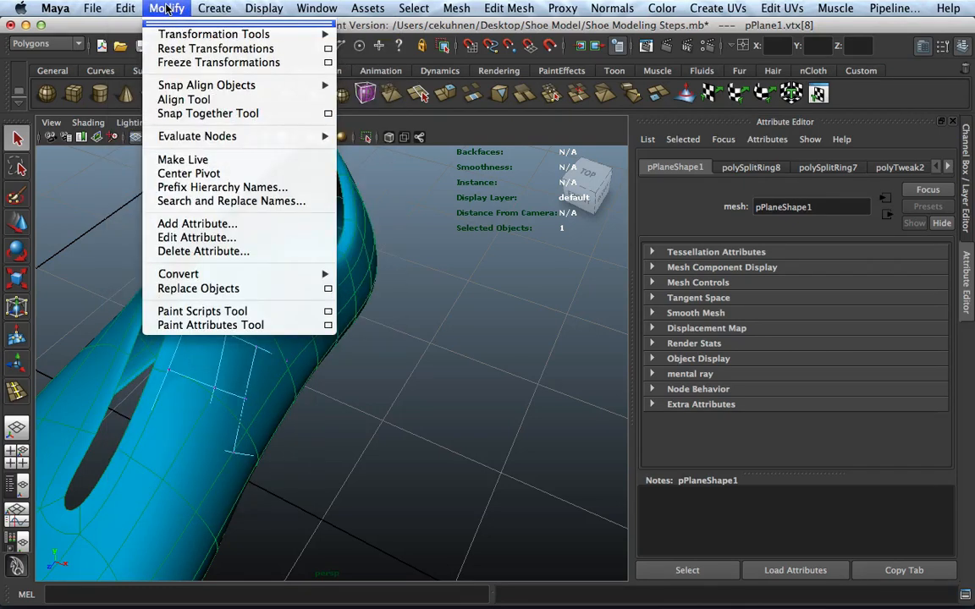
click(167, 8)
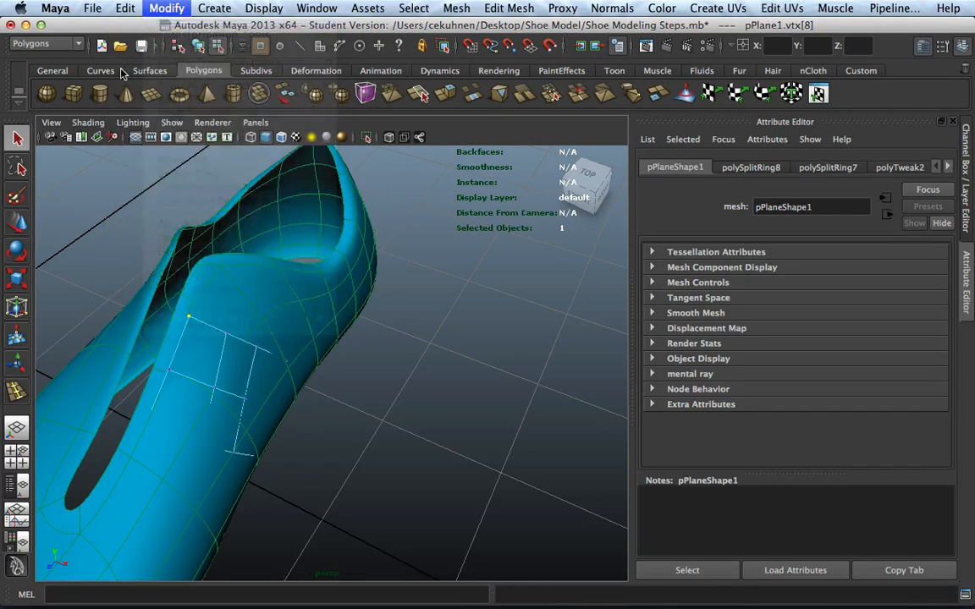
click(398, 267)
right_click(309, 309)
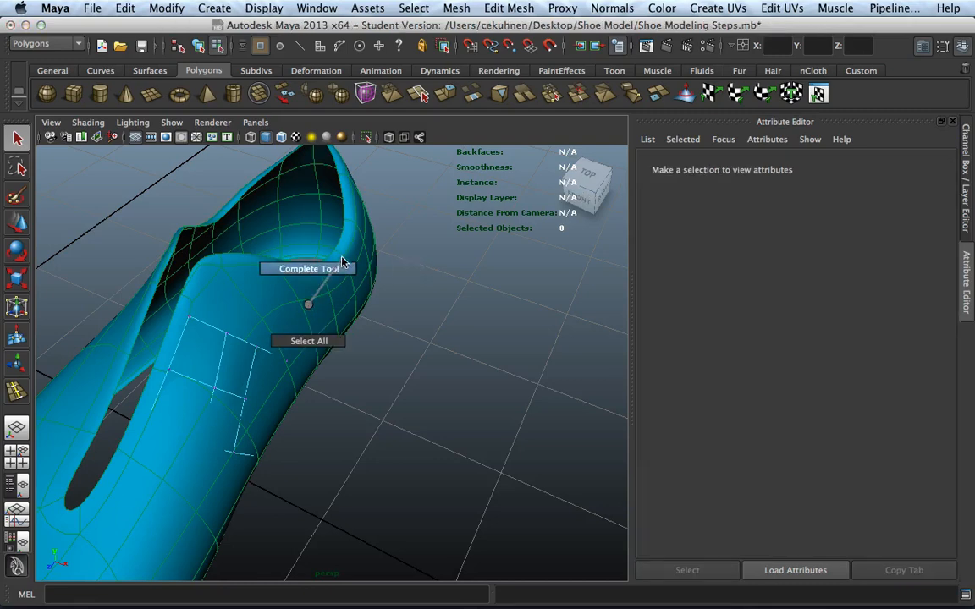
right_drag(237, 330, 271, 320)
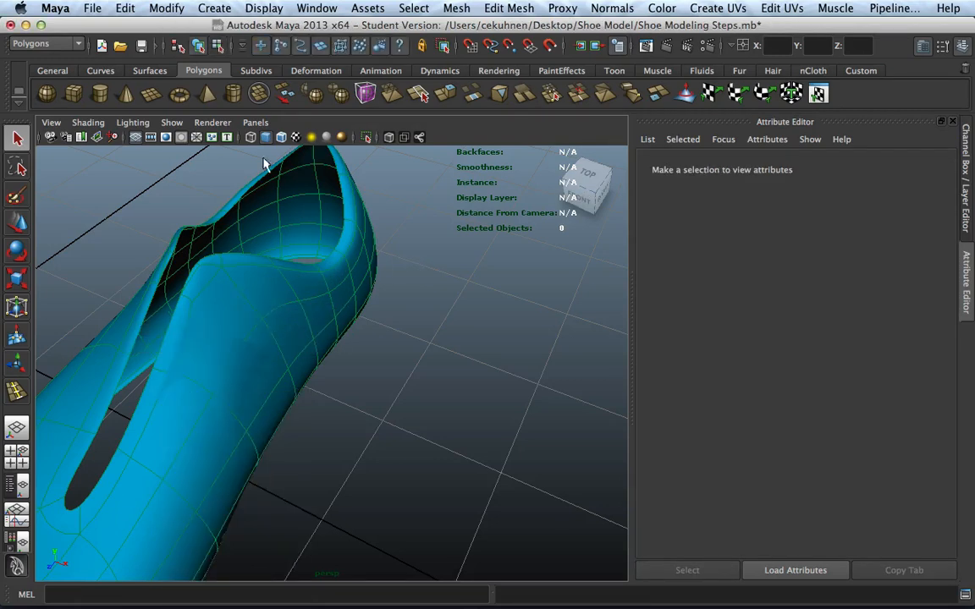
click(167, 7)
click(194, 161)
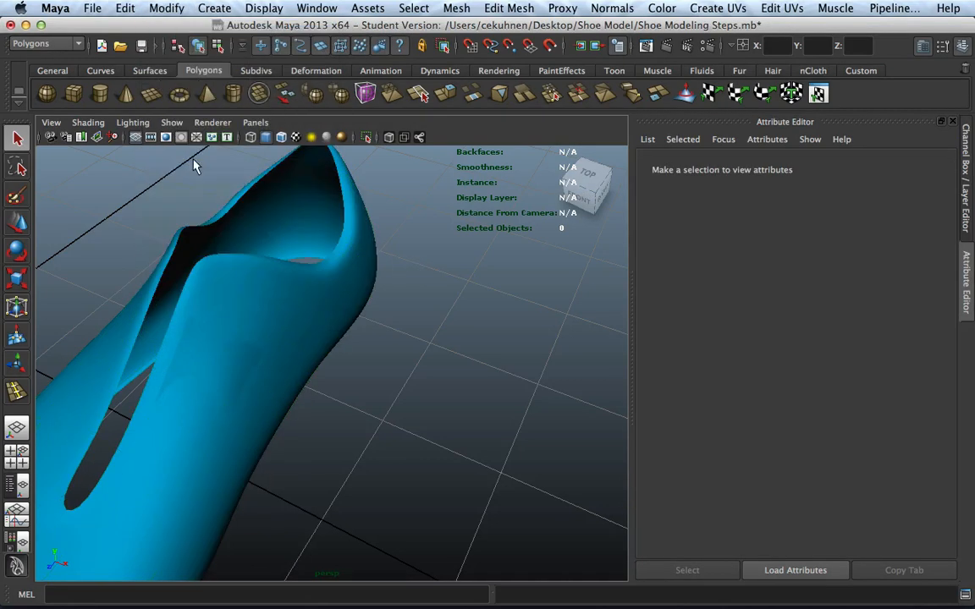
Move the vertices along the plane's top edge beside the lace opening inward toward the shoe's surface
click(258, 286)
click(218, 370)
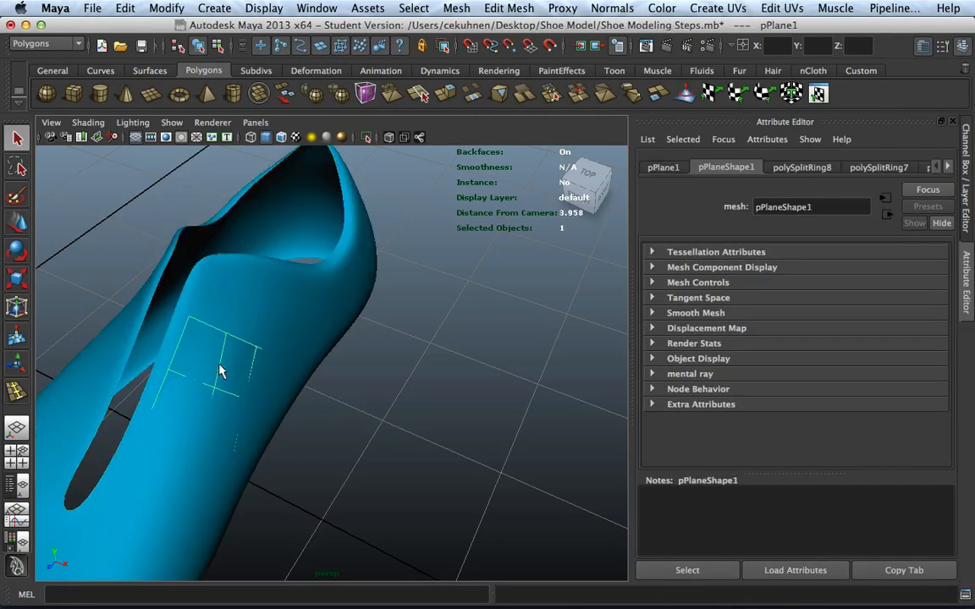
mouse_move(213, 373)
alt+mouse_down()
mouse_move(270, 348)
mouse_move(218, 375)
alt+mouse_up()
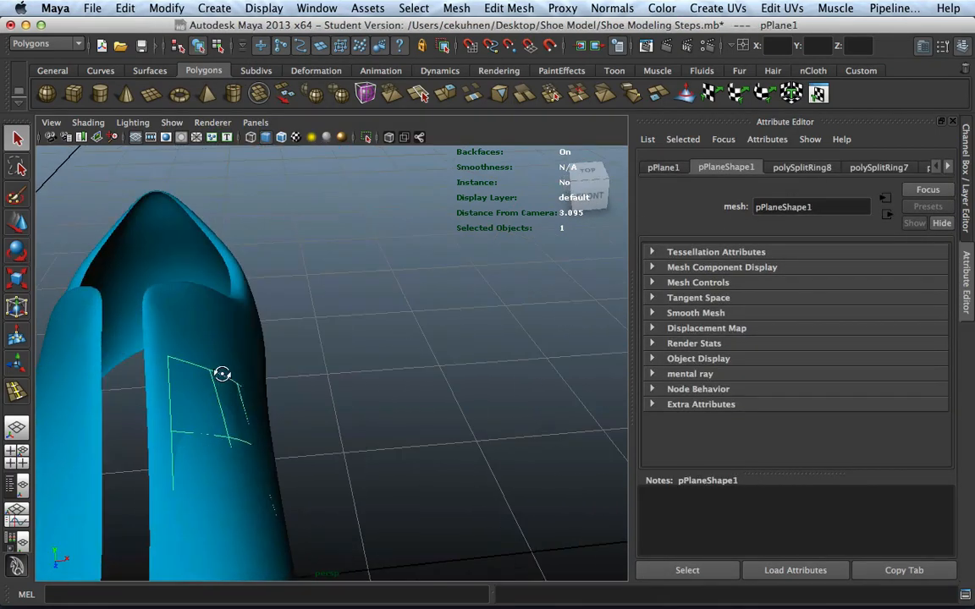
right_click(202, 329)
click(138, 330)
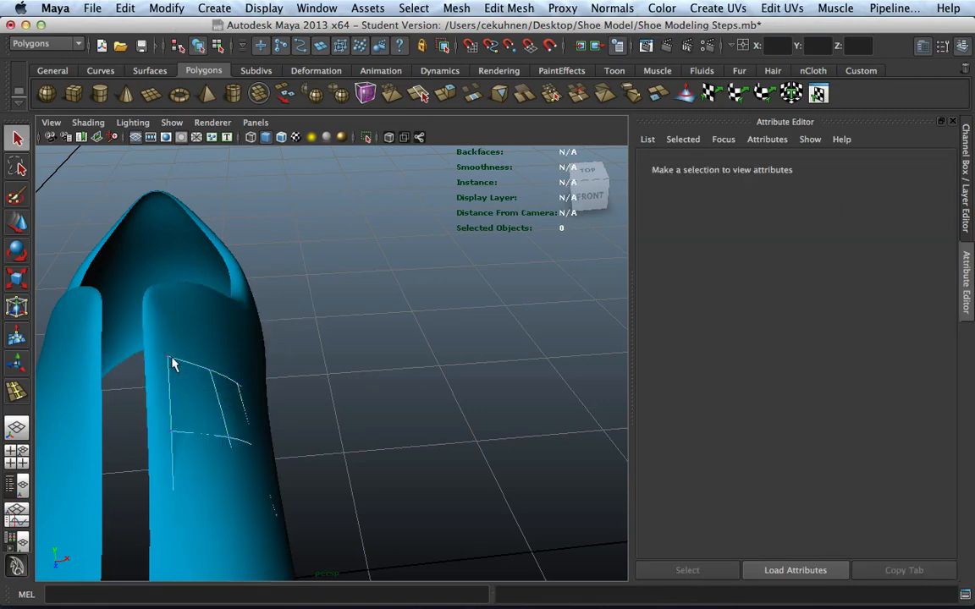
click(169, 358)
alt+drag(194, 369, 323, 319)
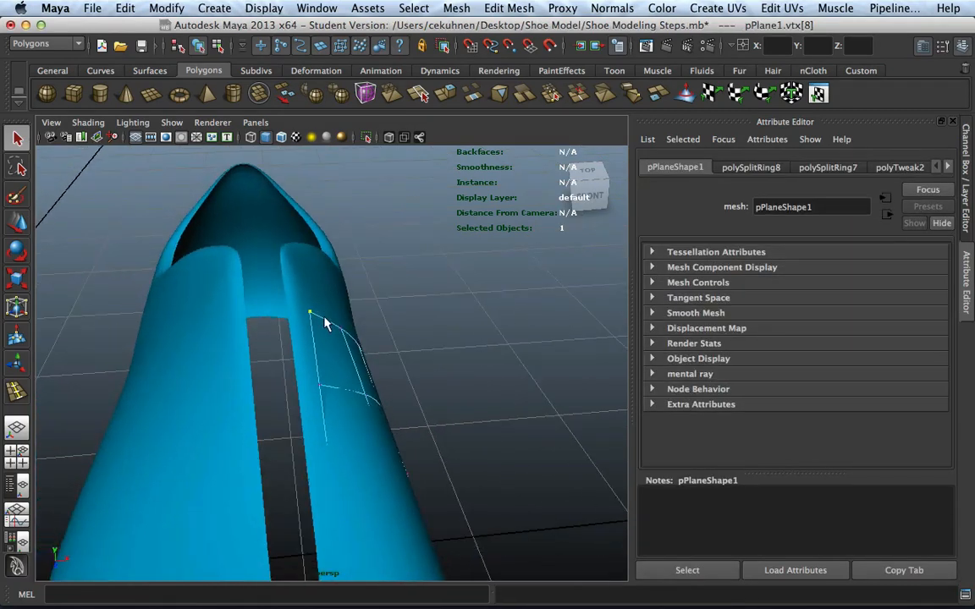
key(e)
key(w)
drag(407, 306, 398, 305)
click(320, 384)
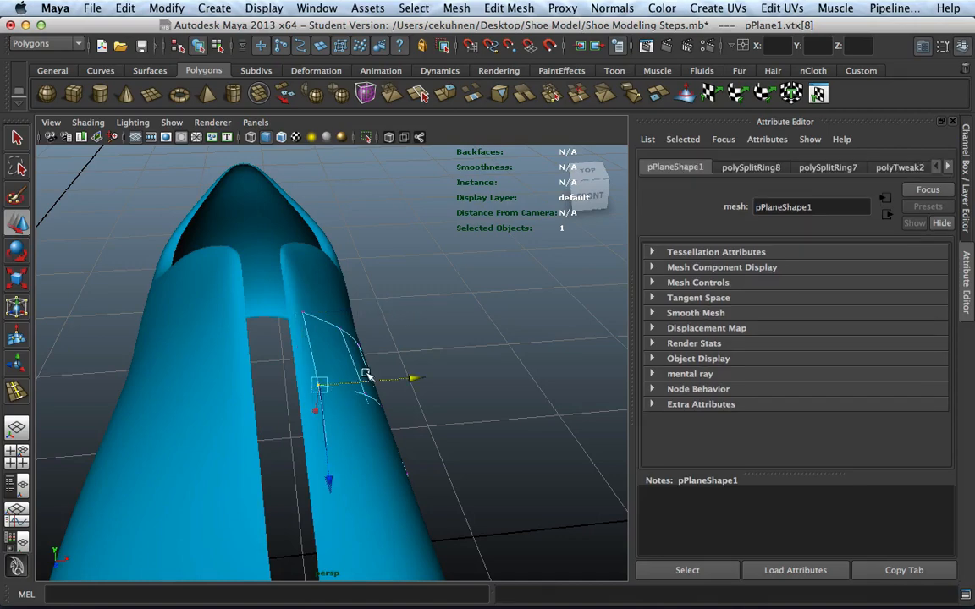
drag(418, 378, 106, 405)
Push the plane's protruding vertices in one outer column and the middle column outward, working from inside the shoe
click(249, 454)
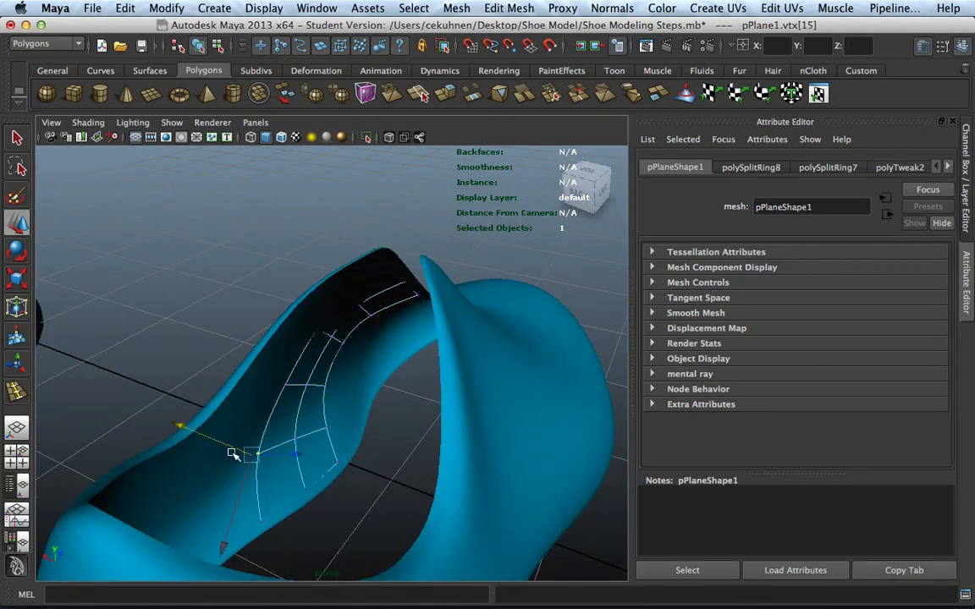
click(286, 384)
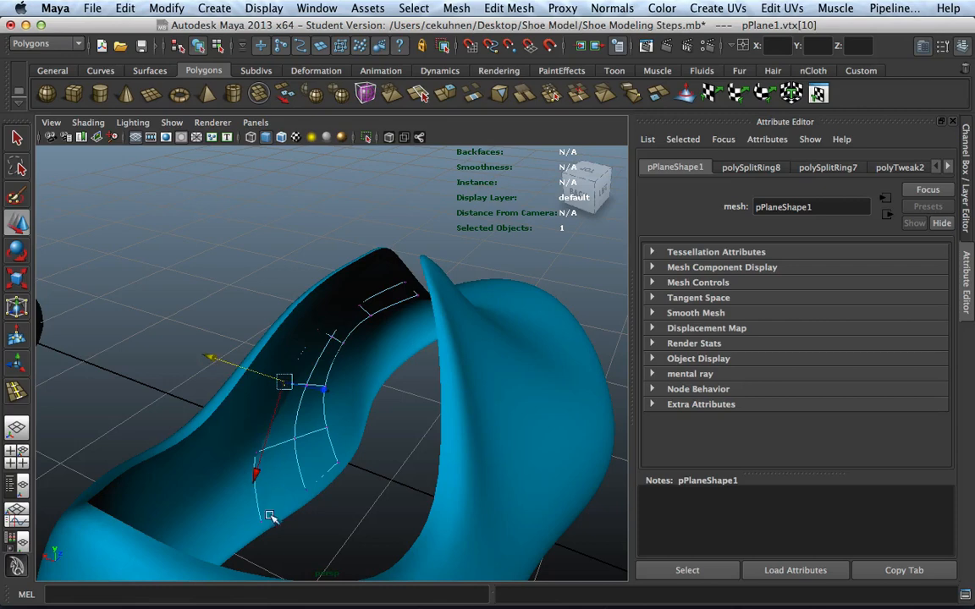
click(338, 402)
click(179, 343)
click(298, 408)
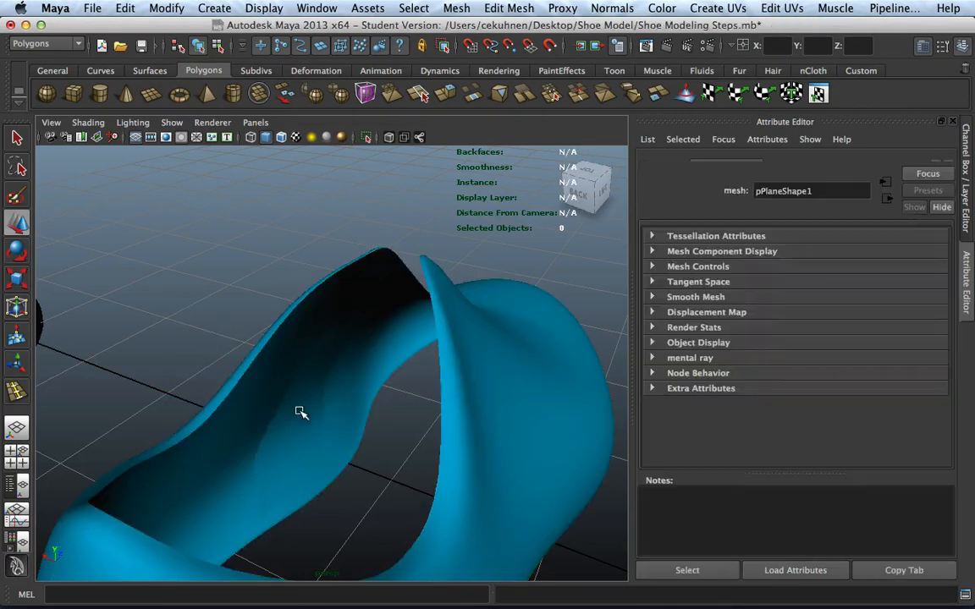
right_click(307, 399)
right_drag(307, 399, 259, 331)
click(310, 388)
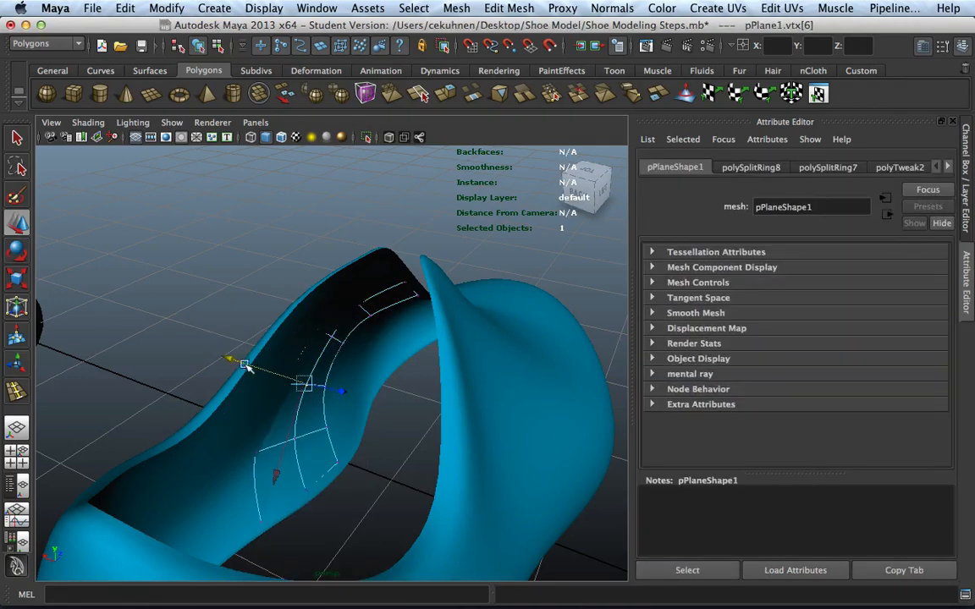
drag(233, 362, 228, 359)
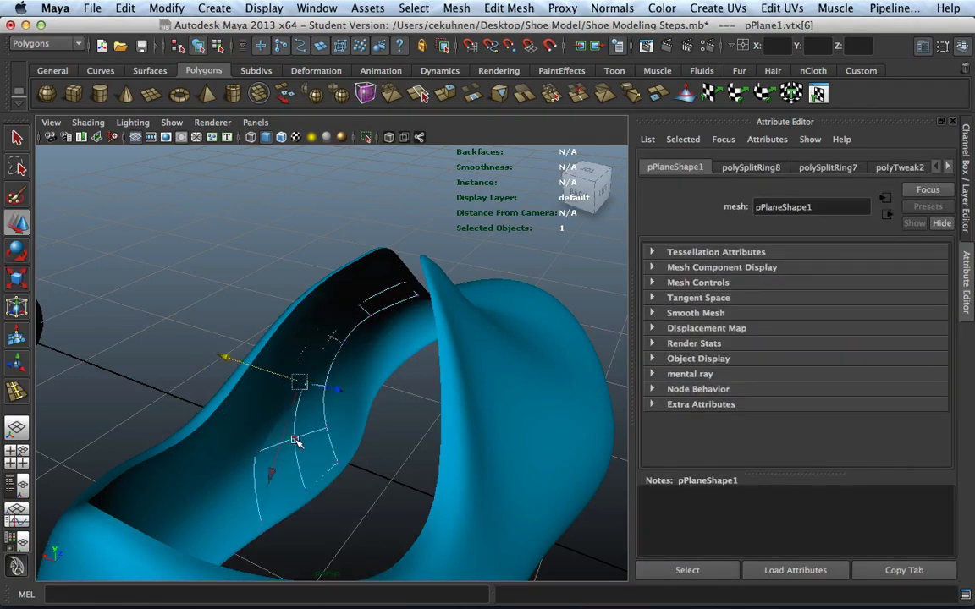
click(286, 441)
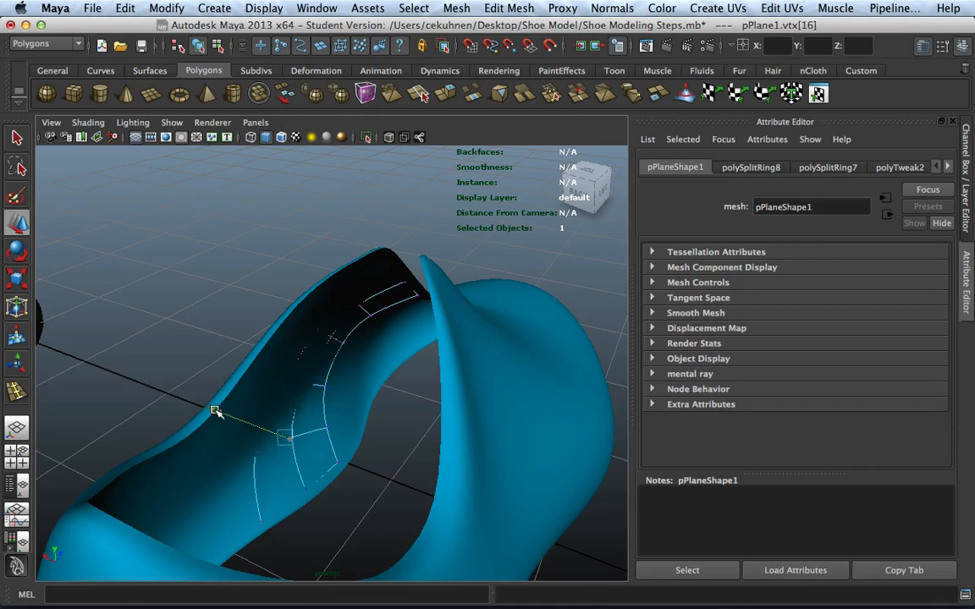
Push two vertices of the plane's remaining outer column outward together and check the top corner from outside
alt+drag(381, 354, 370, 358)
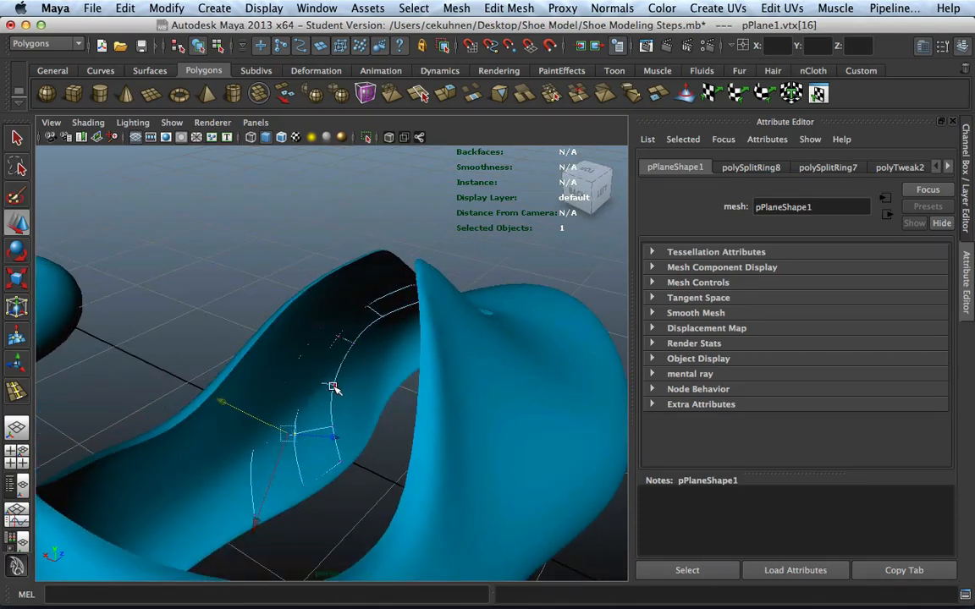
click(330, 386)
shift+click(334, 426)
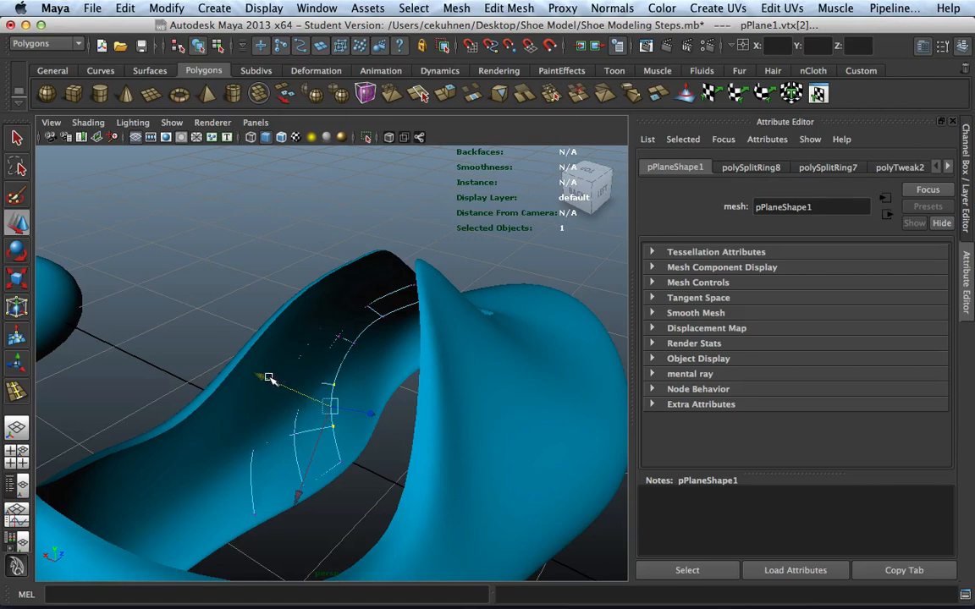
drag(268, 378, 265, 375)
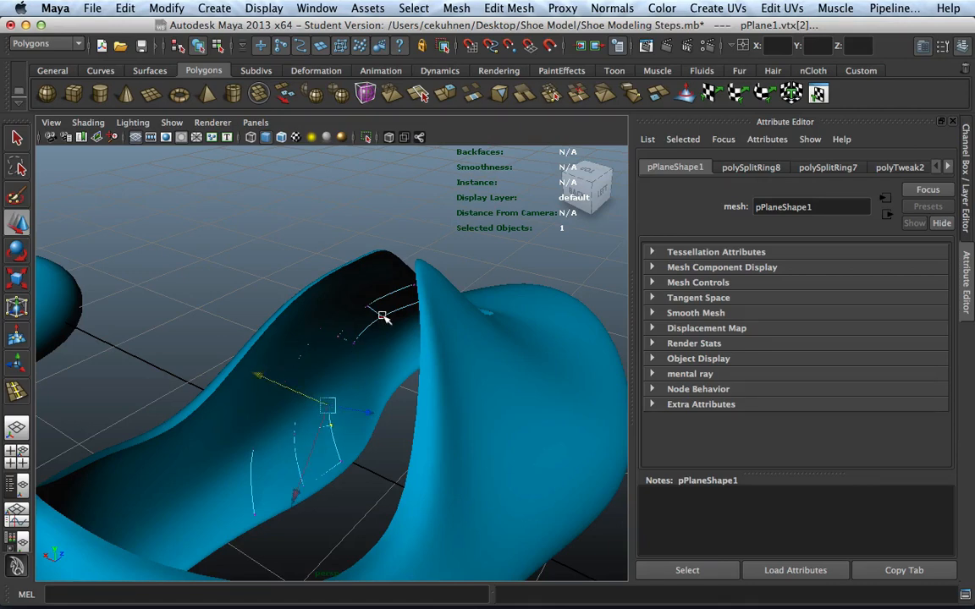
click(380, 315)
alt+drag(305, 293, 398, 339)
click(322, 317)
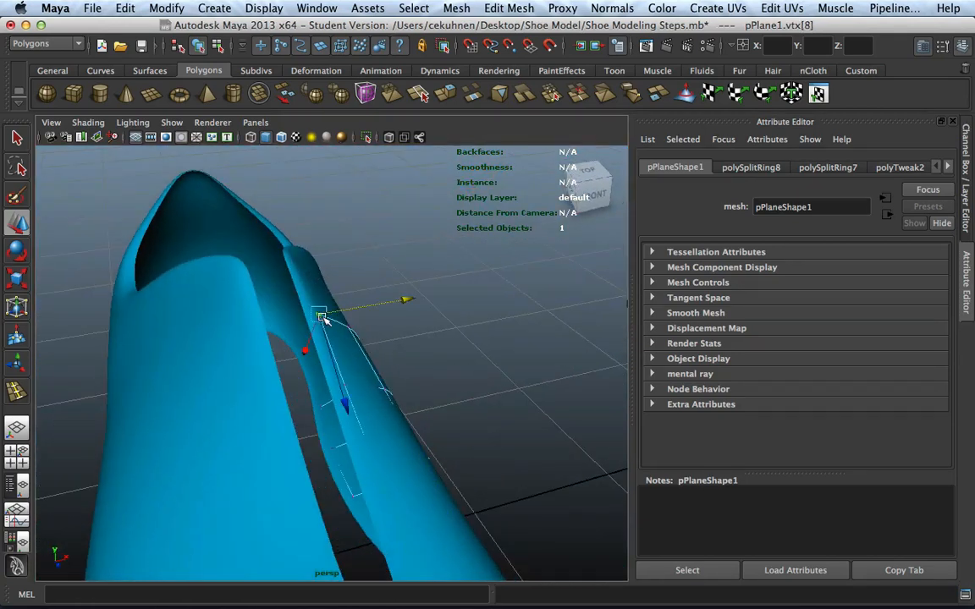
alt+drag(446, 409, 233, 326)
key(q)
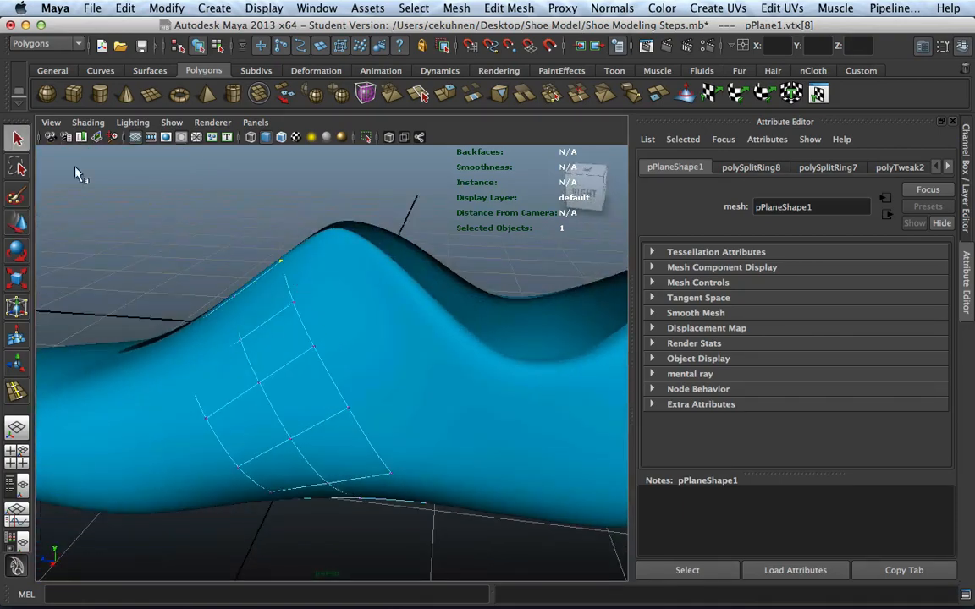
Select all faces of the plane in face mode
mouse_move(272, 343)
right_down()
mouse_move(270, 287)
mouse_move(272, 347)
right_up()
click(275, 349)
double_click(275, 347)
scroll(283, 343, down, 8)
alt+drag(283, 343, 364, 296)
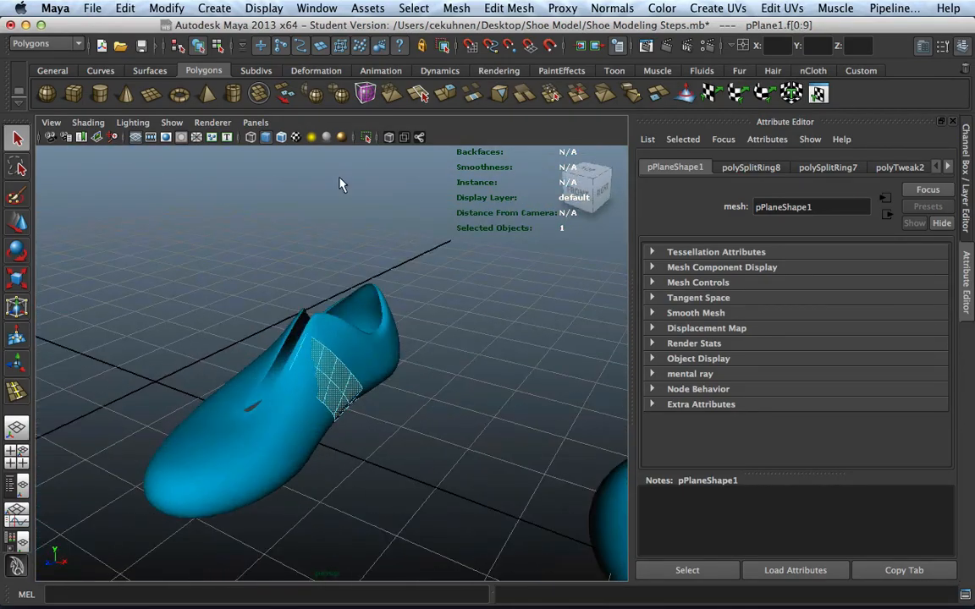
Try extruding all of the plane's faces with the current settings, and undo the extrusion
click(457, 9)
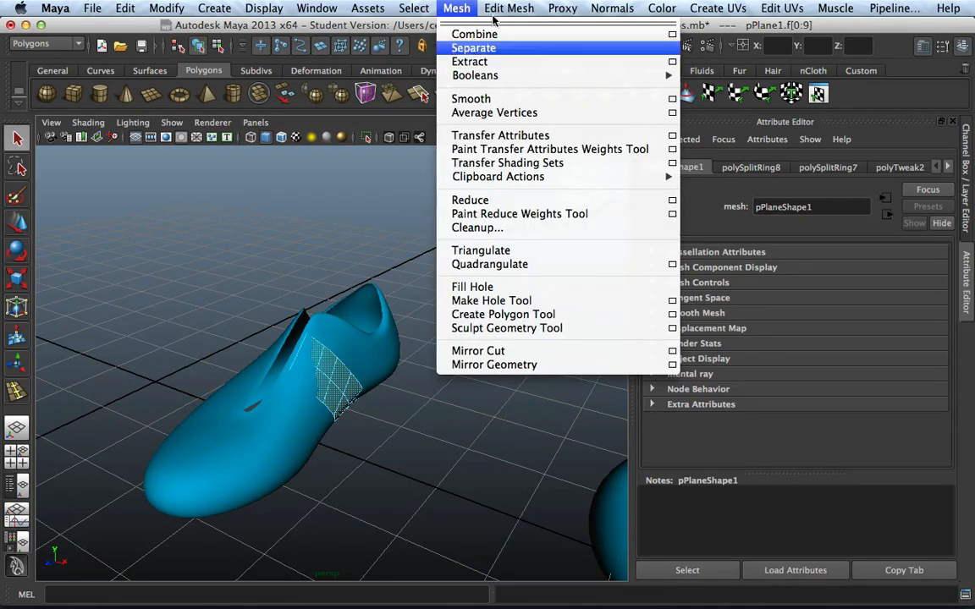
mouse_move(509, 9)
click(514, 56)
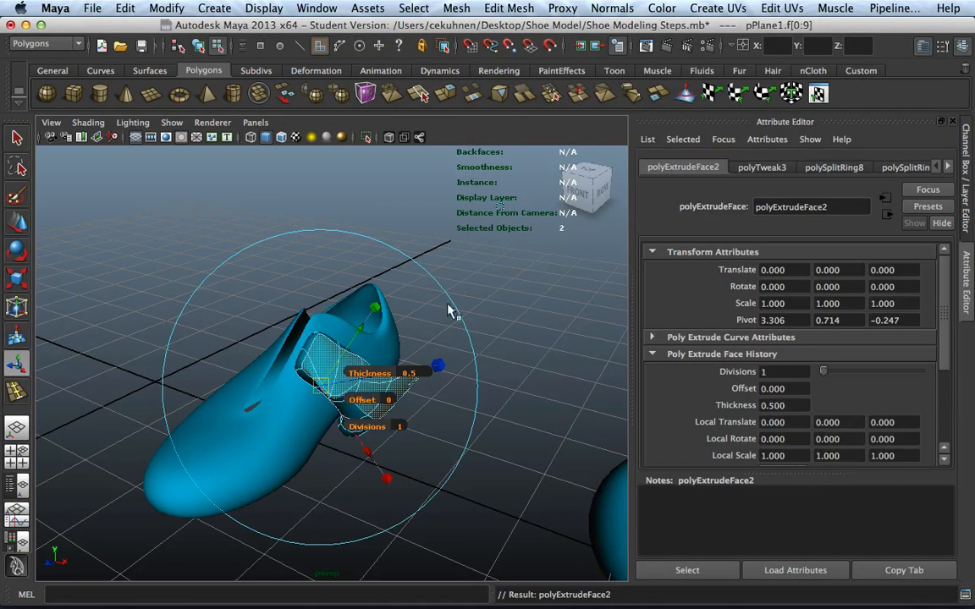
alt+drag(451, 420, 395, 435)
key(ctrl+z)
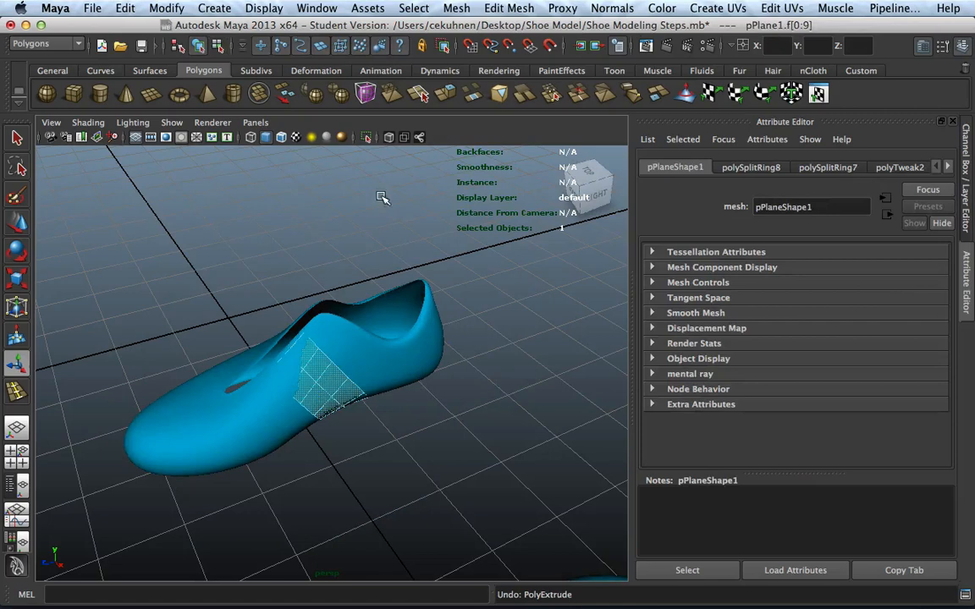
Extrude all of the plane's faces with the thickness set to 0
double_click(449, 95)
drag(564, 214, 473, 214)
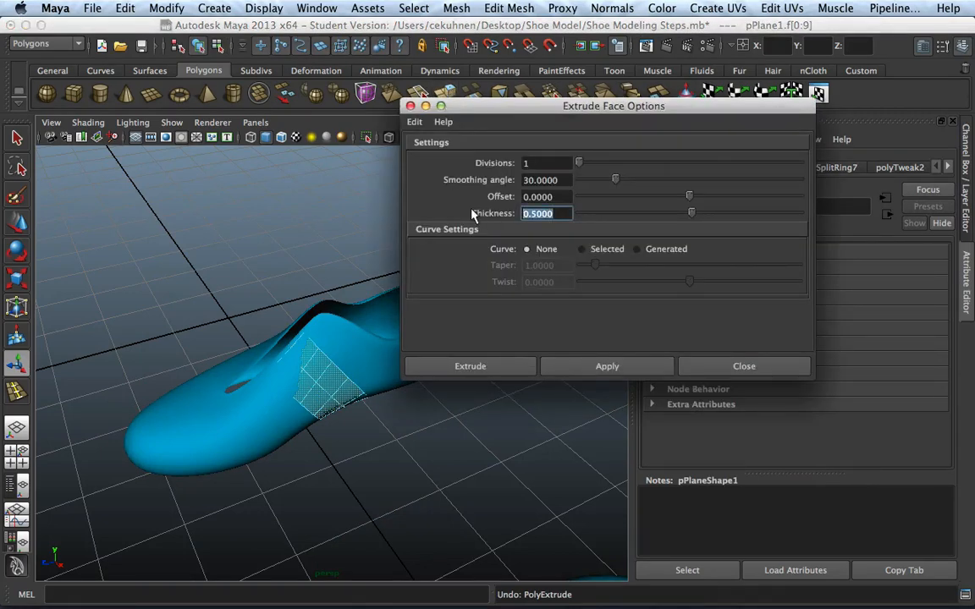
text(0.0000)
click(474, 370)
Move the extruded faces outward from the shoe to give the side panel thickness
alt+drag(352, 431, 276, 421)
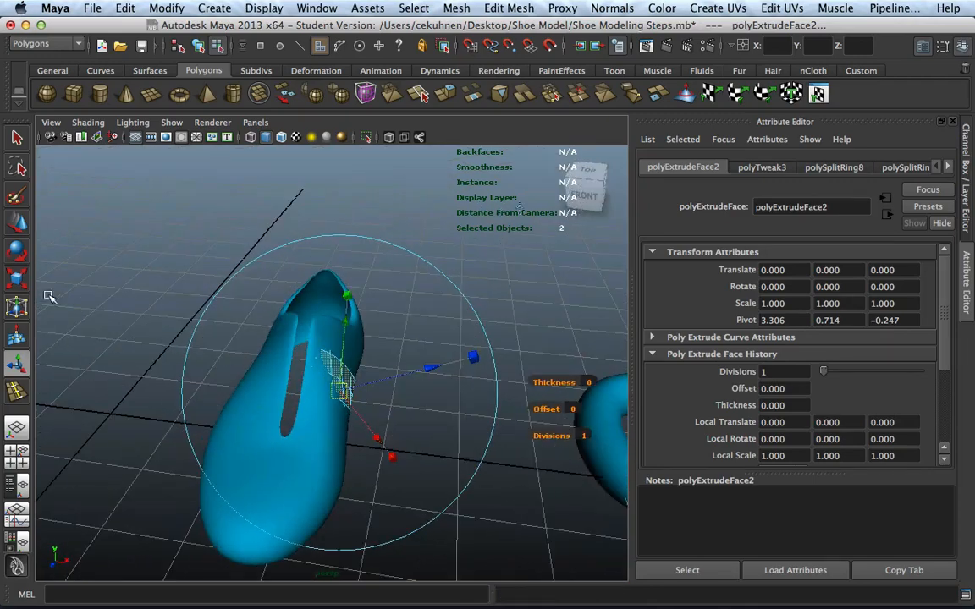
click(19, 224)
scroll(470, 401, up, 5)
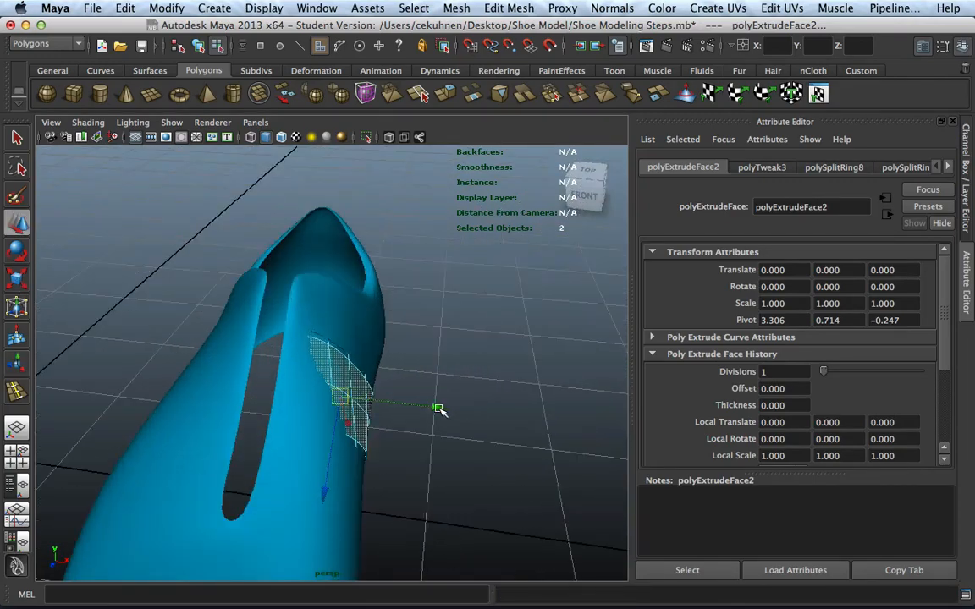
alt+drag(446, 407, 430, 372)
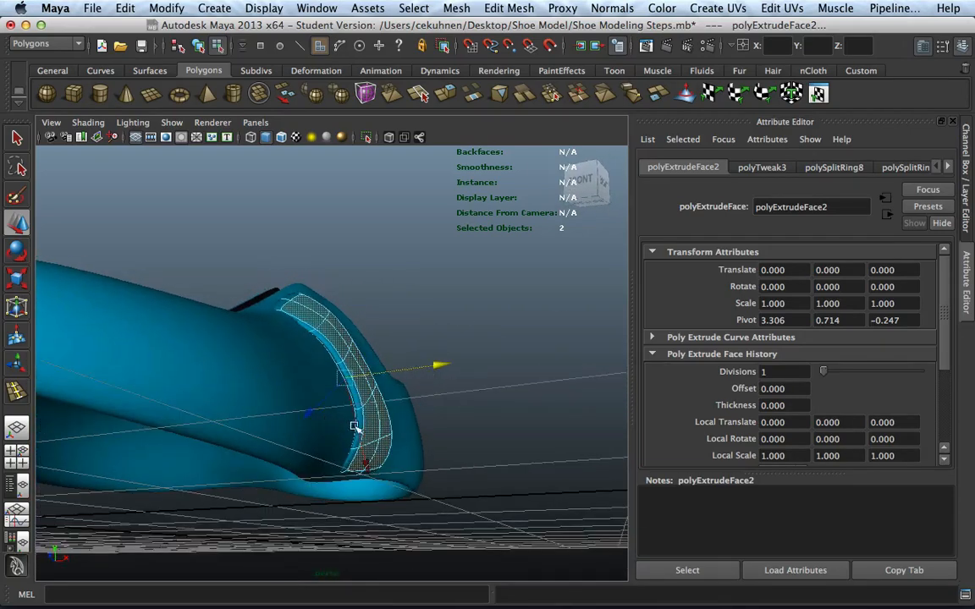
Select the panel's inner faces against the shoe in wireframe and delete them, leaving the raised outer faces and side walls
click(369, 468)
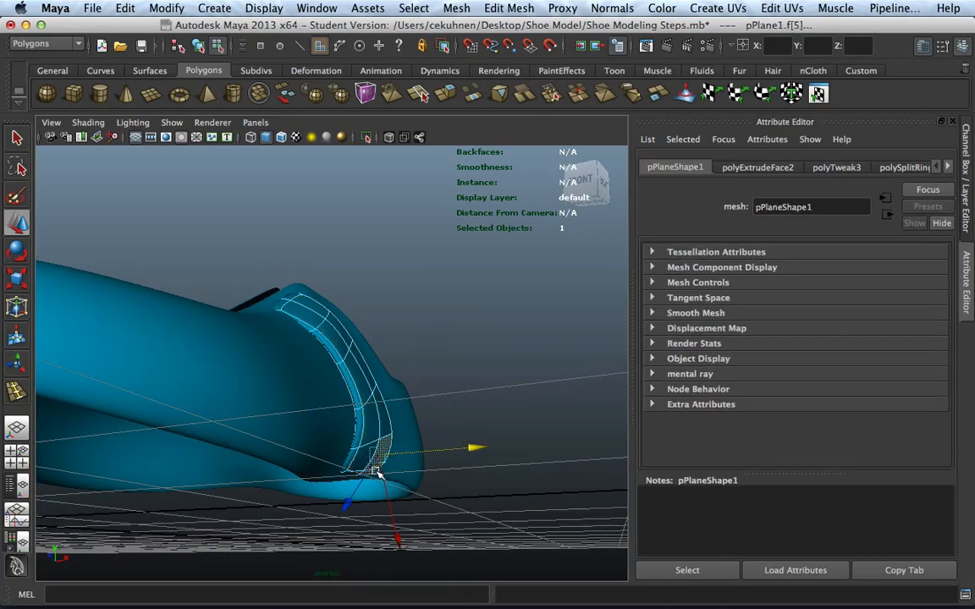
alt+drag(374, 468, 548, 435)
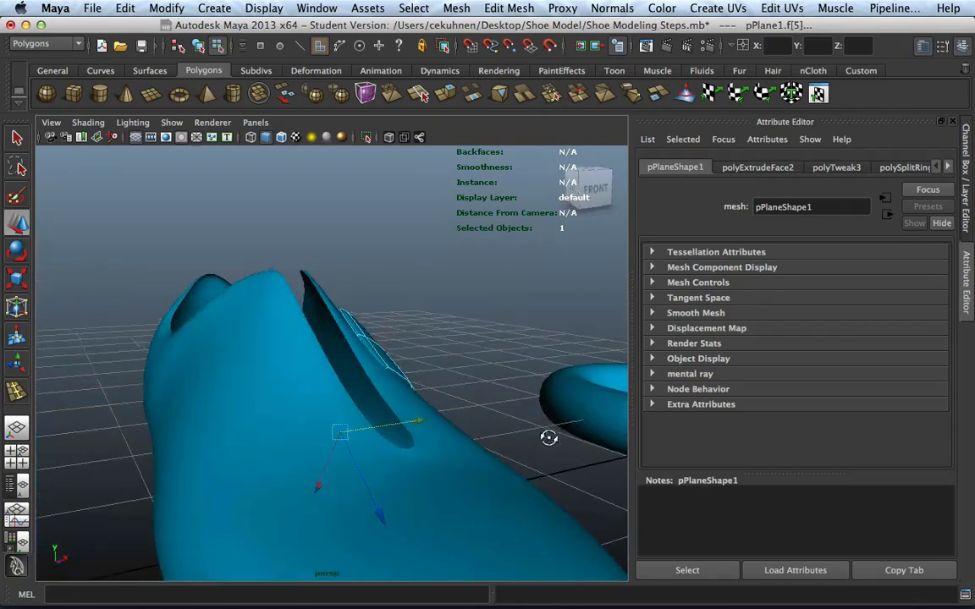
click(18, 139)
alt+drag(398, 309, 542, 370)
mouse_move(418, 330)
right_down()
mouse_move(426, 379)
mouse_move(409, 381)
right_up()
key(4)
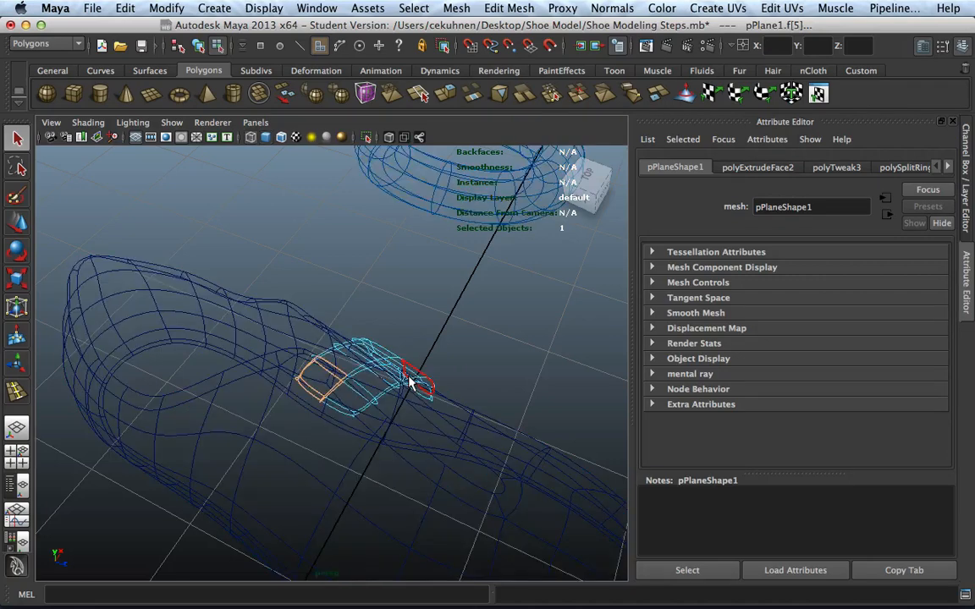
click(359, 389)
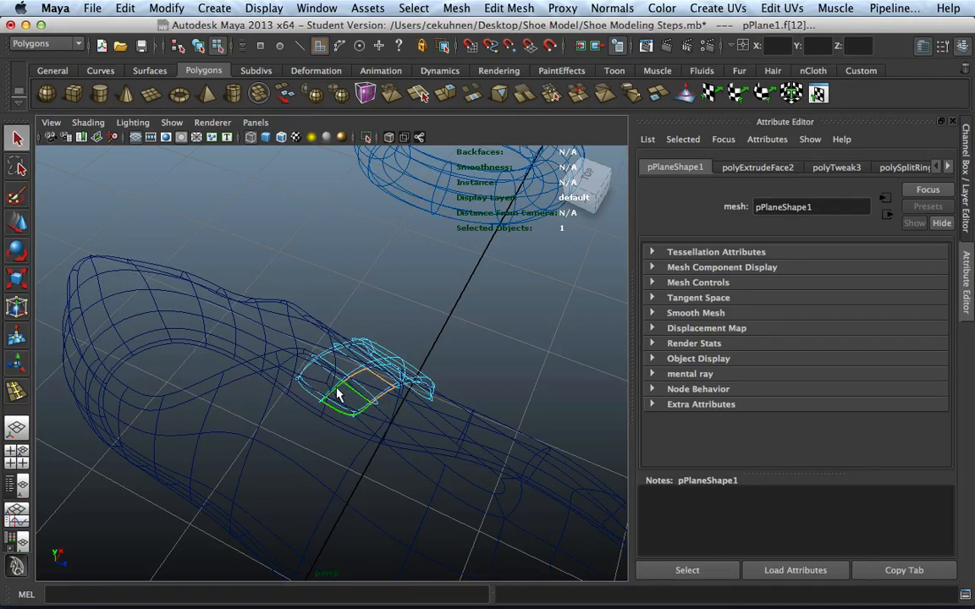
alt+drag(344, 371, 386, 345)
shift+click(355, 370)
shift+click(384, 370)
shift+click(407, 367)
scroll(386, 345, up, 2)
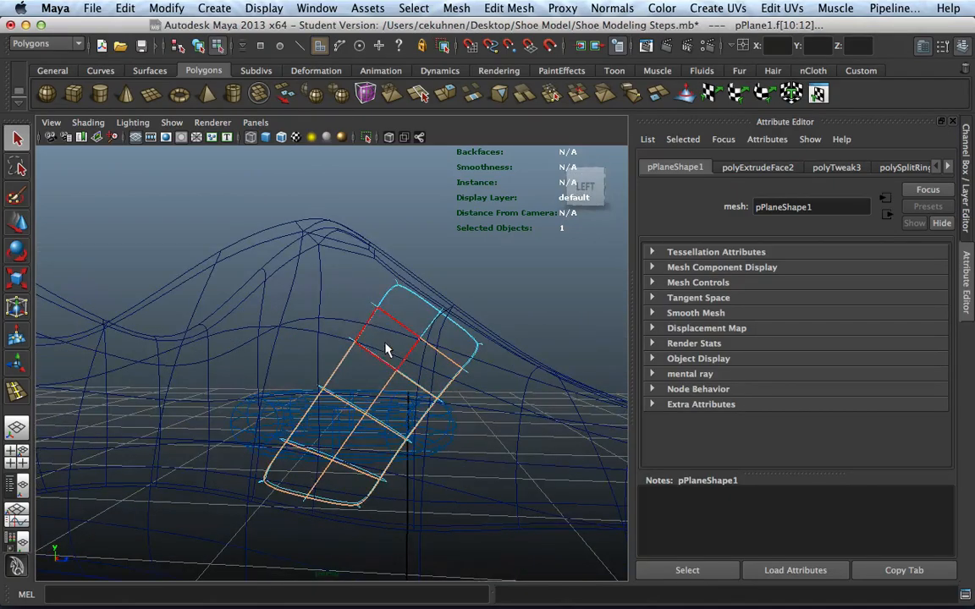
shift+click(386, 346)
shift+click(407, 314)
shift+click(460, 339)
mouse_move(460, 340)
alt+mouse_down()
mouse_move(348, 352)
mouse_move(359, 413)
mouse_move(546, 381)
mouse_move(518, 403)
mouse_move(483, 394)
mouse_move(305, 322)
mouse_move(276, 294)
mouse_move(300, 270)
mouse_move(363, 259)
mouse_move(307, 307)
alt+mouse_up()
key(5)
click(520, 398)
Move the lower inner border edge on the panel's front side inward into the shoe
right_drag(358, 328, 356, 314)
click(382, 455)
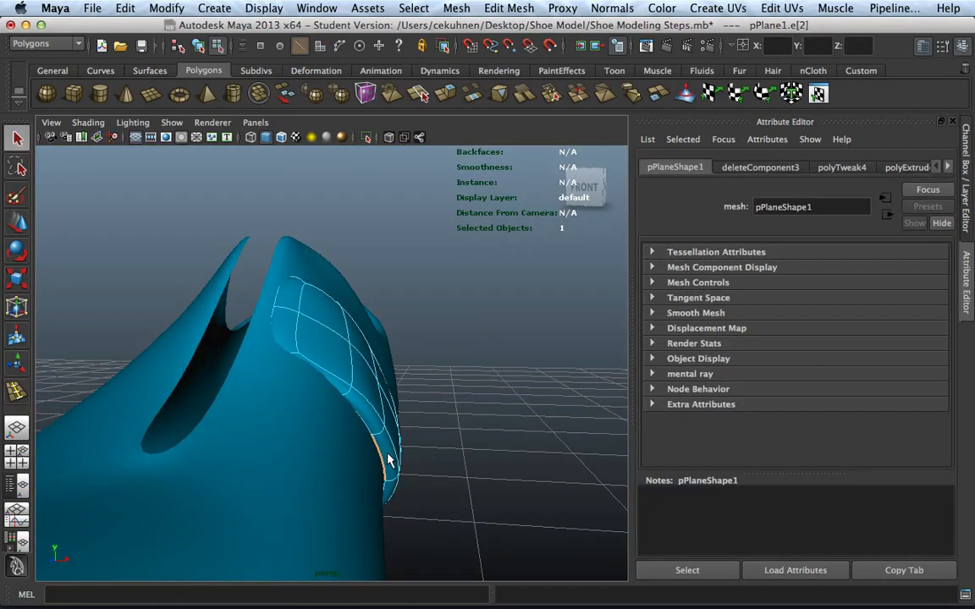
key(e)
key(w)
drag(480, 465, 282, 429)
Move two inner border edges on the panel's rear side inward so they sink into the shoe
click(282, 414)
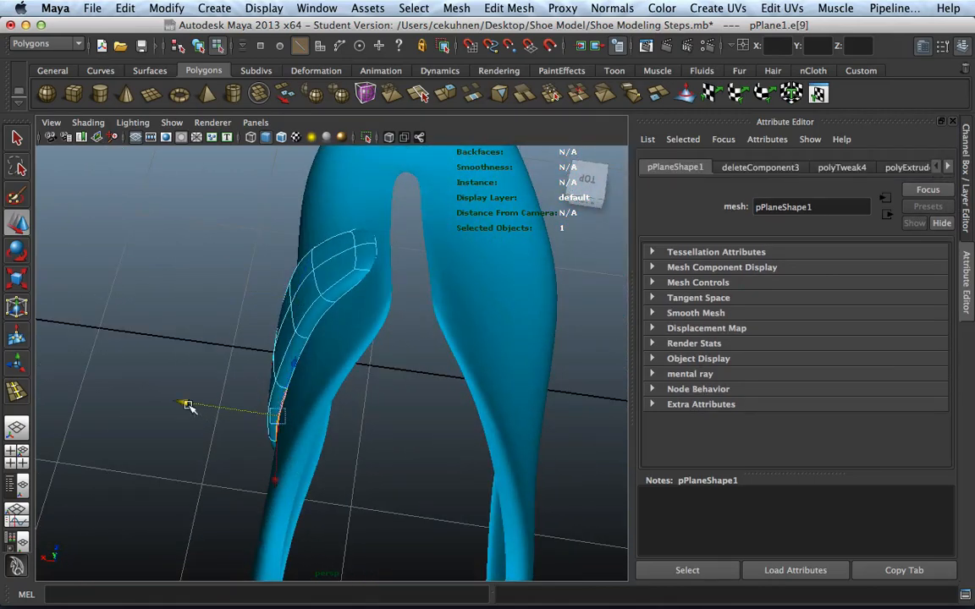
drag(188, 405, 193, 403)
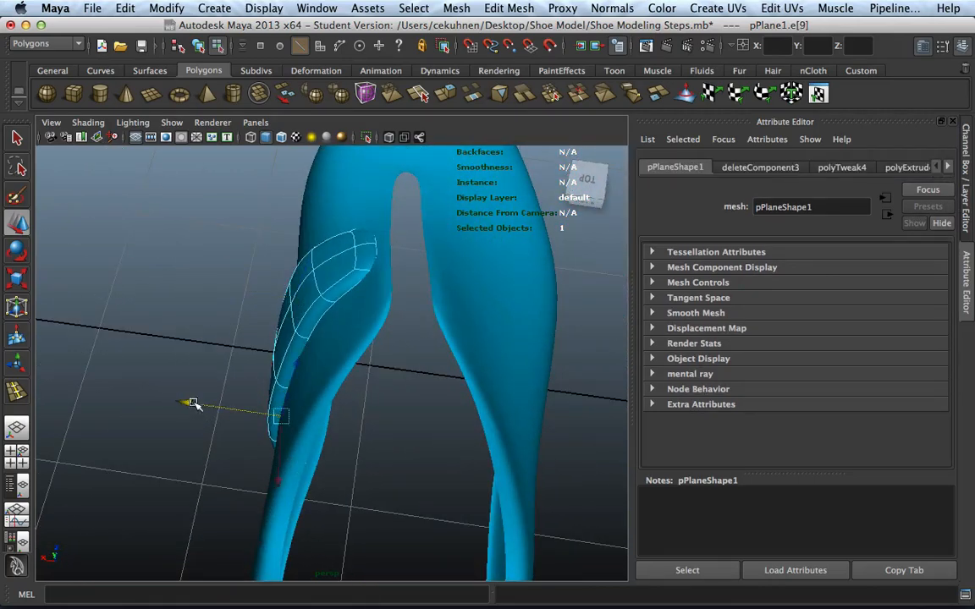
click(330, 311)
drag(231, 310, 232, 311)
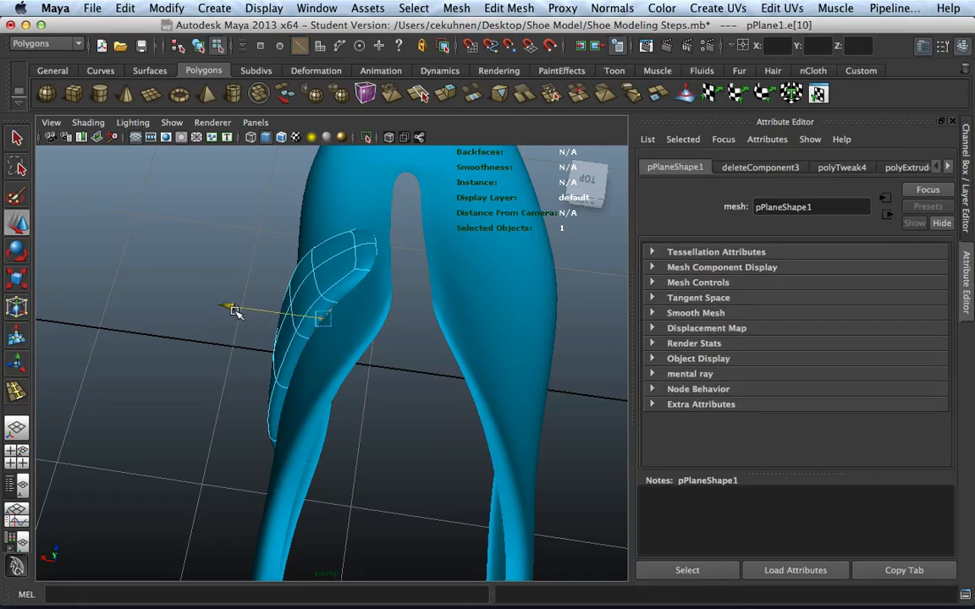
Select the two inner border edges at the panel's lower end near the sole and move them inward into the shoe
alt+drag(396, 384, 460, 281)
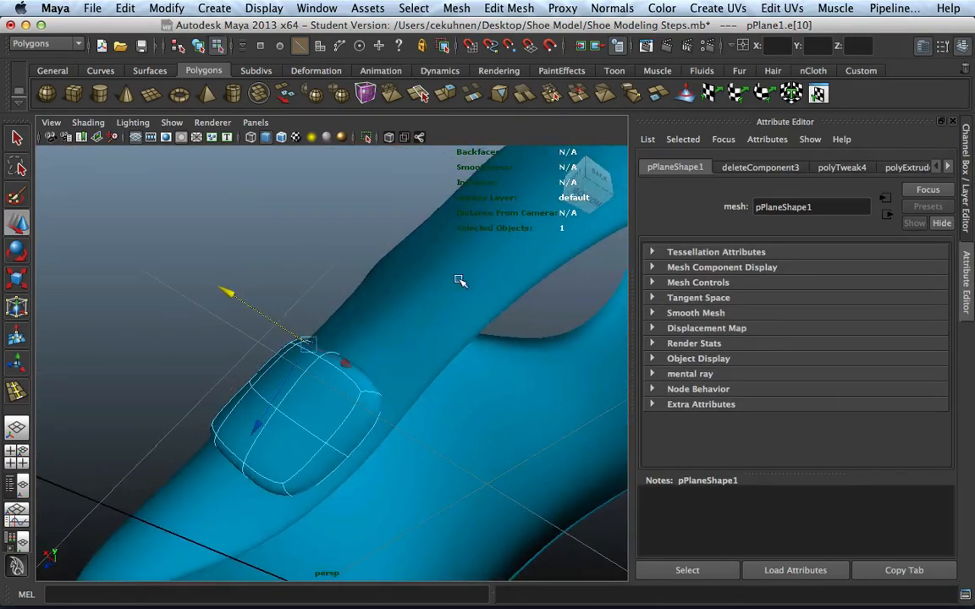
click(359, 449)
click(337, 471)
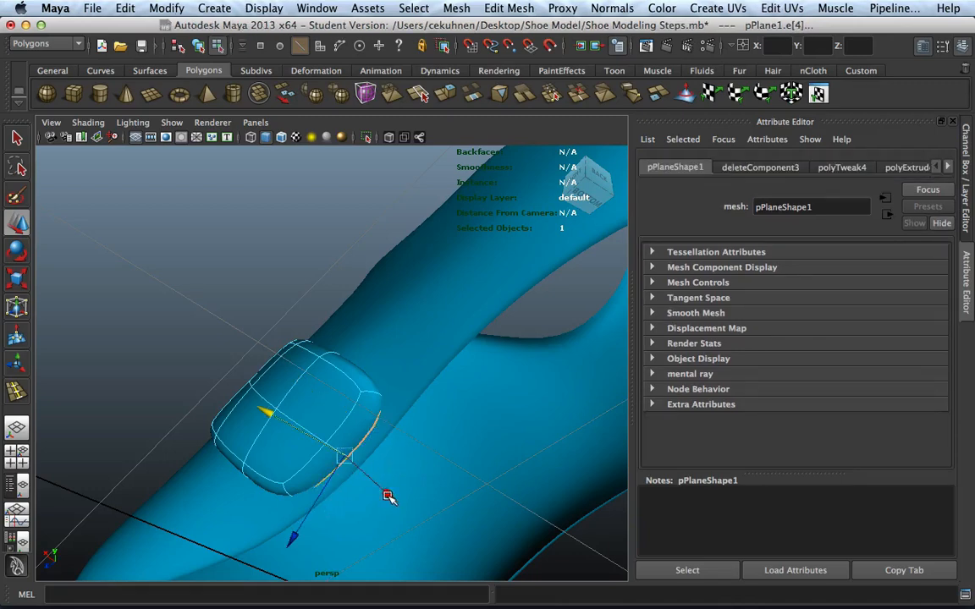
alt+drag(388, 496, 272, 490)
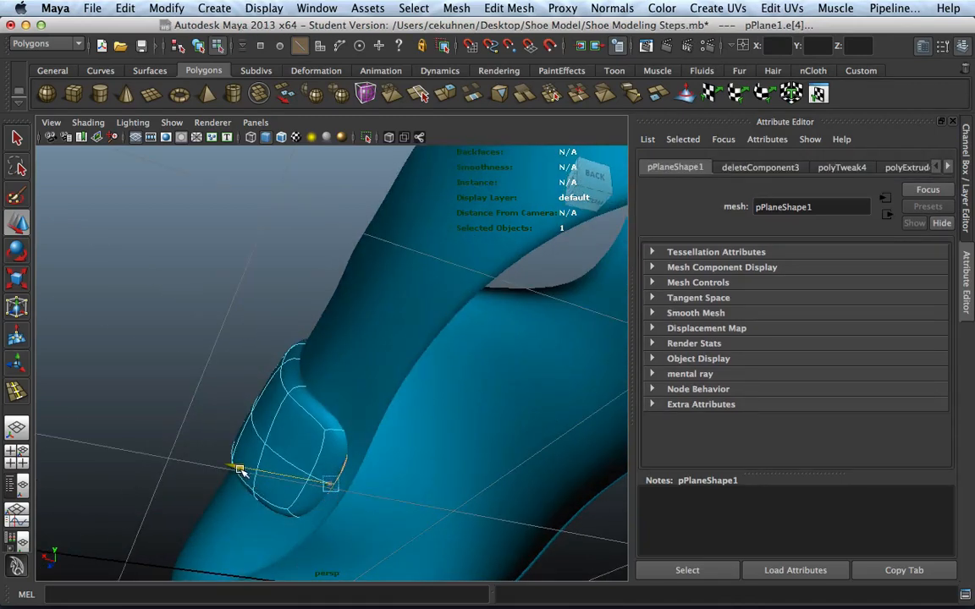
Select the two inner border edges at the panel's upper end beside the lace opening and move them inward into the shoe
alt+drag(346, 361, 442, 414)
click(333, 230)
shift+click(328, 229)
click(351, 359)
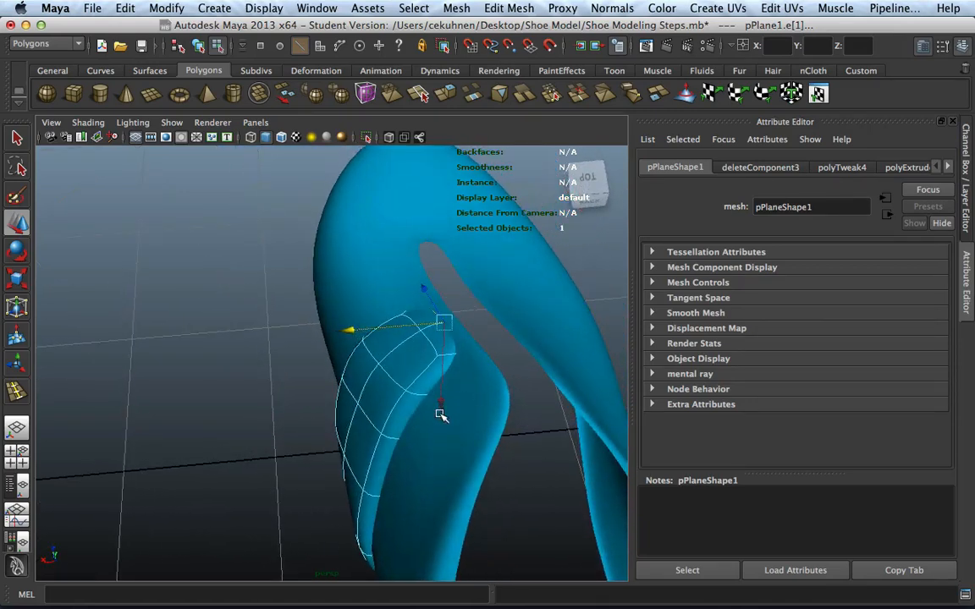
drag(347, 324, 356, 325)
drag(452, 398, 455, 401)
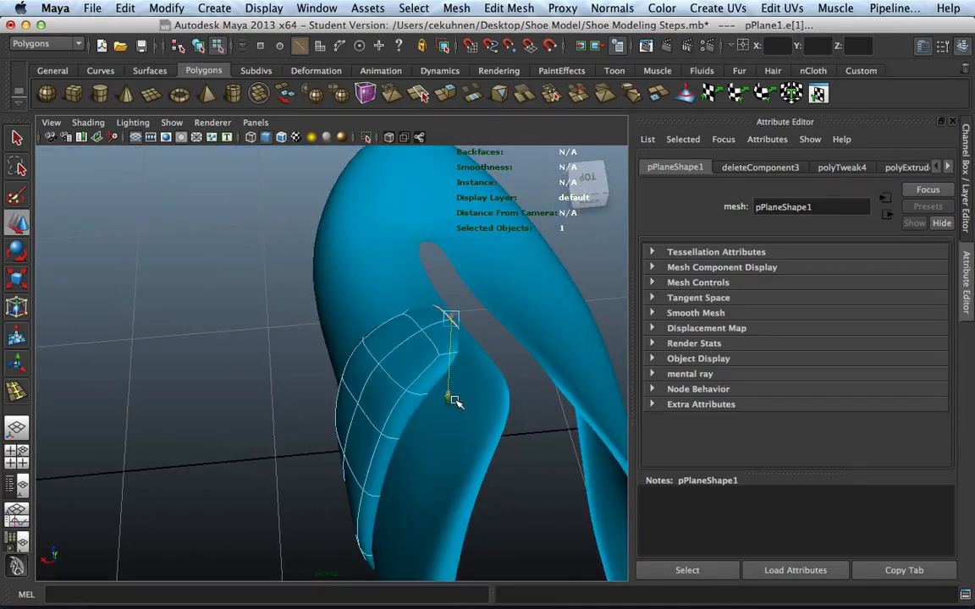
Select all ten outer faces of the side panel and move them slightly inward, closer to the shoe surface
alt+drag(359, 492, 457, 377)
right_drag(386, 329, 381, 364)
click(312, 332)
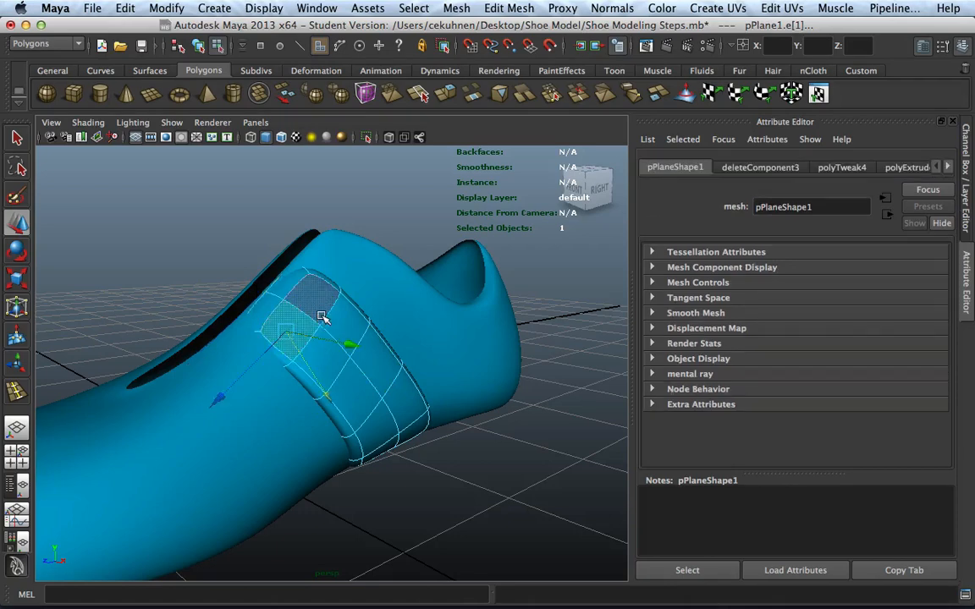
shift+click(322, 316)
shift+click(343, 322)
shift+click(313, 368)
shift+click(348, 398)
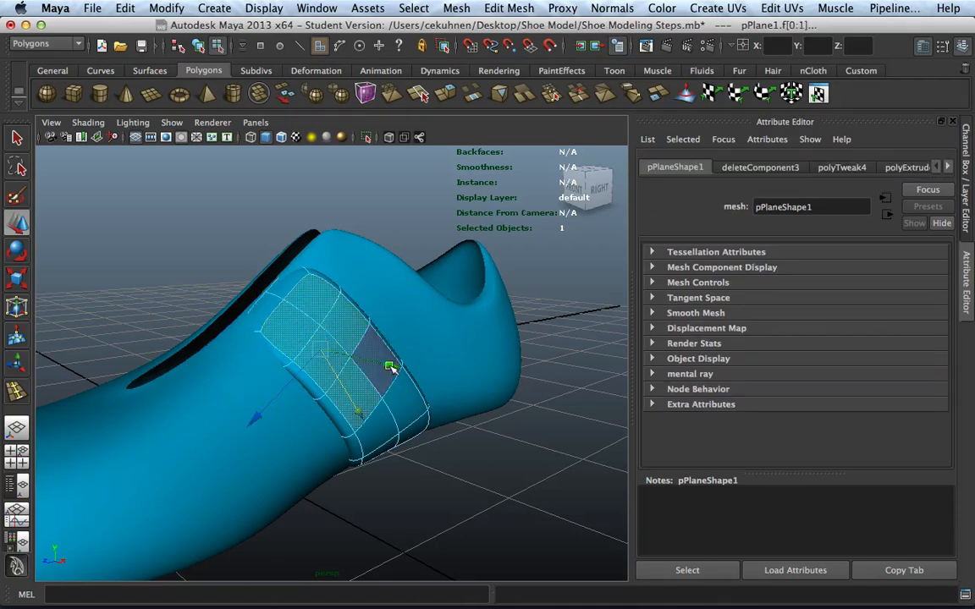
shift+click(379, 369)
shift+click(400, 401)
shift+click(378, 427)
alt+drag(415, 449, 400, 403)
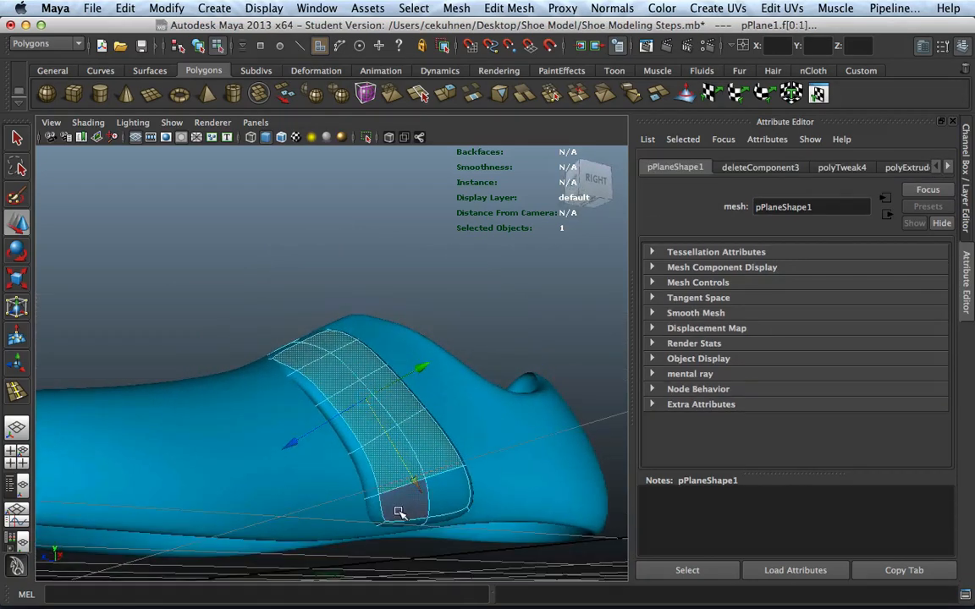
shift+click(400, 512)
shift+click(446, 494)
alt+drag(447, 494, 493, 423)
drag(438, 395, 425, 396)
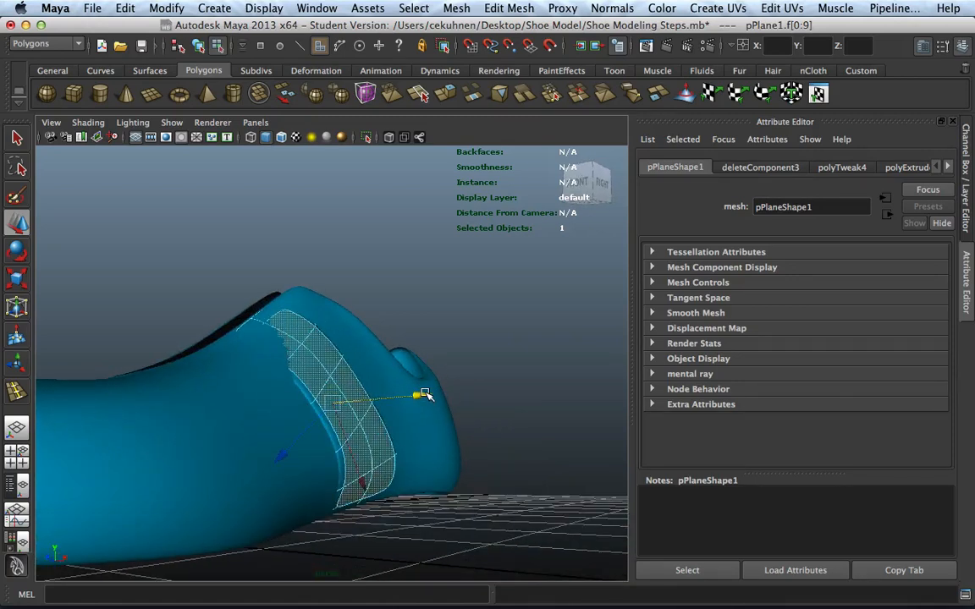
Display the panel unsmoothed and reposition the three short thickness edges along its upper end with small moves
key(1)
alt+drag(366, 374, 424, 330)
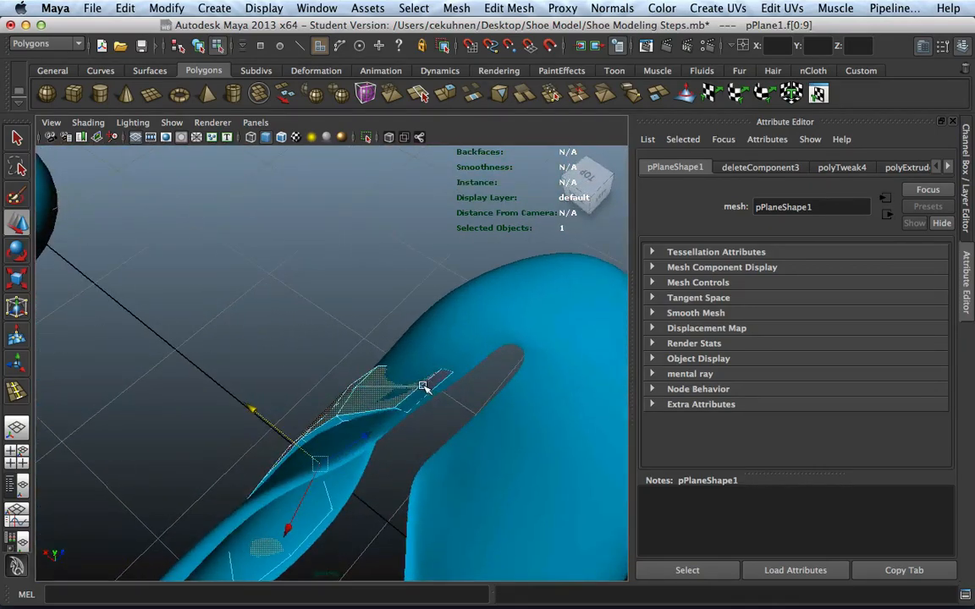
right_drag(424, 329, 391, 337)
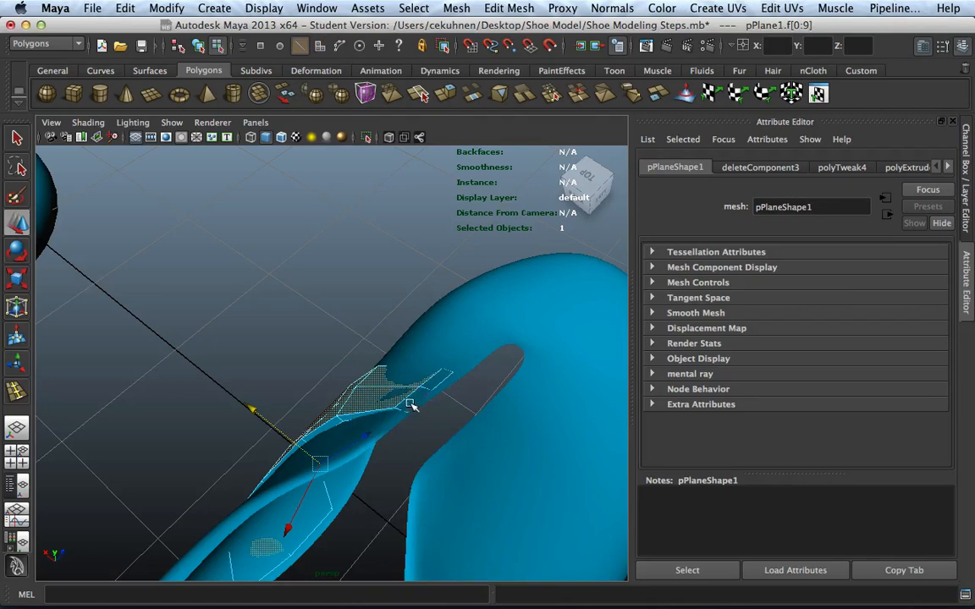
click(429, 377)
alt+drag(429, 380, 557, 419)
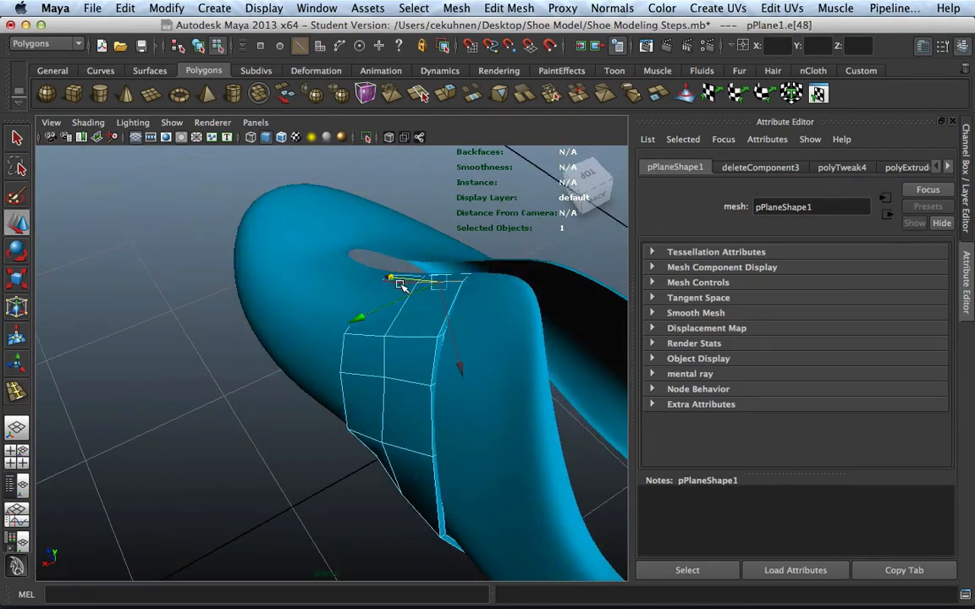
alt+drag(398, 327, 338, 374)
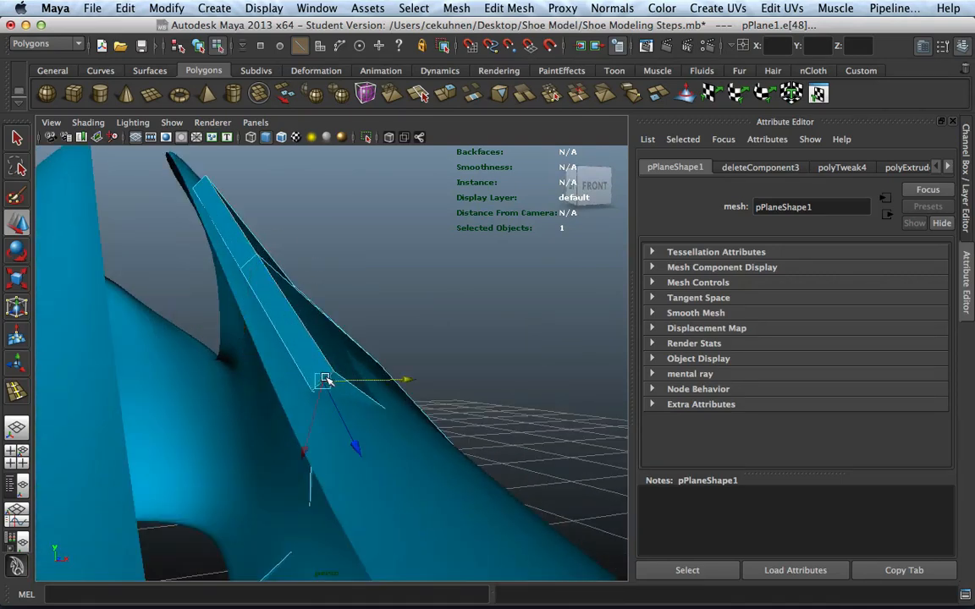
click(310, 453)
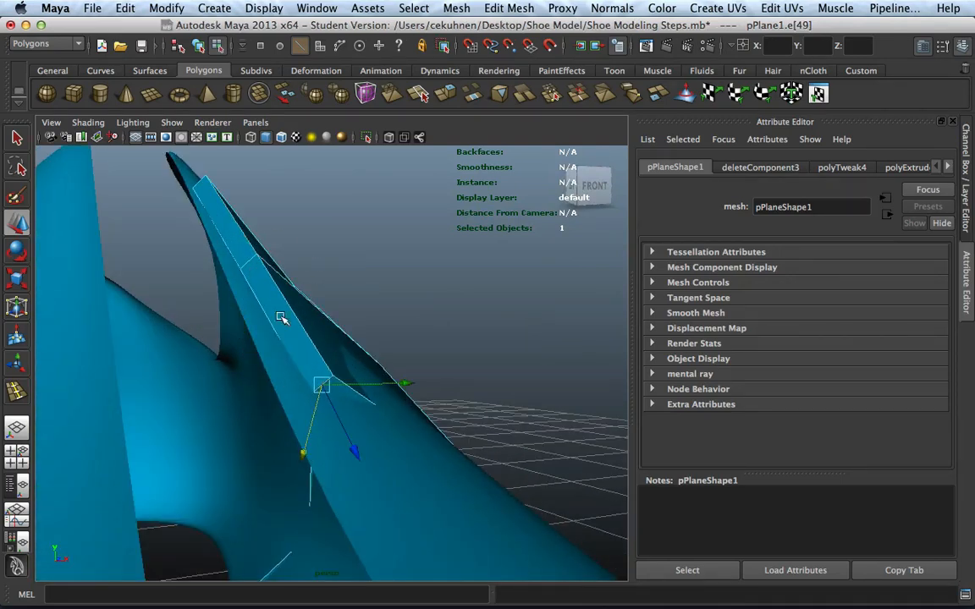
click(235, 246)
drag(239, 349, 237, 348)
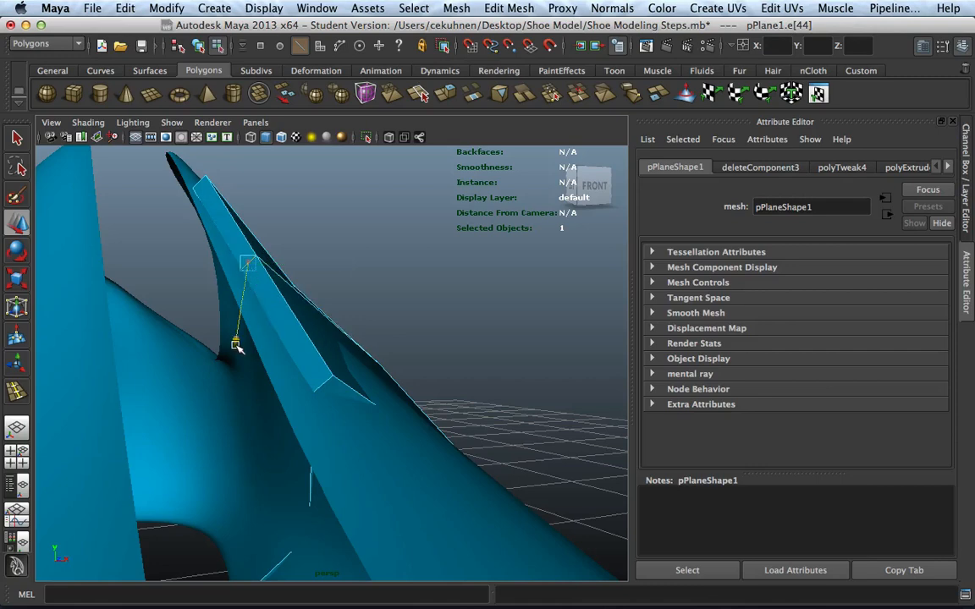
click(191, 270)
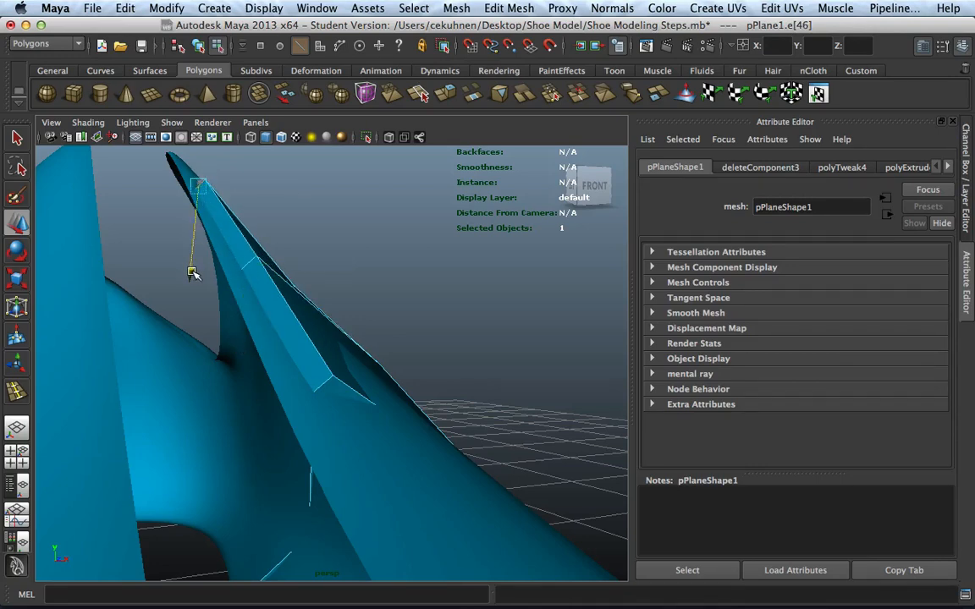
Insert an edge loop across the panel's uppermost faces, between the upper end and the next row of faces
alt+drag(327, 315, 341, 335)
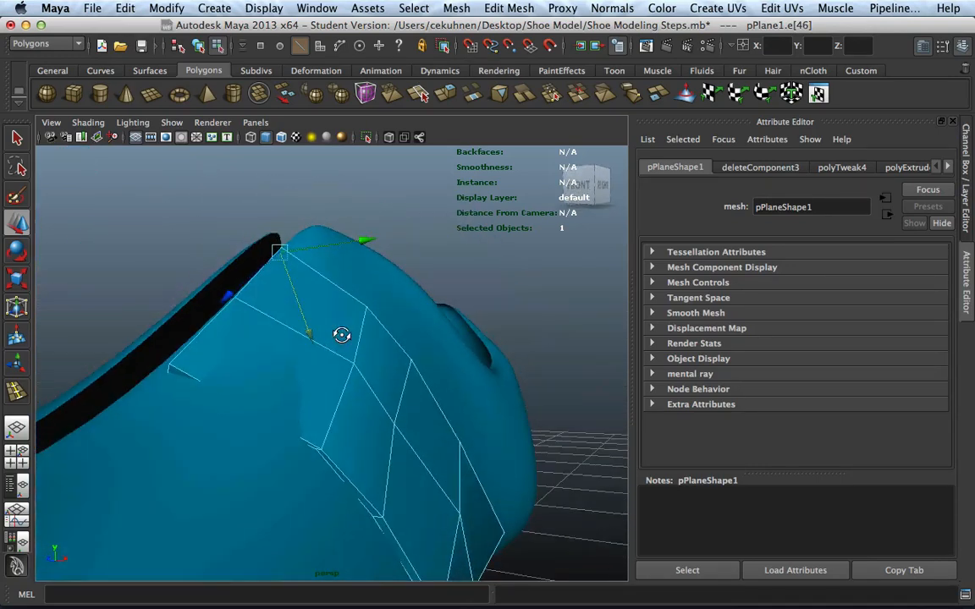
click(368, 8)
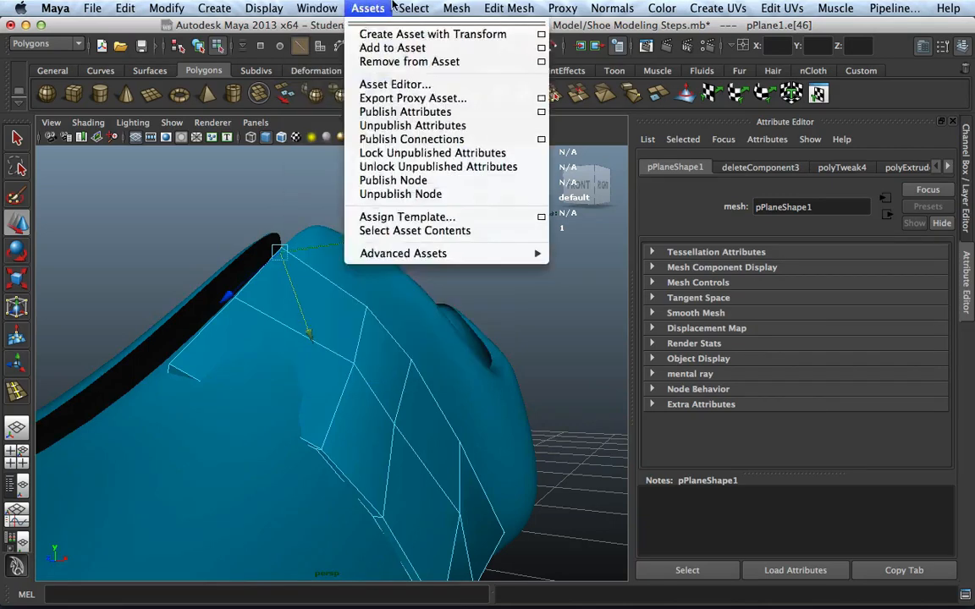
mouse_move(457, 7)
mouse_move(507, 7)
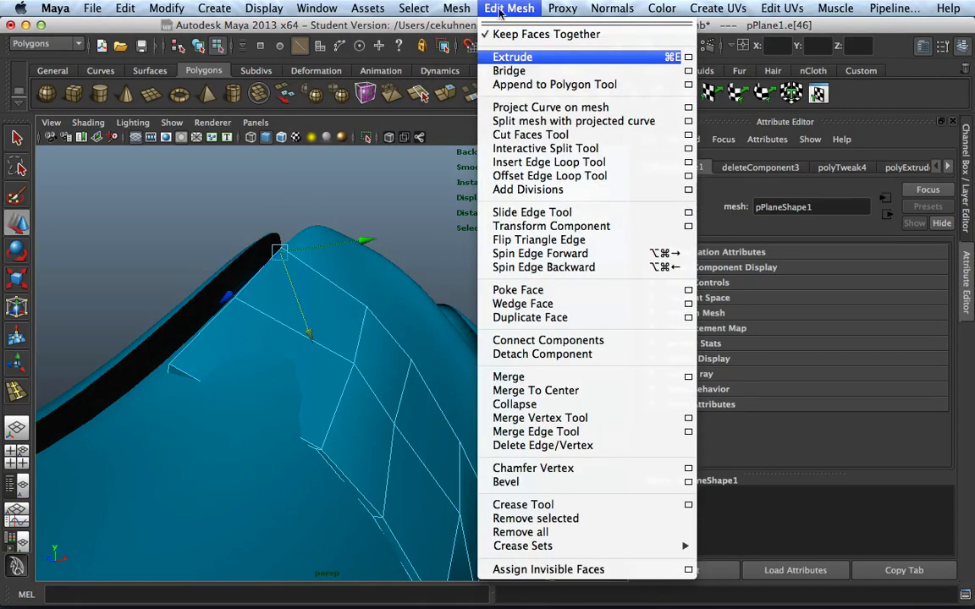
click(549, 162)
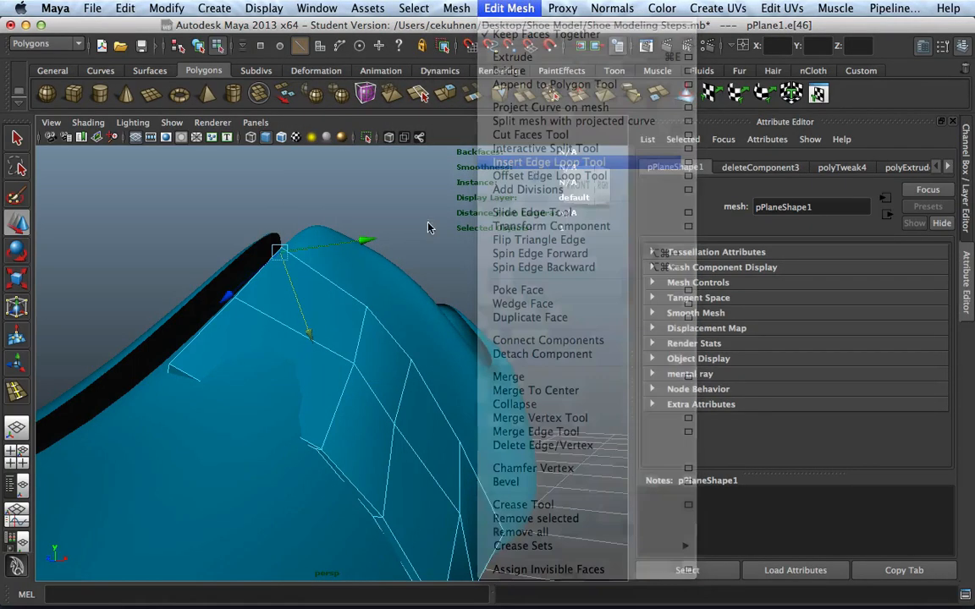
click(246, 406)
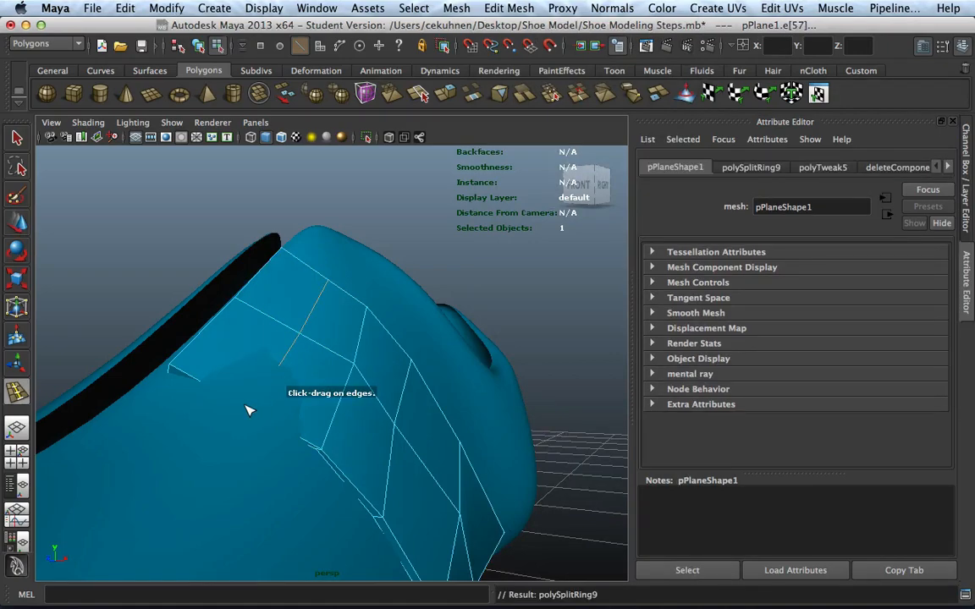
alt+drag(453, 316, 474, 295)
click(480, 337)
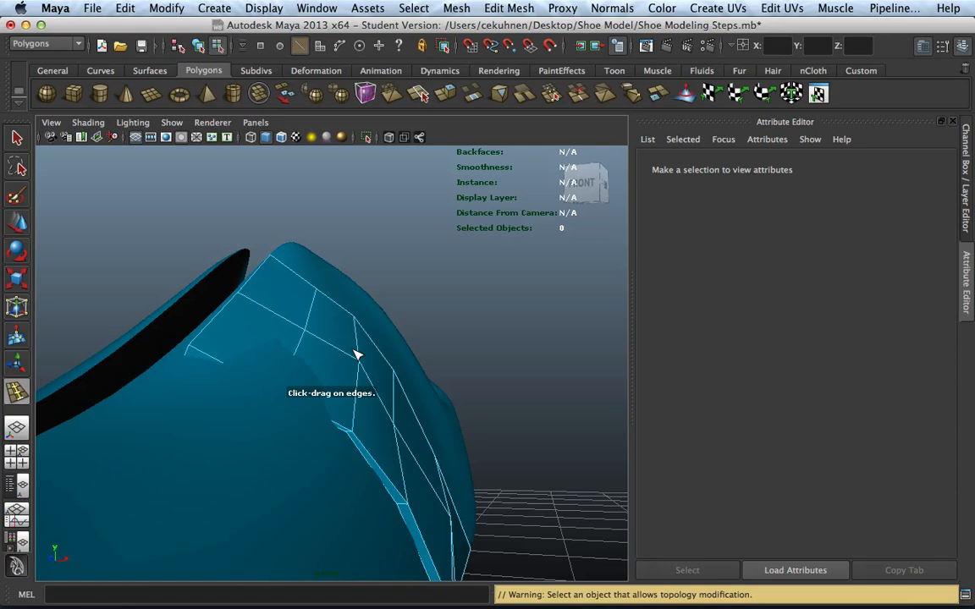
Pick the new loop's short edge on the front border in wireframe and move it outward and up above the shoe surface
key(4)
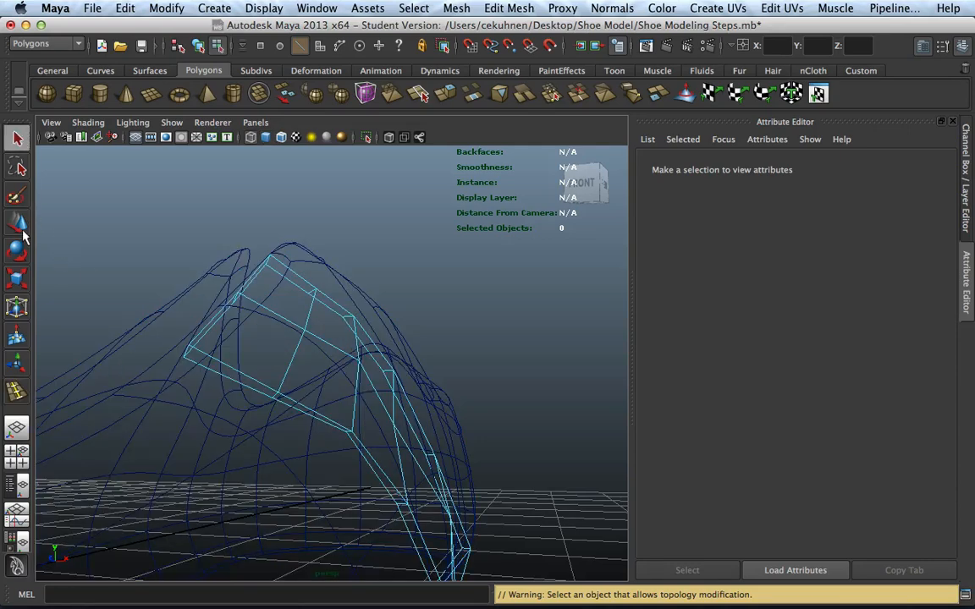
key(w)
click(276, 398)
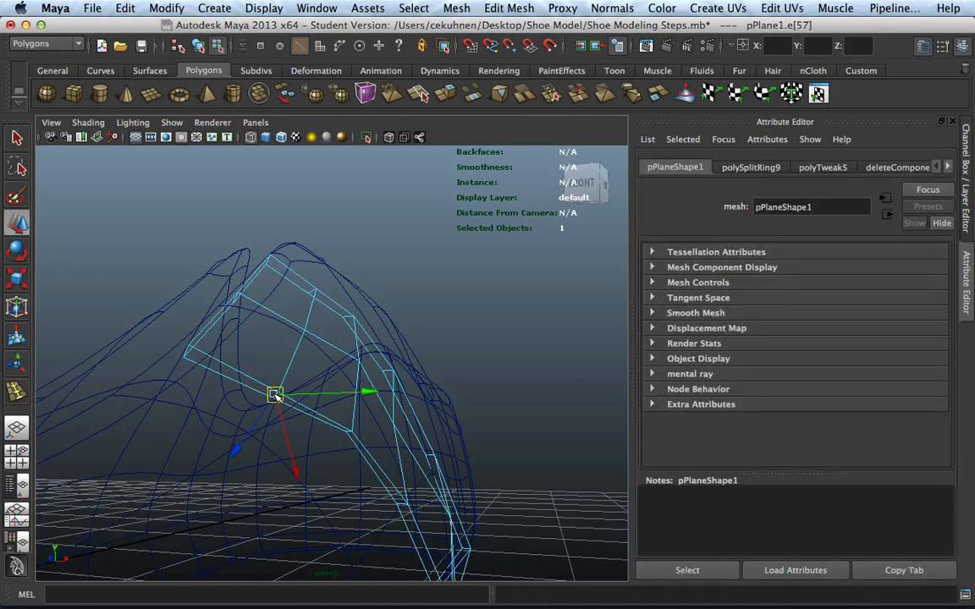
key(5)
drag(298, 474, 298, 472)
drag(367, 387, 377, 387)
drag(304, 467, 305, 461)
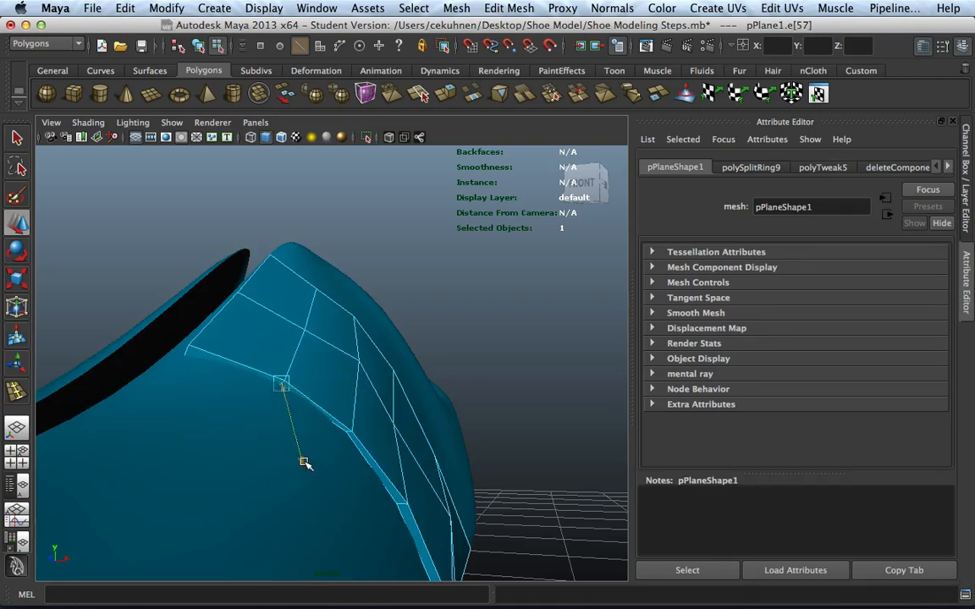
Move the inner vertex on the panel's front border just below the new loop inward and slightly down, sinking it into the shoe
alt+drag(363, 428, 430, 459)
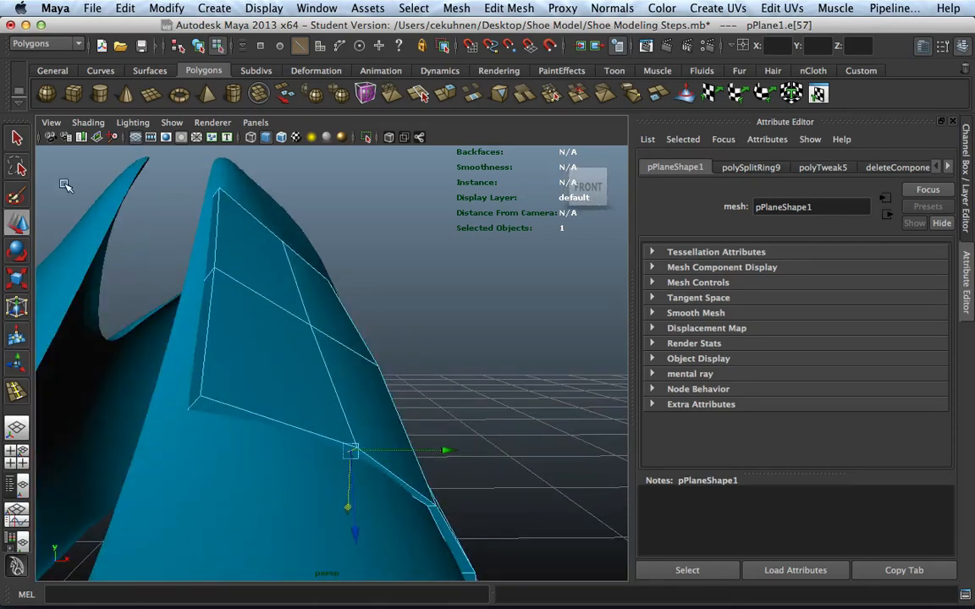
right_drag(415, 479, 373, 330)
alt+middle_drag(461, 370, 407, 292)
scroll(345, 407, up, 4)
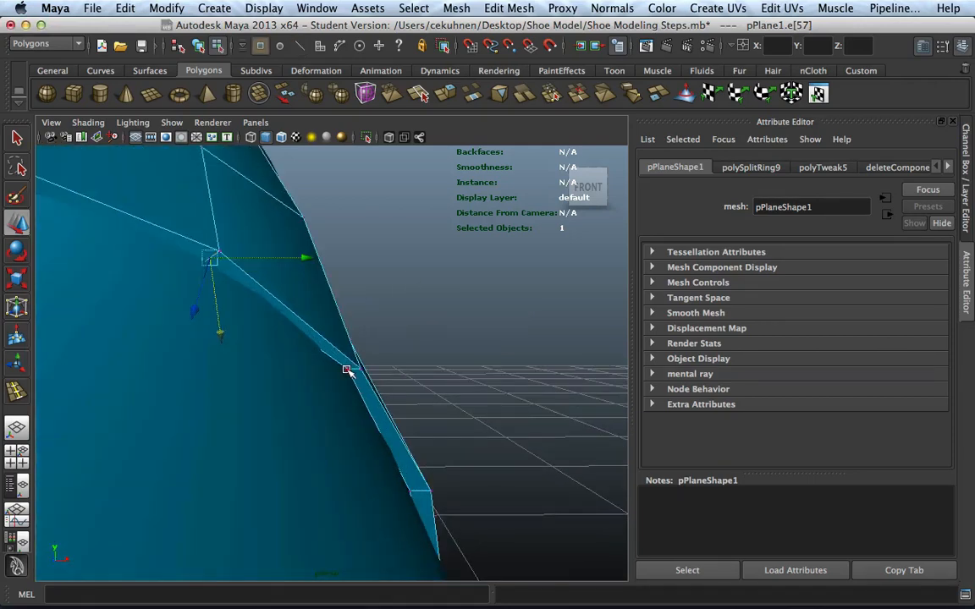
click(347, 370)
alt+drag(343, 436, 248, 441)
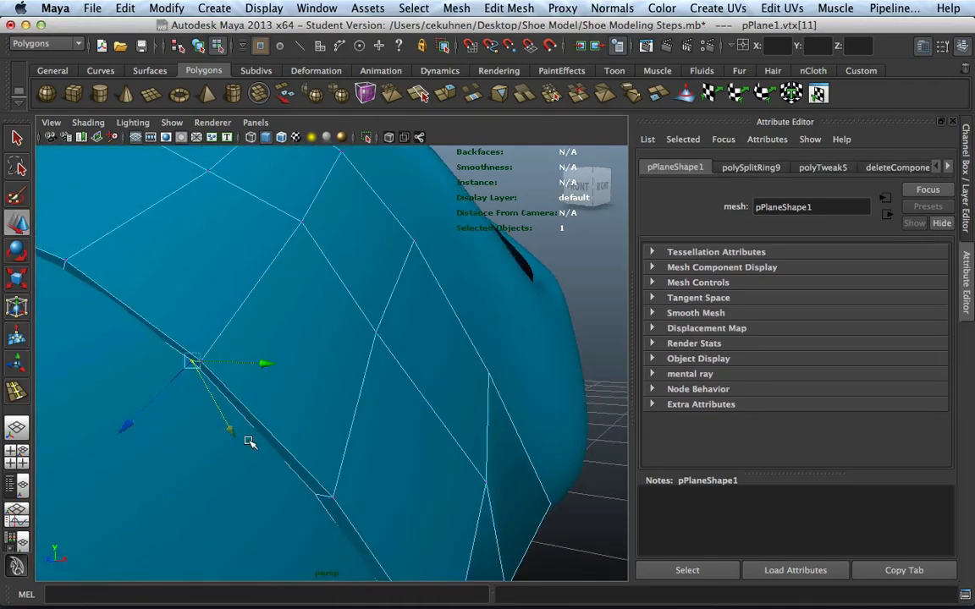
middle_drag(235, 434, 239, 438)
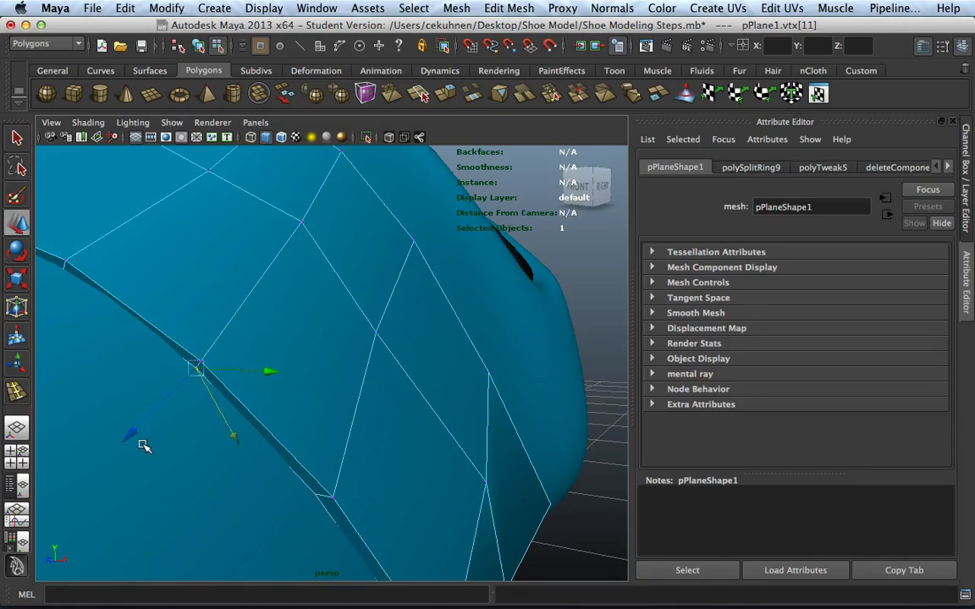
alt+drag(280, 416, 340, 414)
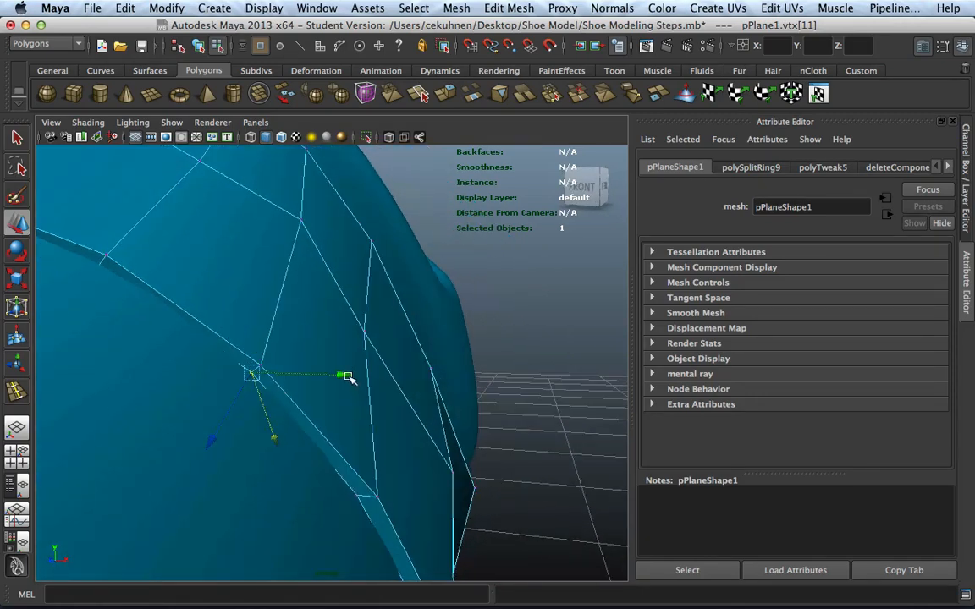
drag(347, 376, 339, 375)
key(3)
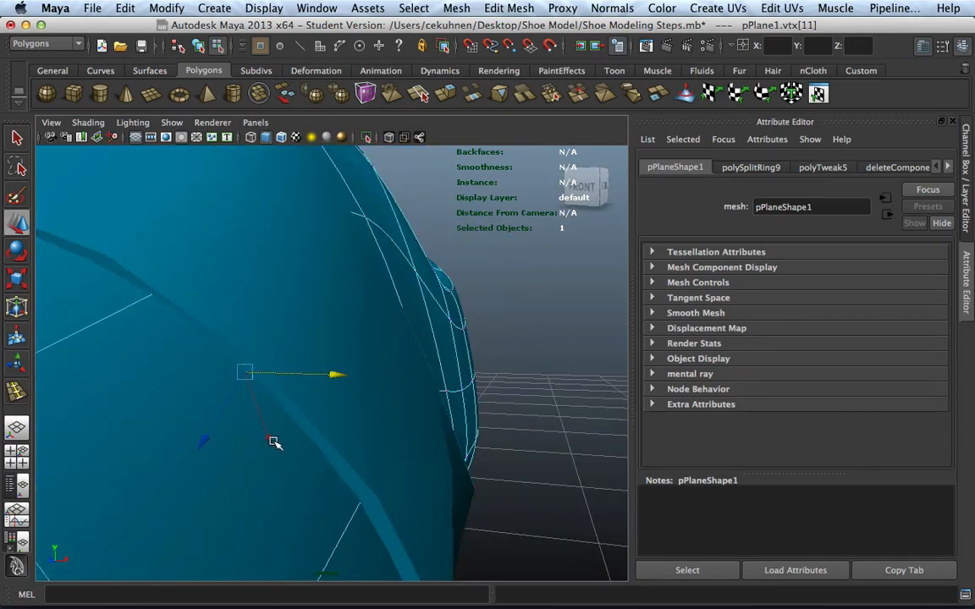
key(1)
drag(269, 439, 271, 443)
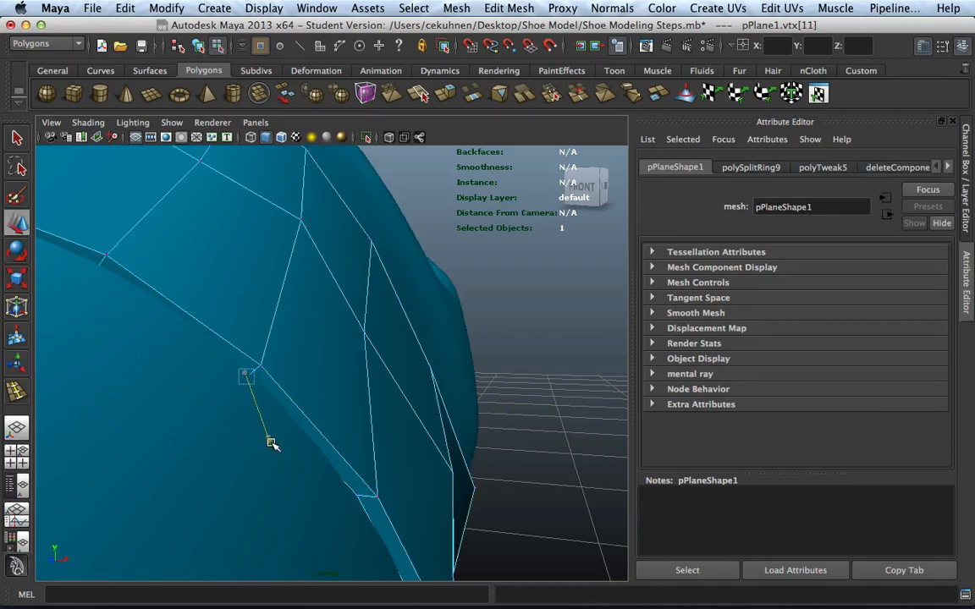
Pick the thickness vertices near the lower end of the panel's front border and adjust their position against the shoe
click(358, 496)
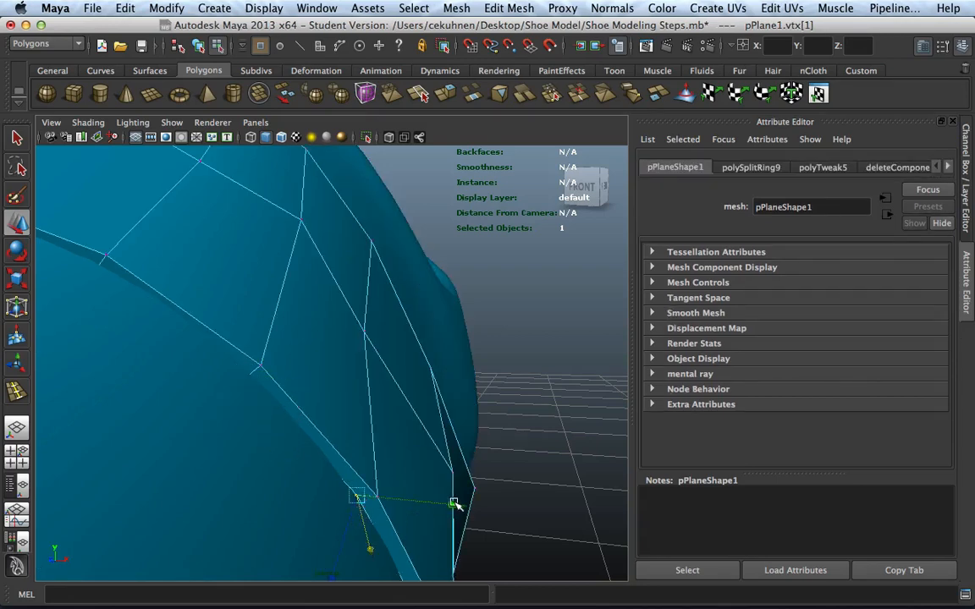
alt+drag(454, 504, 438, 392)
click(402, 383)
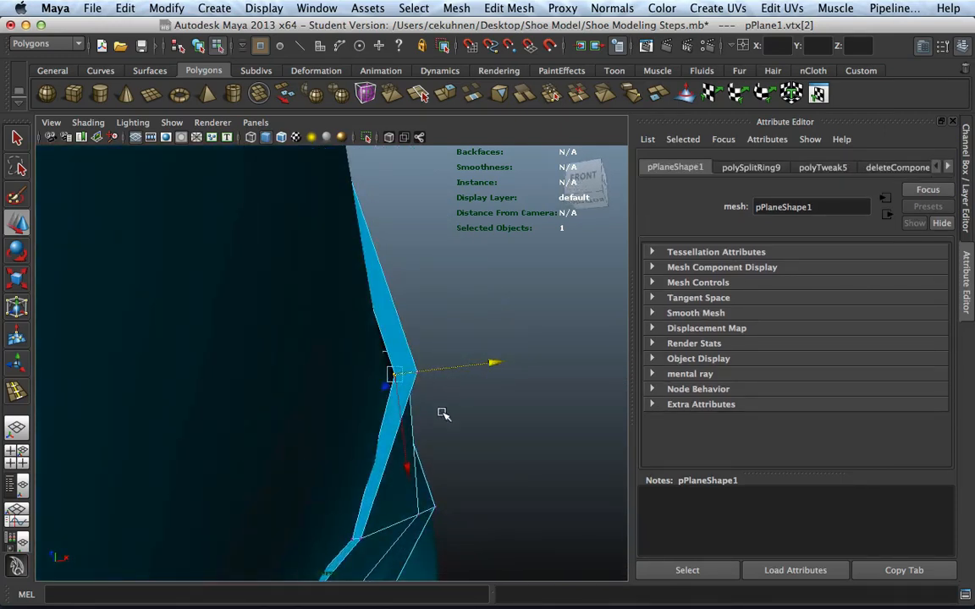
click(417, 372)
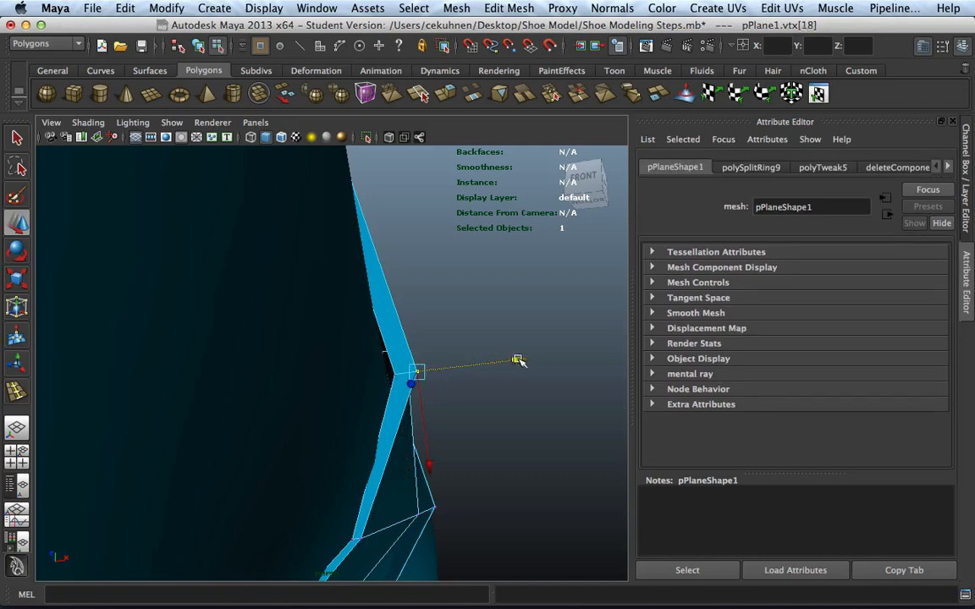
click(397, 377)
drag(511, 363, 452, 477)
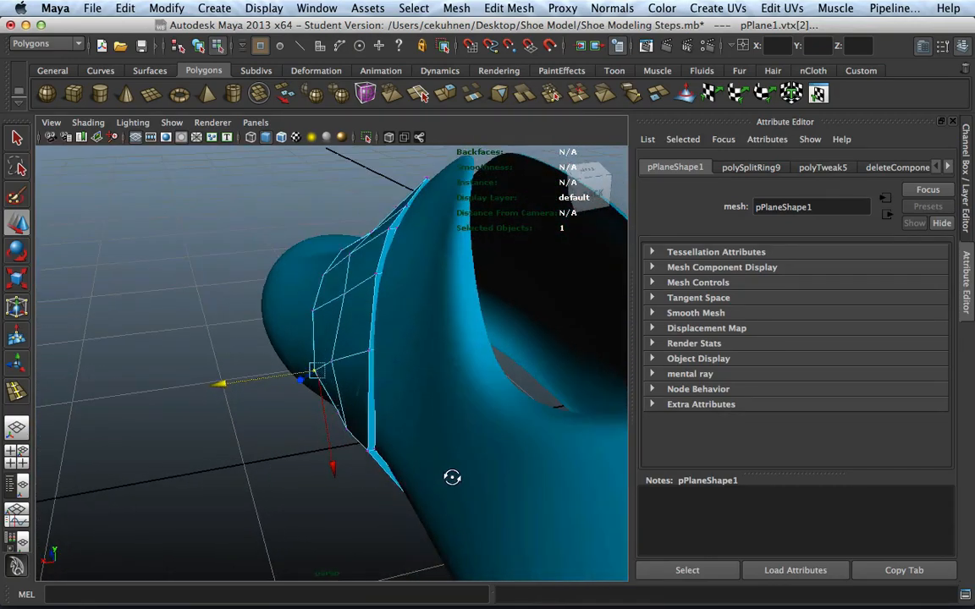
Fine-tune the lower corner vertices of the panel's rear border against the shoe surface with the panel displayed smoothed
click(373, 452)
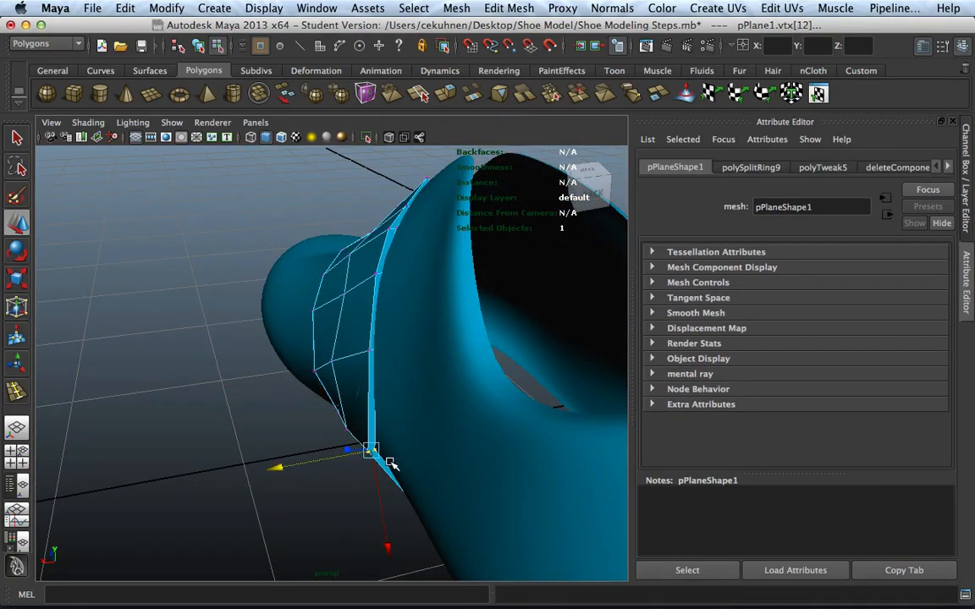
middle_drag(277, 471, 282, 471)
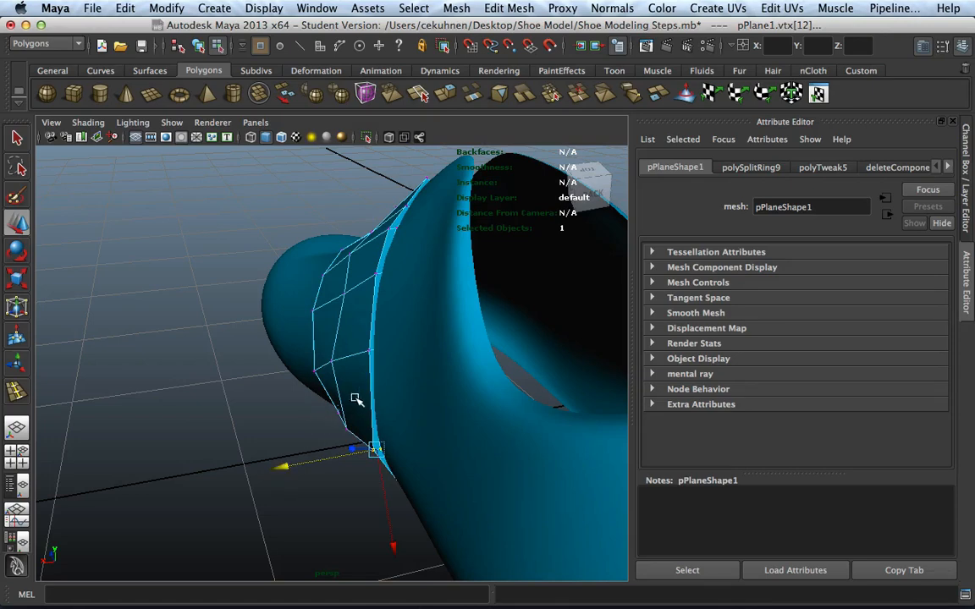
key(3)
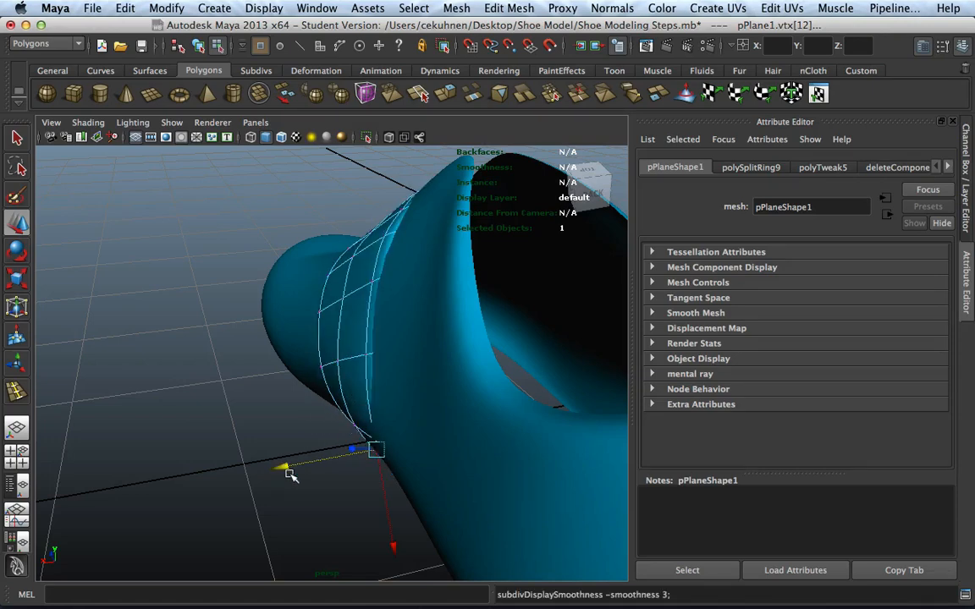
middle_drag(290, 475, 281, 473)
alt+drag(279, 472, 496, 435)
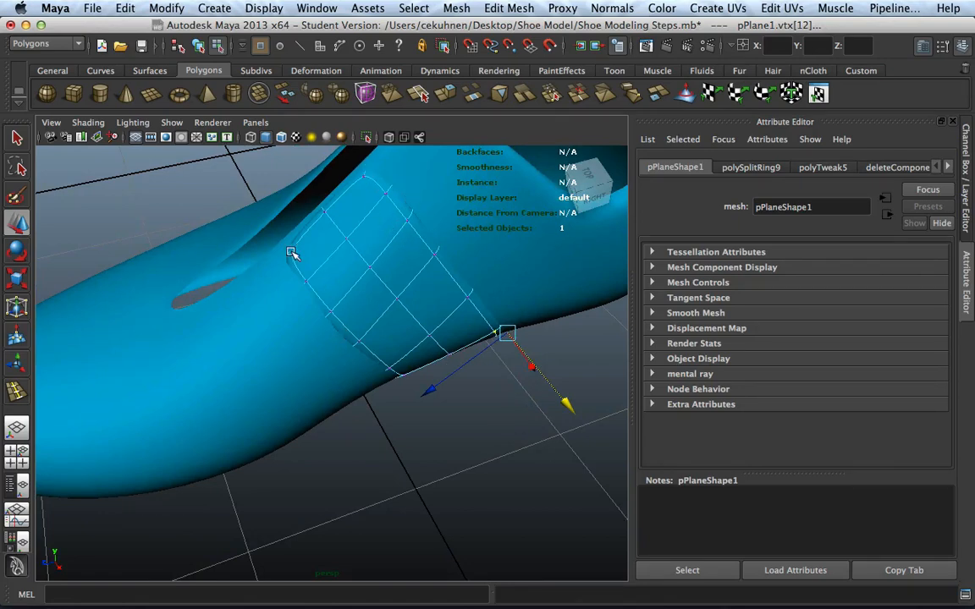
Insert four edge loops on the panel, one close to each of its rear, front, upper and lower borders
click(457, 8)
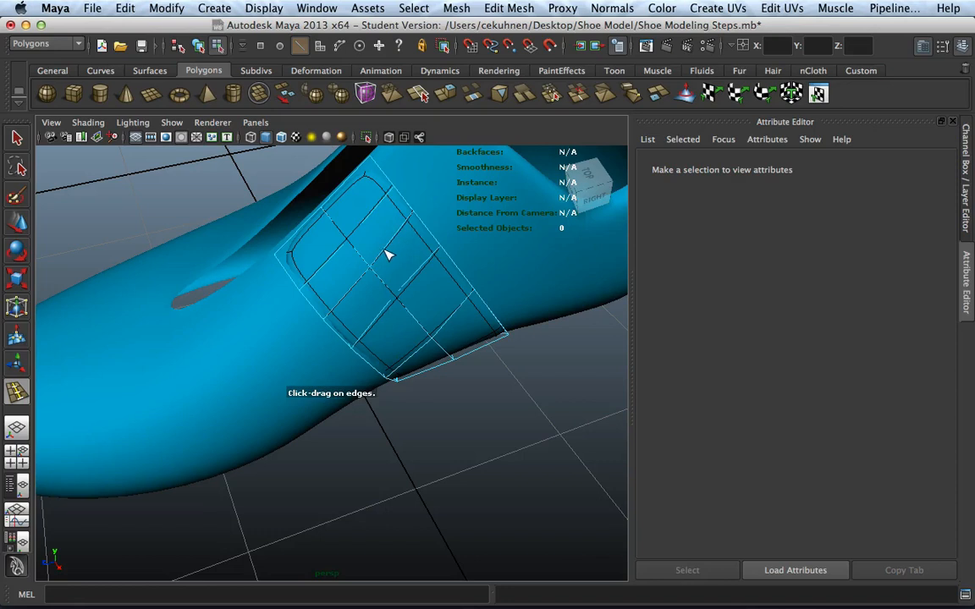
drag(386, 253, 419, 244)
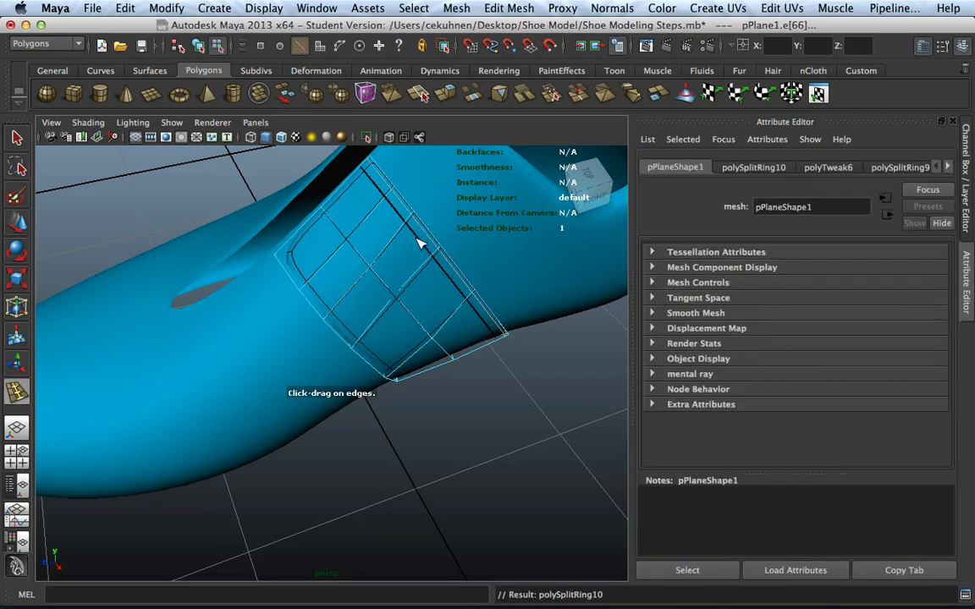
drag(357, 275, 334, 325)
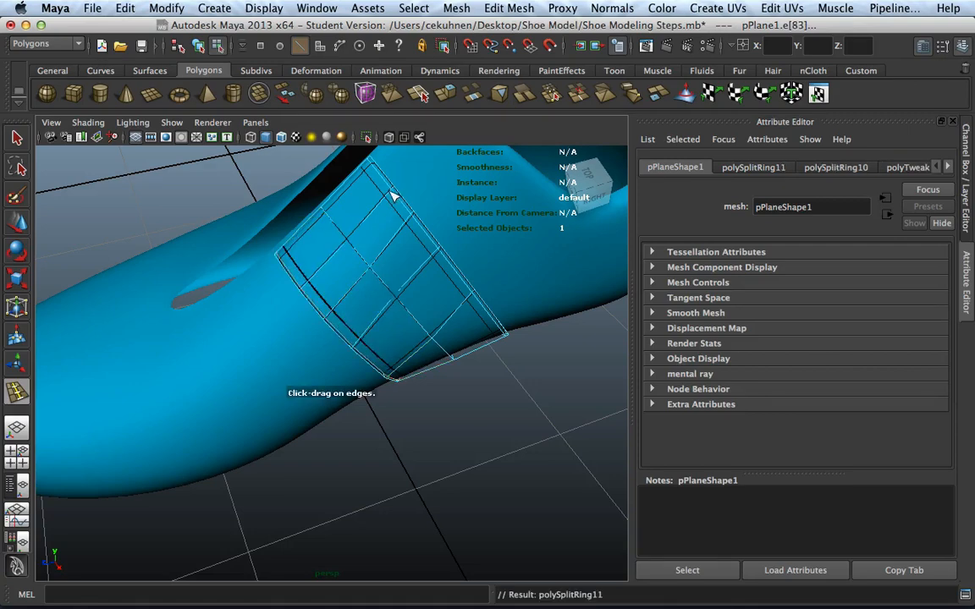
drag(371, 169, 379, 162)
alt+drag(446, 333, 414, 244)
drag(542, 407, 549, 416)
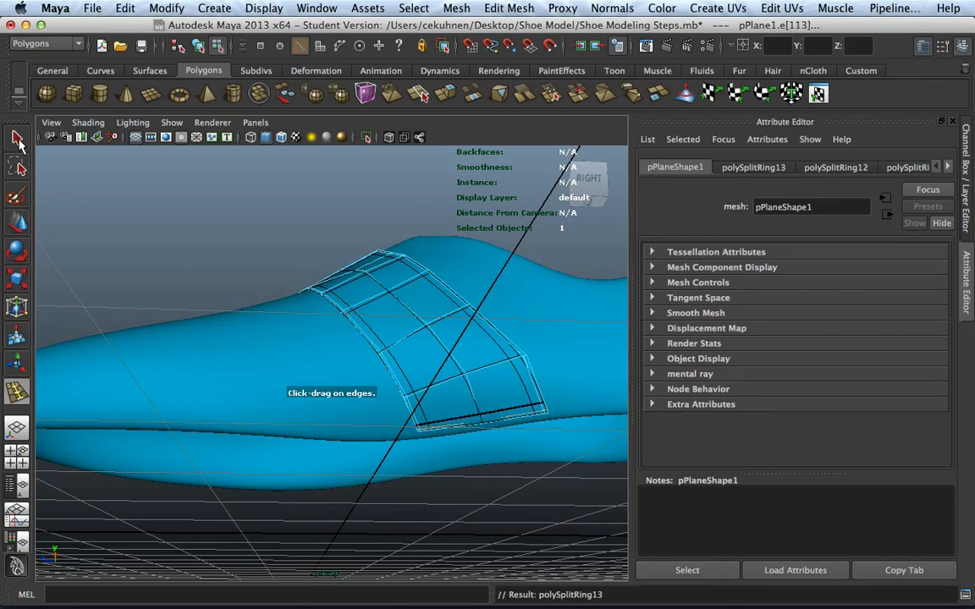
Leave the edge loop tool, display the panel smoothed and return it to object selection
click(18, 144)
click(175, 203)
alt+drag(181, 211, 392, 275)
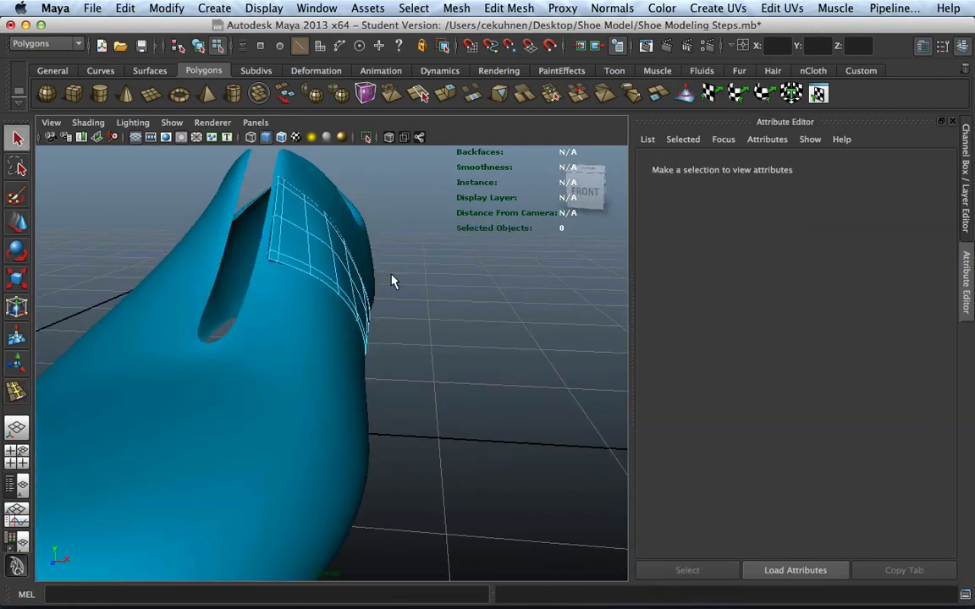
key(3)
click(351, 333)
right_drag(331, 254, 368, 244)
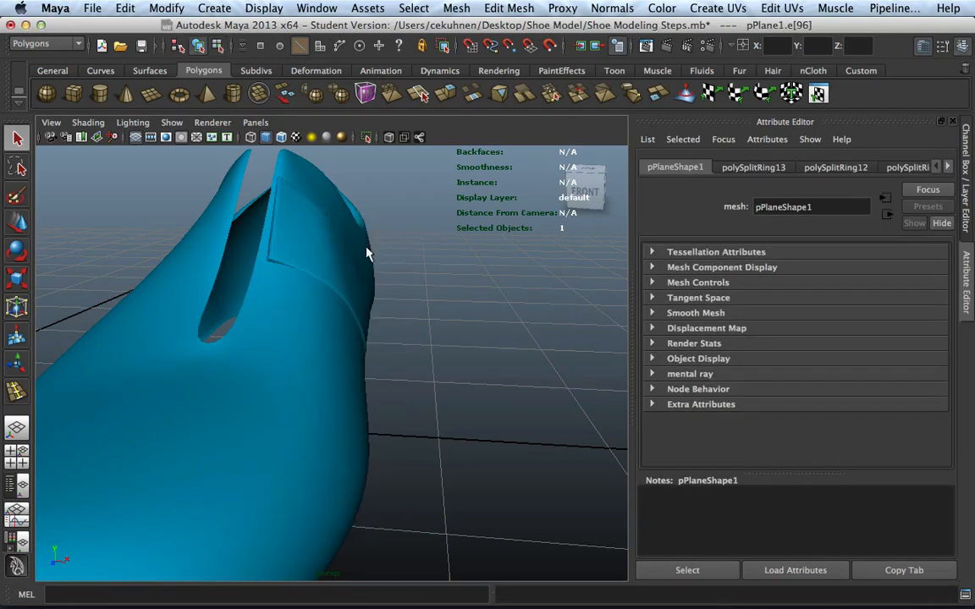
Examine how the smoothed panel's borders sit on the shoe from the front, the back and at a distance
alt+drag(405, 326, 384, 285)
scroll(327, 265, up, 5)
alt+middle_drag(327, 265, 341, 449)
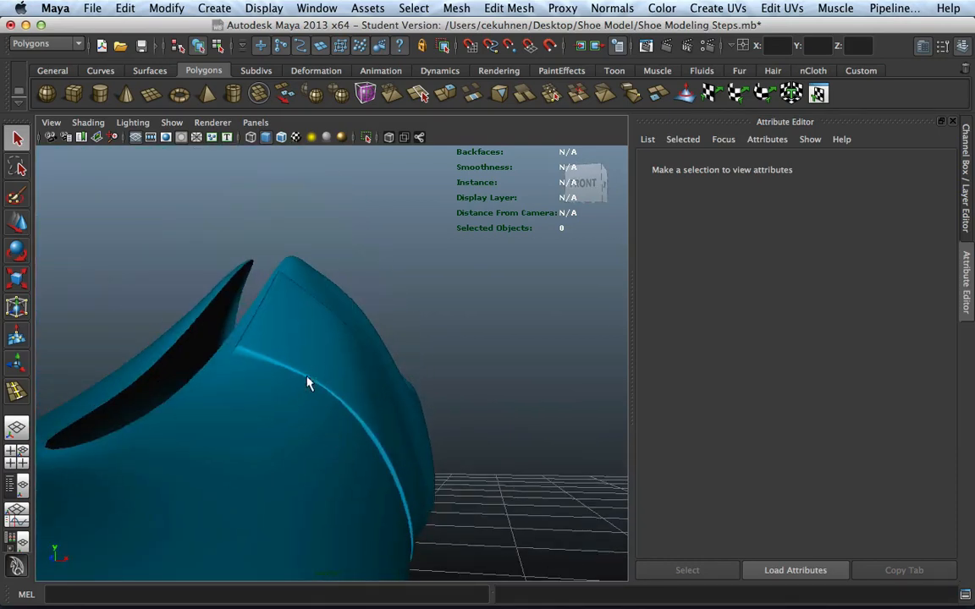
alt+drag(452, 464, 222, 466)
scroll(367, 406, down, 5)
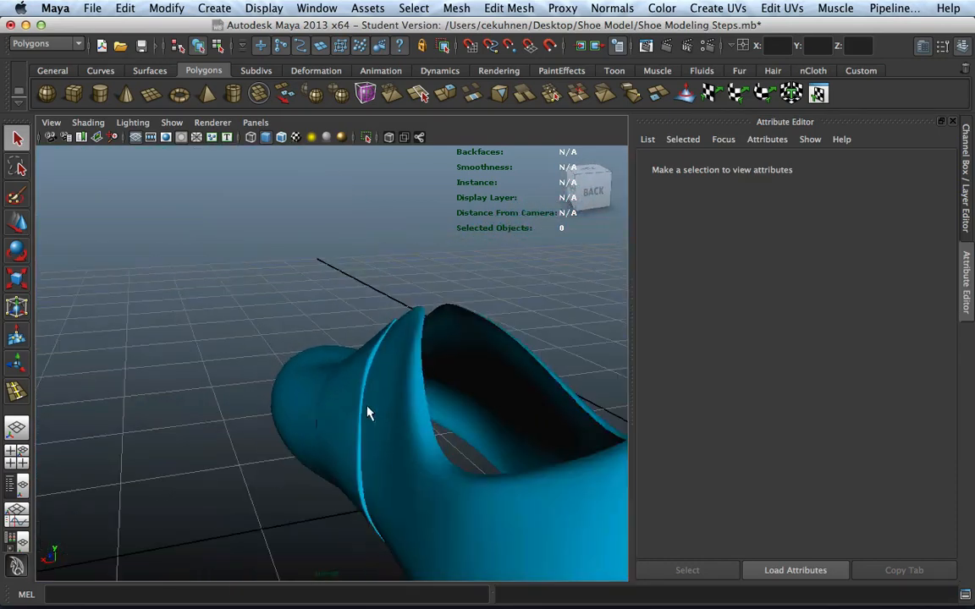
alt+middle_drag(367, 406, 386, 316)
alt+drag(386, 316, 420, 389)
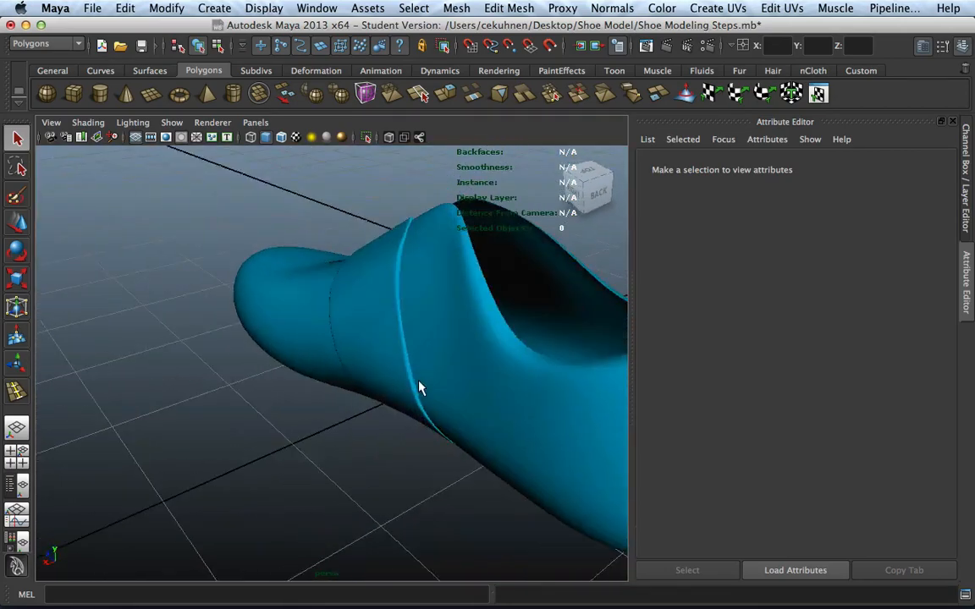
scroll(396, 395, down, 5)
scroll(213, 420, up, 5)
alt+drag(214, 420, 385, 399)
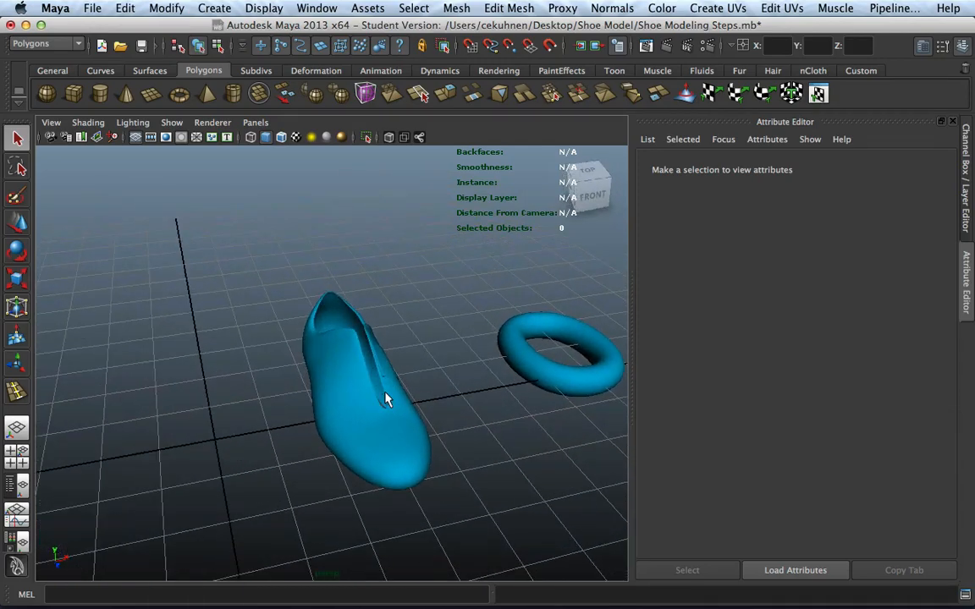
Show all hidden objects in the scene
click(166, 7)
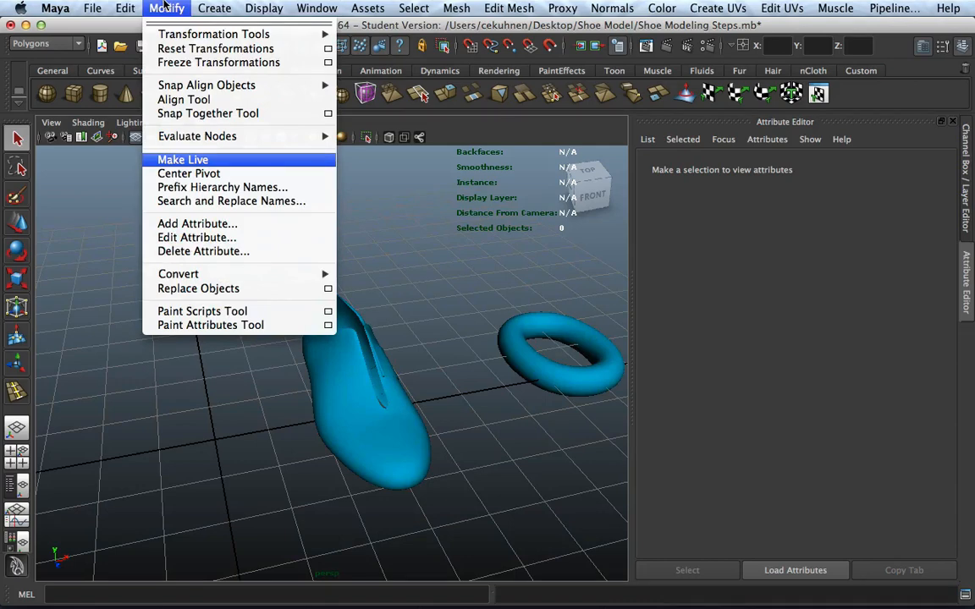
mouse_move(263, 7)
mouse_move(269, 100)
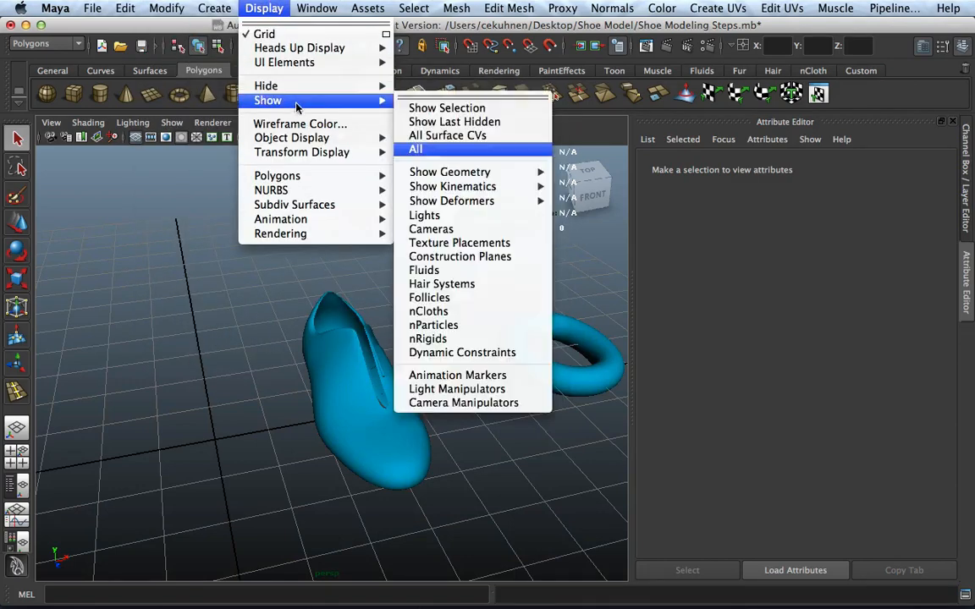
click(405, 147)
alt+drag(465, 457, 385, 479)
Delete two leftover objects from the scene, leaving the row of shoe models
click(359, 374)
key(Delete)
scroll(371, 407, down, 5)
click(365, 444)
key(Delete)
Select the overlay mesh on the finished laced shoe, display it smoothed and examine its toe, side and heel pieces
scroll(391, 472, up, 3)
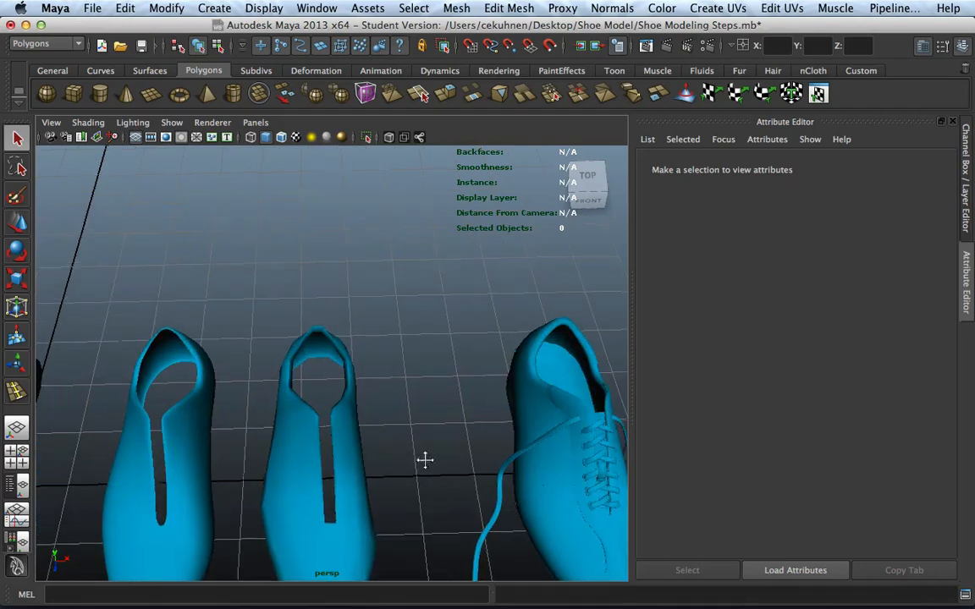
alt+middle_drag(424, 460, 275, 380)
scroll(387, 429, up, 3)
click(432, 437)
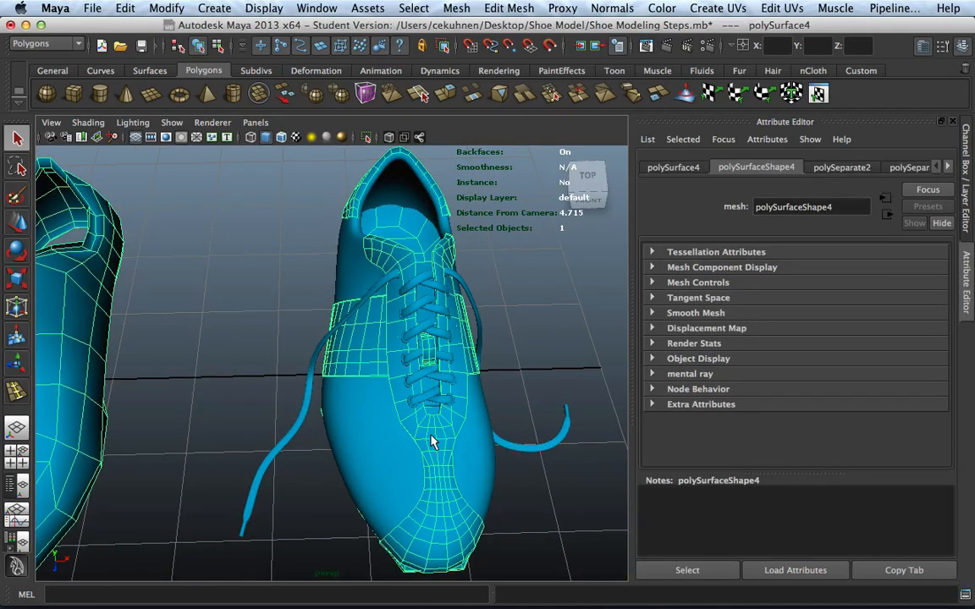
key(1)
alt+drag(434, 381, 516, 408)
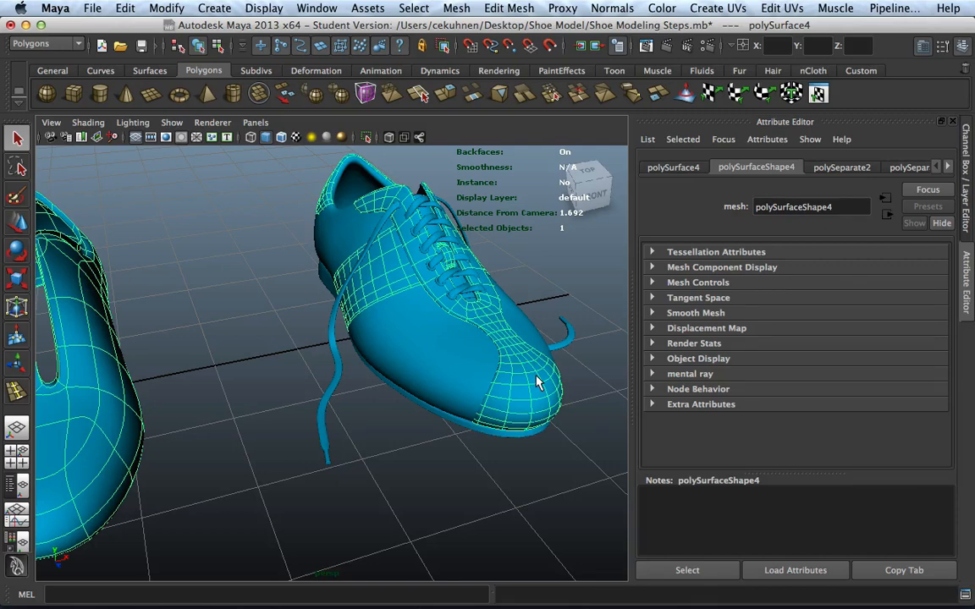
alt+drag(360, 229, 446, 244)
alt+middle_drag(442, 327, 355, 309)
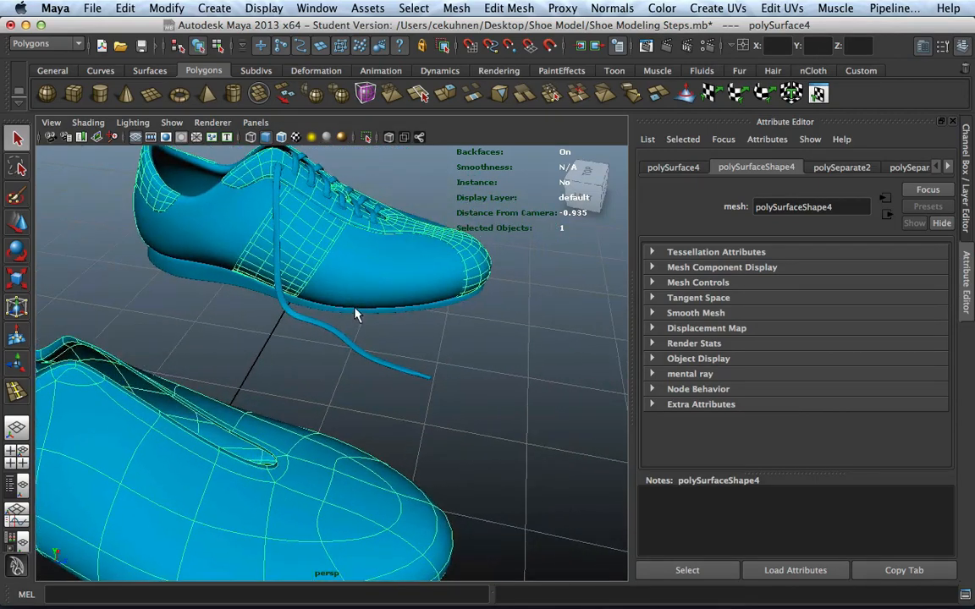
scroll(356, 309, down, 5)
alt+drag(369, 404, 292, 422)
Select the faces around the lacing slot and down over the toe on the shoe beside the laced one
right_drag(161, 331, 166, 375)
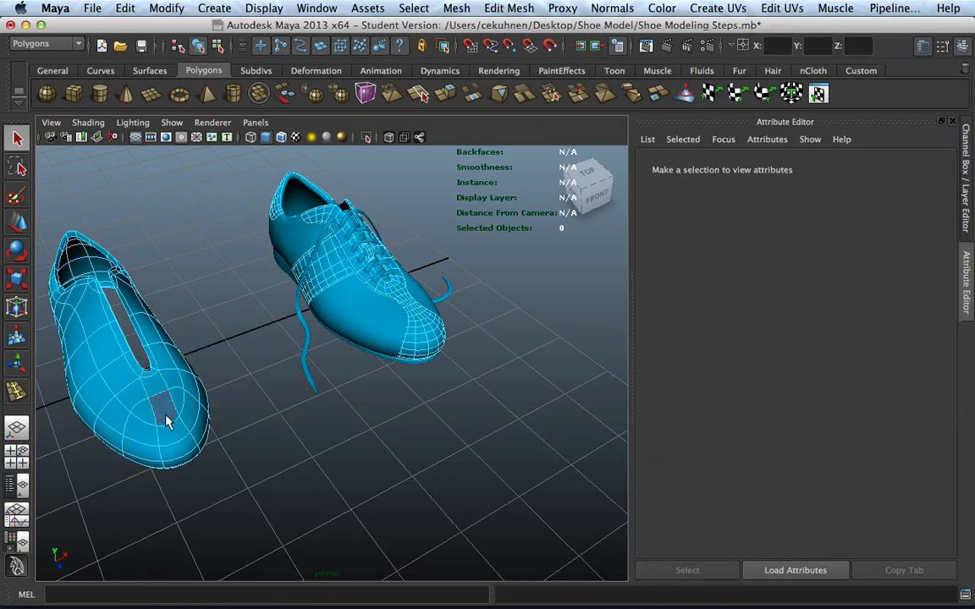
click(164, 410)
shift+click(156, 389)
shift+click(134, 357)
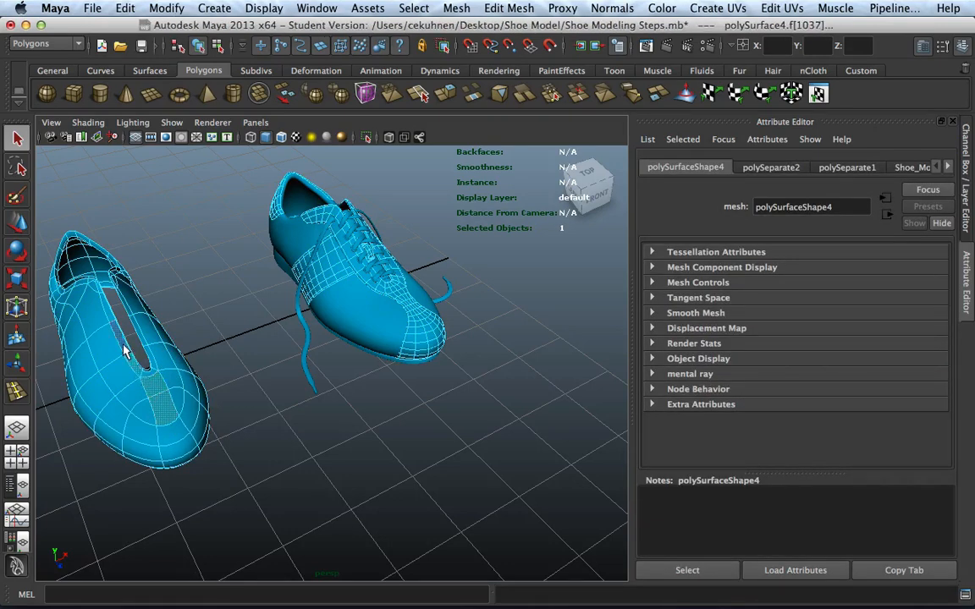
shift+click(124, 352)
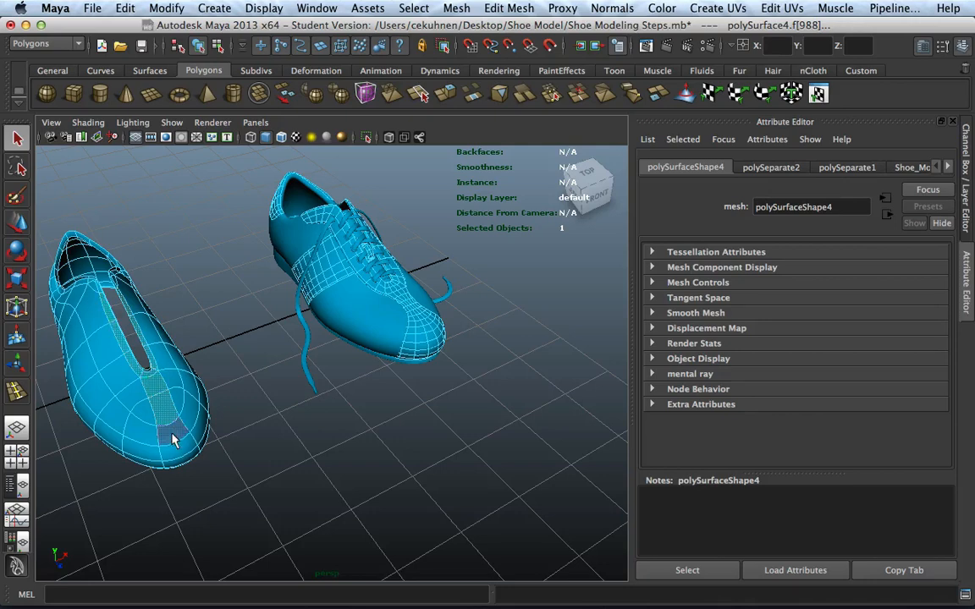
scroll(198, 466, up, 4)
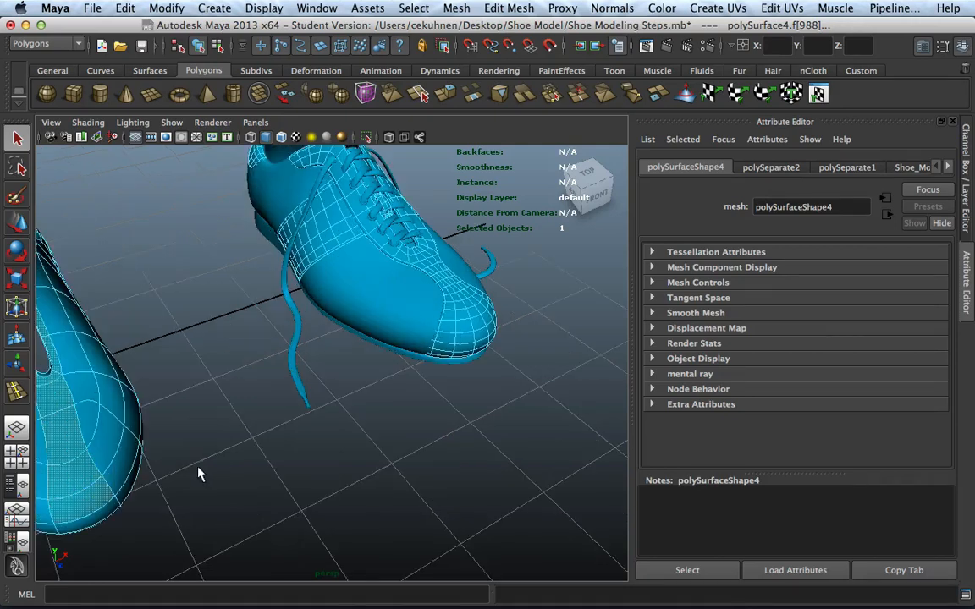
alt+drag(198, 467, 176, 379)
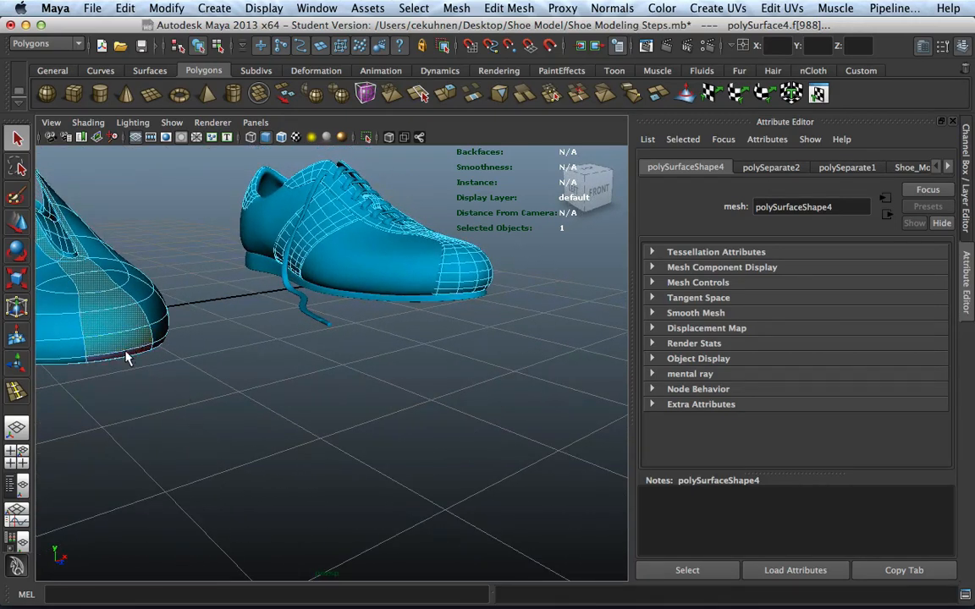
alt+drag(124, 326, 190, 377)
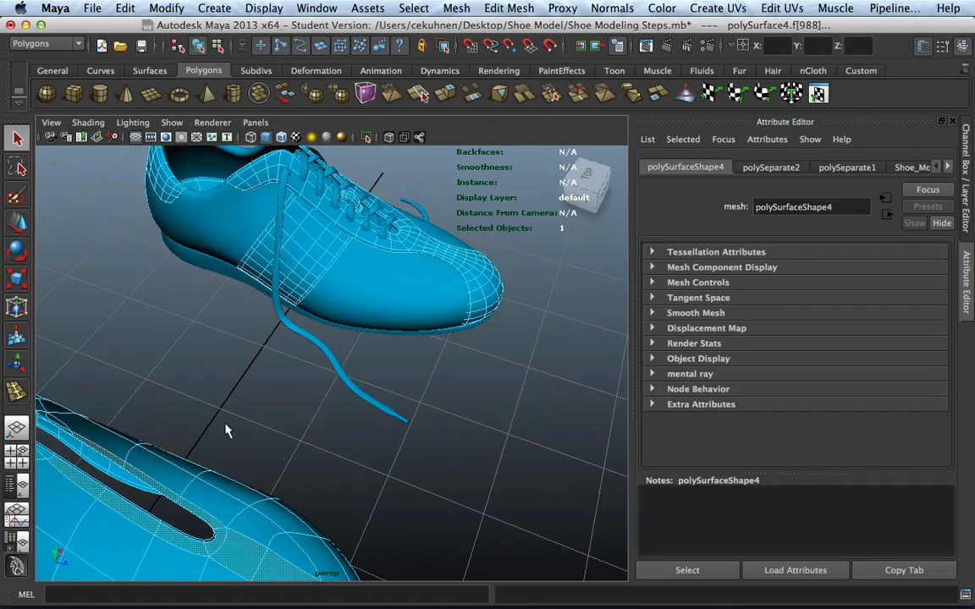
Look over the shoe opening and the row of shoes, and return the shoe mesh to object selection
scroll(225, 424, down, 4)
alt+middle_drag(226, 424, 379, 425)
scroll(378, 424, up, 6)
scroll(379, 424, down, 3)
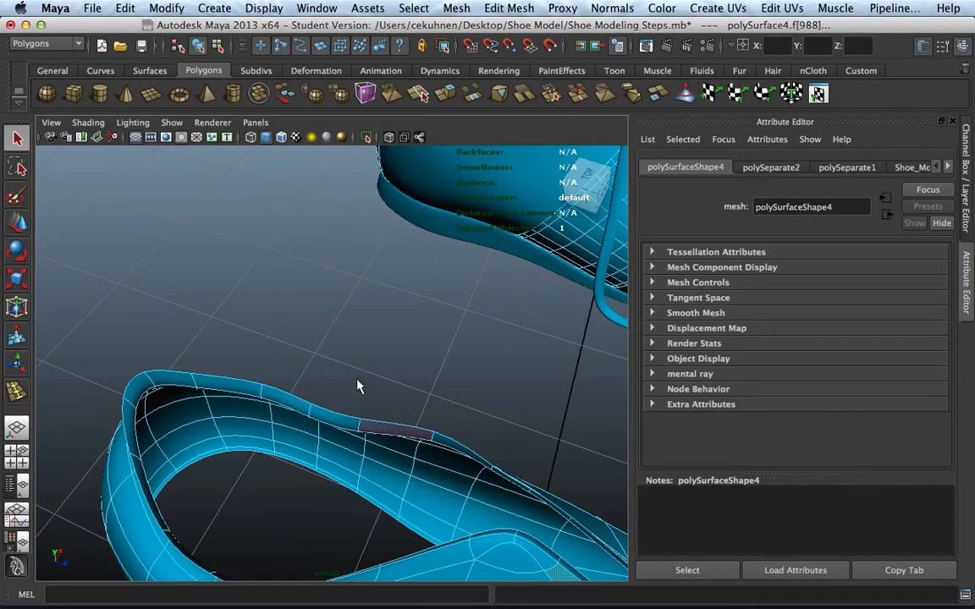
scroll(359, 388, down, 3)
alt+middle_drag(444, 442, 394, 303)
scroll(392, 306, down, 5)
alt+middle_drag(374, 398, 410, 364)
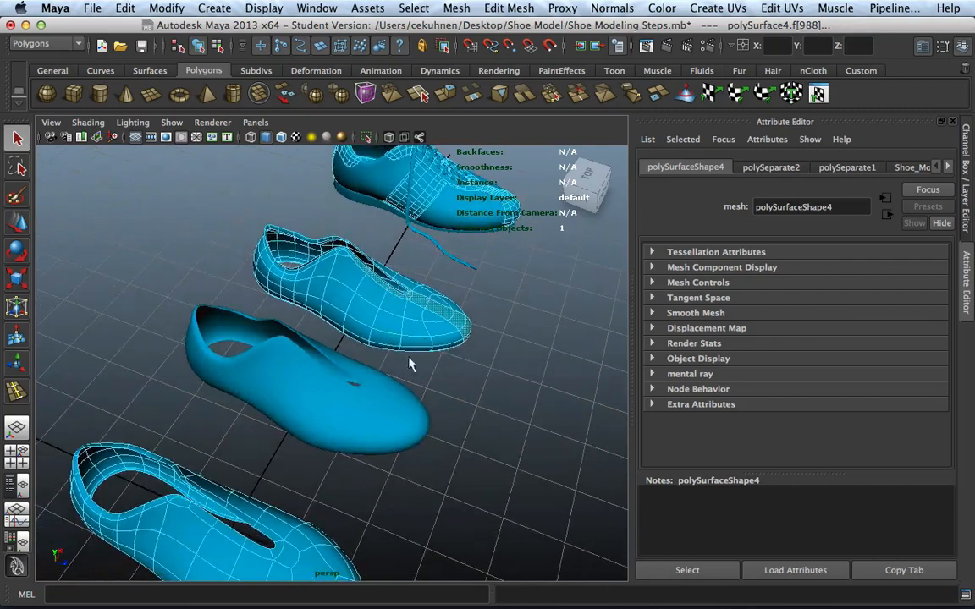
right_drag(419, 326, 451, 314)
Select the faces around the lacing slot and down the centre of the toe on the neighbouring shoe with the open slot
click(380, 398)
right_drag(380, 409, 382, 371)
scroll(361, 380, up, 5)
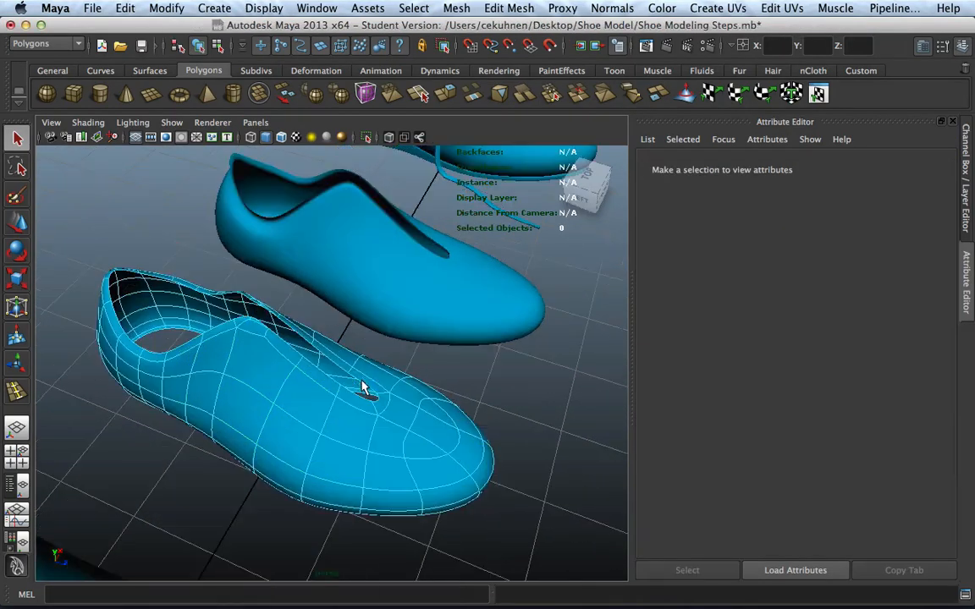
click(382, 402)
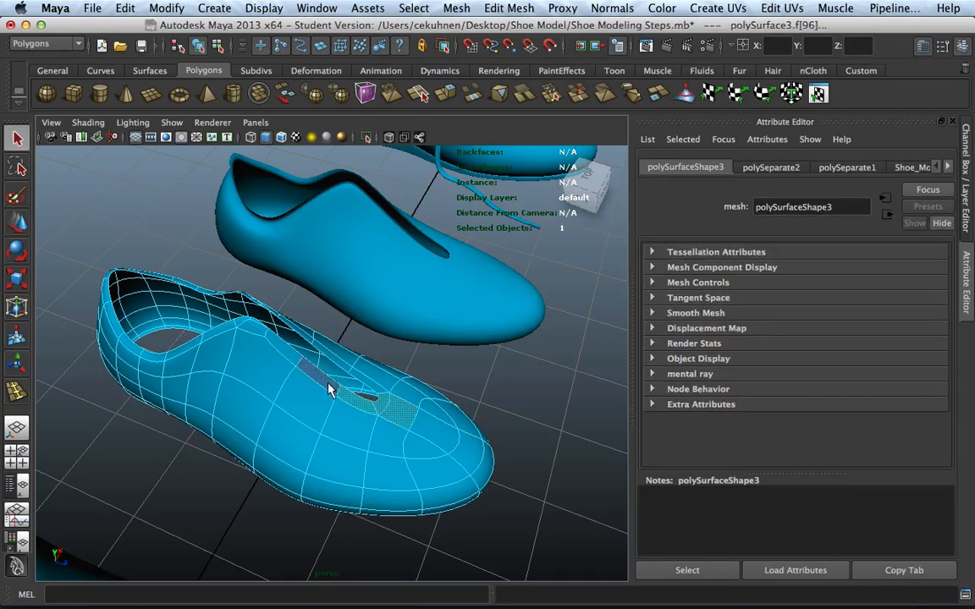
shift+click(328, 383)
shift+click(290, 352)
shift+click(341, 366)
shift+click(369, 384)
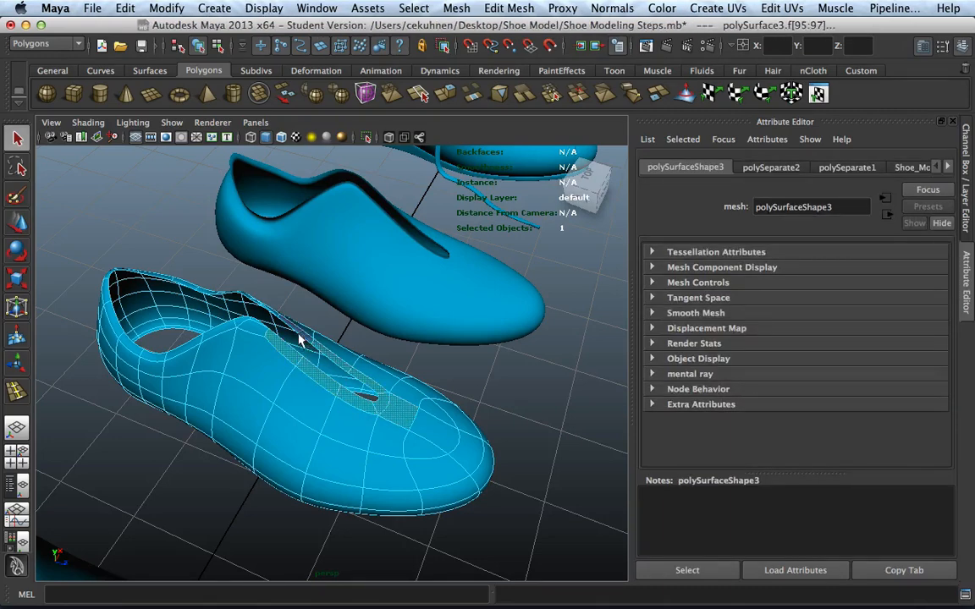
shift+click(300, 335)
shift+click(428, 430)
shift+click(466, 452)
shift+click(492, 471)
alt+drag(535, 461, 318, 383)
alt+middle_drag(224, 327, 368, 441)
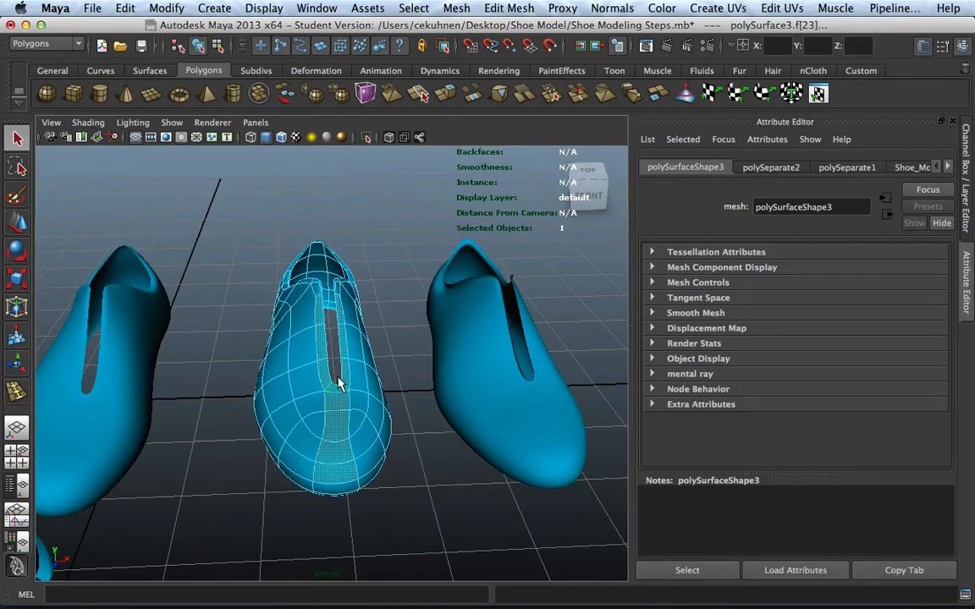
Return the shoe to object selection and duplicate its mesh in place
right_drag(338, 378, 379, 312)
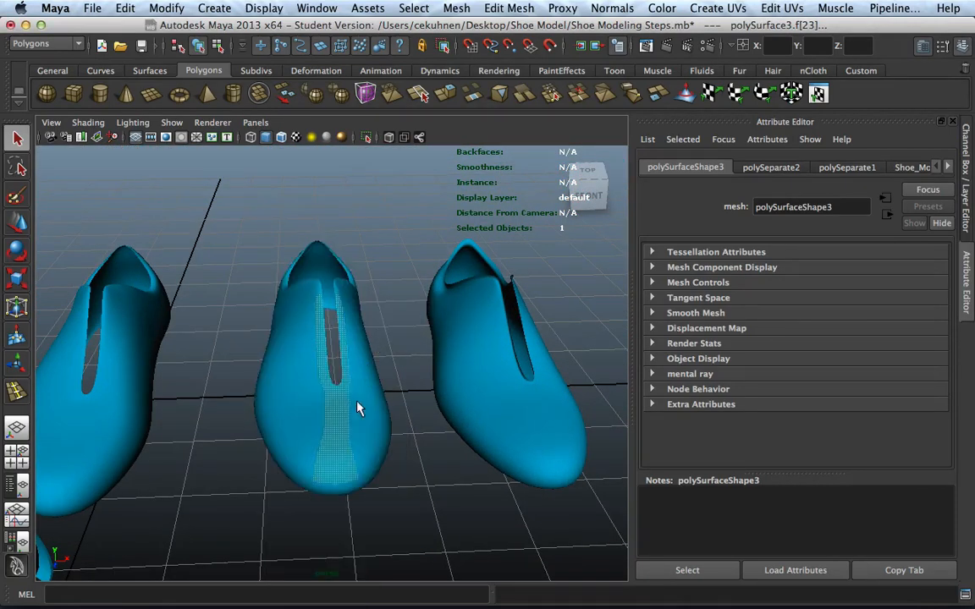
click(378, 427)
key(ctrl+d)
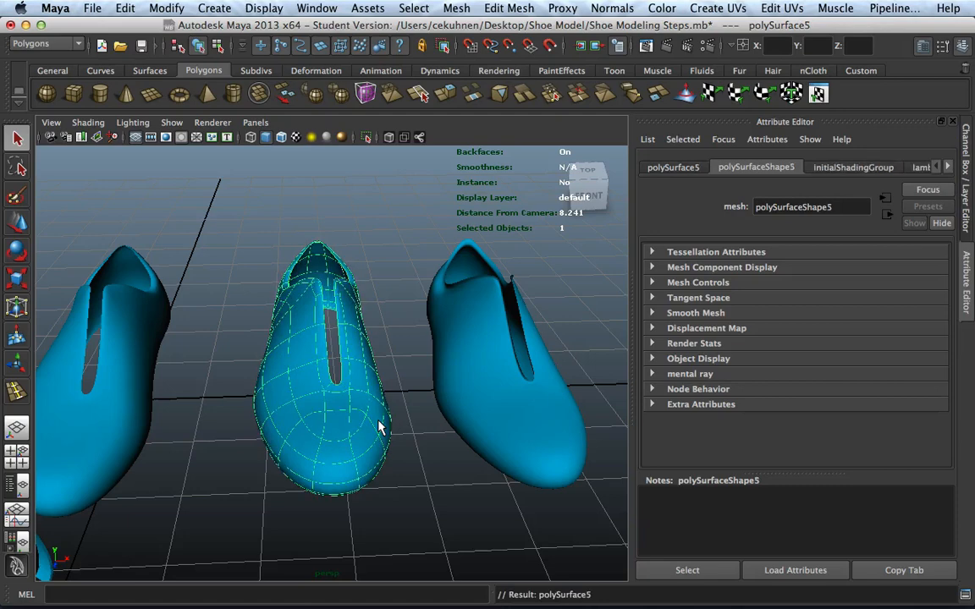
Delete the upper faces on both sides of the lacing slot and toe from the original shoe mesh, keeping the centre strip
right_drag(370, 416, 365, 372)
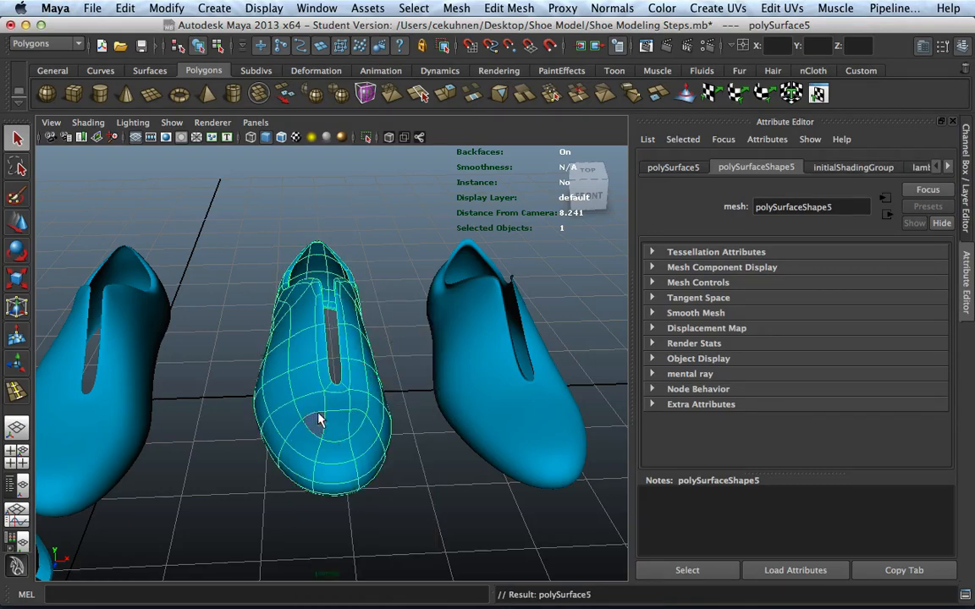
click(322, 369)
shift+click(322, 332)
shift+click(322, 313)
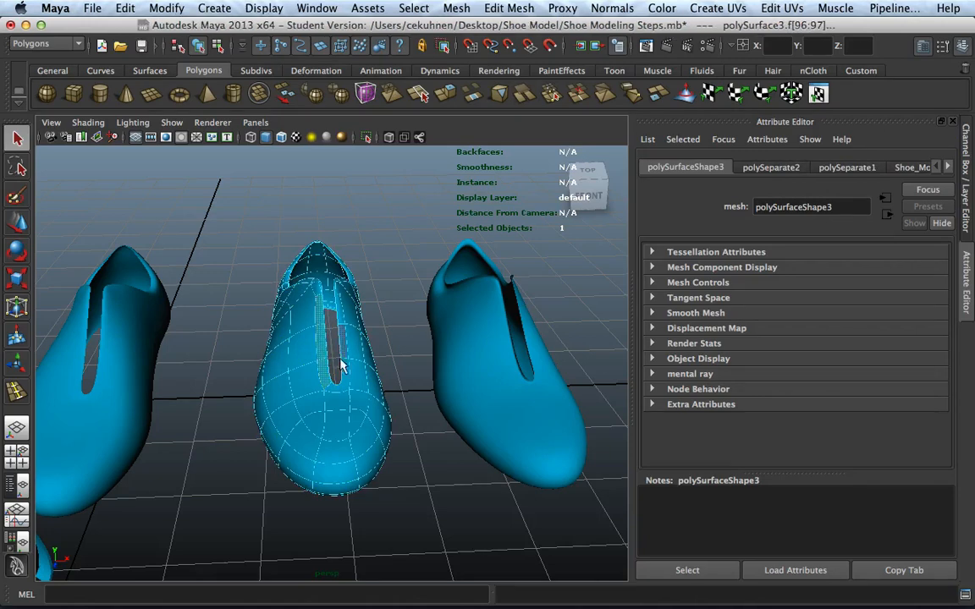
click(314, 418)
shift+click(305, 405)
shift+click(286, 412)
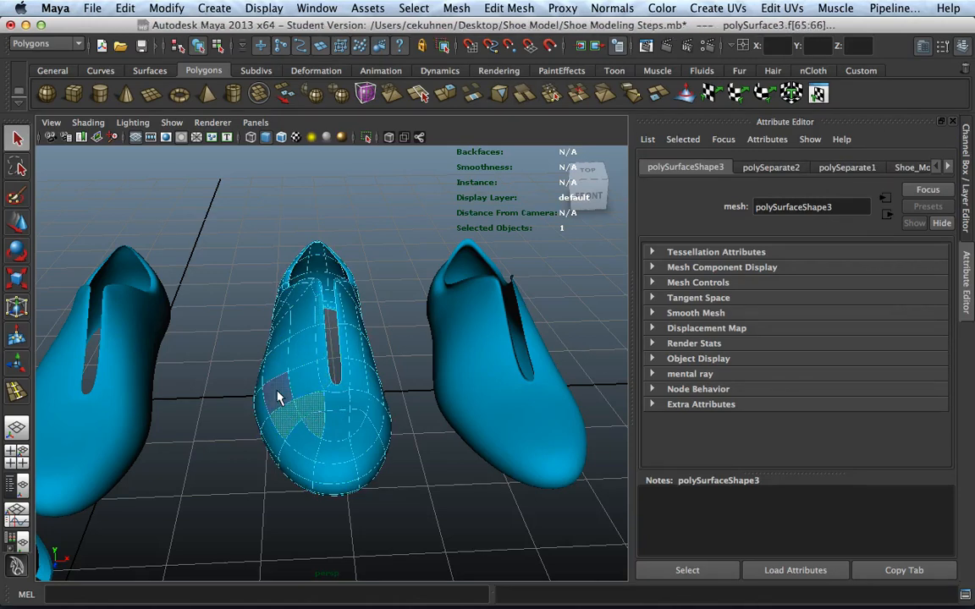
shift+click(279, 397)
shift+click(292, 354)
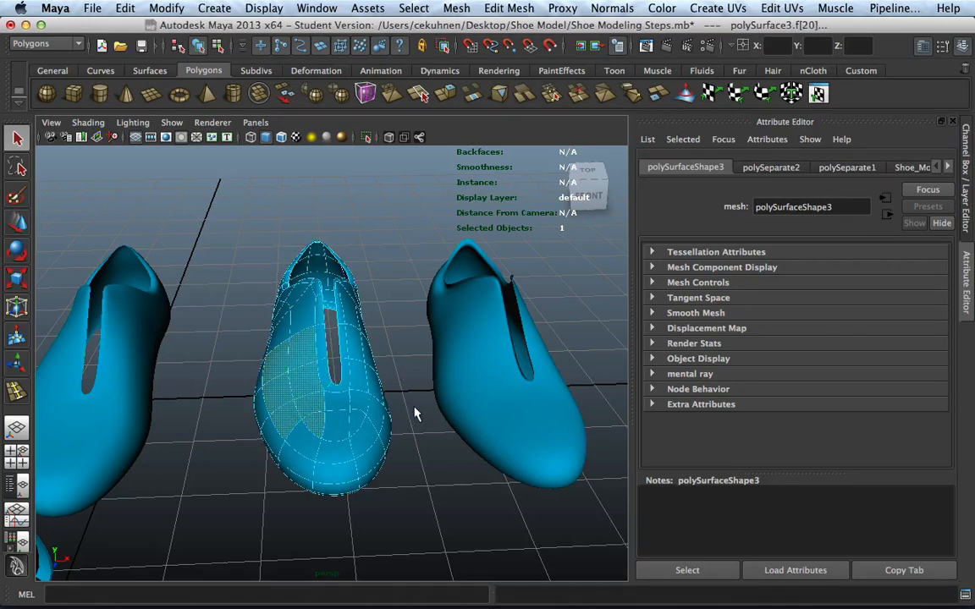
alt+drag(415, 414, 316, 474)
shift+click(286, 446)
shift+click(296, 413)
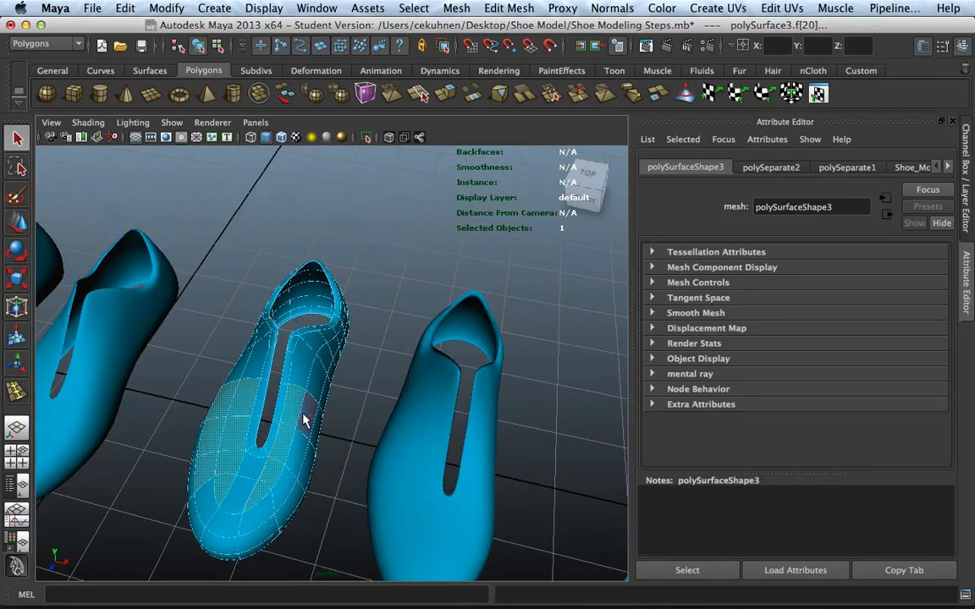
shift+click(306, 419)
shift+click(298, 456)
shift+click(270, 507)
click(311, 508)
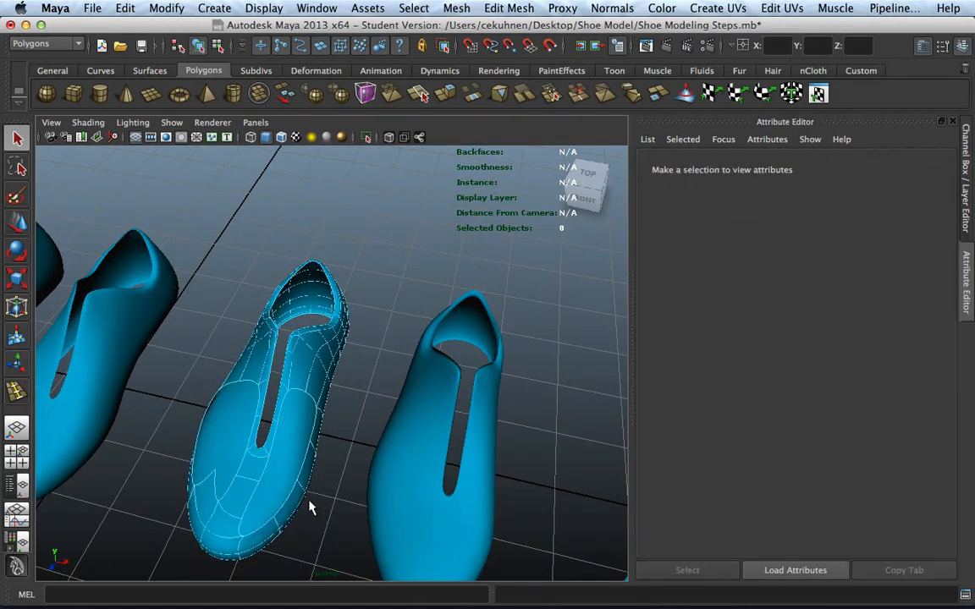
Delete the leftover faces beside the centre strip on both sides of the toe, including the lower toe-edge faces
alt+drag(278, 481, 372, 449)
click(425, 384)
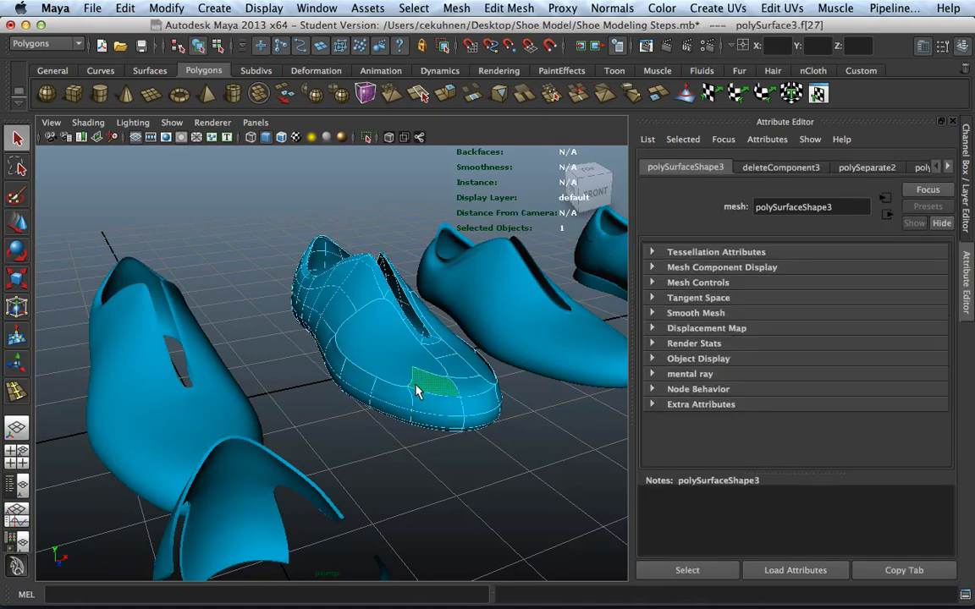
key(Delete)
double_click(408, 398)
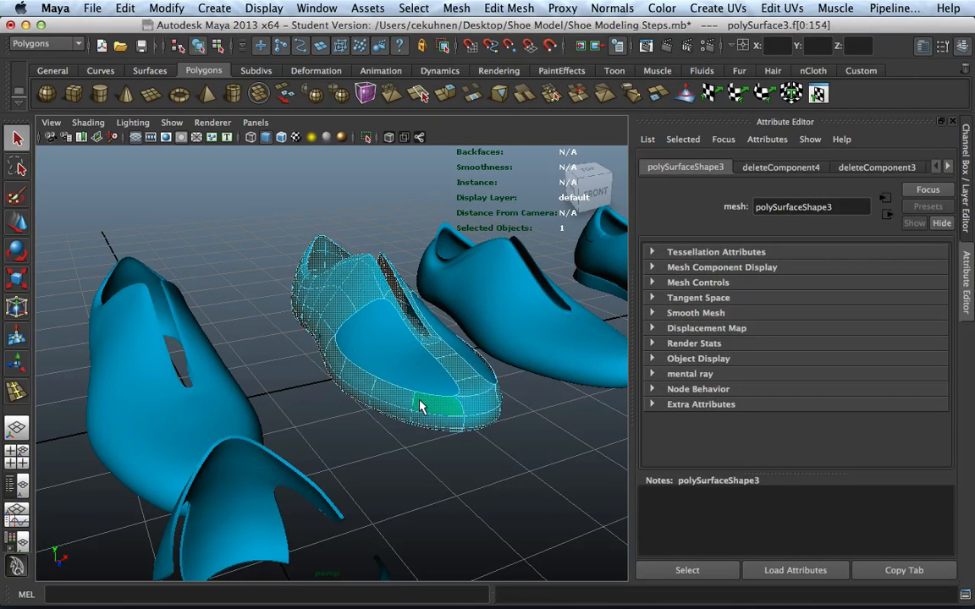
click(421, 403)
shift+click(428, 418)
key(Delete)
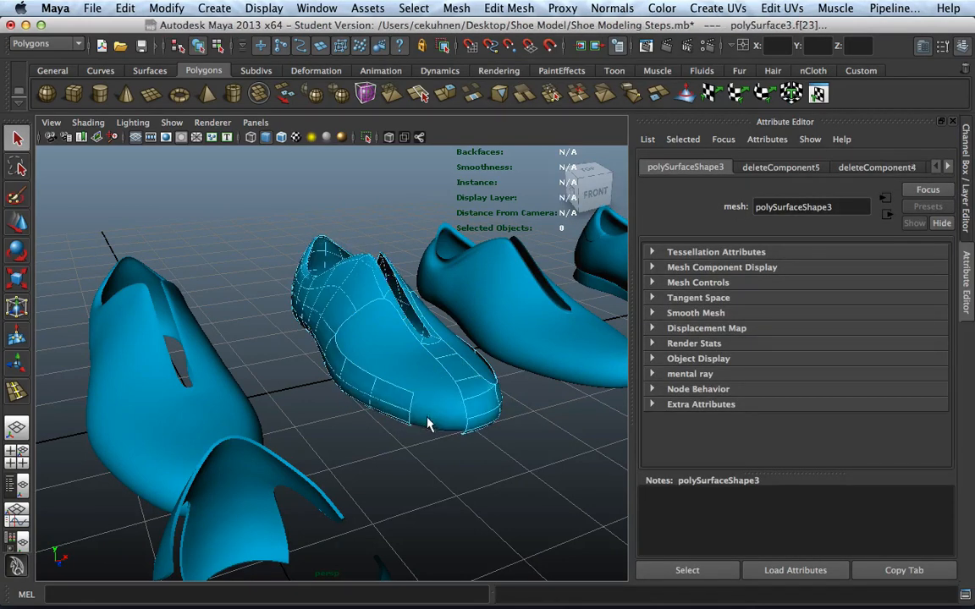
alt+drag(464, 403, 339, 415)
click(210, 454)
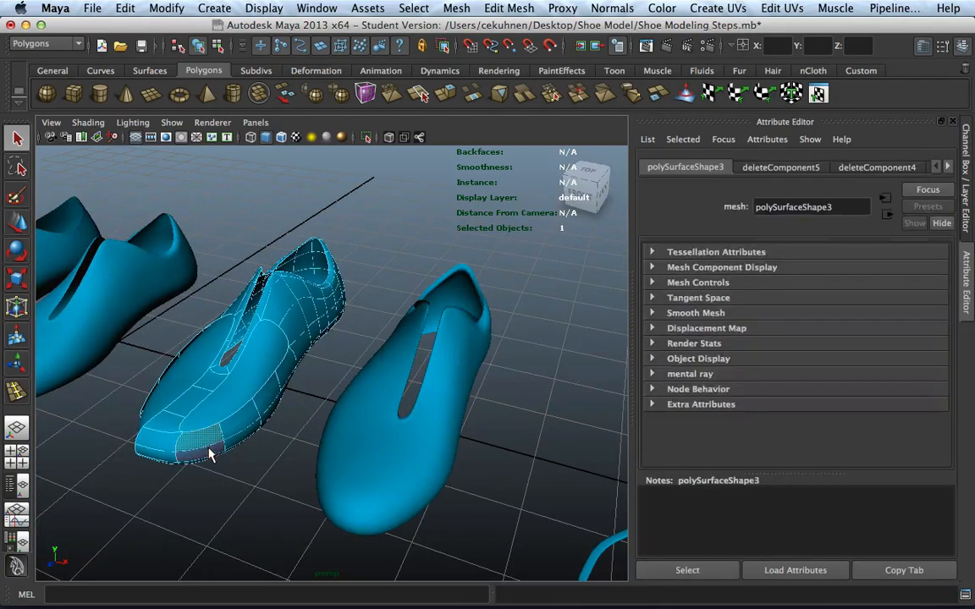
key(Delete)
Delete the face loop below the collar and the remaining lower side, heel and inner faces of the original shoe mesh
alt+drag(218, 453, 418, 412)
scroll(418, 412, up, 5)
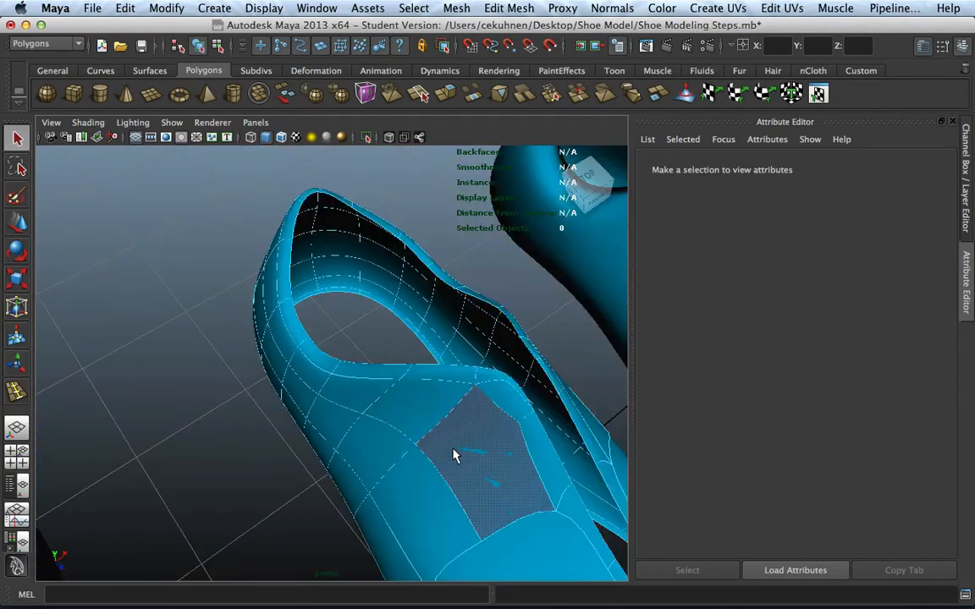
double_click(427, 418)
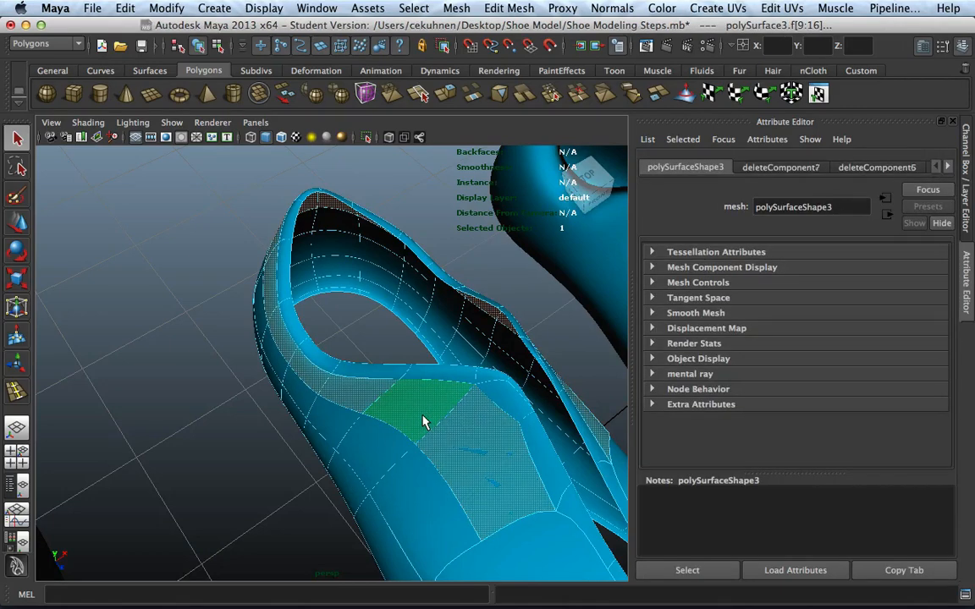
key(Delete)
alt+drag(415, 503, 435, 437)
double_click(481, 406)
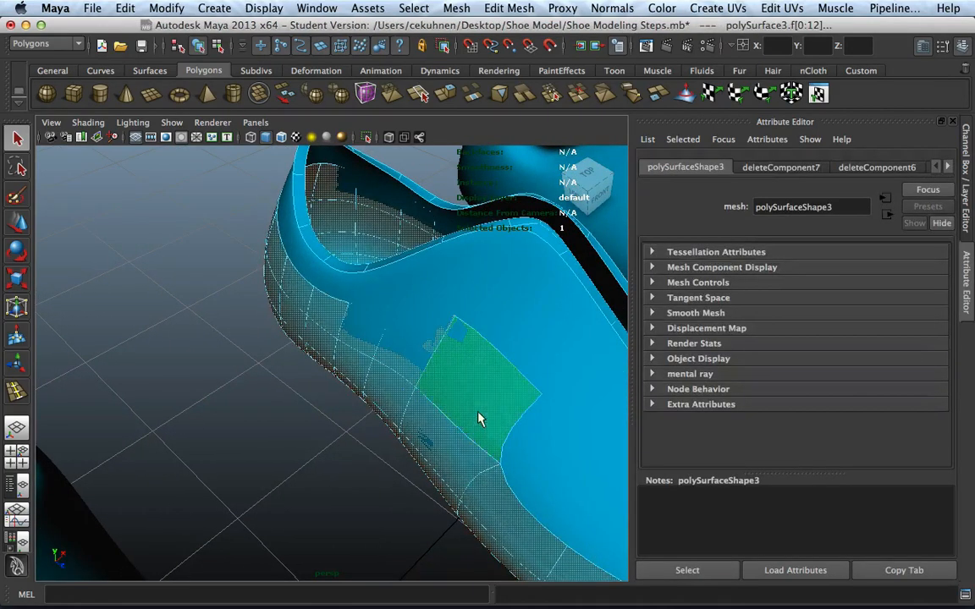
scroll(462, 449, down, 3)
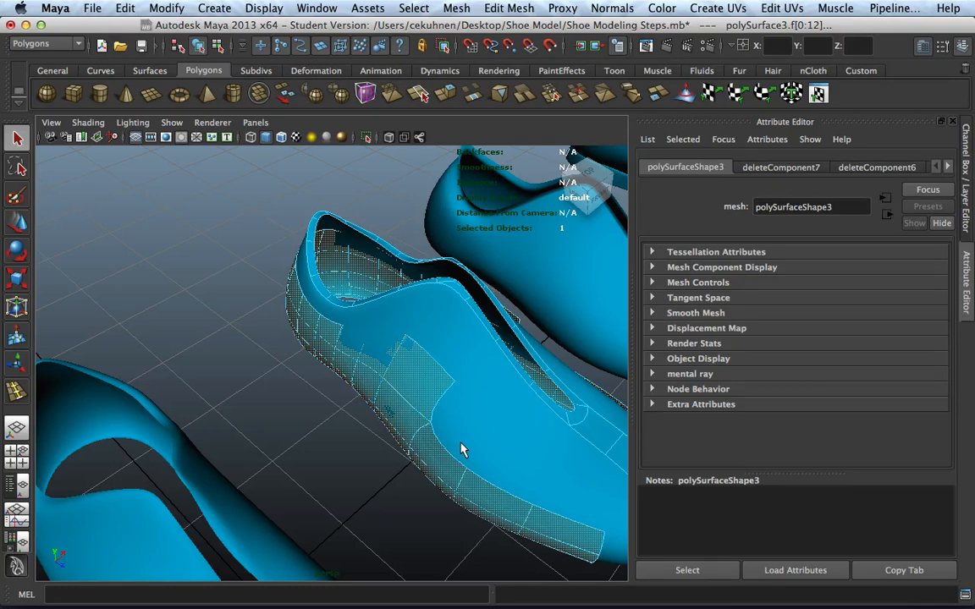
key(Delete)
Delete the collar rim faces around the heel opening, leaving the strip along the front of the collar, slot and toe
alt+drag(522, 423, 370, 420)
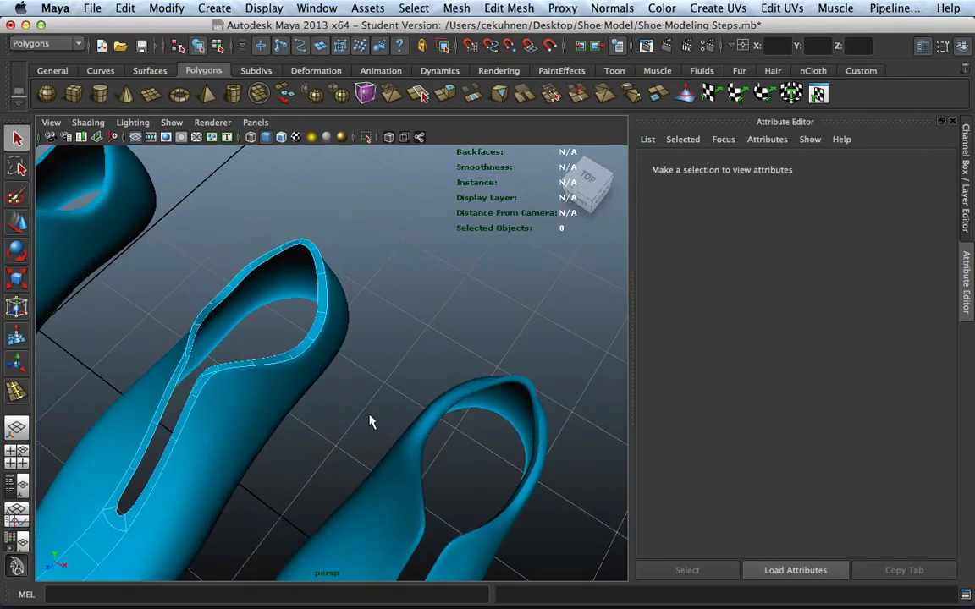
click(307, 348)
shift+click(318, 332)
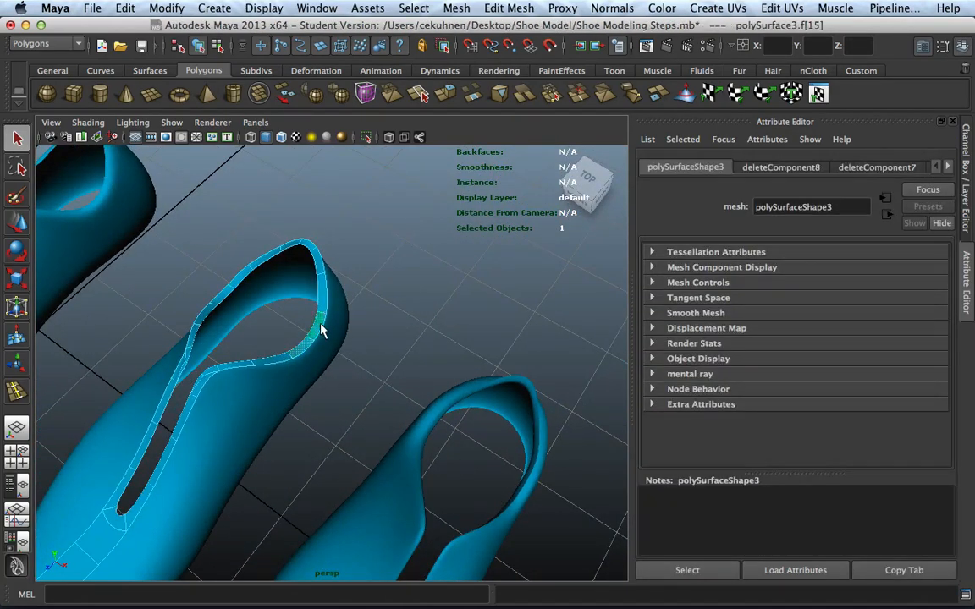
shift+click(322, 301)
shift+click(323, 257)
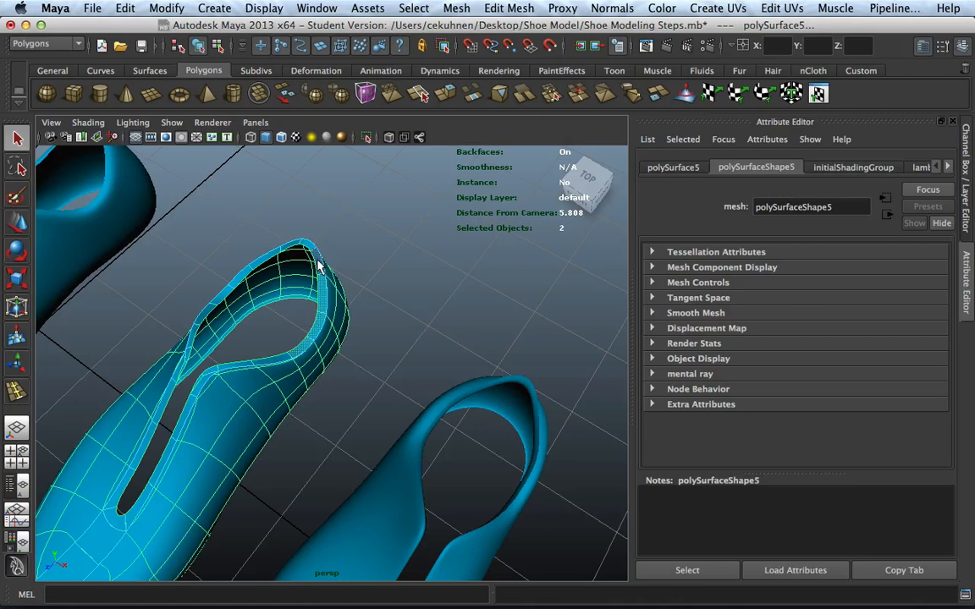
click(306, 352)
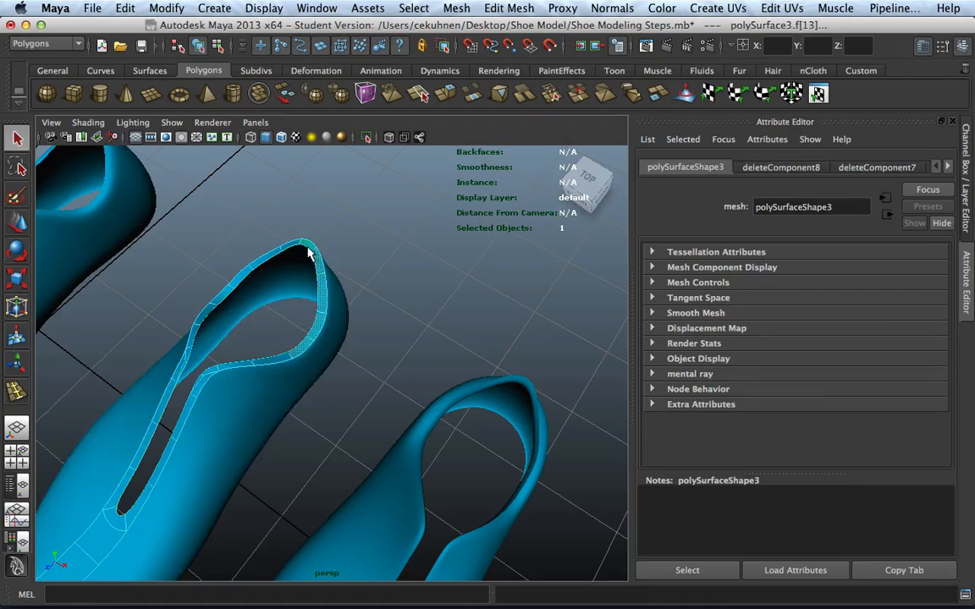
shift+click(268, 263)
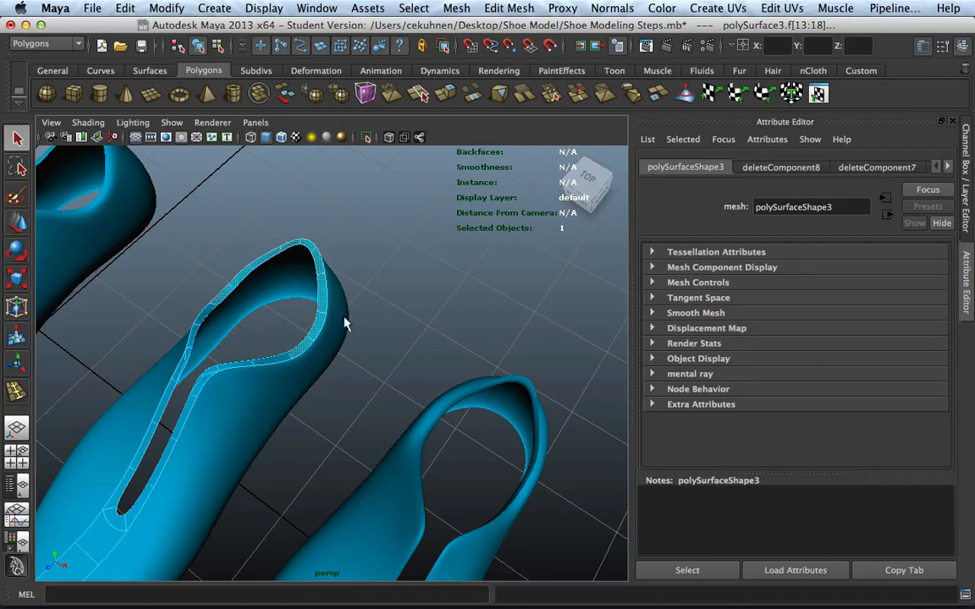
key(Delete)
Select a collar-end face of the strip and compare the strip's shape with the finished laced shoe
click(282, 367)
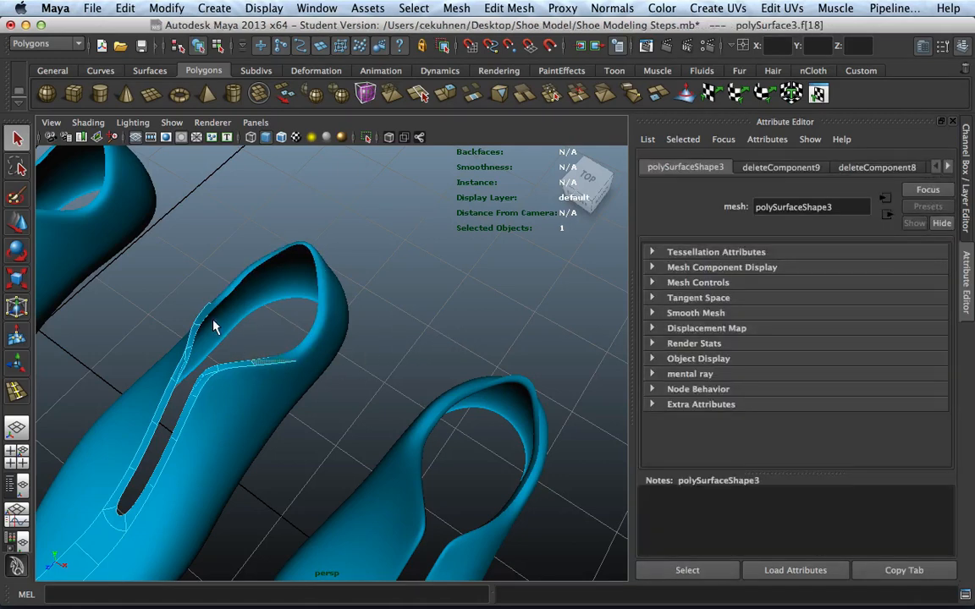
alt+drag(449, 401, 409, 361)
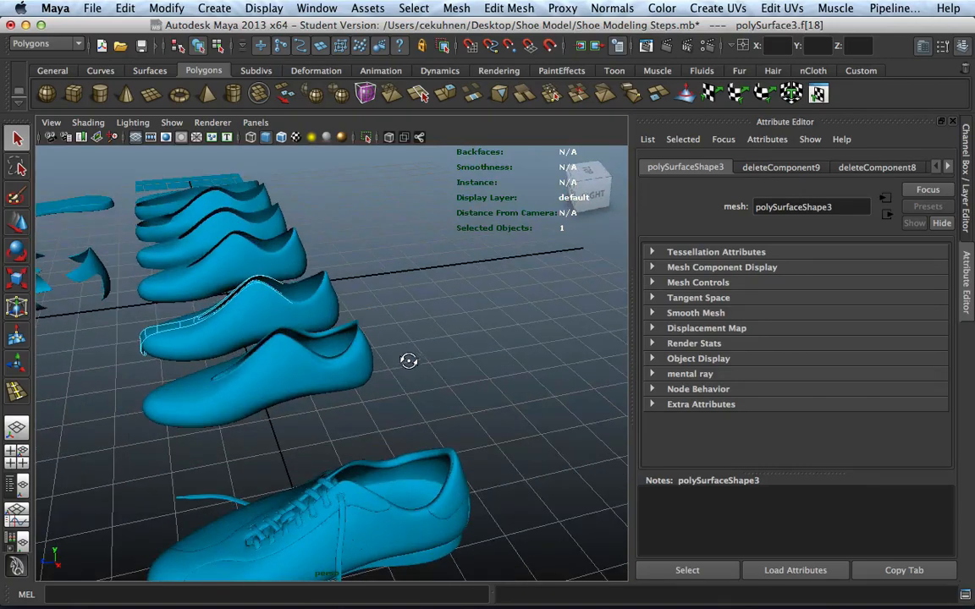
alt+drag(292, 299, 392, 322)
scroll(332, 345, up, 5)
alt+drag(329, 342, 383, 400)
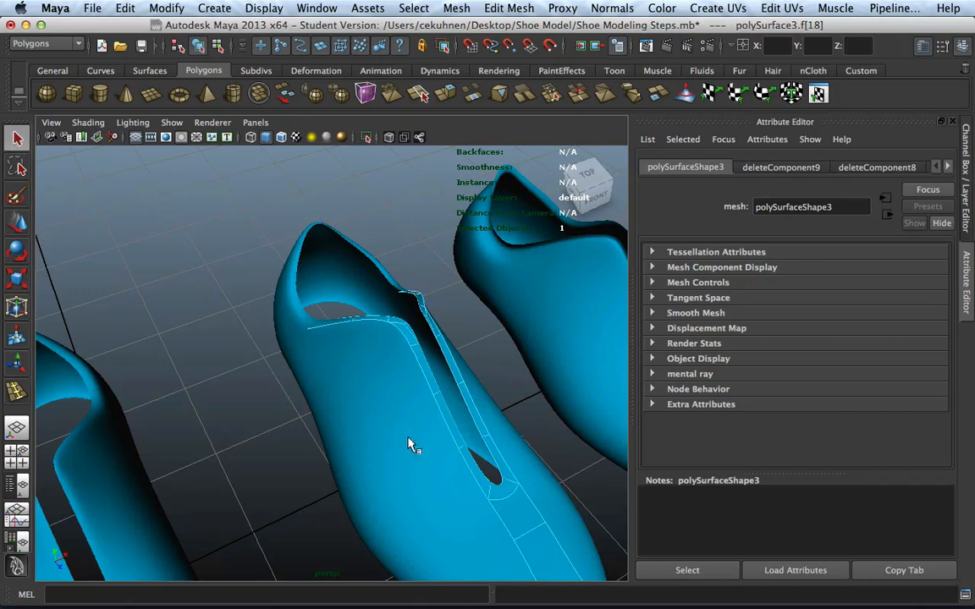
Switch the strip to edge selection and select its inner border edges around the lacing slot
right_click(513, 330)
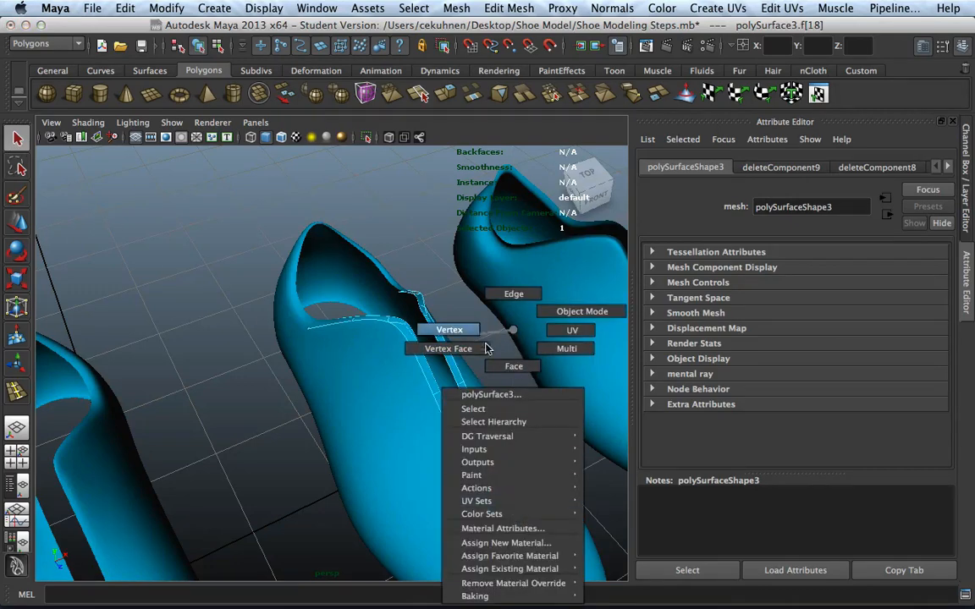
click(512, 296)
double_click(464, 400)
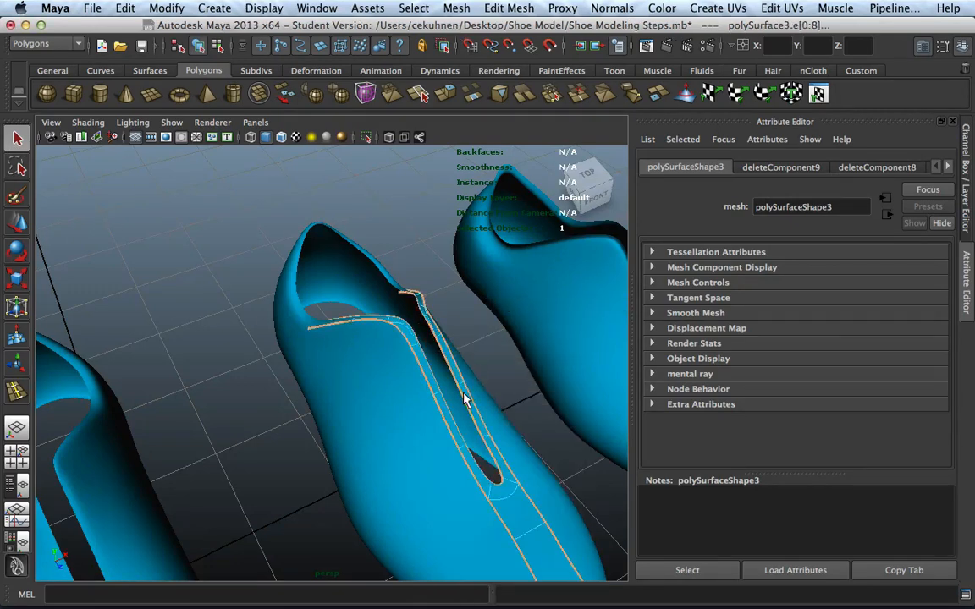
click(498, 458)
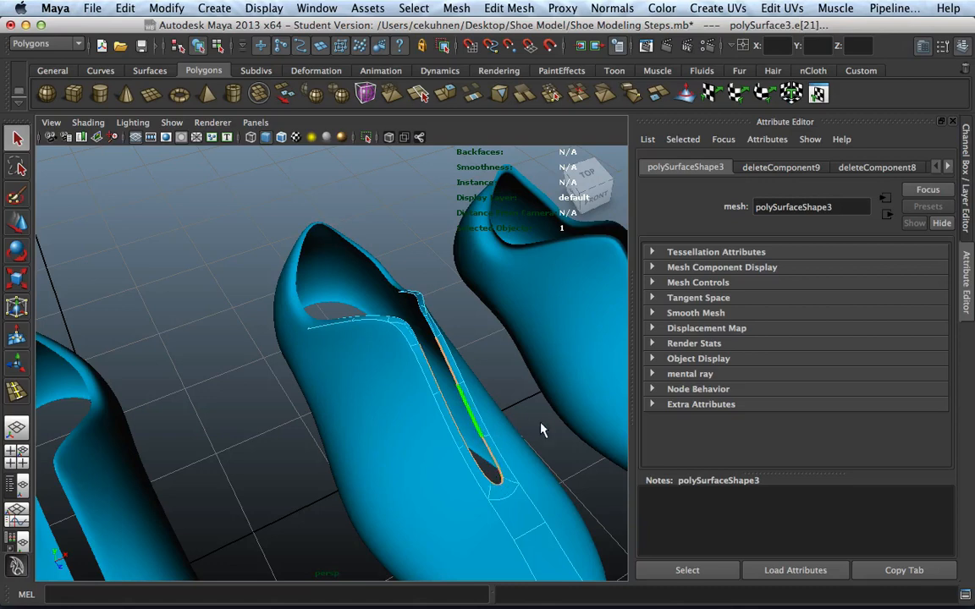
alt+drag(540, 429, 577, 361)
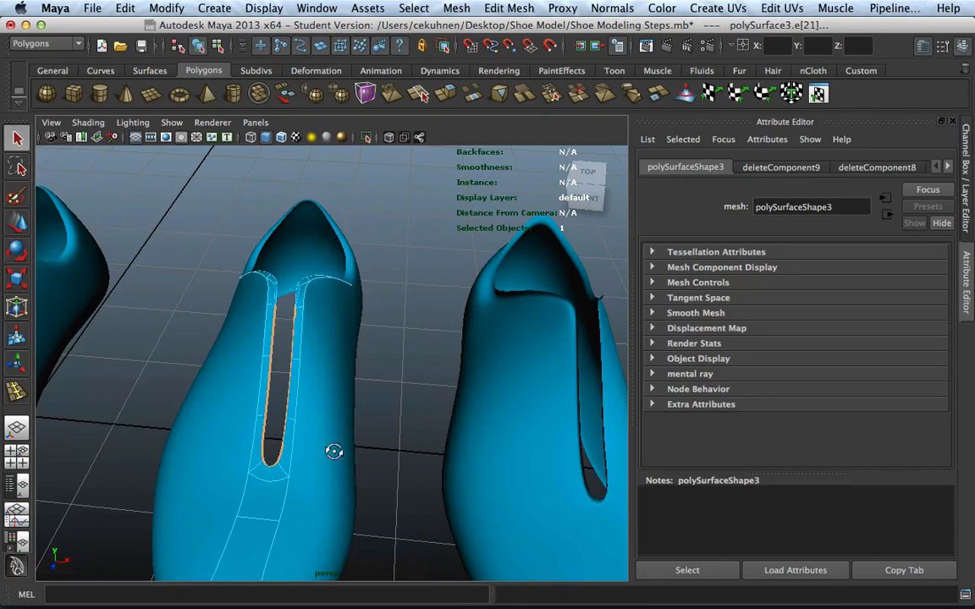
alt+drag(333, 451, 333, 440)
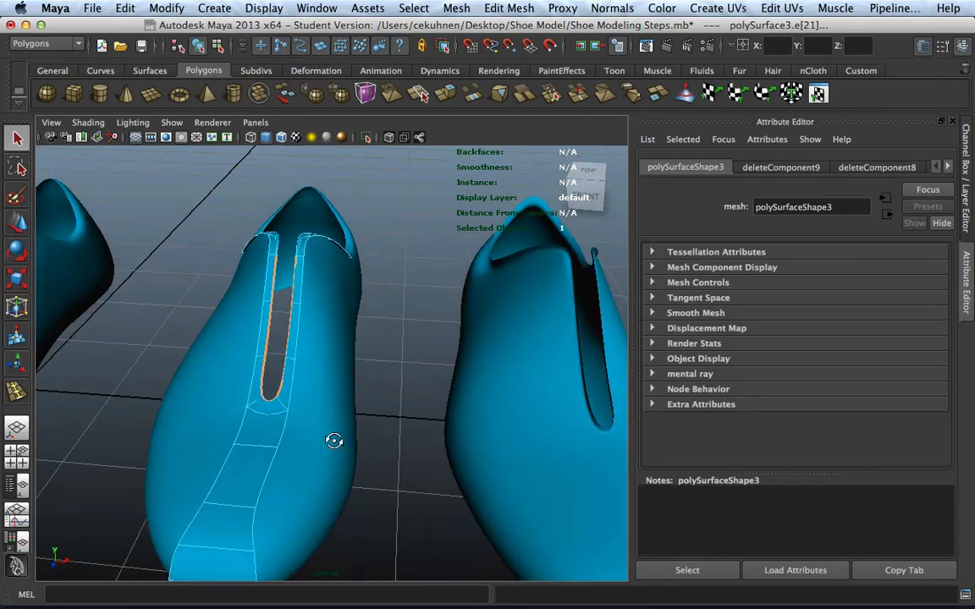
Return to object selection and select the duplicated full shoe mesh beneath the strip
click(299, 337)
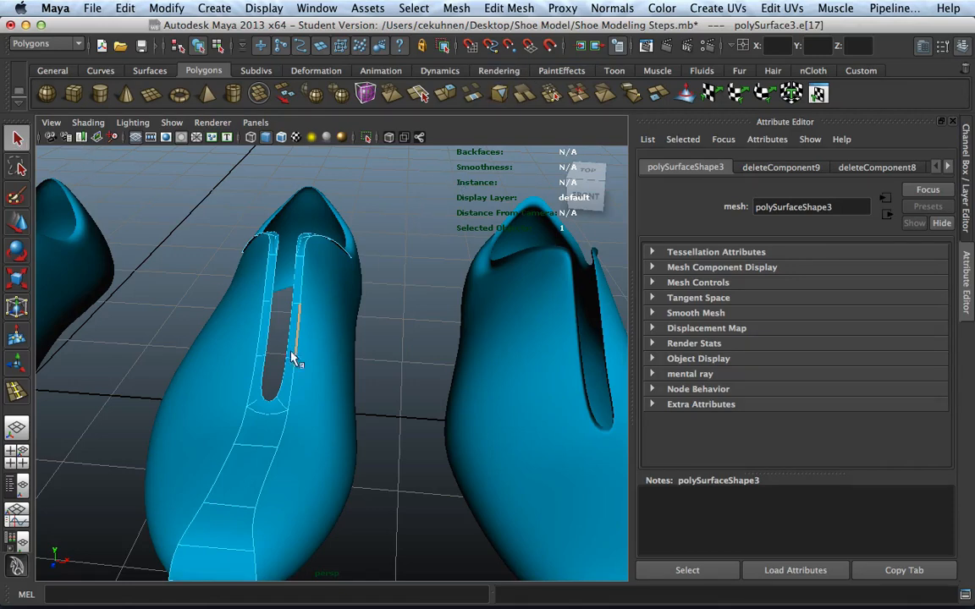
mouse_move(330, 328)
right_down()
mouse_move(390, 318)
mouse_move(334, 327)
right_up()
click(344, 336)
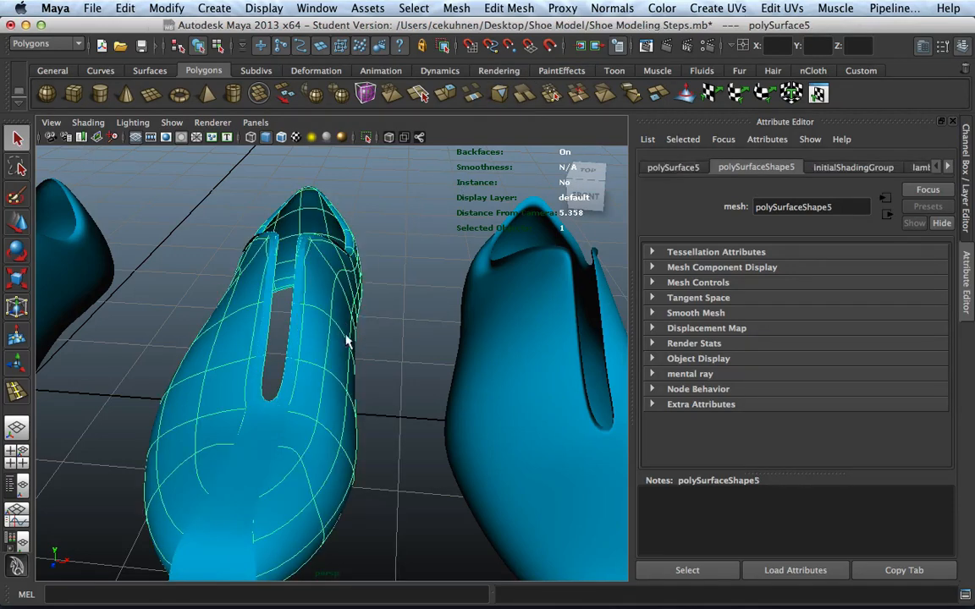
Switch the overlay strip to vertex editing and move an outer border vertex beside the lacing slot outward to widen the strip
click(551, 46)
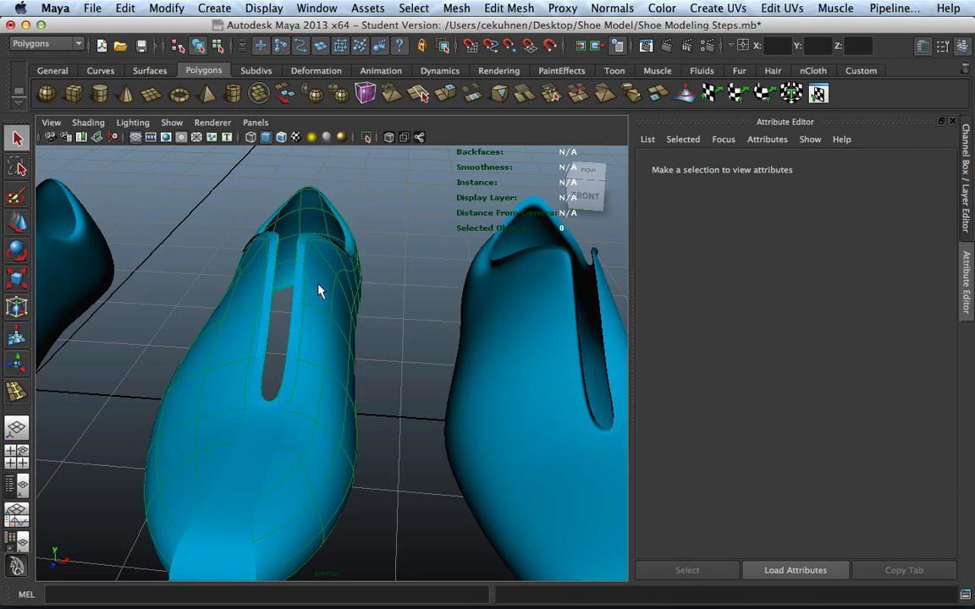
click(318, 290)
right_drag(299, 291, 259, 296)
click(301, 305)
alt+drag(347, 281, 345, 354)
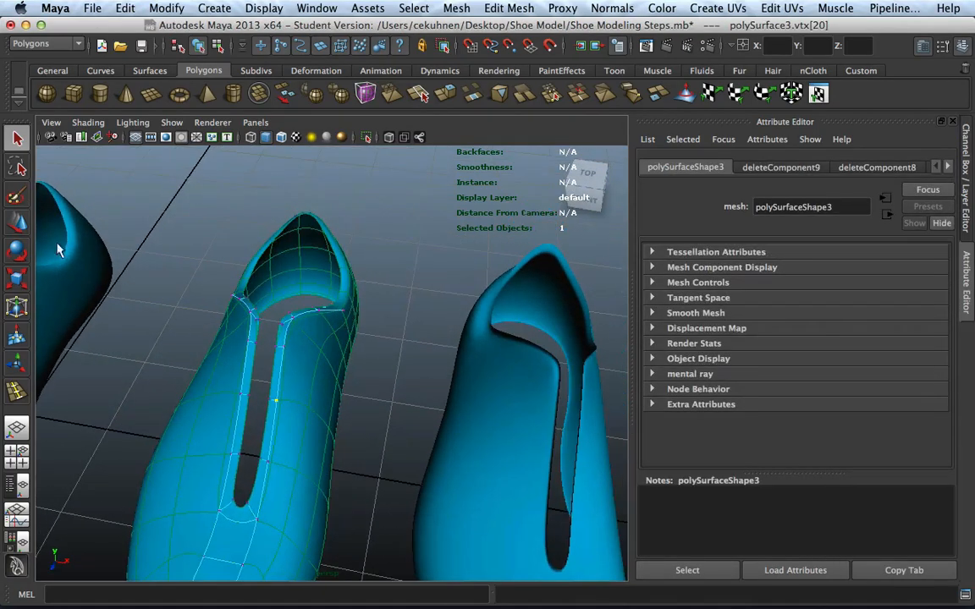
click(16, 223)
scroll(263, 348, up, 5)
alt+drag(267, 352, 303, 359)
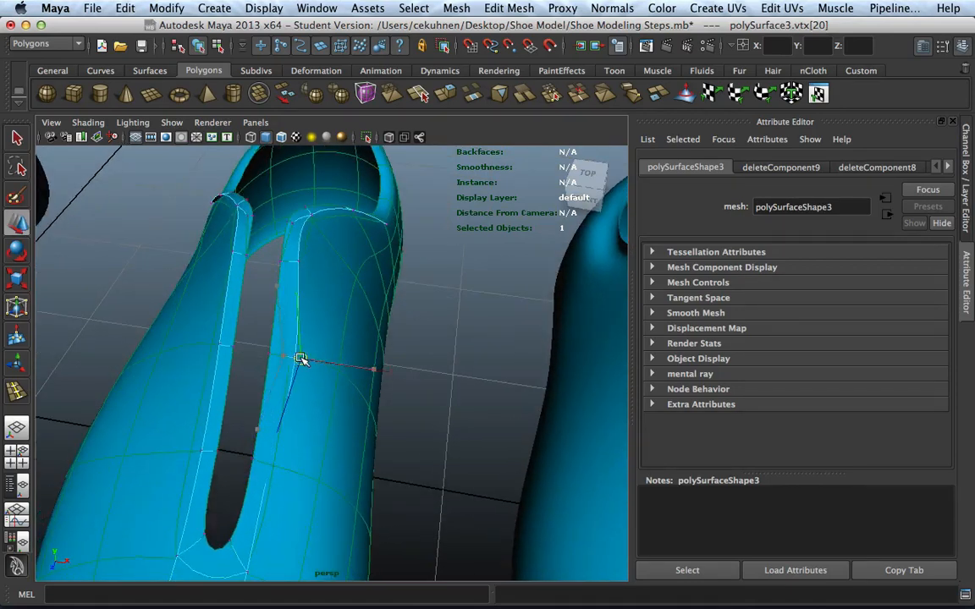
Move the strip's outer border vertices around the toe end of the lacing slot outward
click(280, 468)
alt+drag(289, 469, 277, 375)
click(267, 363)
click(191, 353)
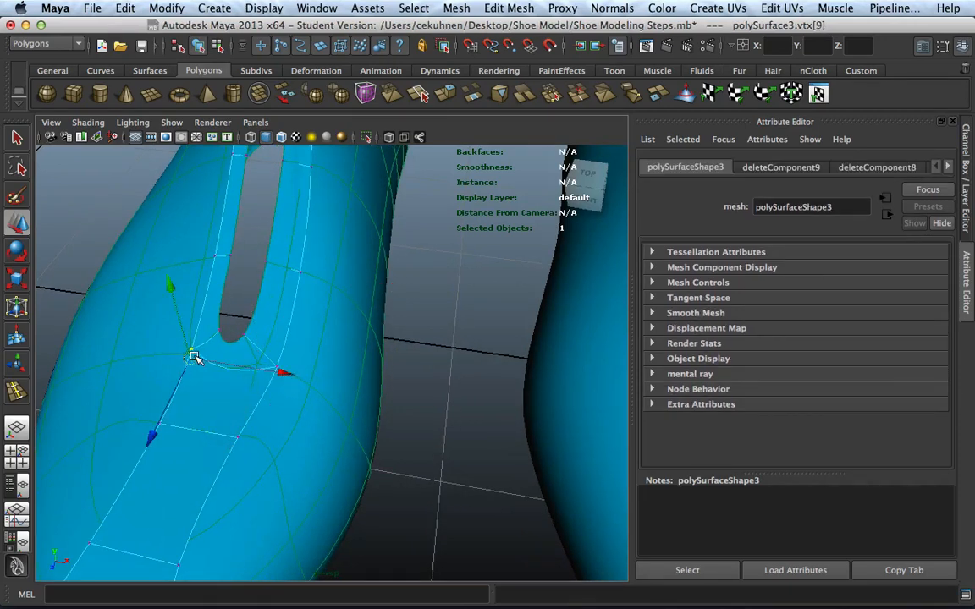
drag(192, 355, 176, 356)
alt+drag(226, 318, 287, 373)
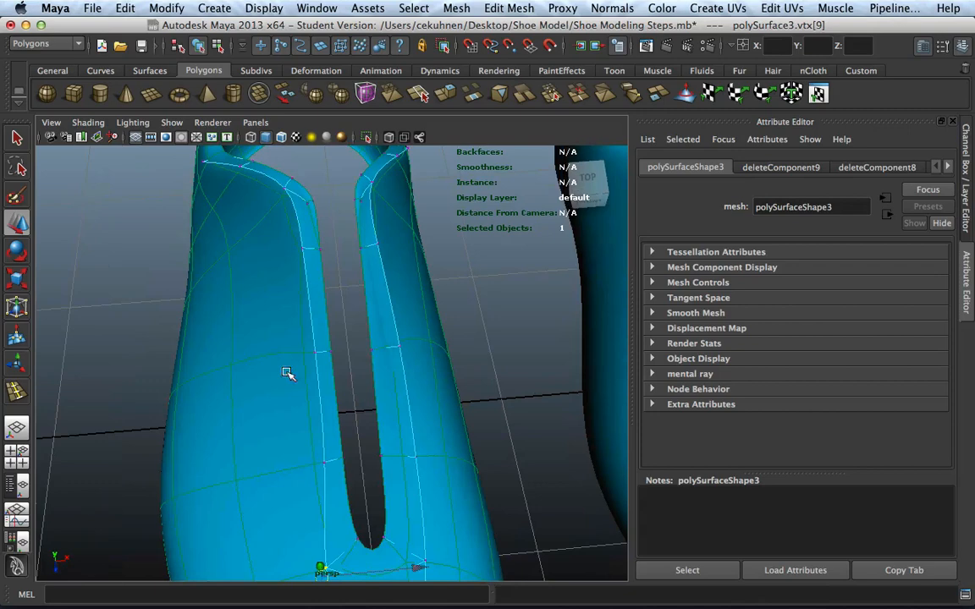
Move the outer border vertices along the opposite side of the lacing slot outward to widen the strip there
click(320, 465)
drag(320, 465, 296, 466)
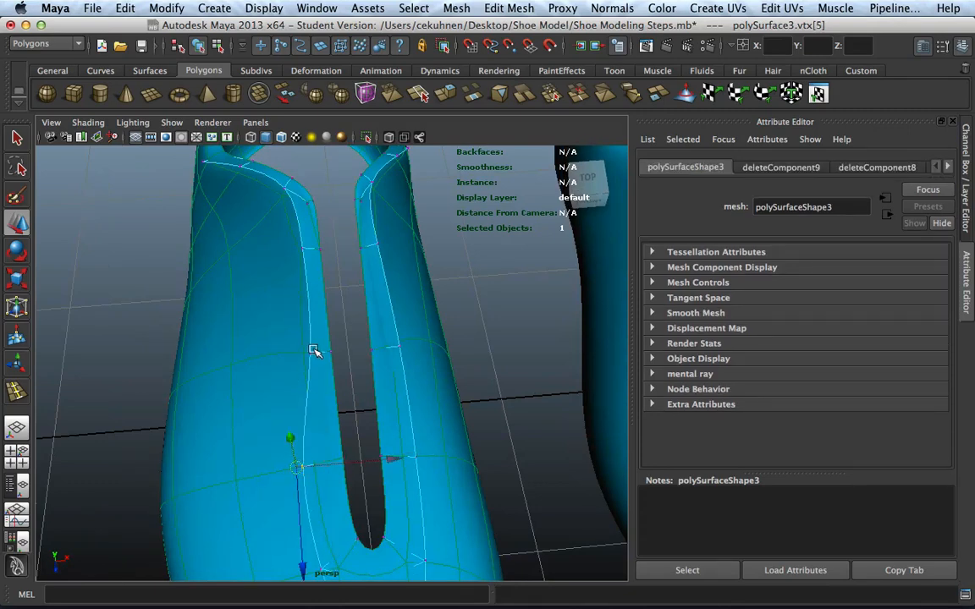
click(312, 357)
drag(316, 353, 331, 429)
click(355, 426)
alt+drag(435, 443, 370, 396)
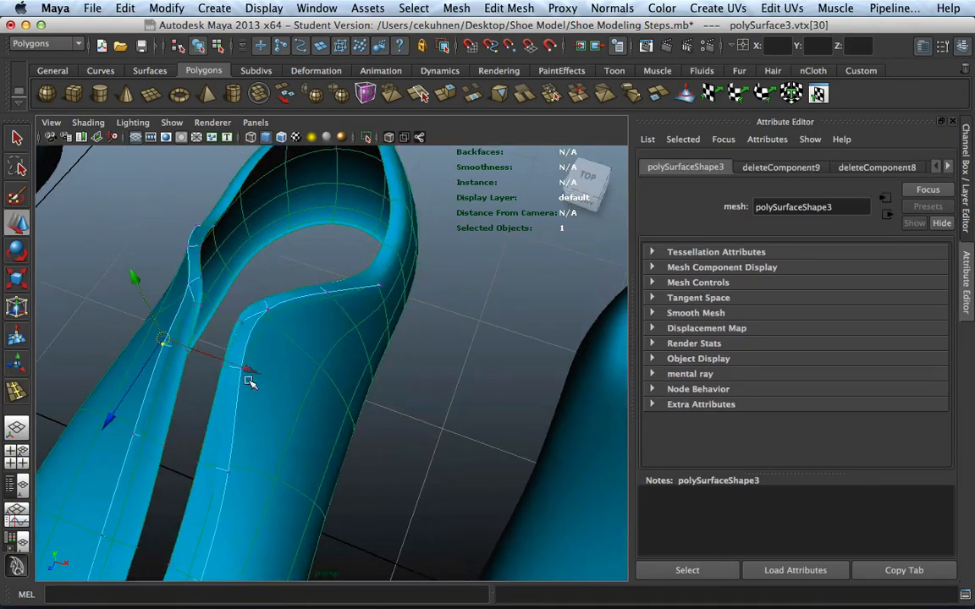
Move the outer border vertex beside the slot just below the collar outward to even out the strip's width
click(264, 362)
click(242, 372)
drag(244, 368, 260, 371)
scroll(292, 425, down, 5)
alt+drag(332, 420, 370, 376)
scroll(338, 244, up, 10)
alt+middle_drag(338, 244, 400, 407)
alt+drag(401, 407, 409, 356)
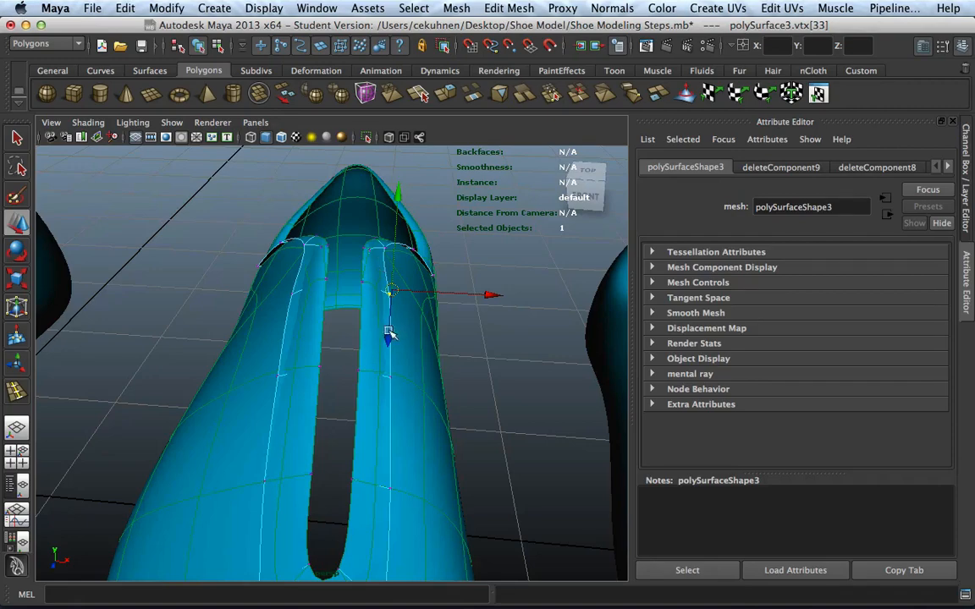
Insert an edge loop running lengthwise through the strip around the lacing slot
alt+drag(385, 292, 282, 420)
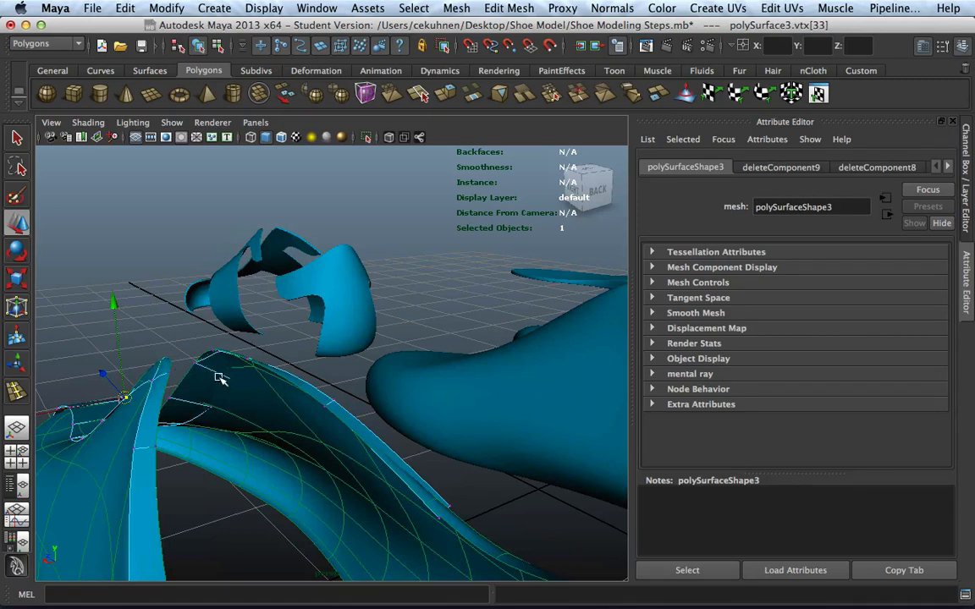
alt+drag(285, 355, 91, 420)
alt+drag(147, 447, 288, 414)
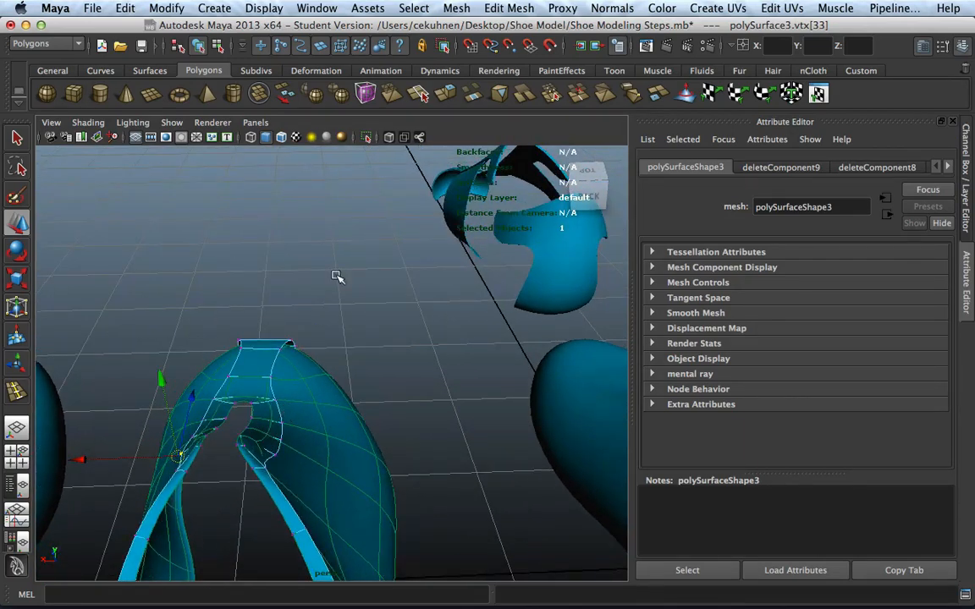
scroll(263, 388, down, 3)
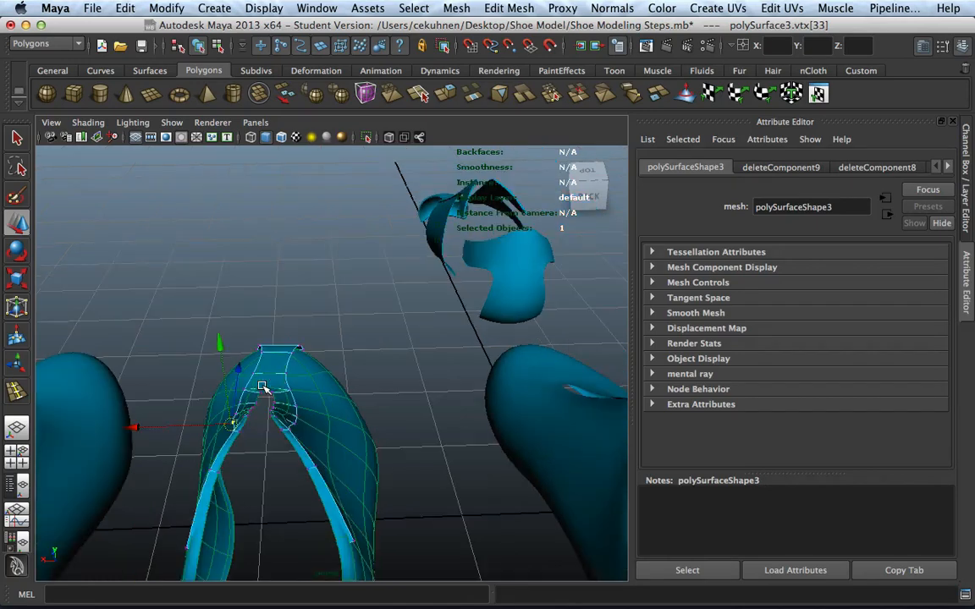
scroll(316, 365, up, 3)
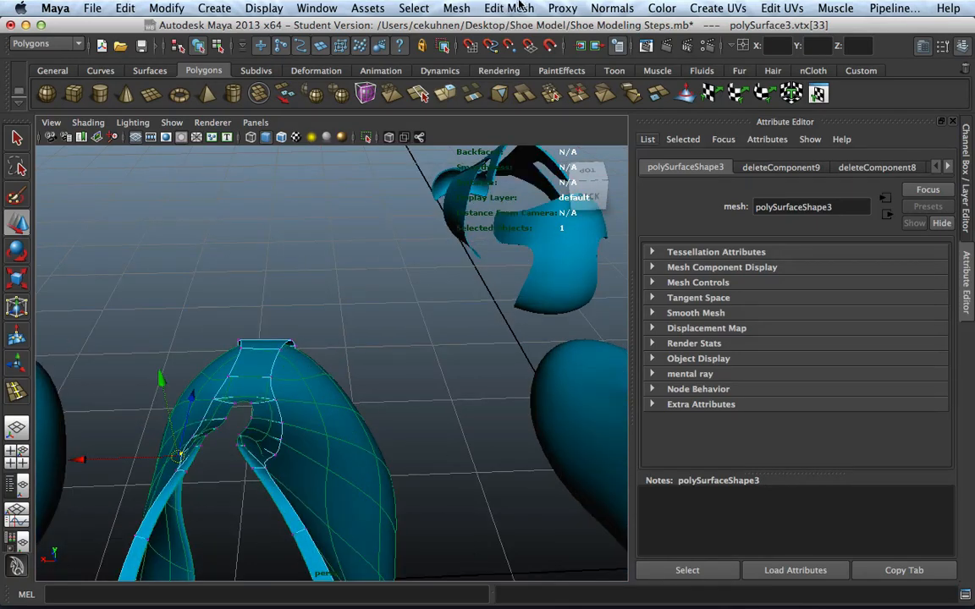
click(509, 7)
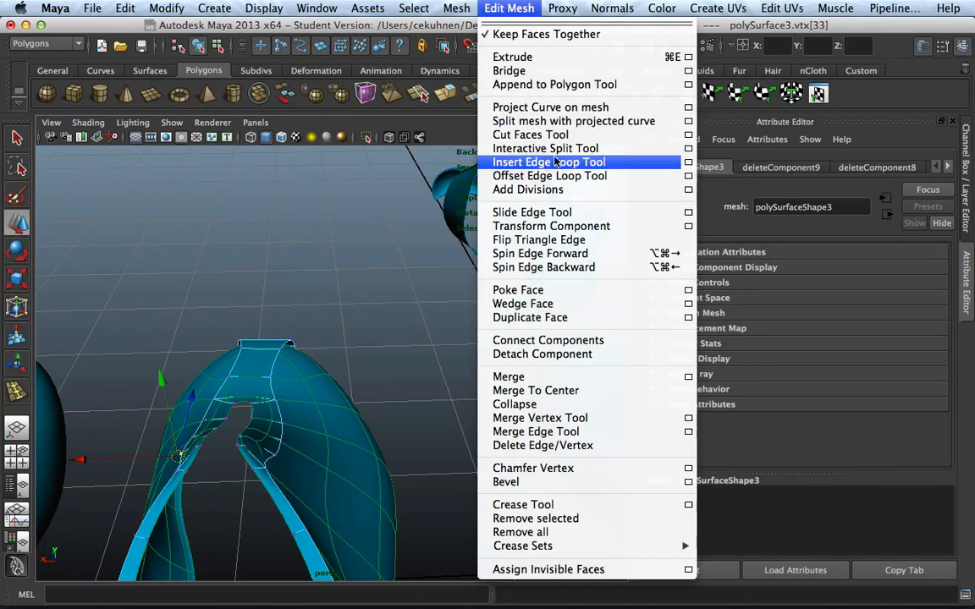
click(542, 175)
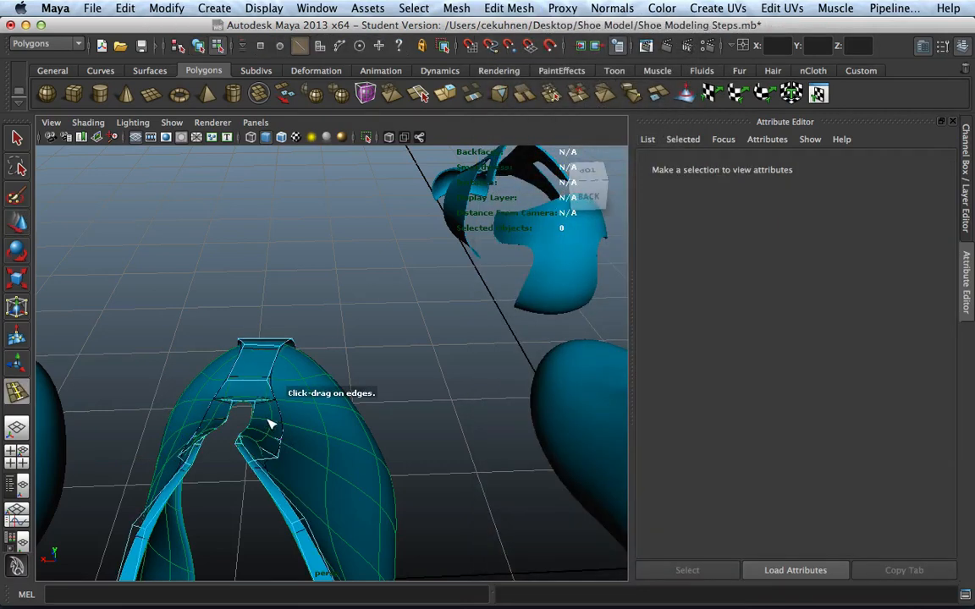
click(269, 423)
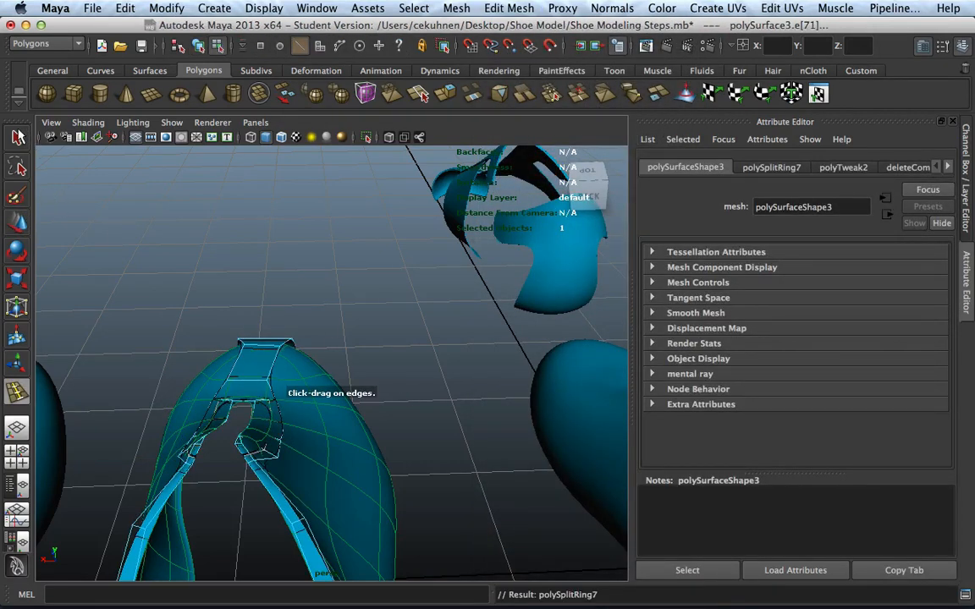
Raise the inserted edge loop slightly and select an outer border edge of the strip beside the slot
click(19, 137)
click(19, 218)
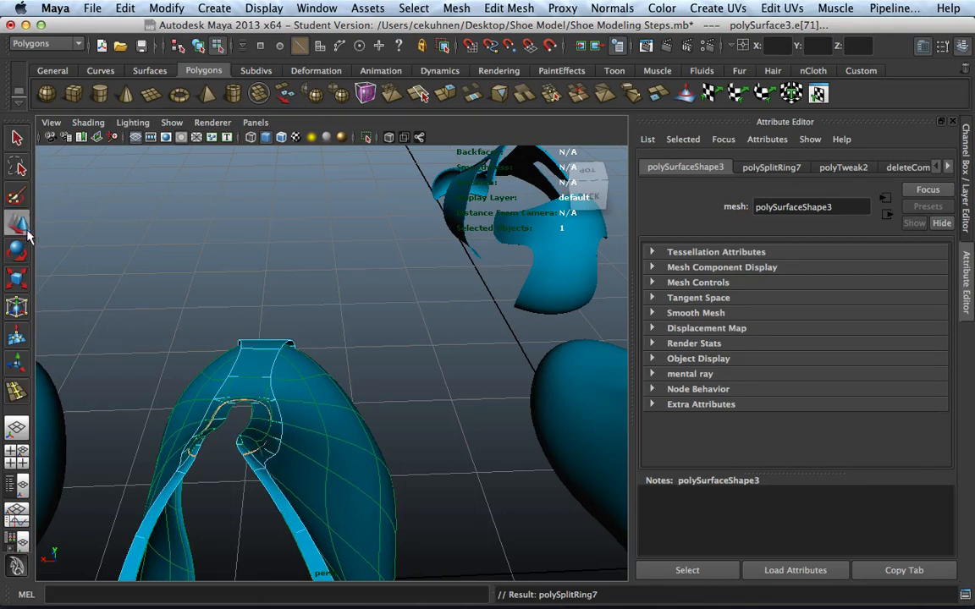
drag(224, 340, 226, 337)
alt+drag(286, 347, 260, 446)
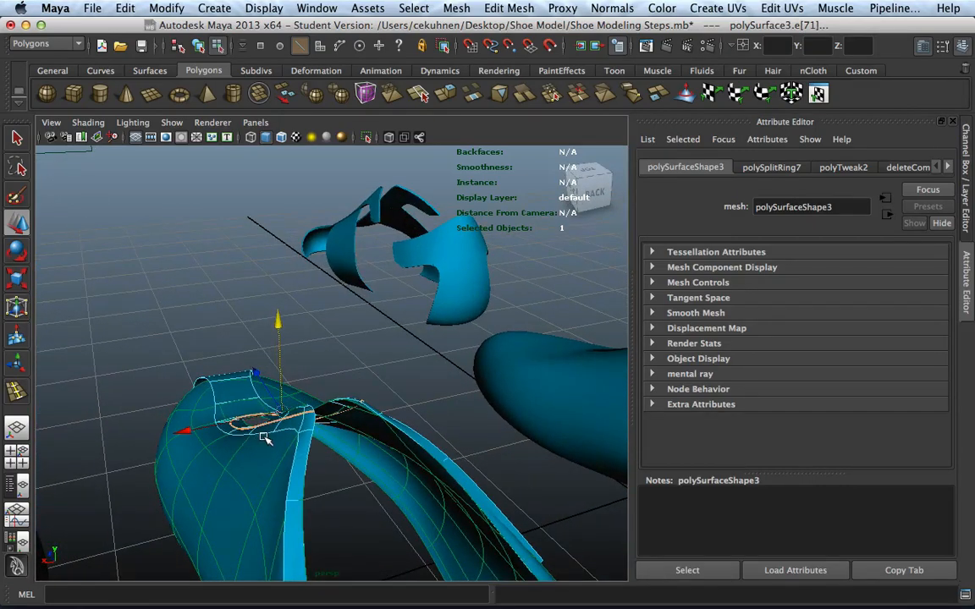
click(252, 439)
click(239, 437)
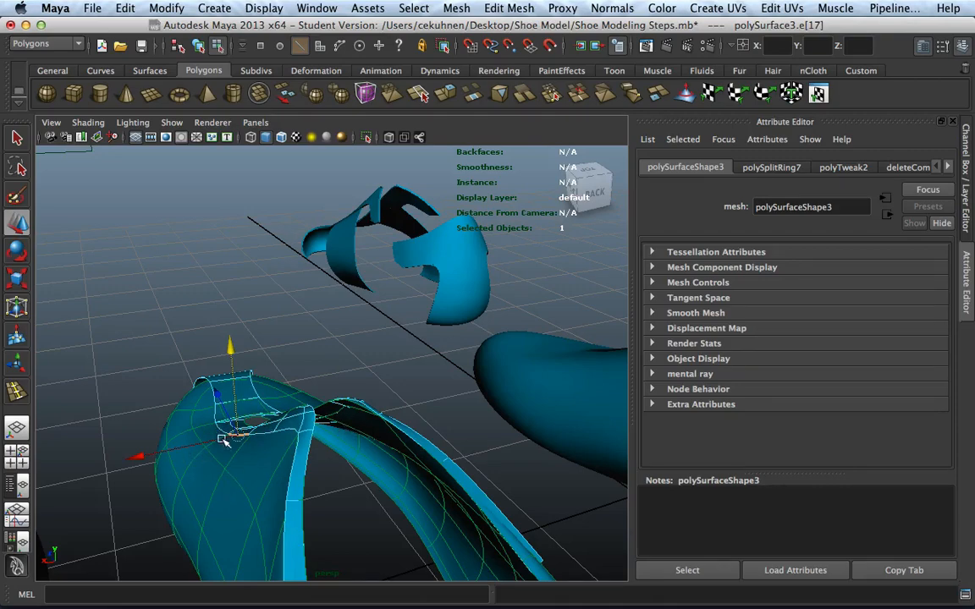
Examine the finished laced shoe's toe, lacing and heel overlay panels and their wireframe for comparison with the strip
alt+drag(222, 439, 361, 474)
scroll(423, 416, down, 5)
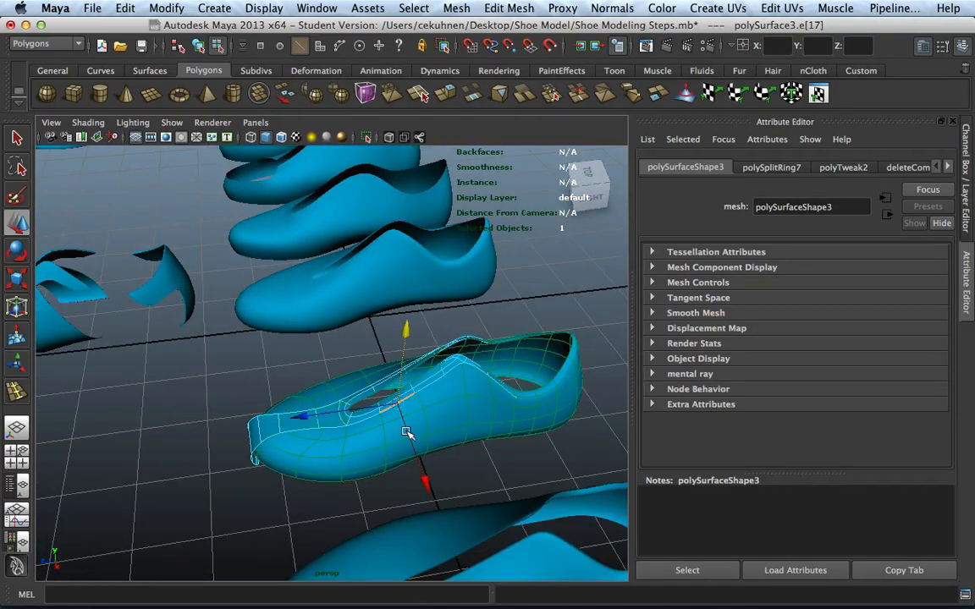
alt+middle_drag(489, 473, 455, 352)
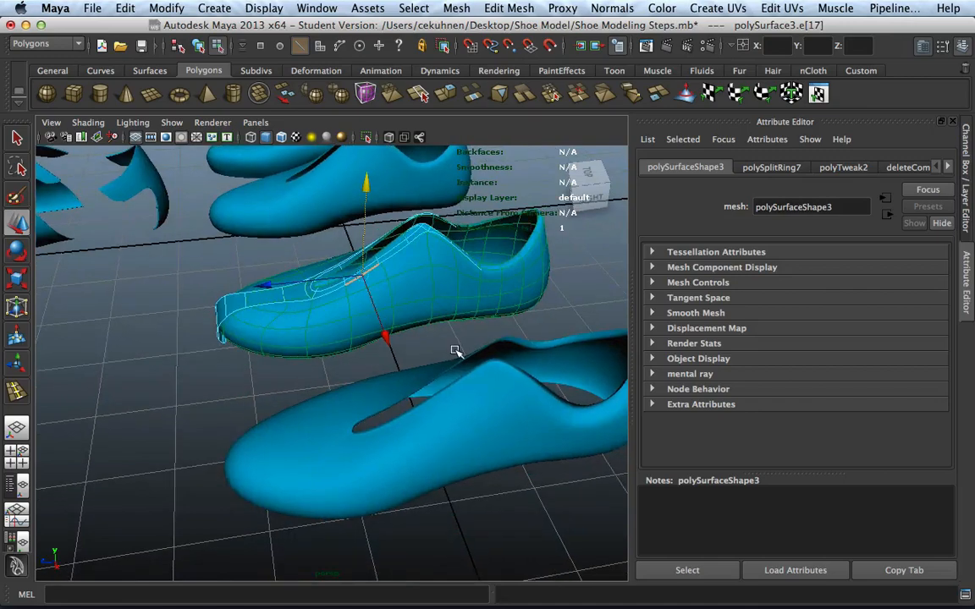
scroll(455, 353, down, 5)
alt+middle_drag(416, 542, 396, 420)
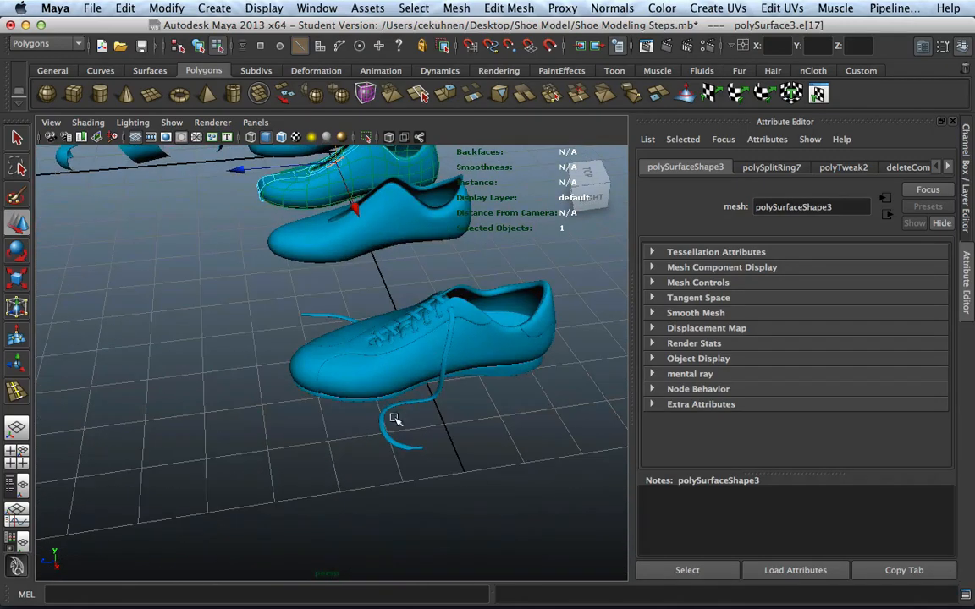
scroll(393, 413, up, 5)
alt+drag(327, 377, 374, 386)
alt+middle_drag(458, 359, 359, 385)
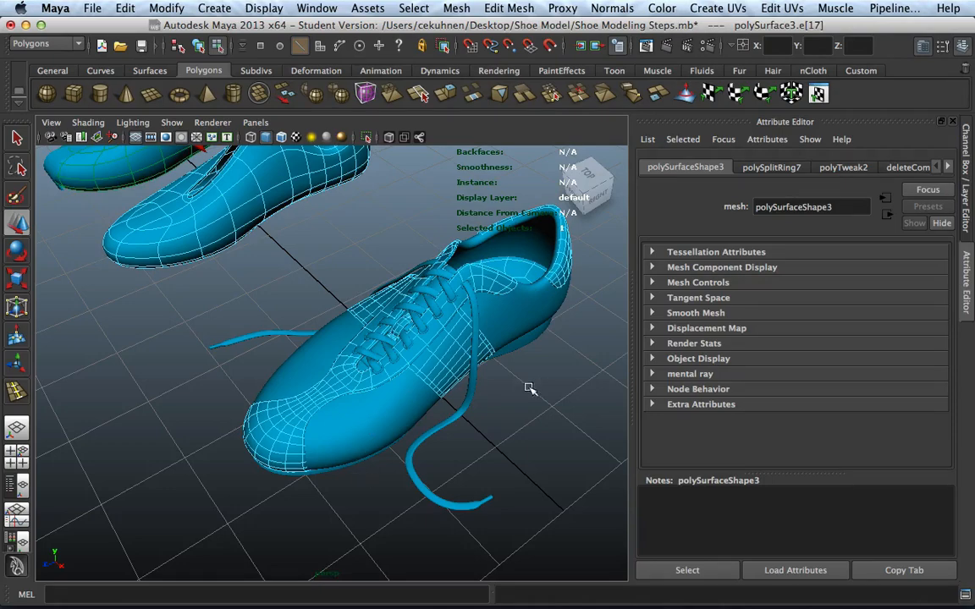
alt+drag(478, 349, 457, 433)
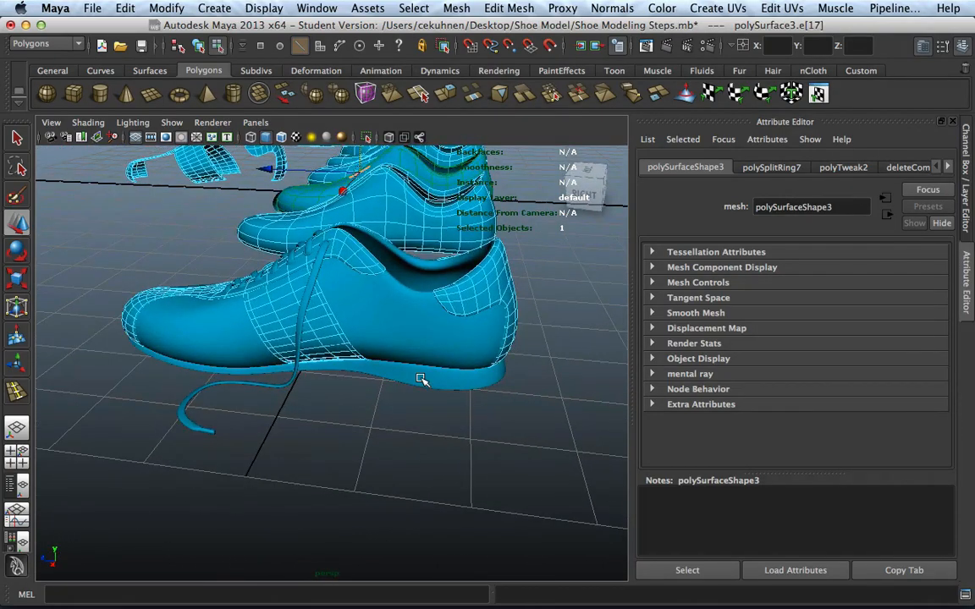
alt+drag(294, 375, 338, 381)
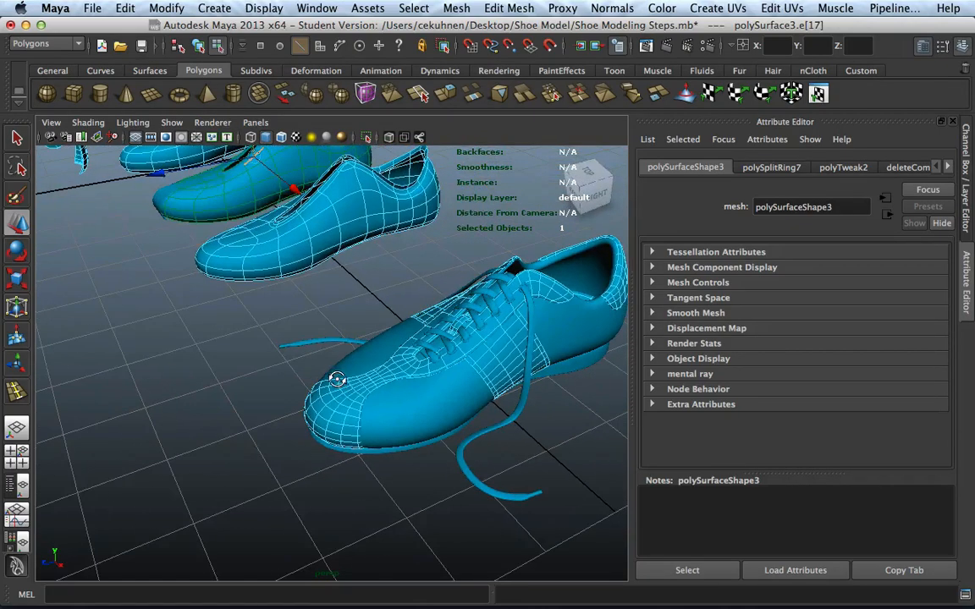